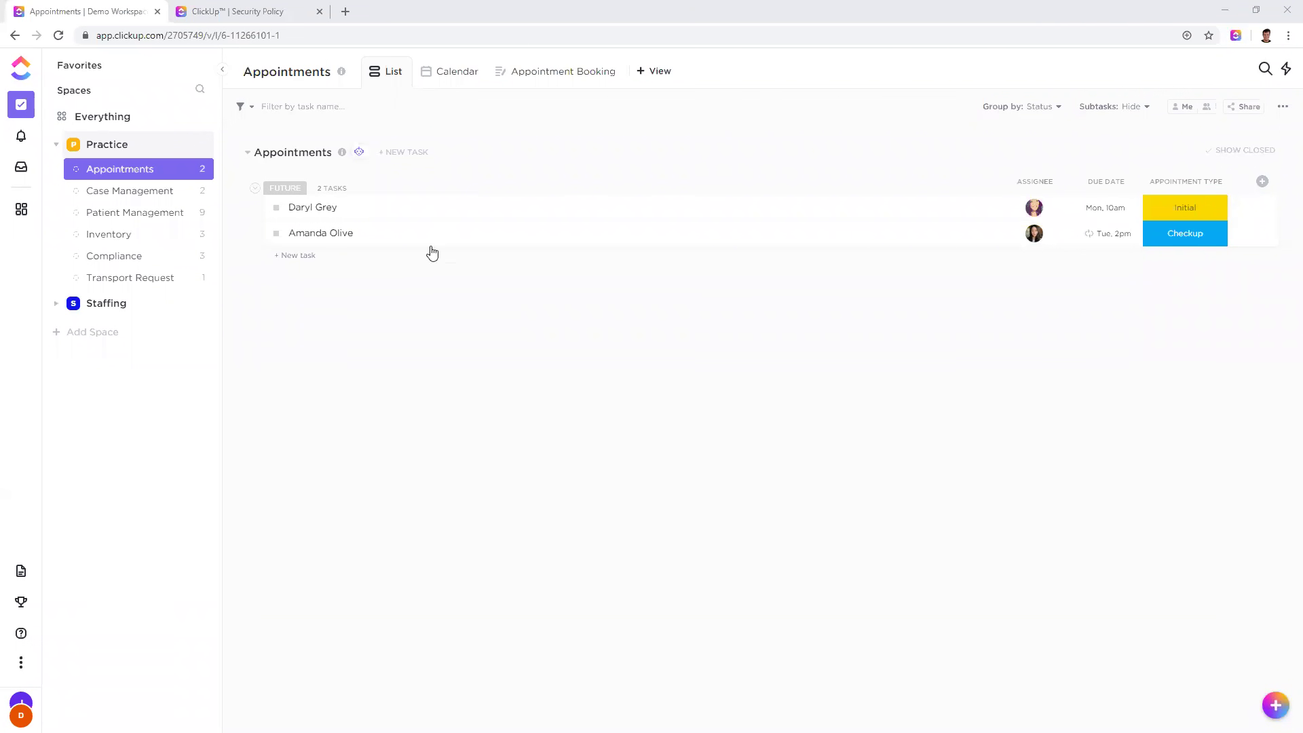
Step: Look over the onboarding, template and support options in the help Resource Center and close it
{"action": "left_click", "coordinate": [21, 632]}
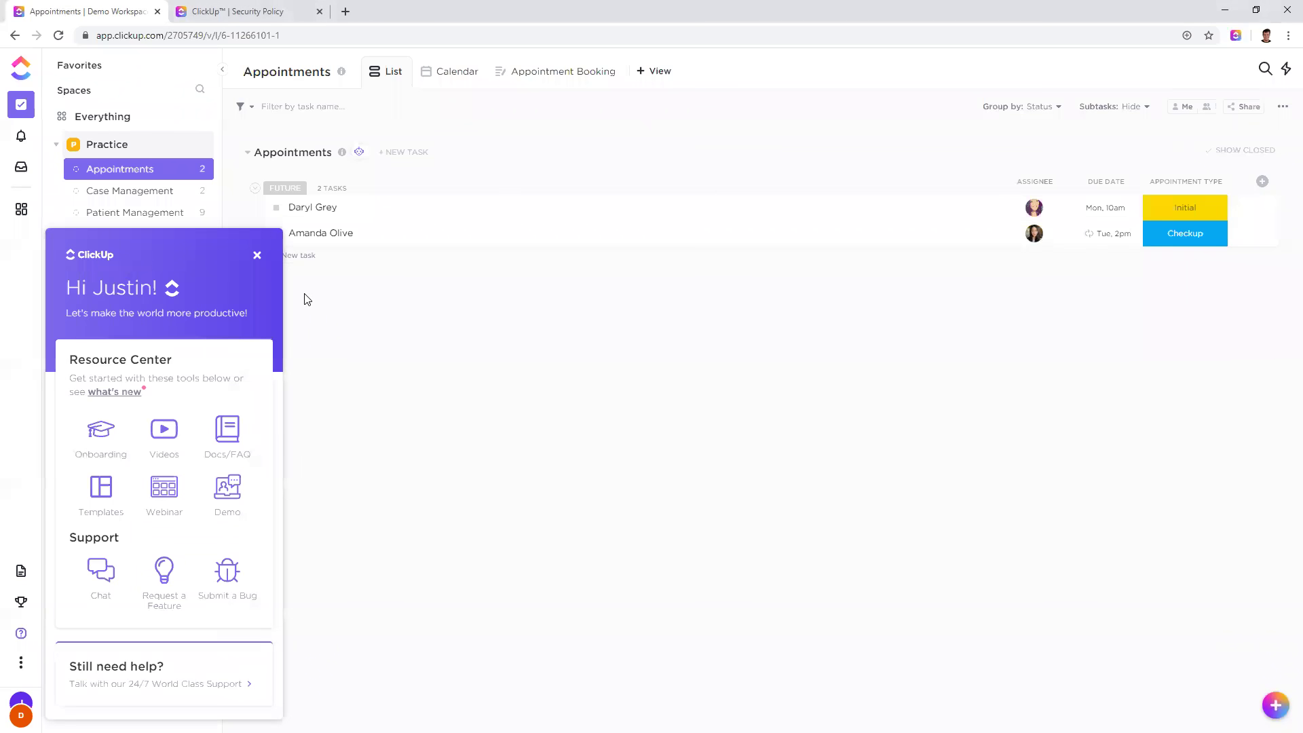
{"action": "left_click", "coordinate": [489, 355]}
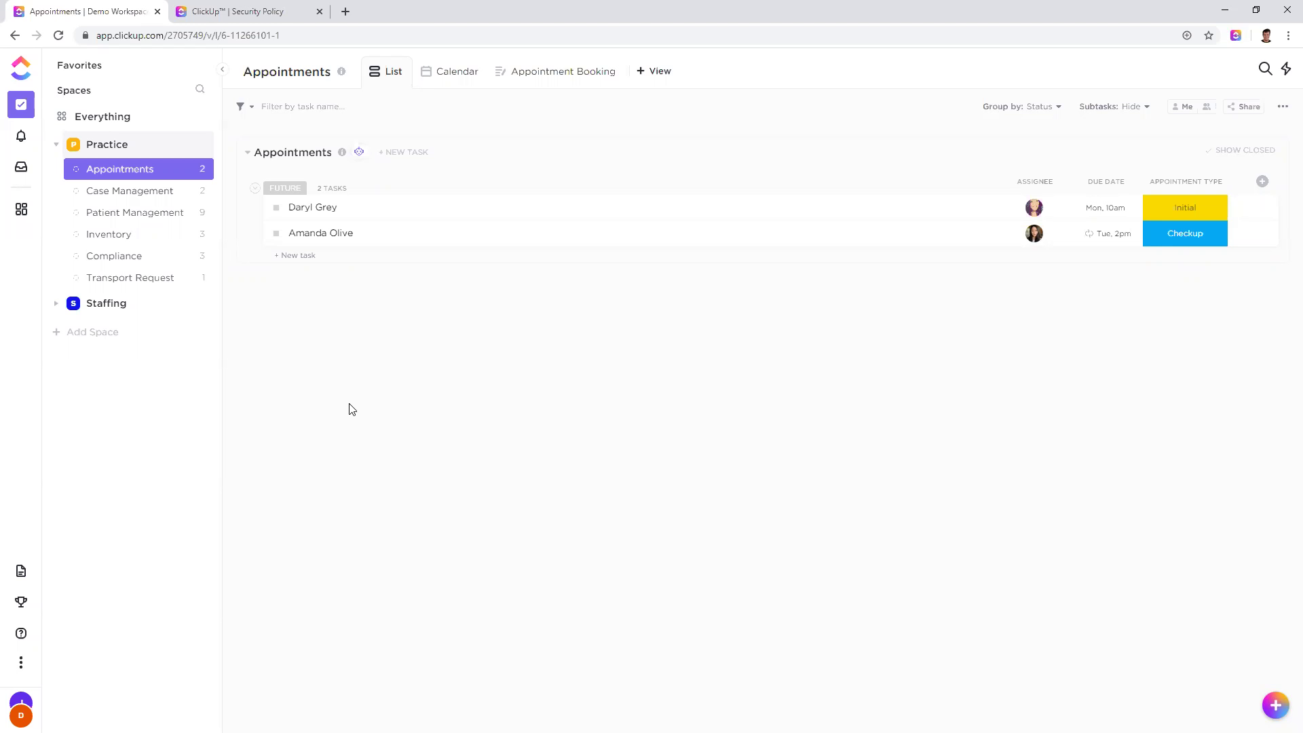
Step: Review the Security Policy page's compliance, end-to-end security, data center and application security sections
{"action": "left_click", "coordinate": [263, 12]}
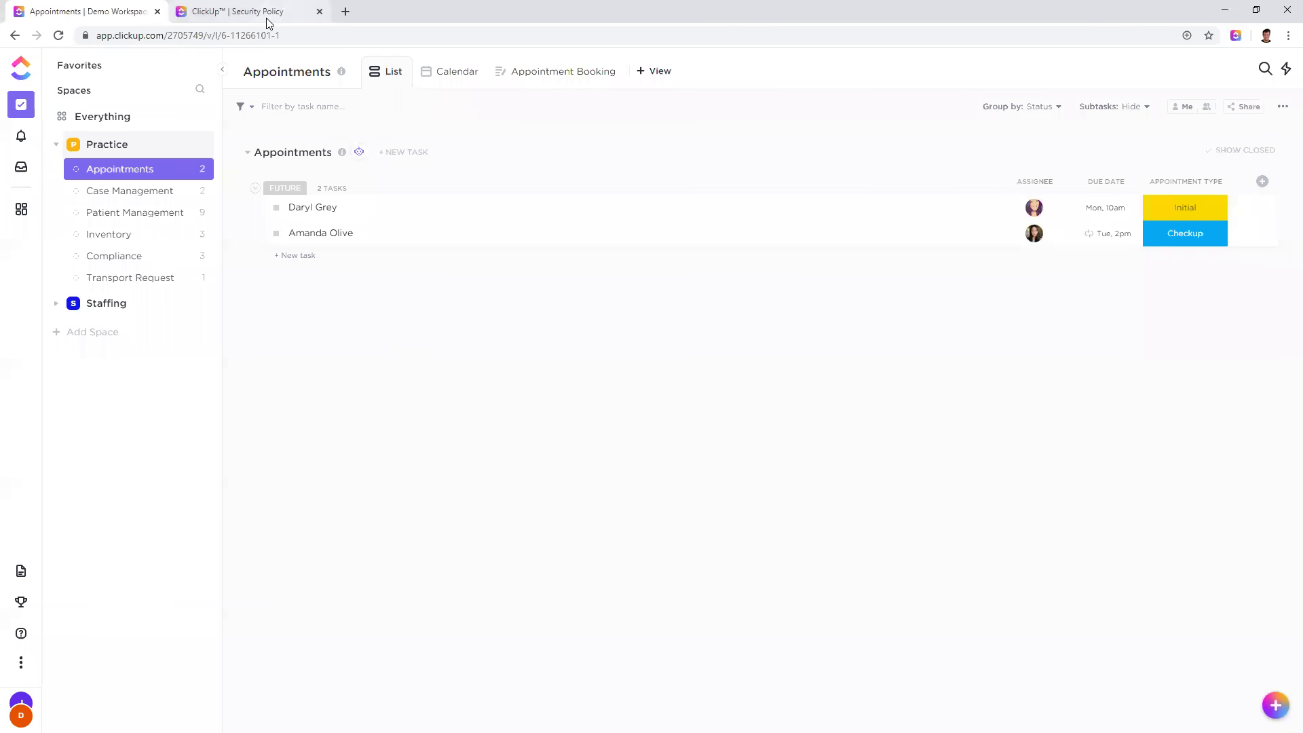
{"action": "left_click", "coordinate": [266, 30]}
{"action": "left_click", "coordinate": [340, 192]}
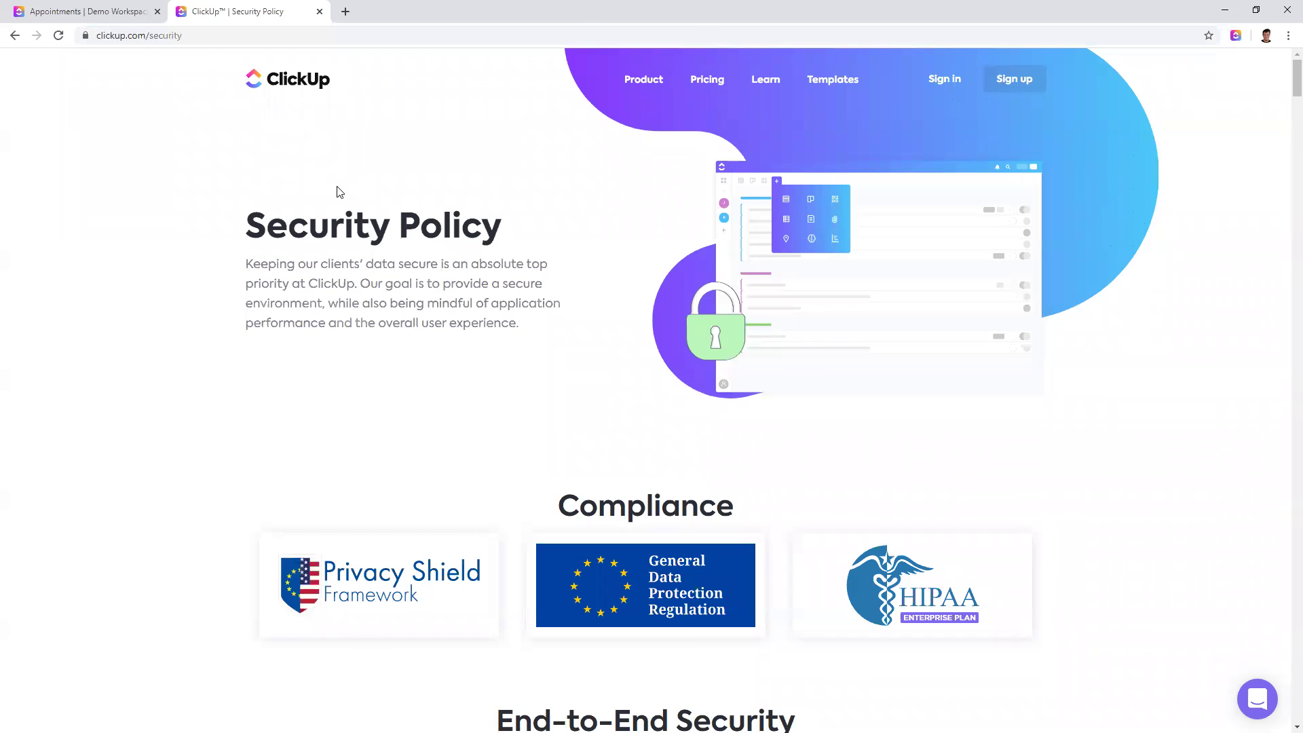
{"action": "scroll", "coordinate": [480, 290], "scroll_direction": "down", "scroll_amount": 7}
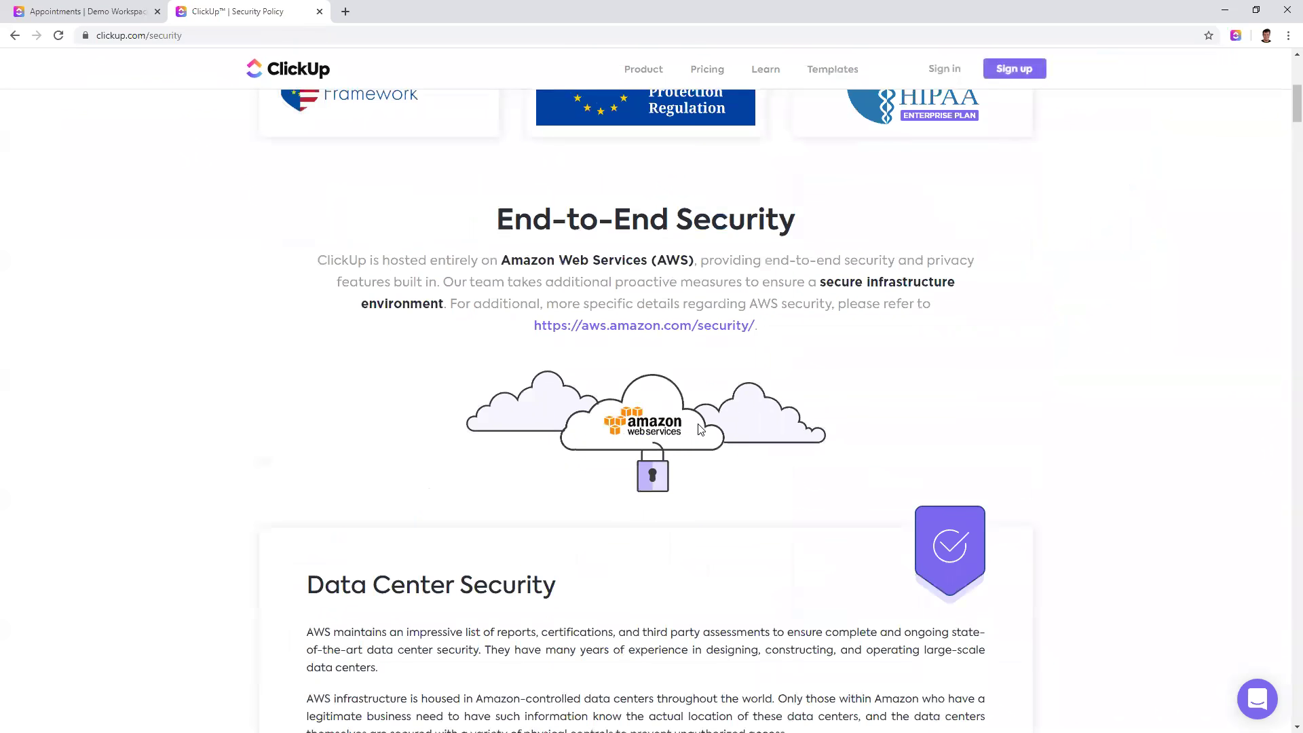
{"action": "scroll", "coordinate": [702, 429], "scroll_direction": "down", "scroll_amount": 6}
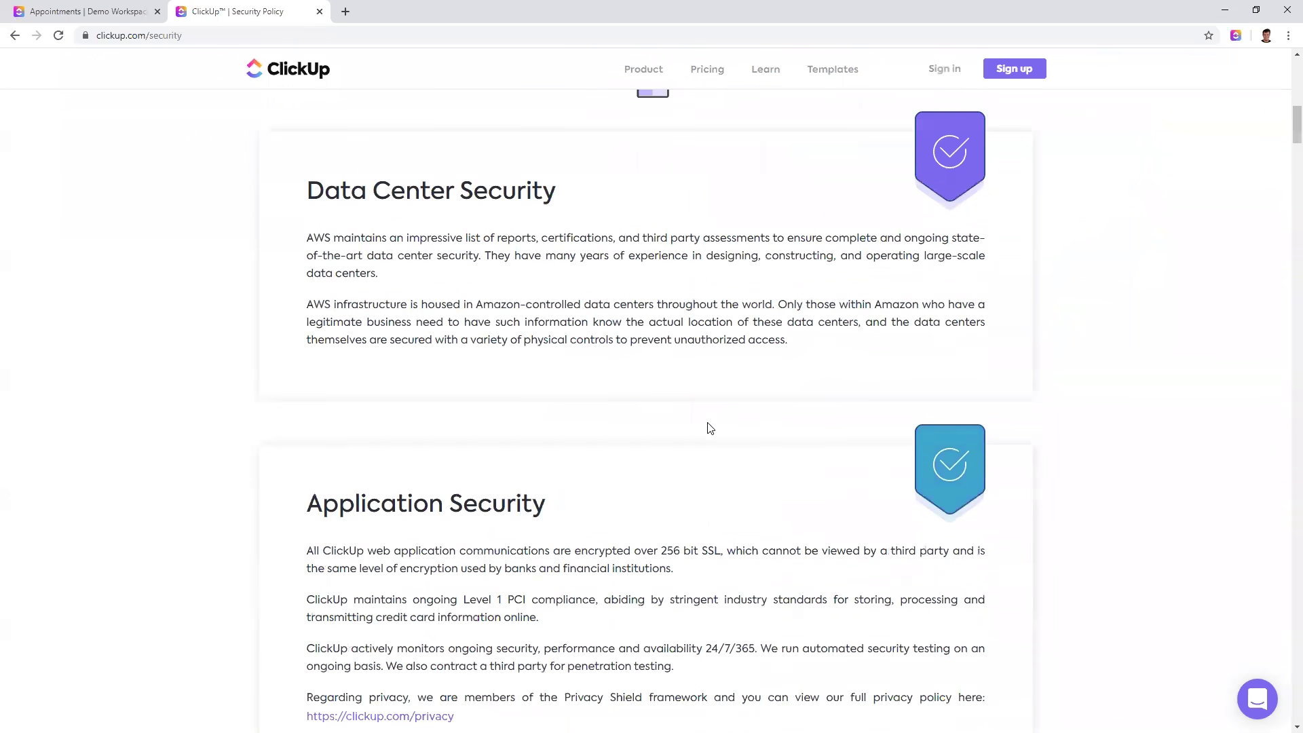
{"action": "scroll", "coordinate": [706, 424], "scroll_direction": "up", "scroll_amount": 13}
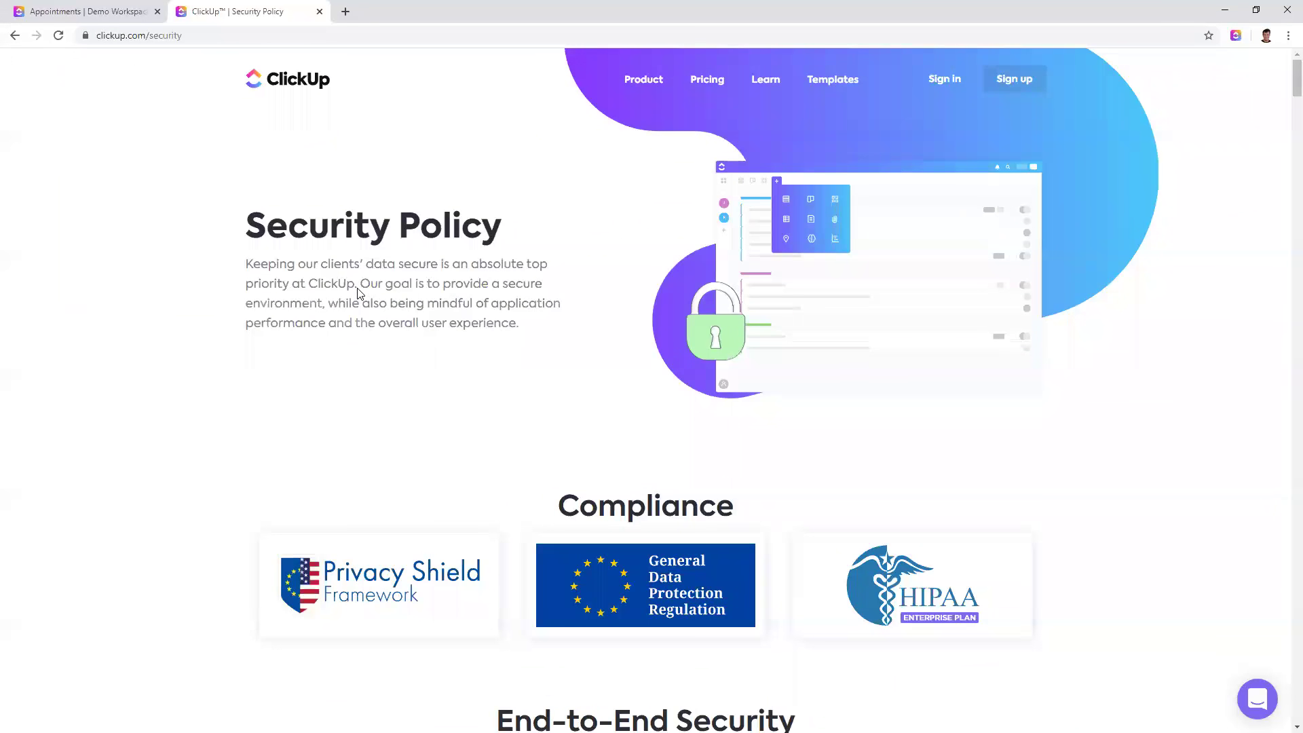
Step: Return to the Appointments list and add a new task named "Task" to the Future status group
{"action": "left_click", "coordinate": [140, 9]}
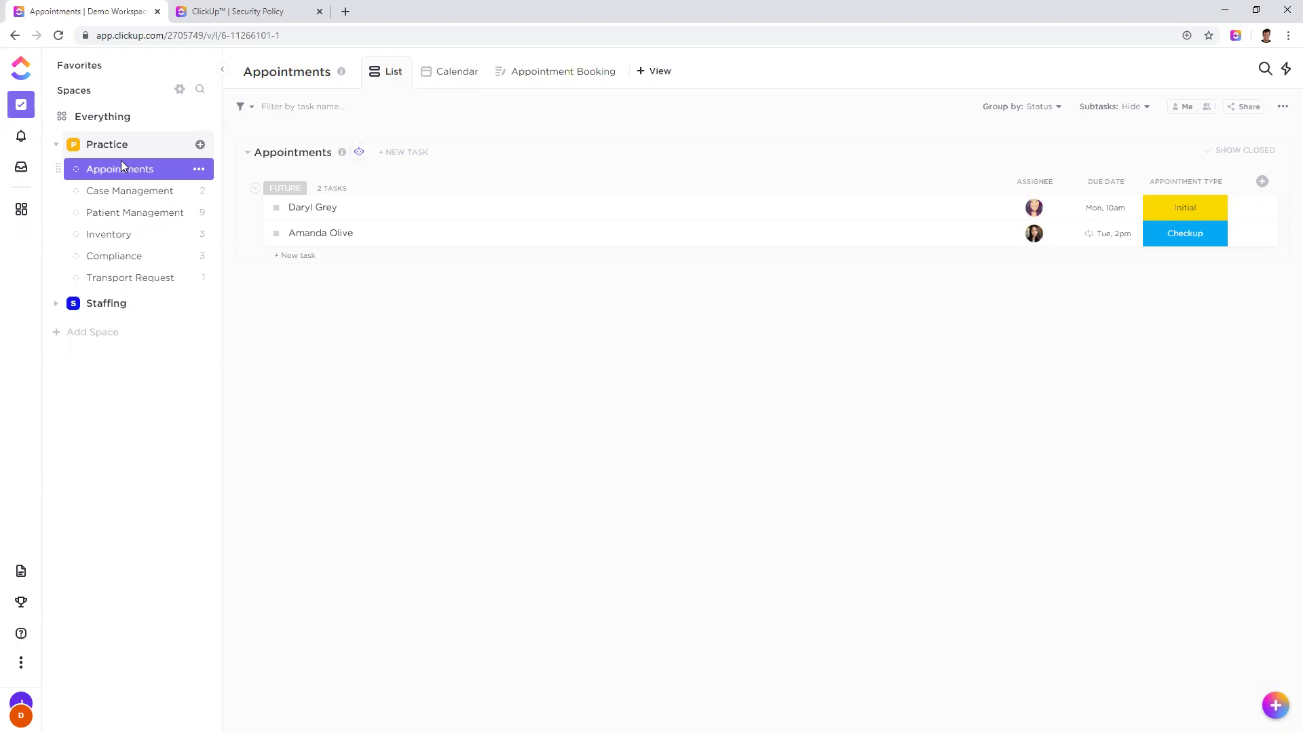
{"action": "left_click", "coordinate": [279, 256]}
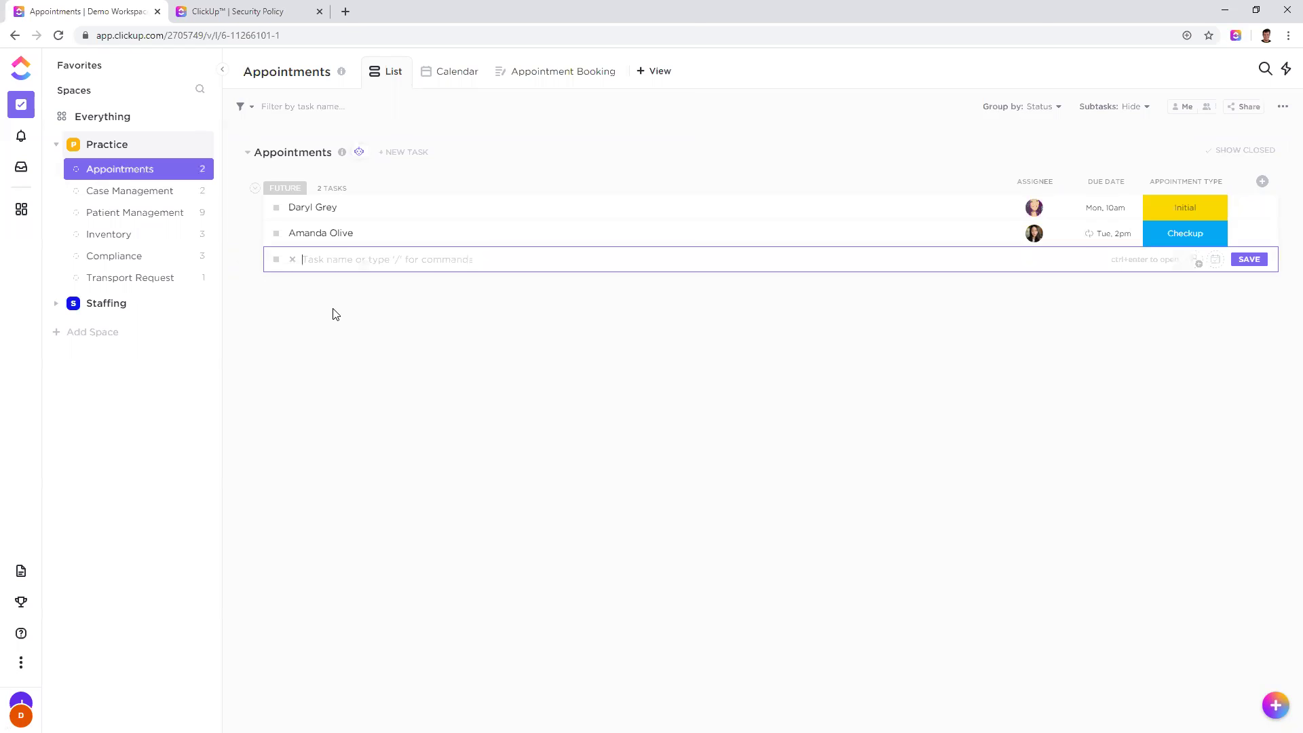
{"action": "type", "text": "Task"}
{"action": "key", "text": "Return"}
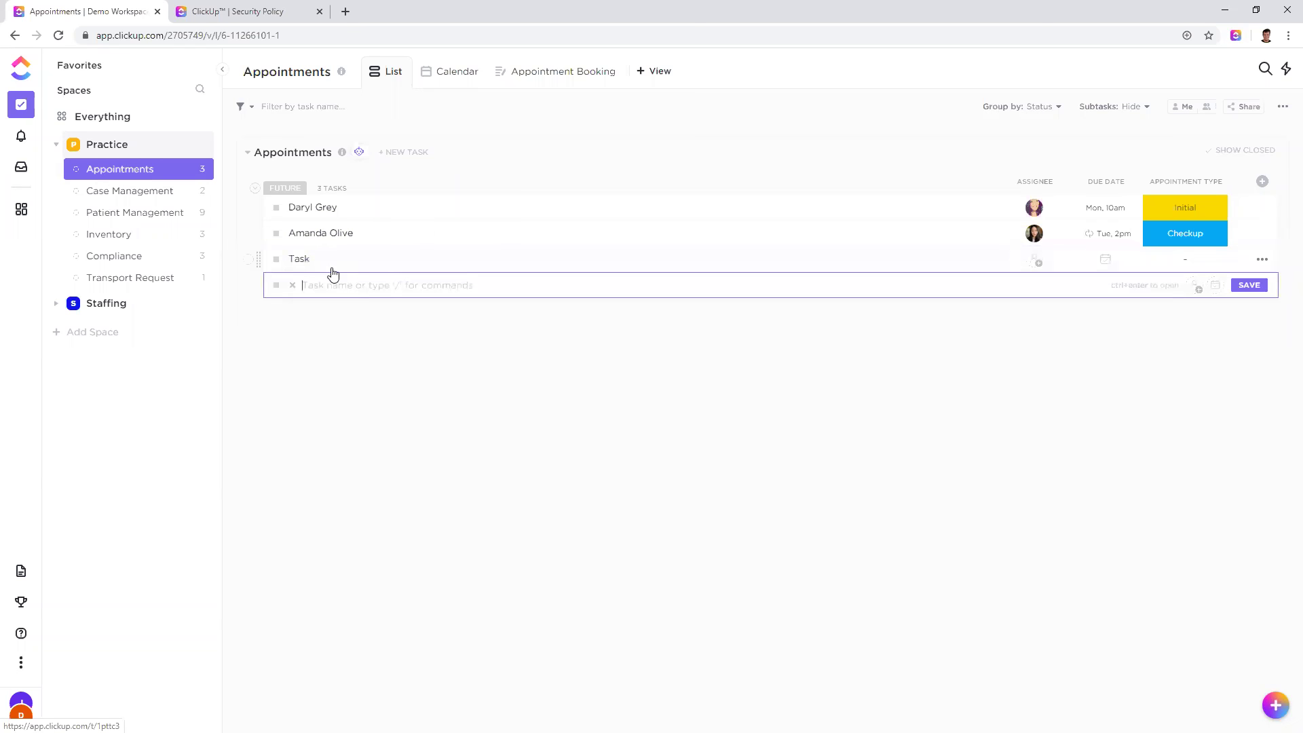
{"action": "left_click", "coordinate": [665, 374]}
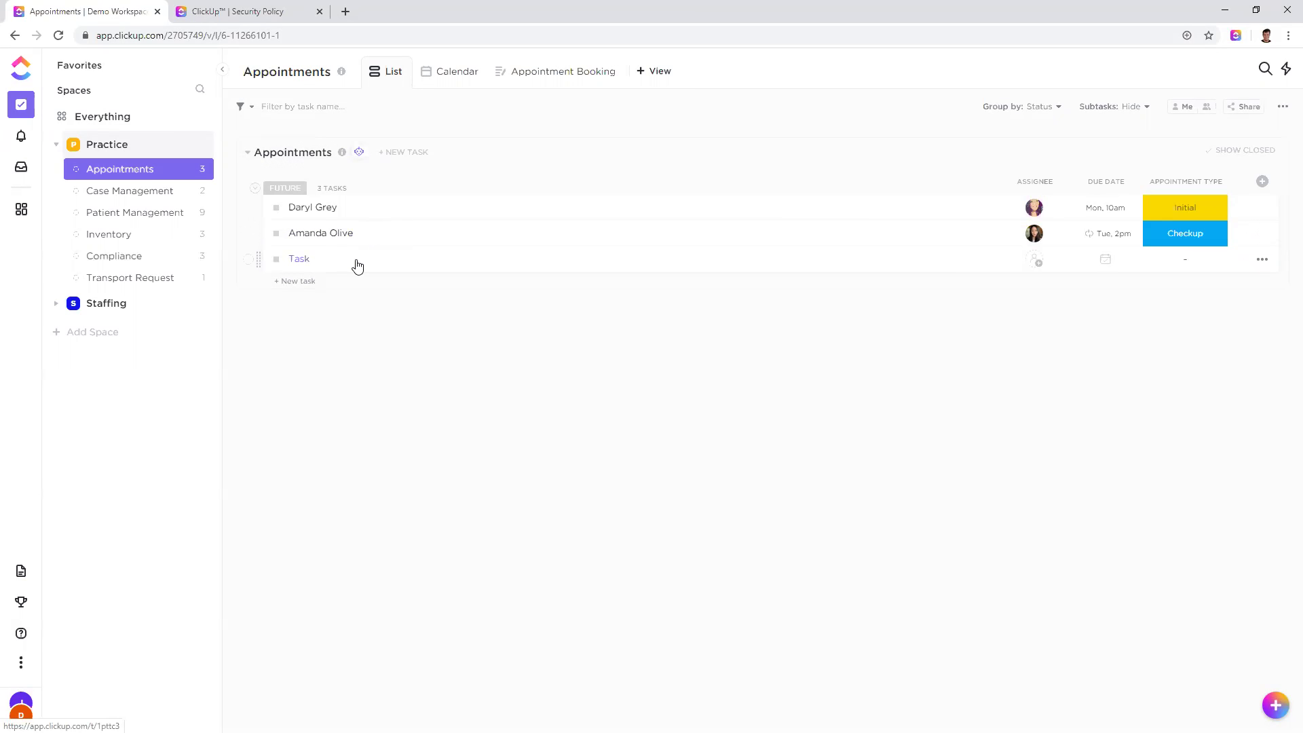
Step: Open the new task "Task" and assign it to the team member with the turquoise S avatar
{"action": "left_click", "coordinate": [492, 272]}
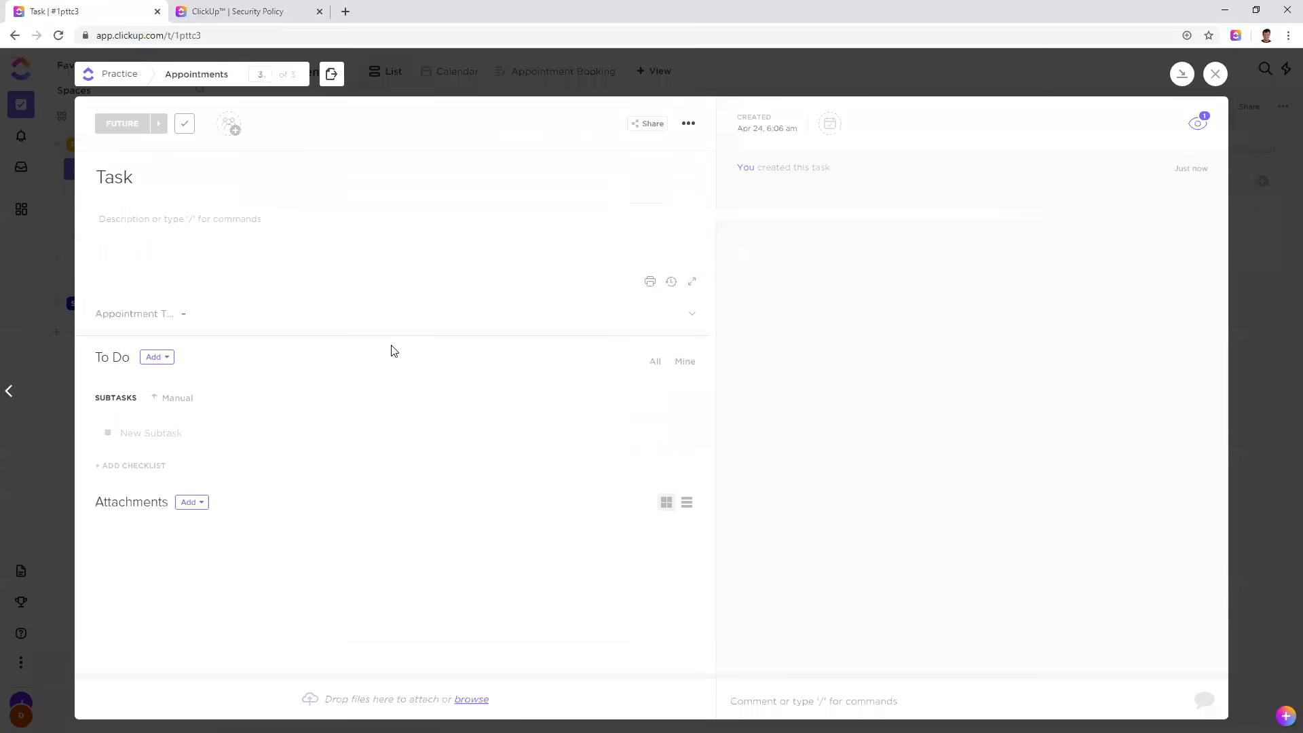
{"action": "left_click", "coordinate": [229, 124]}
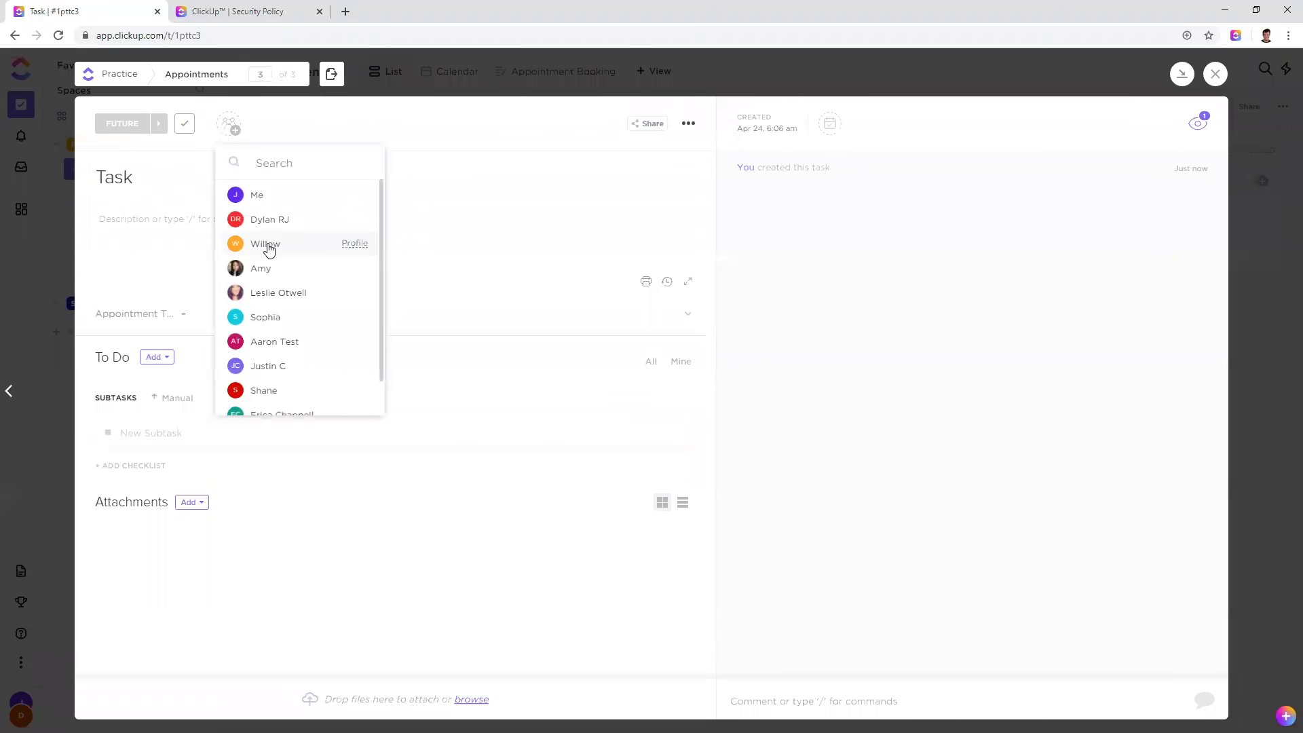
{"action": "left_click", "coordinate": [274, 320]}
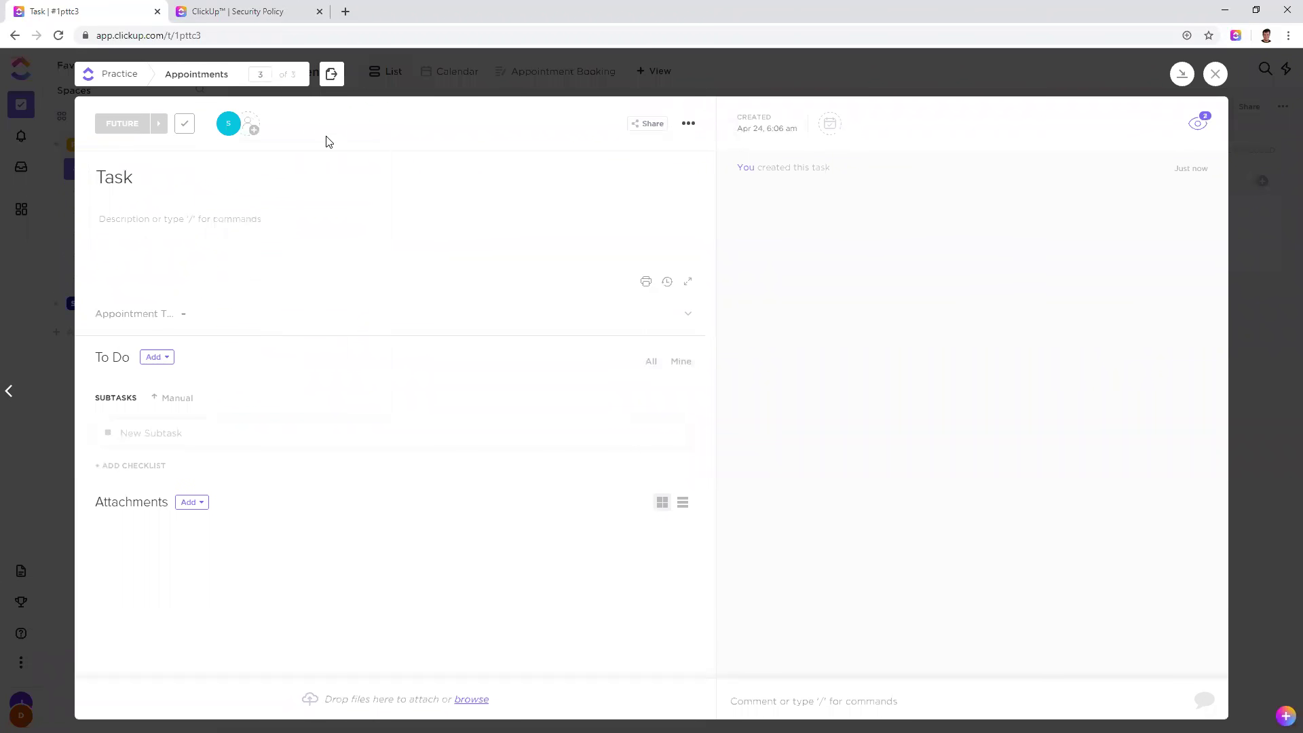
Step: Enter "Text" as the description of the task
{"action": "left_click", "coordinate": [180, 227]}
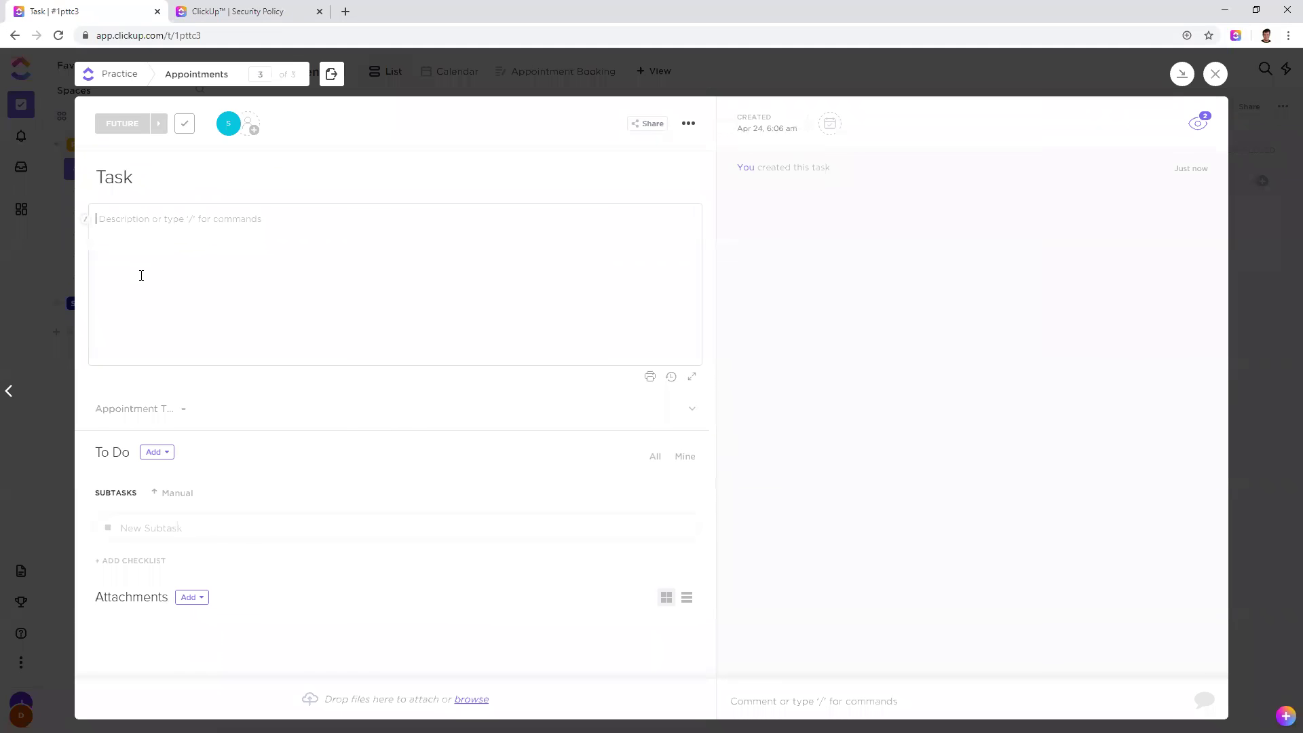
{"action": "type", "text": "T"}
{"action": "left_click", "coordinate": [159, 561]}
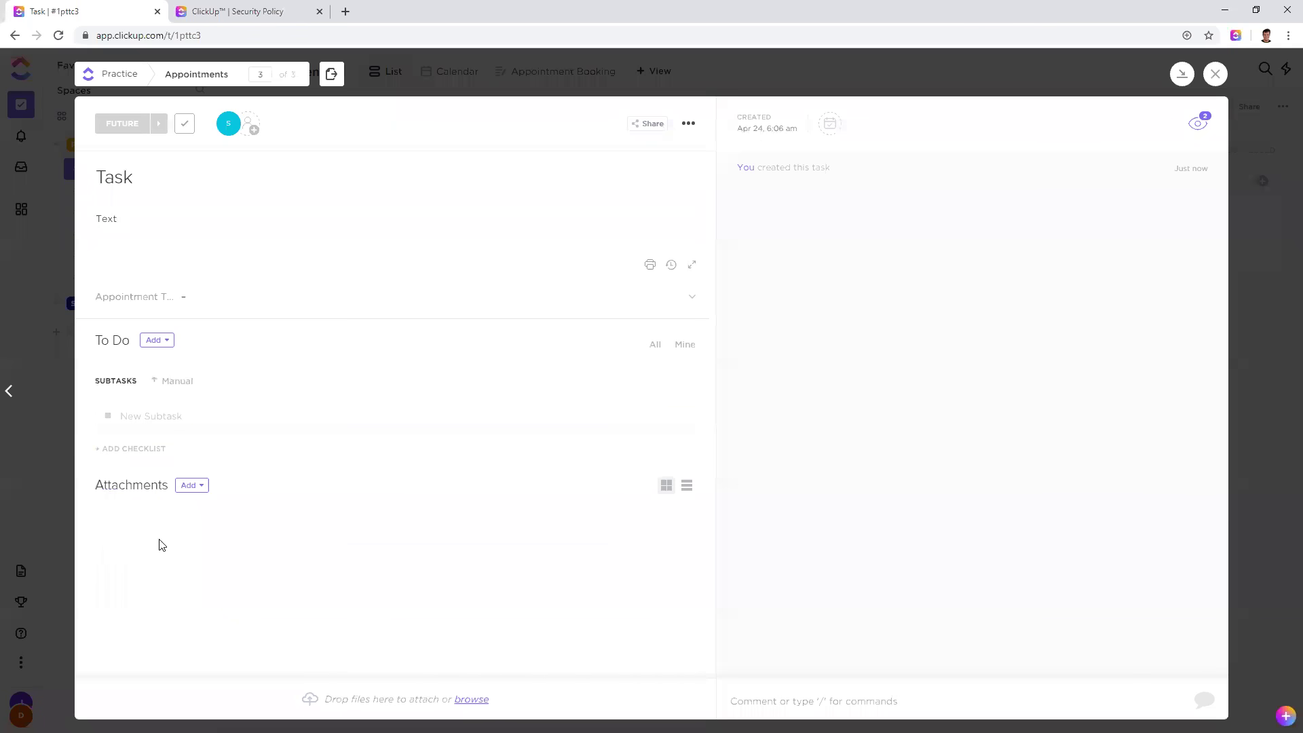
Step: Add the eight-step "Process 1" checklist to the task from a checklist template
{"action": "left_click", "coordinate": [155, 450]}
{"action": "left_click", "coordinate": [552, 165]}
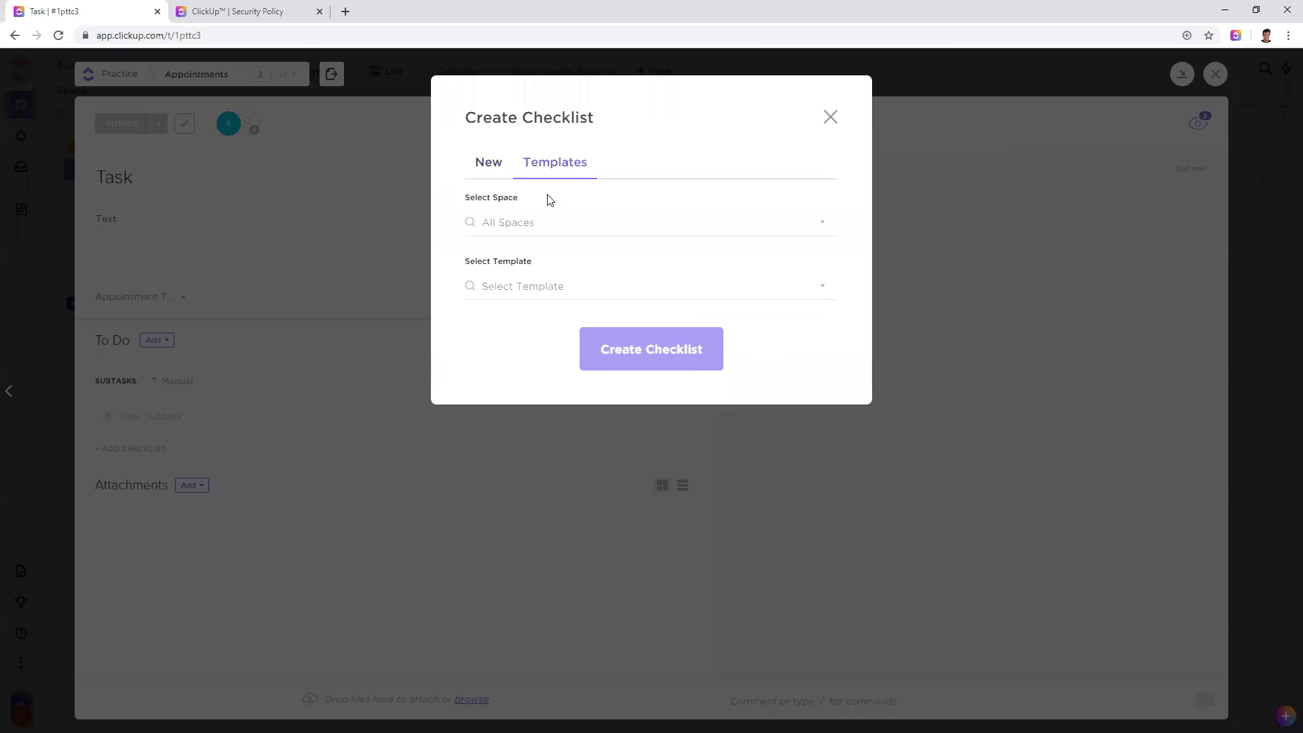
{"action": "left_click", "coordinate": [521, 288]}
{"action": "left_click", "coordinate": [515, 349]}
{"action": "left_click", "coordinate": [636, 337]}
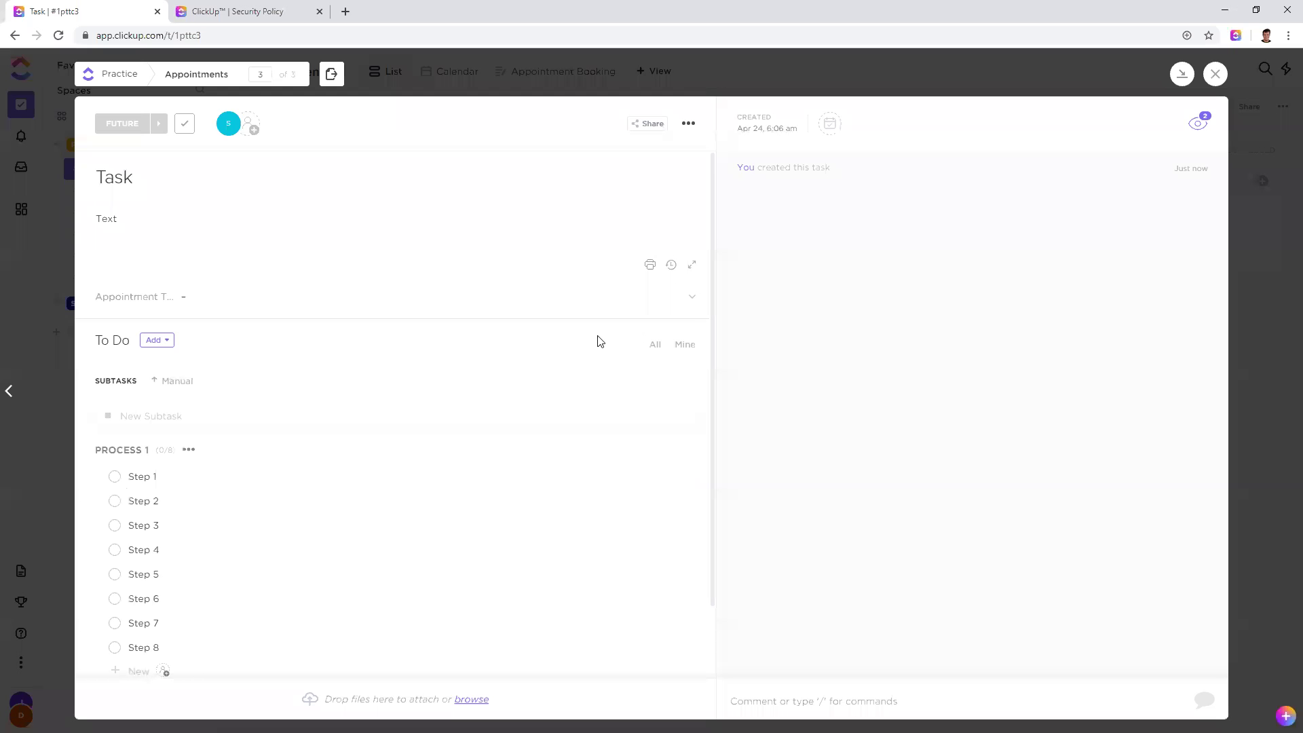
{"action": "scroll", "coordinate": [212, 486], "scroll_direction": "down", "scroll_amount": 1}
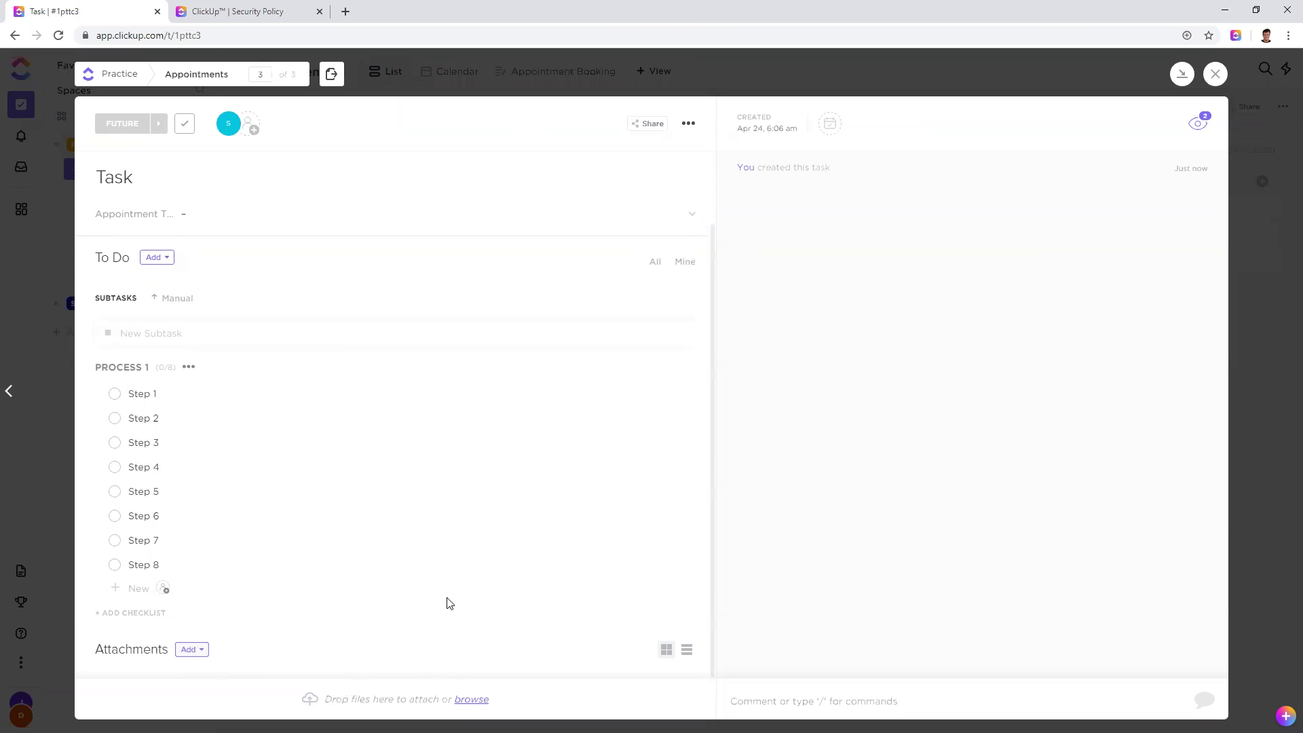
Step: Post a task comment mentioning the third listed teammate with "Can I get your input here?" and close the task
{"action": "left_click", "coordinate": [839, 687]}
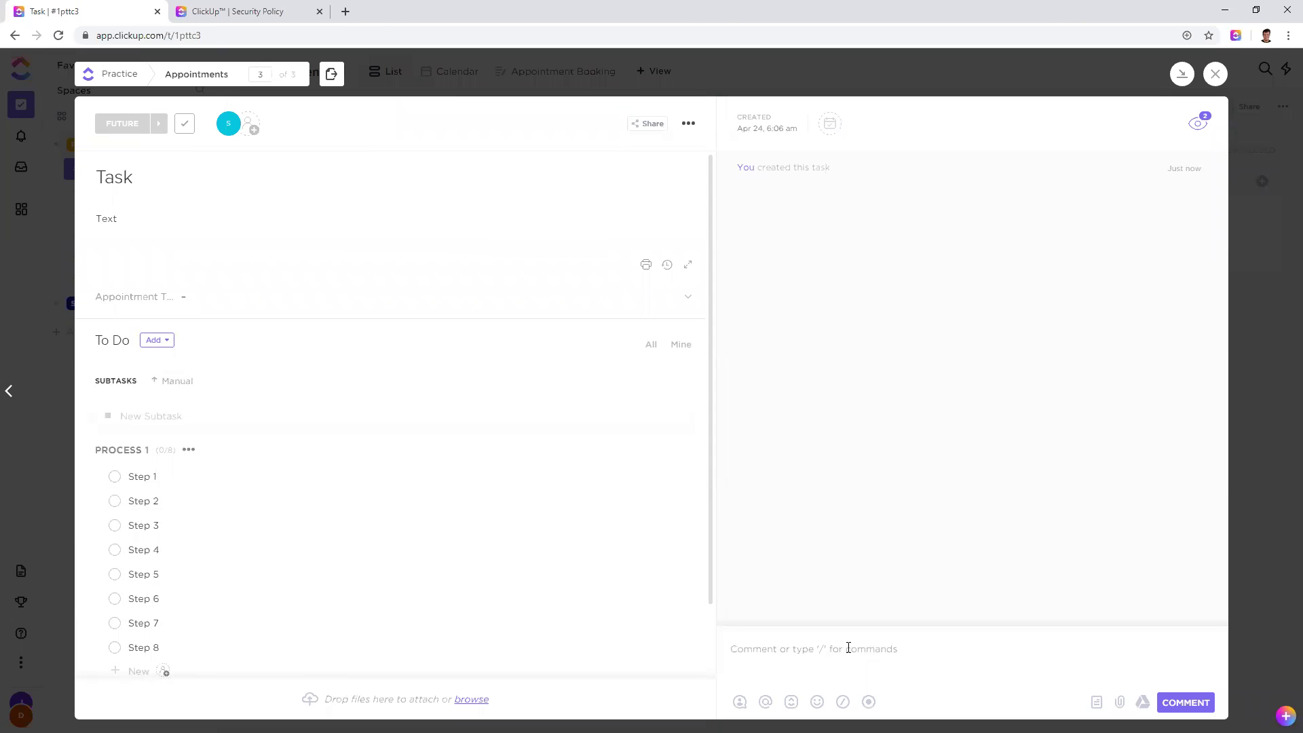
{"action": "type", "text": "@"}
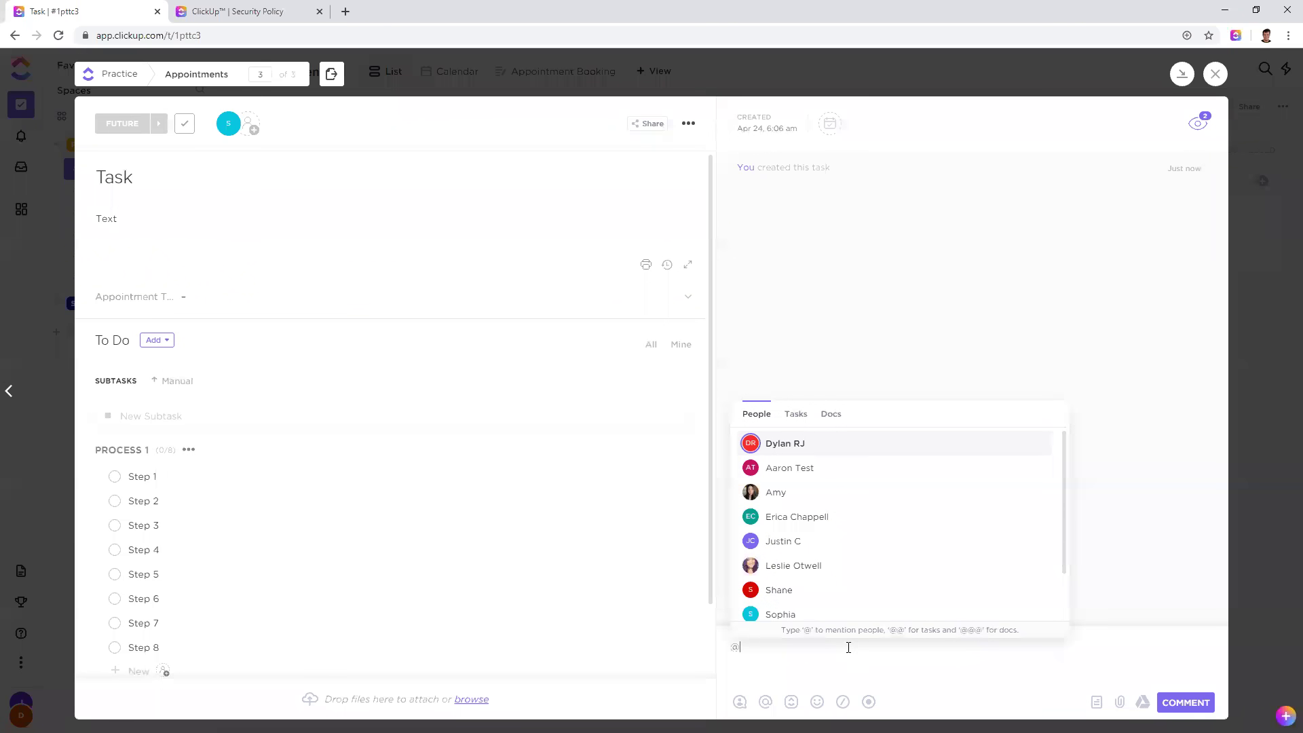
{"action": "left_click", "coordinate": [808, 493]}
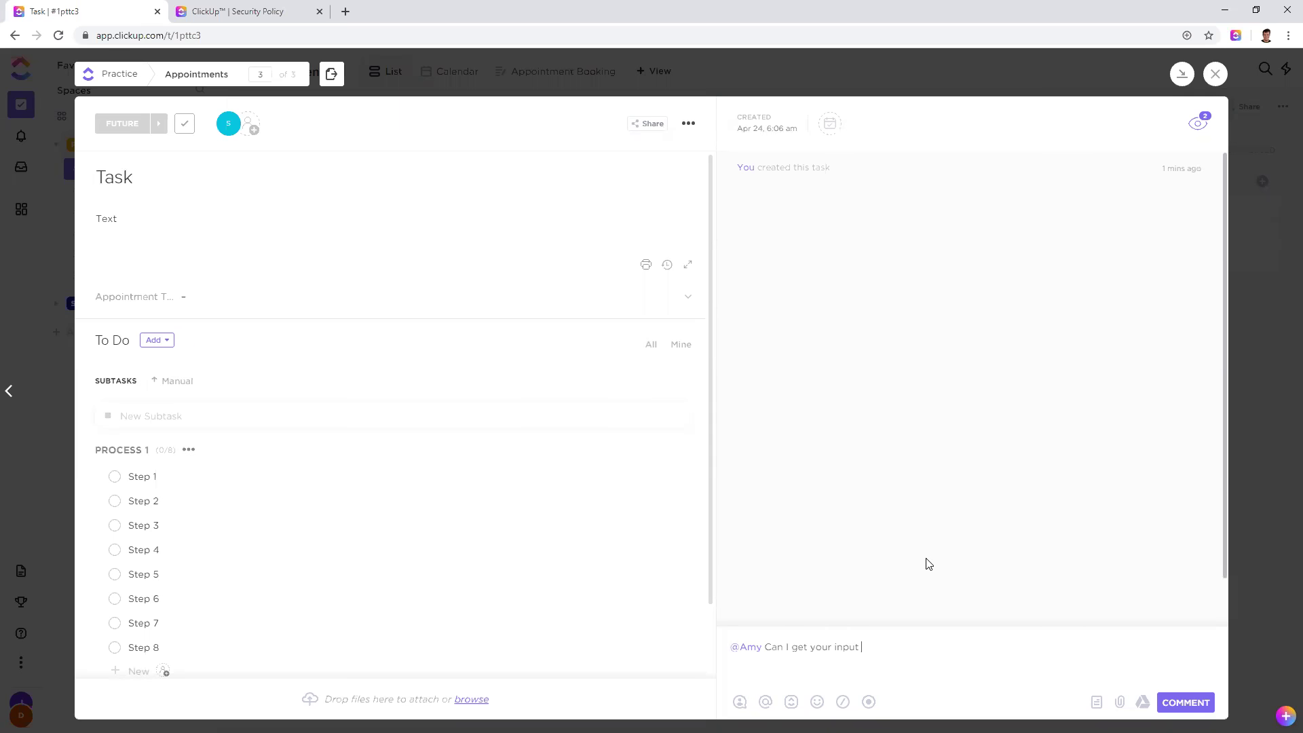
{"action": "type", "text": "?"}
{"action": "key", "text": "Return"}
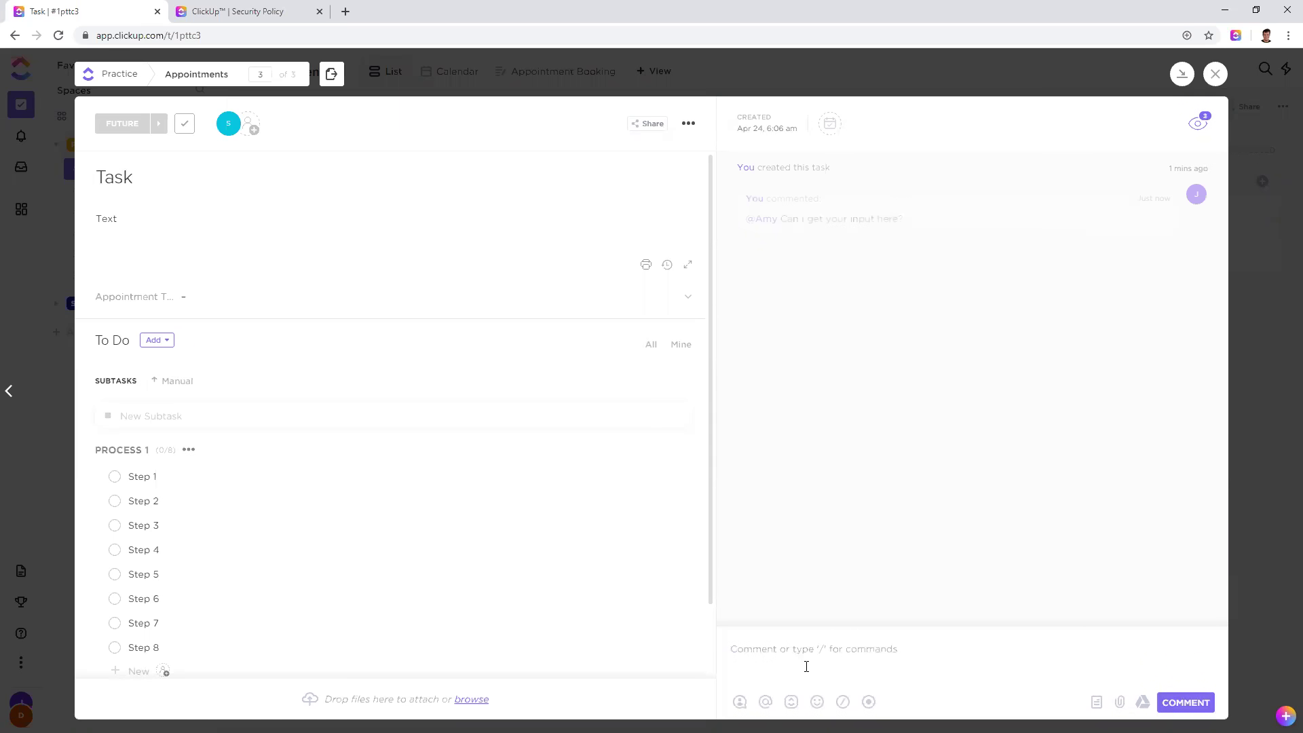
{"action": "left_click", "coordinate": [1213, 73]}
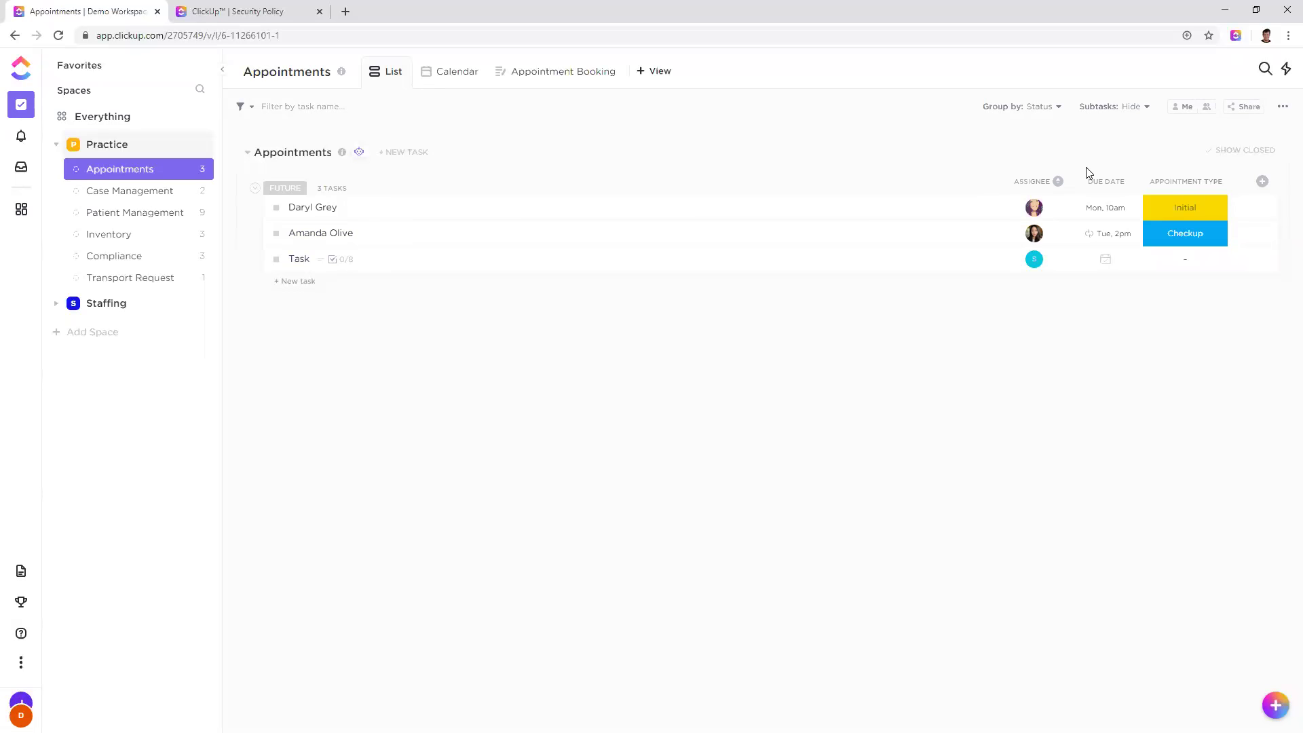
Step: Set the due date of the first appointment in the list to Monday, April 27 at 7:00 am
{"action": "left_click", "coordinate": [1105, 210]}
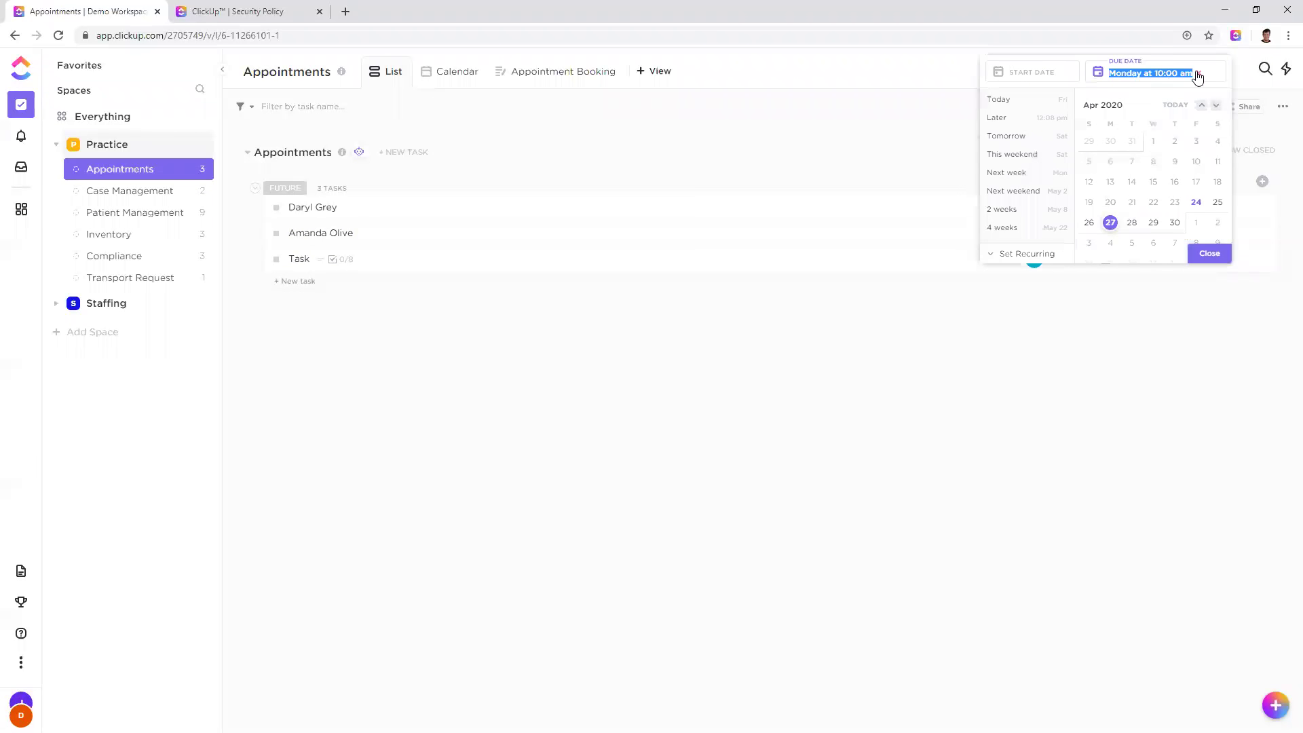
{"action": "left_click", "coordinate": [1197, 79]}
{"action": "left_click", "coordinate": [1109, 223]}
{"action": "left_click", "coordinate": [1165, 73]}
{"action": "scroll", "coordinate": [1203, 291], "scroll_direction": "up", "scroll_amount": 3}
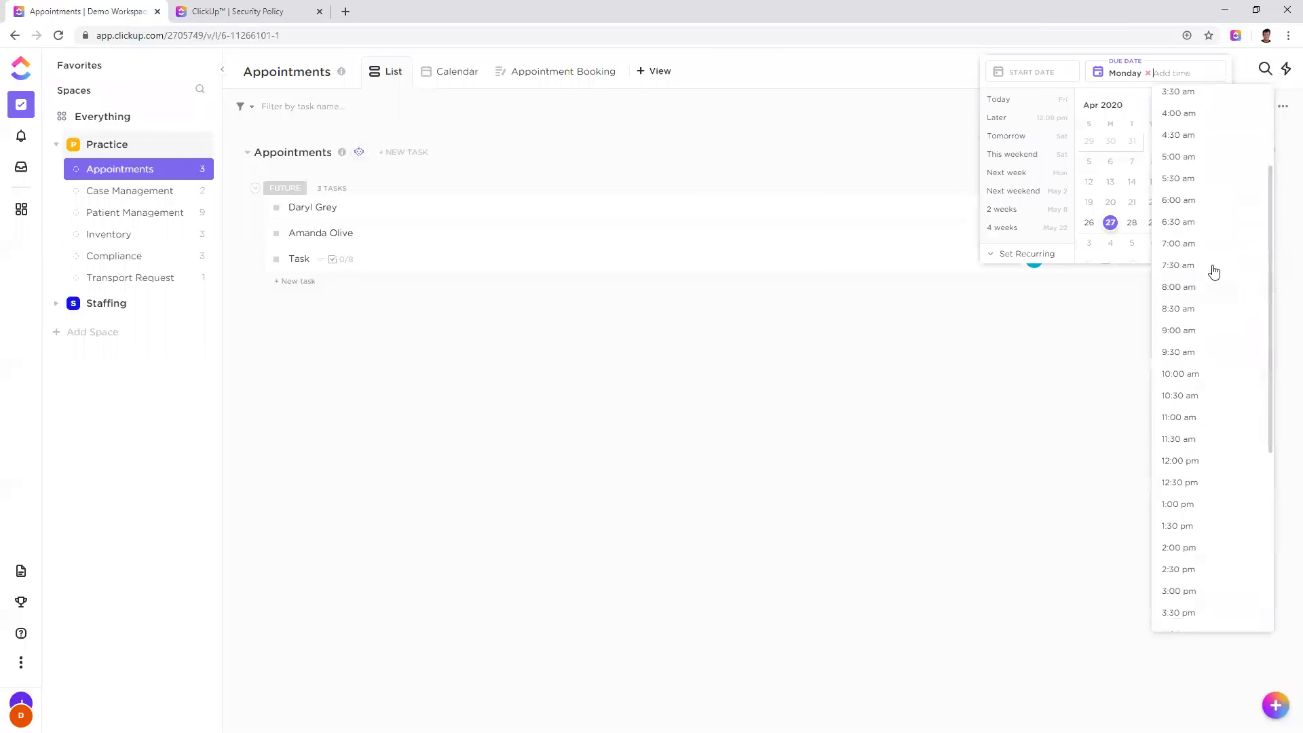
{"action": "left_click", "coordinate": [1198, 243]}
{"action": "left_click", "coordinate": [1105, 340]}
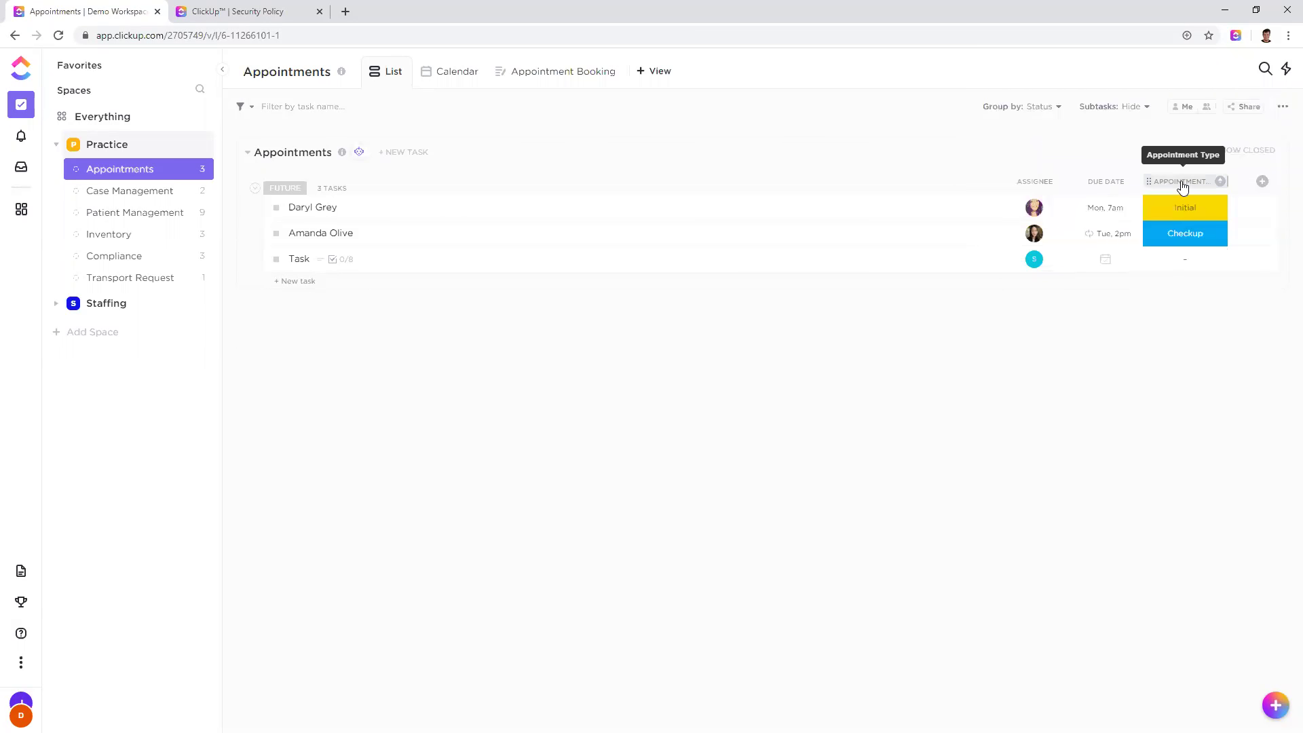
Step: Examine the field types available for a new column and the first appointment's Appointment Type options
{"action": "left_click", "coordinate": [1260, 183]}
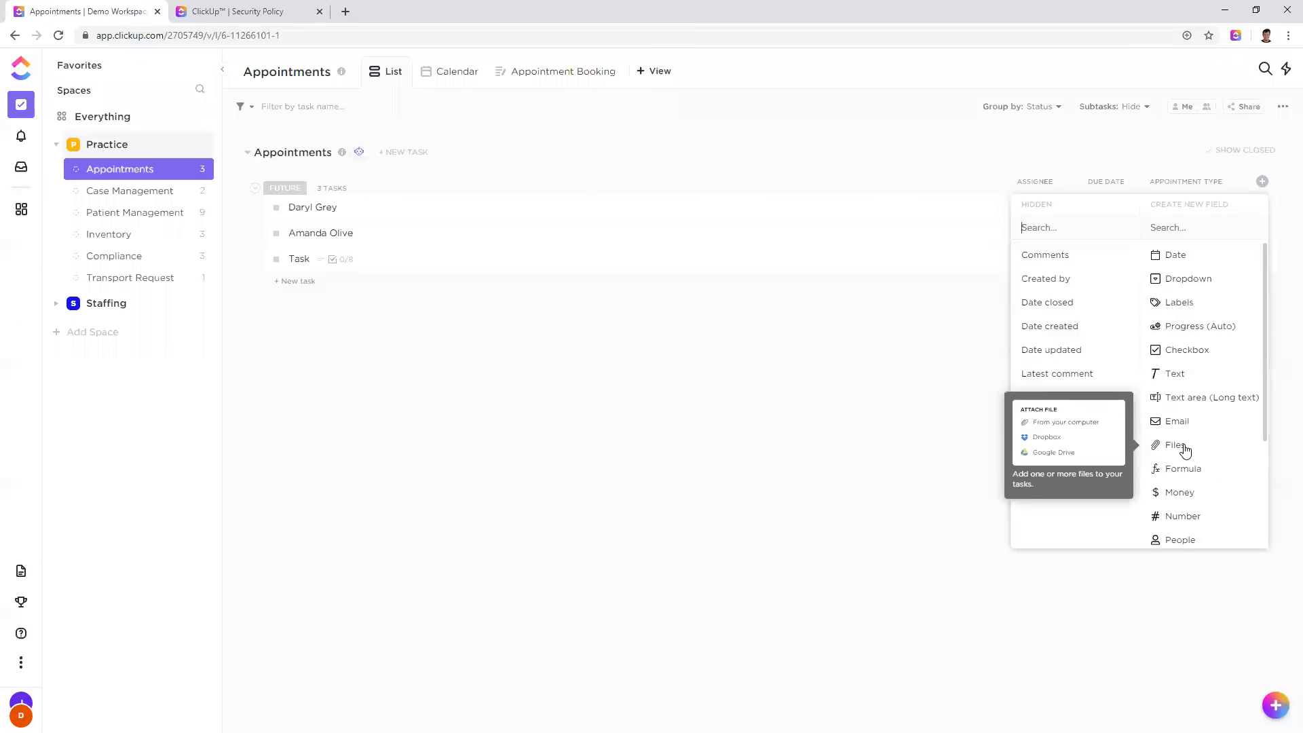
{"action": "scroll", "coordinate": [1183, 468], "scroll_direction": "down", "scroll_amount": 3}
{"action": "scroll", "coordinate": [1190, 407], "scroll_direction": "up", "scroll_amount": 3}
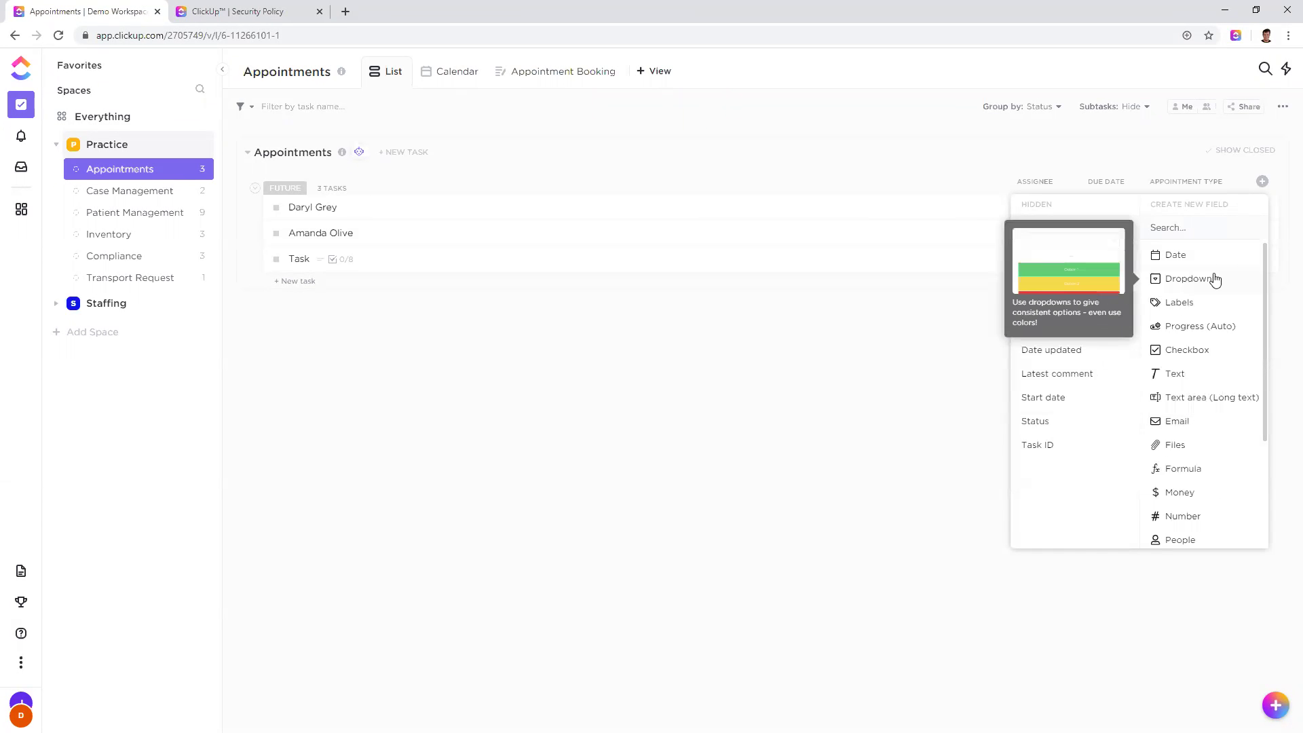
{"action": "left_click", "coordinate": [969, 378]}
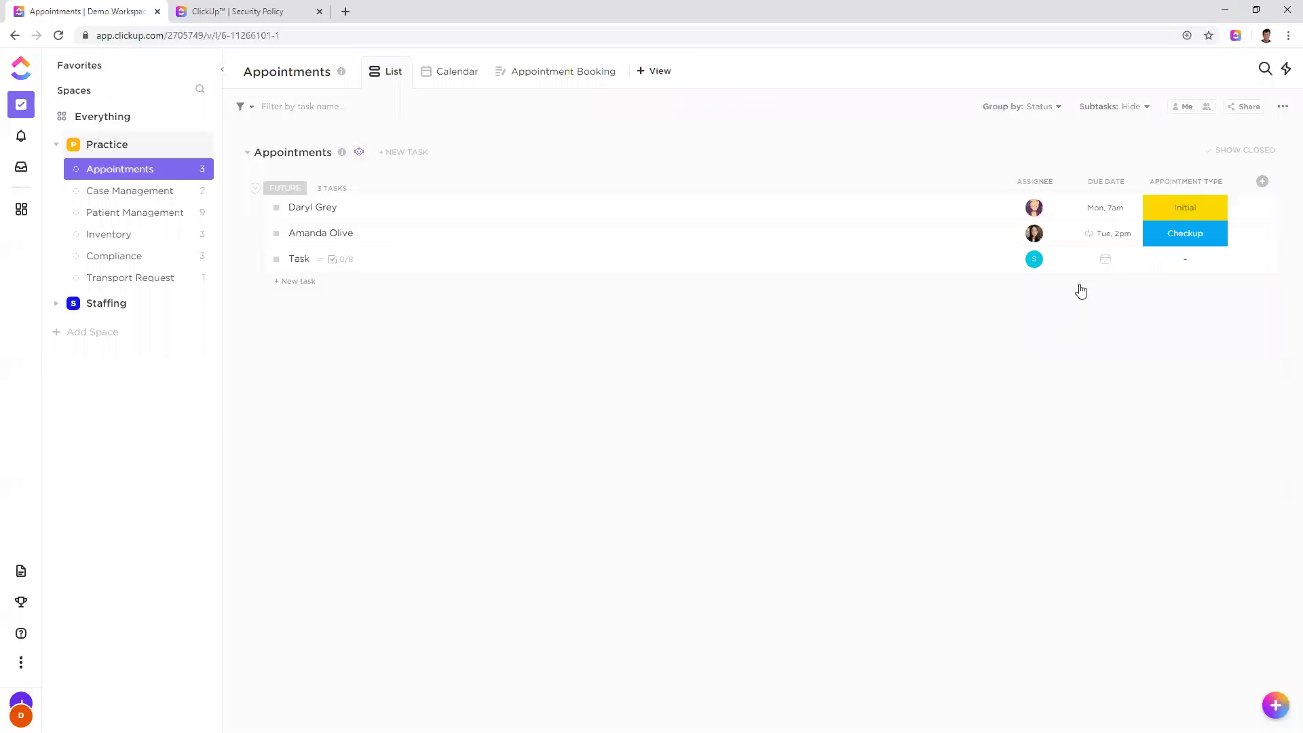
{"action": "left_click", "coordinate": [1185, 207]}
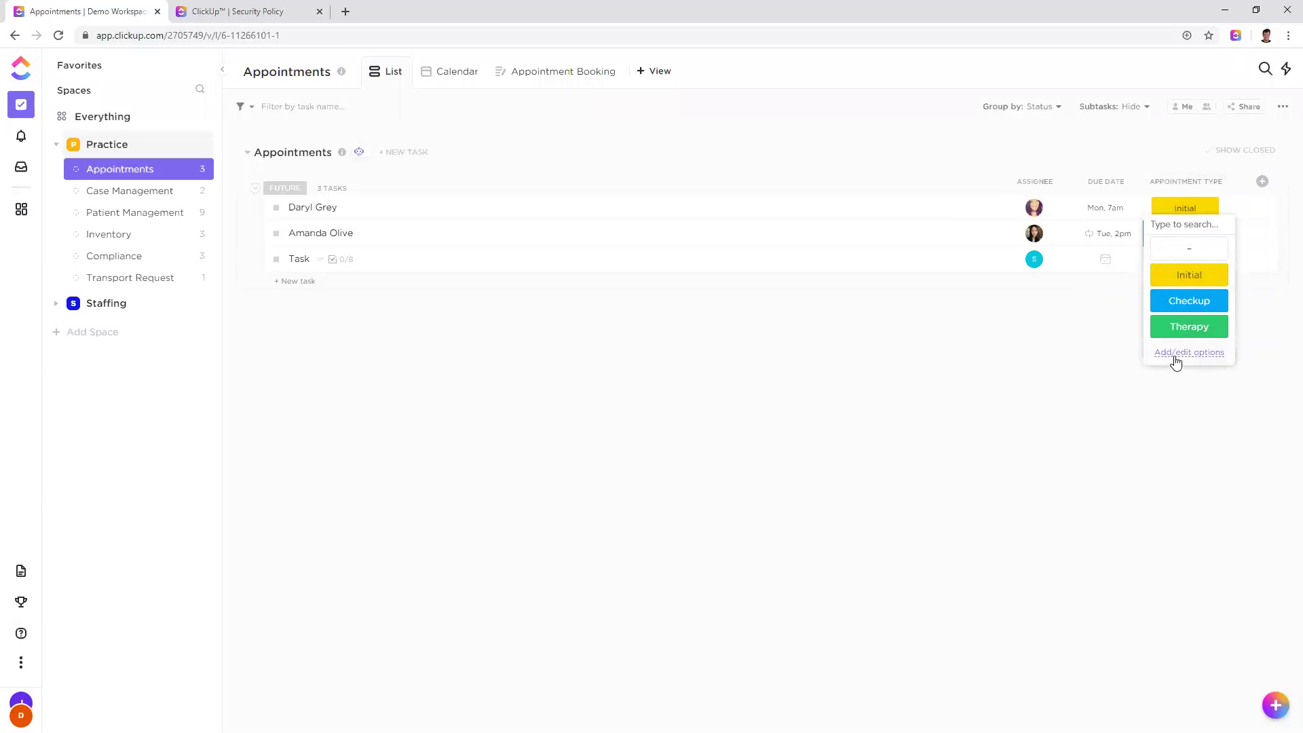
{"action": "left_click", "coordinate": [1122, 370]}
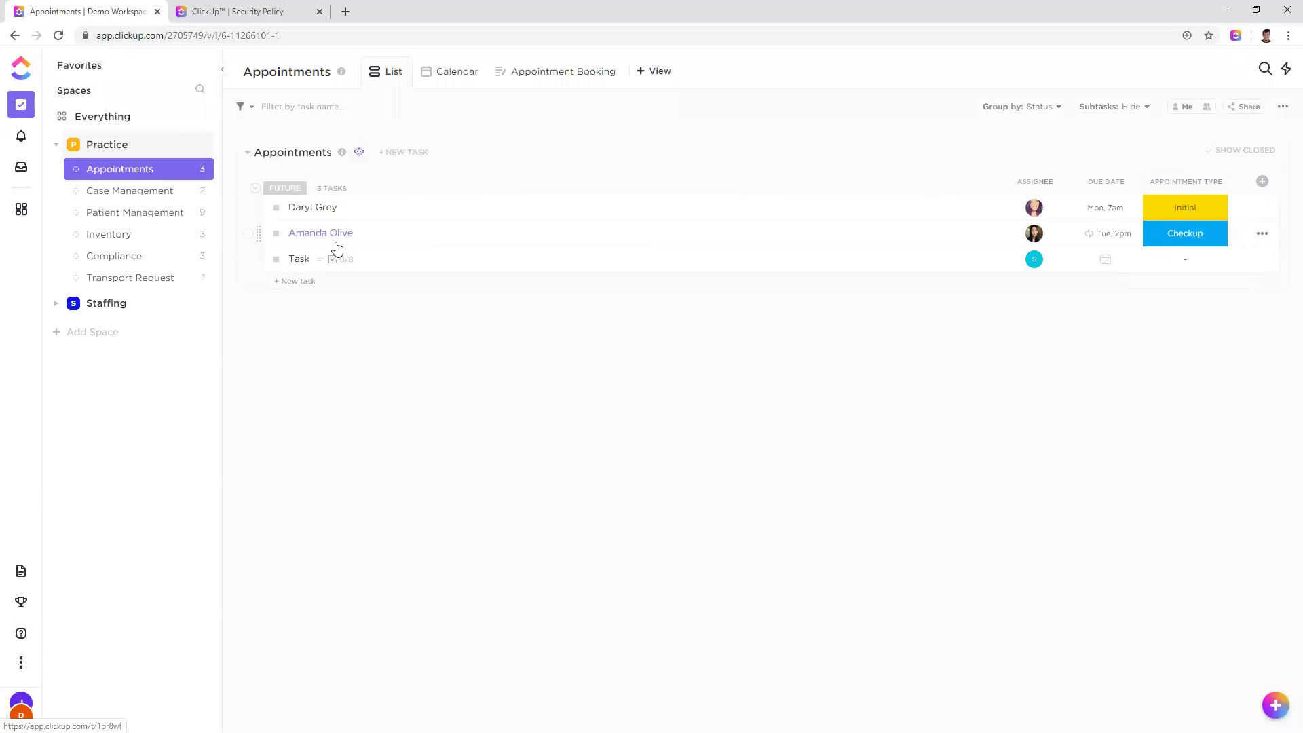
Step: Set the Appointment Type of the task named "Task" to Therapy
{"action": "left_click", "coordinate": [1199, 265]}
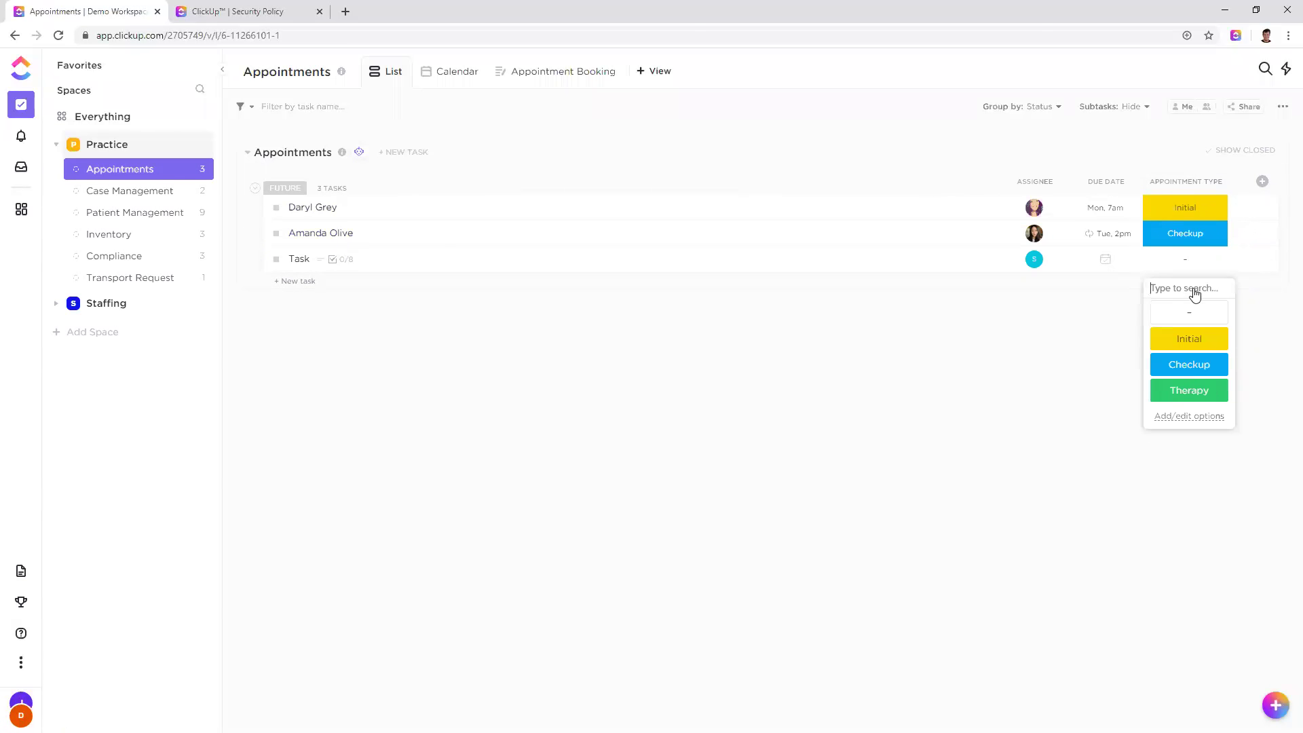
{"action": "left_click", "coordinate": [1201, 396]}
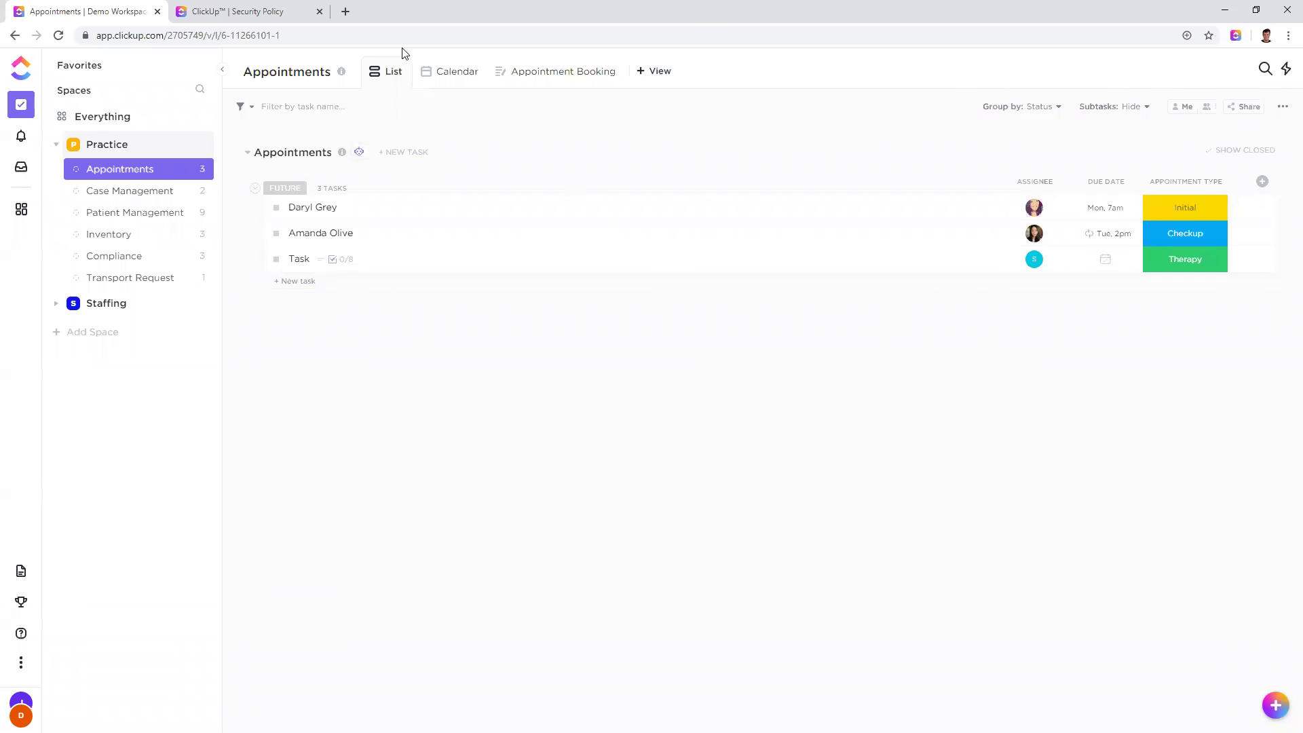
Step: In the appointments calendar, show the week of Apr 27 - May 1 and extend Monday's 7:00 am appointment to end at 8:30 am
{"action": "left_click", "coordinate": [450, 80]}
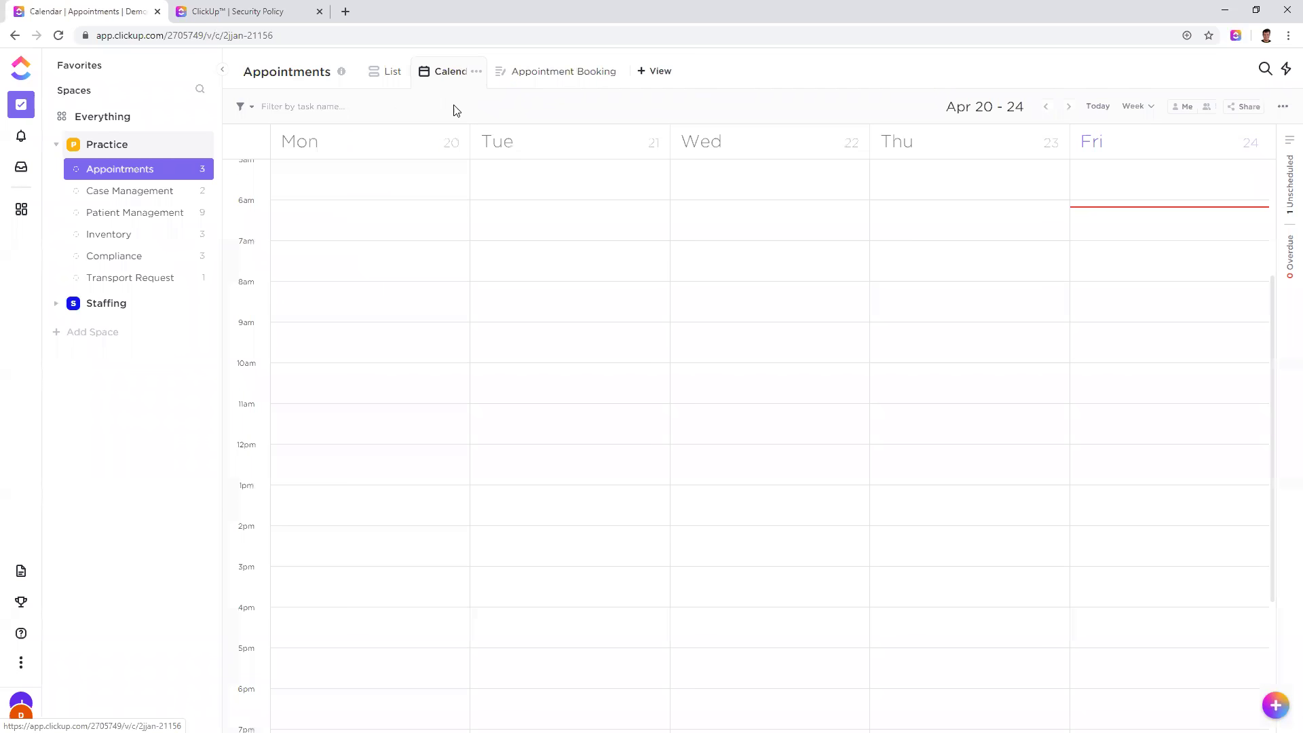
{"action": "left_click", "coordinate": [383, 70]}
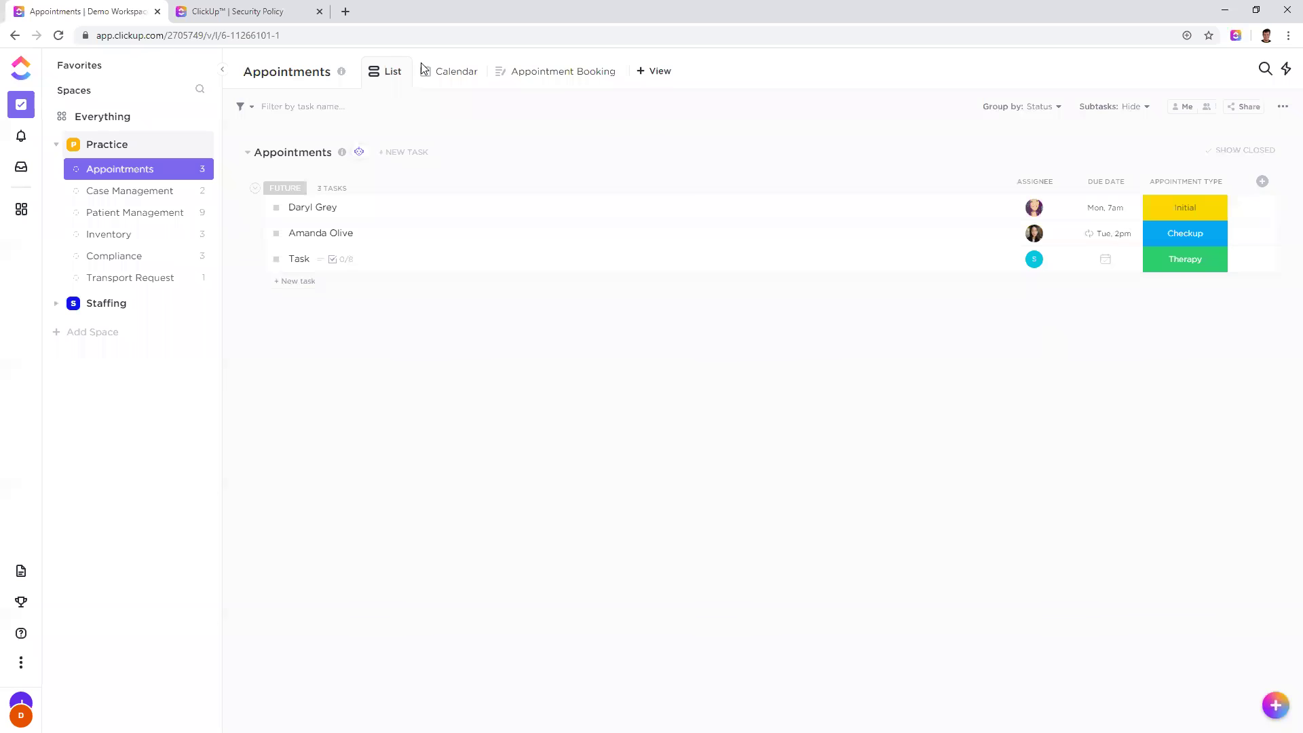
{"action": "left_click", "coordinate": [441, 76]}
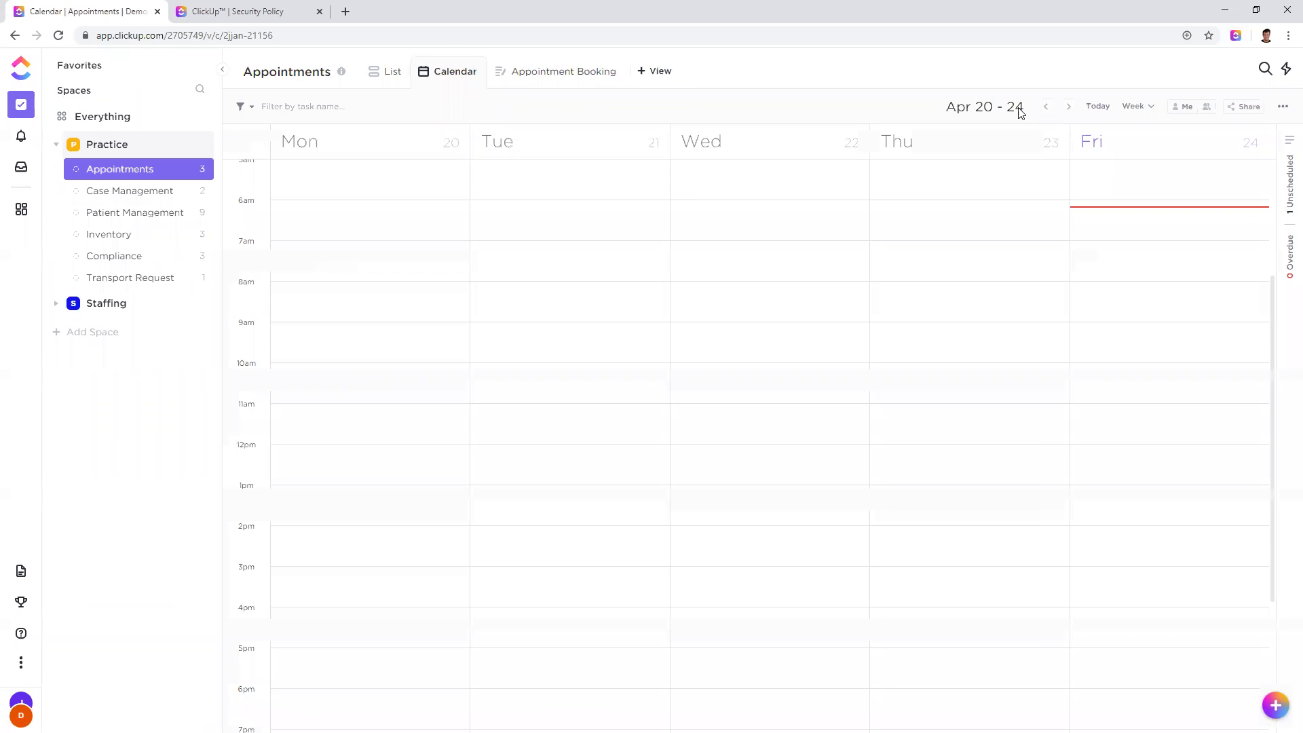
{"action": "left_click", "coordinate": [1070, 108]}
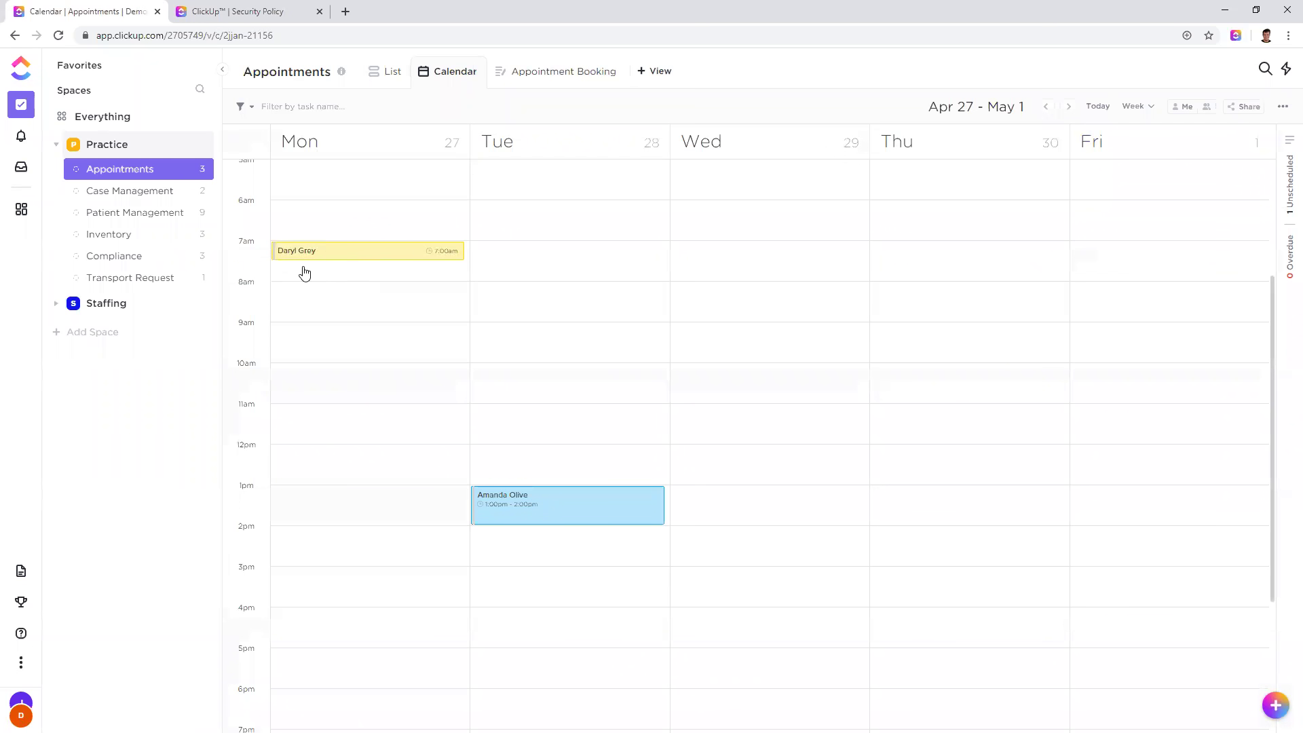
{"action": "left_click_drag", "start_coordinate": [357, 257], "coordinate": [347, 311]}
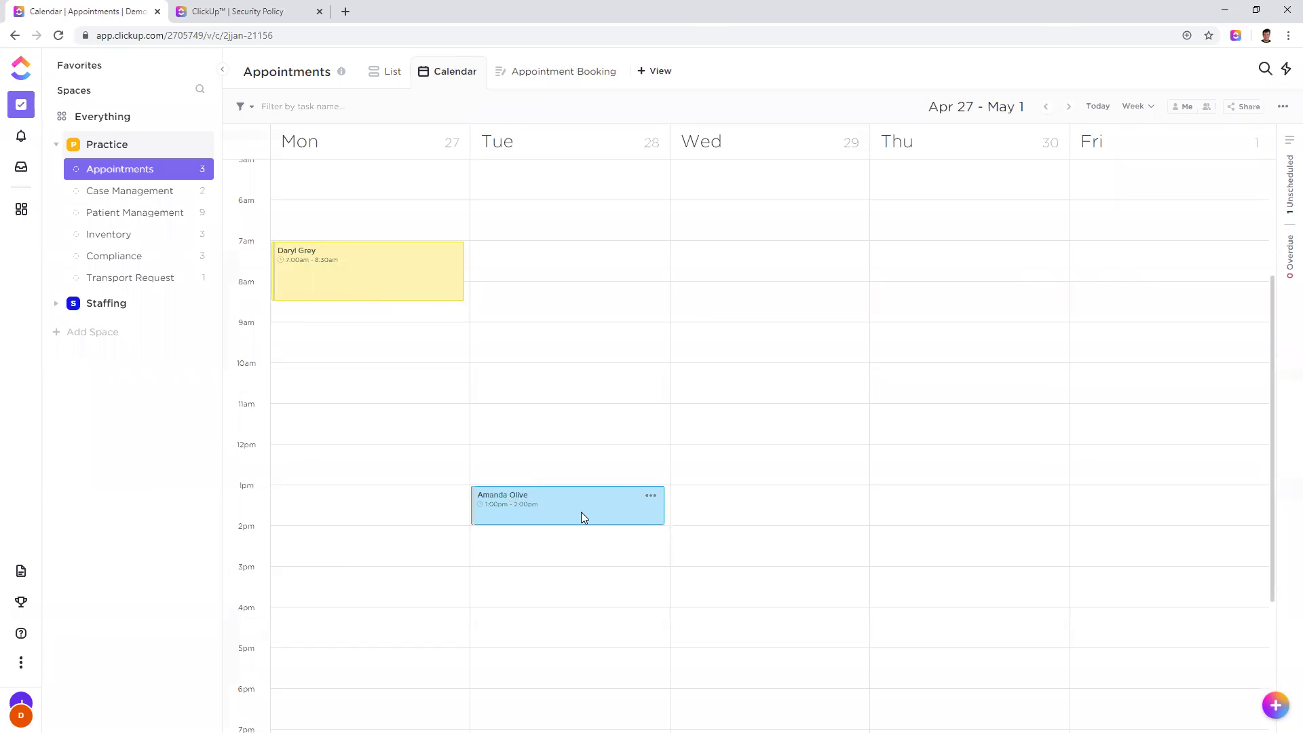
{"action": "mouse_move", "coordinate": [553, 502]}
{"action": "left_mouse_down"}
{"action": "mouse_move", "coordinate": [399, 428]}
{"action": "mouse_move", "coordinate": [364, 428]}
{"action": "mouse_move", "coordinate": [371, 415]}
{"action": "mouse_move", "coordinate": [523, 509]}
{"action": "mouse_move", "coordinate": [567, 509]}
{"action": "left_mouse_up"}
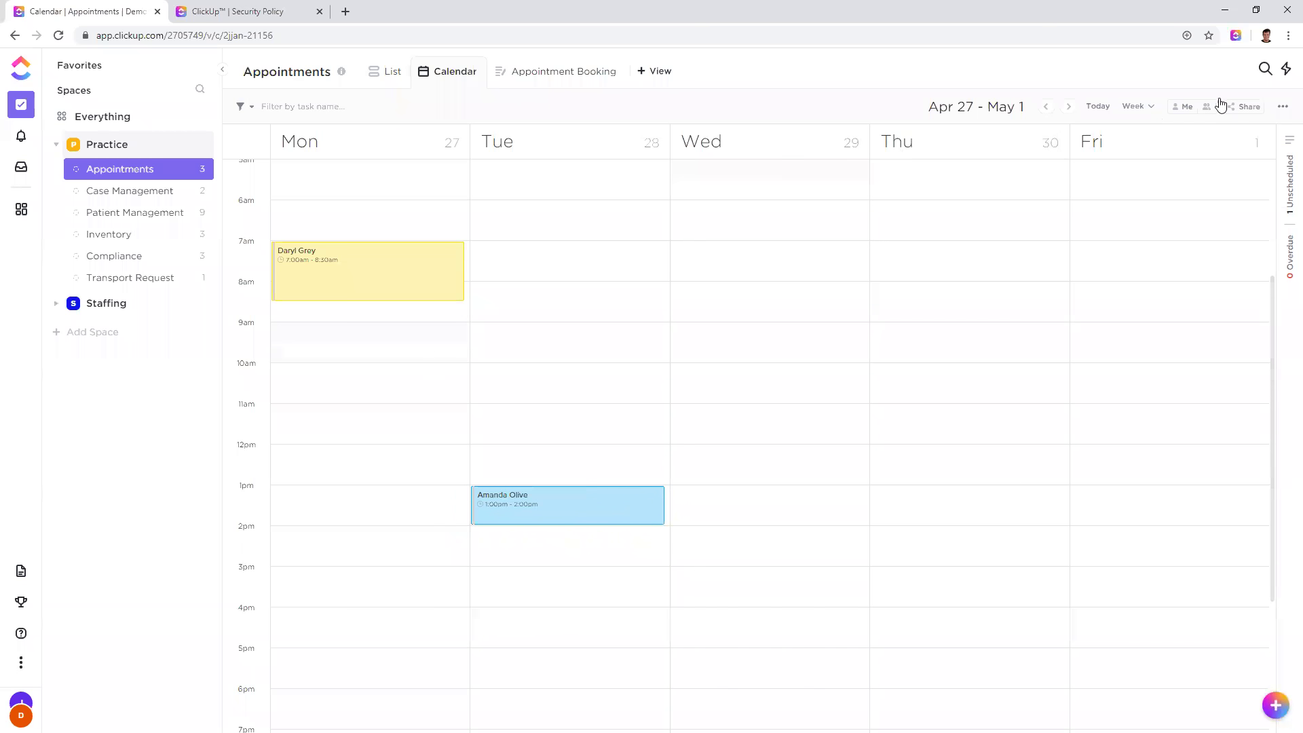
Step: Examine the calendar's display settings, including task colors, time format, view settings and task card settings
{"action": "left_click", "coordinate": [1282, 109]}
{"action": "scroll", "coordinate": [1191, 387], "scroll_direction": "down", "scroll_amount": 3}
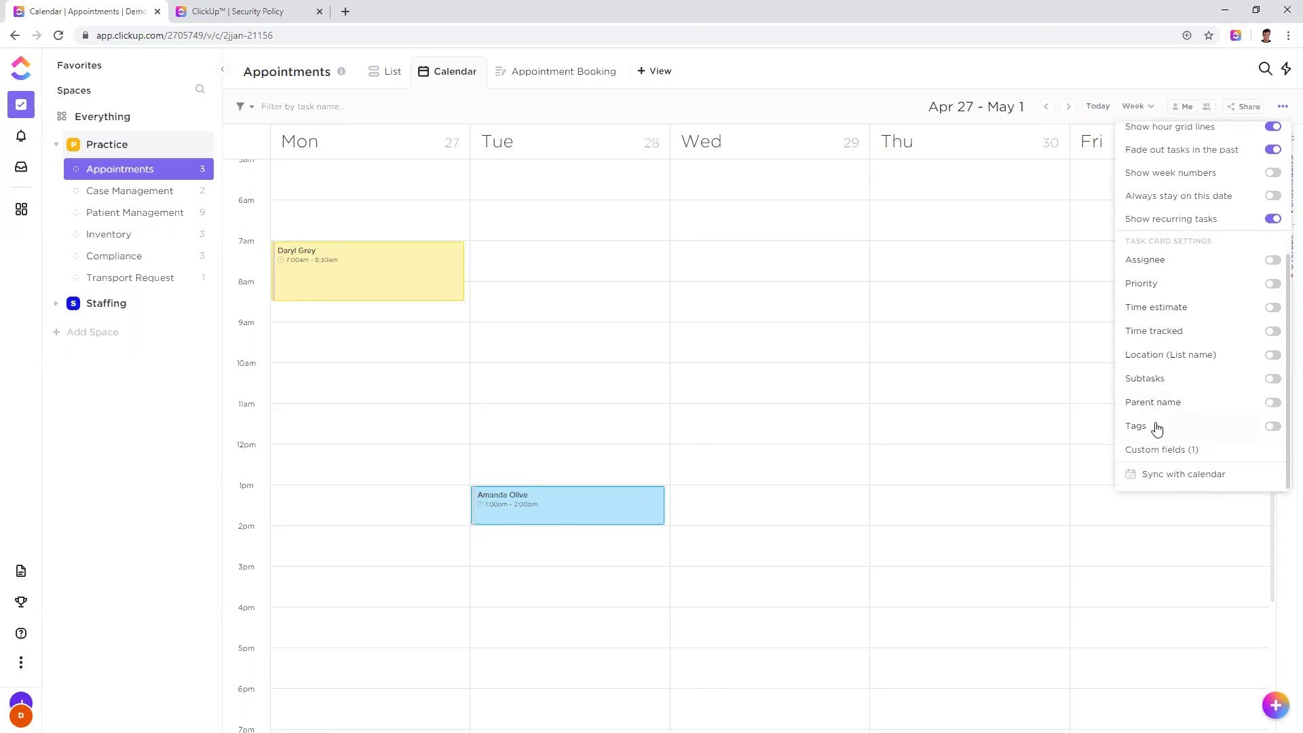
{"action": "scroll", "coordinate": [1180, 373], "scroll_direction": "up", "scroll_amount": 3}
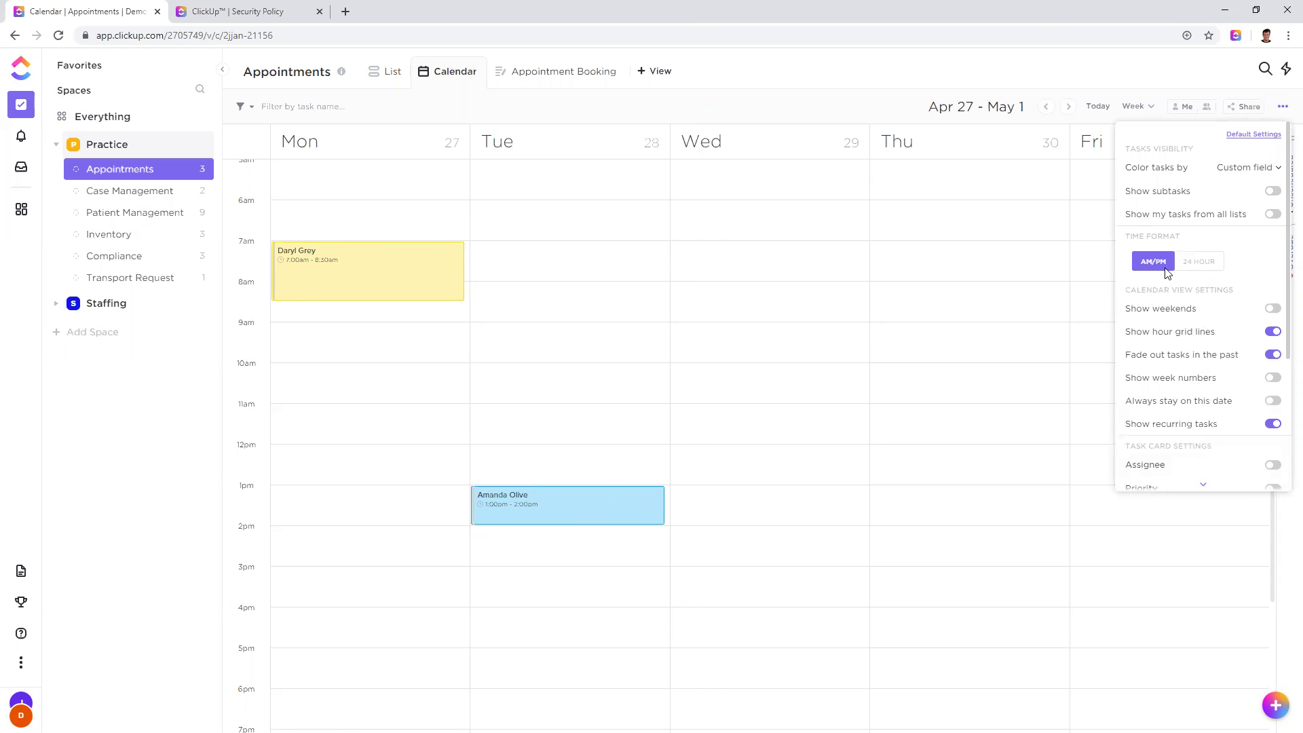
{"action": "scroll", "coordinate": [1167, 271], "scroll_direction": "down", "scroll_amount": 3}
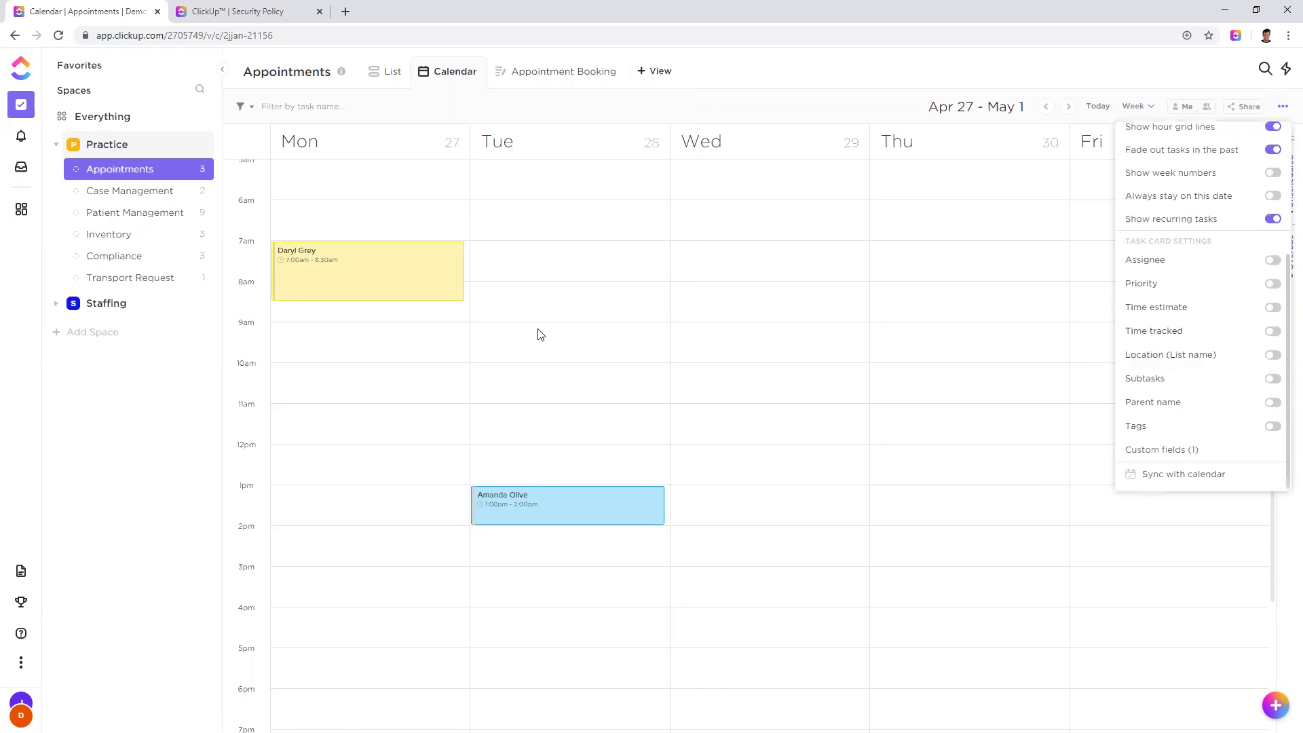
{"action": "scroll", "coordinate": [1248, 303], "scroll_direction": "up", "scroll_amount": 3}
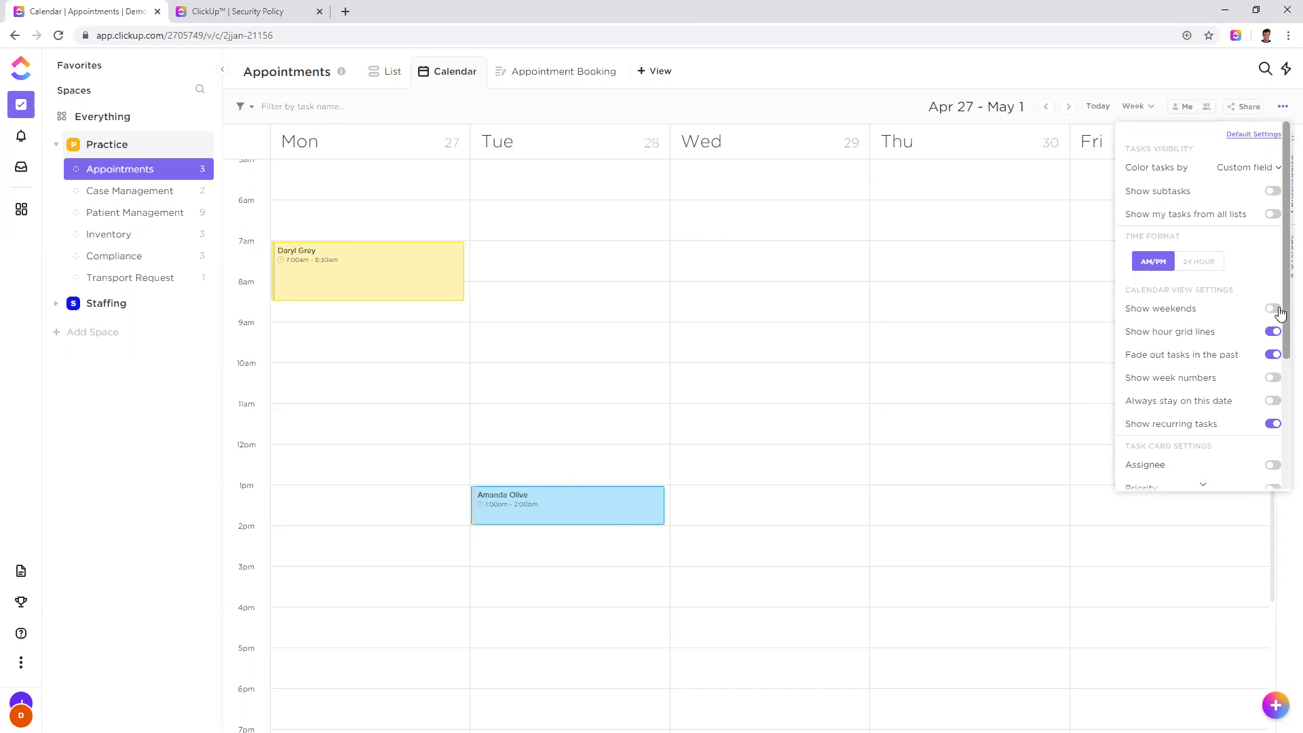
{"action": "left_click", "coordinate": [712, 117]}
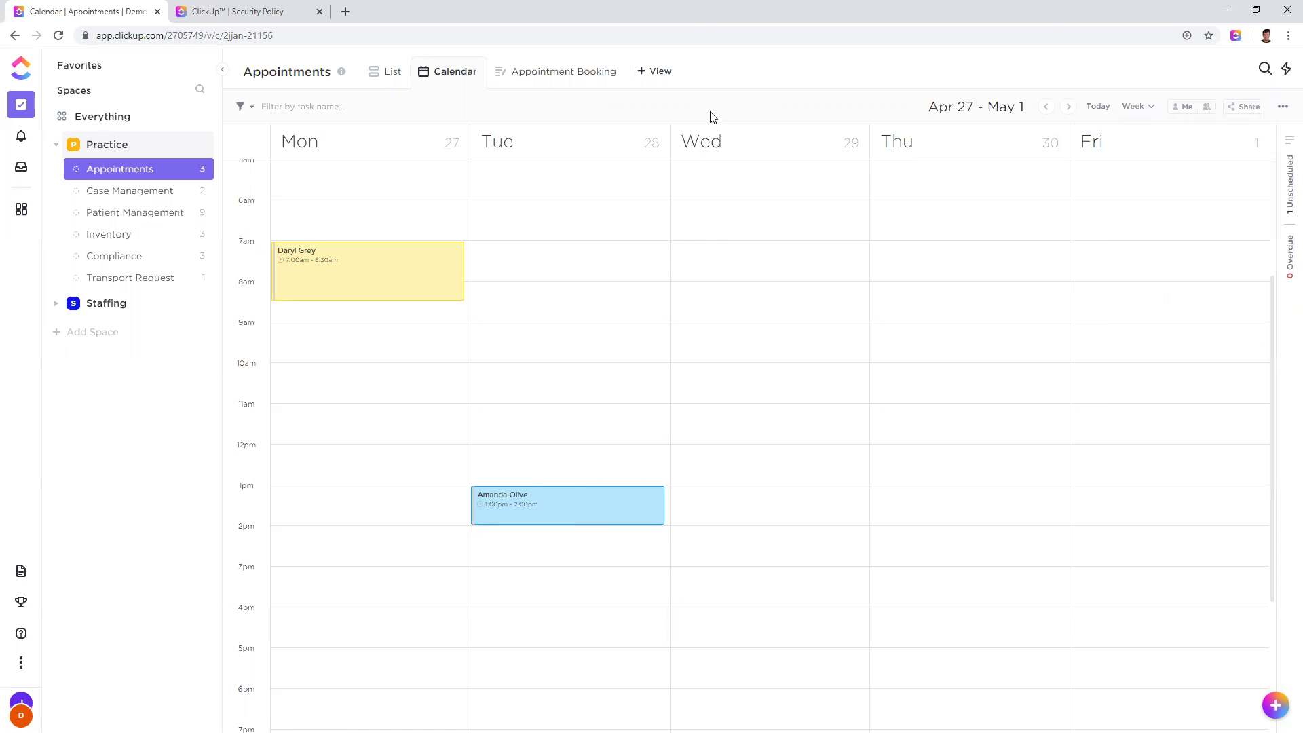
Step: Examine the Appointment Booking form's fields, its submission response and its form settings
{"action": "left_click", "coordinate": [540, 80]}
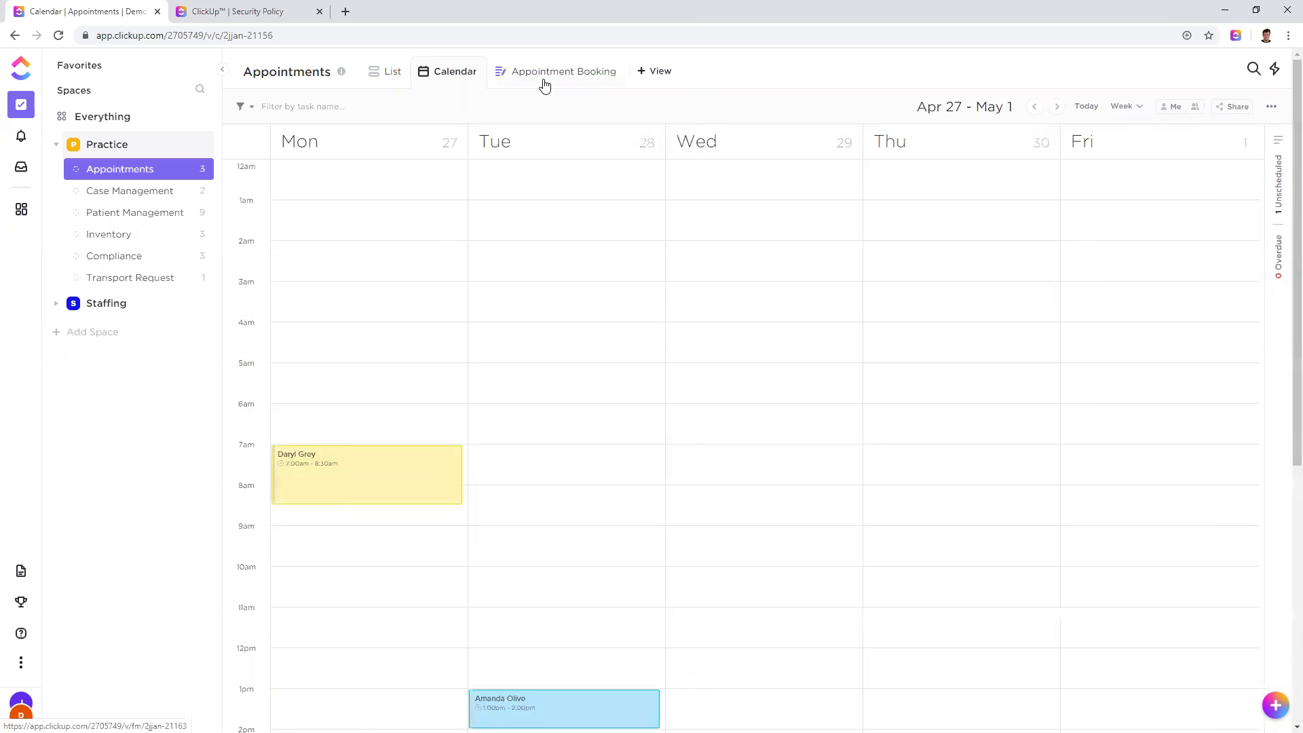
{"action": "scroll", "coordinate": [500, 253], "scroll_direction": "down", "scroll_amount": 1}
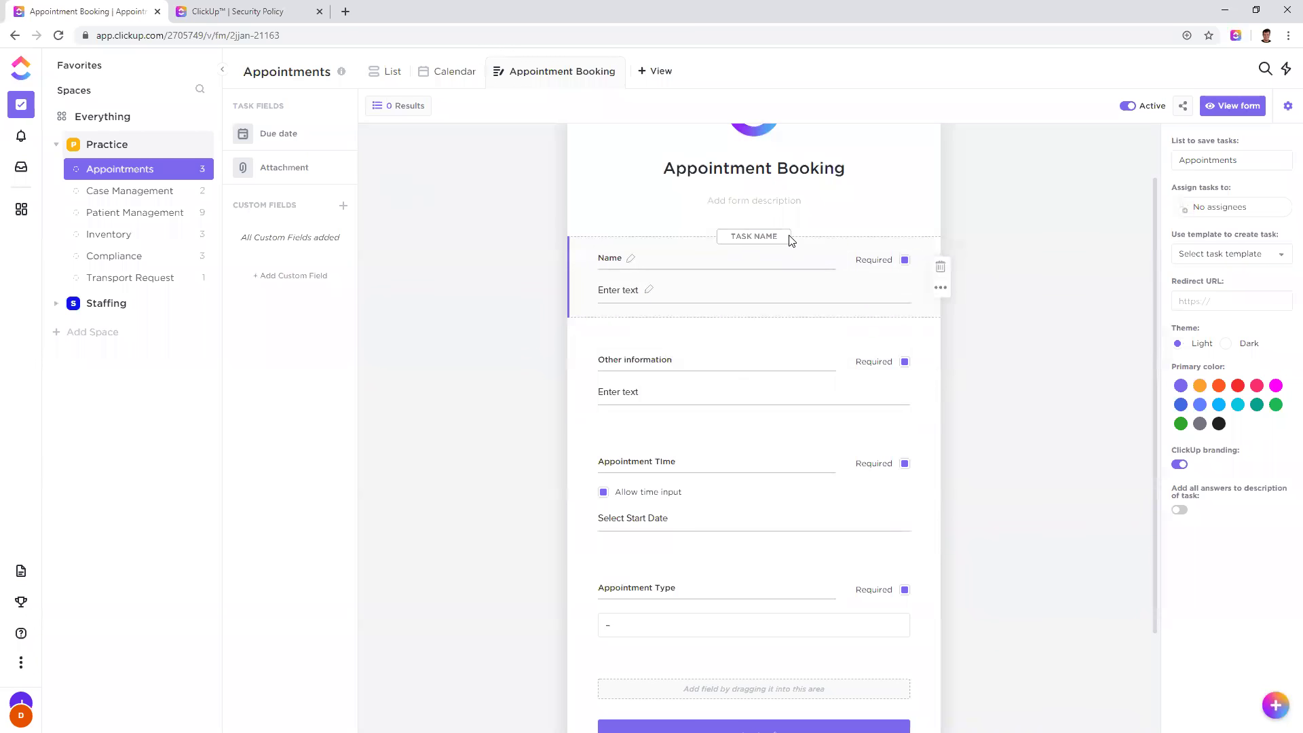
{"action": "left_click", "coordinate": [616, 258]}
{"action": "type", "text": "Name"}
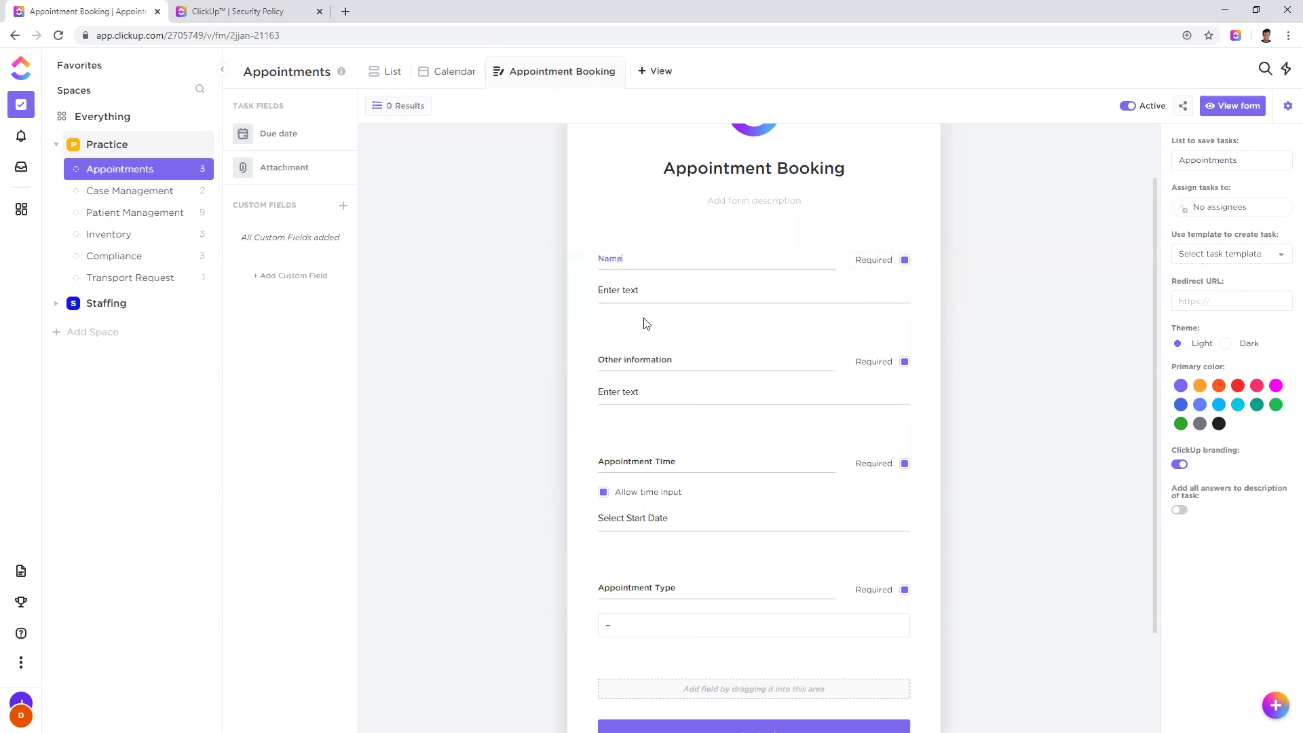
{"action": "left_click", "coordinate": [510, 363]}
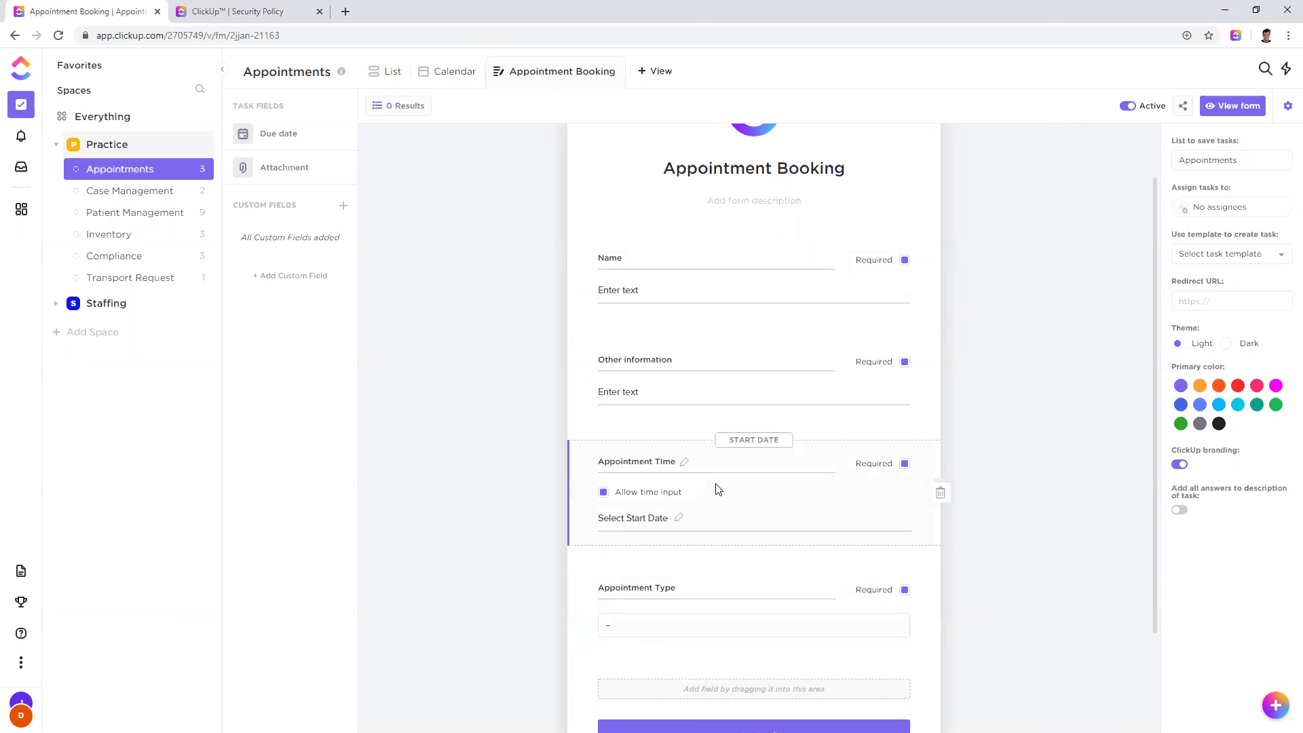
{"action": "scroll", "coordinate": [718, 486], "scroll_direction": "down", "scroll_amount": 3}
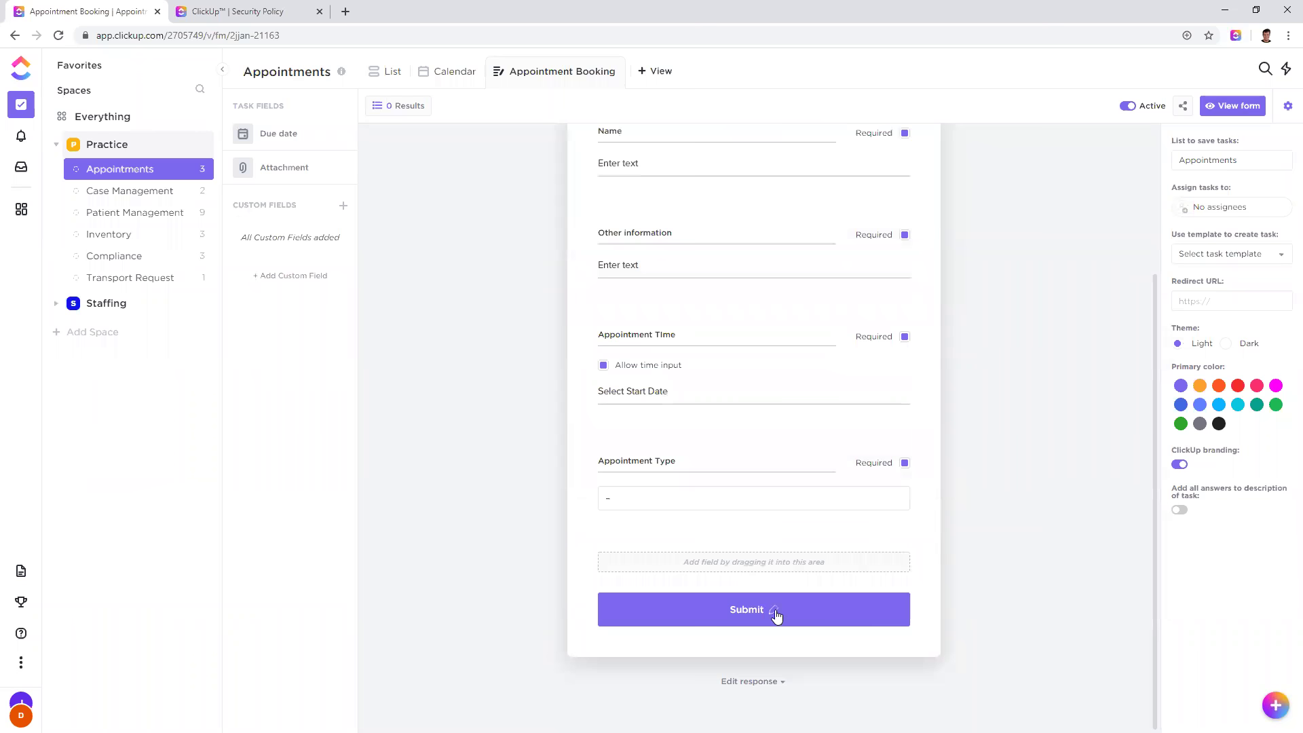
{"action": "left_click", "coordinate": [776, 683]}
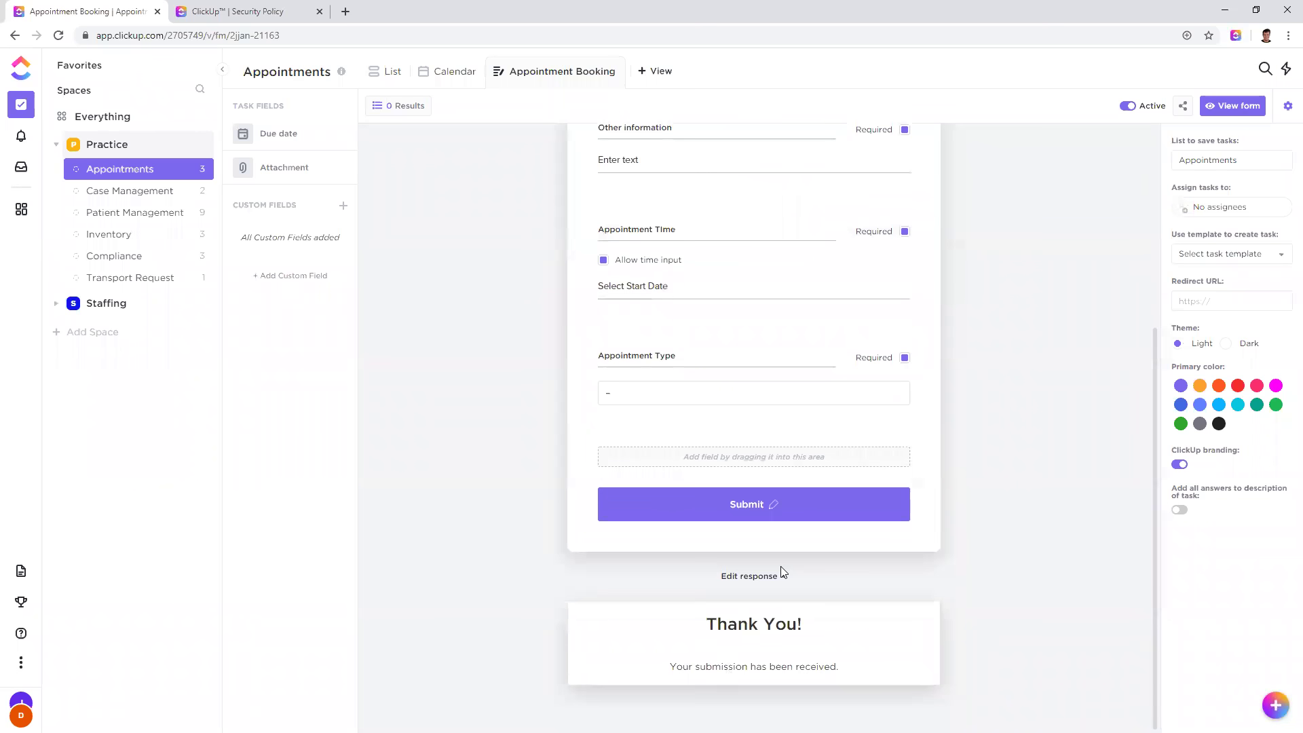
{"action": "left_click", "coordinate": [782, 580]}
{"action": "scroll", "coordinate": [1040, 519], "scroll_direction": "up", "scroll_amount": 5}
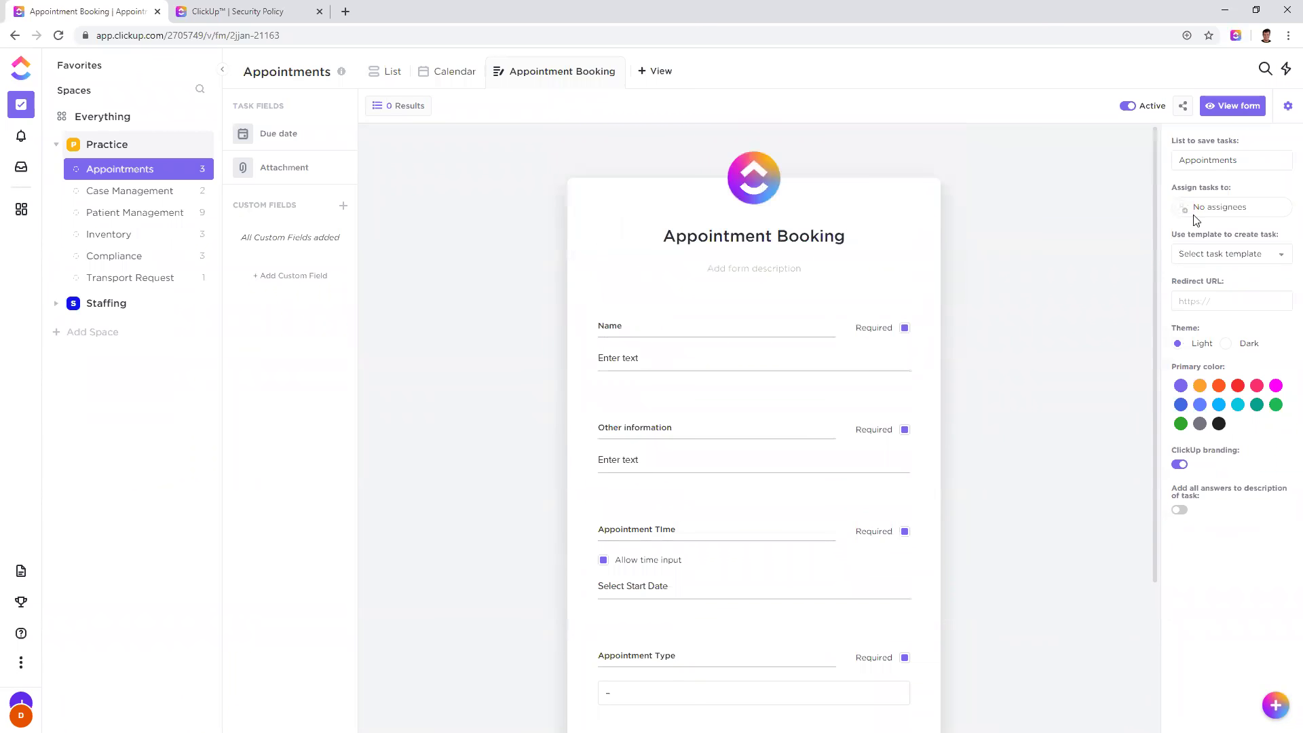
Step: Open the live Appointment Booking form, fill in the patient's name and enter "Hi!" as Other information
{"action": "left_click", "coordinate": [1231, 106]}
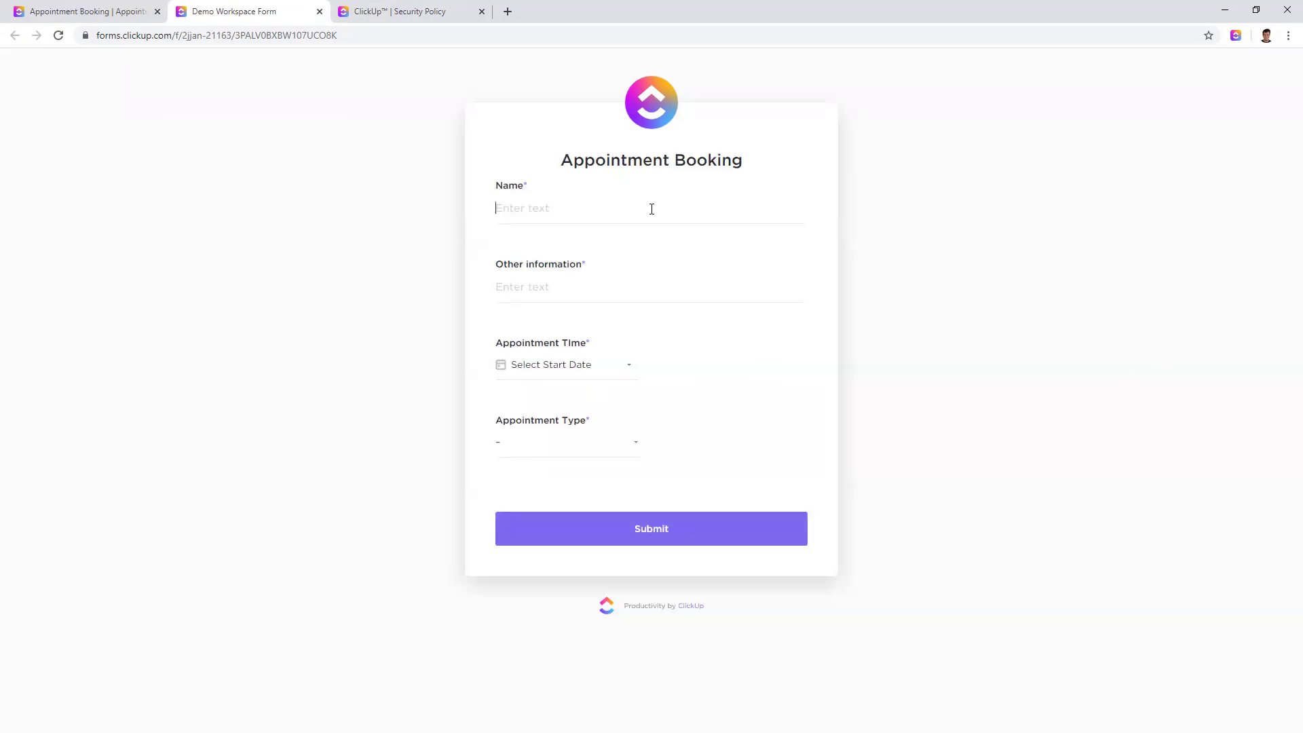
{"action": "left_click", "coordinate": [651, 208]}
{"action": "type", "text": "J"}
{"action": "type", "text": "Hi"}
Step: Set the booking's Appointment Time to Apr 29, 2020, 3:00 PM
{"action": "left_click", "coordinate": [561, 366]}
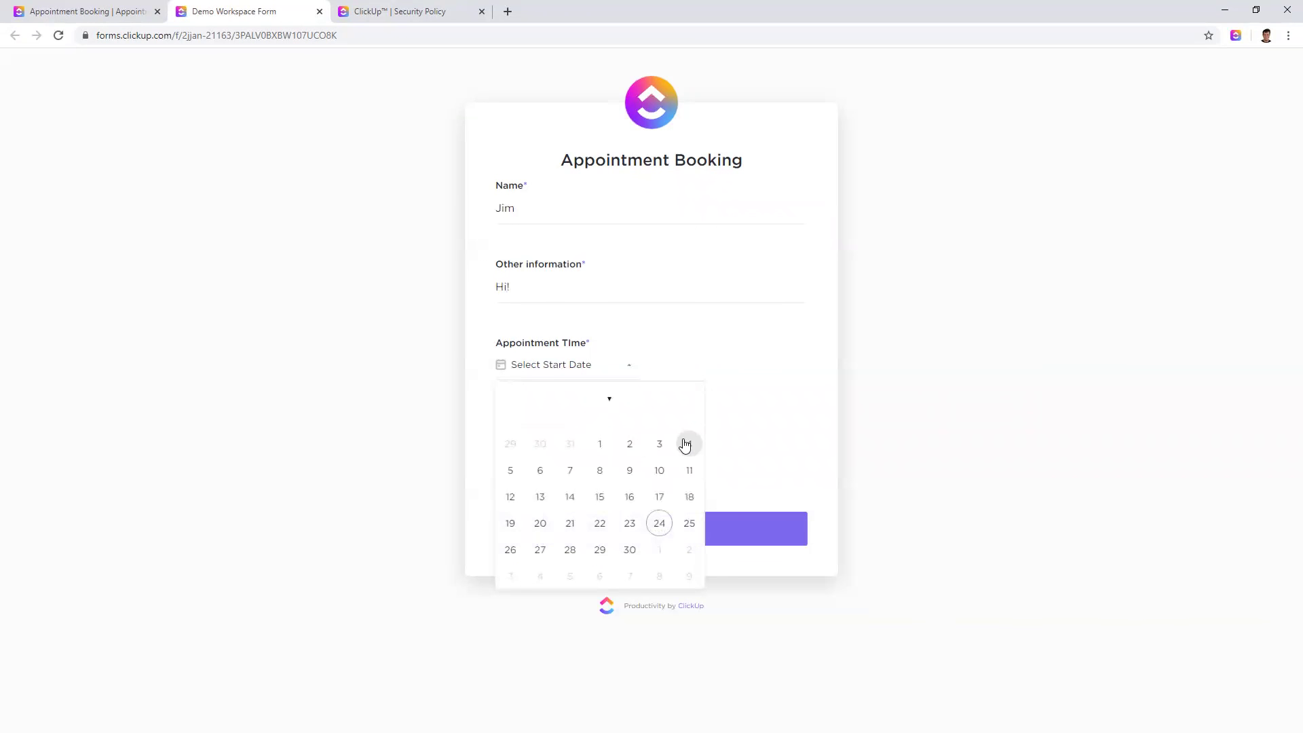
{"action": "left_click", "coordinate": [601, 549]}
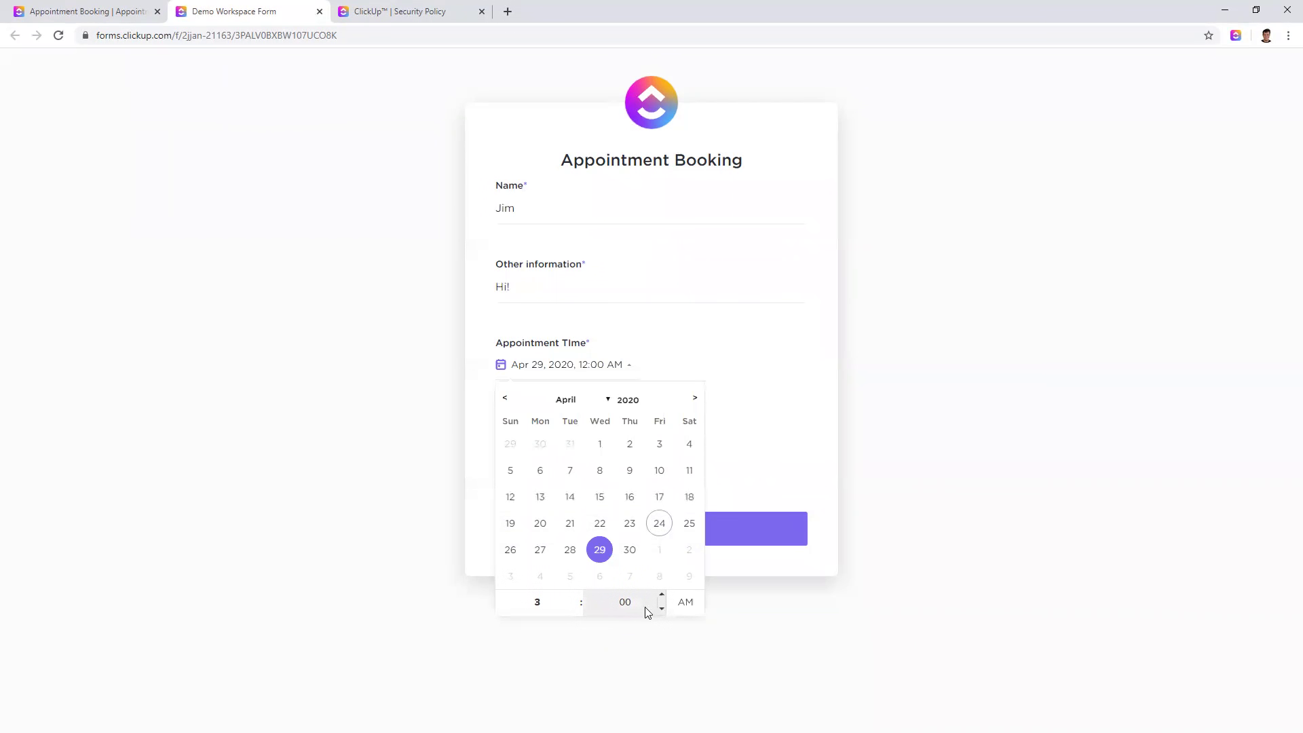
{"action": "left_click", "coordinate": [685, 602]}
Step: Choose Initial as the Appointment Type, submit the booking and close the form page
{"action": "left_click", "coordinate": [625, 463]}
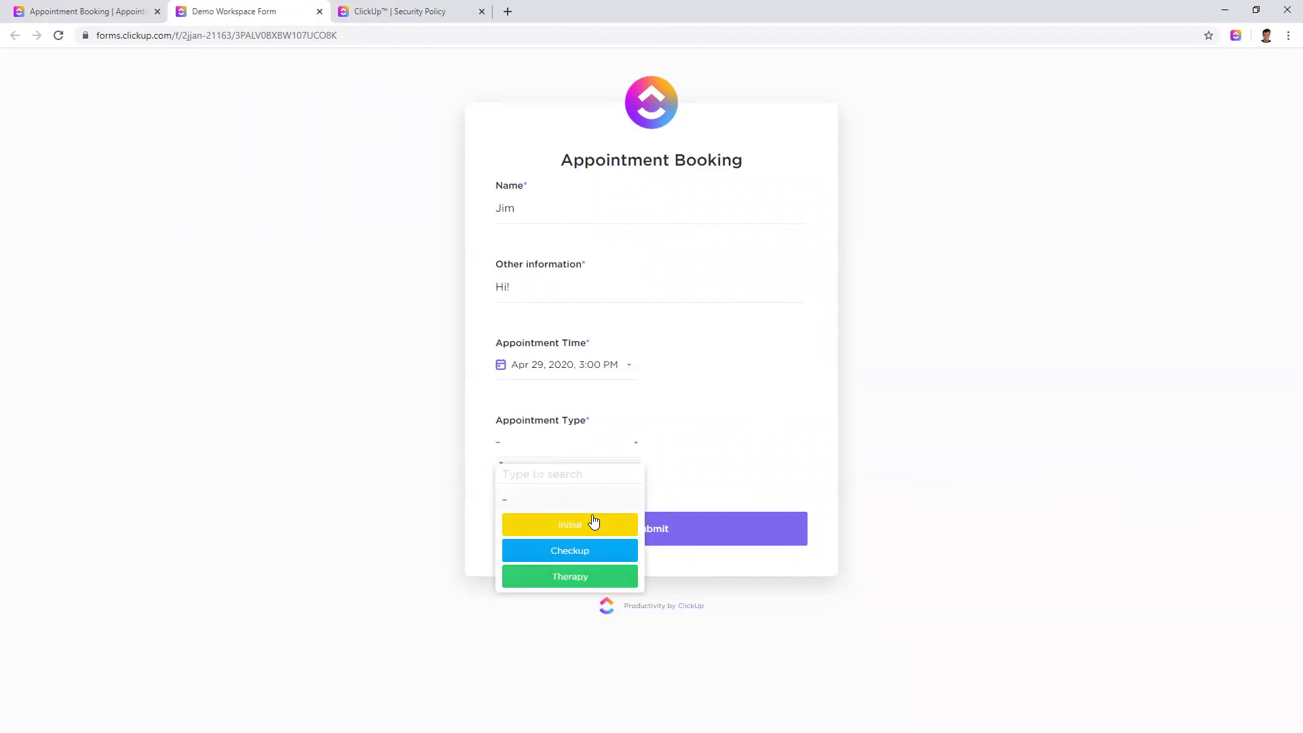
{"action": "left_click", "coordinate": [593, 523]}
{"action": "left_click", "coordinate": [650, 542]}
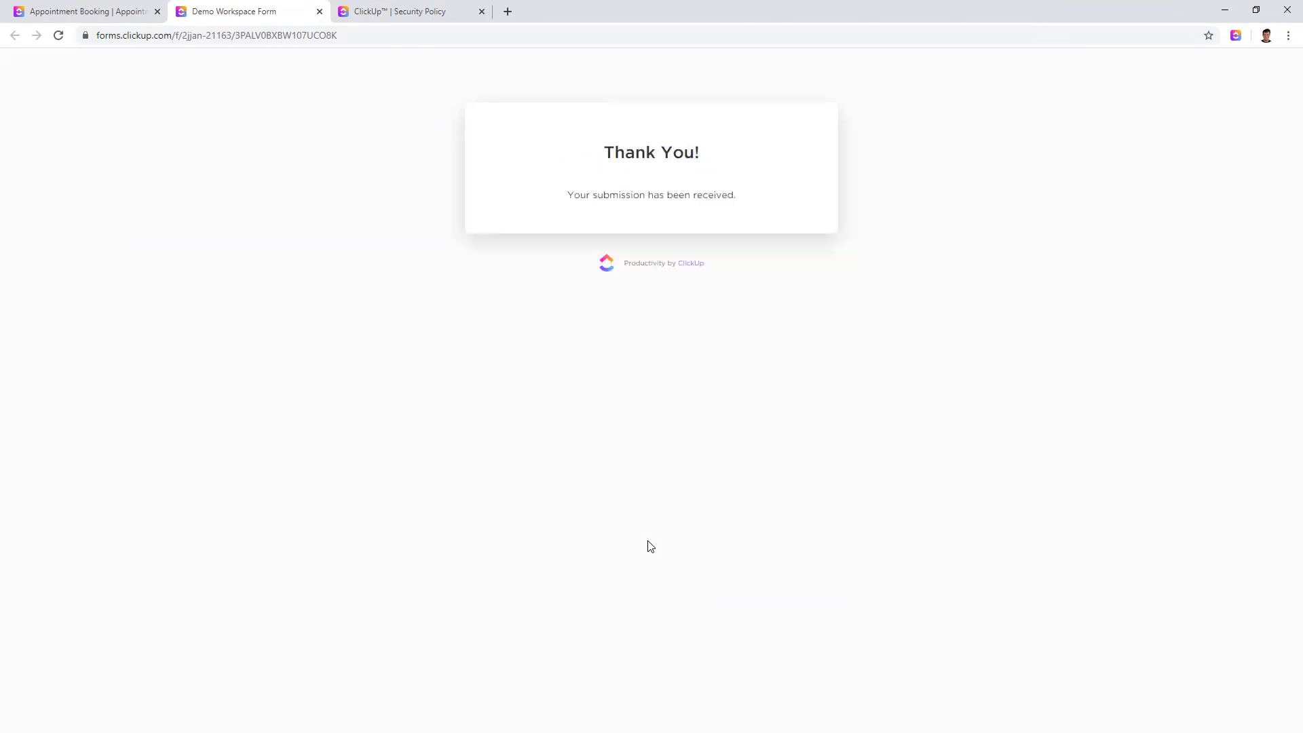
{"action": "left_click", "coordinate": [320, 12]}
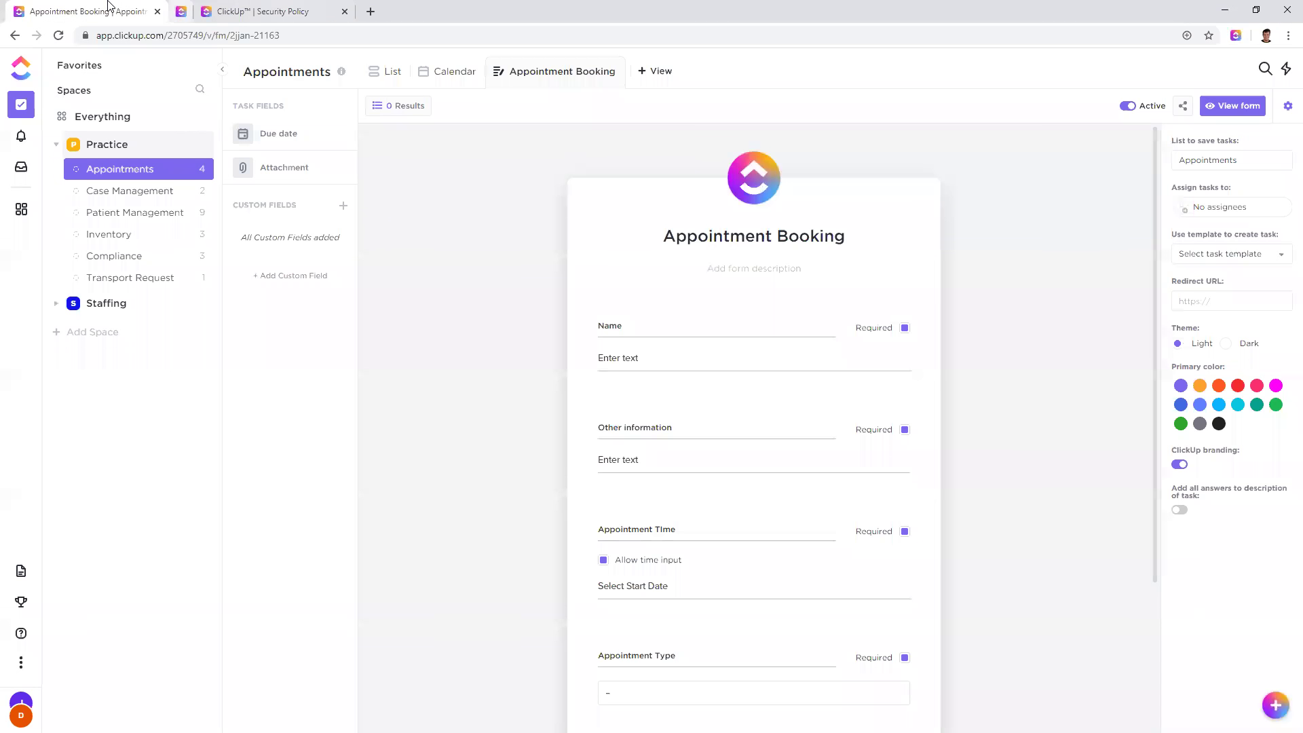
Step: Add the Start date column to the Appointments list and place it before the Due Date column
{"action": "left_click", "coordinate": [378, 71]}
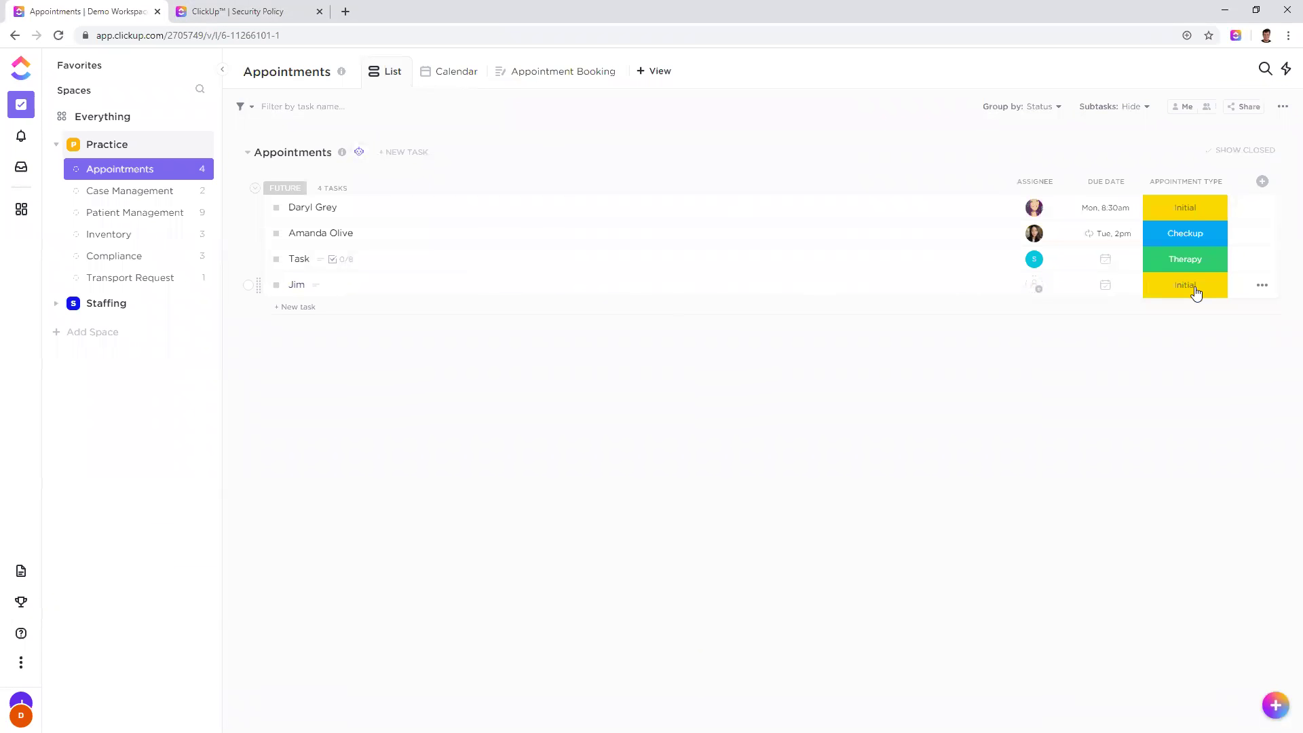
{"action": "left_click", "coordinate": [1038, 296]}
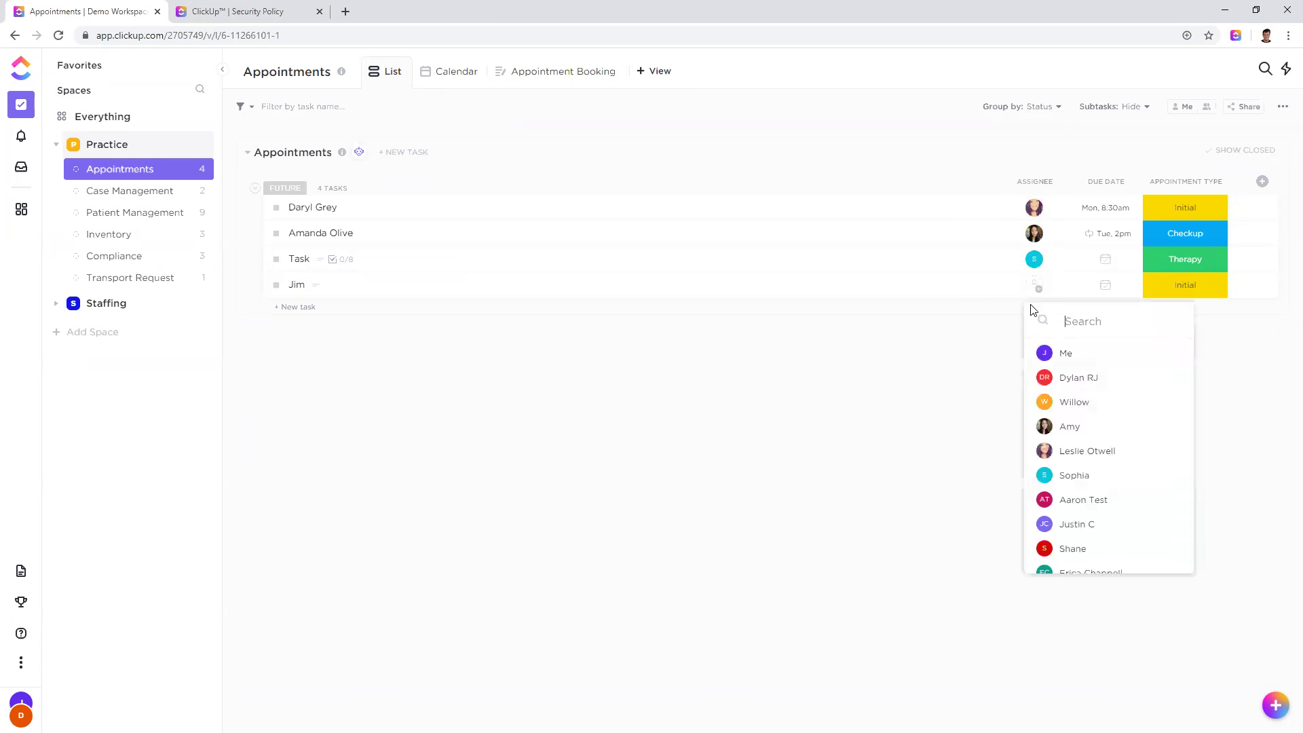
{"action": "left_click", "coordinate": [965, 404]}
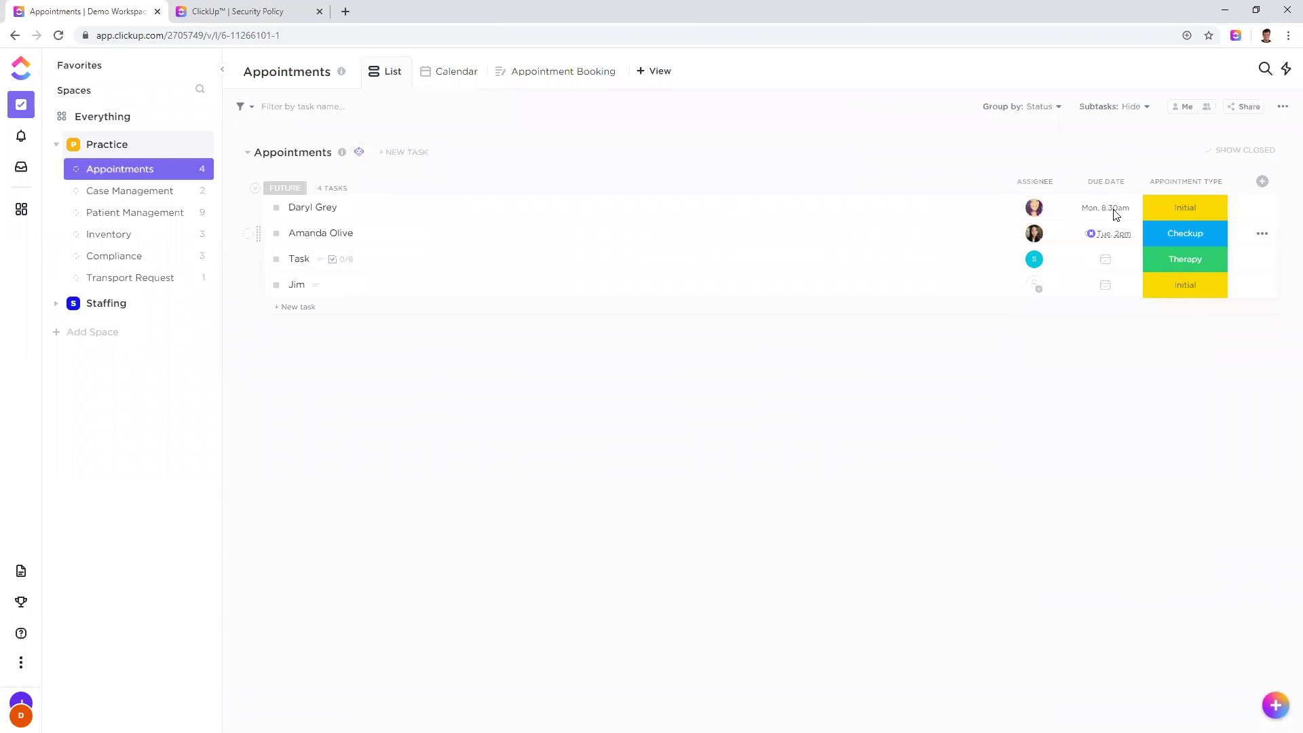
{"action": "left_click", "coordinate": [1262, 181]}
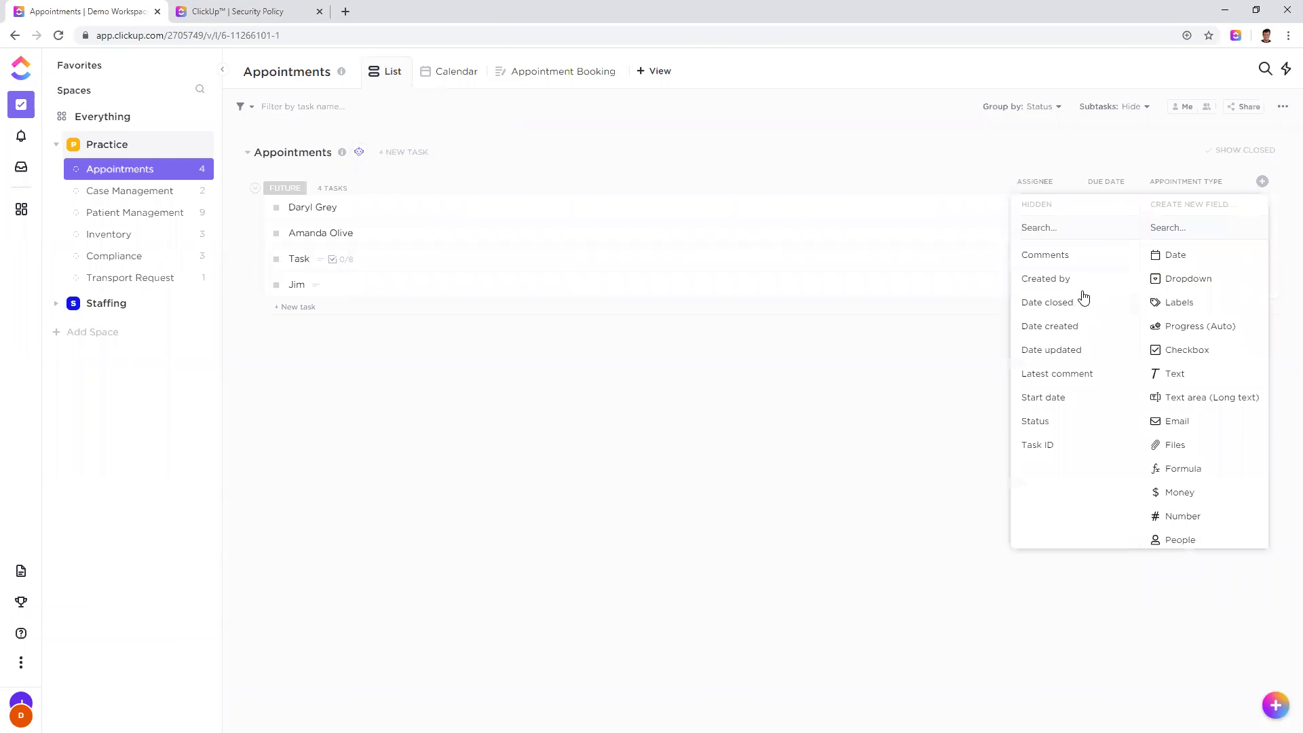
{"action": "left_click", "coordinate": [1043, 397]}
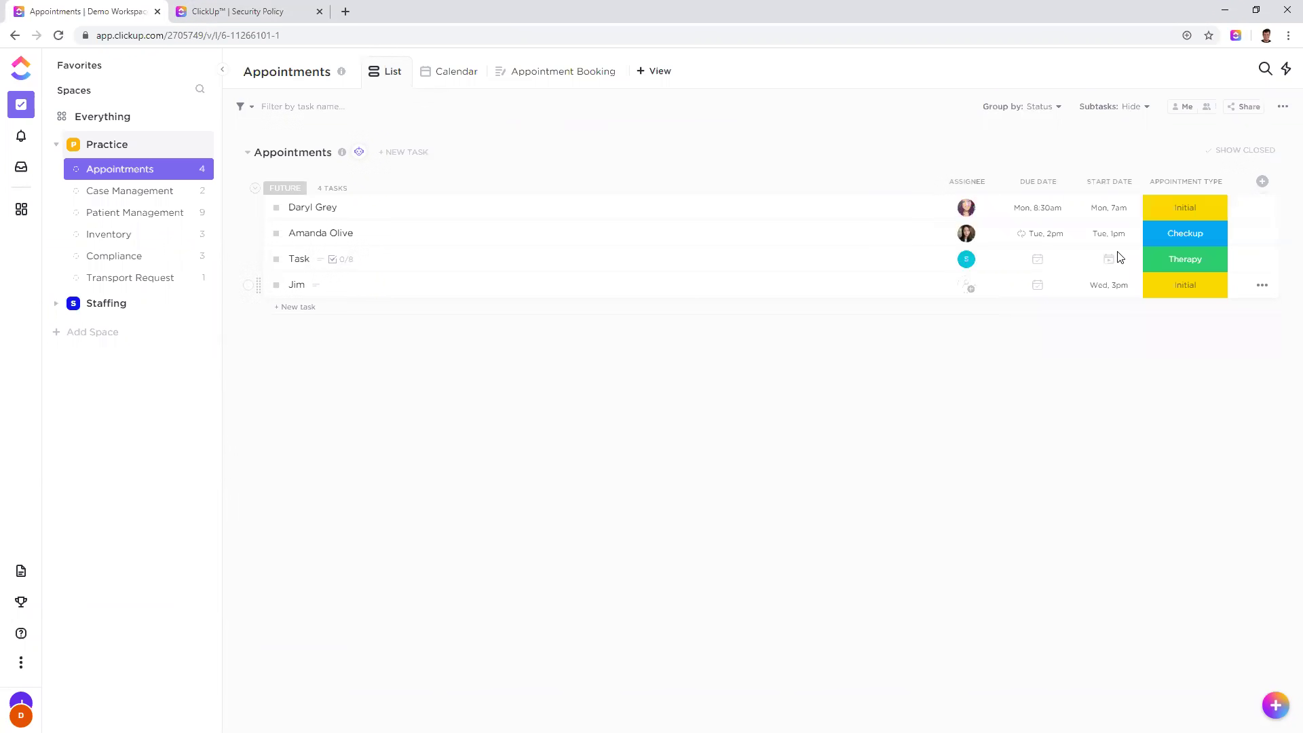
{"action": "left_click_drag", "start_coordinate": [1108, 186], "coordinate": [1022, 183]}
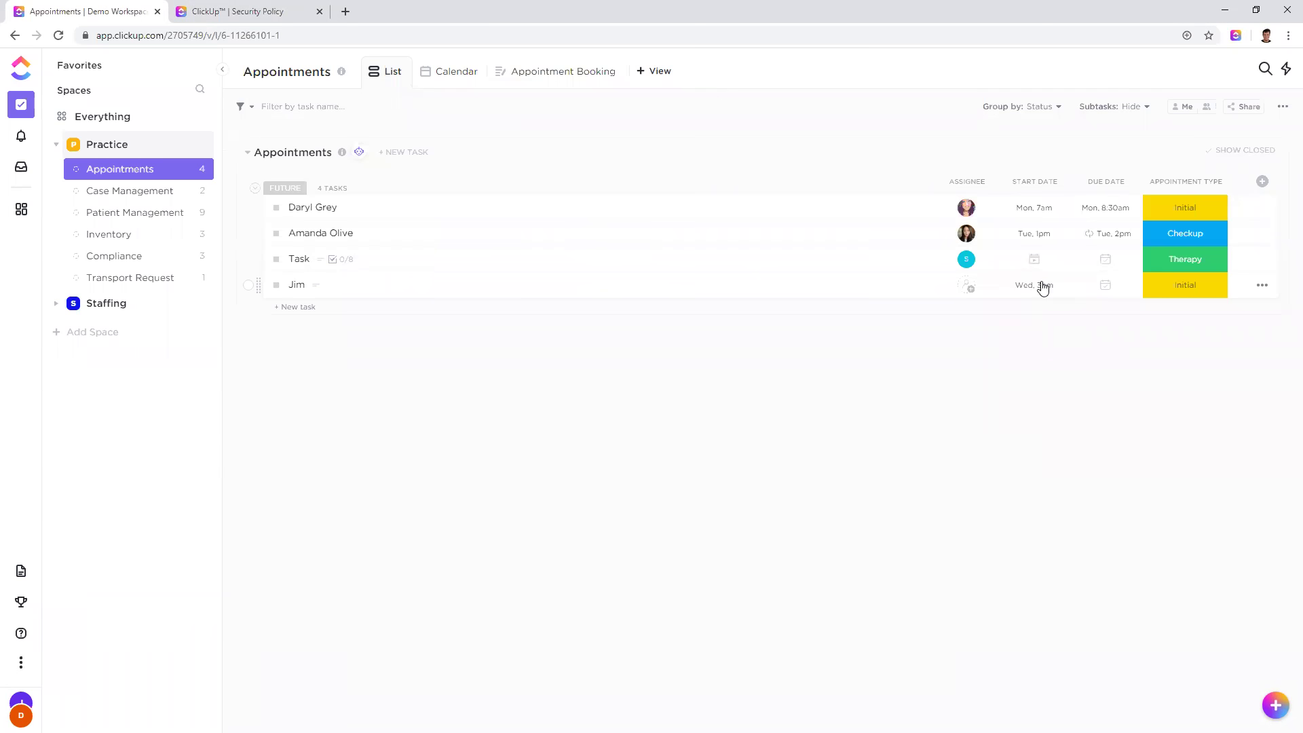
Step: Assign the newly booked Wednesday appointment to the same teammate who handles the Checkup appointment
{"action": "left_click", "coordinate": [966, 285]}
{"action": "left_click", "coordinate": [1015, 425]}
Step: Look briefly at the Case Management list, and examine the status options of the first appointment in the Appointments list
{"action": "left_click", "coordinate": [132, 195]}
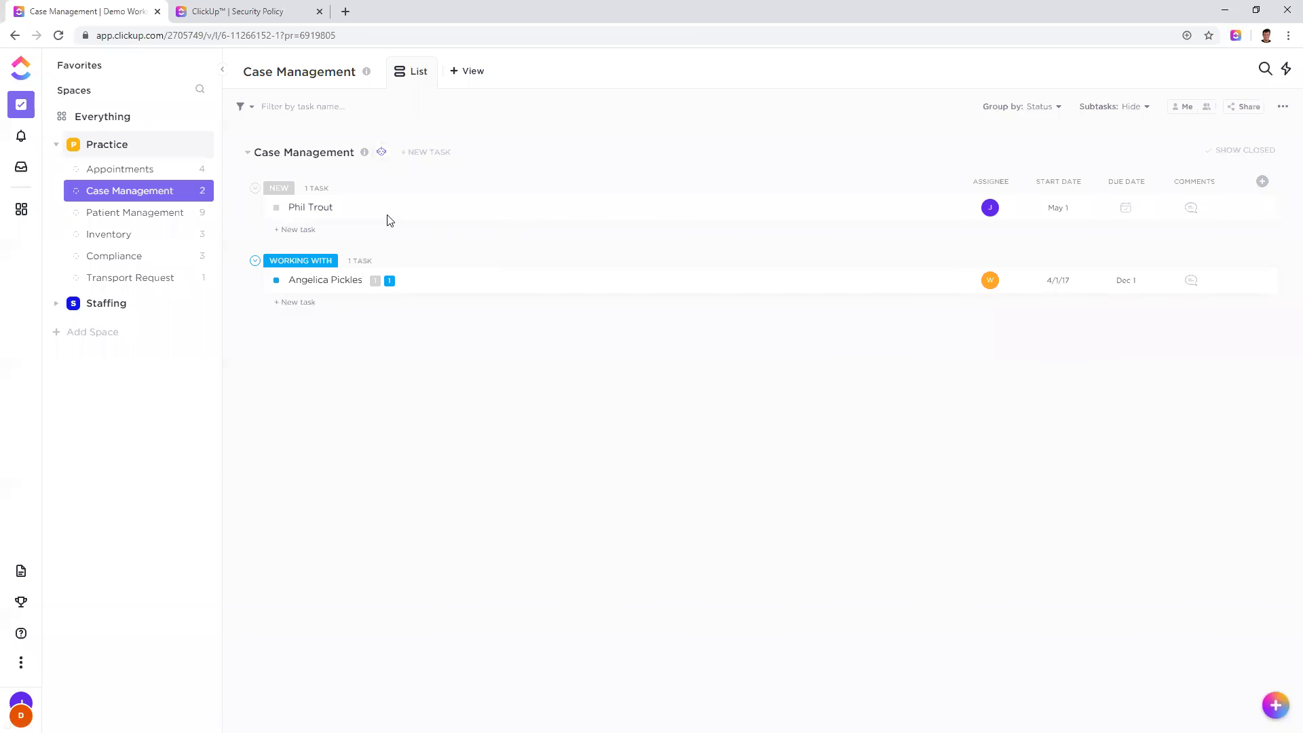
{"action": "left_click", "coordinate": [133, 169]}
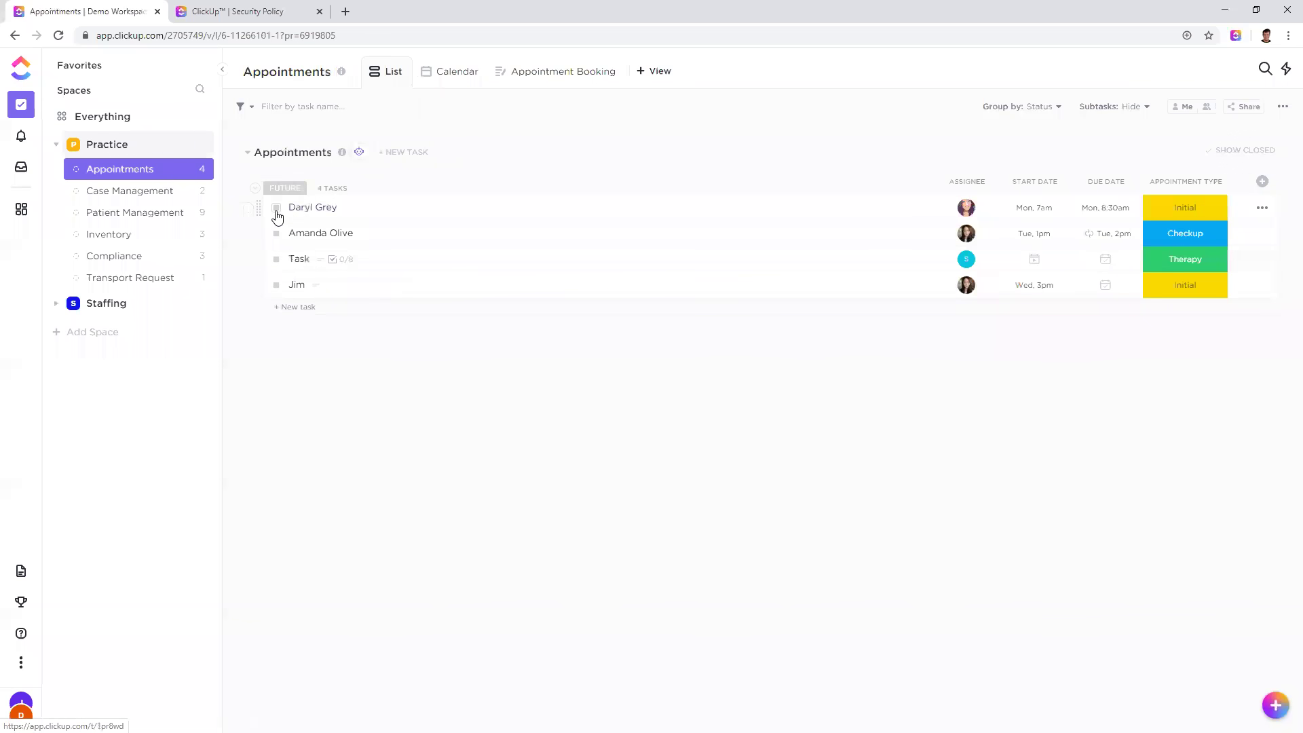
{"action": "left_click", "coordinate": [277, 207]}
{"action": "left_click", "coordinate": [301, 365]}
{"action": "left_click", "coordinate": [276, 207]}
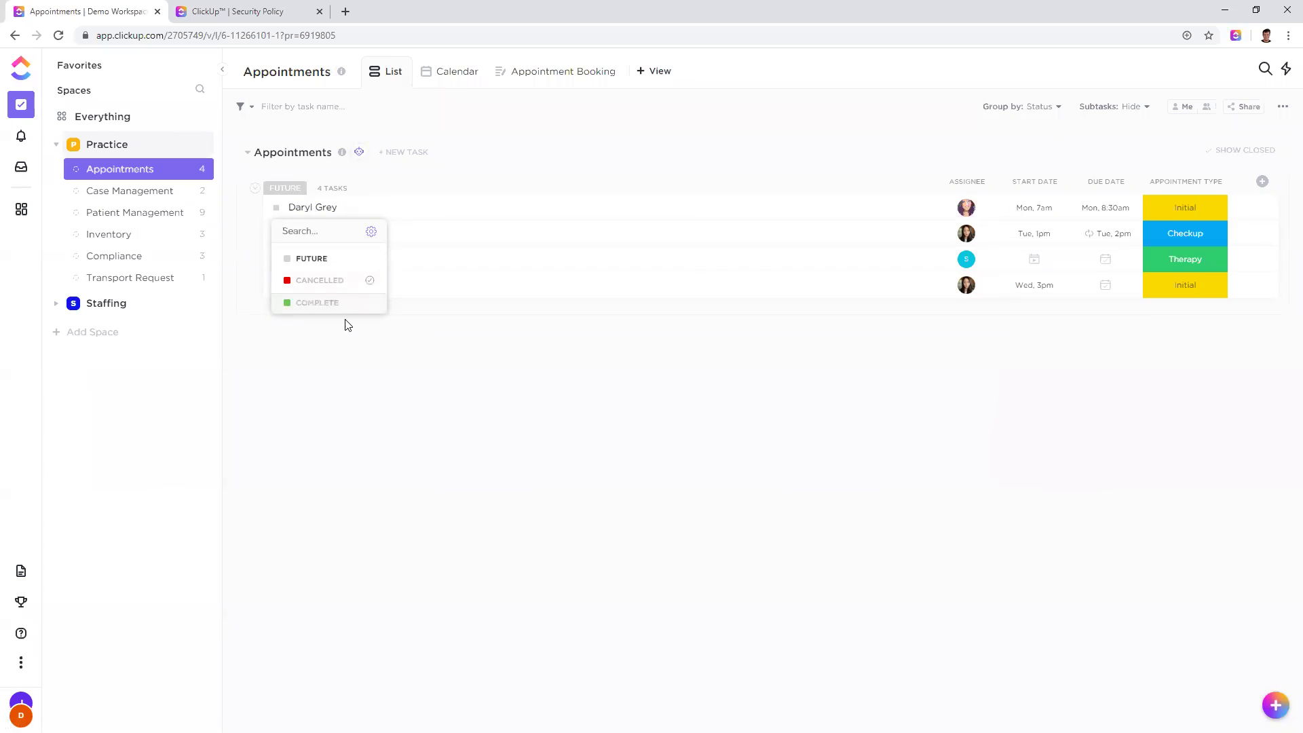
{"action": "left_click", "coordinate": [324, 352]}
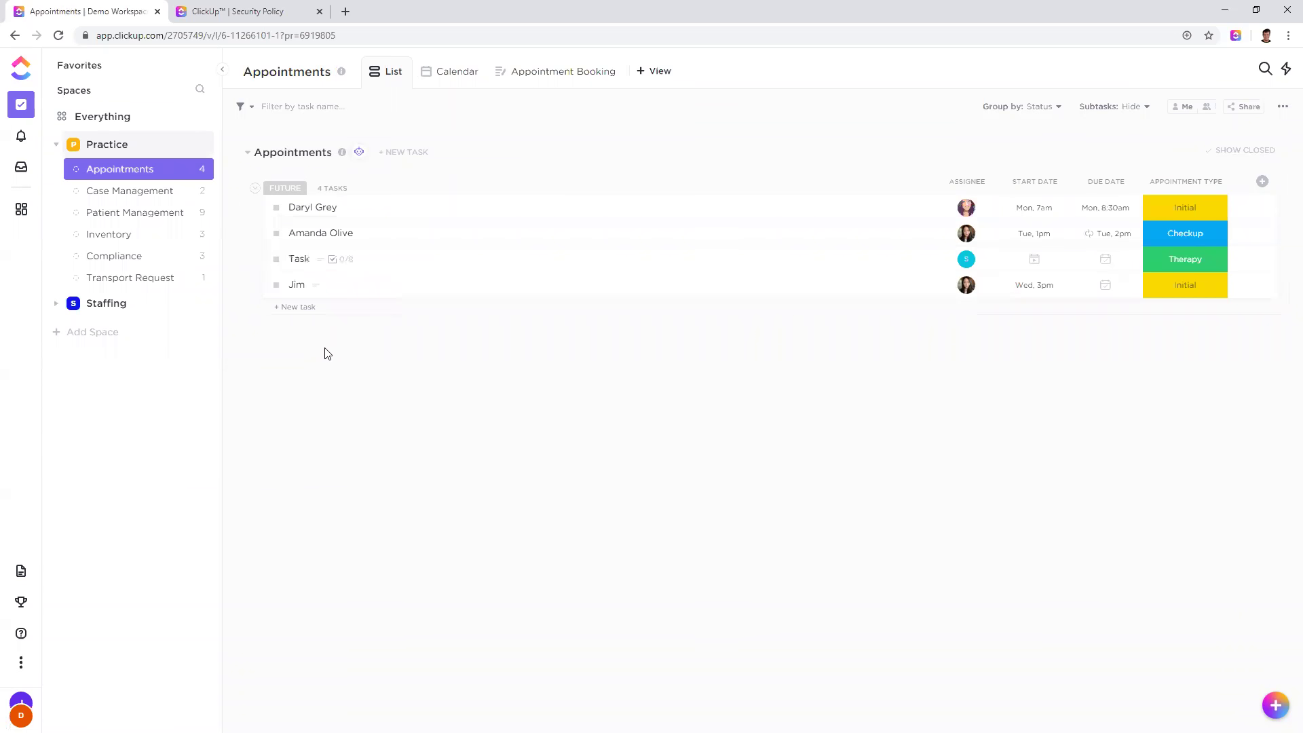
Step: Open the Case Management list and examine the status options available for the case in the New group
{"action": "left_click", "coordinate": [157, 191]}
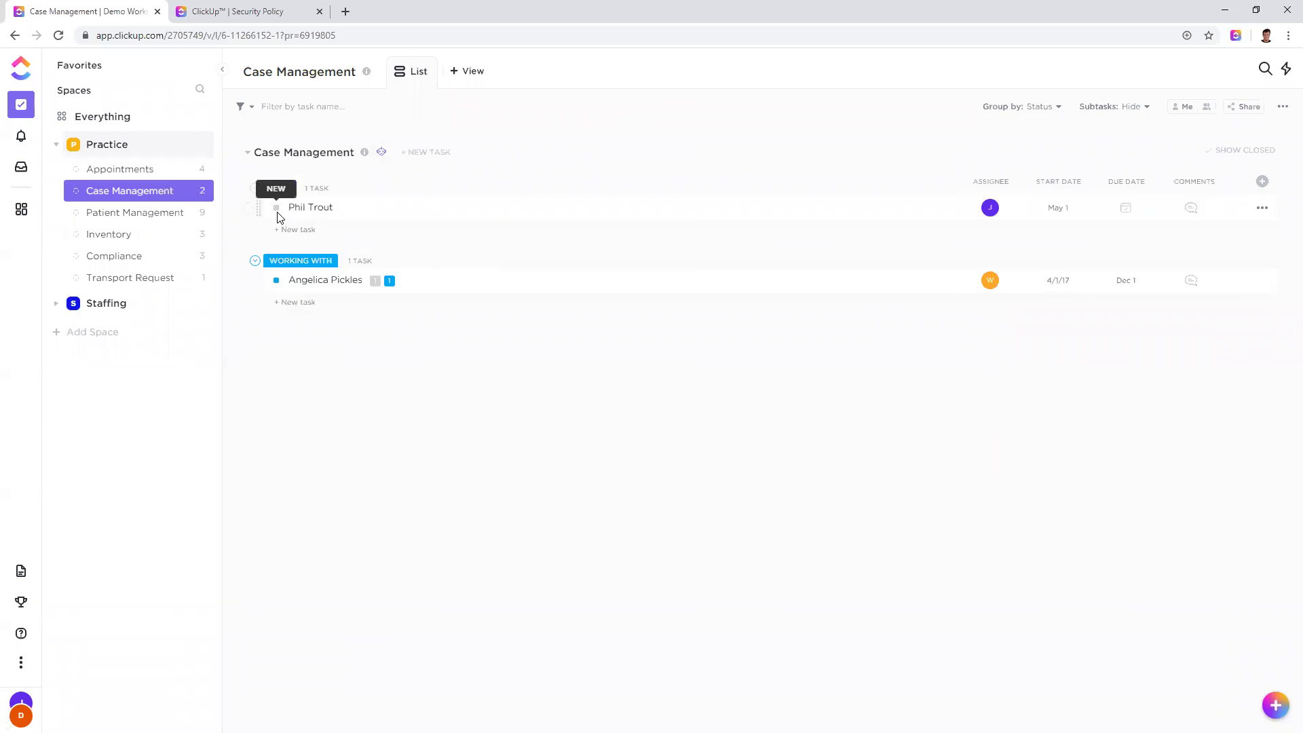
{"action": "left_click", "coordinate": [277, 208]}
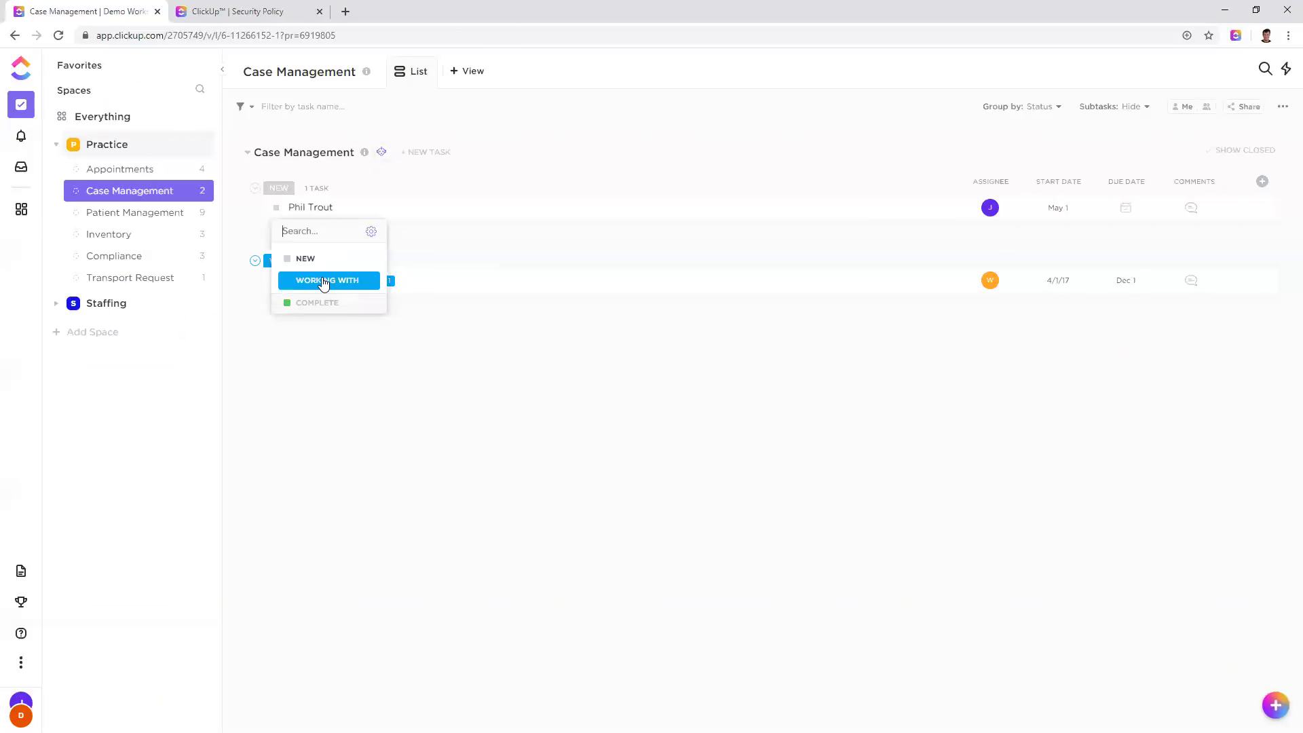
{"action": "left_click", "coordinate": [321, 366]}
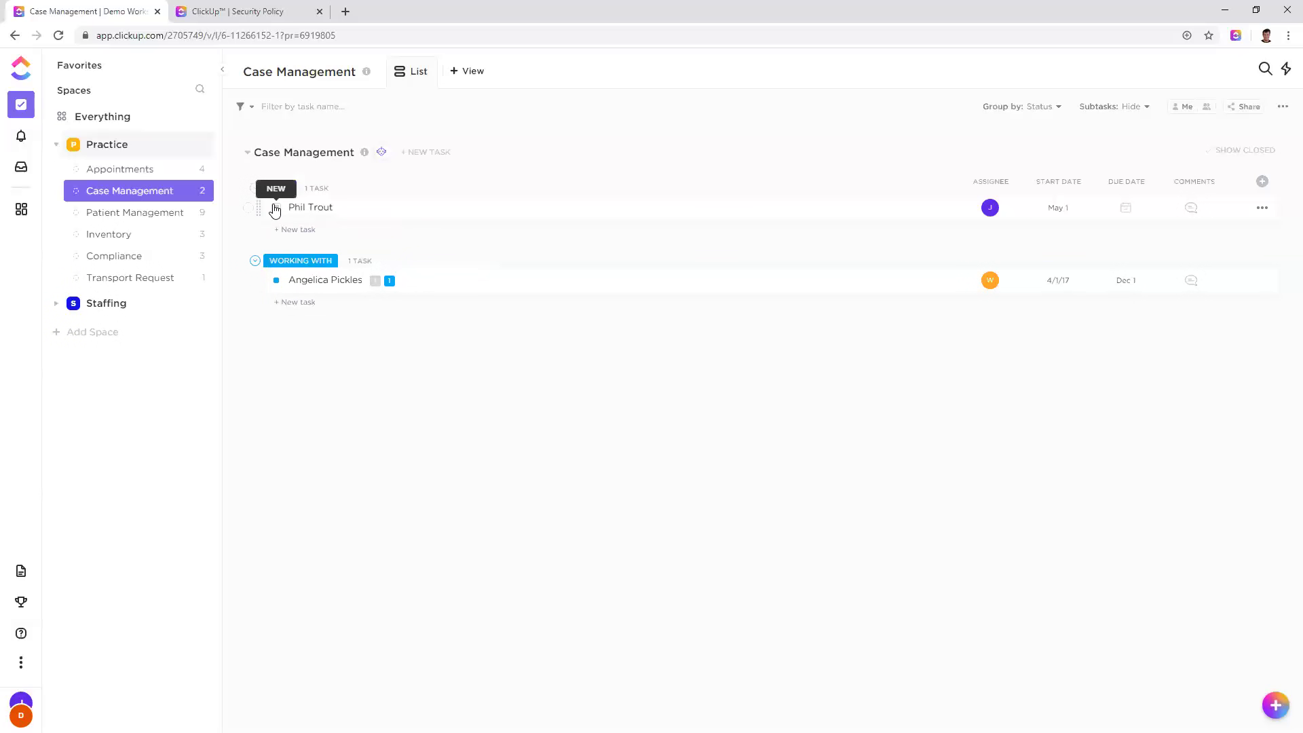
{"action": "left_click", "coordinate": [275, 209]}
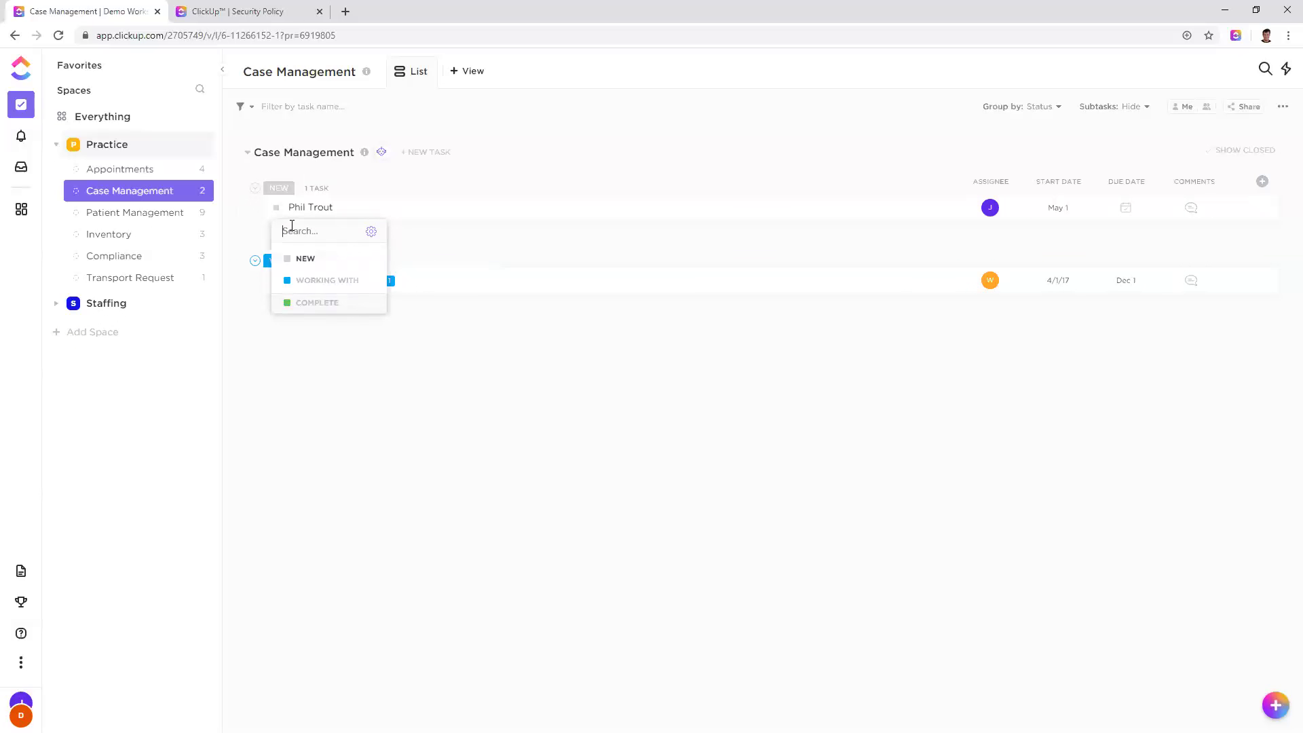
{"action": "left_click", "coordinate": [302, 339]}
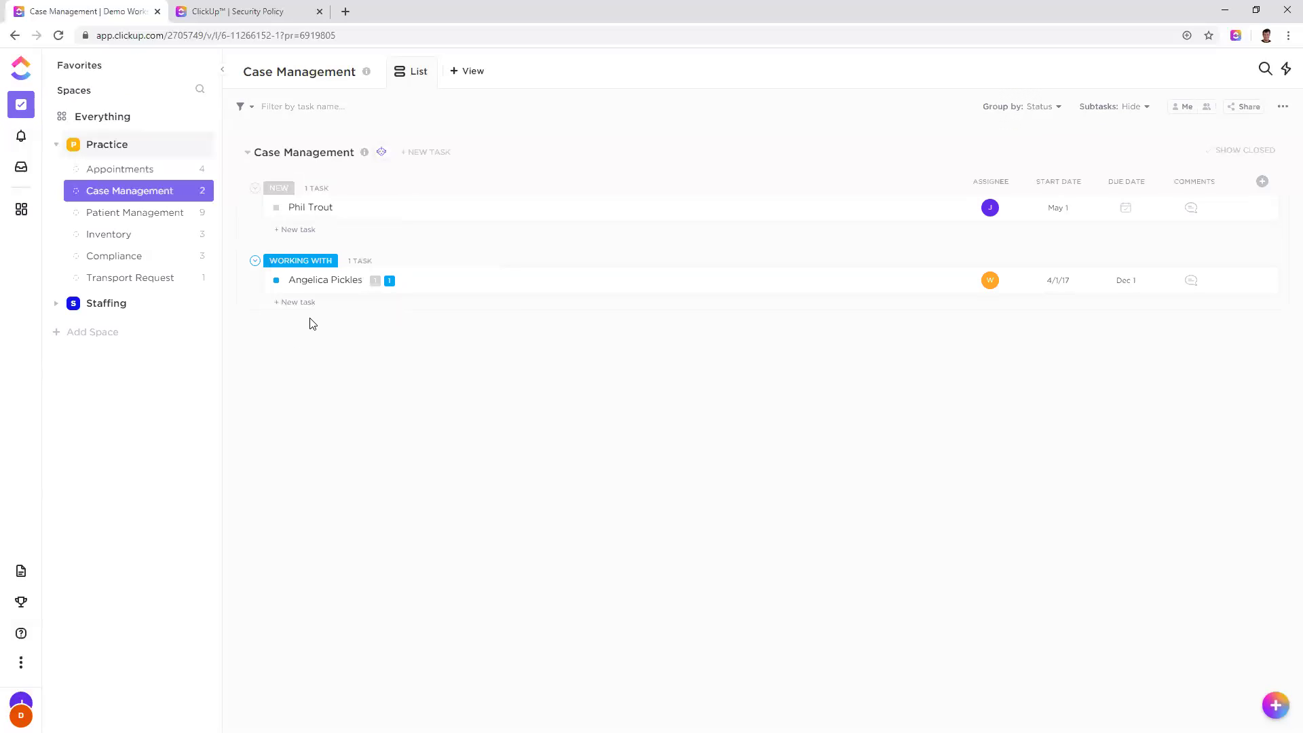
Step: Open the status editor for the Case Management list, preview the Marketing status template, and close the editor without saving
{"action": "left_click", "coordinate": [199, 191]}
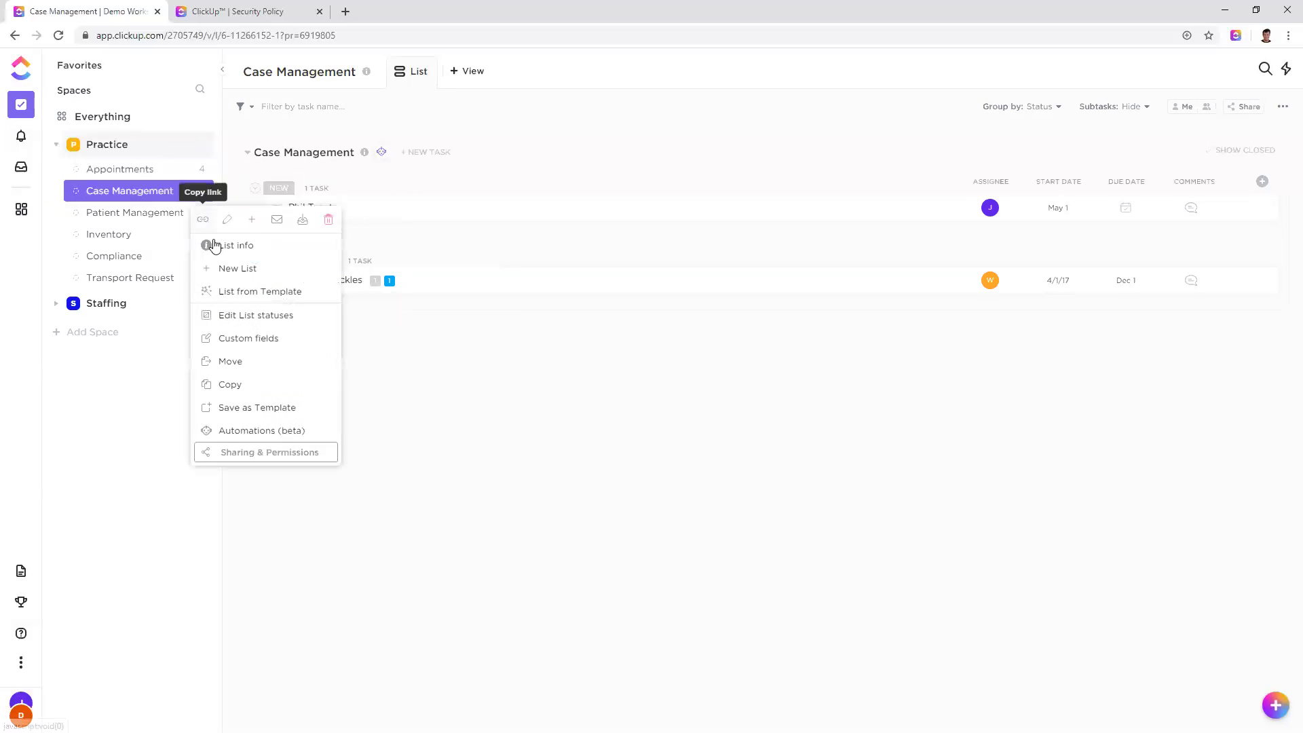
{"action": "left_click", "coordinate": [285, 316]}
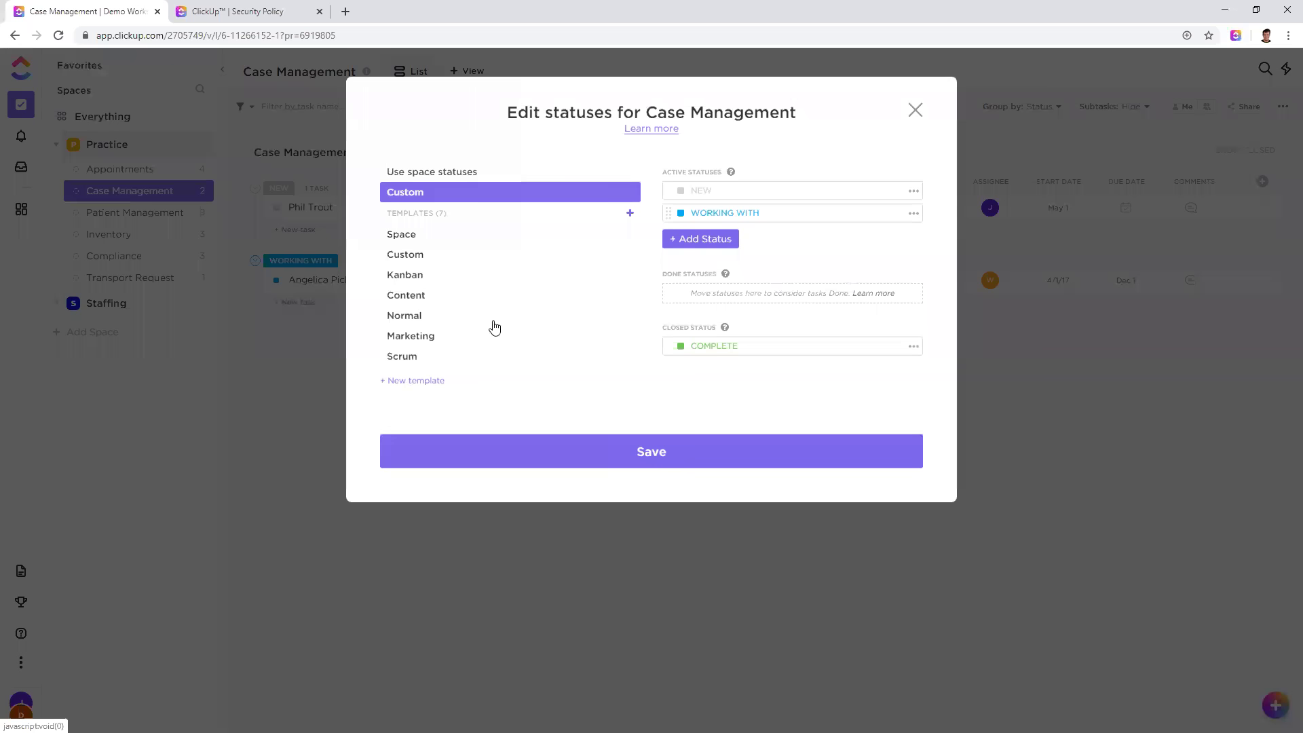
{"action": "left_click", "coordinate": [716, 238]}
{"action": "left_click", "coordinate": [634, 335]}
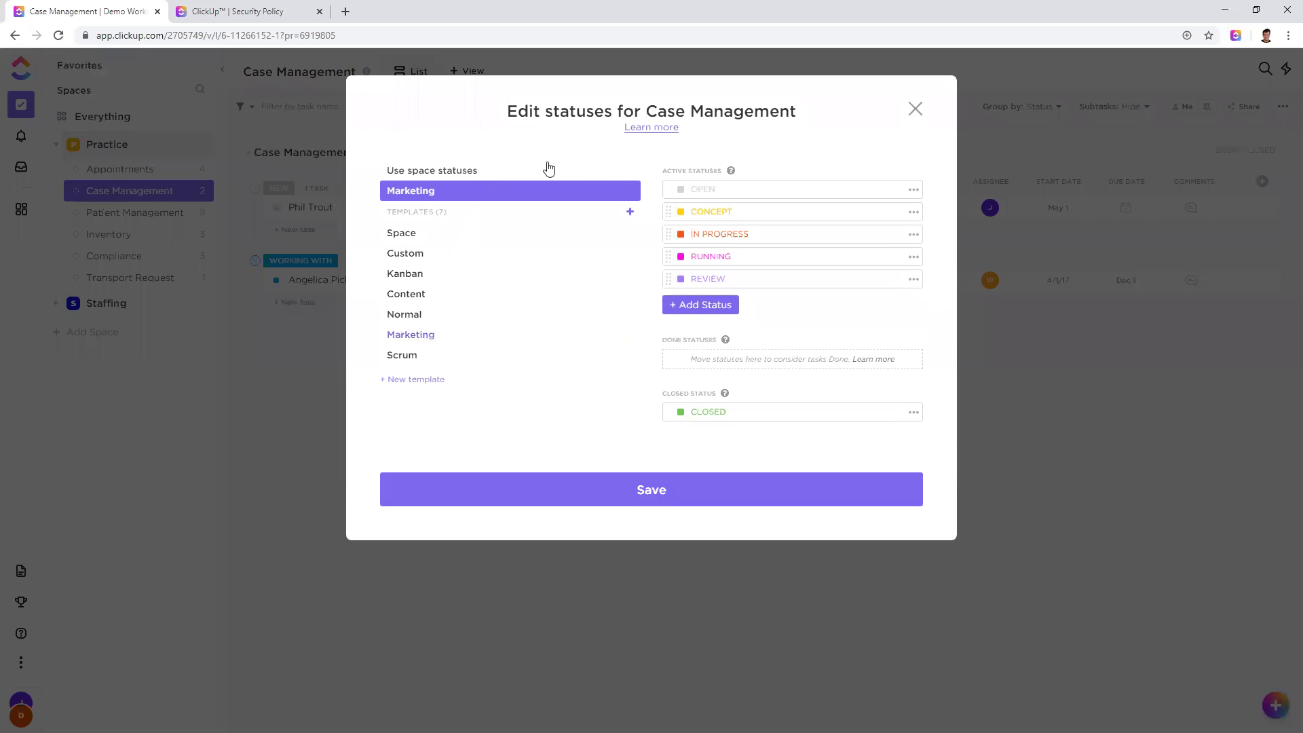
{"action": "left_click", "coordinate": [913, 110]}
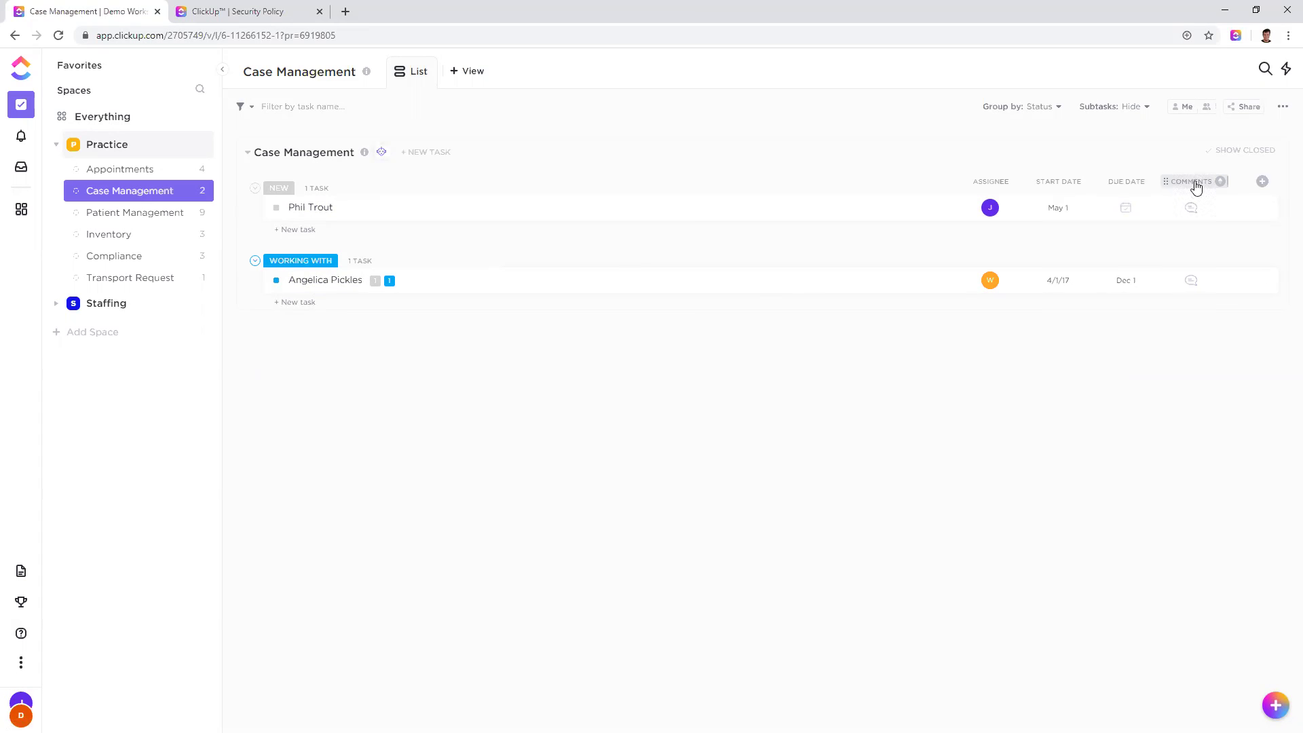
Step: Post the comment "Hi!" on the Working With case from the Comments column, and reopen its comment thread to view it
{"action": "left_click", "coordinate": [1191, 281]}
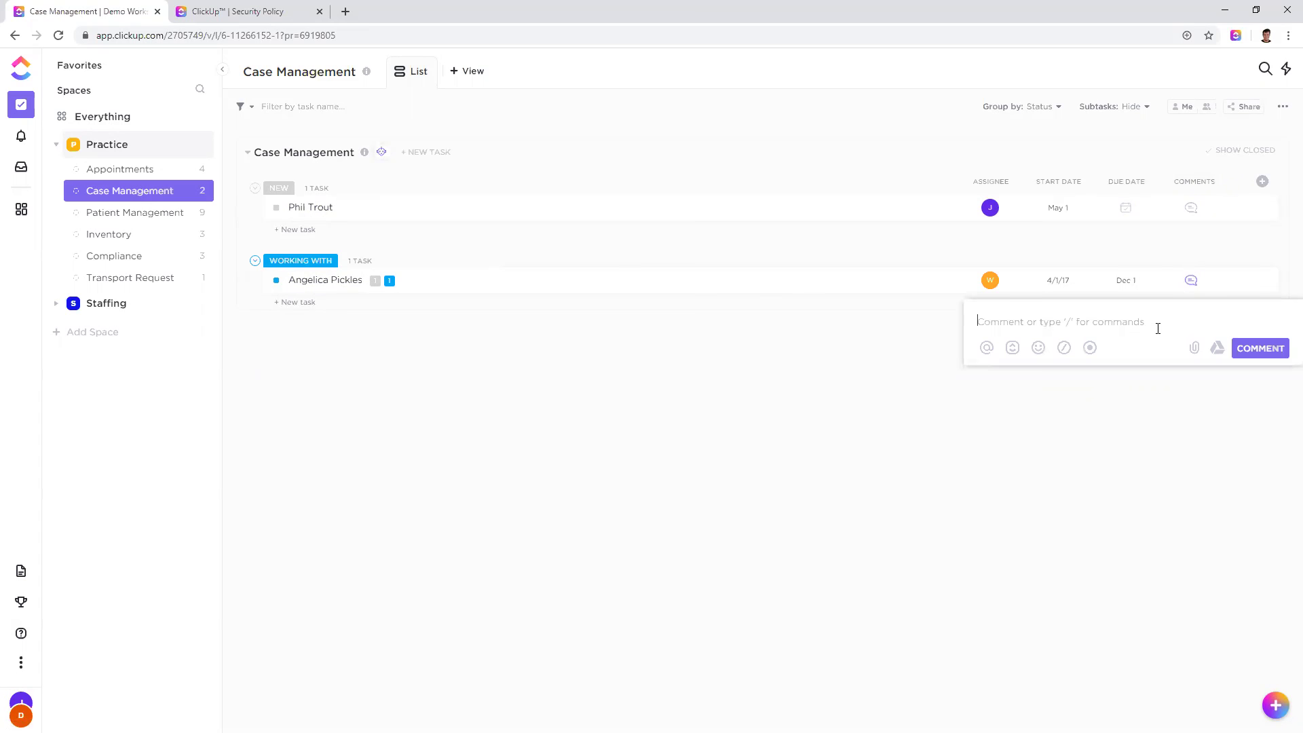
{"action": "type", "text": "Hi!"}
{"action": "key", "text": "Return"}
{"action": "left_click", "coordinate": [897, 468]}
{"action": "left_click", "coordinate": [1192, 283]}
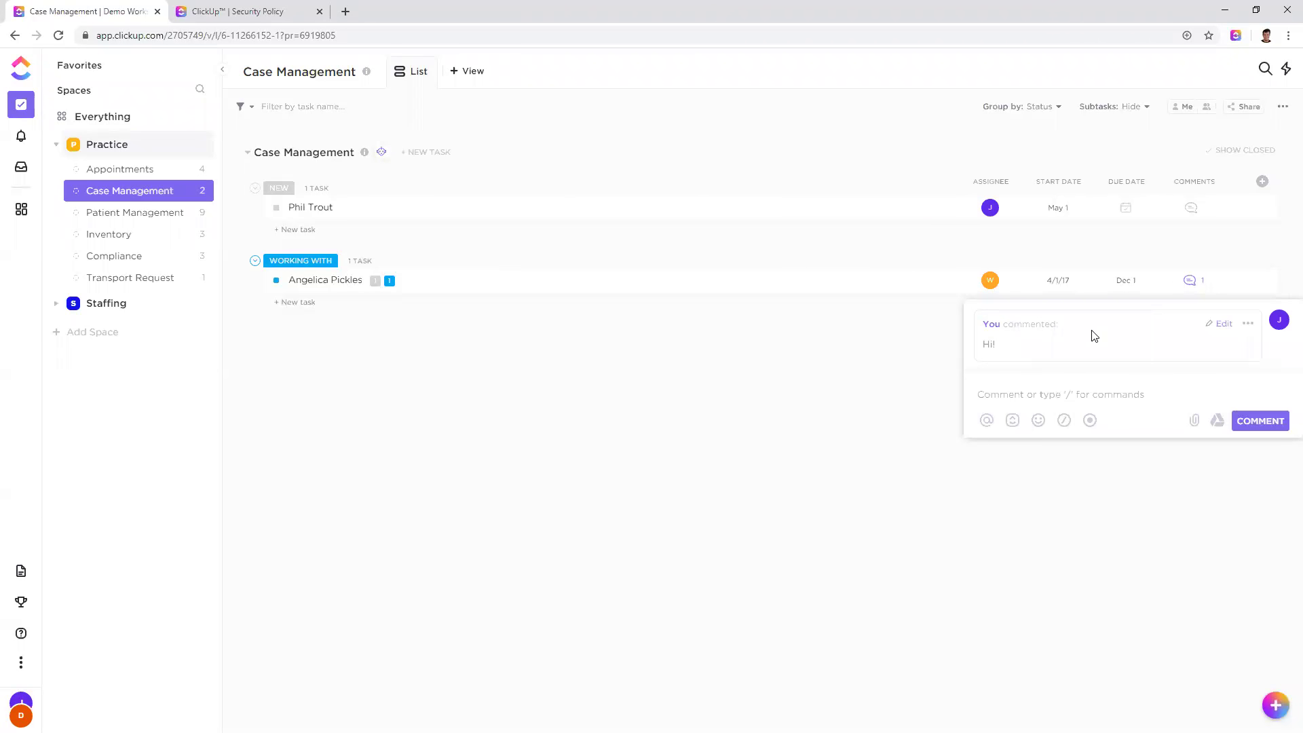
Step: Open the Working With case's details to examine its subtasks, activity history and comment field
{"action": "left_click", "coordinate": [314, 284]}
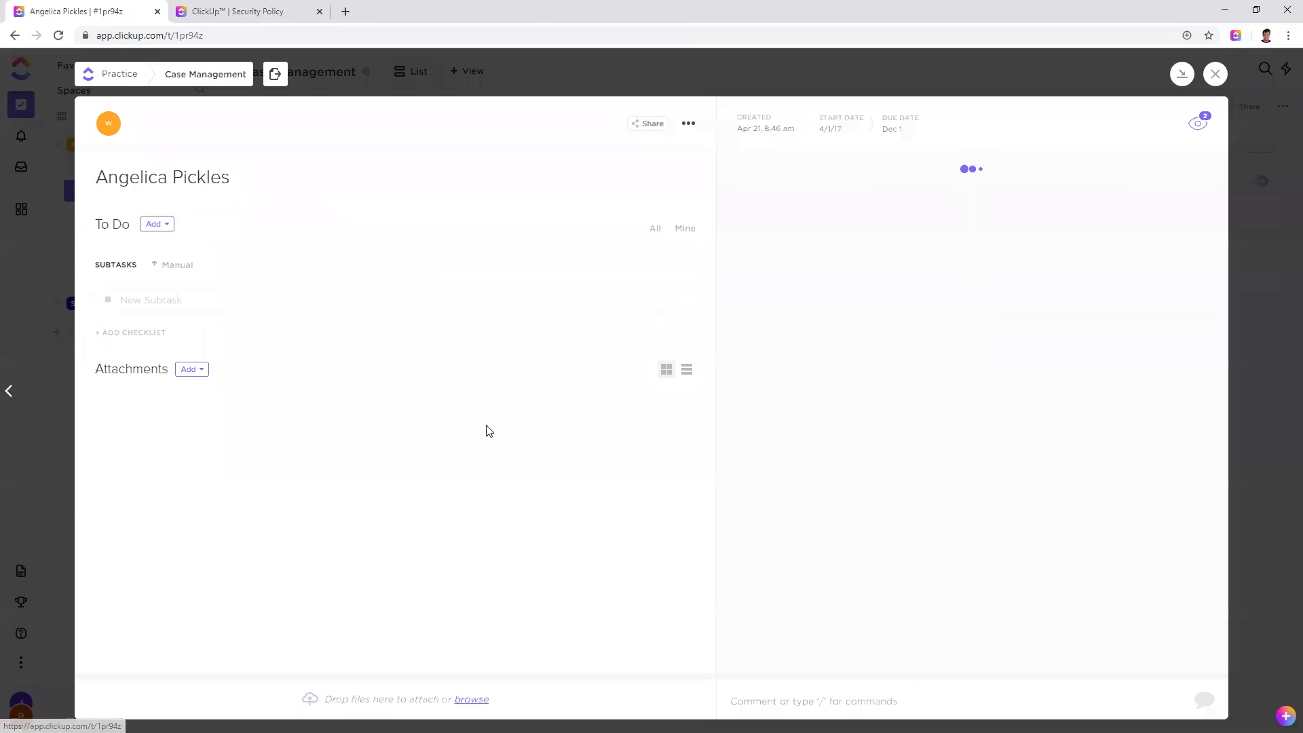
{"action": "left_click", "coordinate": [1214, 73]}
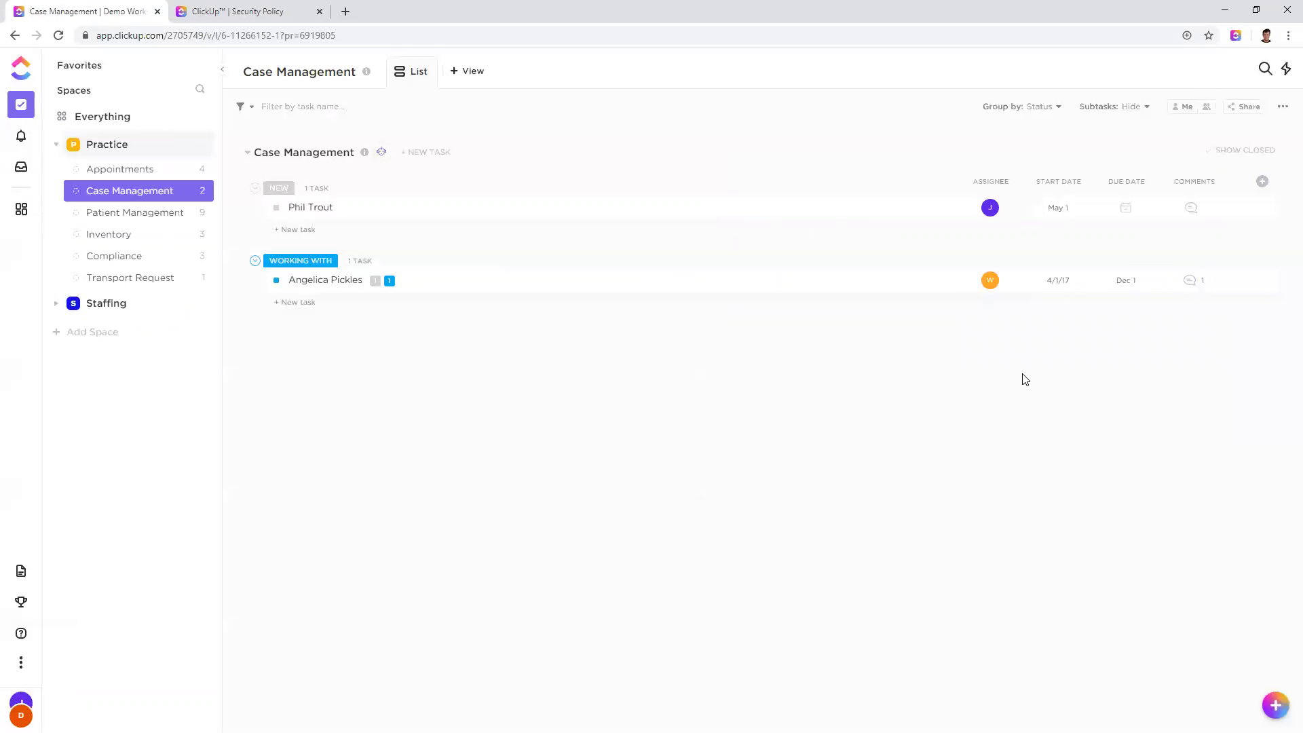
{"action": "left_click", "coordinate": [607, 296]}
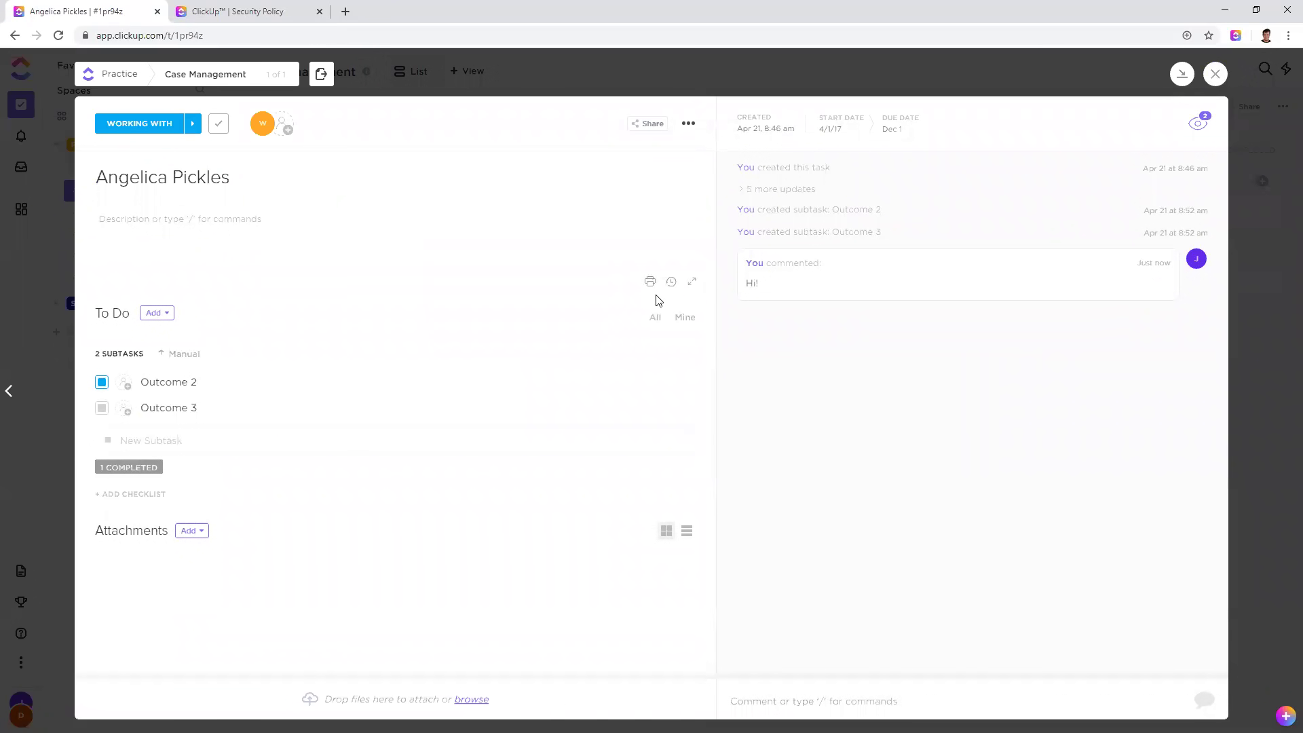
{"action": "left_click", "coordinate": [824, 691]}
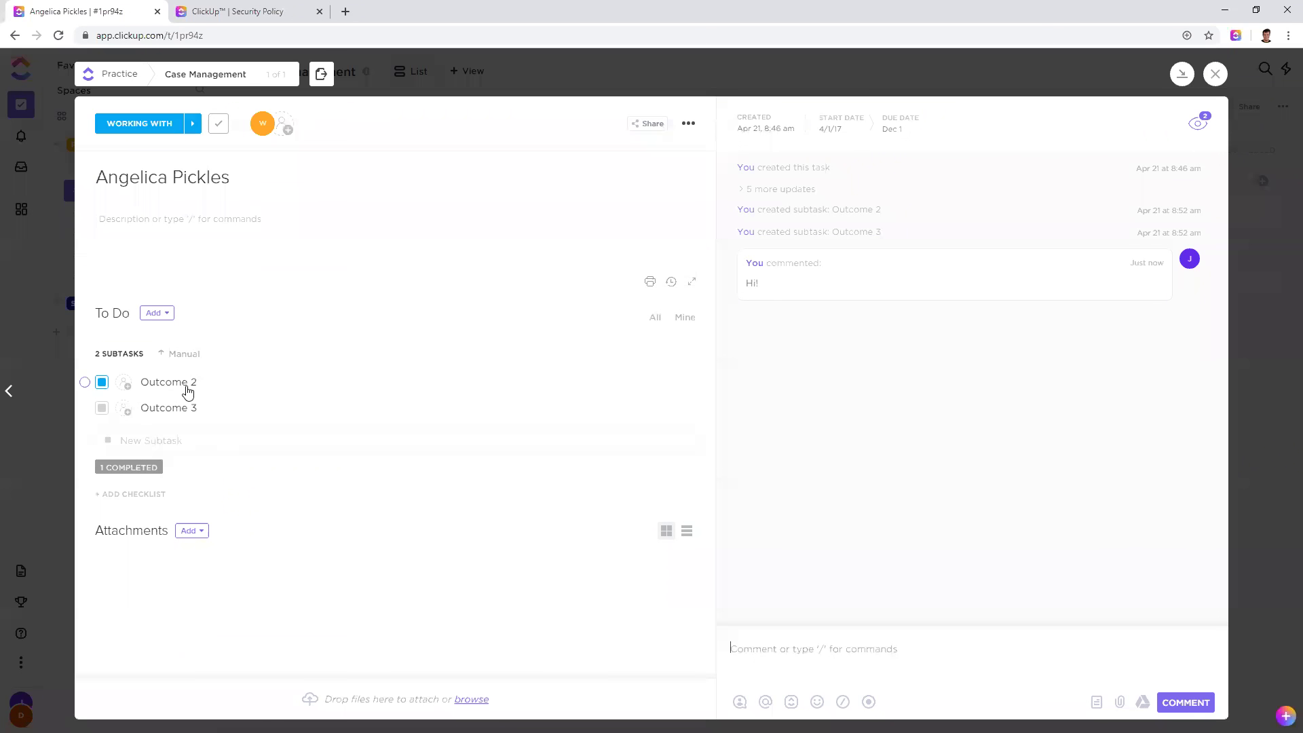
Step: Reveal the case's completed subtasks, inspect the description and activity of Outcome 1, and return to the Case Management list
{"action": "left_click", "coordinate": [133, 468]}
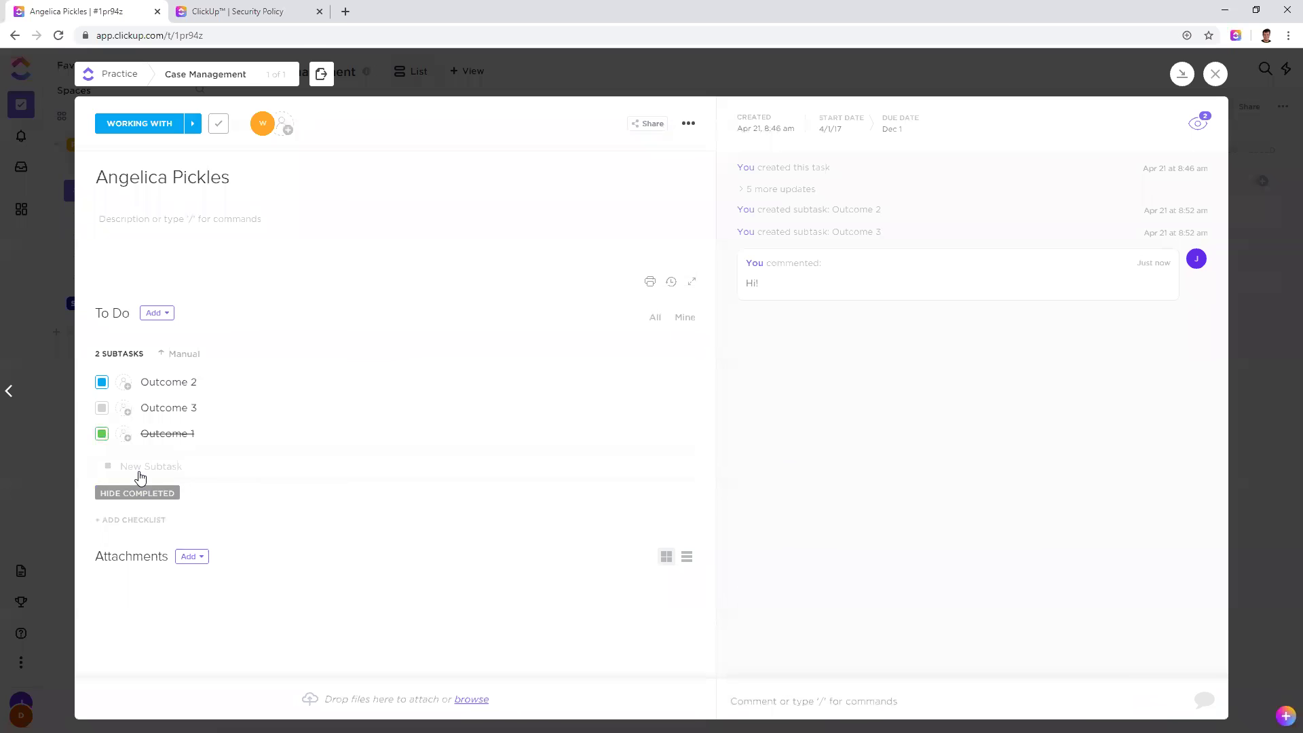
{"action": "left_click", "coordinate": [168, 434]}
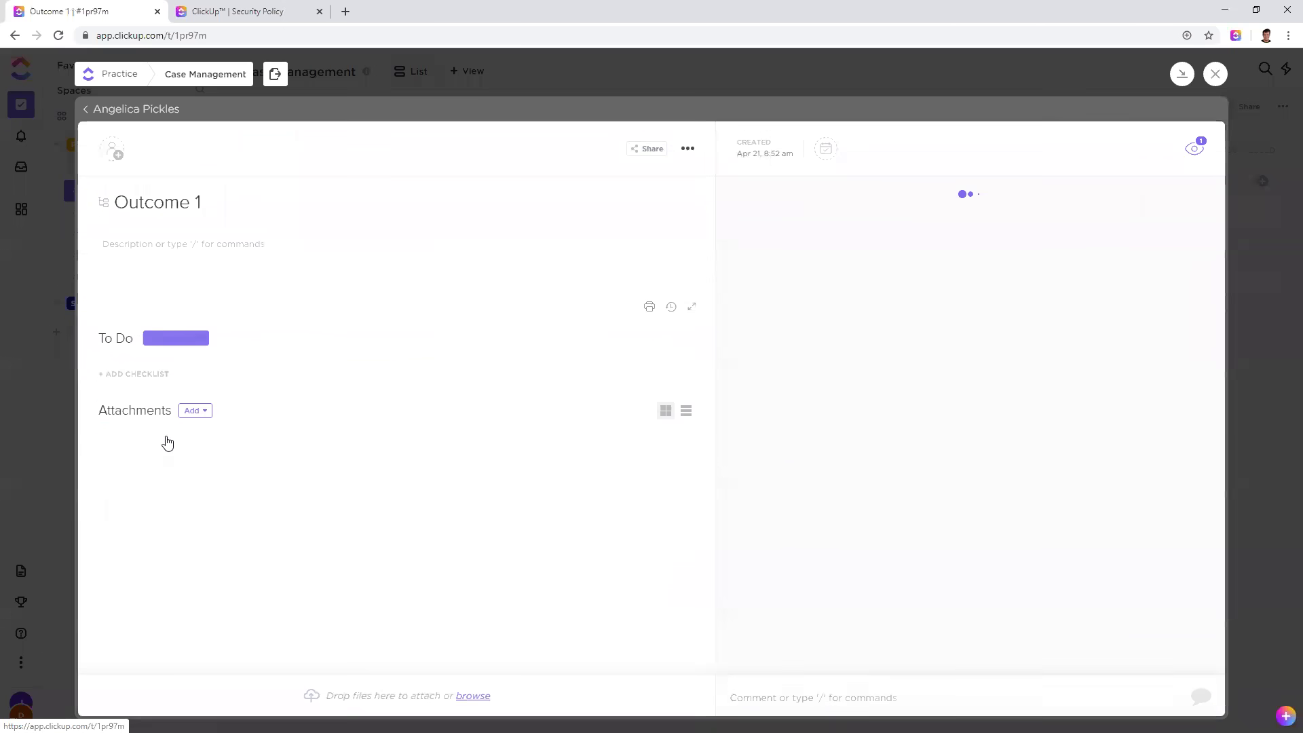
{"action": "left_click", "coordinate": [258, 246]}
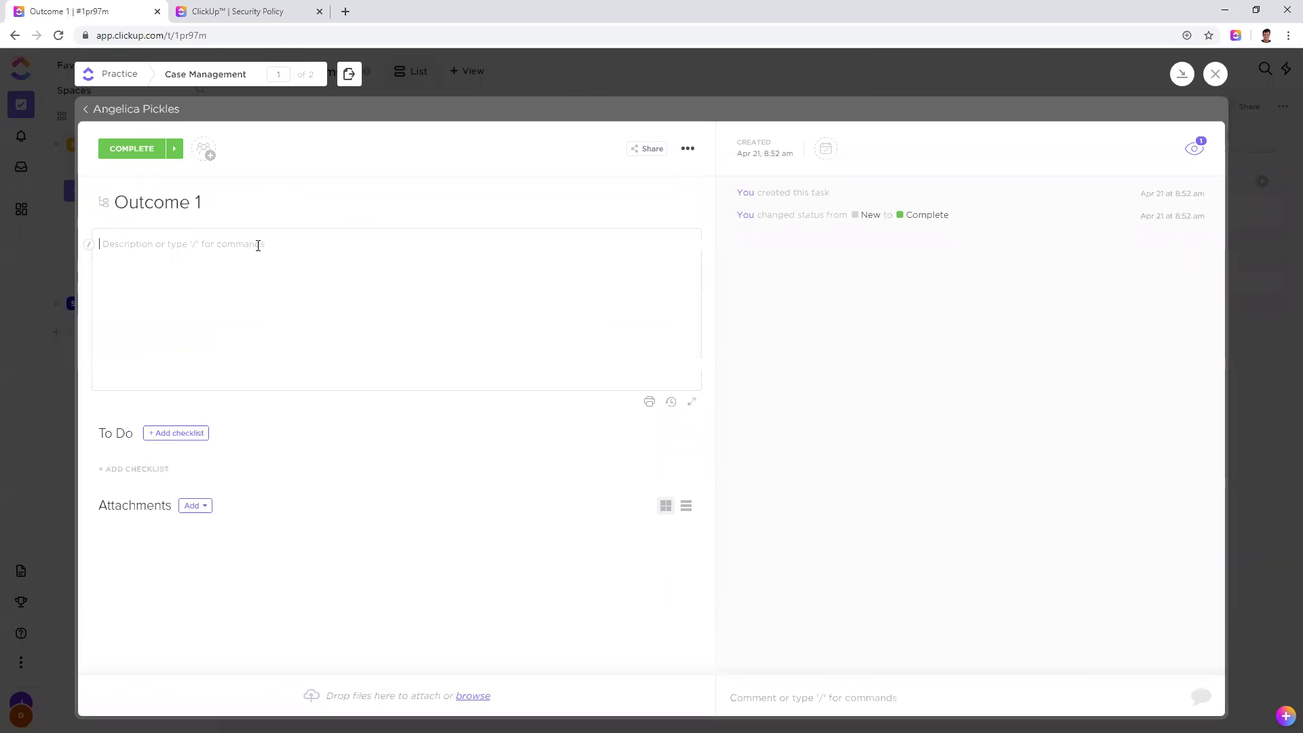
{"action": "left_click", "coordinate": [388, 166]}
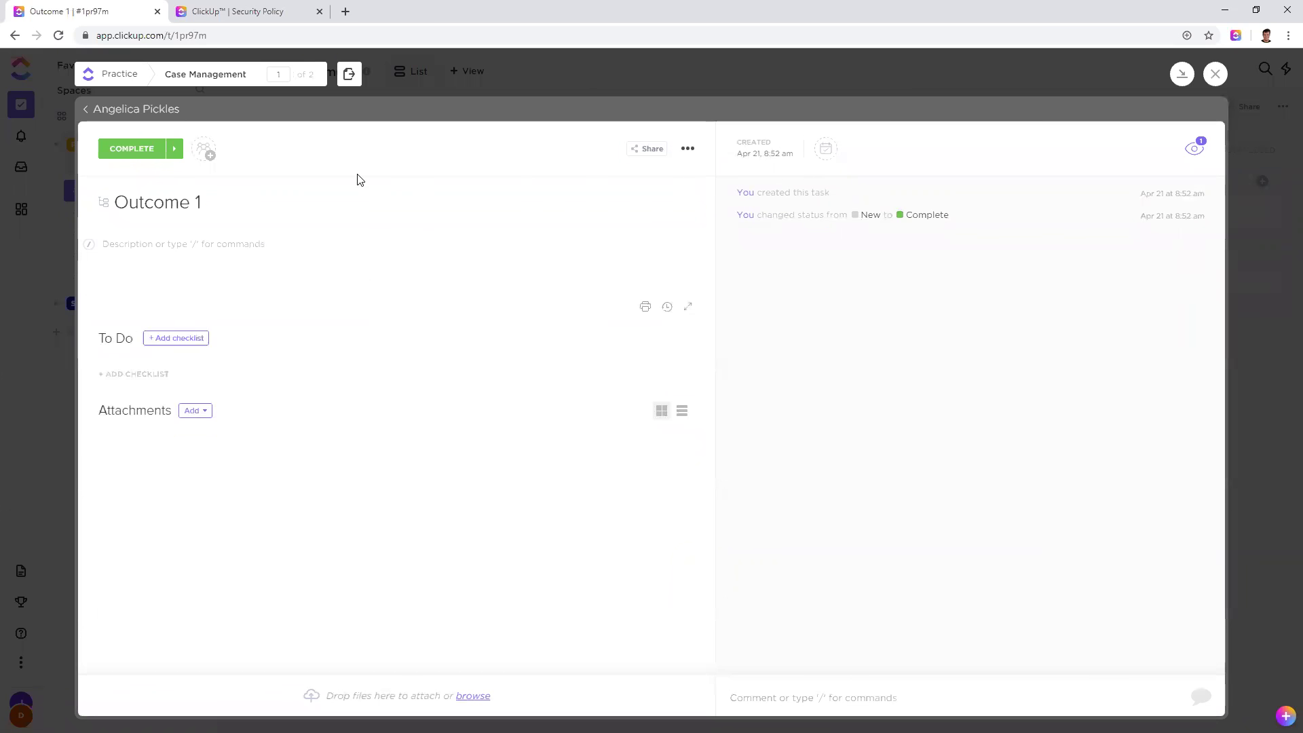
{"action": "left_click", "coordinate": [157, 251]}
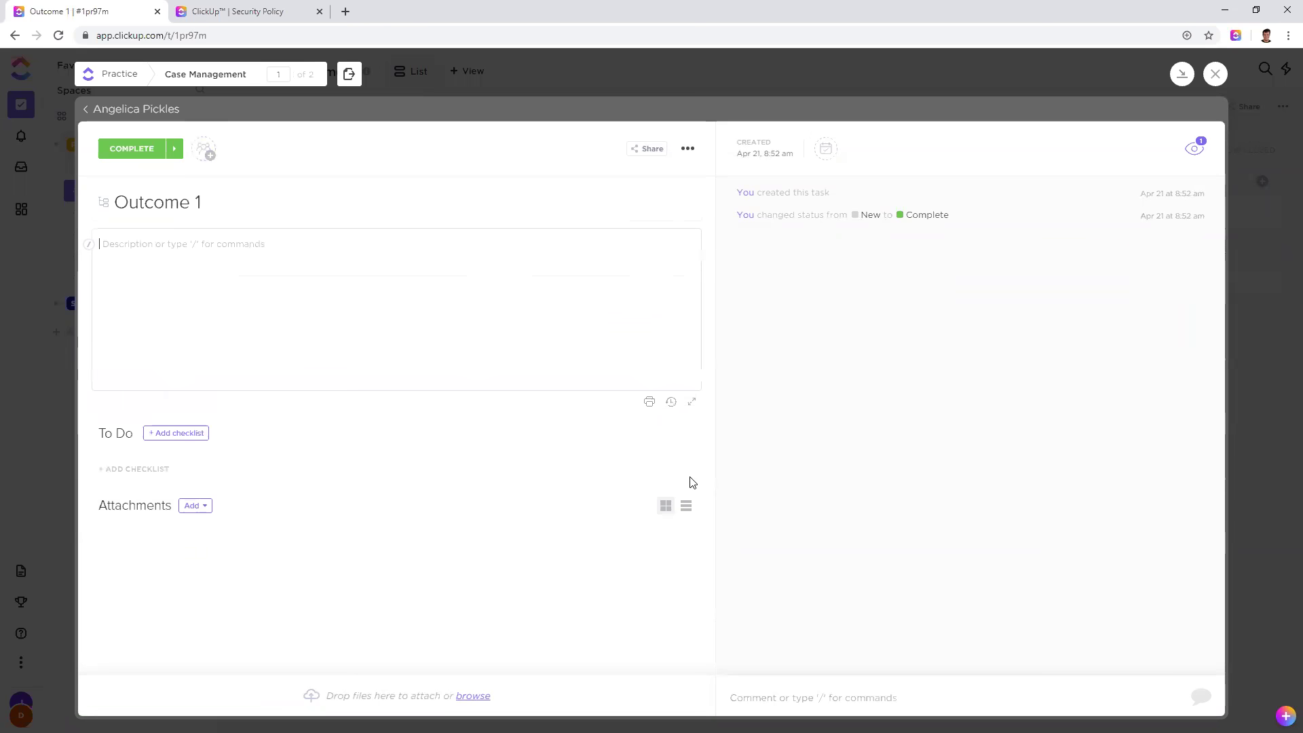
{"action": "left_click", "coordinate": [124, 111]}
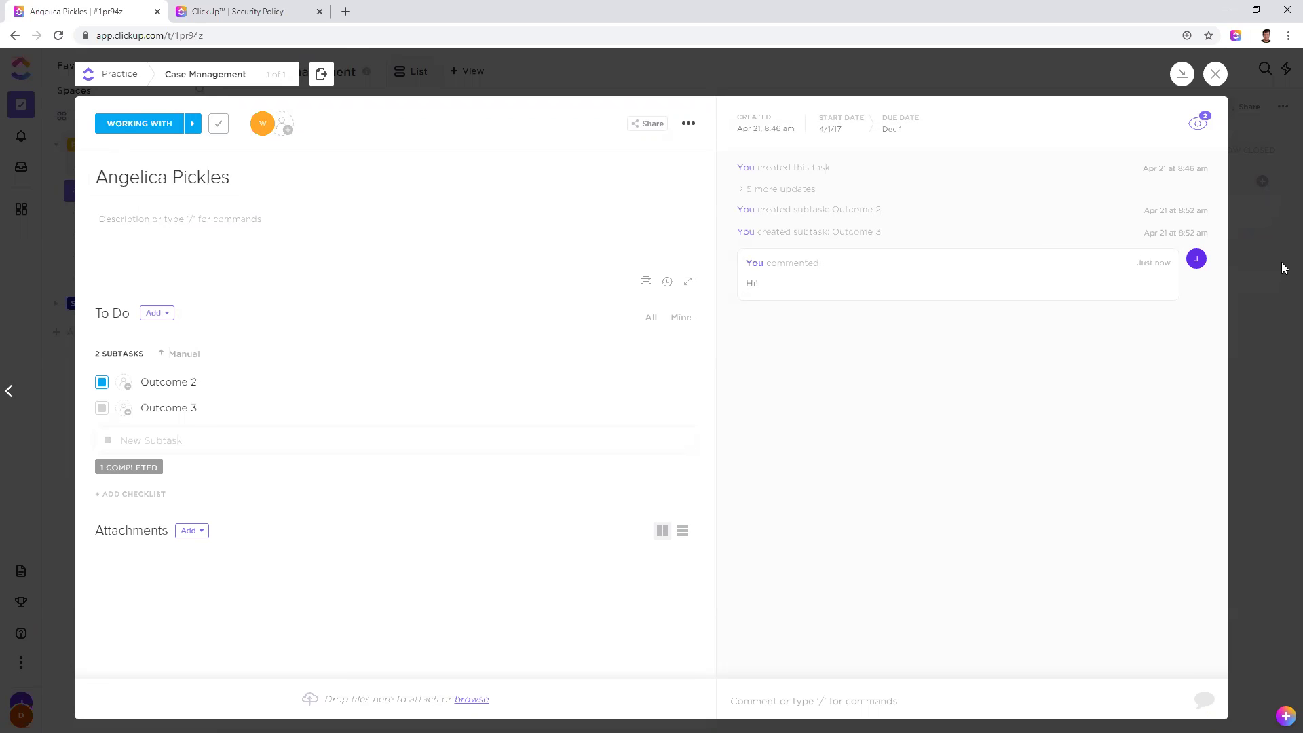
{"action": "left_click", "coordinate": [1215, 75]}
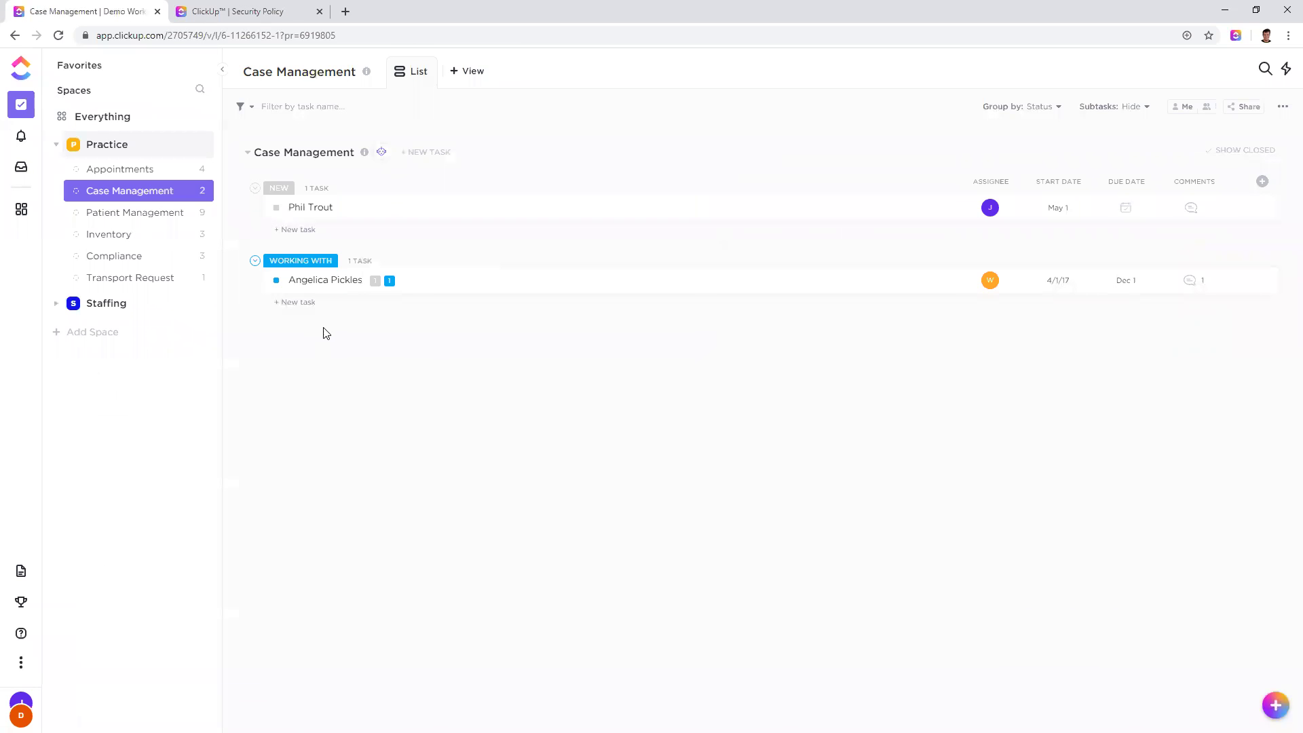
Step: Browse the Staffing and Practice spaces, including the Inventory list and the Onboarding & Training folder
{"action": "left_click", "coordinate": [112, 303]}
{"action": "left_click", "coordinate": [109, 175]}
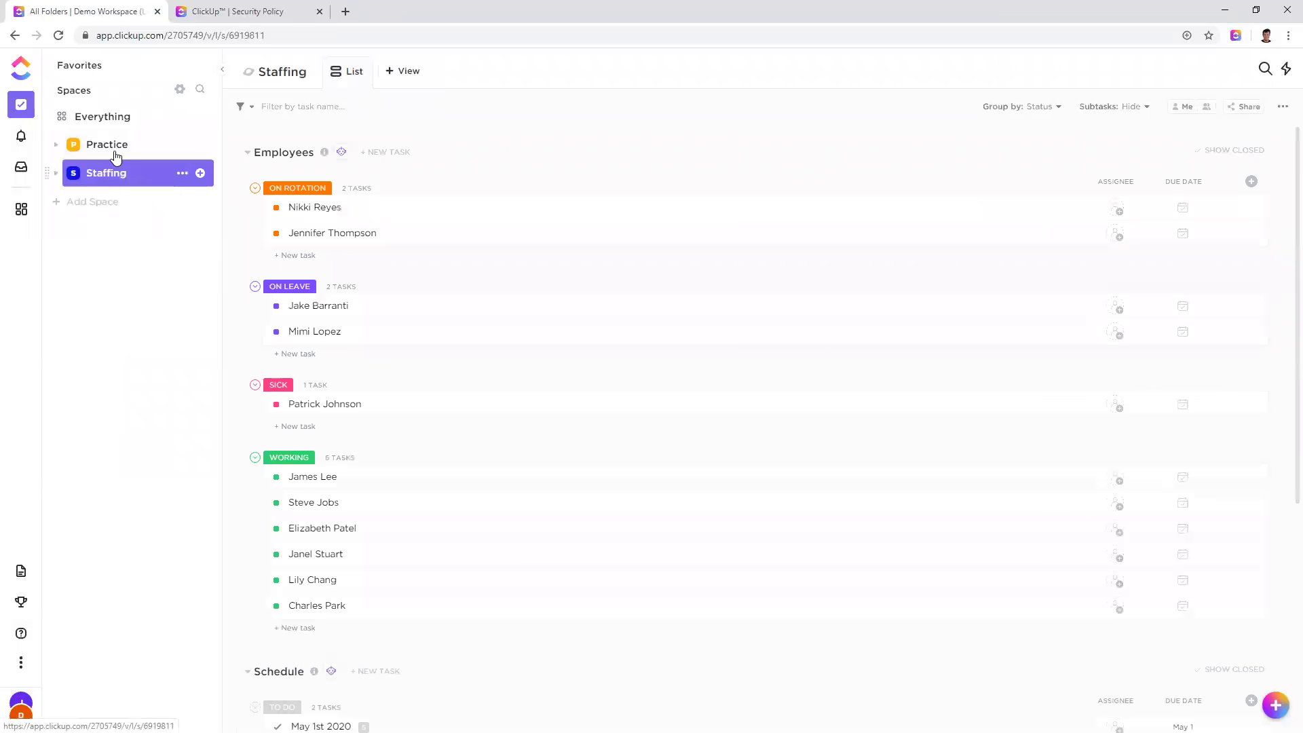
{"action": "left_click", "coordinate": [114, 147]}
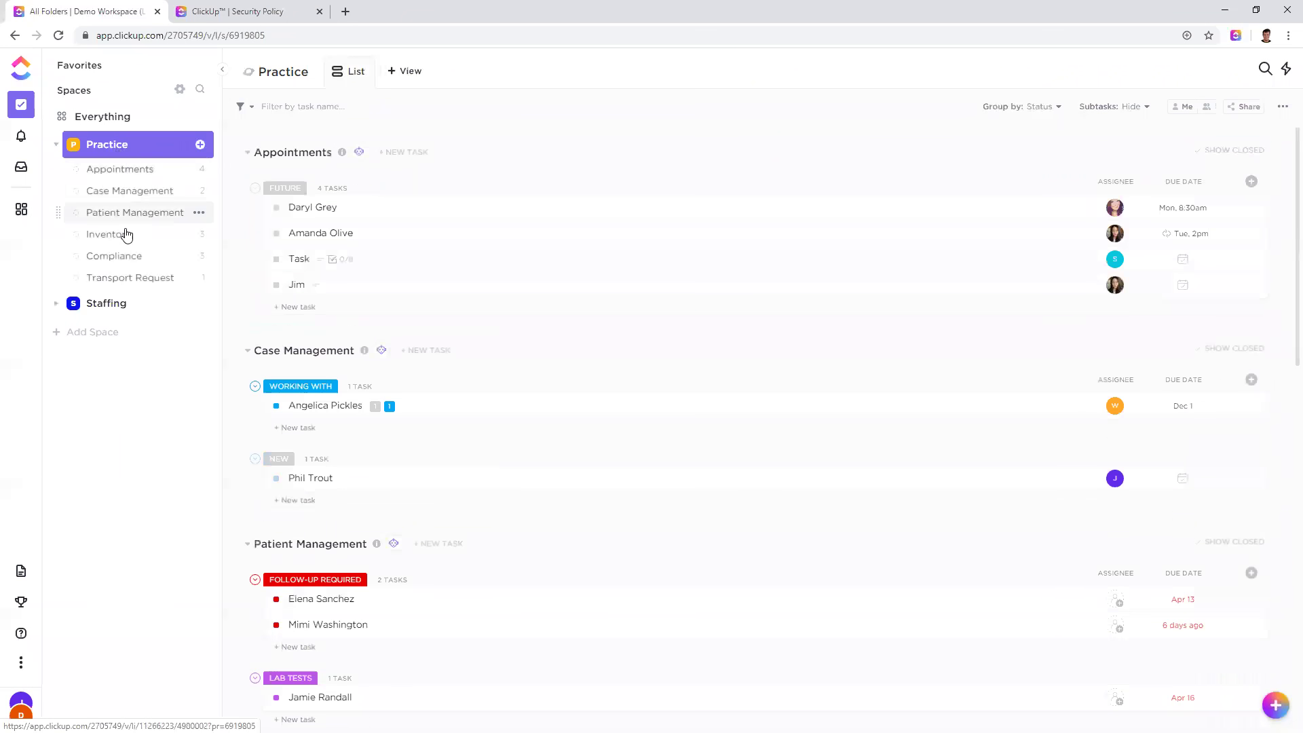
{"action": "left_click", "coordinate": [125, 234]}
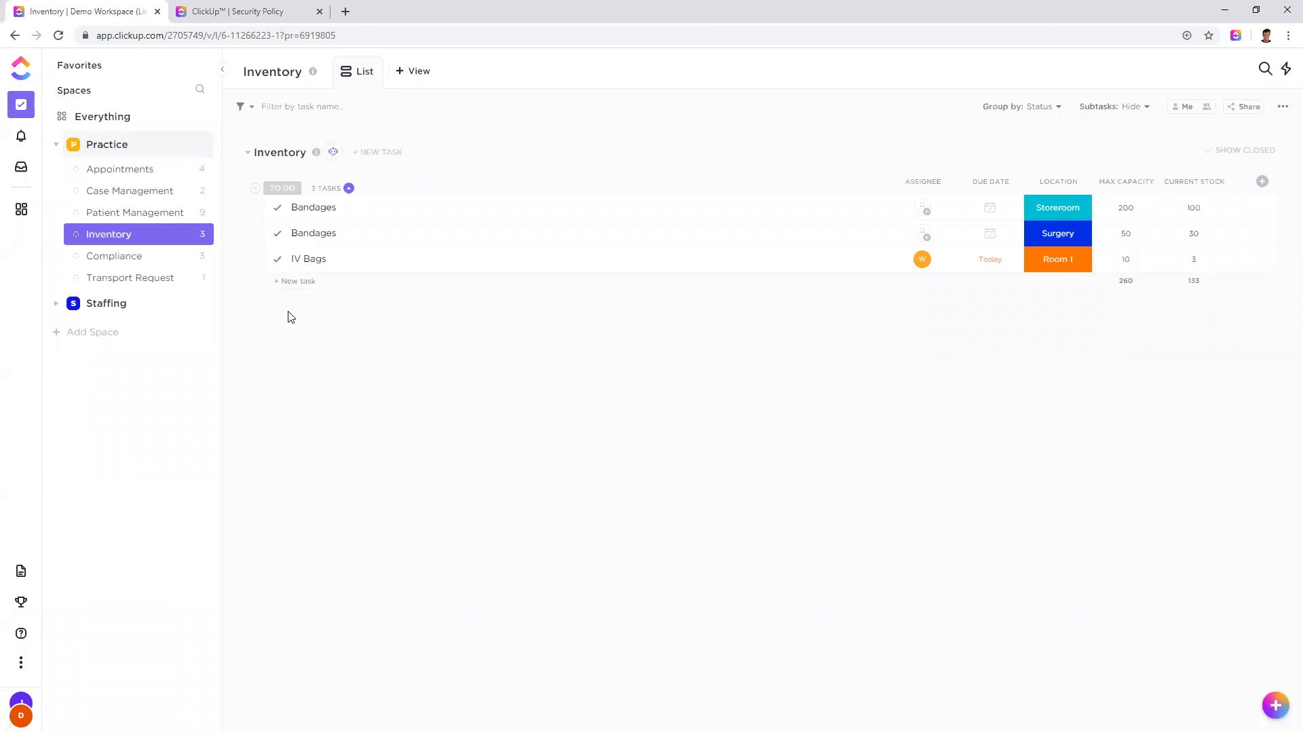
{"action": "left_click", "coordinate": [102, 148]}
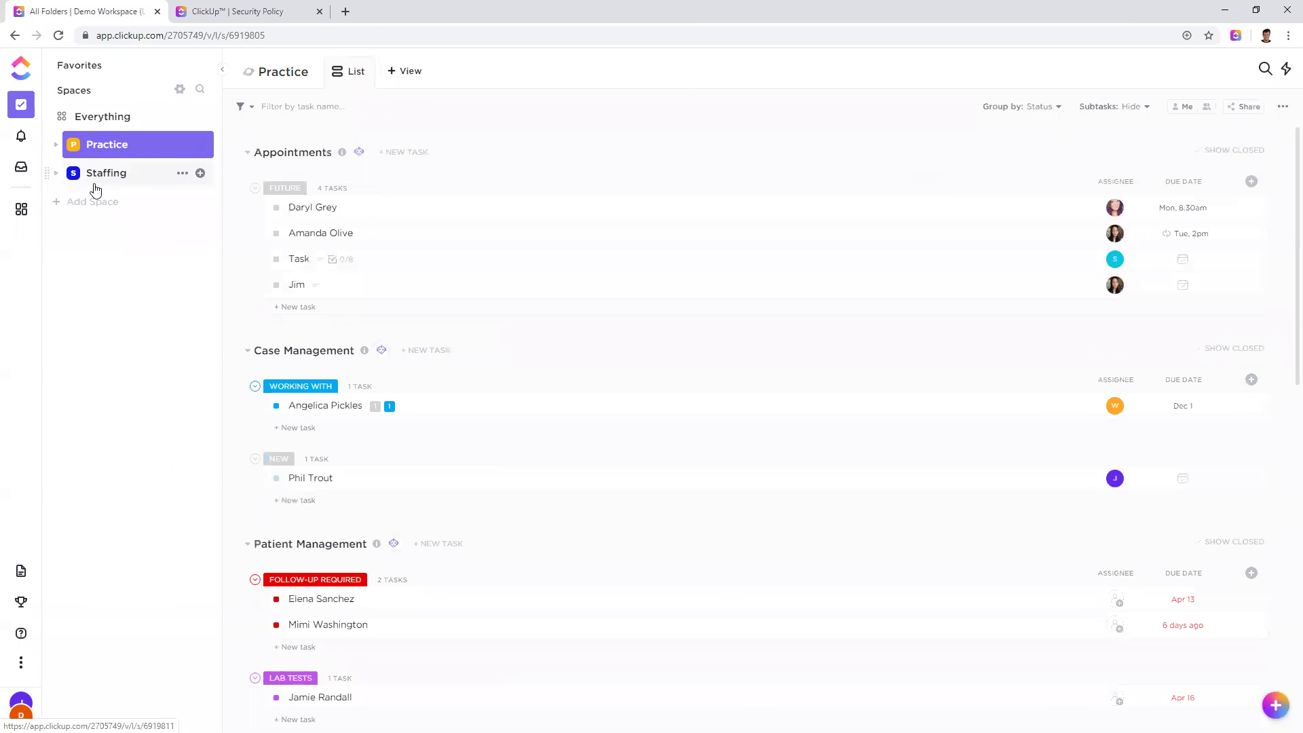
{"action": "left_click", "coordinate": [106, 178]}
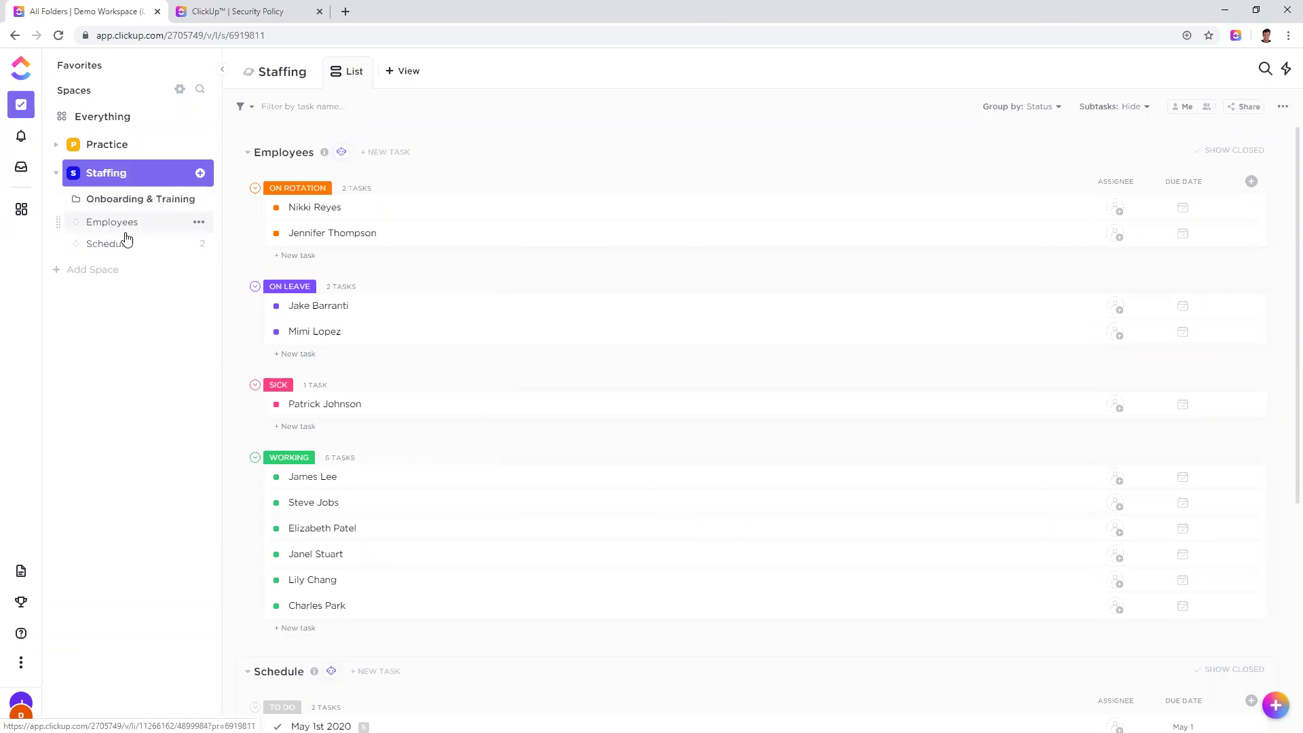
{"action": "left_click", "coordinate": [122, 203]}
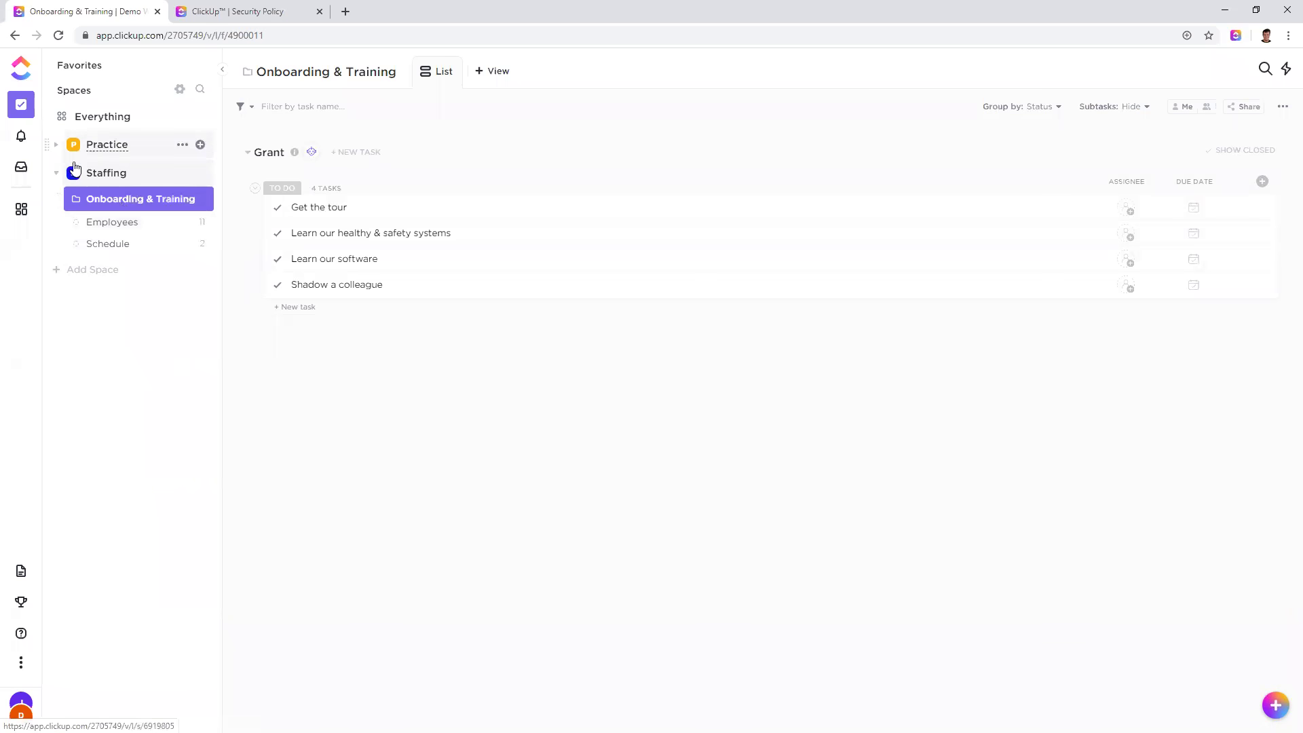
Step: Open the Everything view and look through the tasks from all spaces
{"action": "left_click", "coordinate": [113, 125]}
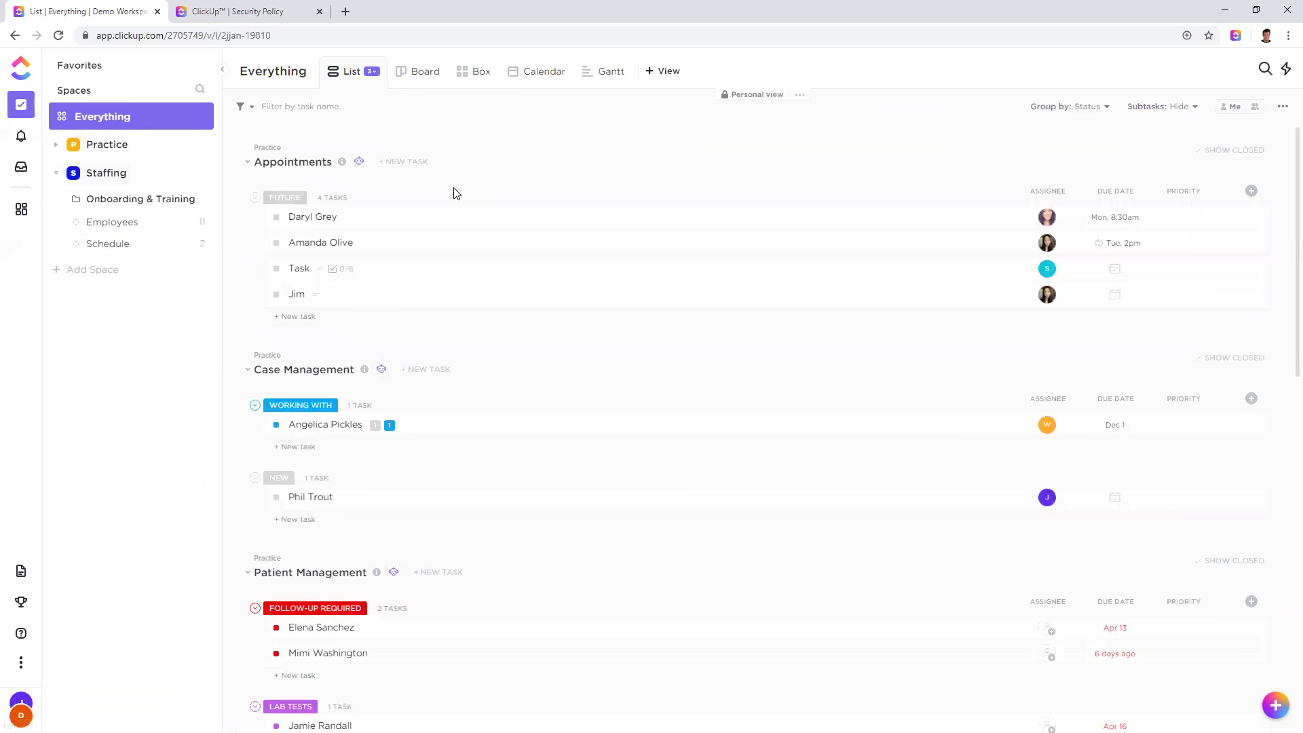
{"action": "scroll", "coordinate": [405, 205], "scroll_direction": "down", "scroll_amount": 1}
{"action": "scroll", "coordinate": [405, 206], "scroll_direction": "down", "scroll_amount": 12}
{"action": "scroll", "coordinate": [407, 383], "scroll_direction": "up", "scroll_amount": 6}
{"action": "scroll", "coordinate": [311, 291], "scroll_direction": "up", "scroll_amount": 8}
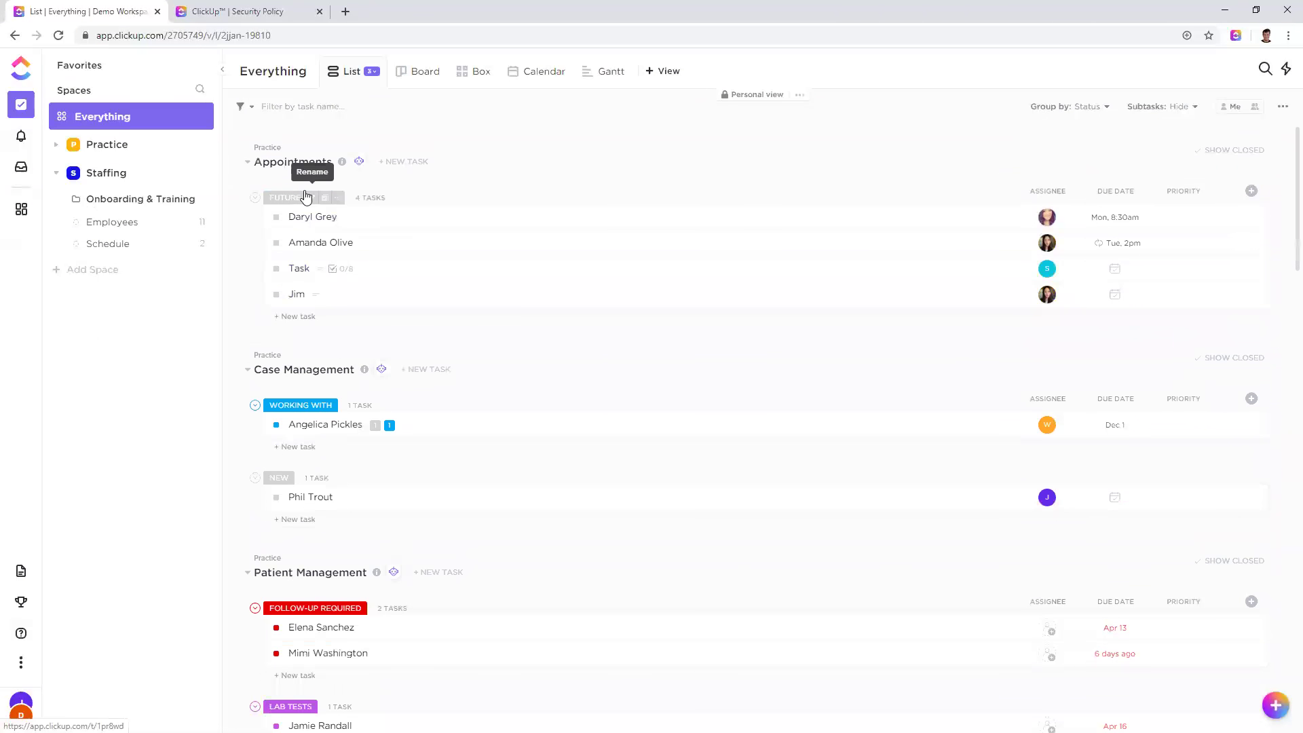
Step: Filter the Everything view to show only tasks whose due date is Overdue
{"action": "left_click", "coordinate": [242, 108]}
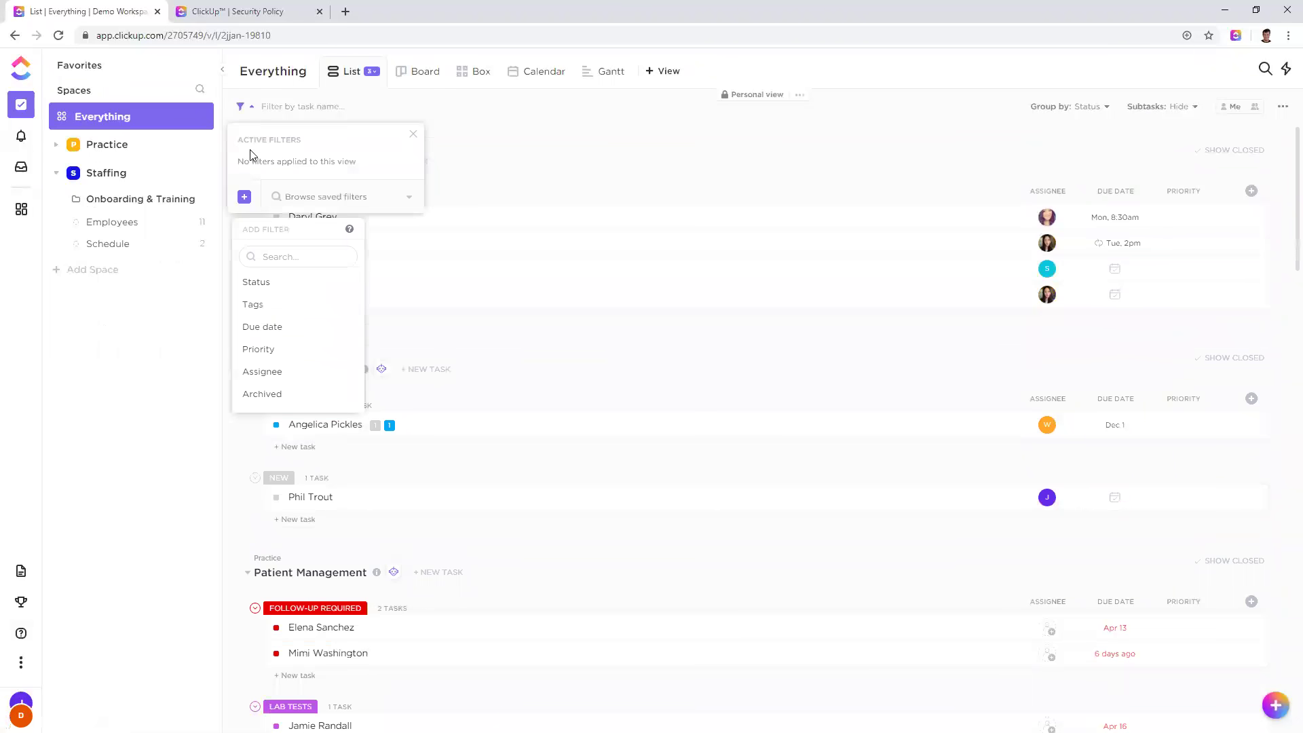
{"action": "left_click", "coordinate": [513, 113]}
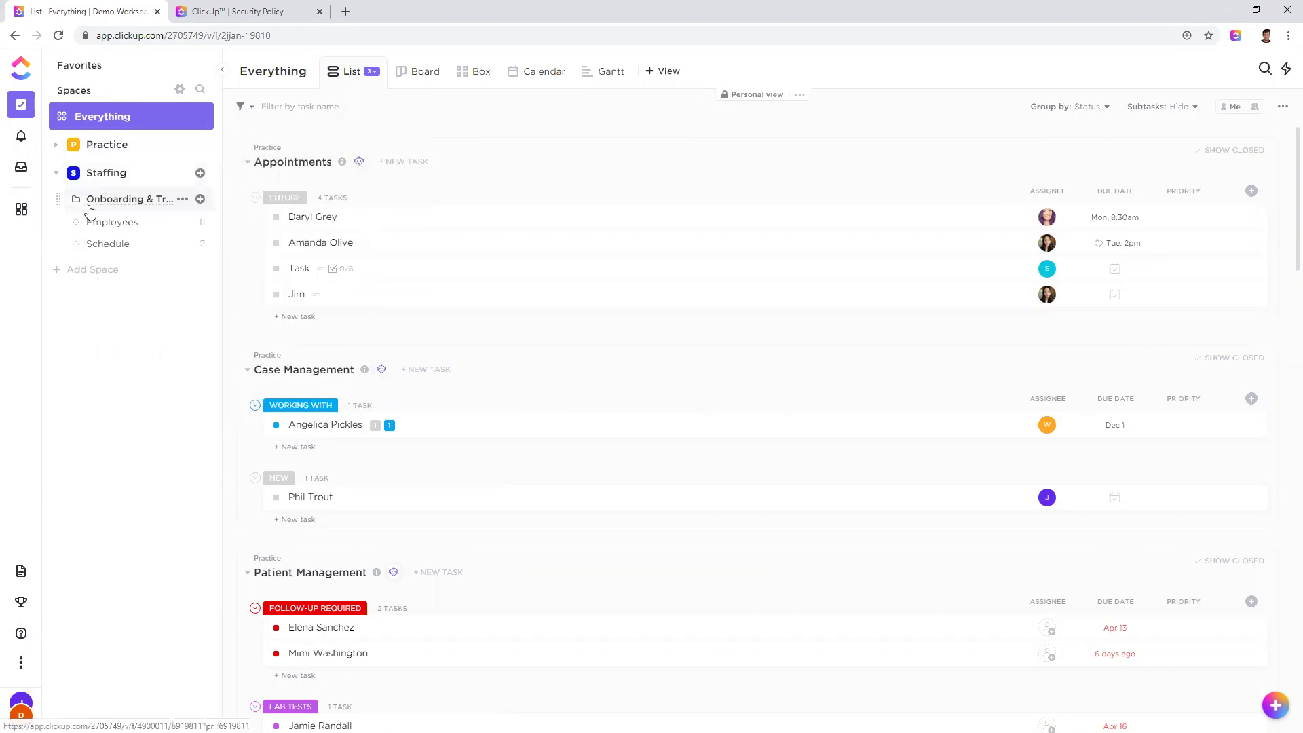
{"action": "left_click", "coordinate": [242, 108]}
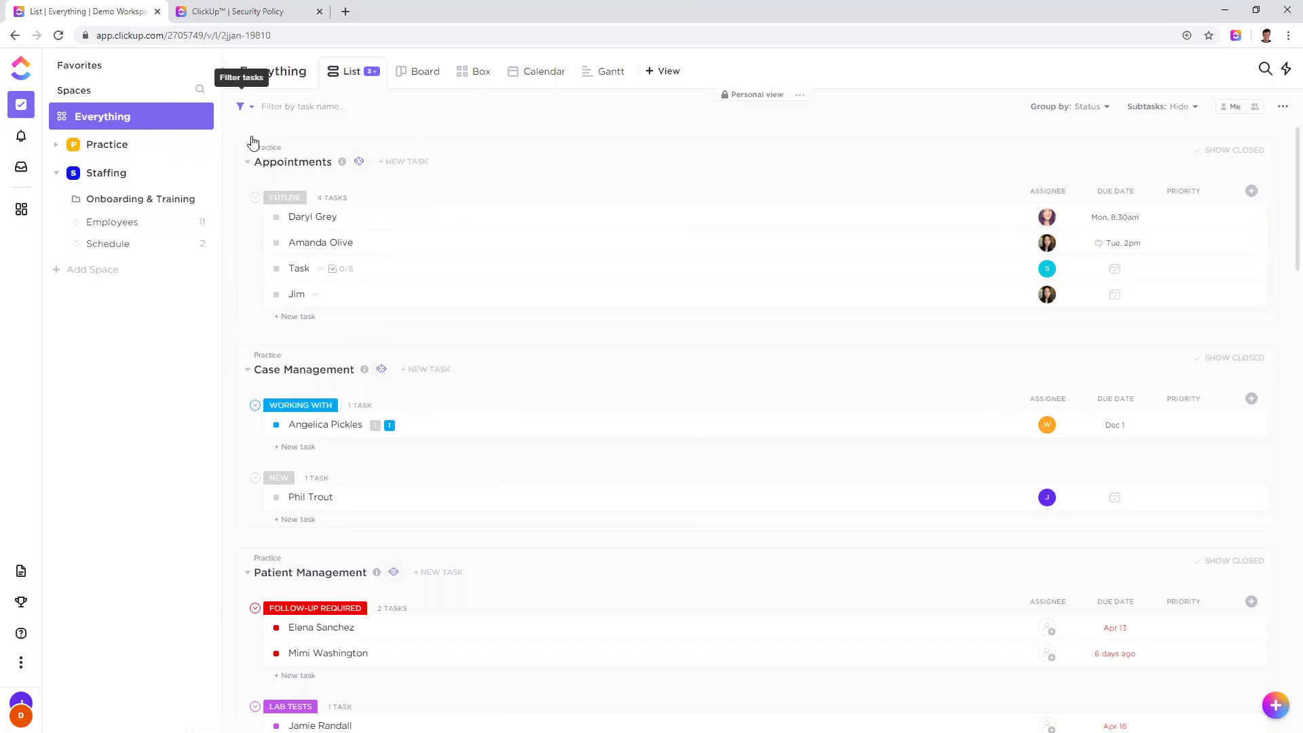
{"action": "left_click", "coordinate": [264, 330]}
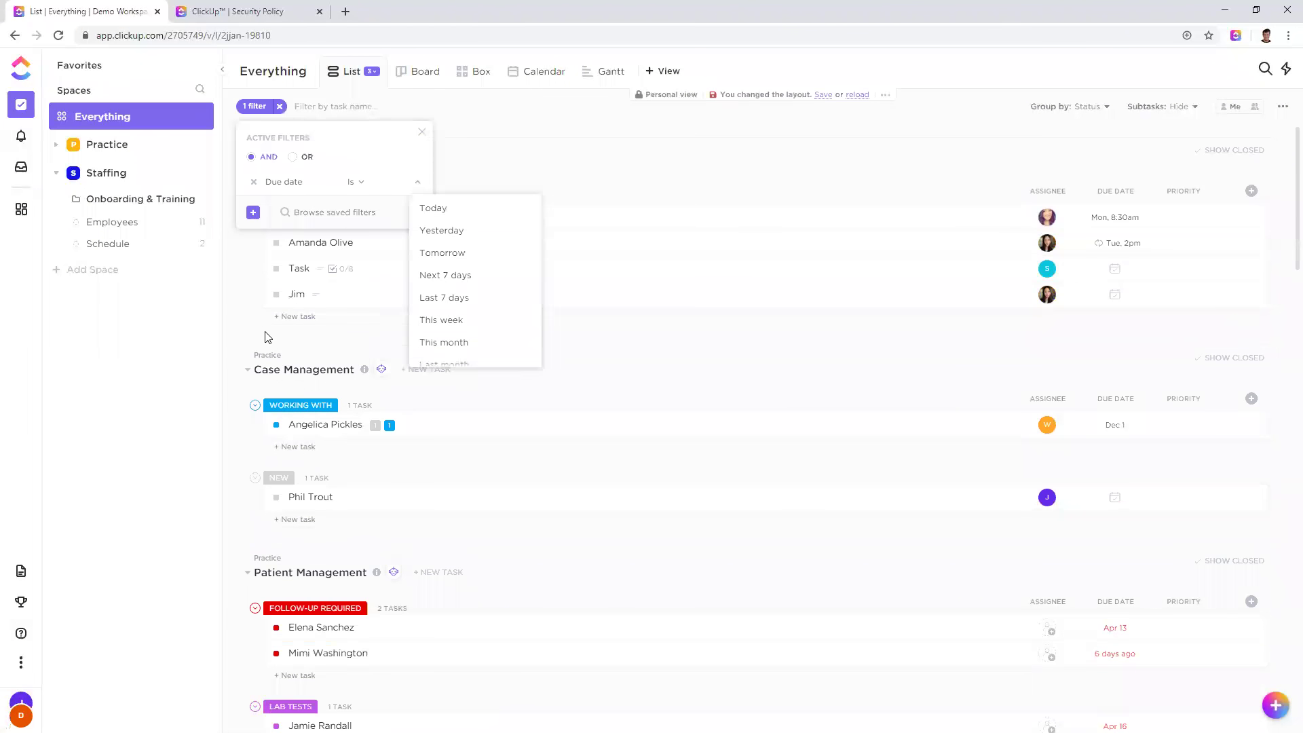
{"action": "scroll", "coordinate": [458, 283], "scroll_direction": "down", "scroll_amount": 3}
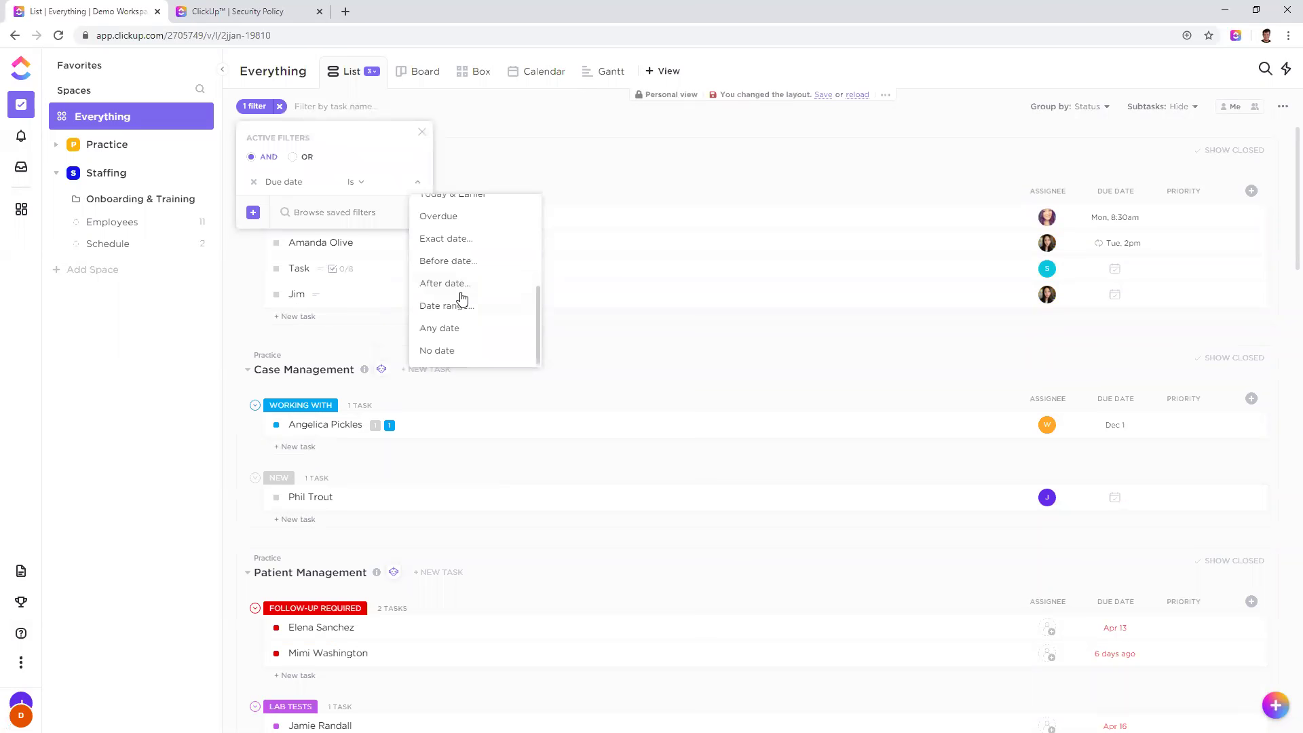
{"action": "left_click", "coordinate": [473, 221]}
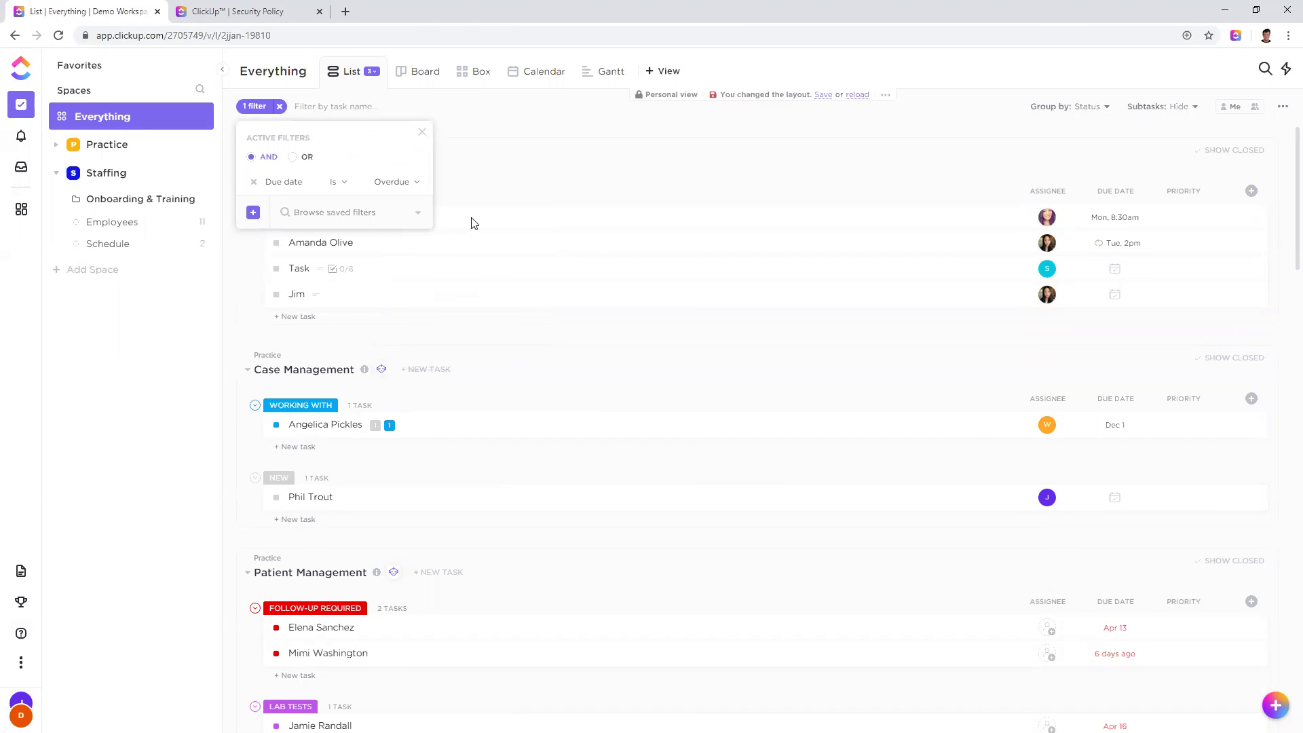
{"action": "left_click", "coordinate": [422, 132]}
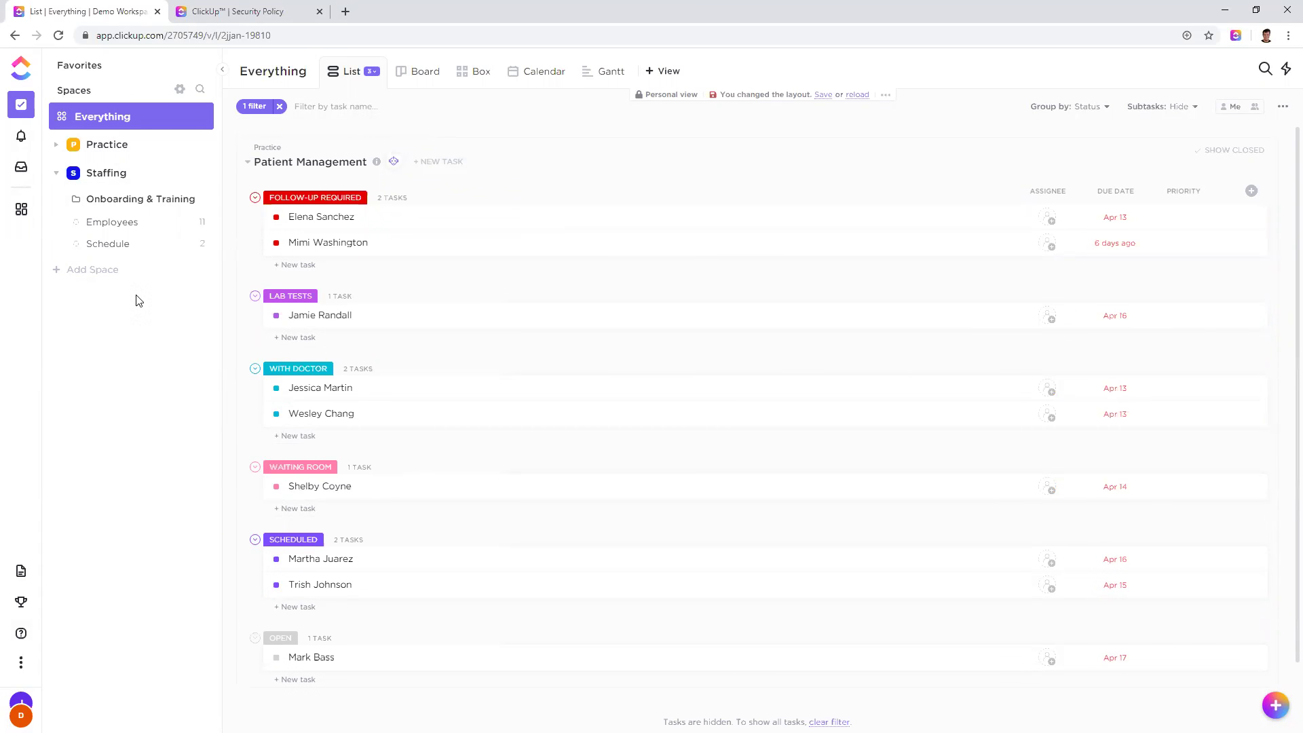
Step: Open the Employees list and examine its custom field grouping options and the status choices of the first Obstetrics employee
{"action": "left_click", "coordinate": [119, 228]}
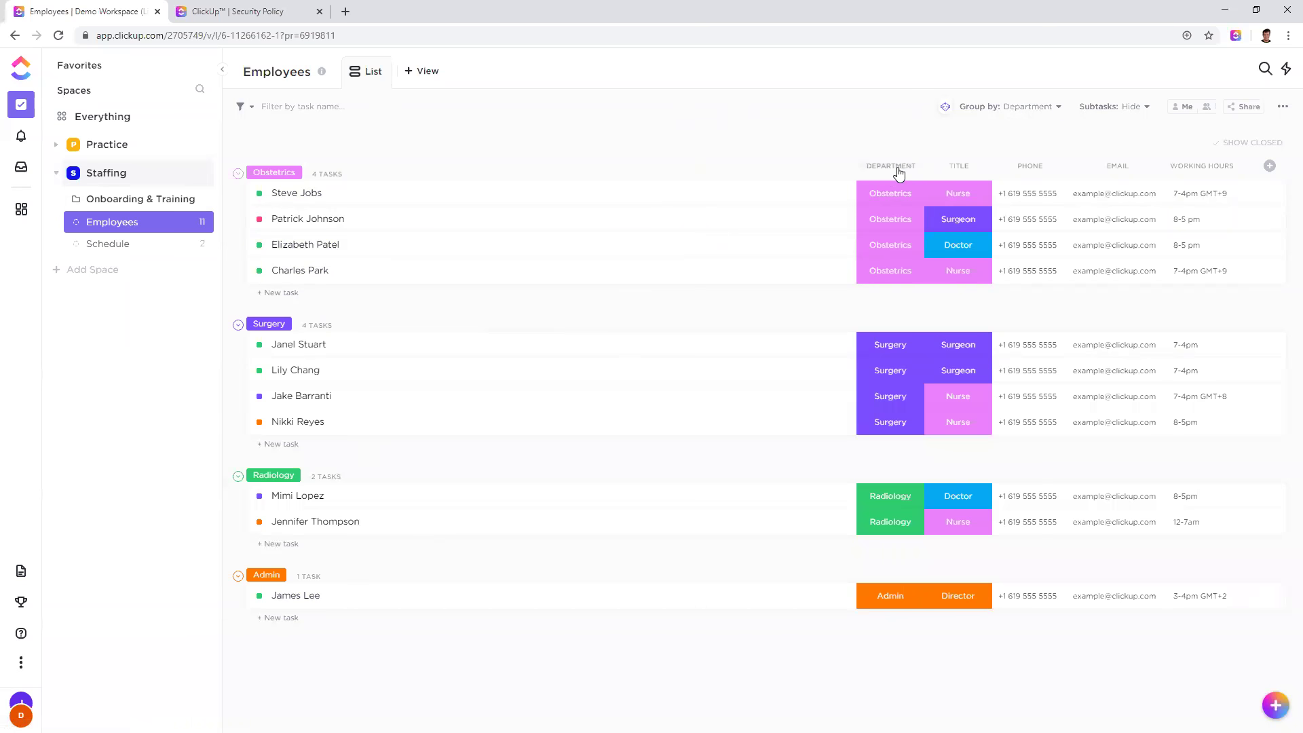
{"action": "left_click", "coordinate": [1028, 107]}
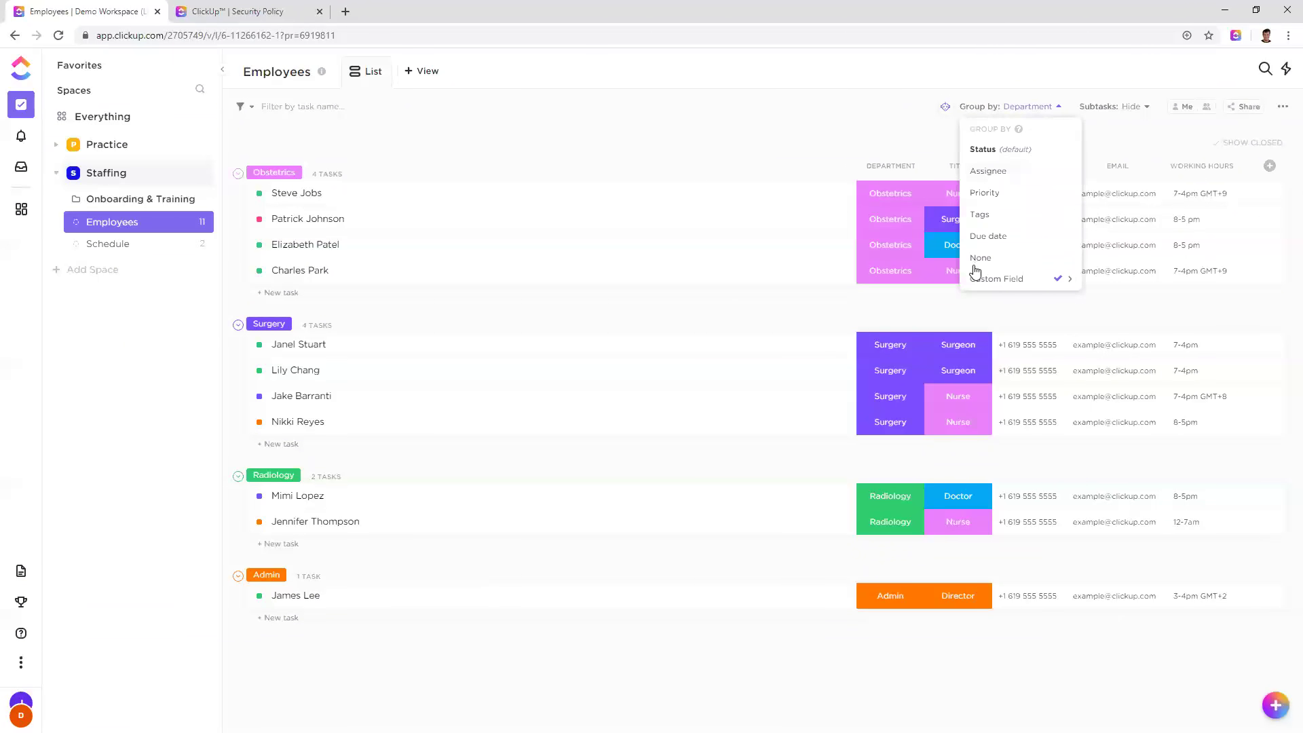
{"action": "mouse_move", "coordinate": [1028, 281]}
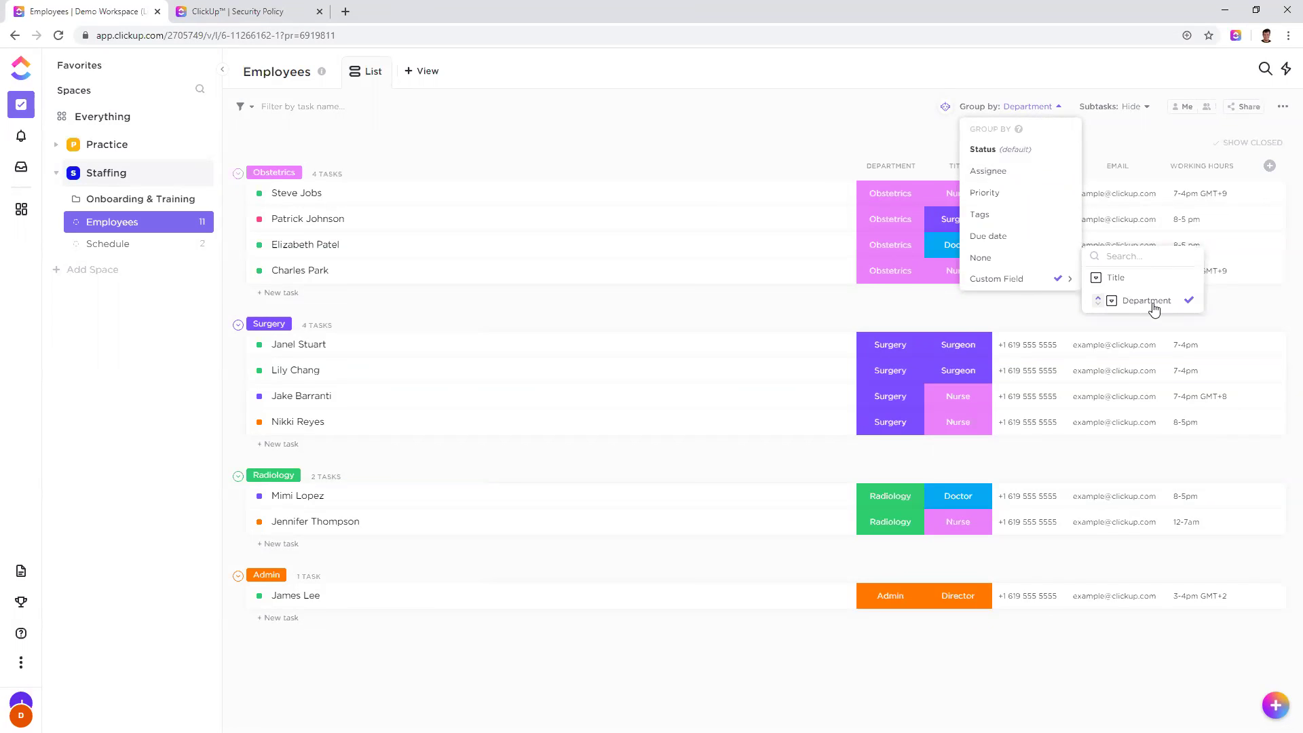
{"action": "left_click", "coordinate": [638, 133]}
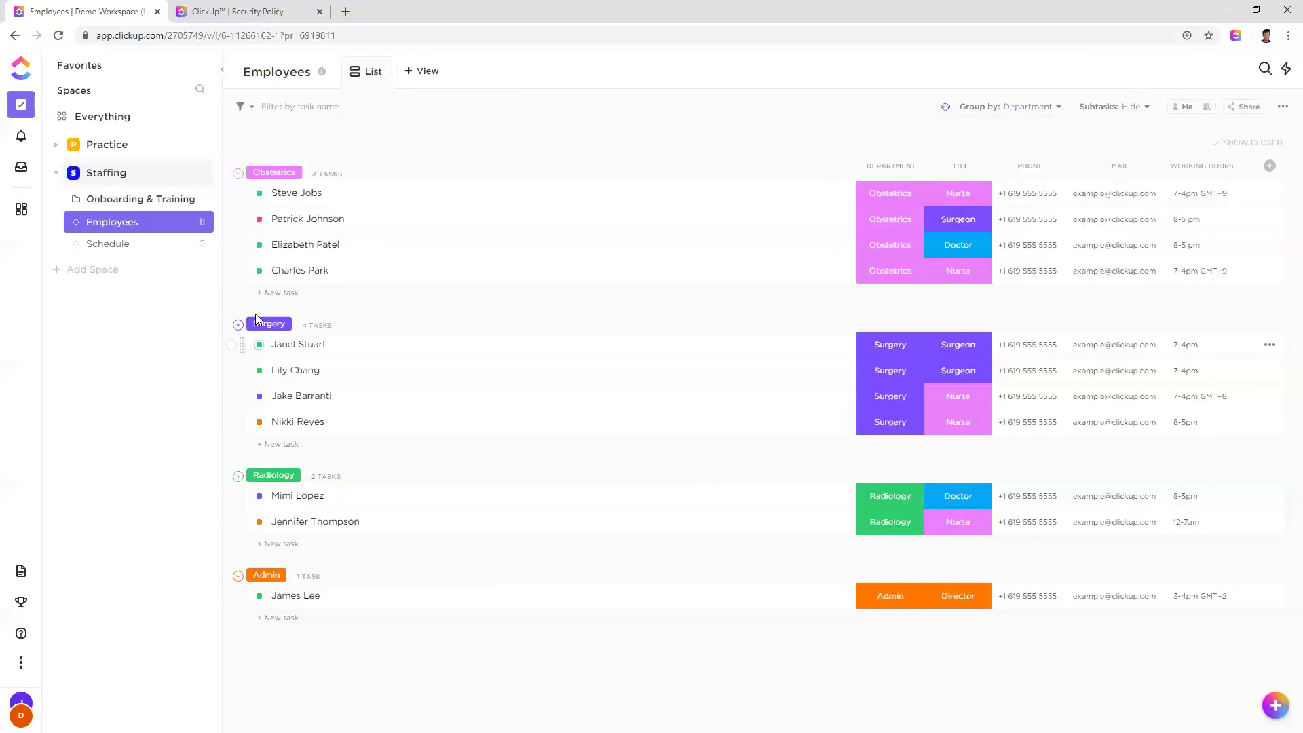
{"action": "left_click", "coordinate": [260, 194]}
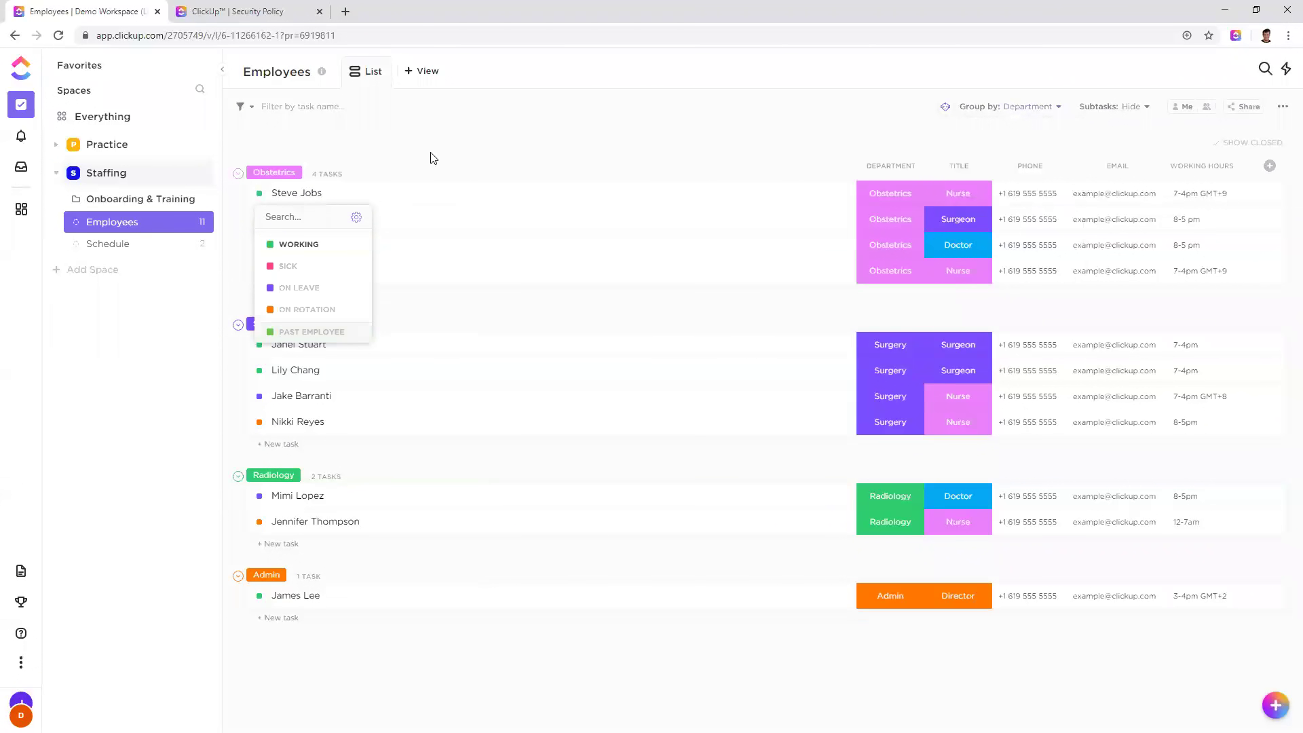
{"action": "left_click", "coordinate": [486, 154]}
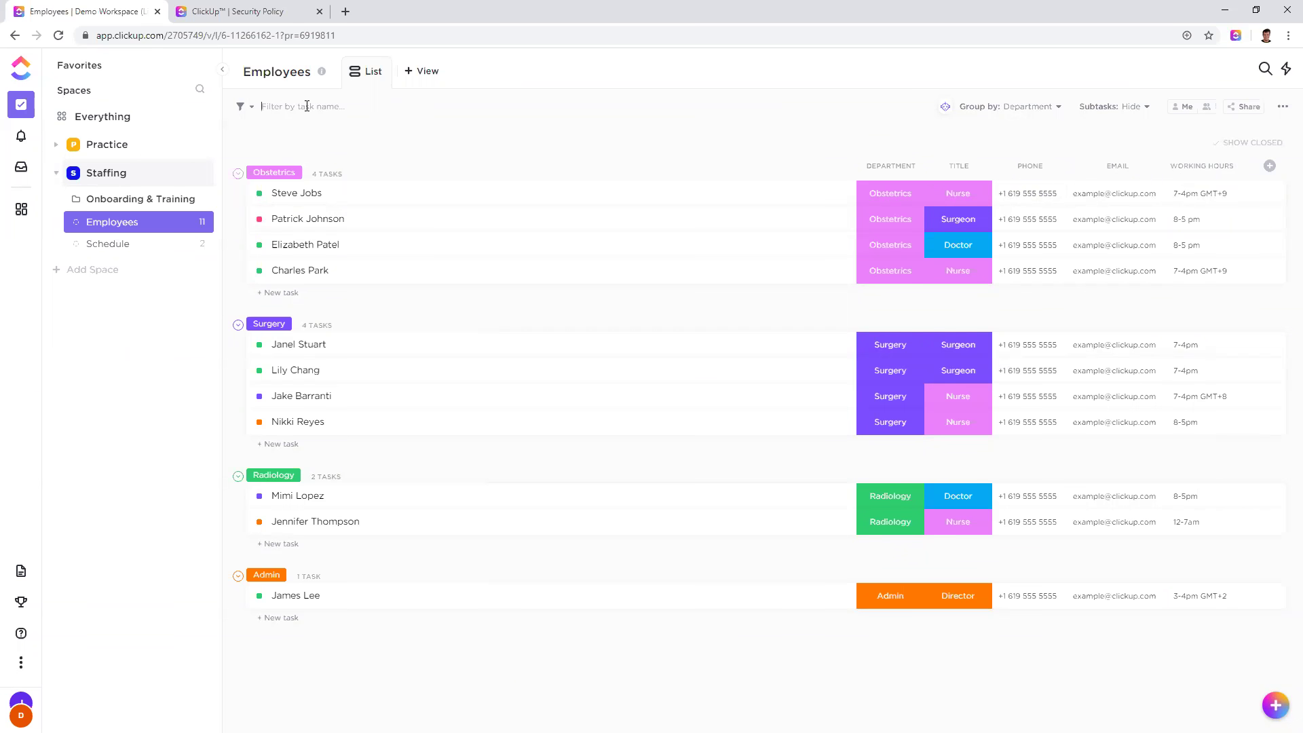
Step: Try filtering the employees by the name text "mi" and clear the filter again
{"action": "type", "text": "mi"}
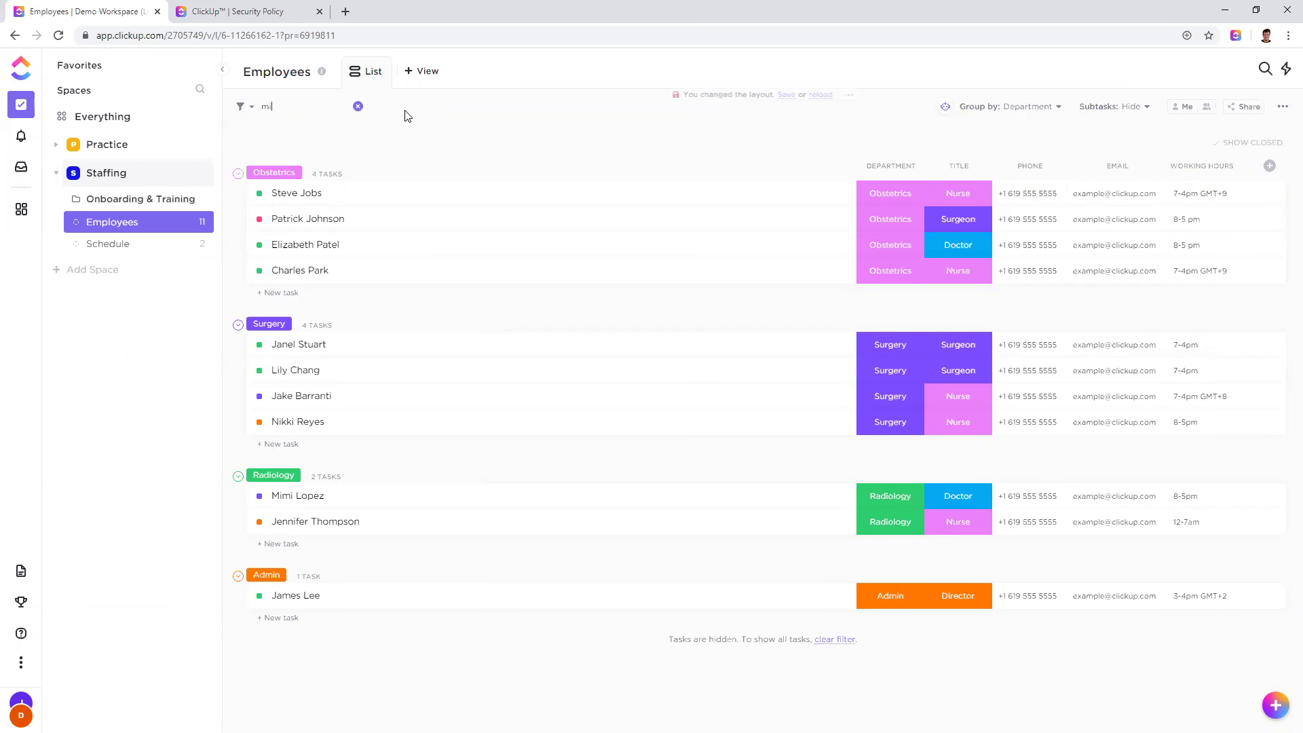
{"action": "key", "text": "BackSpace"}
{"action": "key", "text": "BackSpace"}
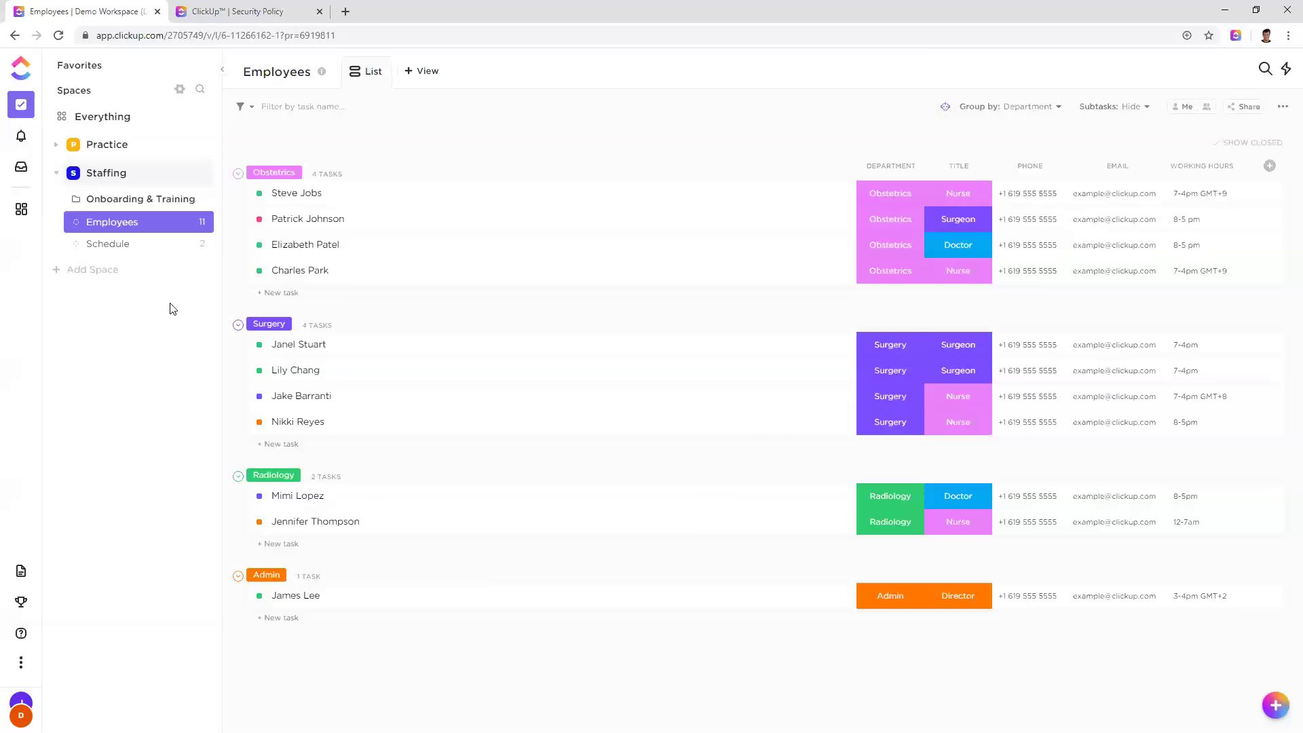
Step: Open the Schedule list and look through the hidden columns and new field types available for it
{"action": "left_click", "coordinate": [139, 251]}
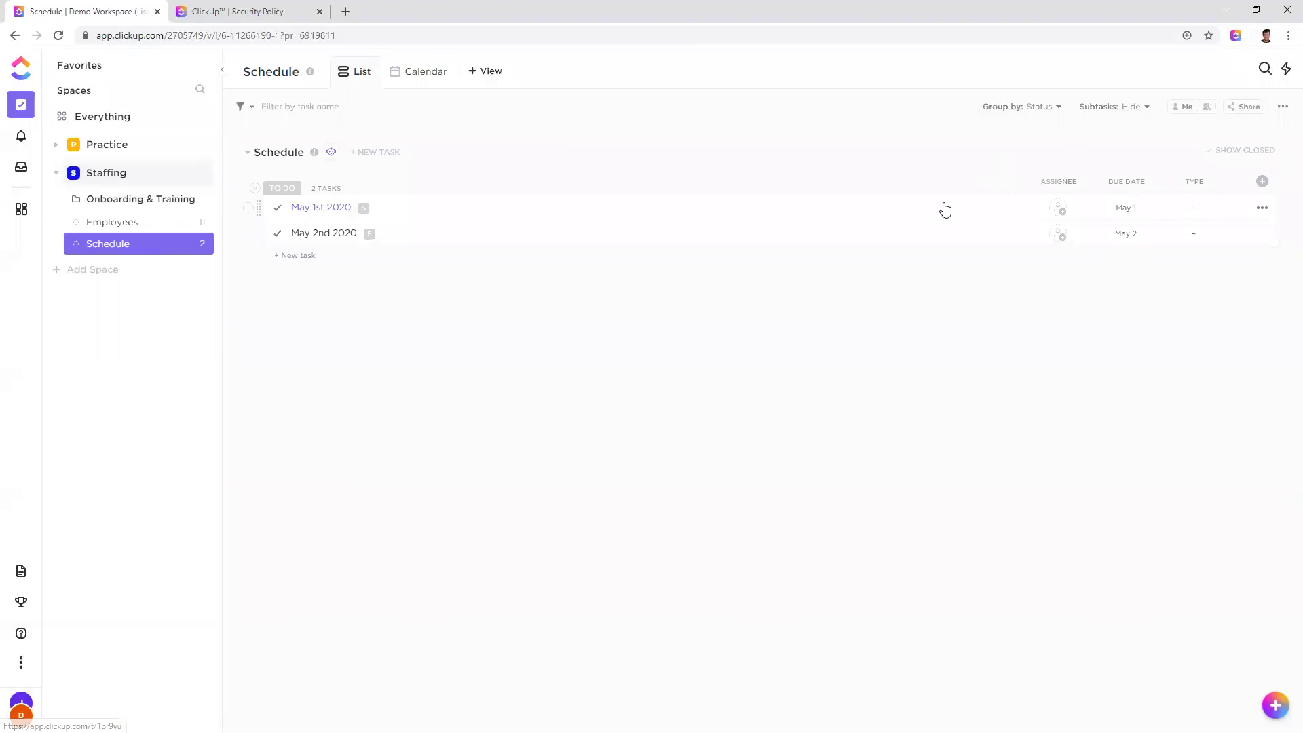
{"action": "left_click", "coordinate": [1059, 208]}
{"action": "left_click", "coordinate": [1156, 200]}
{"action": "left_click", "coordinate": [1263, 183]}
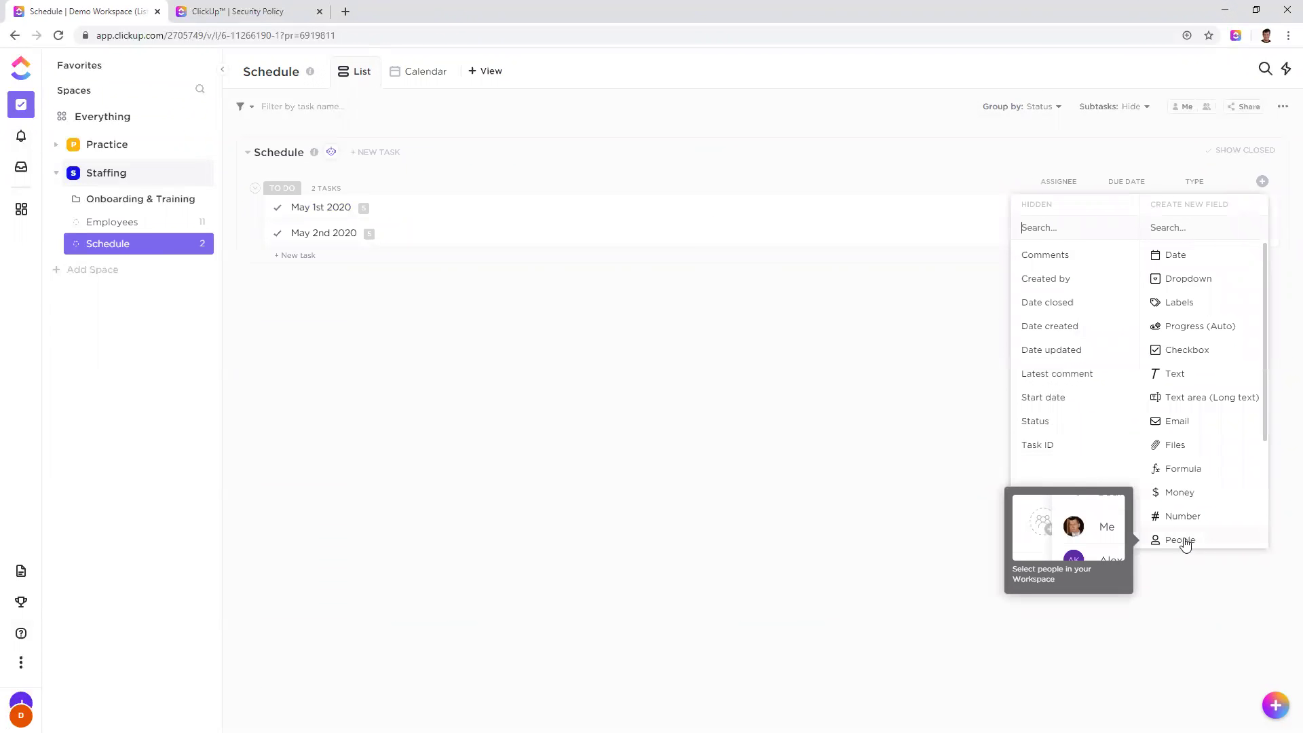
{"action": "left_click", "coordinate": [718, 417]}
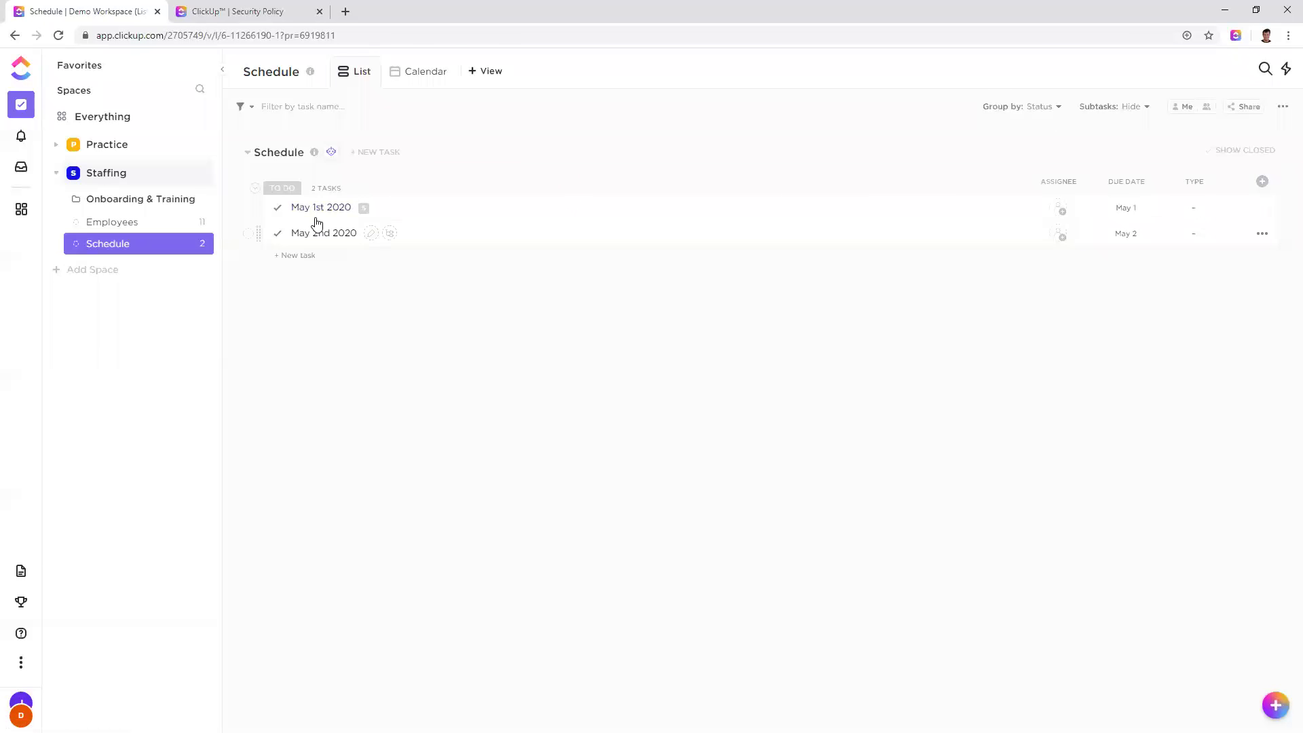
Step: Inspect the shifts under May 1st 2020 and set the Schedule list to show all subtasks expanded
{"action": "left_click", "coordinate": [364, 211]}
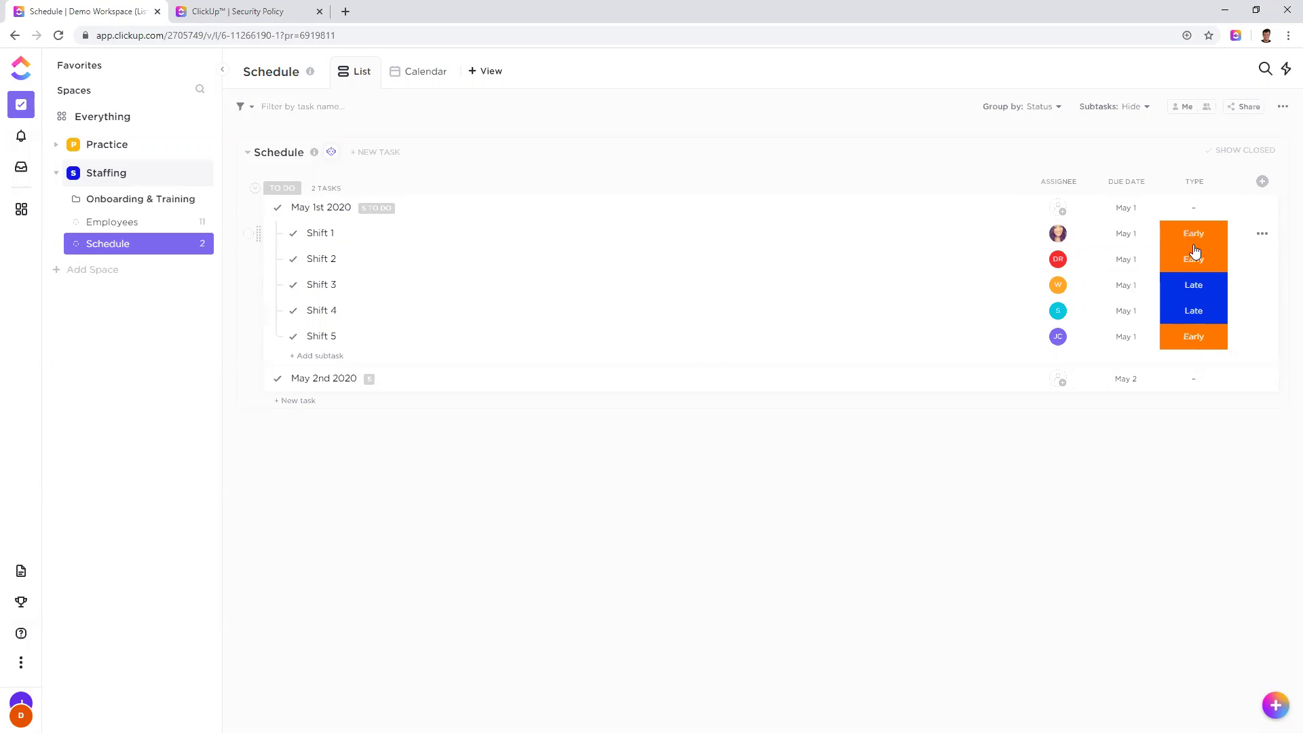
{"action": "left_click", "coordinate": [375, 212]}
{"action": "left_click", "coordinate": [366, 212]}
{"action": "left_click", "coordinate": [373, 210]}
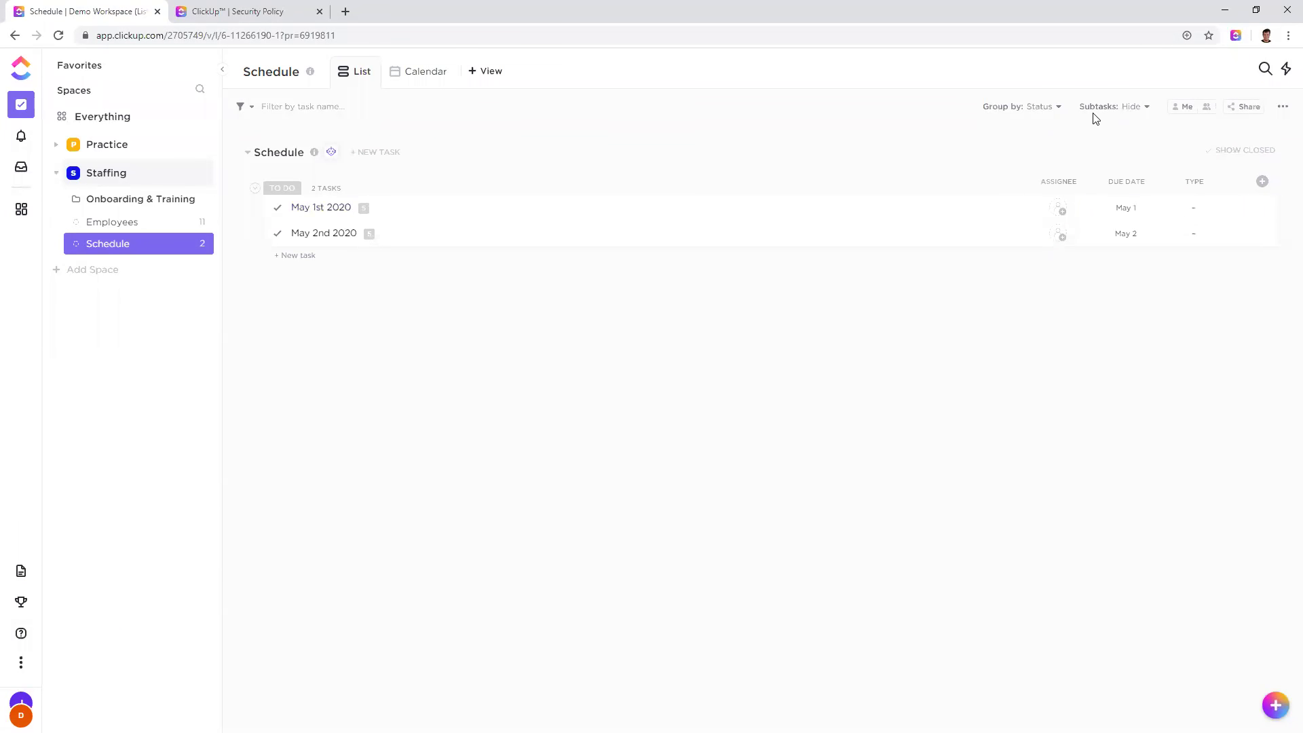
{"action": "left_click", "coordinate": [1134, 107]}
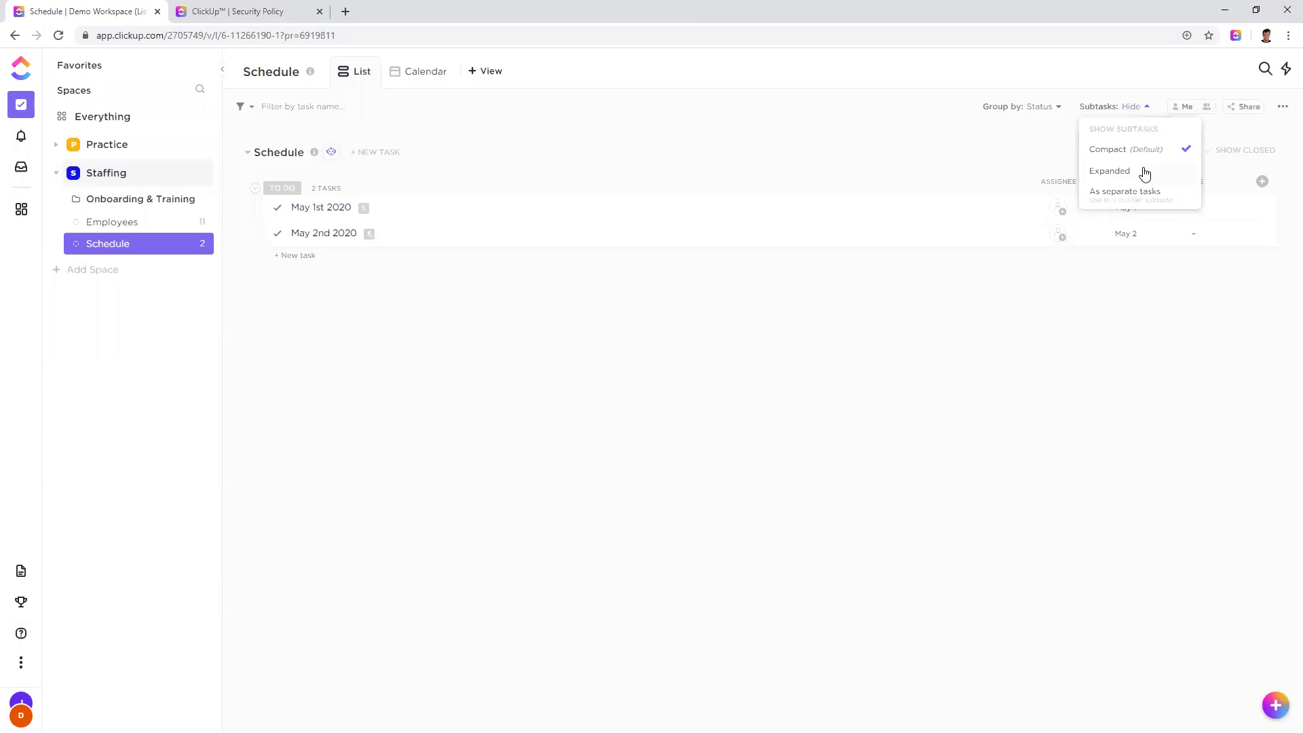
{"action": "left_click", "coordinate": [1144, 174]}
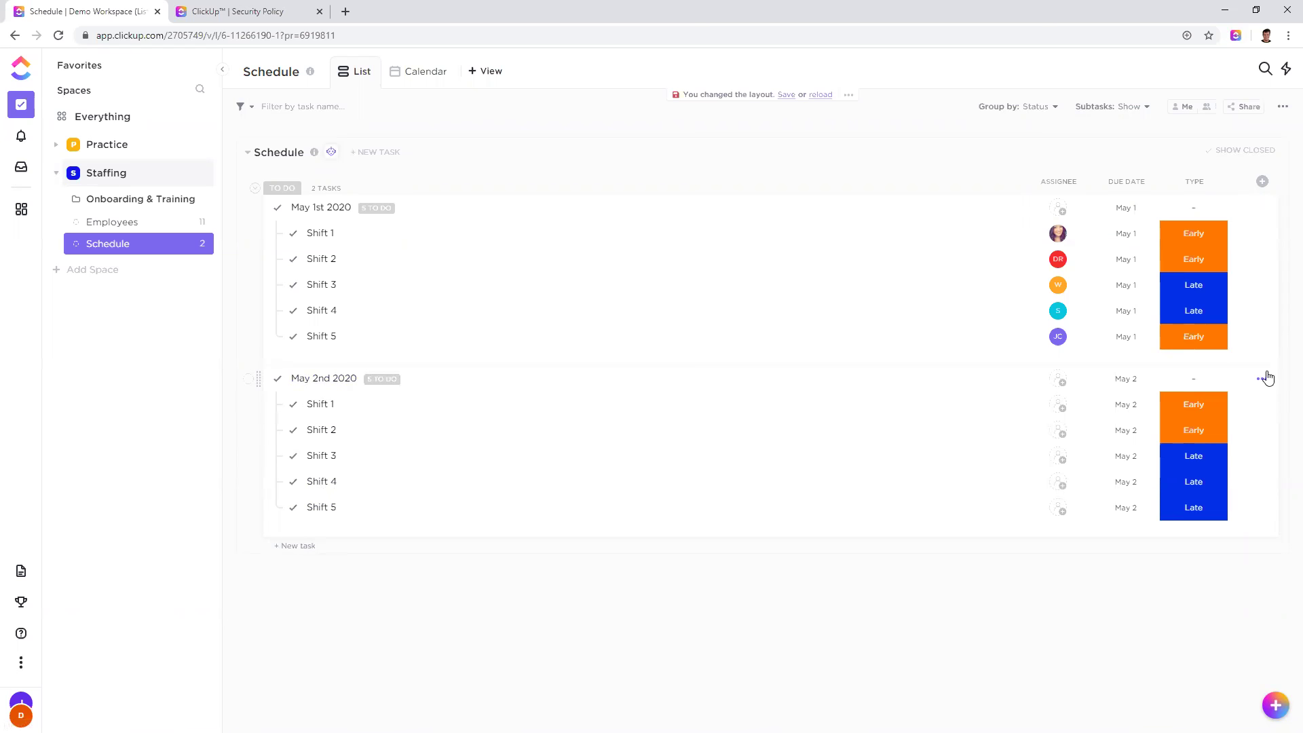
Step: Duplicate the May 2nd 2020 task with everything included into the Schedule list, naming the copy May 3rd 2020
{"action": "left_click", "coordinate": [1262, 386]}
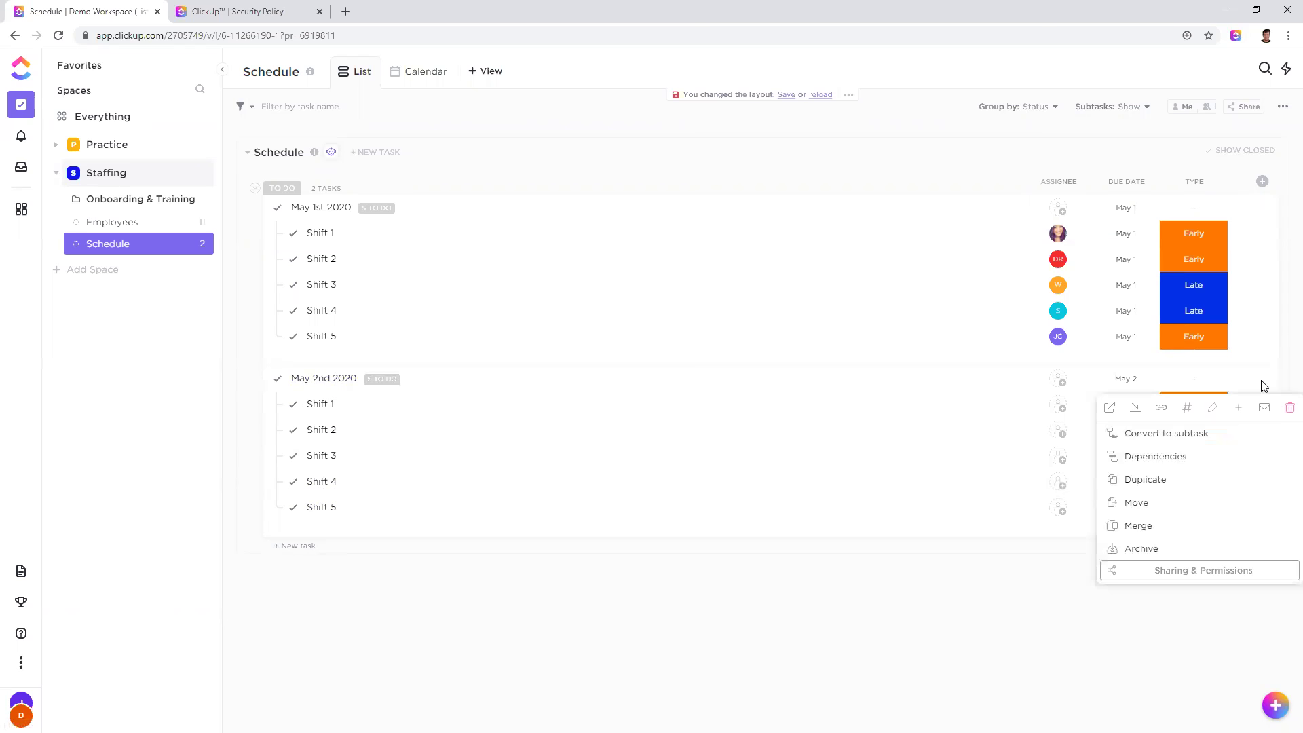
{"action": "left_click", "coordinate": [1169, 483]}
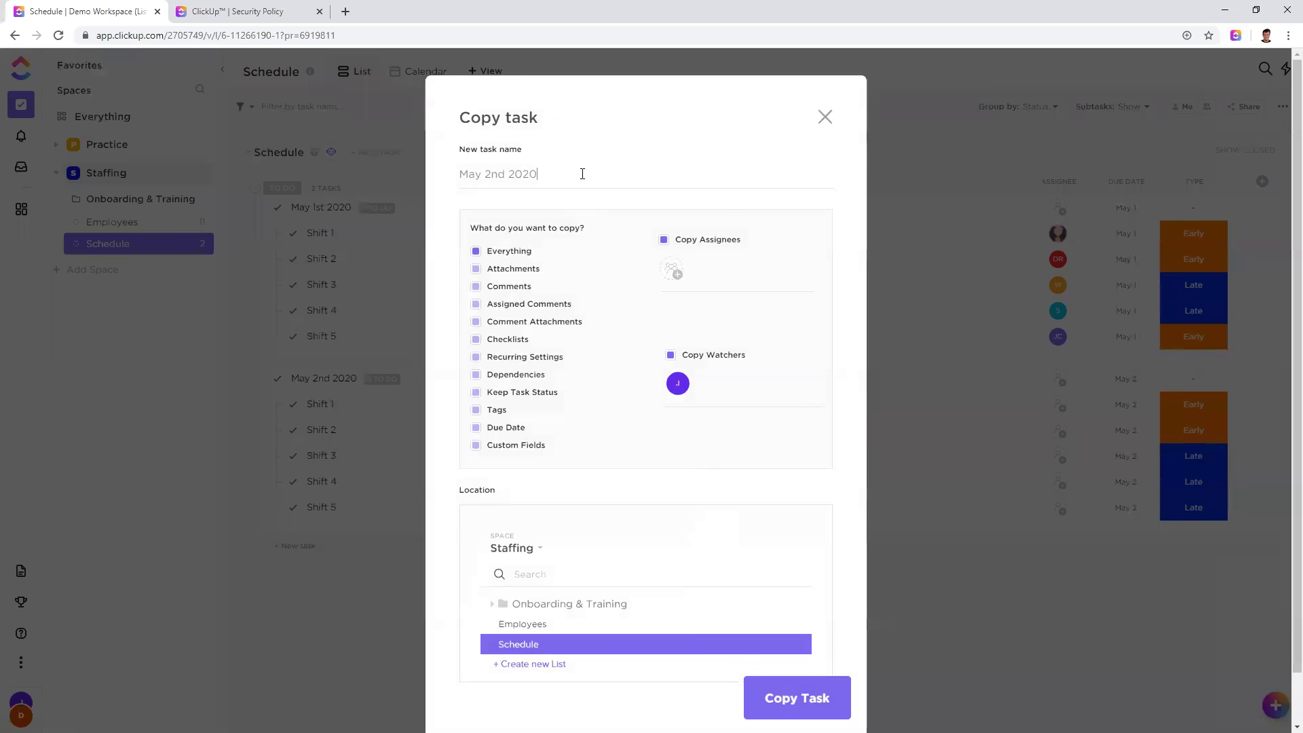
{"action": "key", "text": "BackSpace"}
{"action": "key", "text": "BackSpace"}
{"action": "type", "text": "rd"}
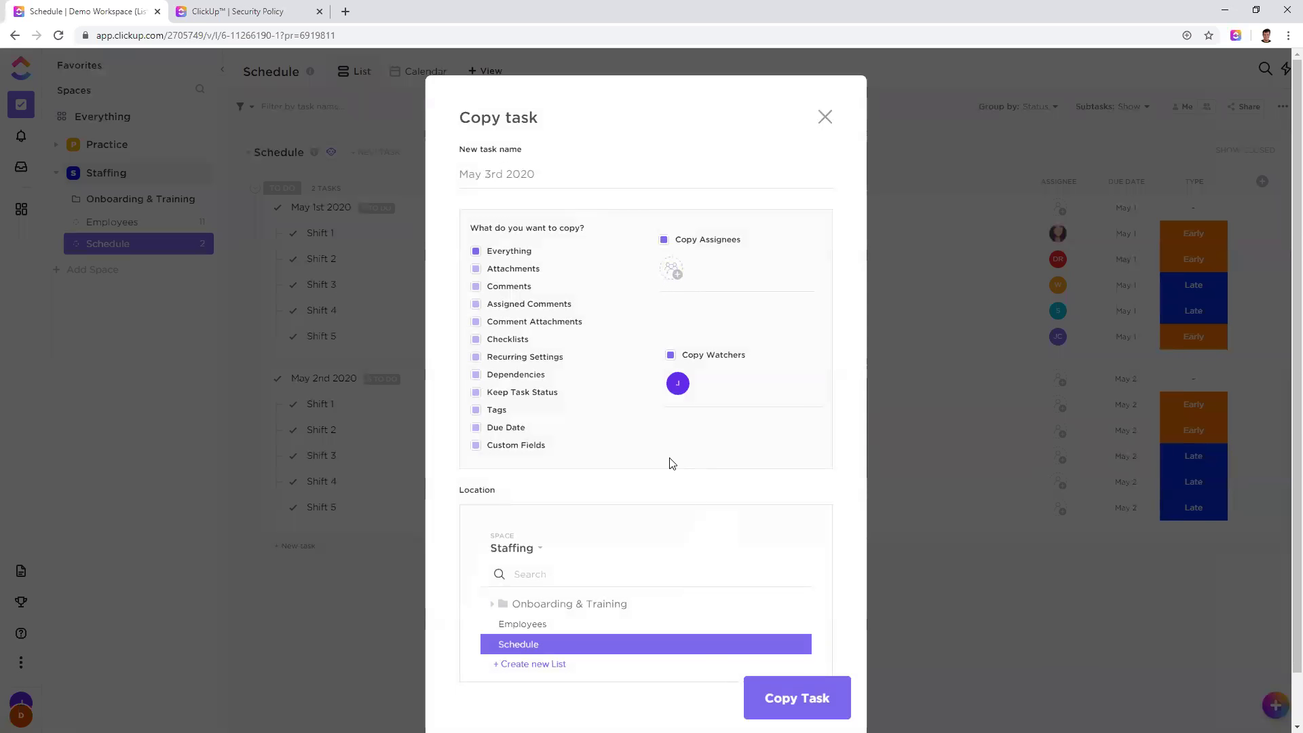
{"action": "left_click", "coordinate": [791, 710]}
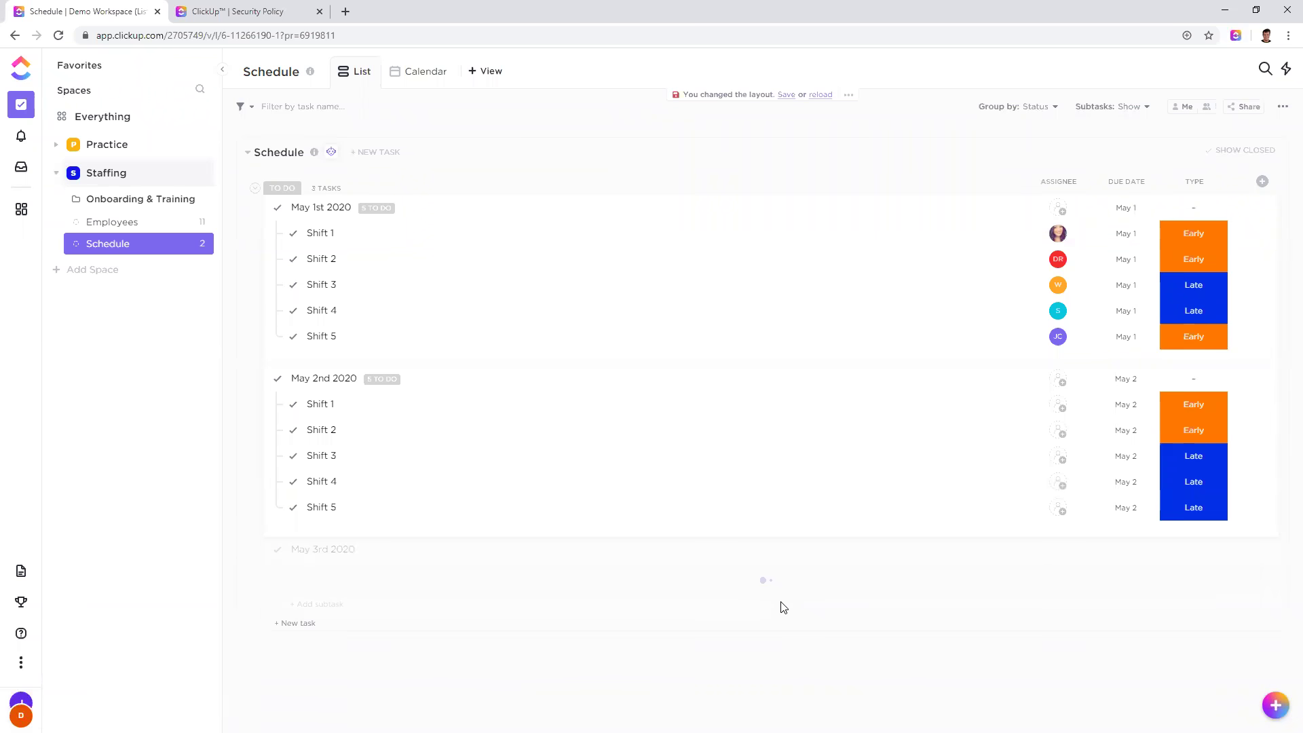
{"action": "scroll", "coordinate": [357, 514], "scroll_direction": "down", "scroll_amount": 1}
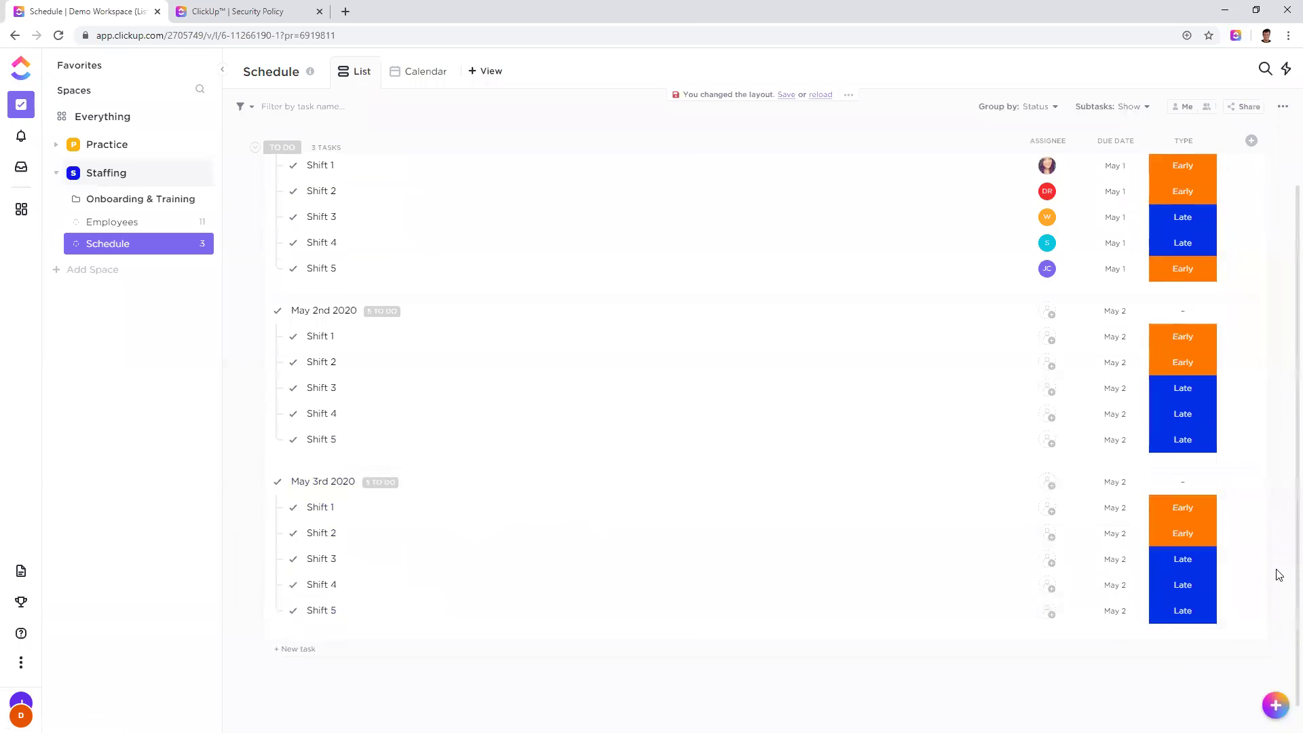
{"action": "scroll", "coordinate": [1273, 572], "scroll_direction": "up", "scroll_amount": 1}
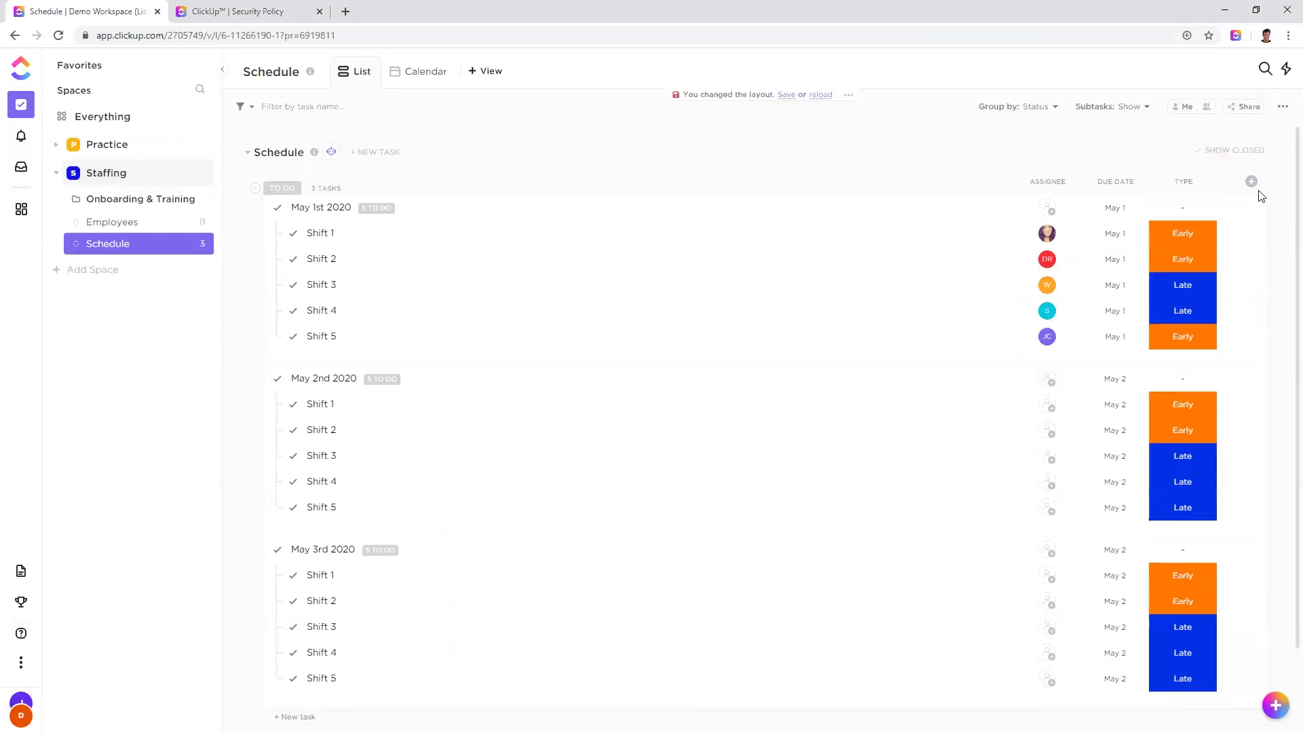
Step: Save the May 1st 2020 task with everything included as a new template named Schedule Day
{"action": "left_click", "coordinate": [550, 209]}
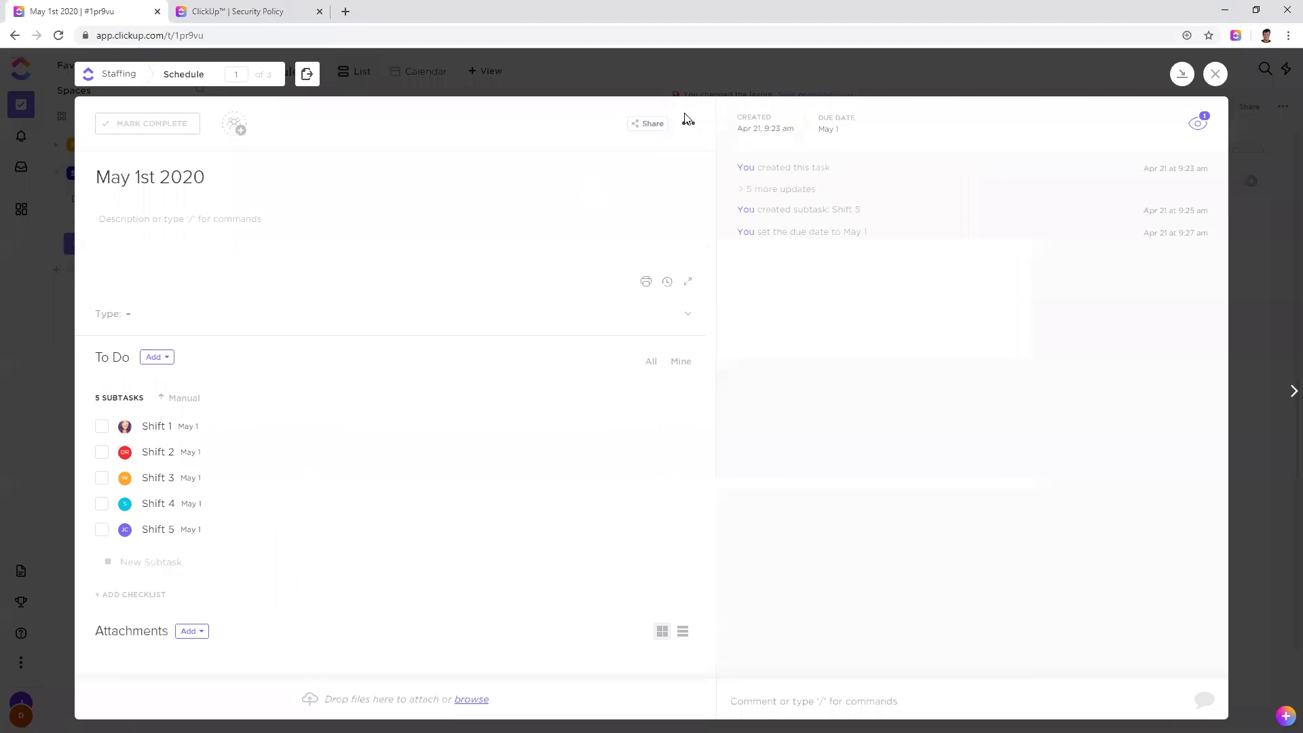
{"action": "left_click", "coordinate": [685, 119]}
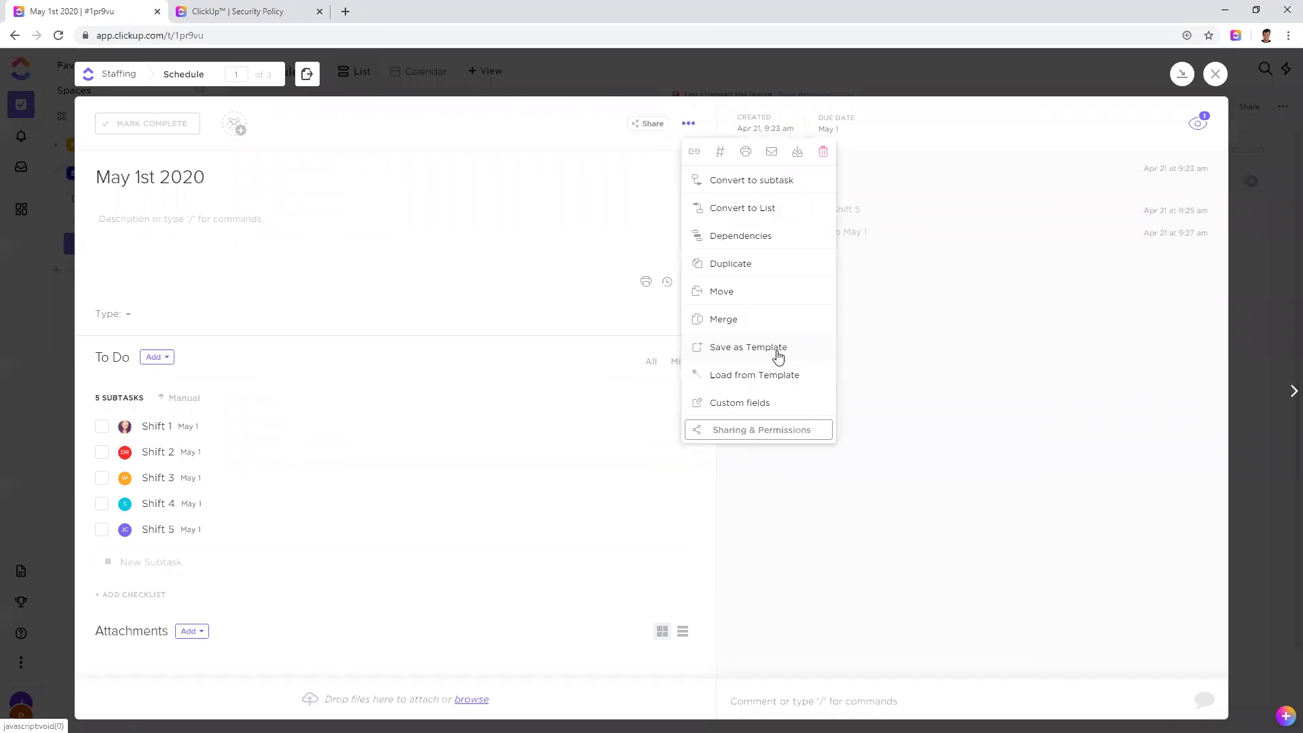
{"action": "left_click", "coordinate": [776, 353]}
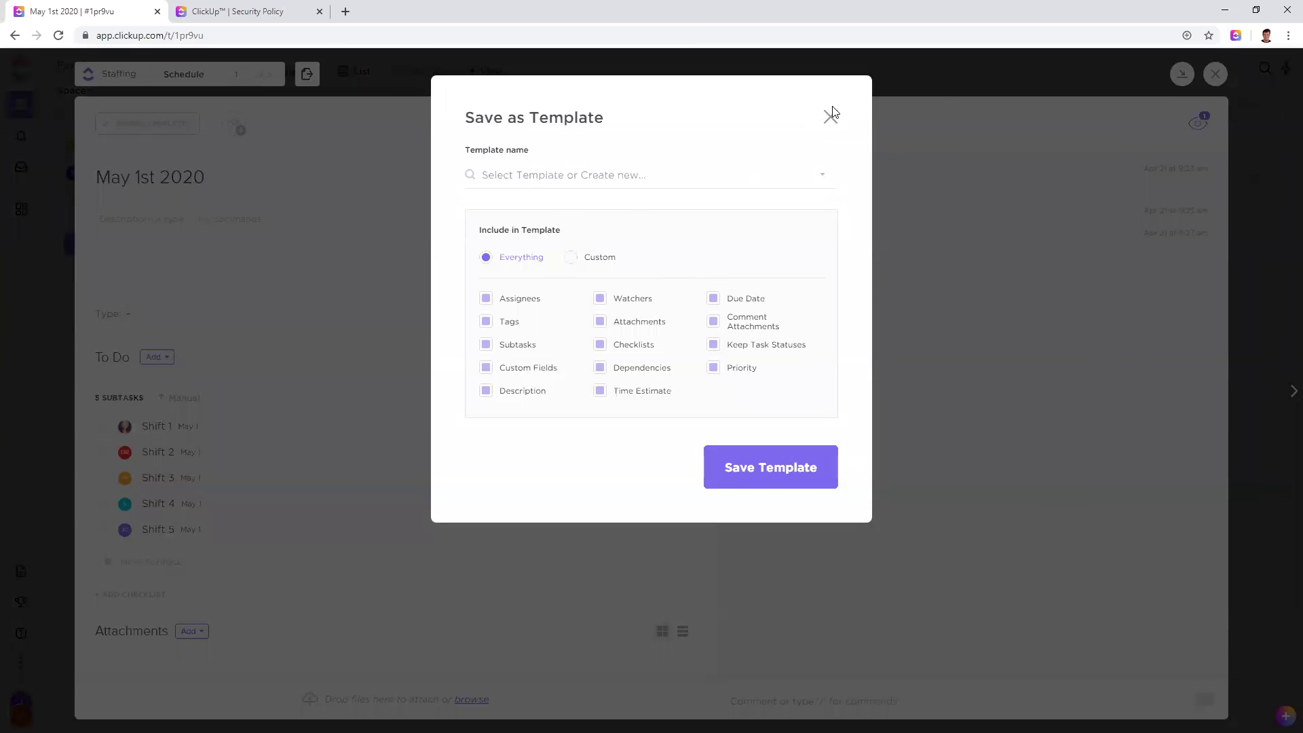
{"action": "left_click", "coordinate": [665, 183]}
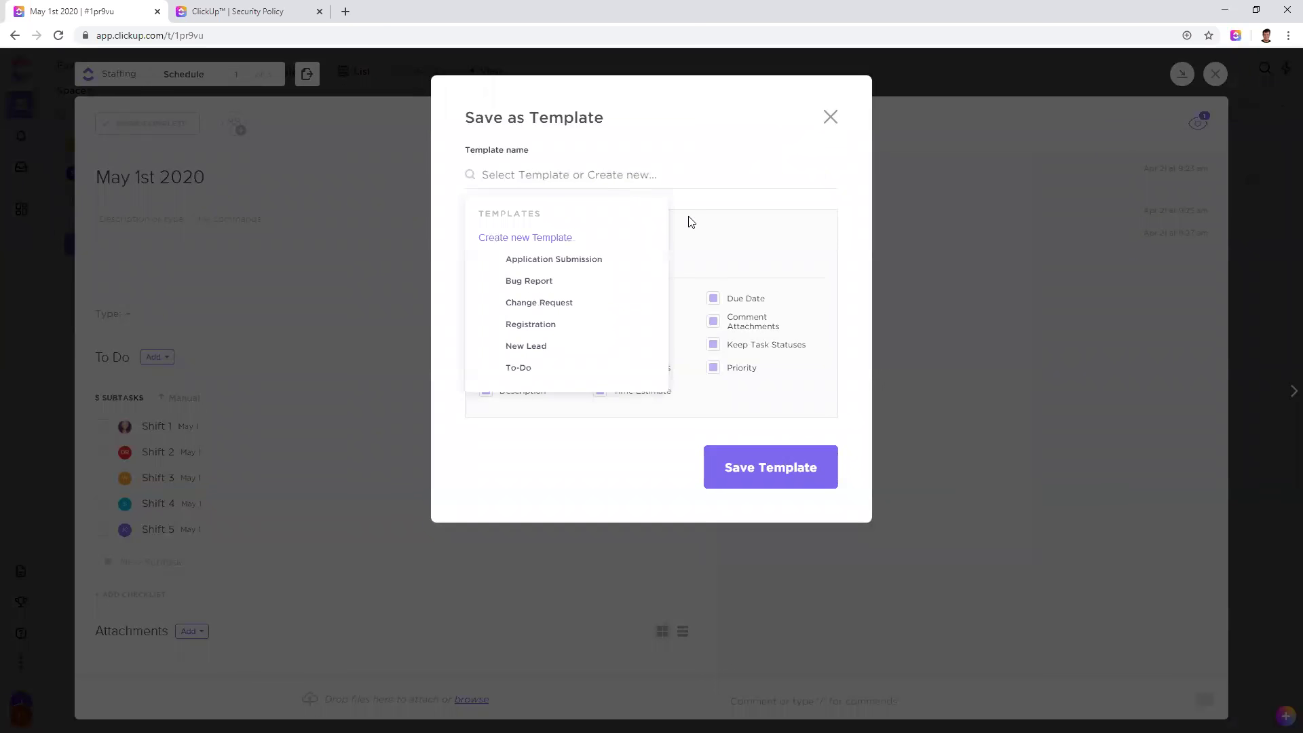
{"action": "type", "text": "Schedule Day"}
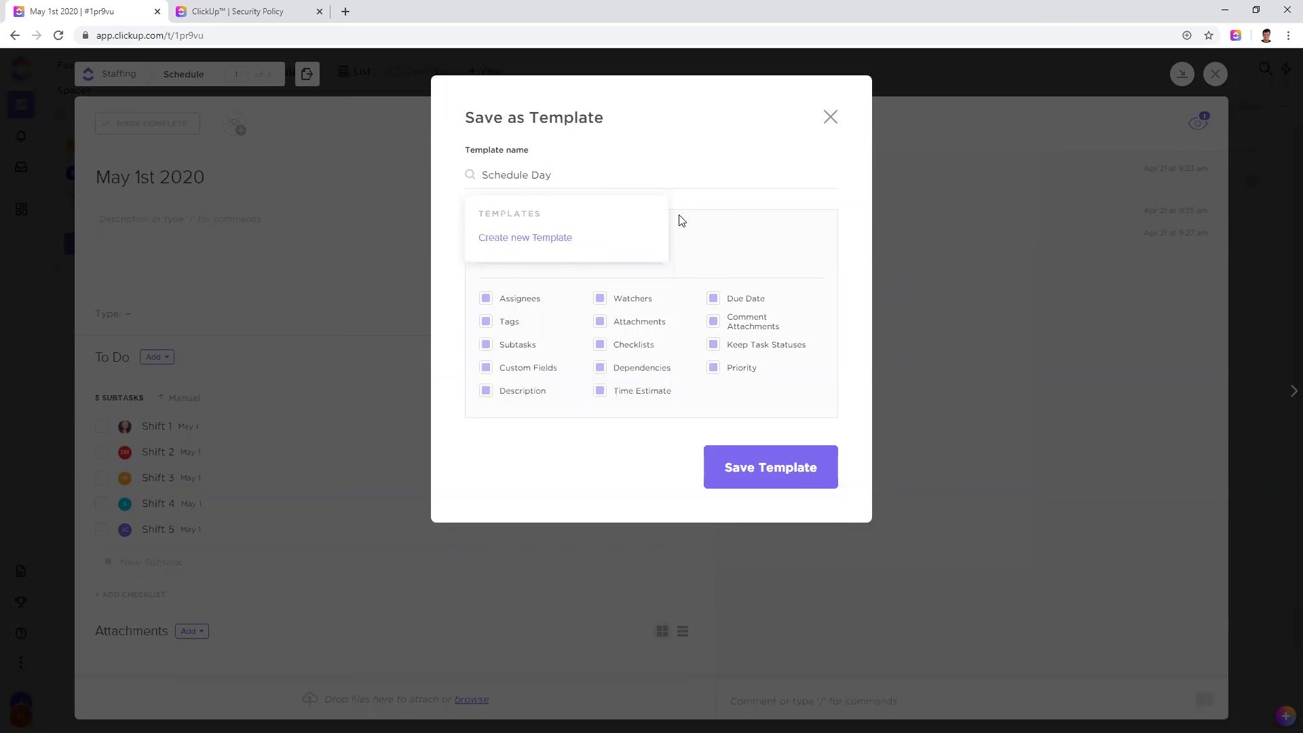
{"action": "left_click", "coordinate": [556, 265]}
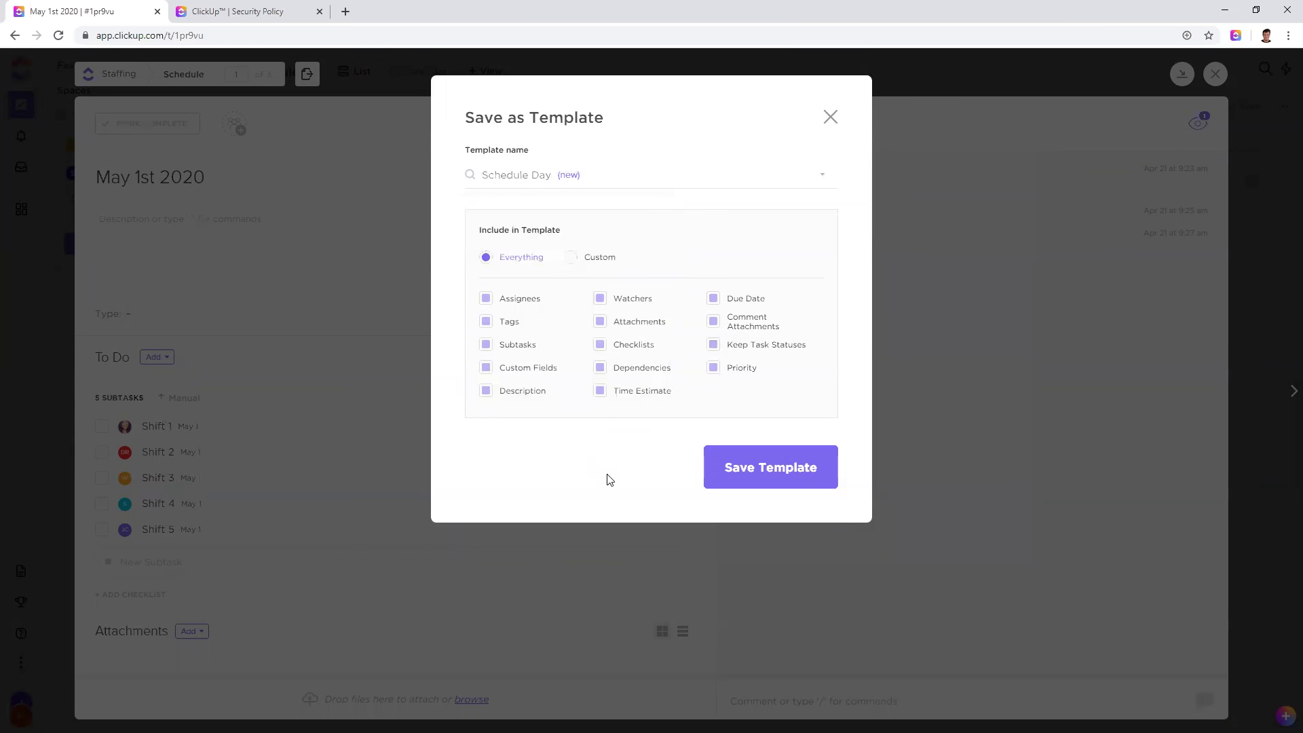
{"action": "left_click", "coordinate": [720, 480]}
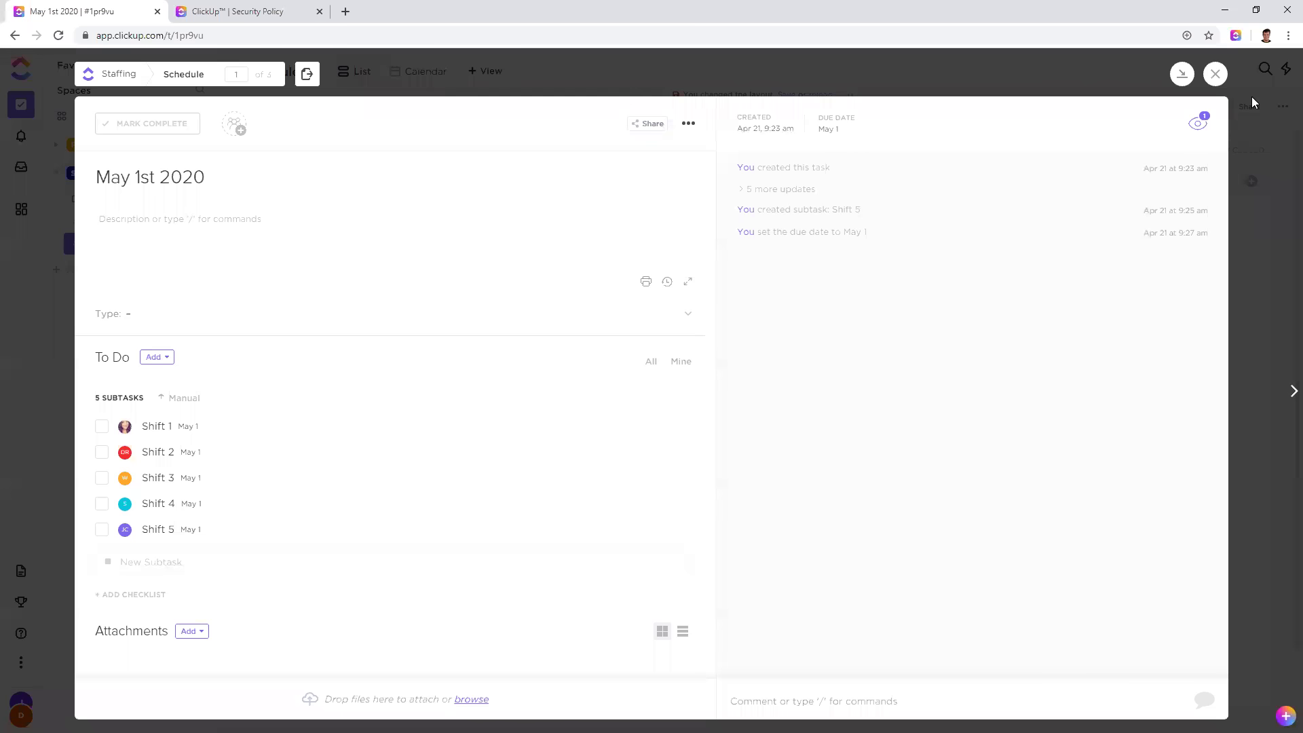
Step: Create a task named May 4th 2020 in the Schedule list from the Schedule Day template
{"action": "left_click", "coordinate": [1215, 74]}
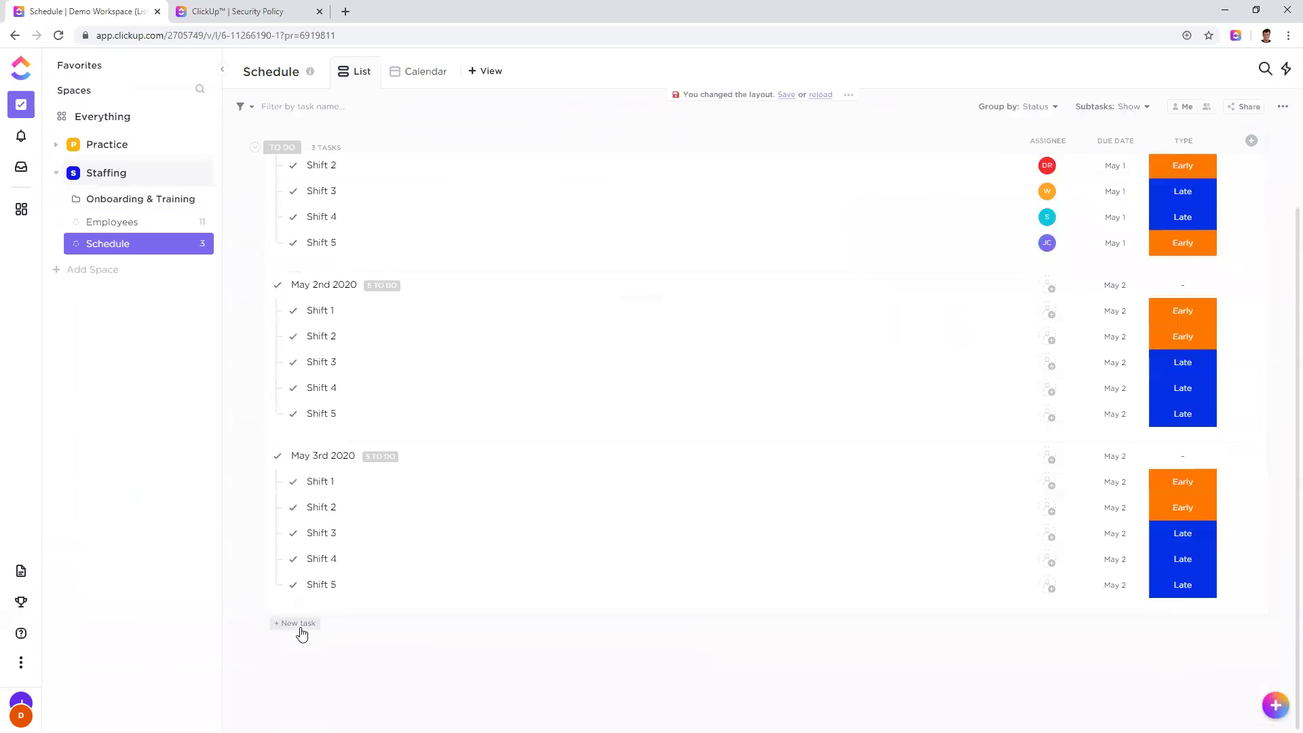
{"action": "left_click", "coordinate": [298, 624]}
{"action": "left_click", "coordinate": [1089, 685]}
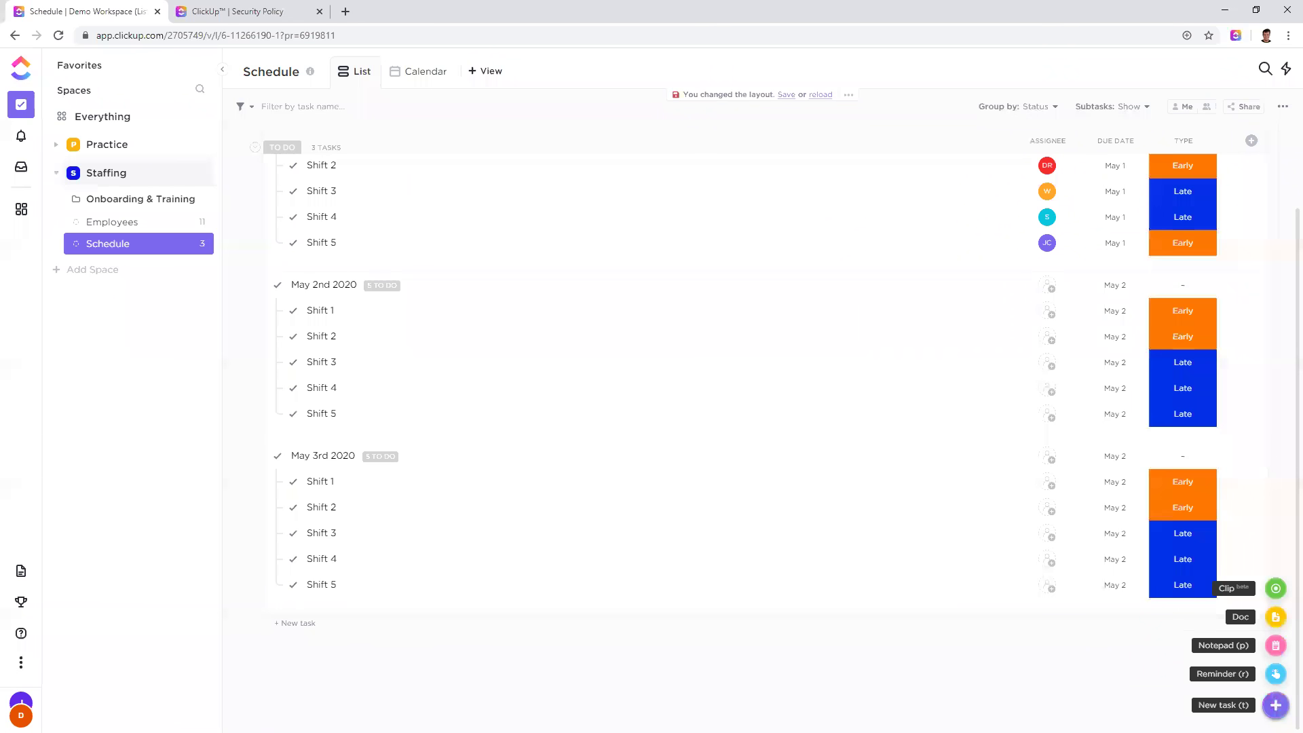
{"action": "left_click", "coordinate": [1275, 705]}
{"action": "left_click", "coordinate": [924, 666]}
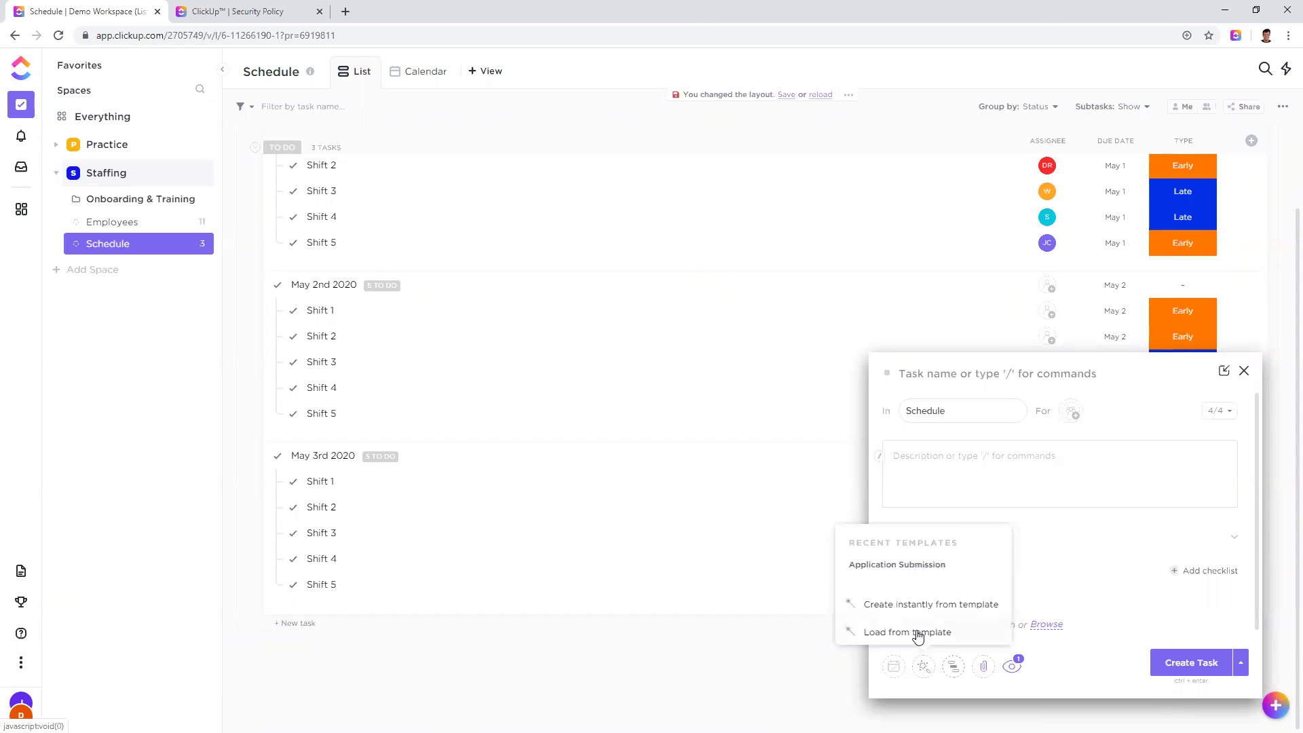
{"action": "left_click", "coordinate": [918, 634]}
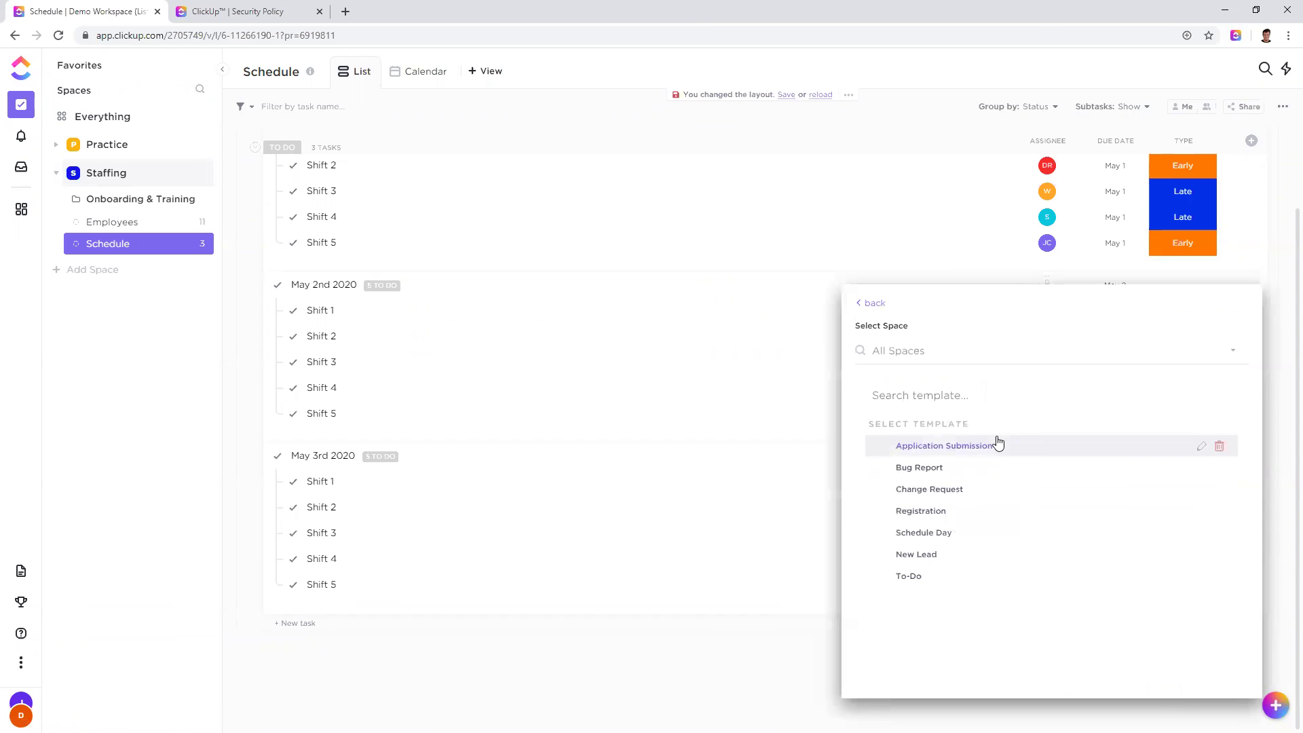
{"action": "left_click", "coordinate": [942, 533]}
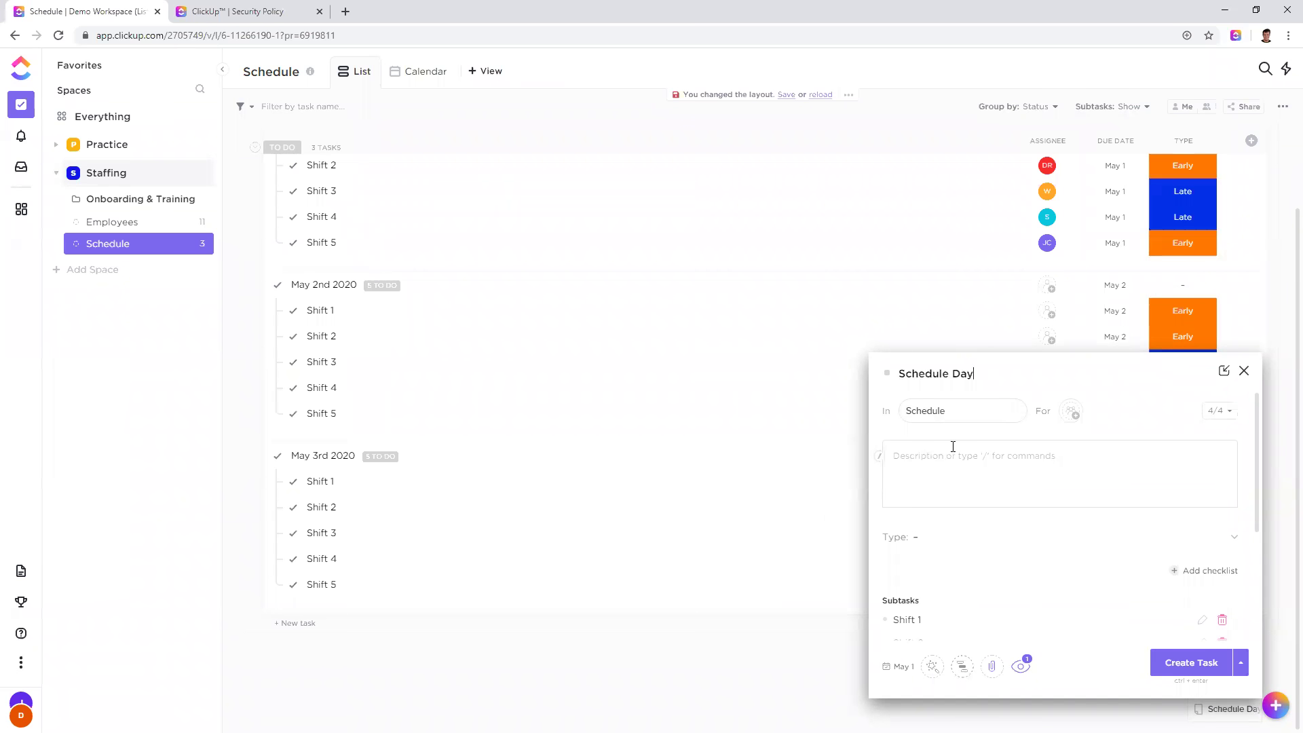
{"action": "left_click_drag", "start_coordinate": [975, 374], "coordinate": [850, 376]}
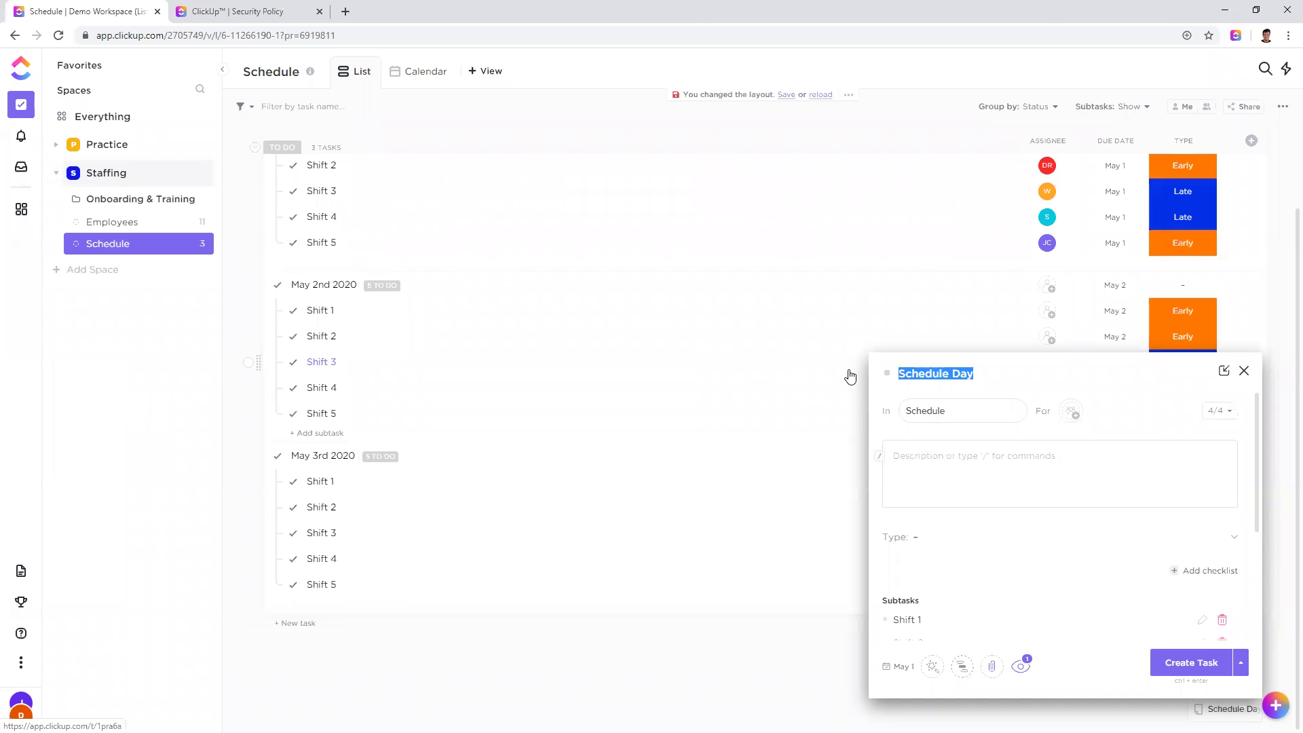
{"action": "type", "text": "May 4th 2020"}
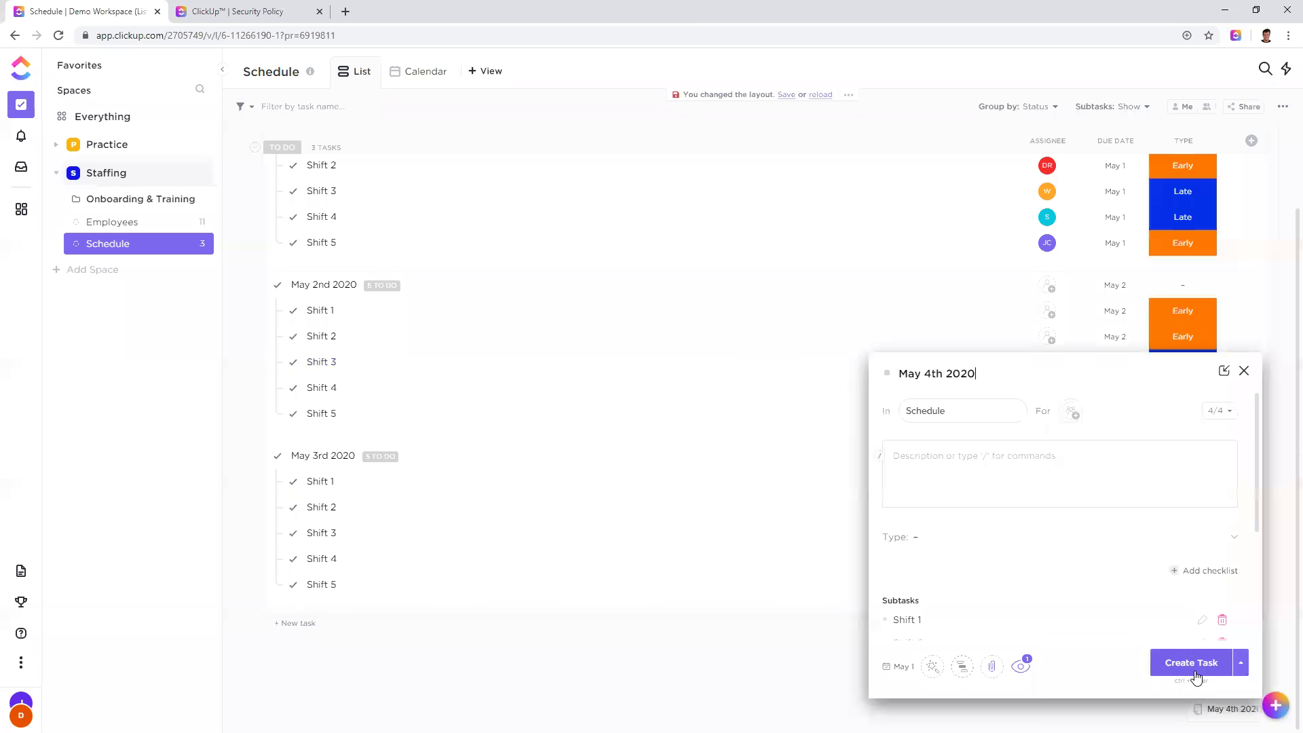
{"action": "left_click", "coordinate": [1194, 672]}
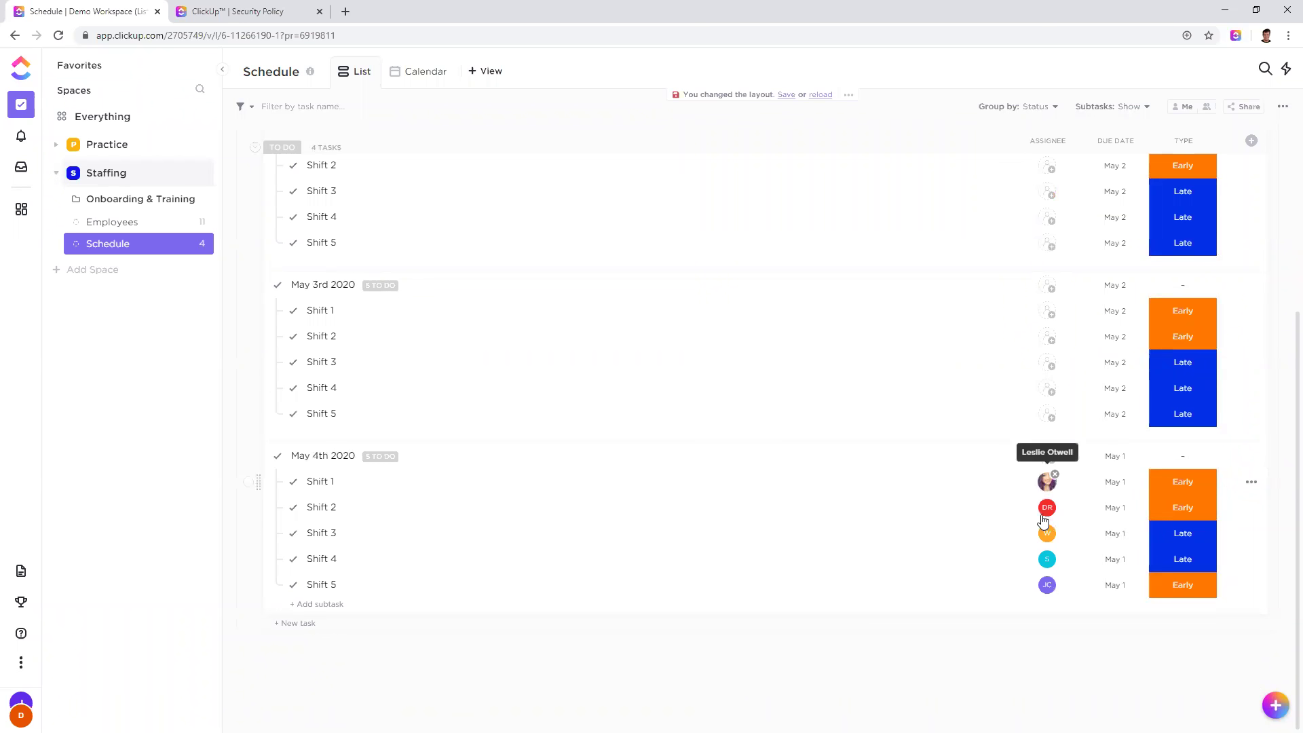
Step: Remove the assignees from all five shifts under May 4th 2020
{"action": "left_click", "coordinate": [1055, 474]}
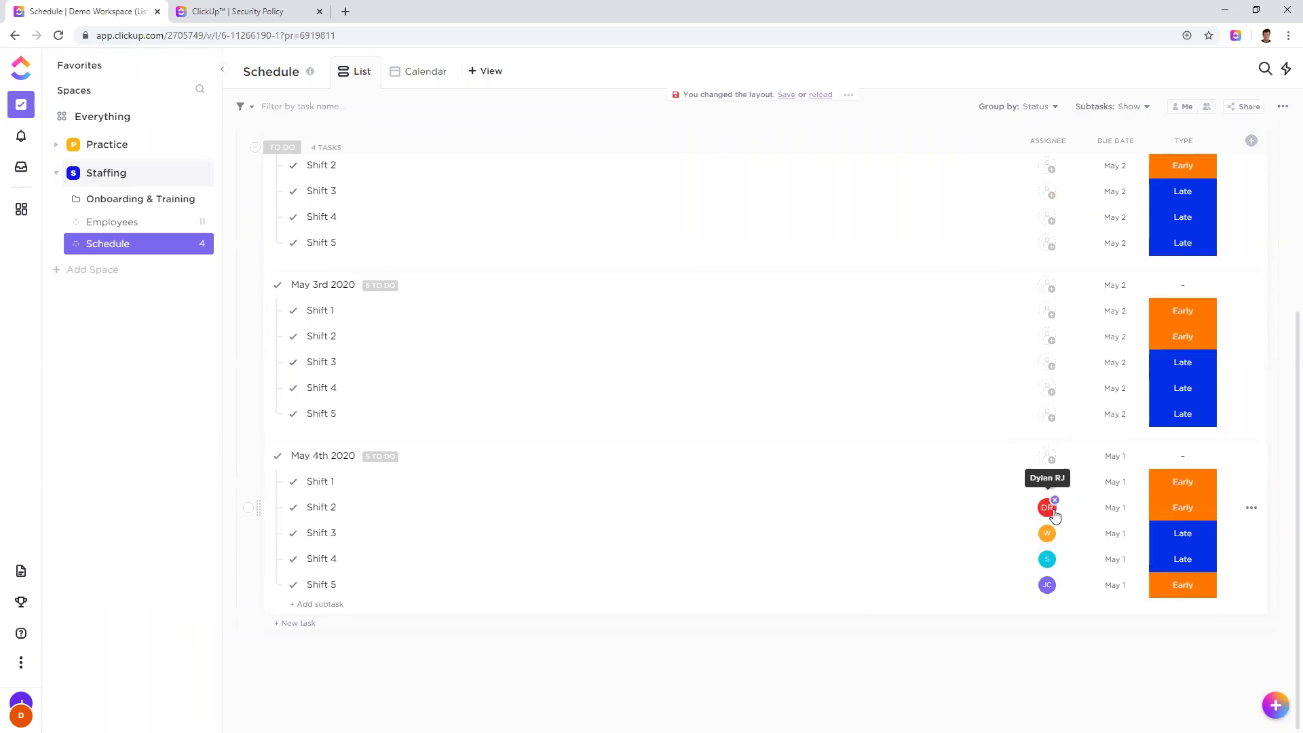
{"action": "left_click", "coordinate": [1055, 500]}
{"action": "left_click", "coordinate": [1055, 525]}
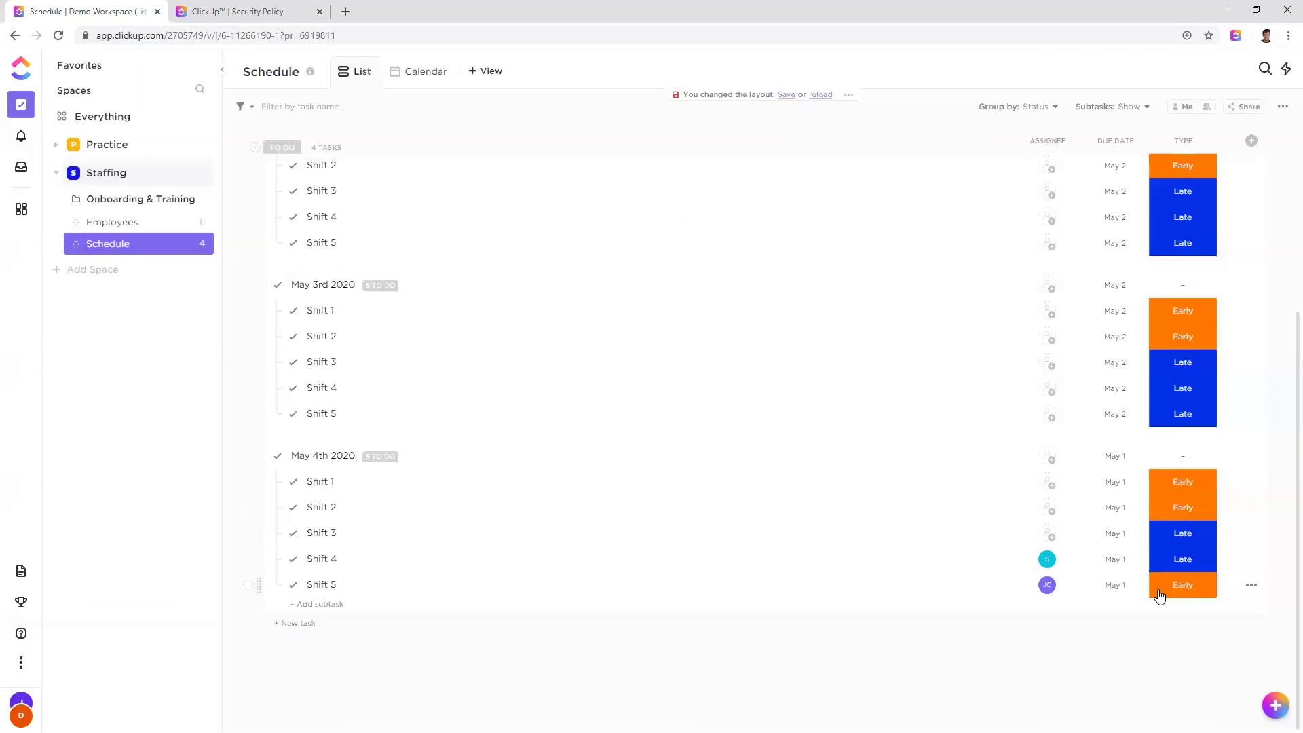
{"action": "left_click", "coordinate": [1055, 552]}
{"action": "left_click", "coordinate": [1055, 577]}
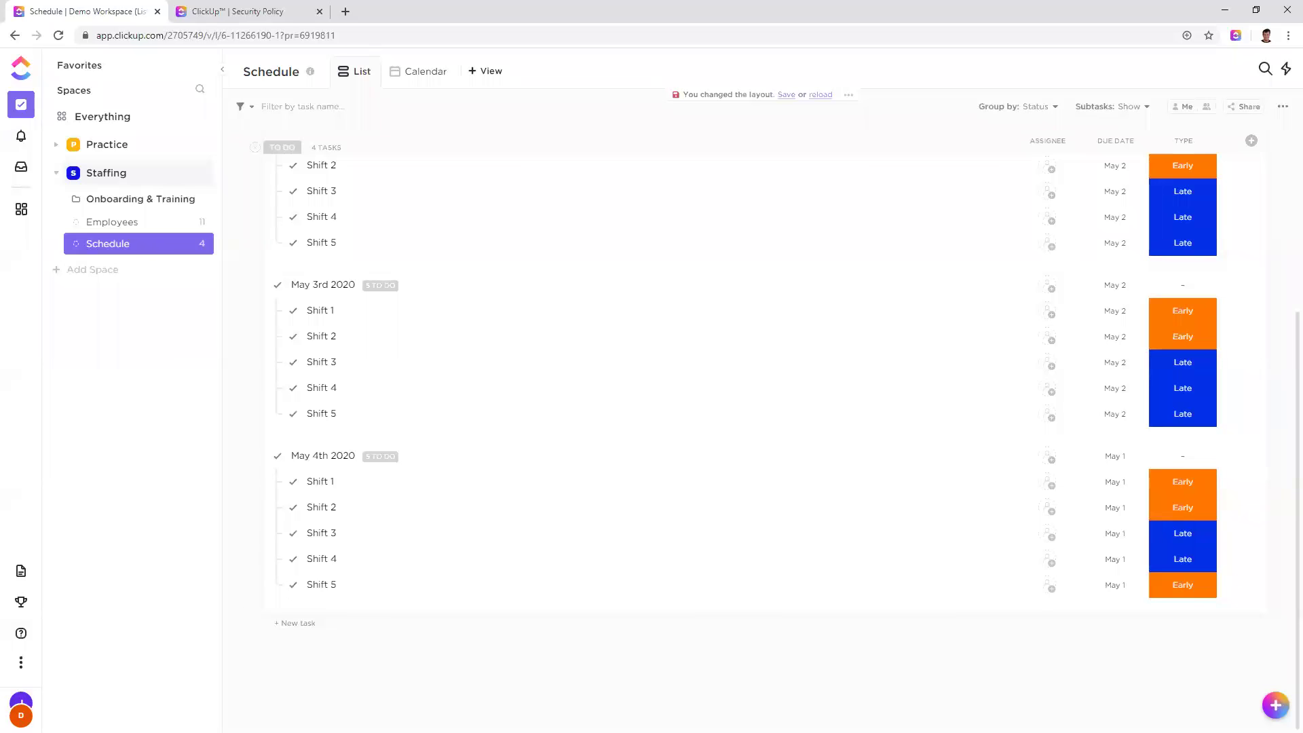
Step: Look through the Schedule calendar for the shifts in the weeks of Apr 27 - May 1 and May 4 - 8
{"action": "scroll", "coordinate": [678, 485], "scroll_direction": "up", "scroll_amount": 4}
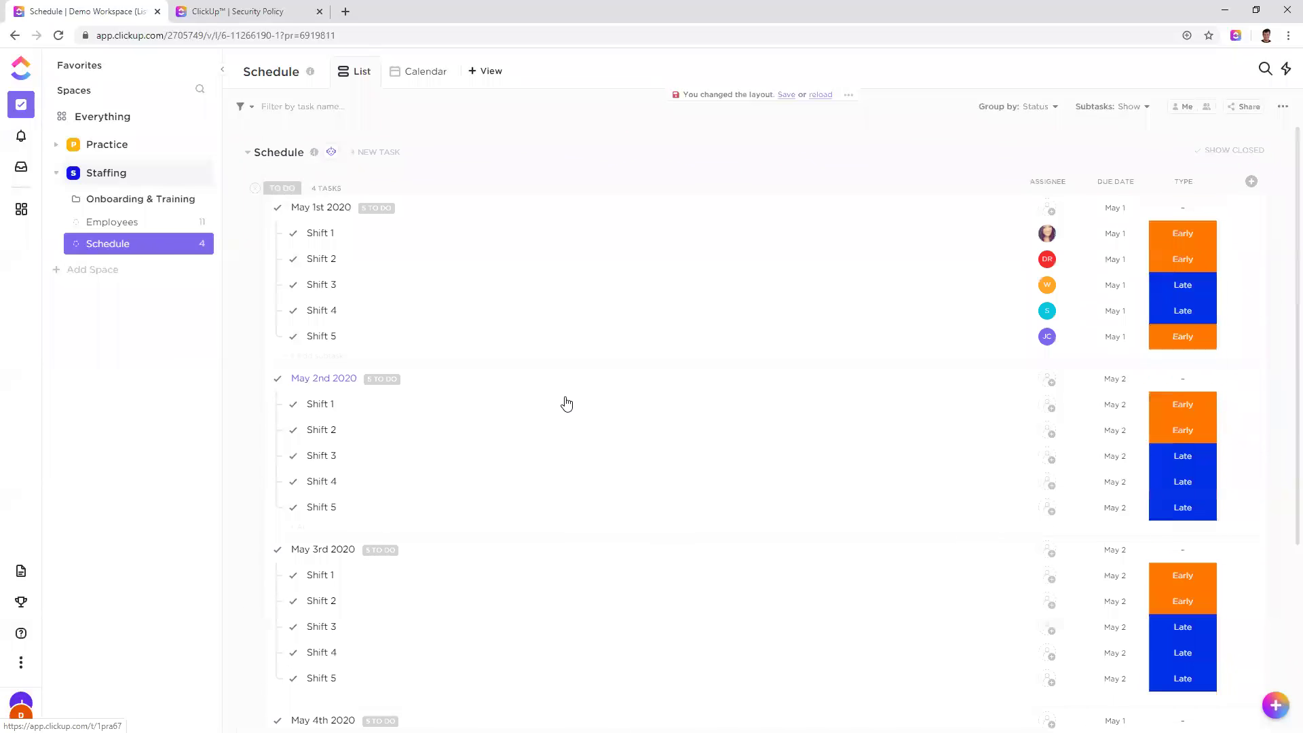
{"action": "left_click", "coordinate": [415, 73]}
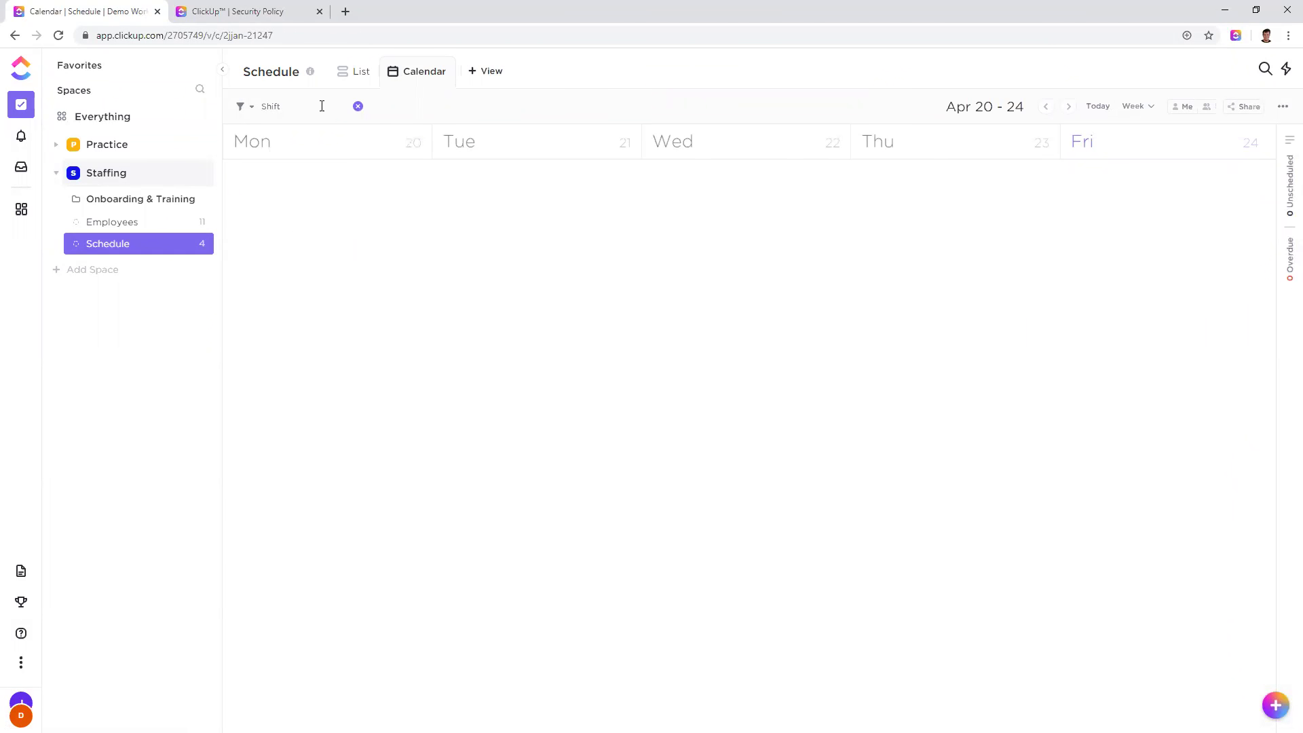
{"action": "left_click_drag", "start_coordinate": [263, 105], "coordinate": [299, 97]}
{"action": "left_click", "coordinate": [350, 72]}
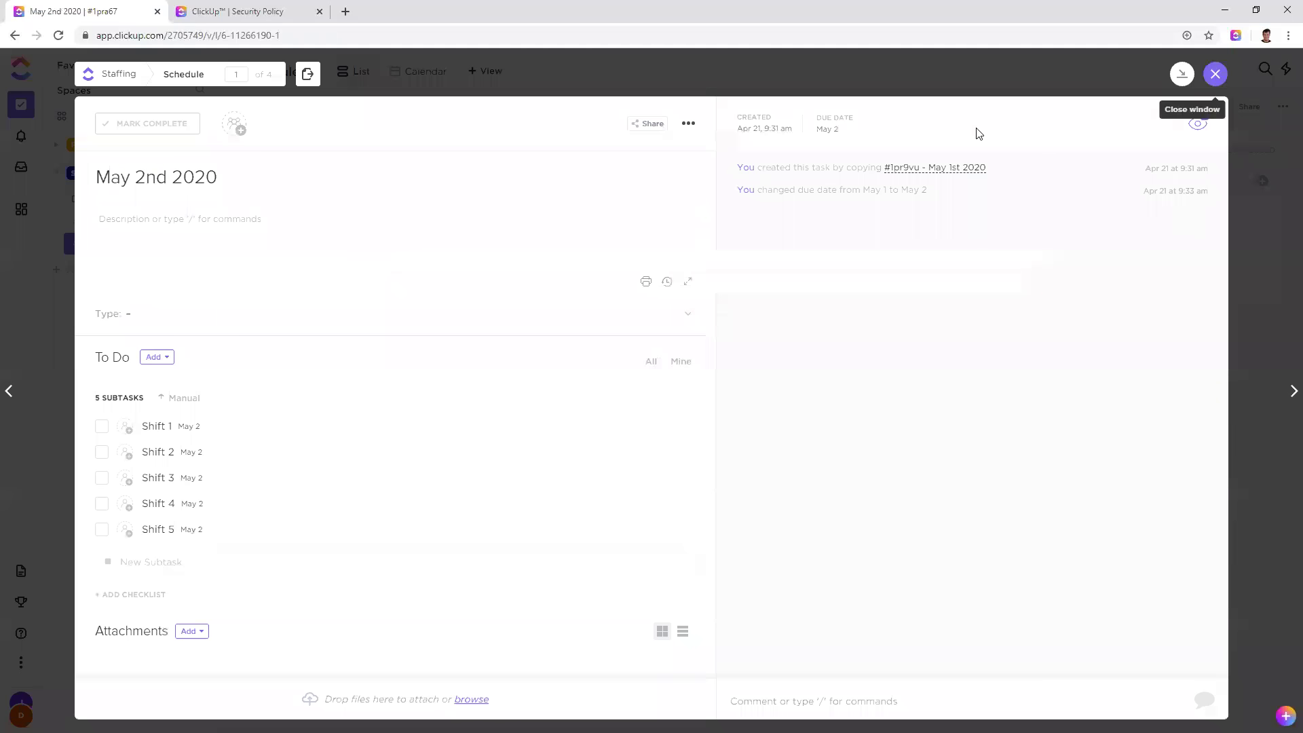
{"action": "left_click", "coordinate": [1214, 74]}
{"action": "left_click", "coordinate": [425, 72]}
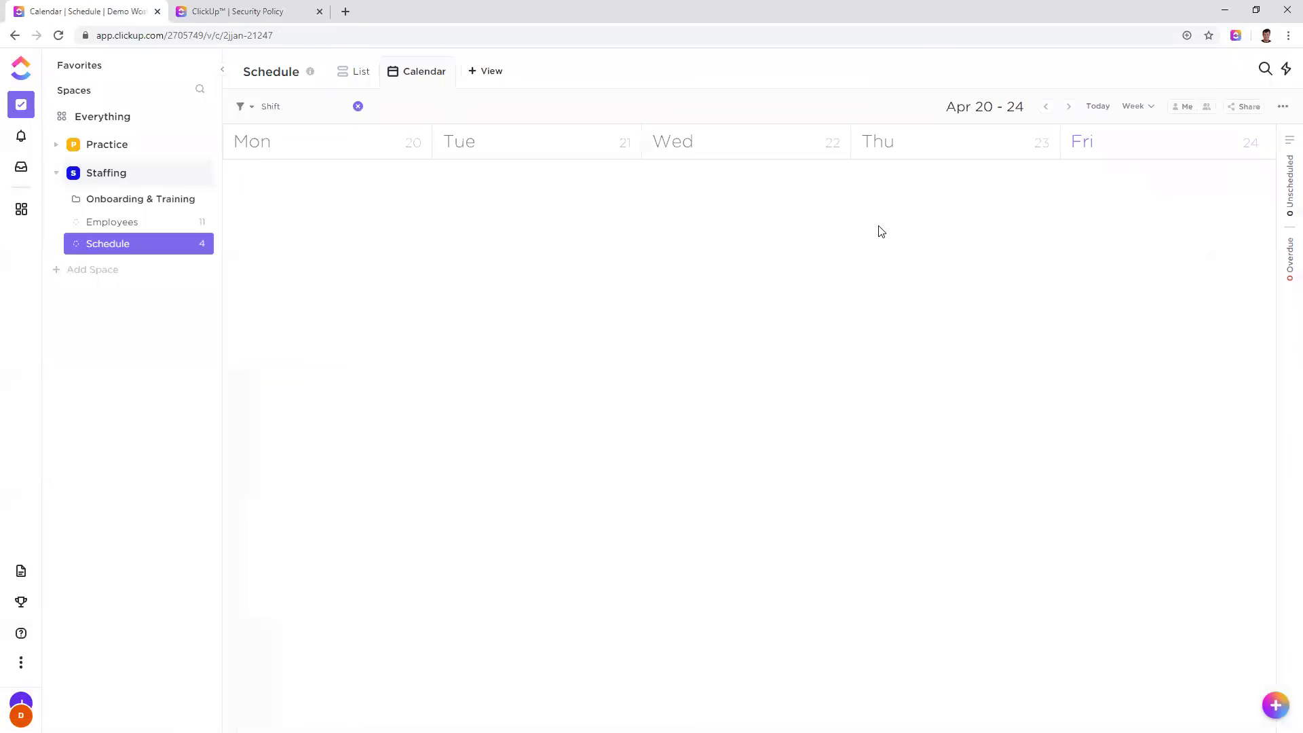
{"action": "left_click", "coordinate": [1070, 107]}
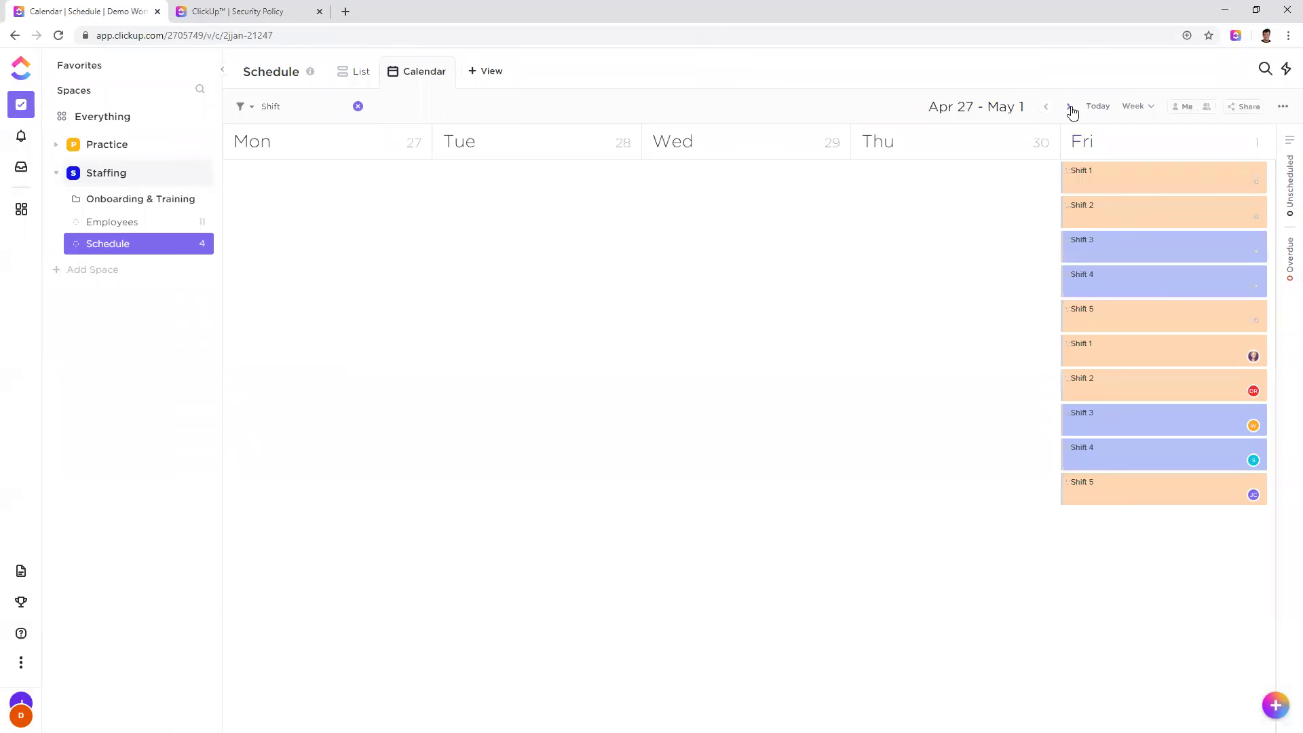
{"action": "left_click", "coordinate": [1070, 107]}
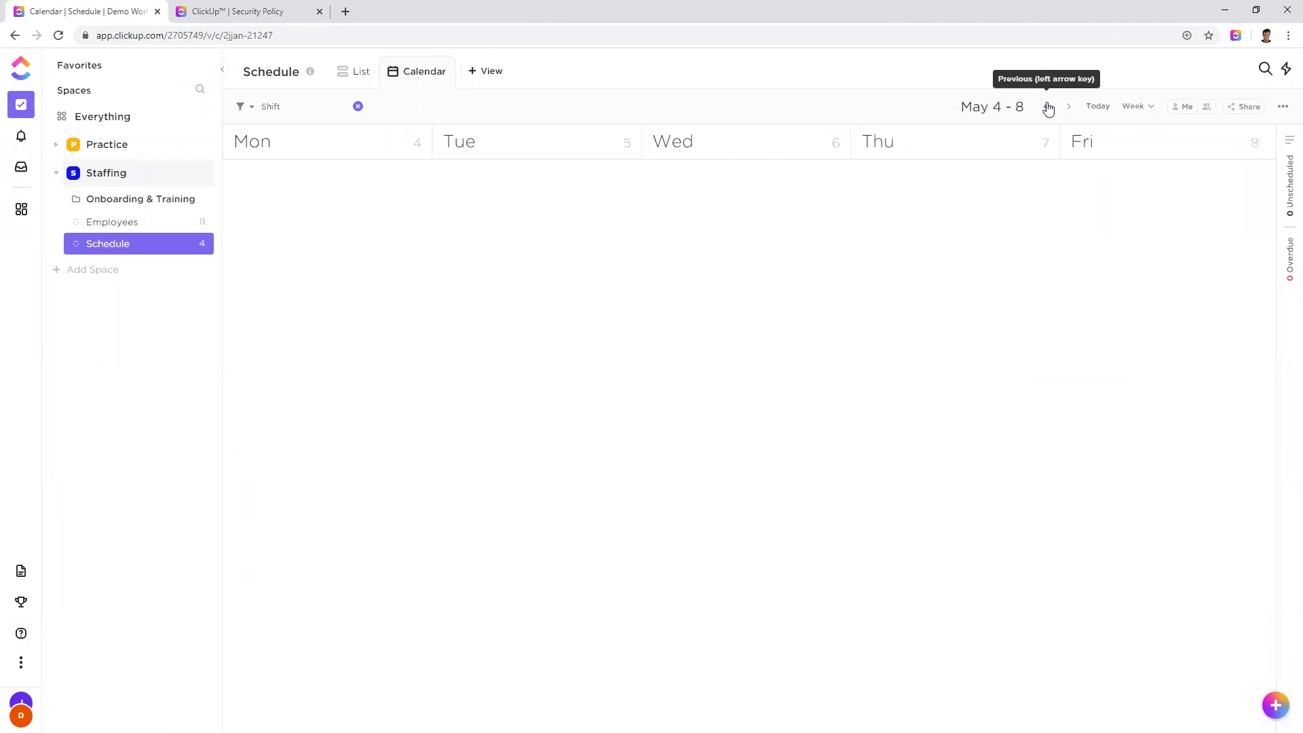
{"action": "left_click", "coordinate": [1045, 107]}
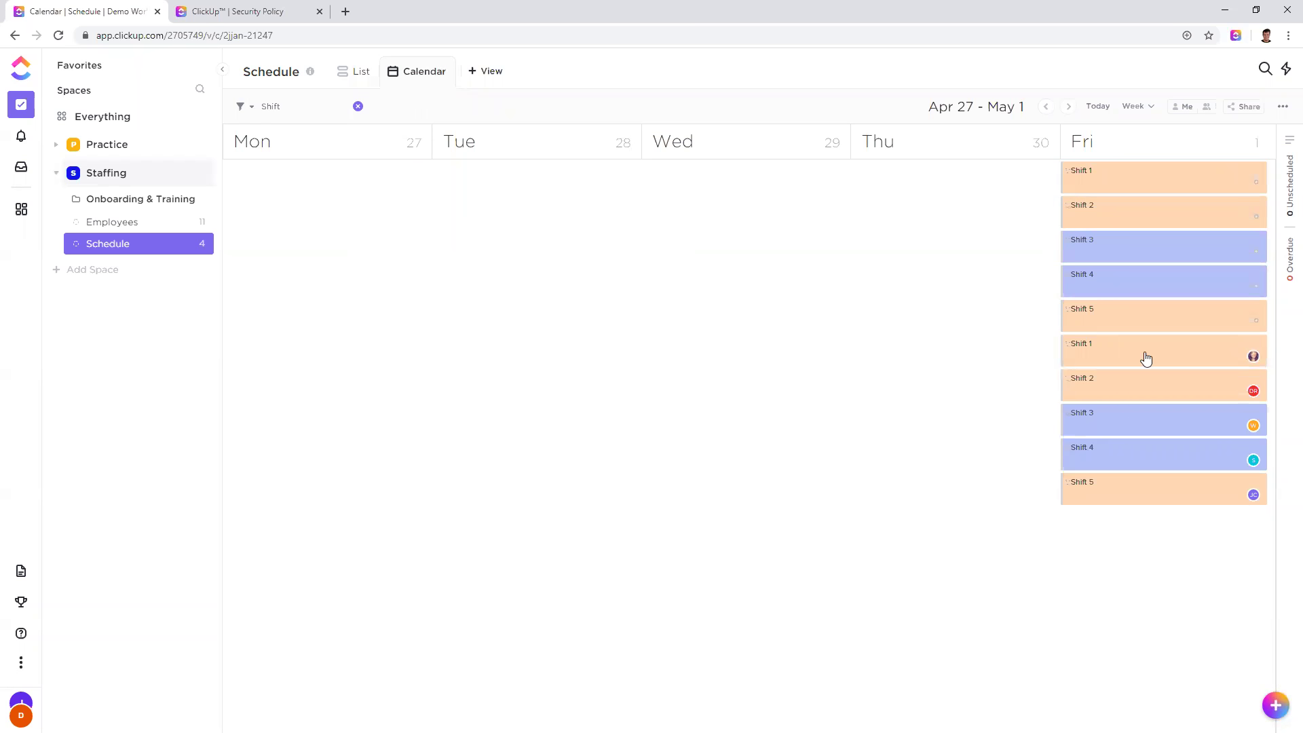
Step: Show the subtasks expanded in the Schedule list view and save that layout for everyone
{"action": "left_click", "coordinate": [358, 73]}
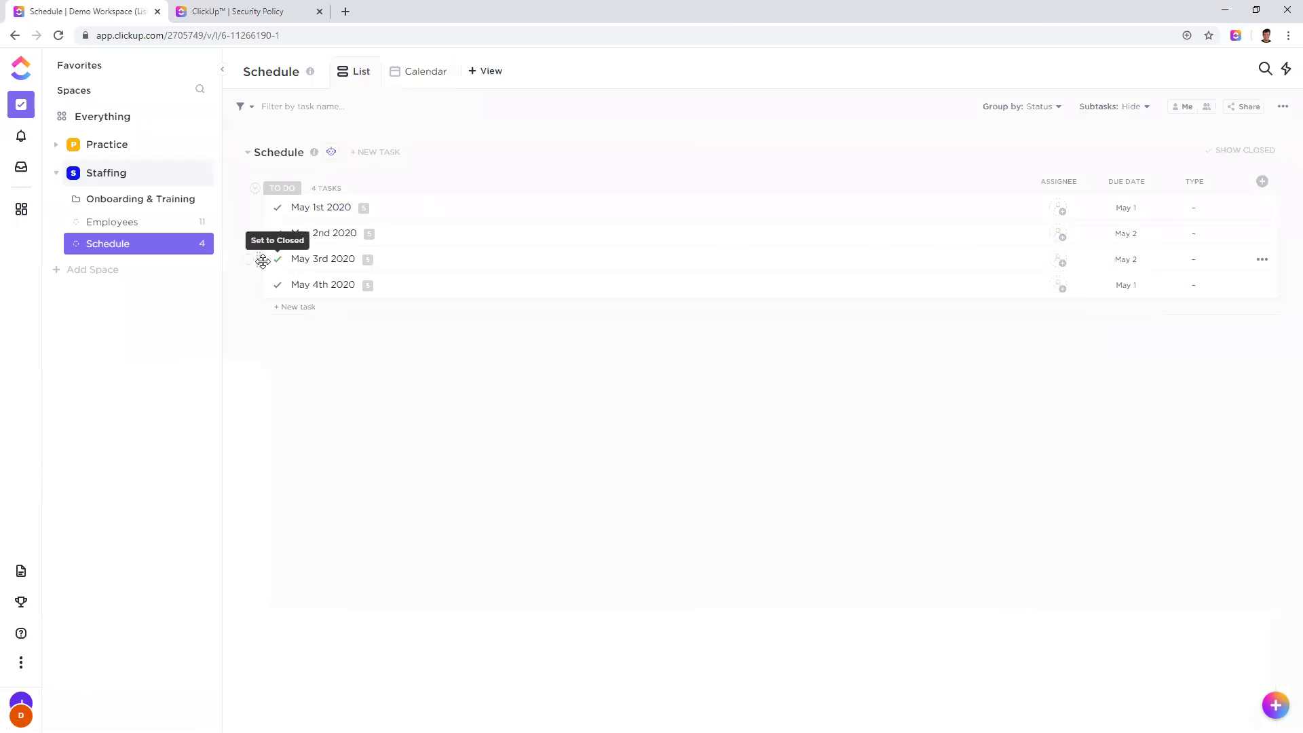
{"action": "left_click", "coordinate": [1137, 110]}
{"action": "left_click", "coordinate": [1108, 171]}
{"action": "left_click", "coordinate": [787, 101]}
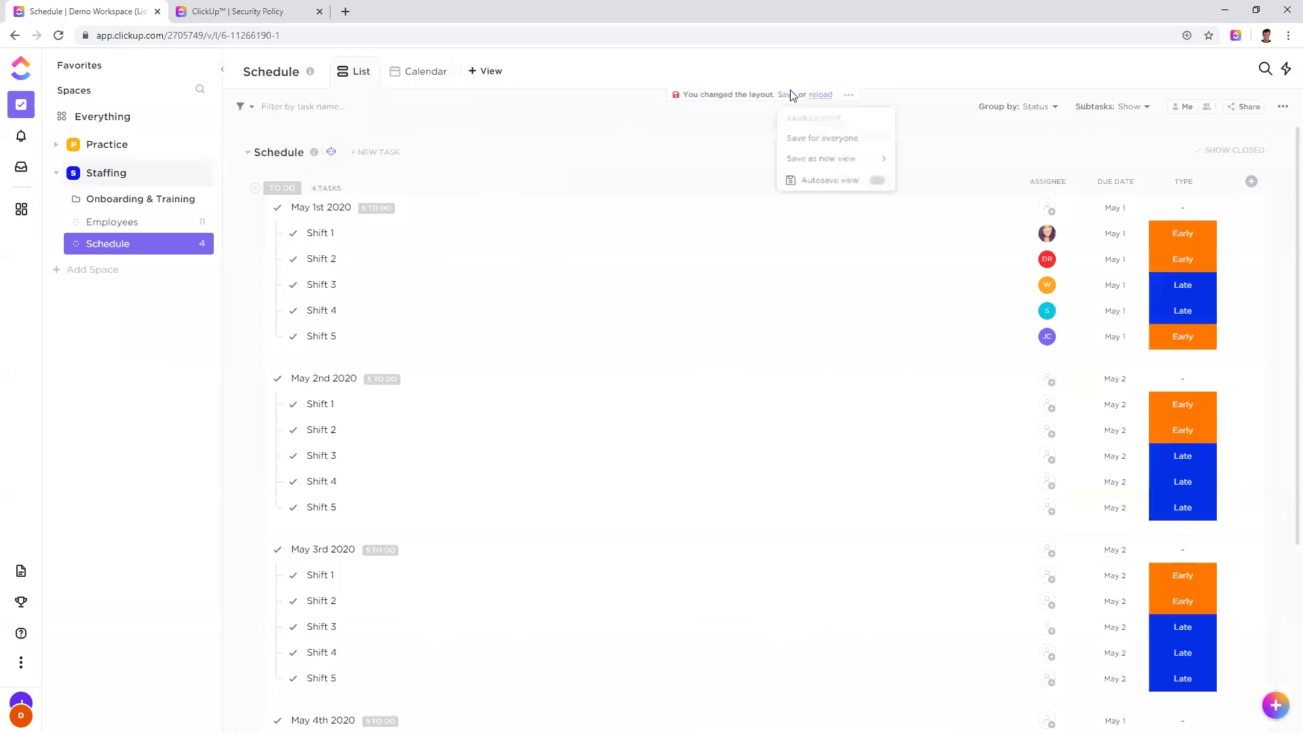
{"action": "left_click", "coordinate": [803, 136]}
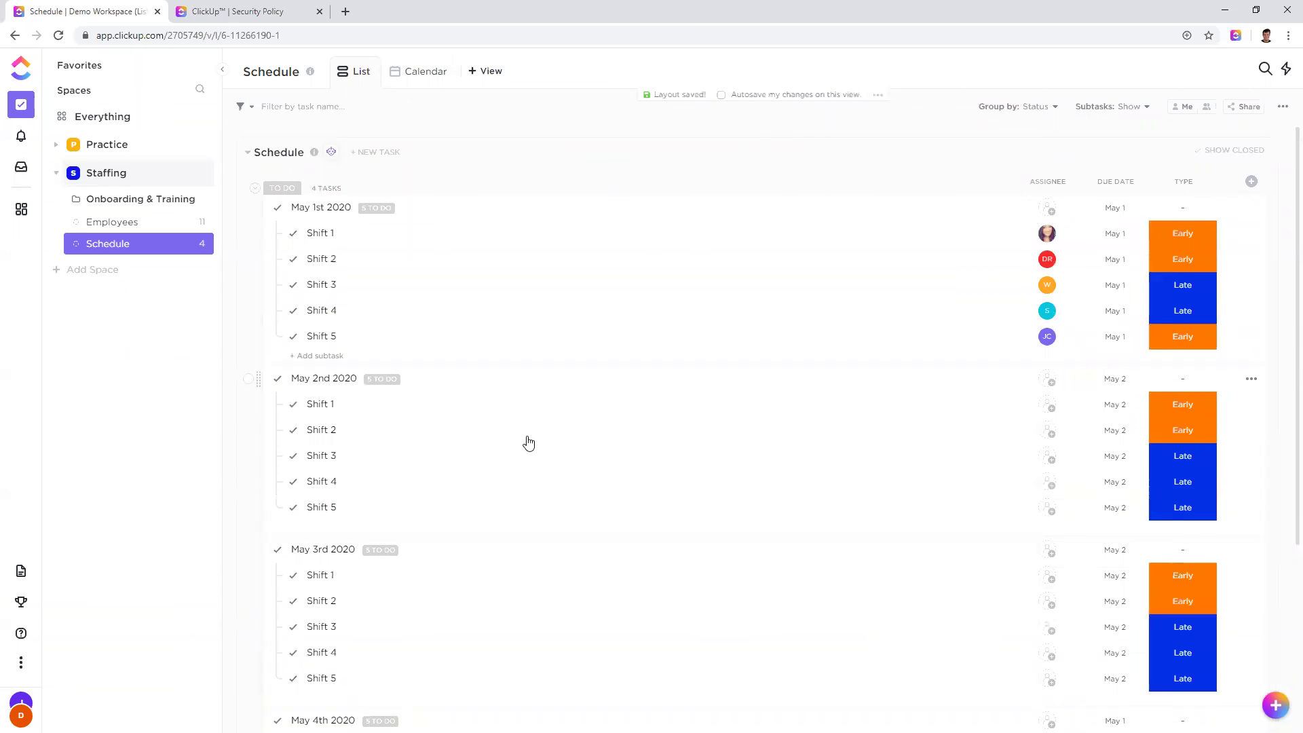
Step: Set the due date of the May 3rd 2020 task and its five shifts to May 3 in bulk
{"action": "scroll", "coordinate": [407, 413], "scroll_direction": "down", "scroll_amount": 1}
{"action": "scroll", "coordinate": [305, 401], "scroll_direction": "down", "scroll_amount": 1}
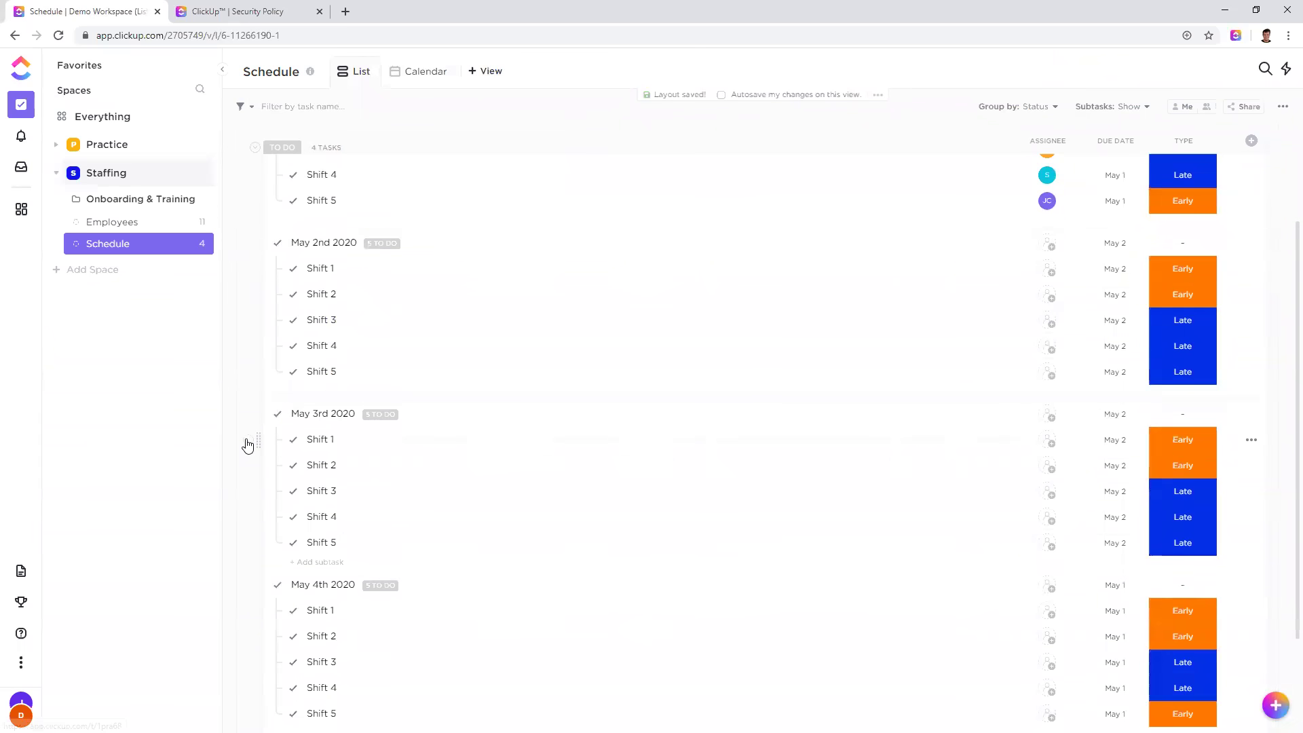
{"action": "left_click", "coordinate": [249, 414]}
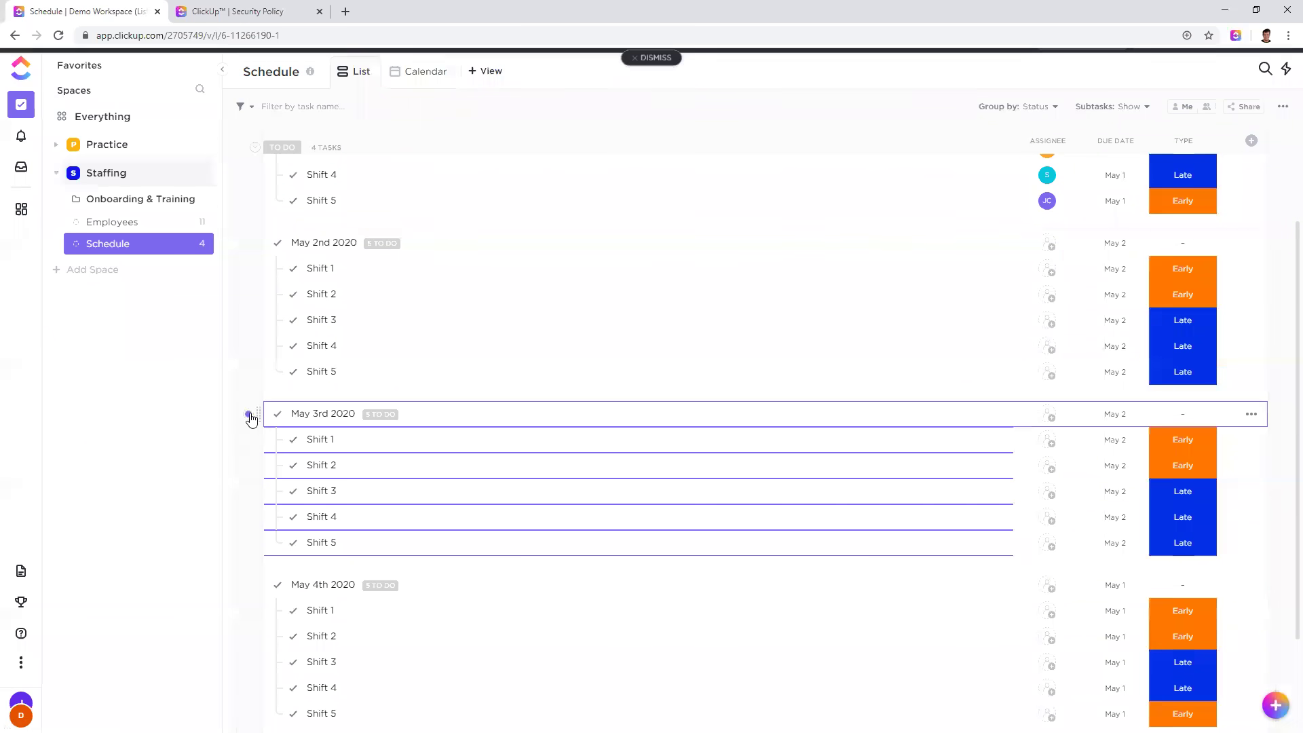
{"action": "left_click", "coordinate": [248, 543], "text": "shift"}
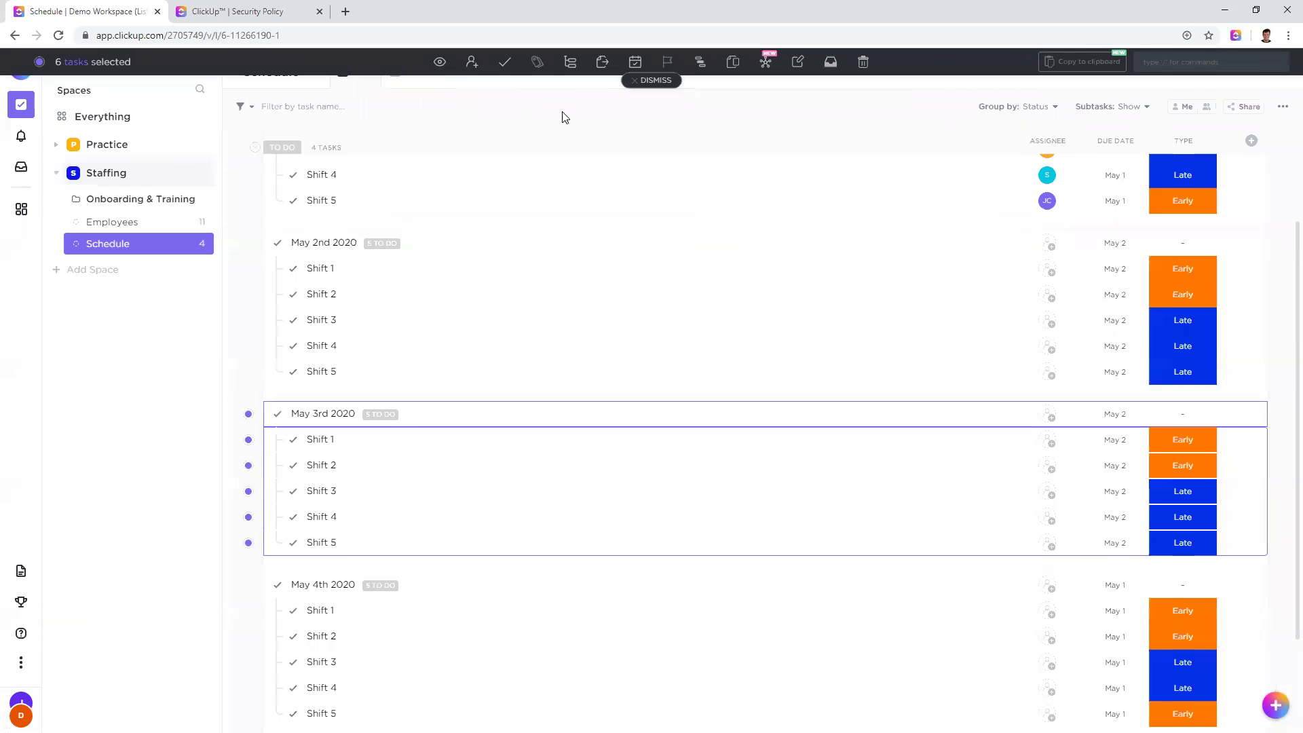
{"action": "left_click", "coordinate": [636, 62]}
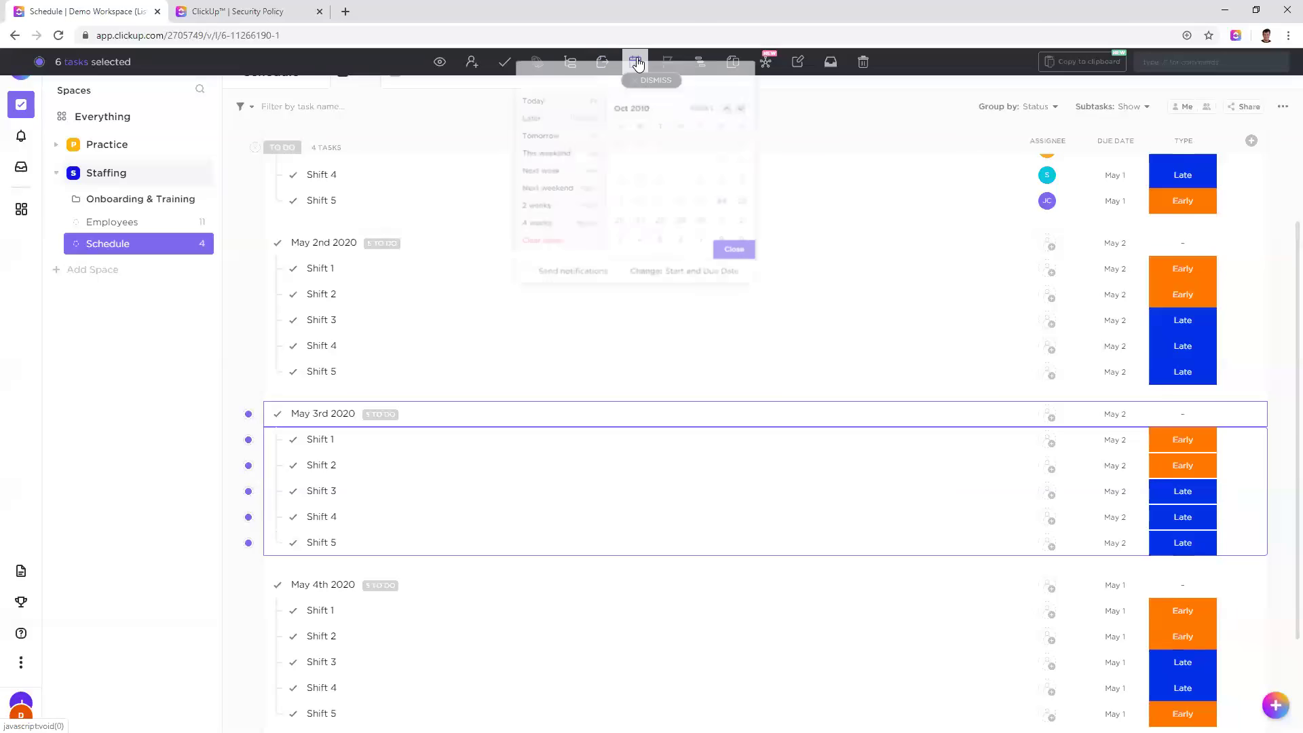
{"action": "left_click", "coordinate": [618, 245]}
{"action": "left_click", "coordinate": [734, 255]}
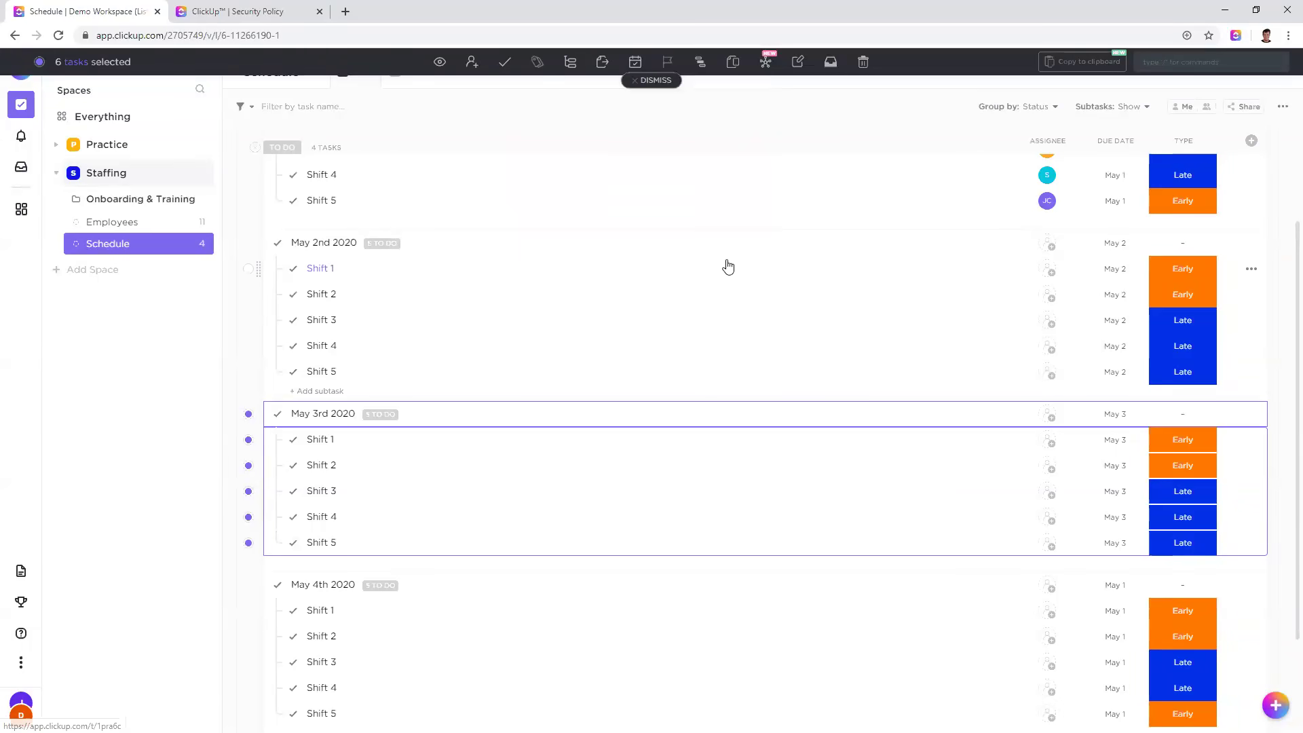
{"action": "left_click", "coordinate": [668, 88]}
Step: Set the due date of the May 4th 2020 task and its five shifts to May 4 in bulk
{"action": "scroll", "coordinate": [405, 355], "scroll_direction": "down", "scroll_amount": 2}
{"action": "left_click", "coordinate": [248, 455]}
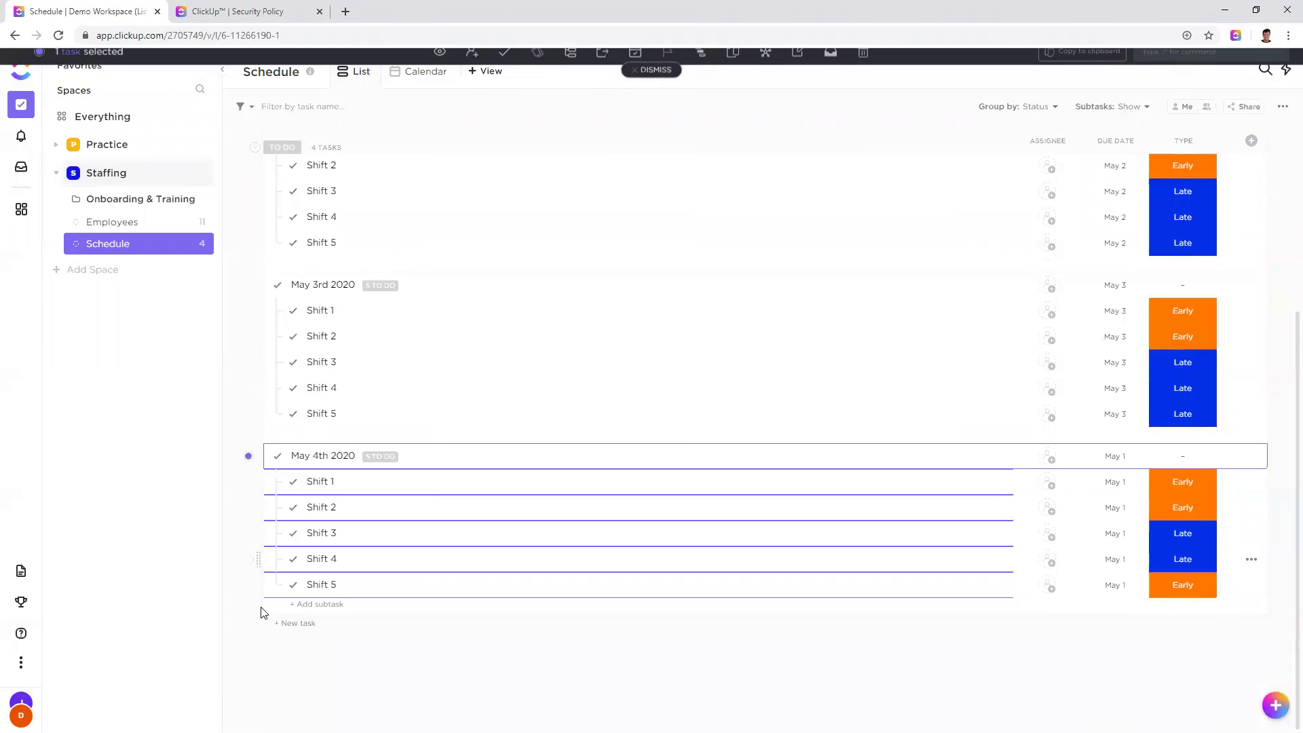
{"action": "left_click", "coordinate": [249, 584], "text": "shift"}
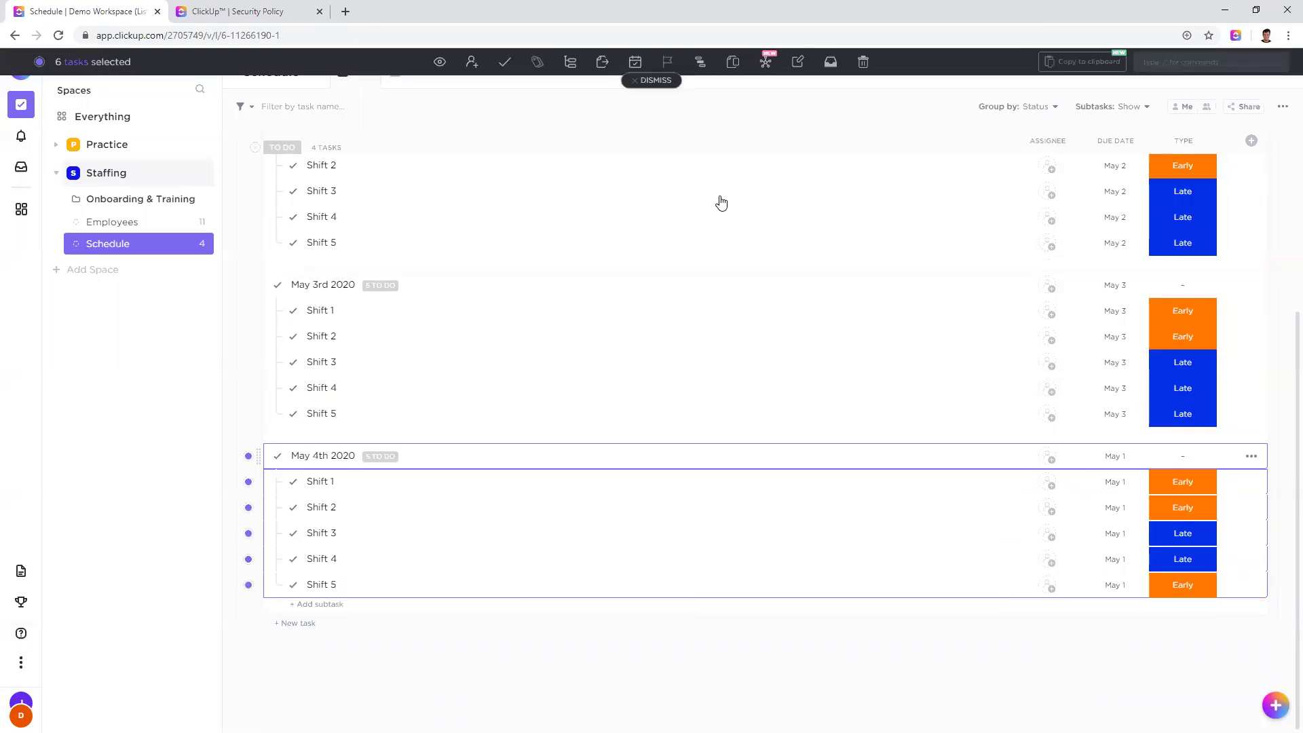
{"action": "left_click", "coordinate": [635, 62]}
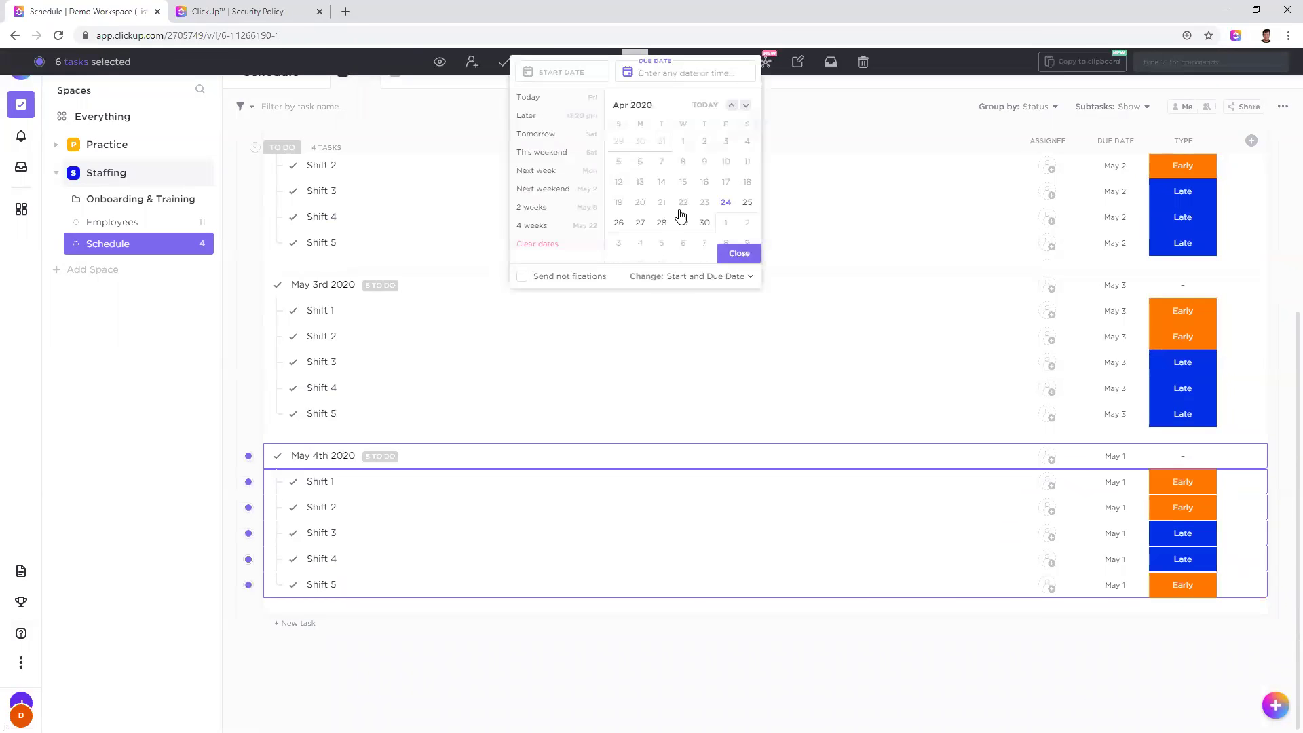
{"action": "left_click", "coordinate": [641, 243]}
{"action": "left_click", "coordinate": [738, 253]}
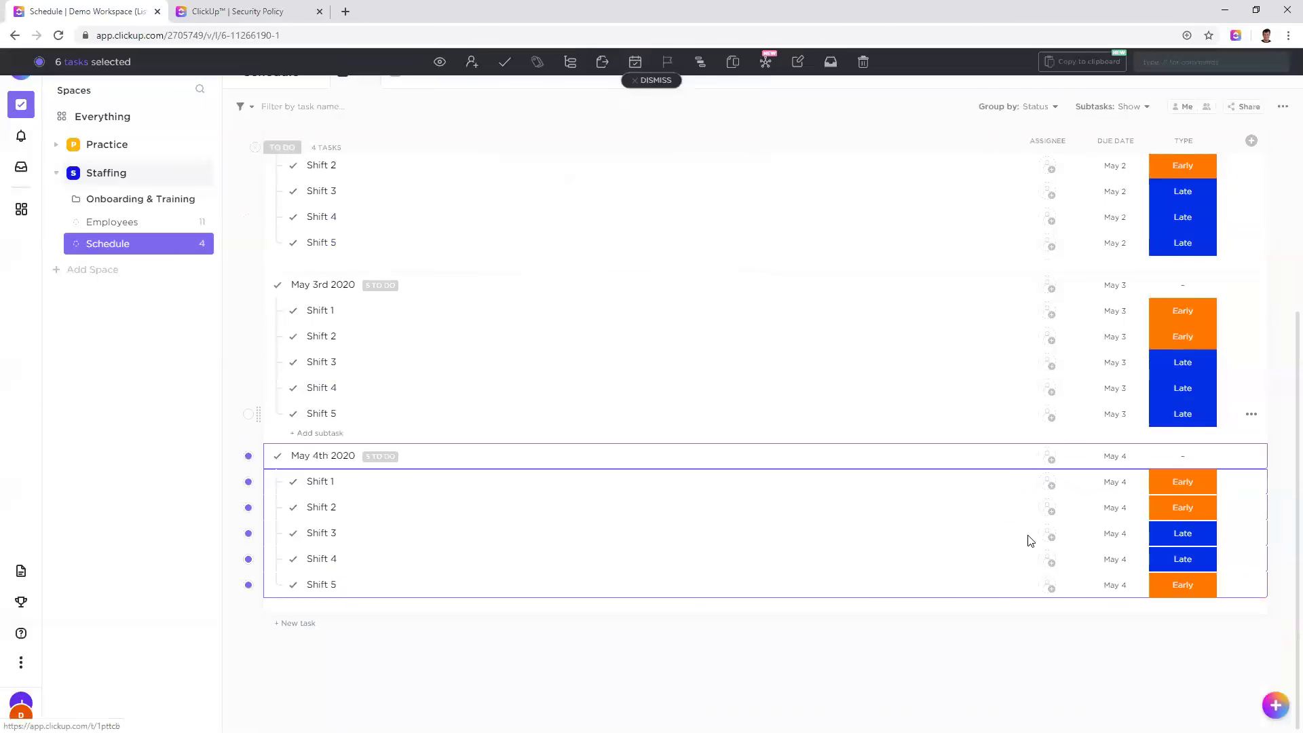
{"action": "left_click", "coordinate": [665, 83]}
Step: Check how the redated shifts fall in the Schedule calendar for Apr 27 - May 1 and May 4 - 8
{"action": "left_click", "coordinate": [433, 80]}
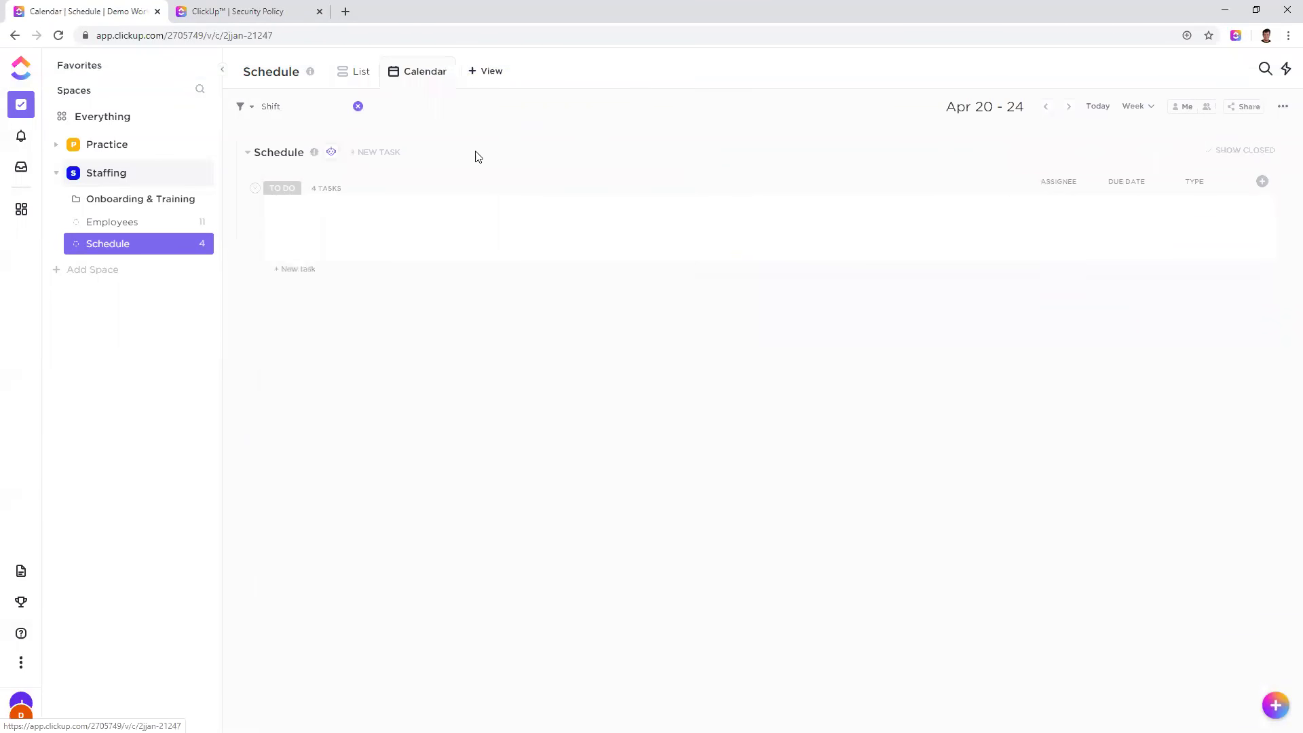
{"action": "left_click", "coordinate": [1068, 109]}
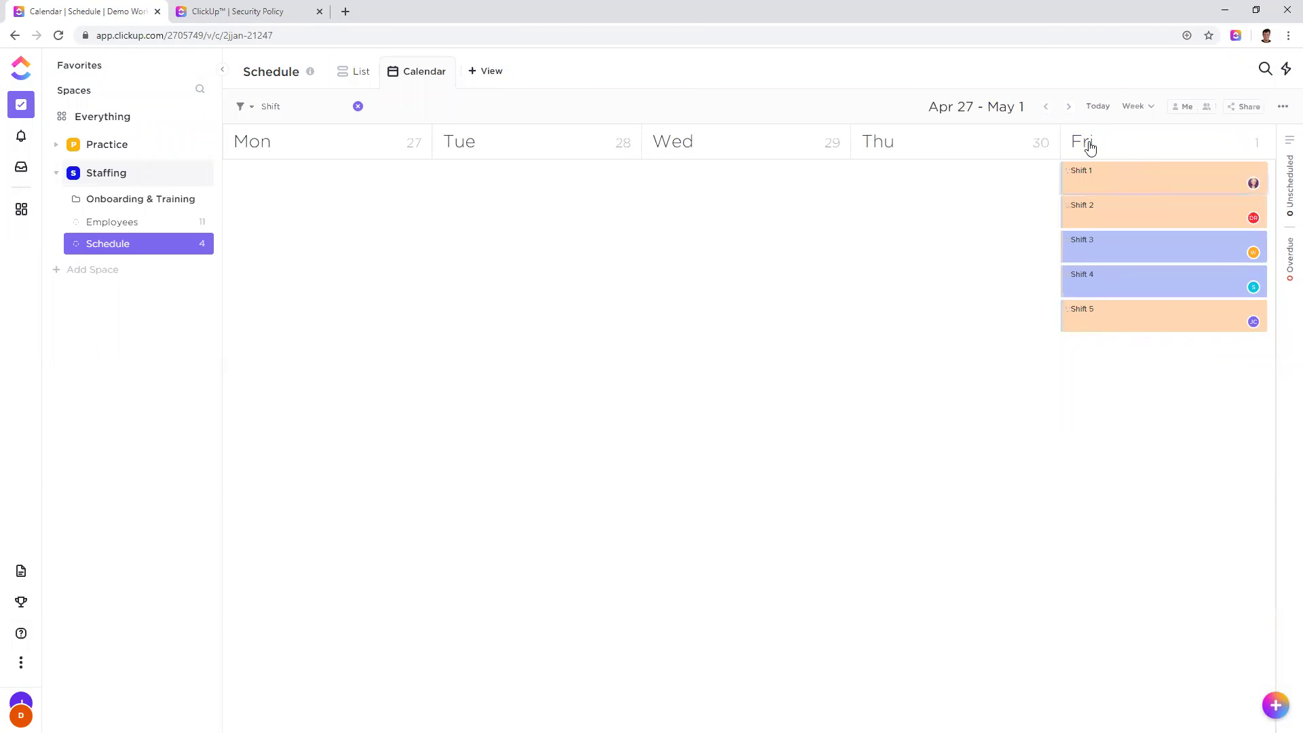
{"action": "left_click", "coordinate": [1068, 106]}
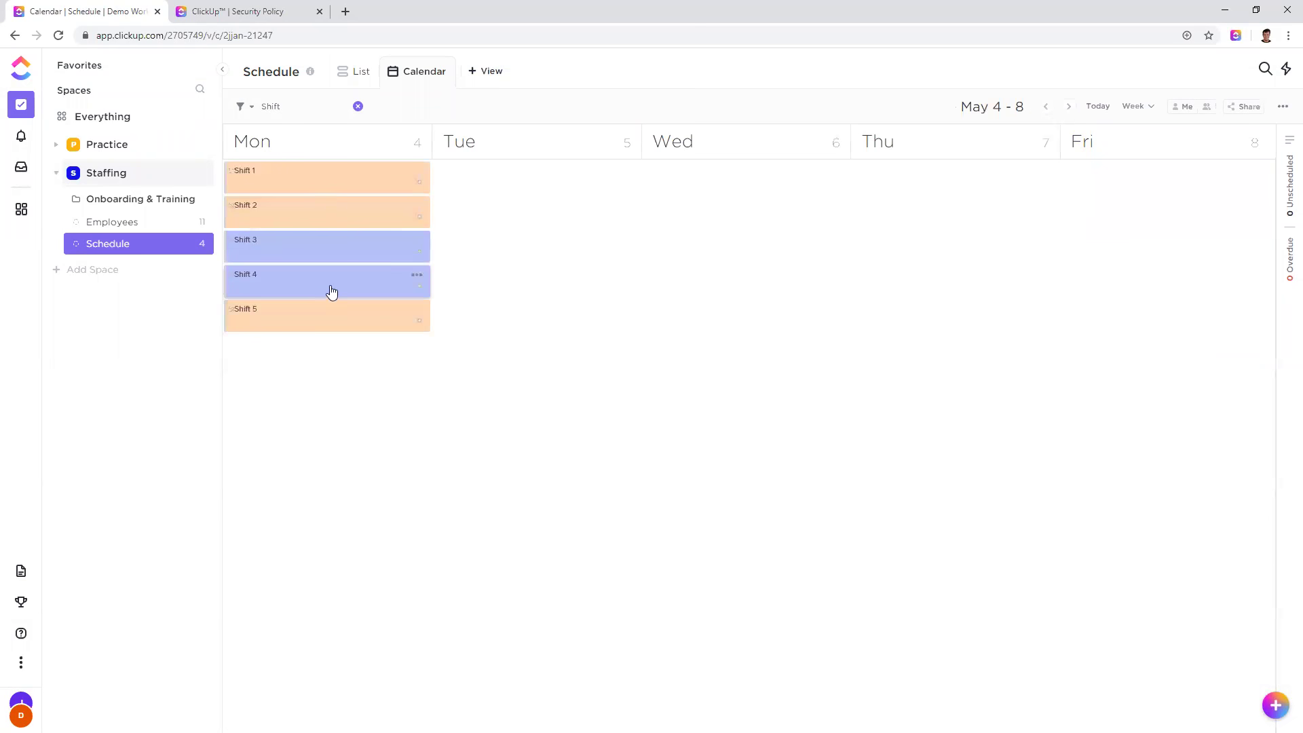
{"action": "left_click", "coordinate": [1046, 107]}
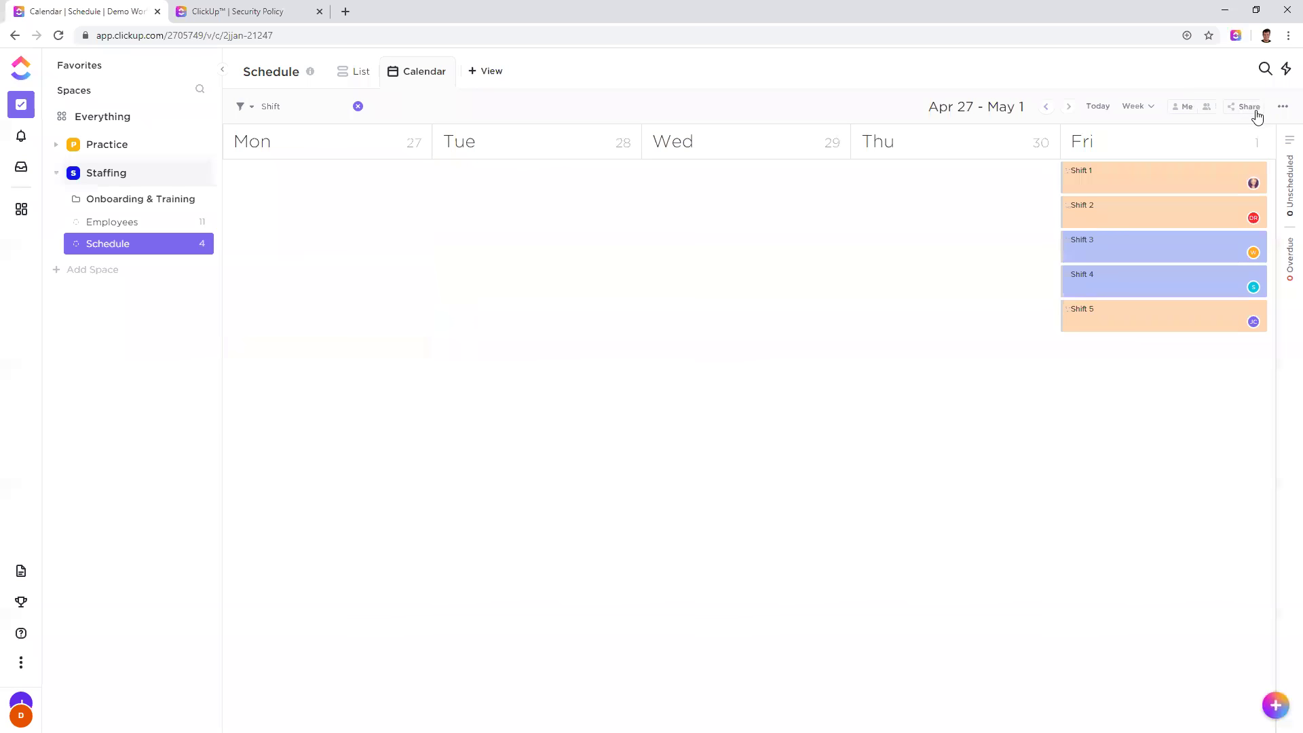
Step: Turn on weekends in the Schedule calendar and check the shifts for Apr 26 - May 2 and May 3 - 9
{"action": "left_click", "coordinate": [1284, 107]}
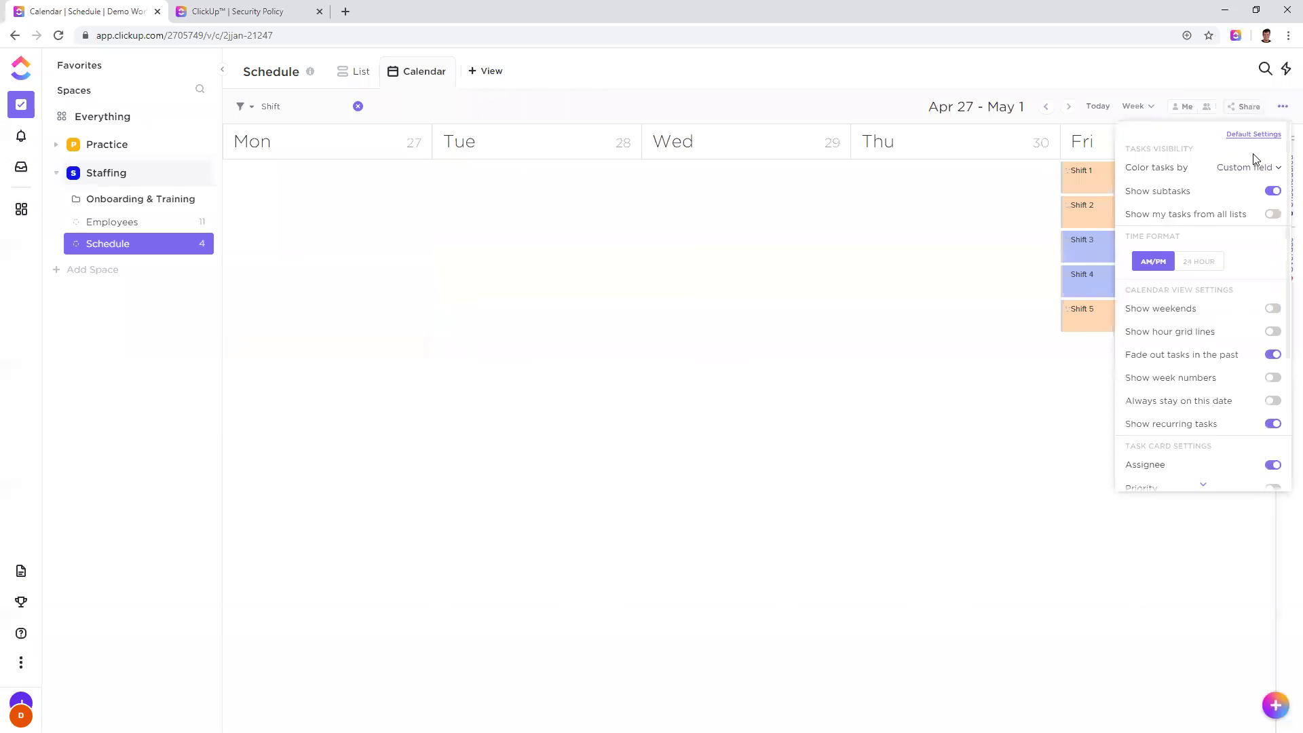
{"action": "left_click", "coordinate": [1272, 309]}
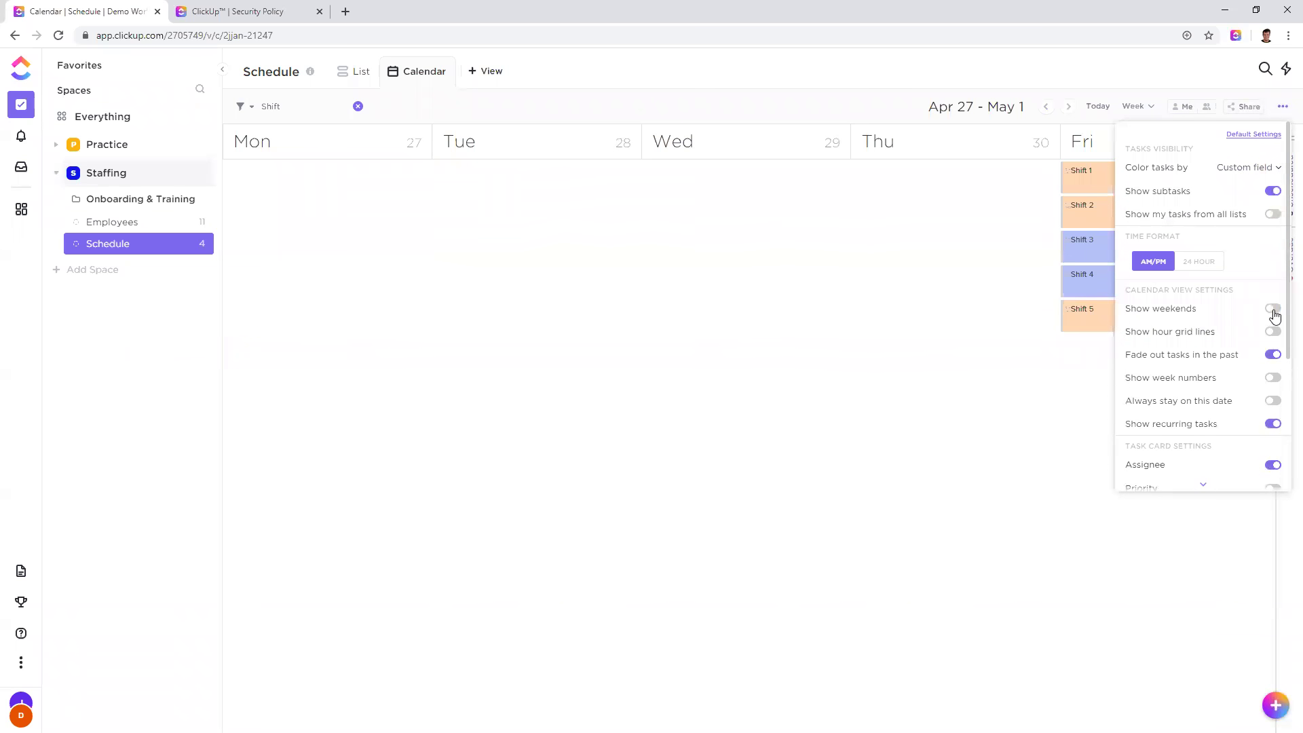
{"action": "left_click", "coordinate": [937, 367]}
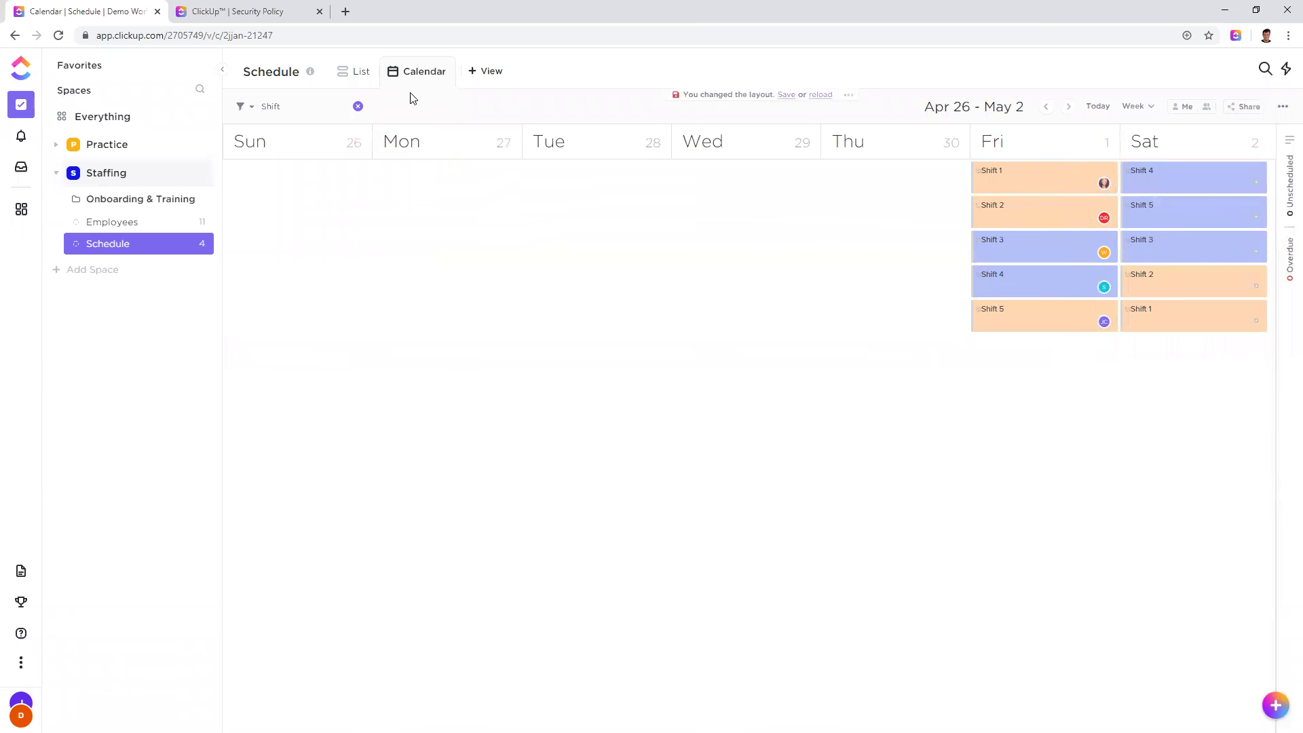
{"action": "left_click", "coordinate": [1068, 106]}
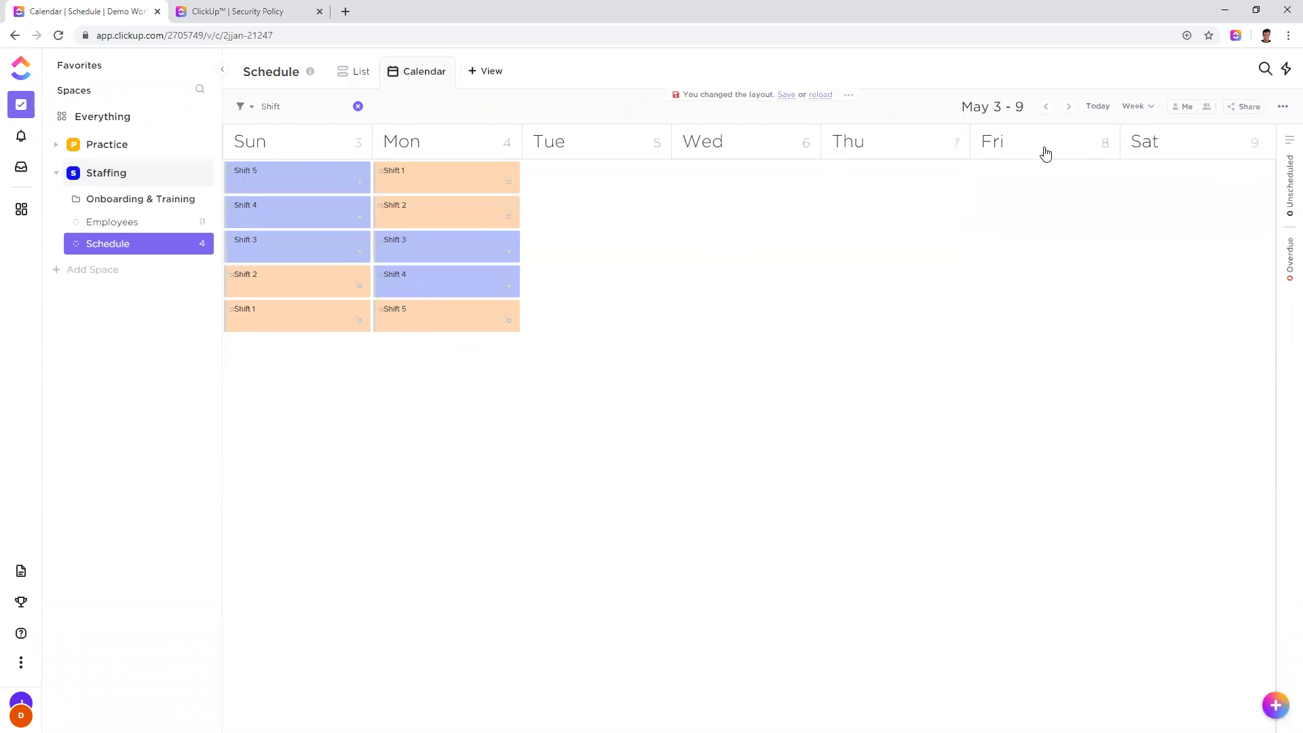
{"action": "left_click", "coordinate": [1045, 106]}
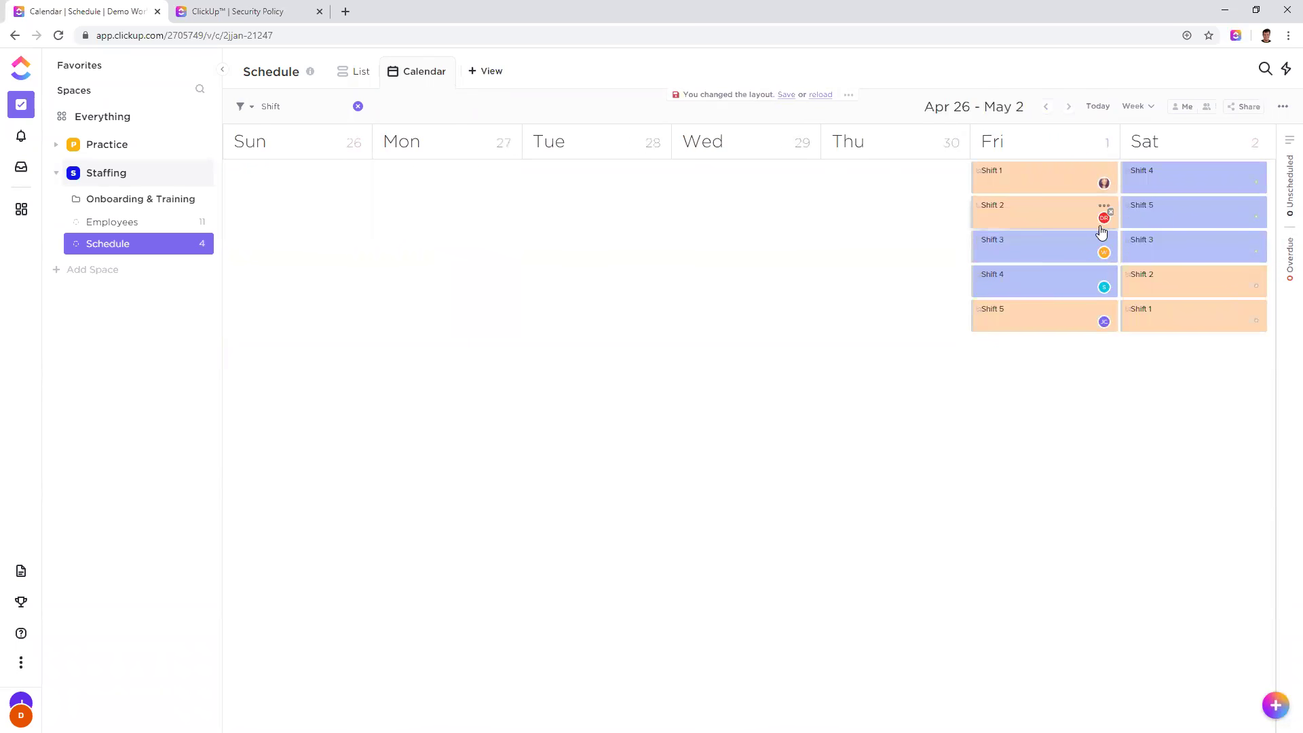
Step: Try changing what the Schedule calendar colors its tasks by, and discard the unsaved layout changes
{"action": "left_click", "coordinate": [1282, 106]}
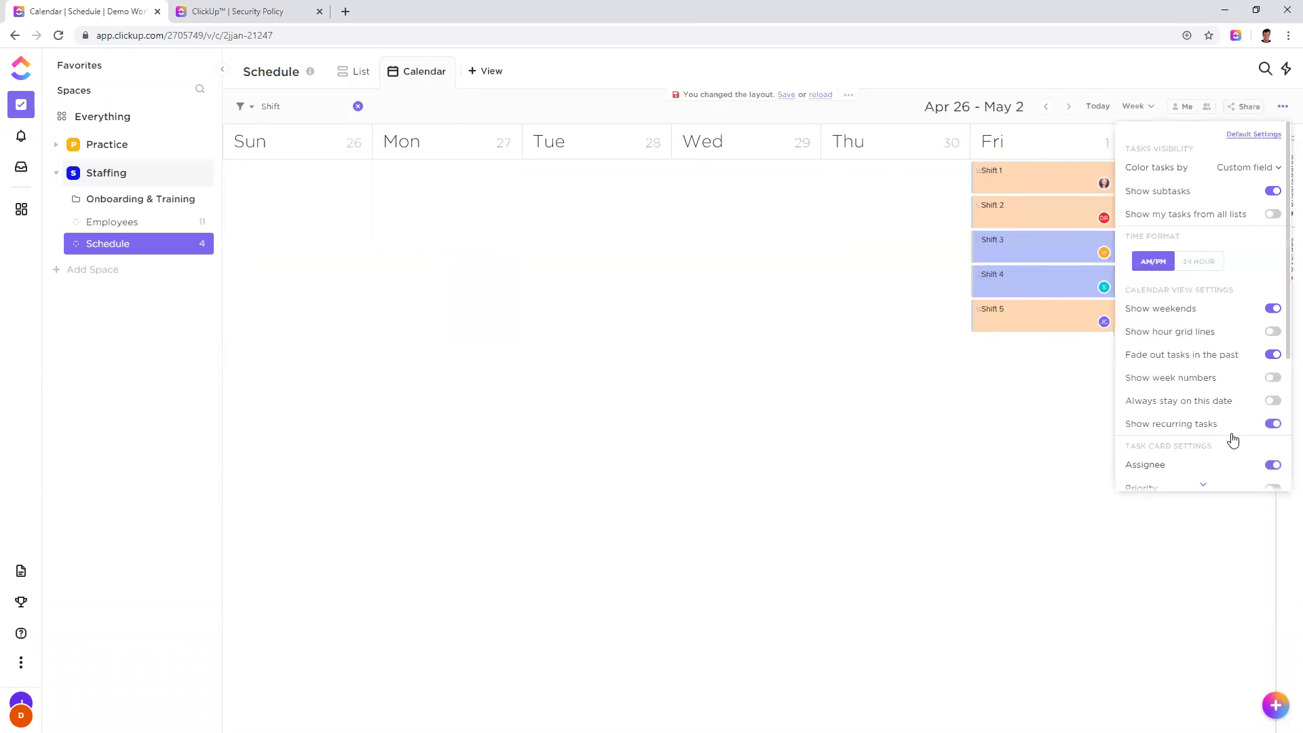
{"action": "scroll", "coordinate": [1235, 424], "scroll_direction": "down", "scroll_amount": 3}
{"action": "scroll", "coordinate": [1237, 207], "scroll_direction": "up", "scroll_amount": 3}
{"action": "left_click", "coordinate": [1252, 170]}
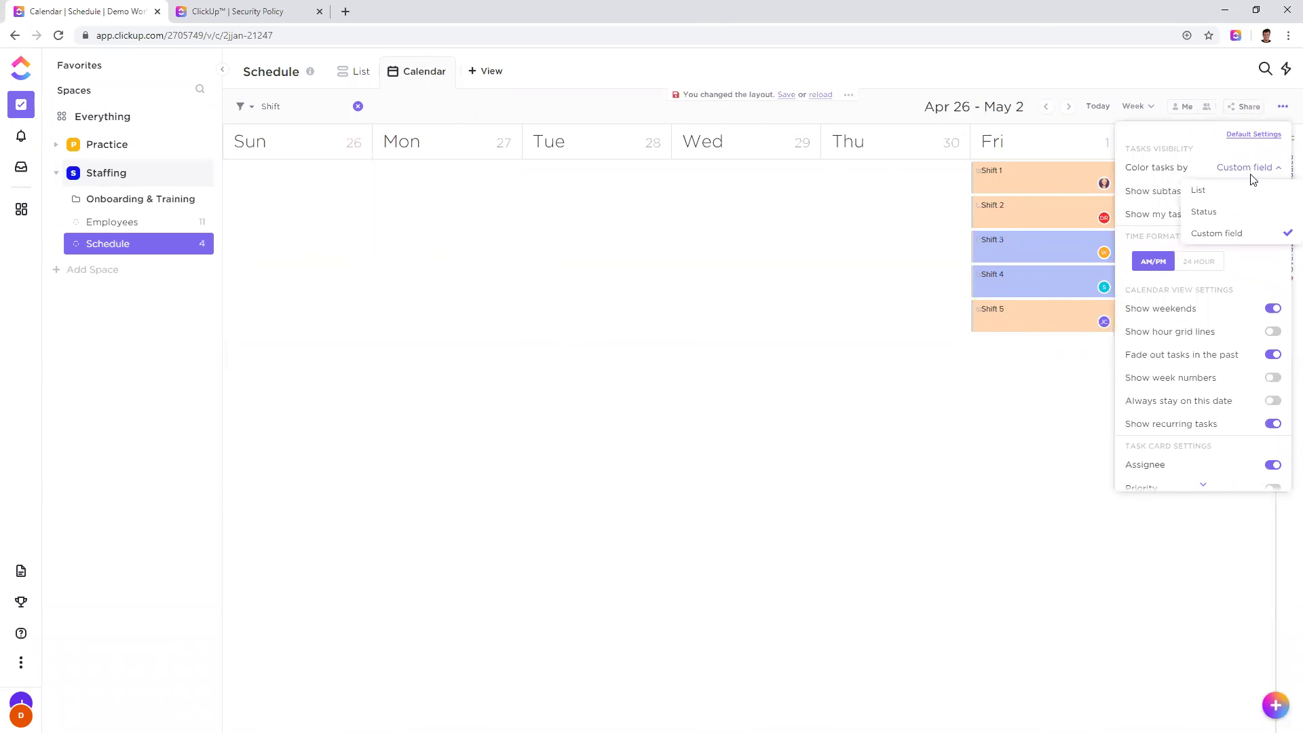
{"action": "left_click", "coordinate": [1240, 238]}
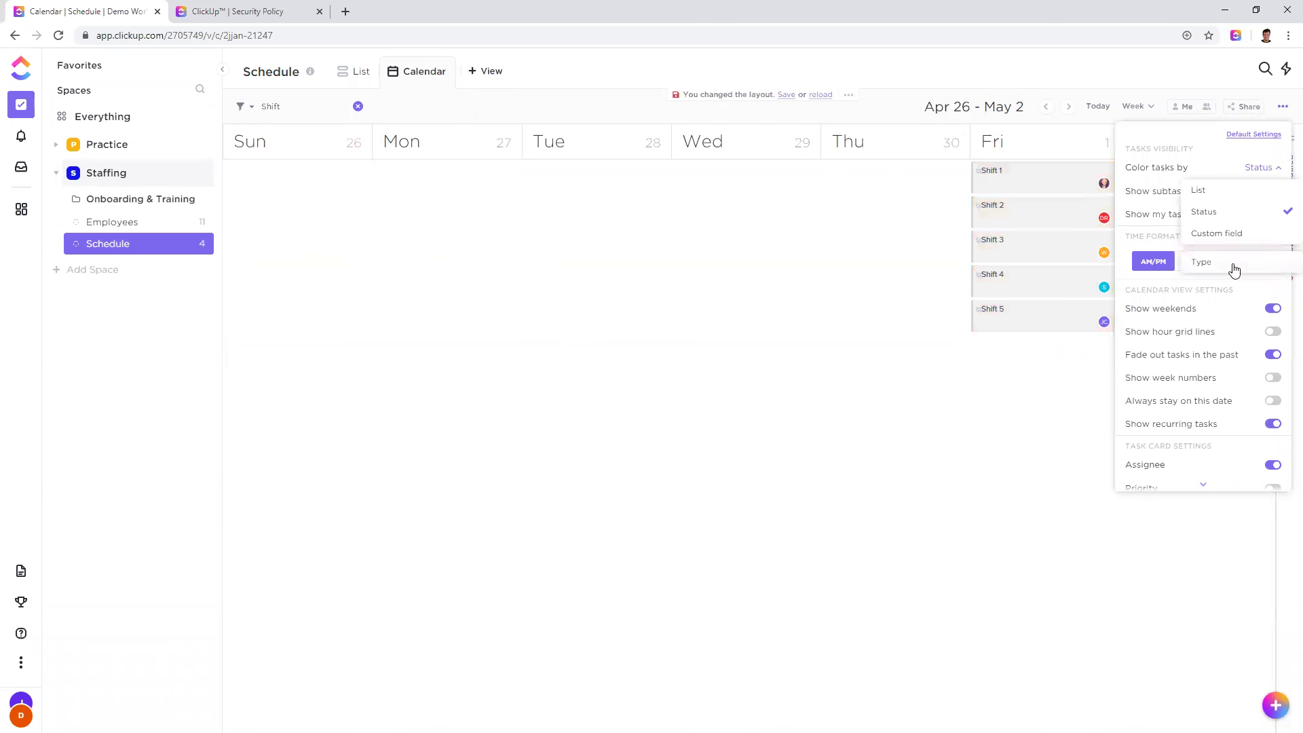
{"action": "left_click", "coordinate": [961, 414]}
{"action": "left_click", "coordinate": [818, 95]}
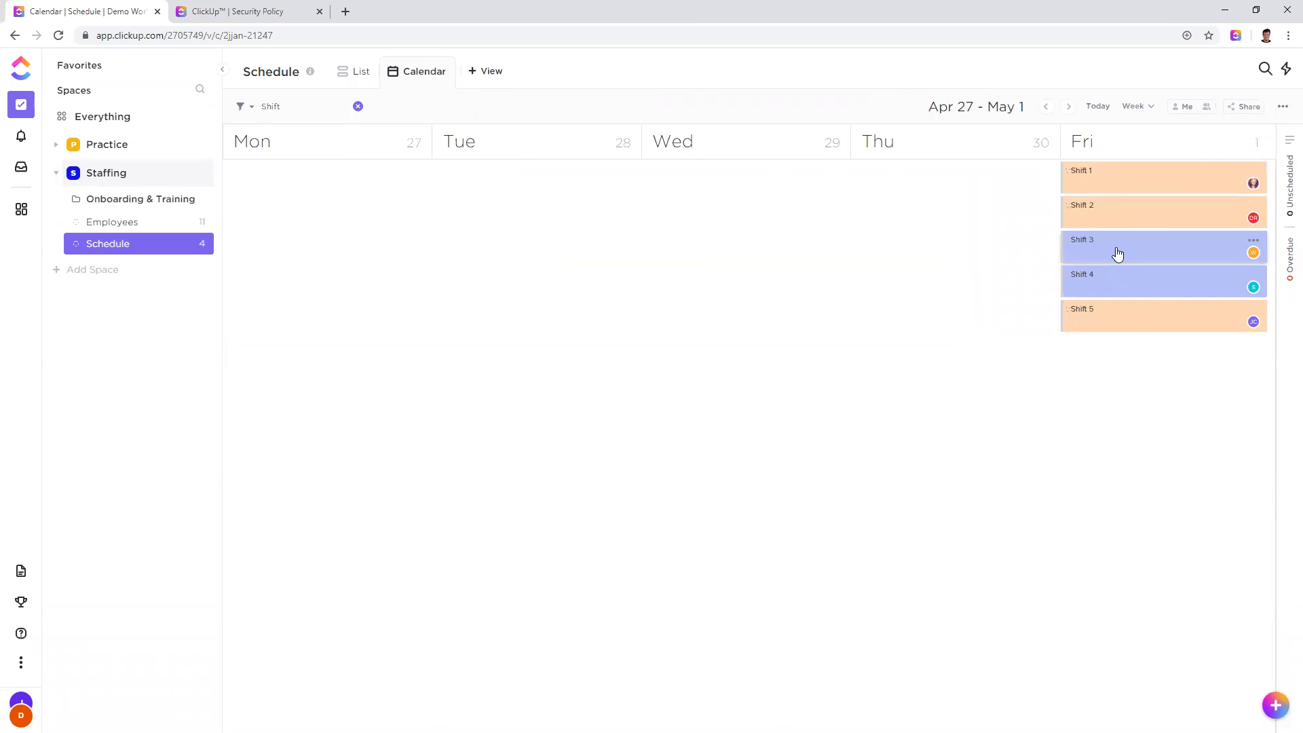
Step: Examine the details, assignee and comment mention options of Shift 2 under May 1st 2020 in the Schedule list
{"action": "left_click", "coordinate": [354, 73]}
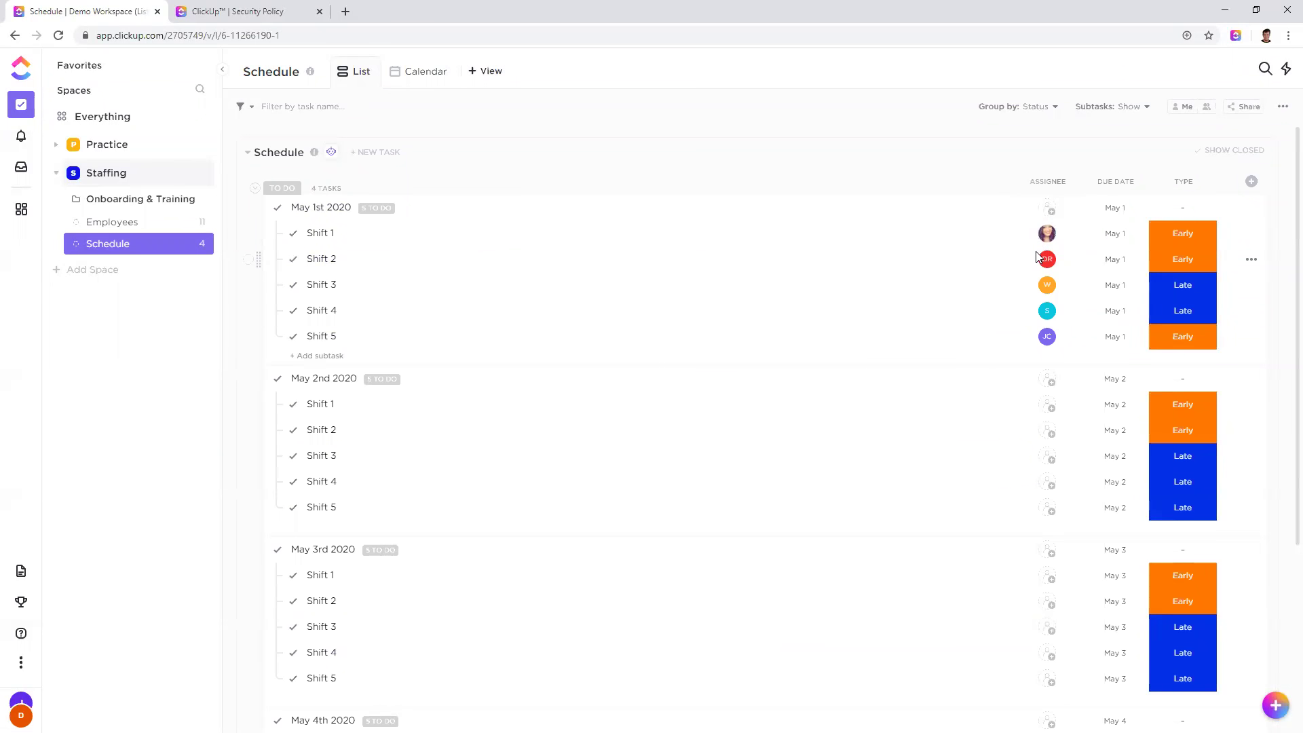
{"action": "left_click", "coordinate": [760, 265]}
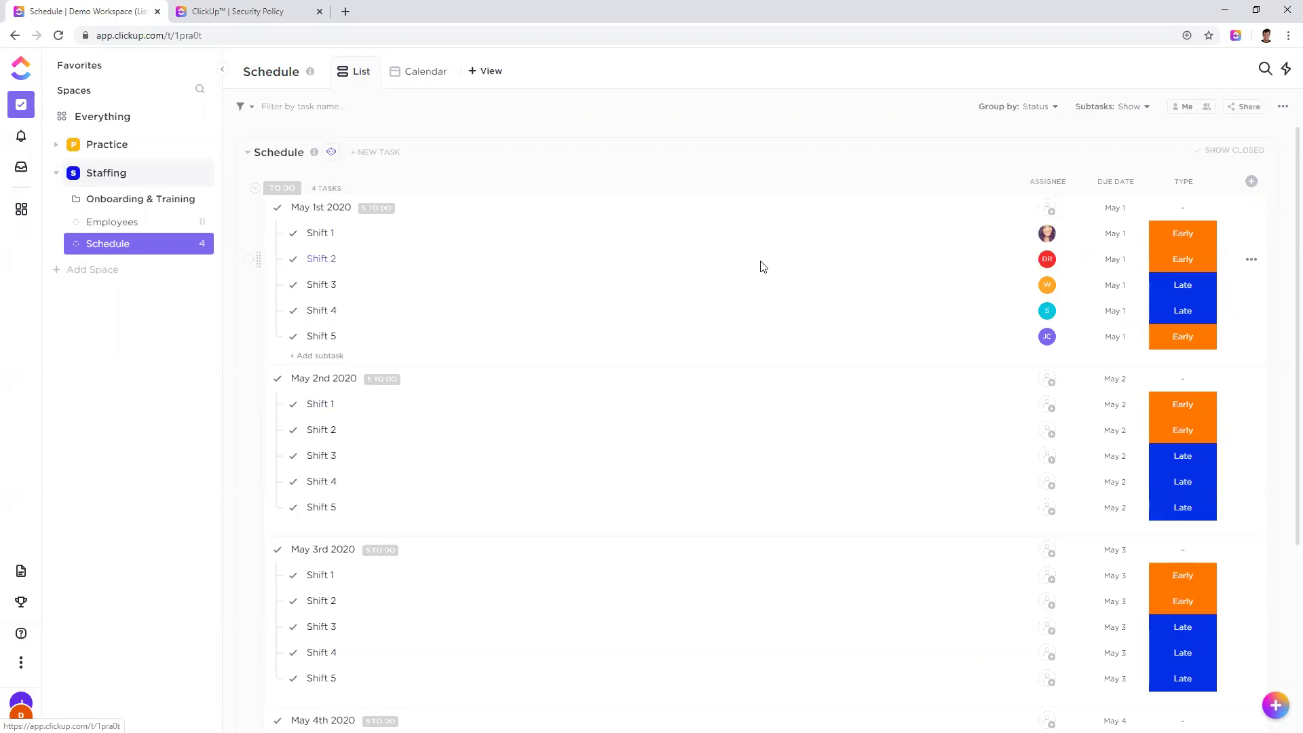
{"action": "left_click", "coordinate": [833, 683]}
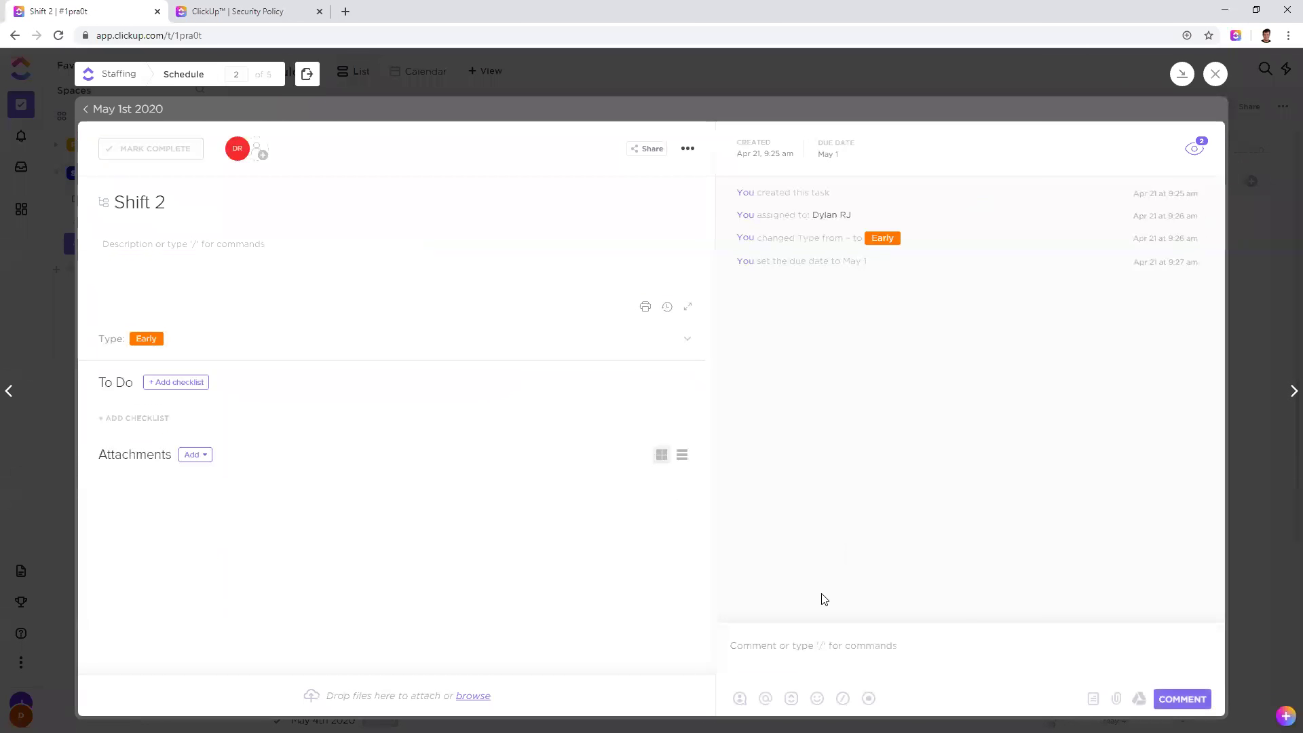
{"action": "left_click", "coordinate": [1215, 73]}
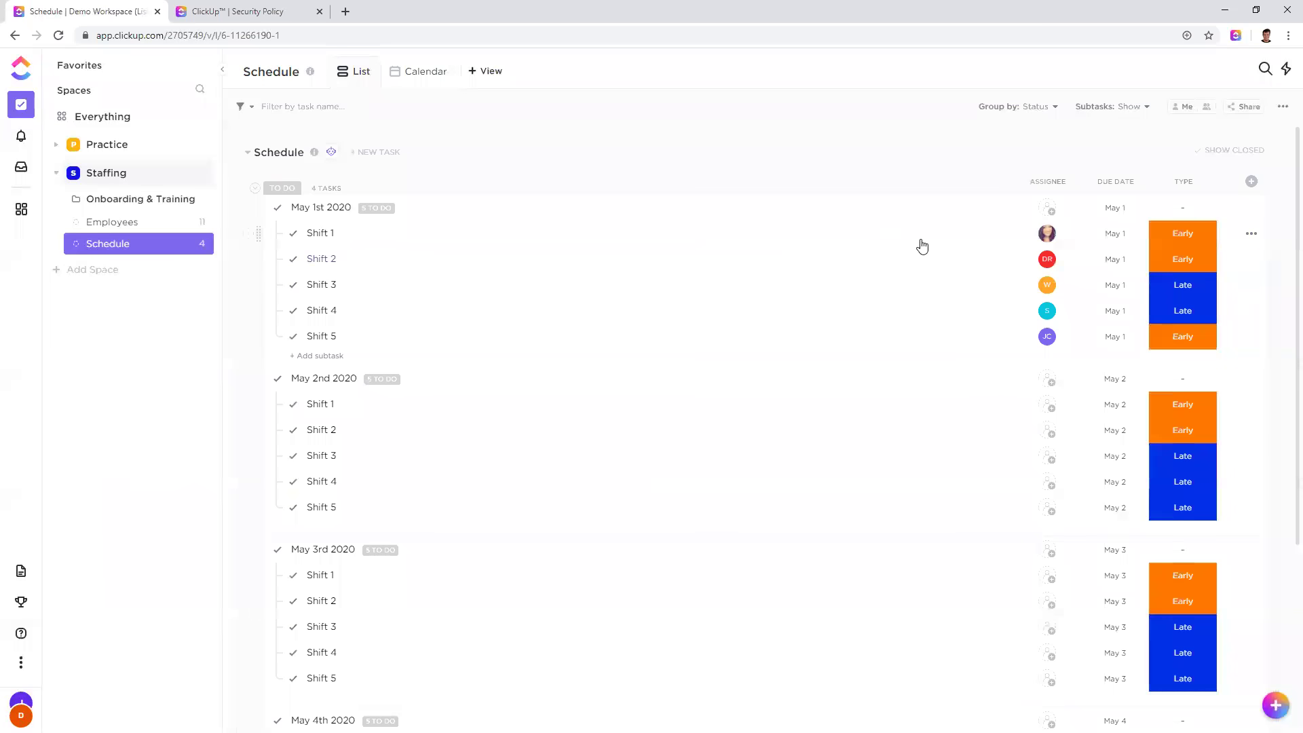
{"action": "left_click", "coordinate": [589, 261]}
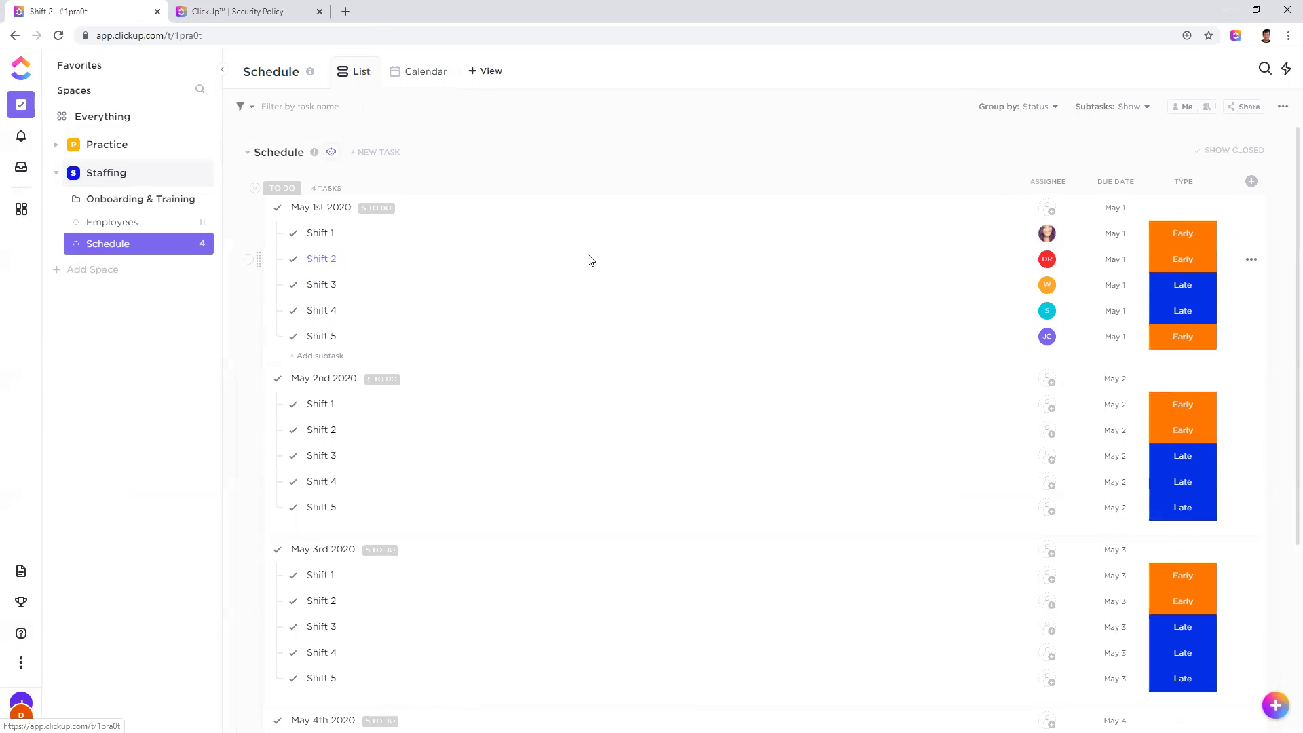
{"action": "left_click", "coordinate": [740, 698]}
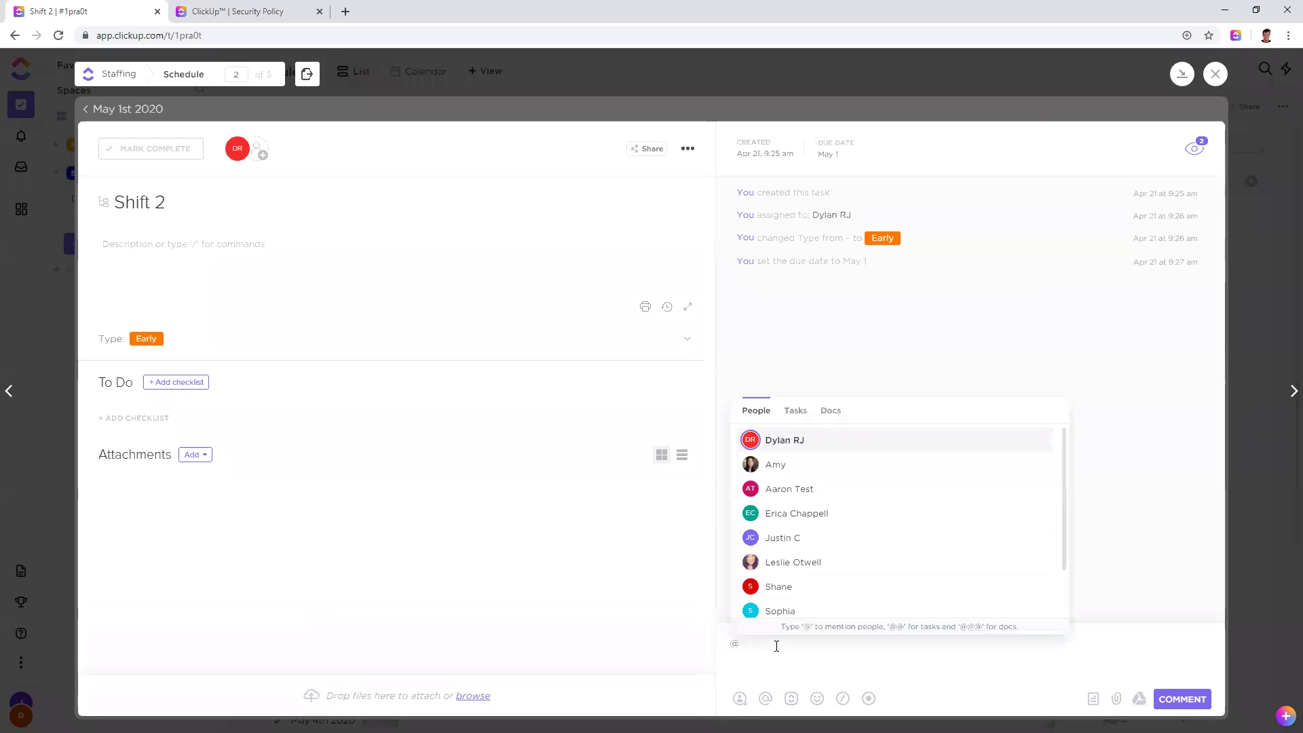
{"action": "key", "text": "BackSpace"}
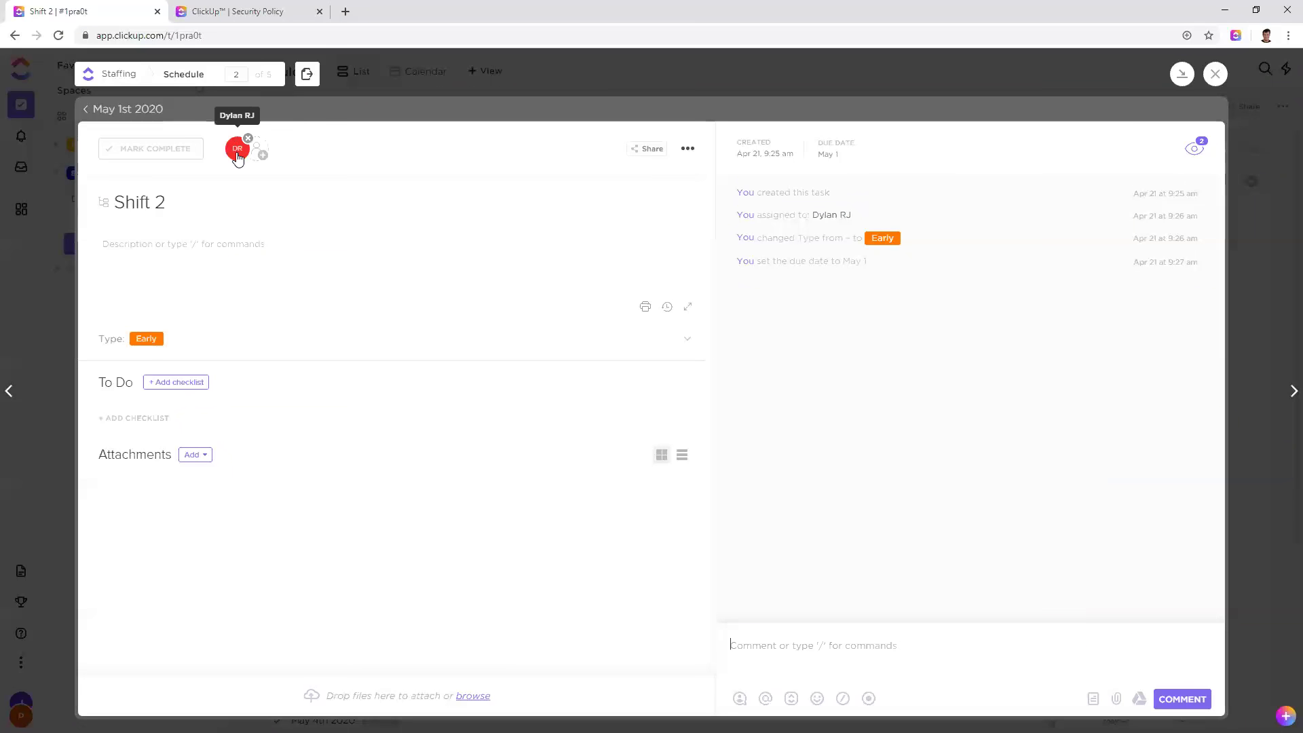
{"action": "left_click", "coordinate": [1215, 74]}
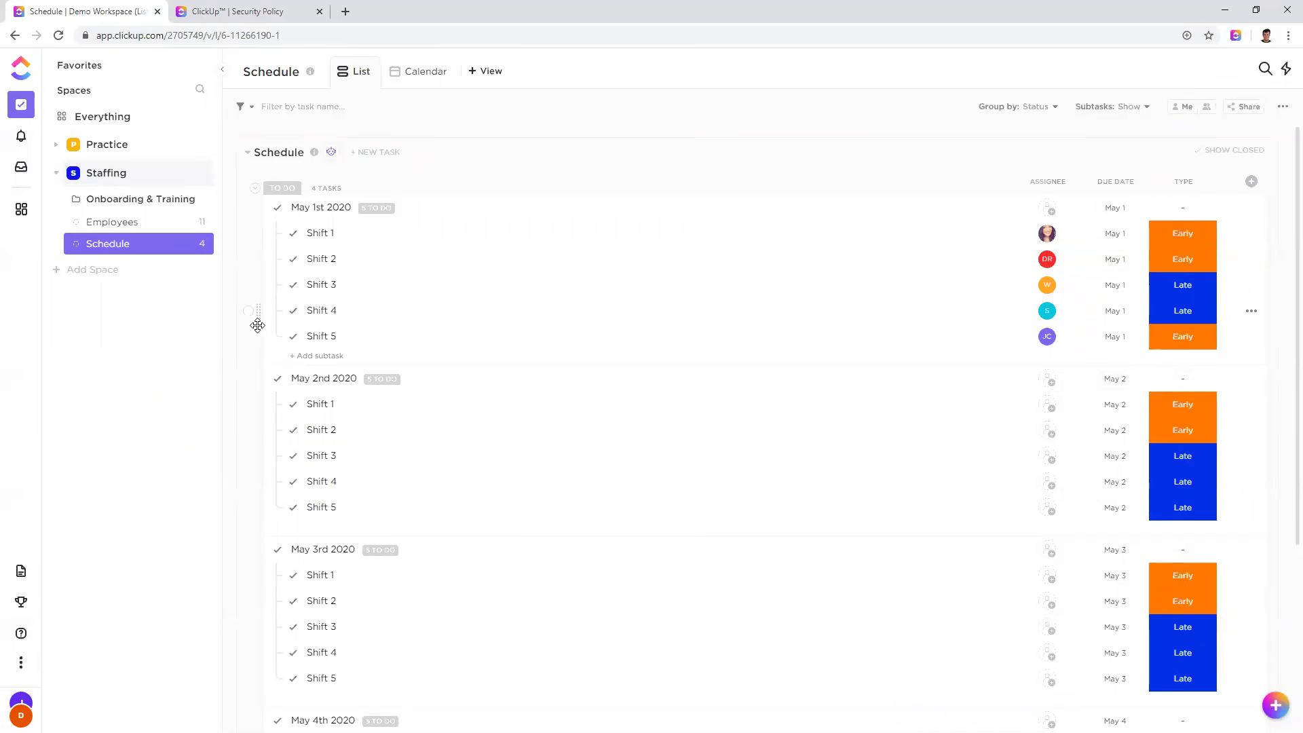
Step: Add a Doc view to the Inventory list in the Practice space
{"action": "left_click", "coordinate": [107, 144]}
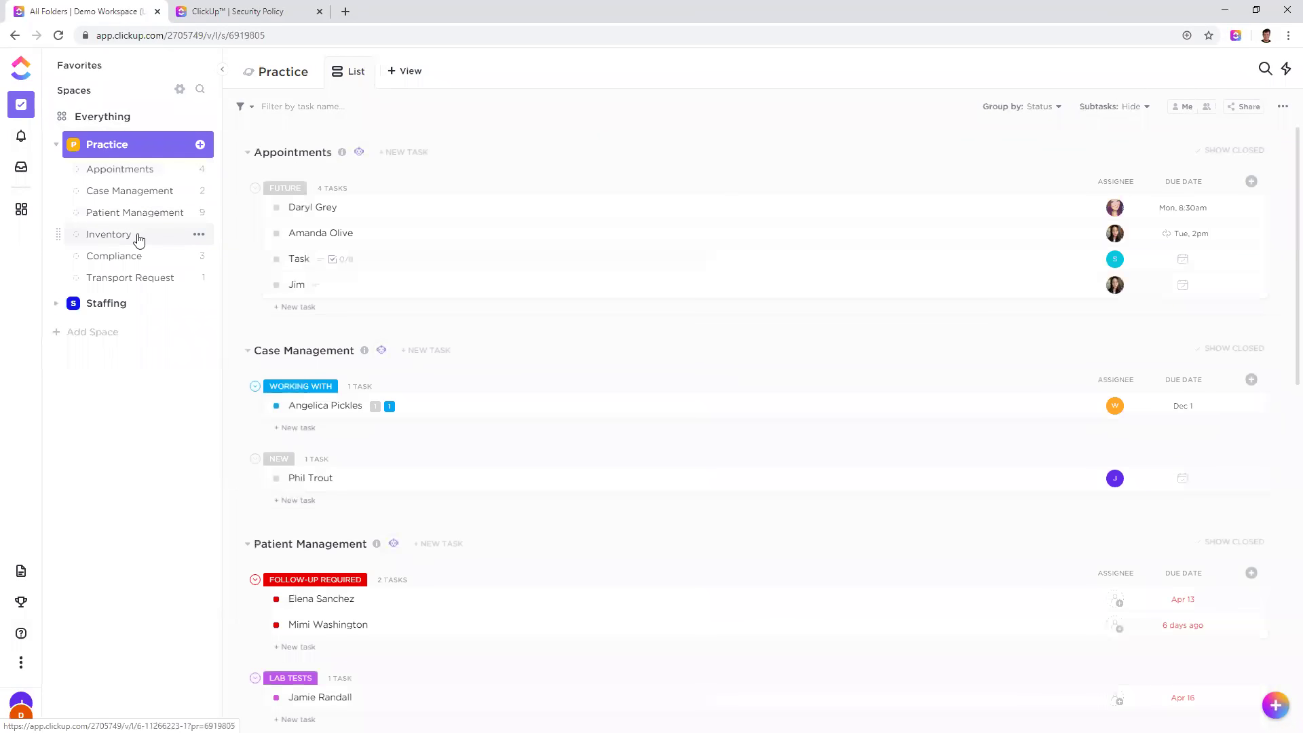
{"action": "left_click", "coordinate": [135, 235]}
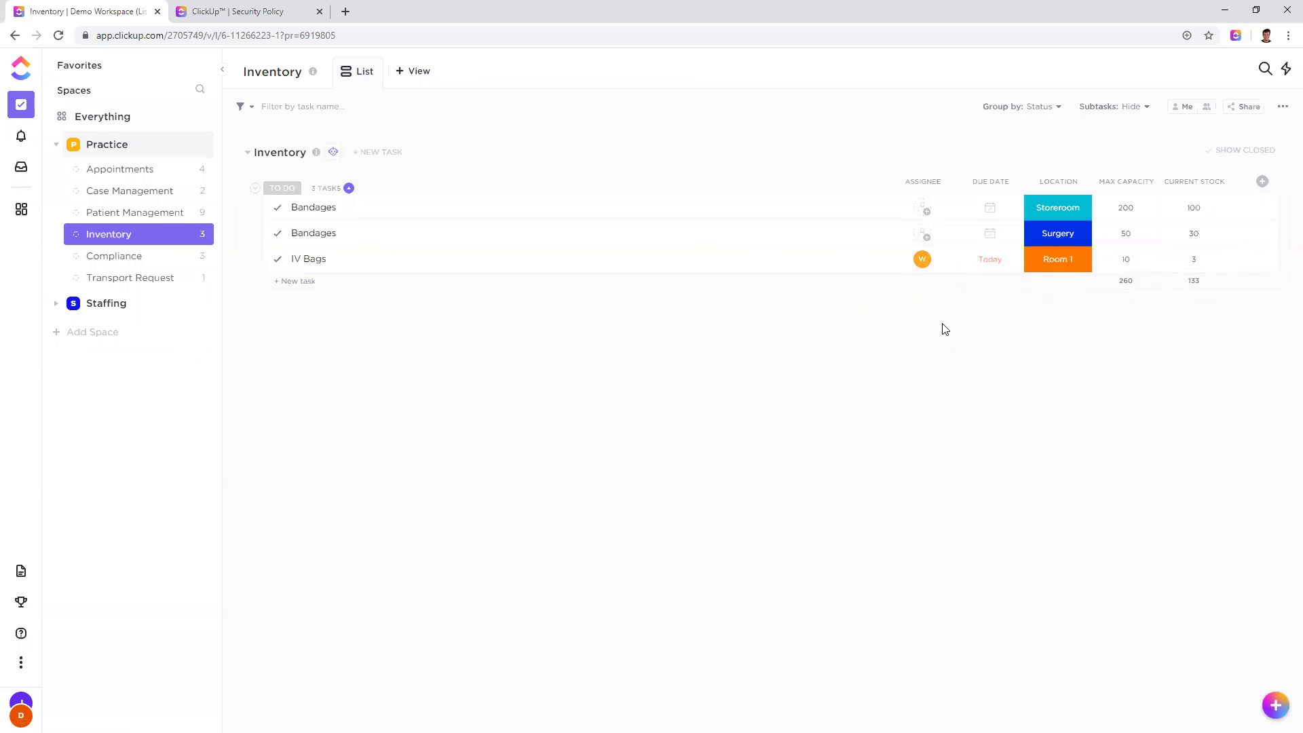
{"action": "left_click", "coordinate": [418, 72]}
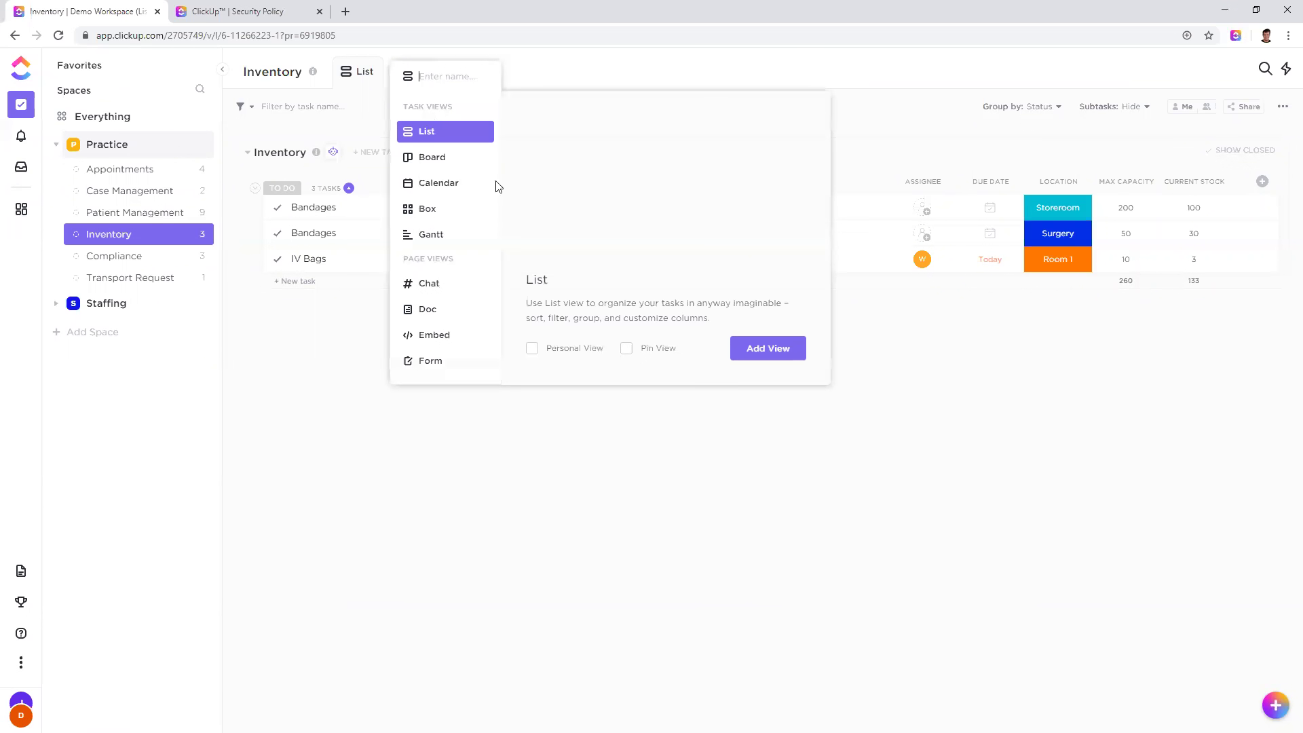
{"action": "left_click", "coordinate": [449, 312]}
{"action": "left_click", "coordinate": [770, 348]}
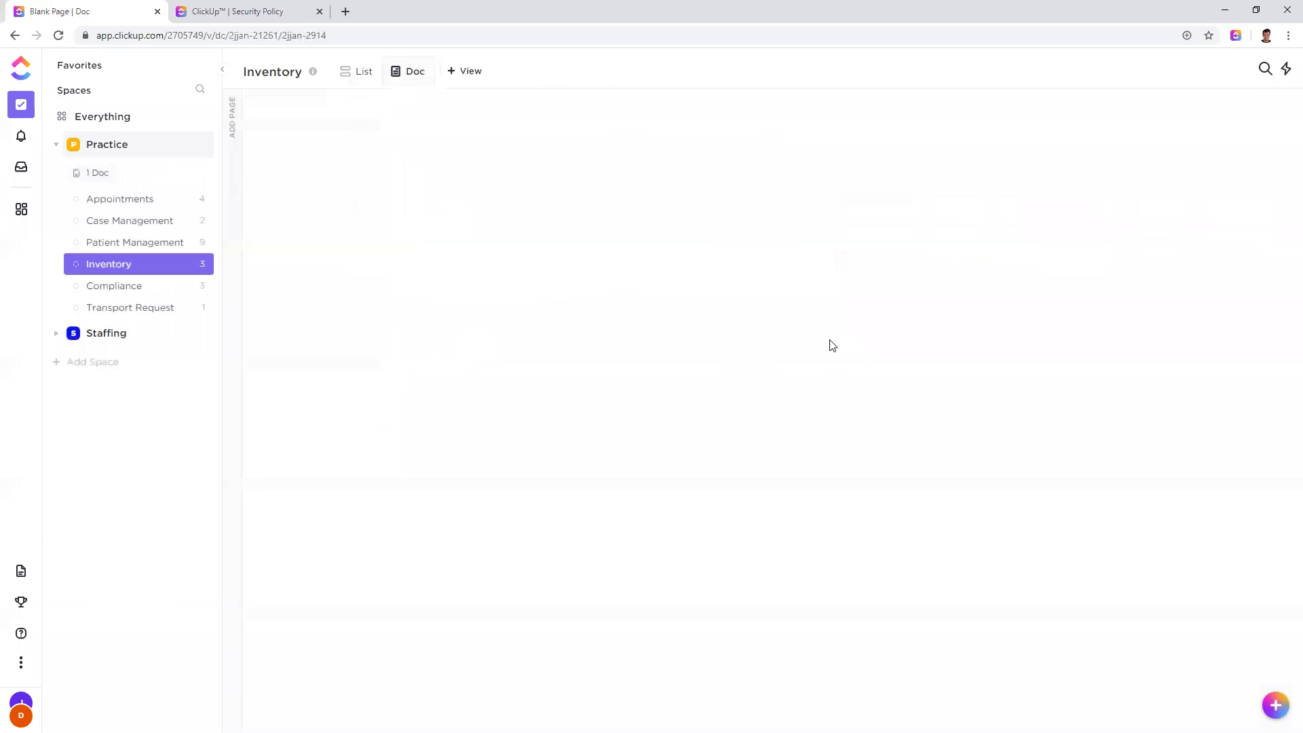
Step: Add a page named "Reorderin Process" below the blank page in the Inventory doc
{"action": "left_click", "coordinate": [230, 120]}
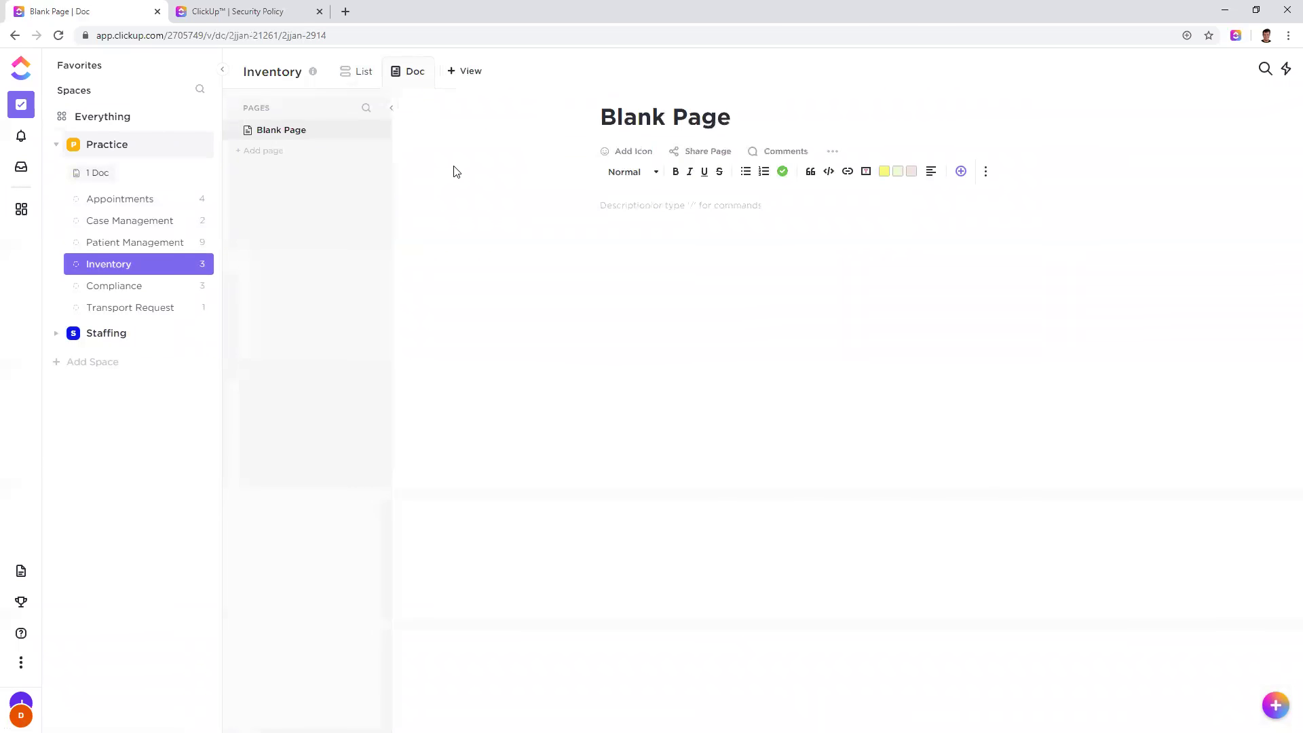
{"action": "left_click_drag", "start_coordinate": [728, 119], "coordinate": [602, 140]}
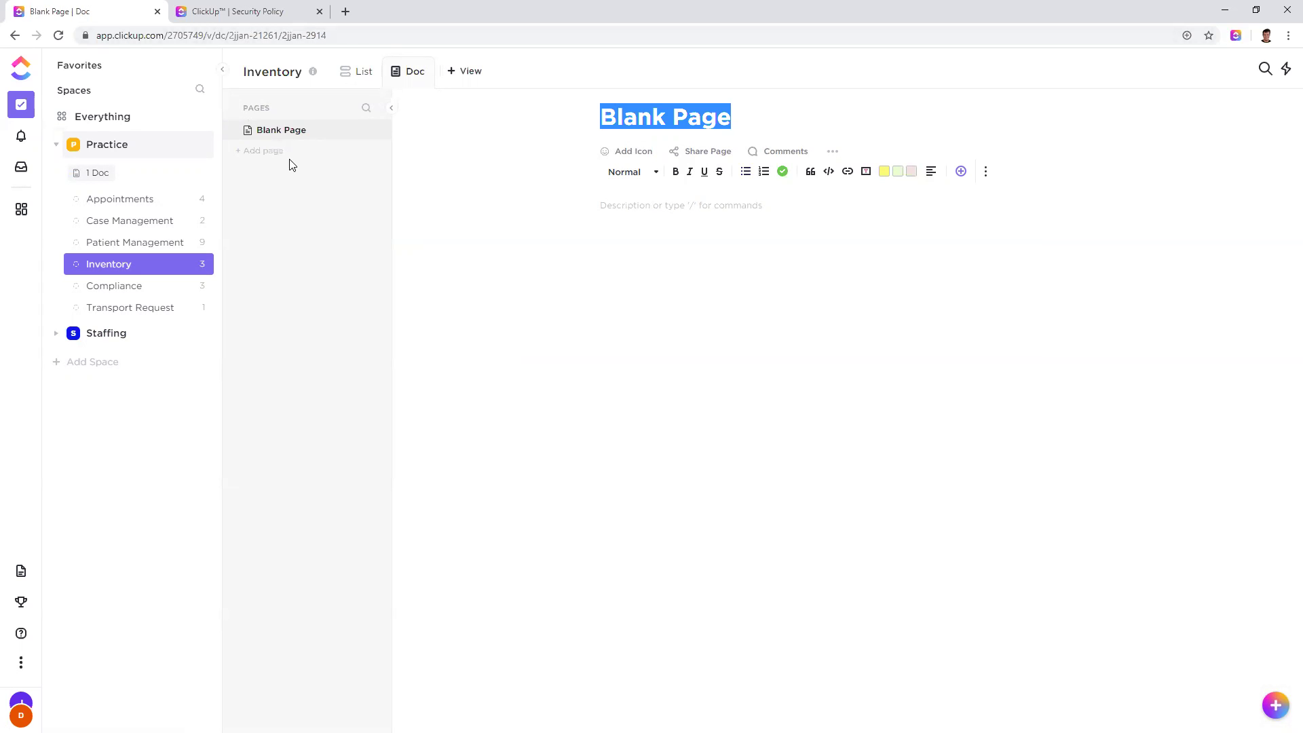
{"action": "left_click", "coordinate": [271, 151]}
{"action": "type", "text": "Rec"}
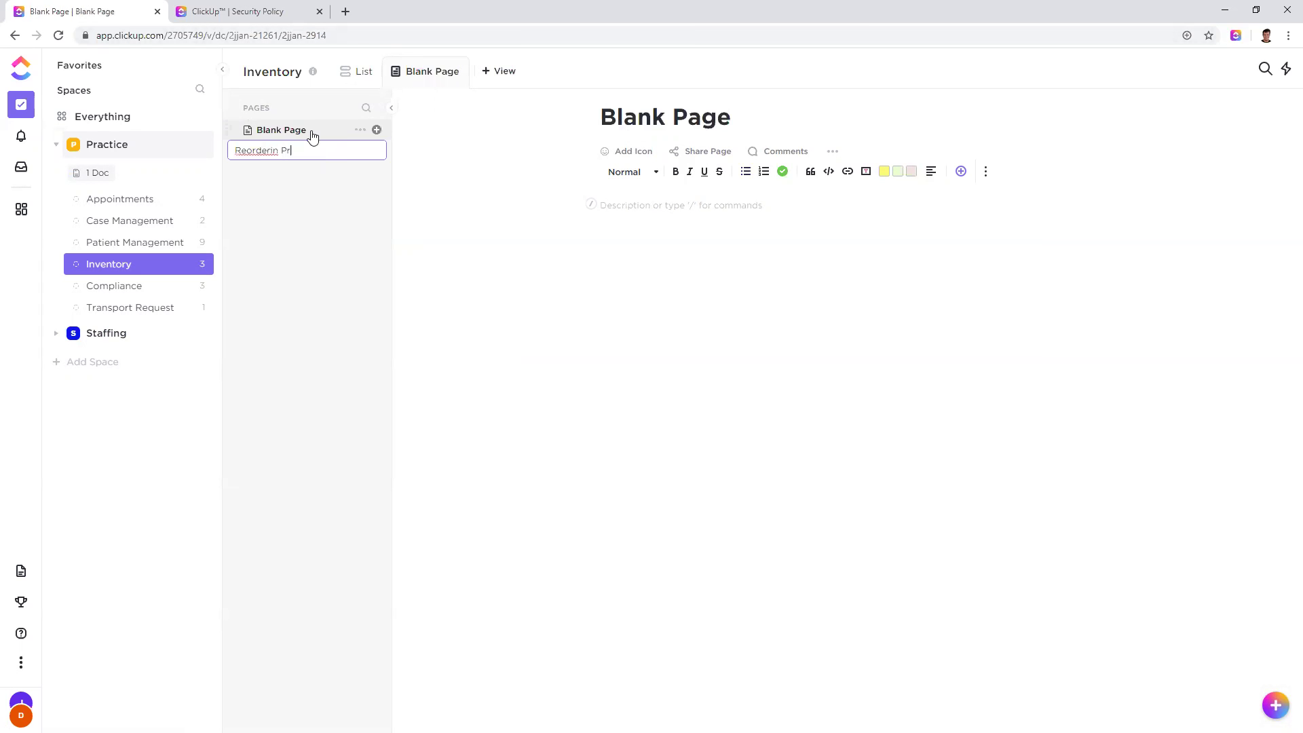
{"action": "key", "text": "Return"}
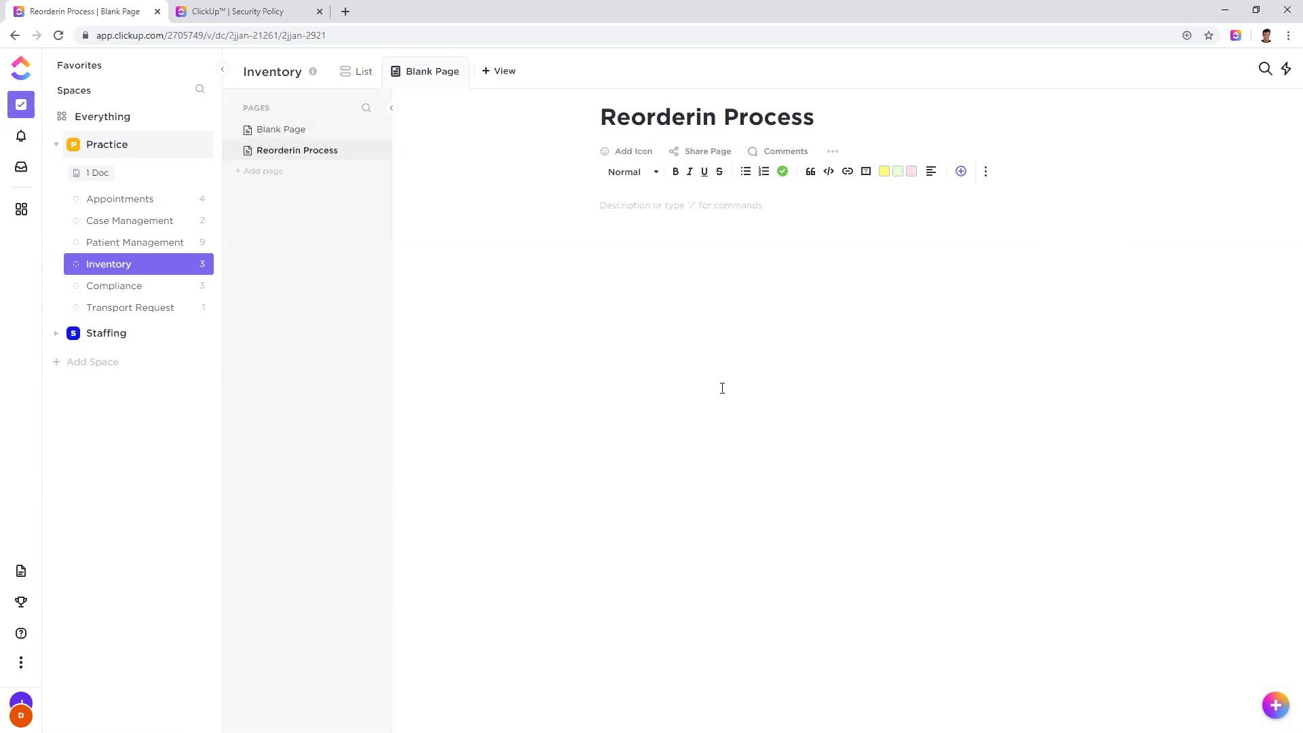
Step: Add a task named "Check Stock" to the To Do group of the Inventory list
{"action": "left_click", "coordinate": [362, 75]}
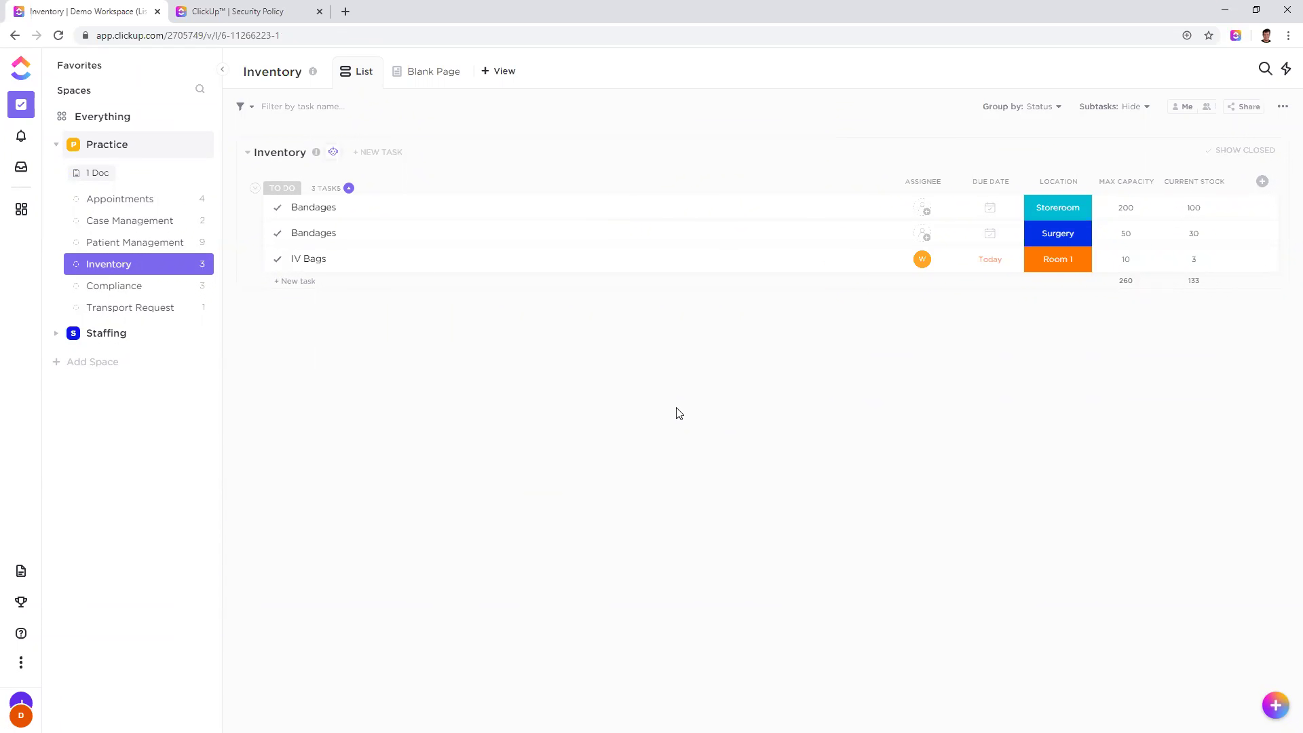
{"action": "left_click", "coordinate": [305, 282]}
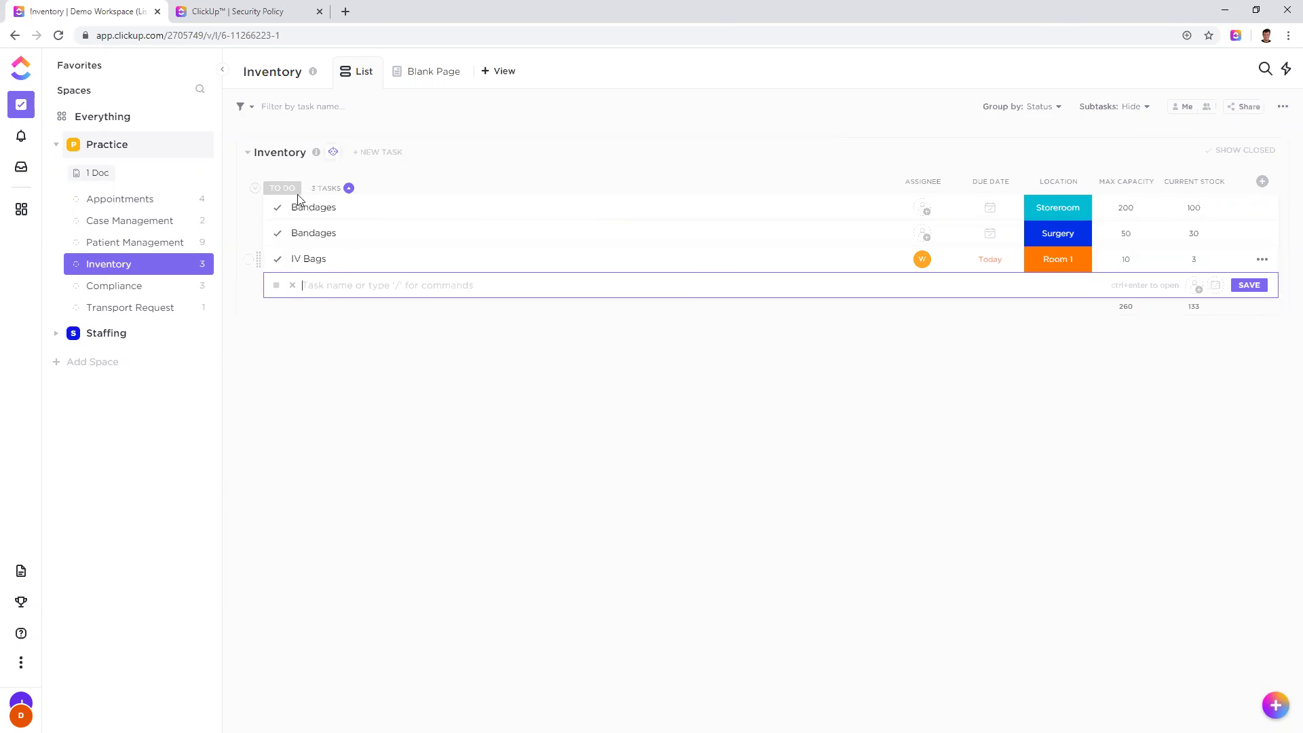
{"action": "type", "text": "Check Stock"}
{"action": "key", "text": "Return"}
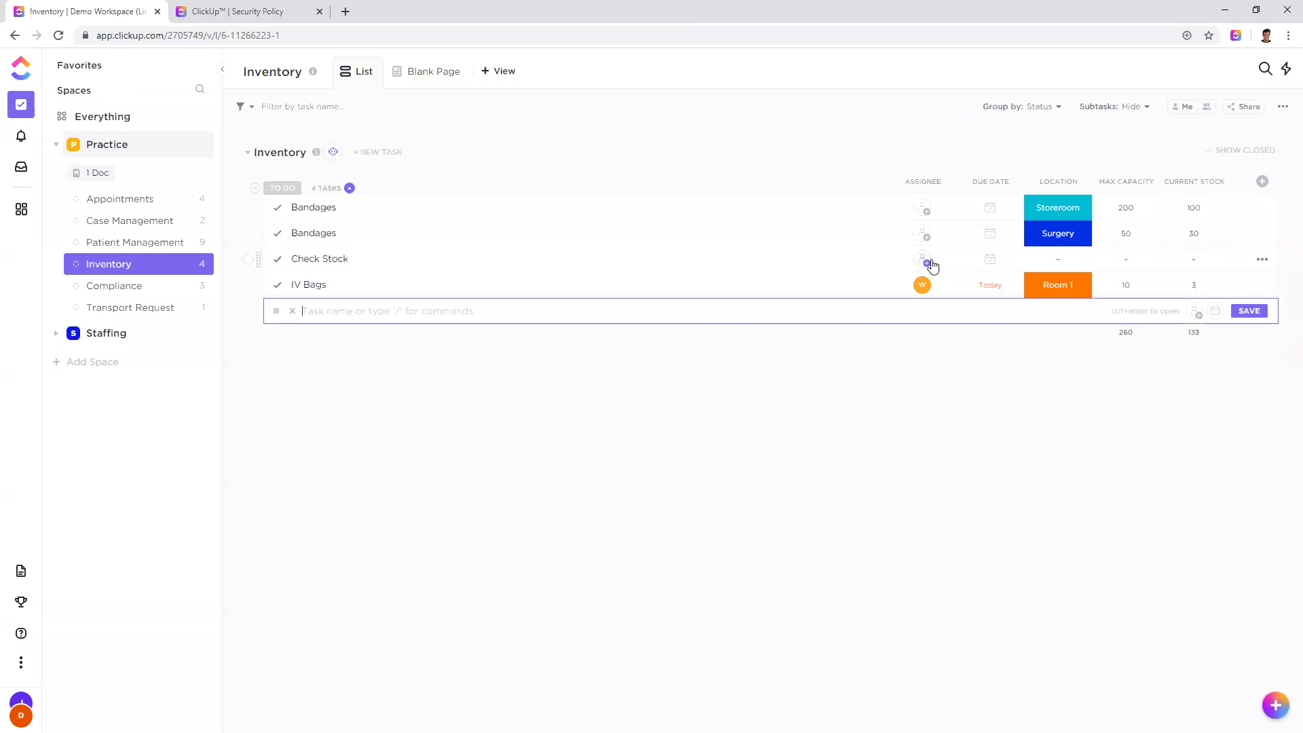
Step: Make the Check Stock task due today and recurring daily, forever, each time it is closed
{"action": "left_click", "coordinate": [989, 260]}
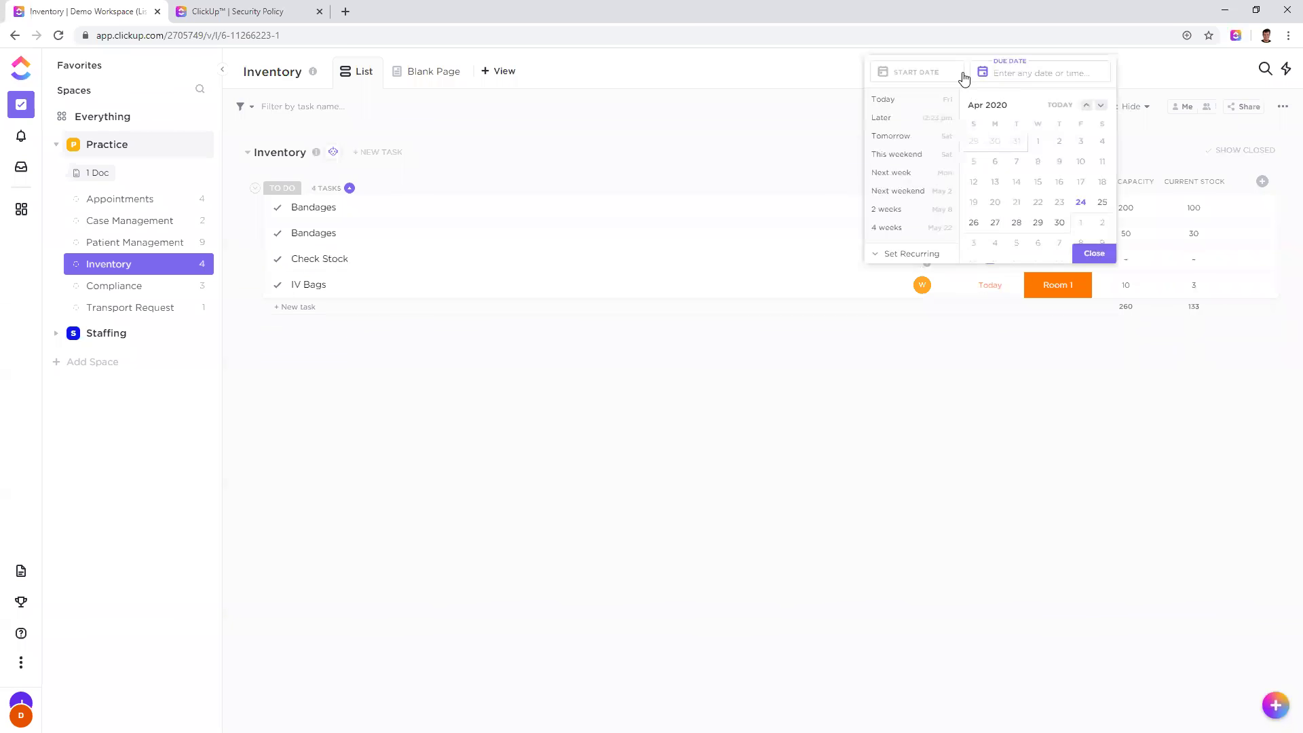
{"action": "left_click", "coordinate": [916, 253]}
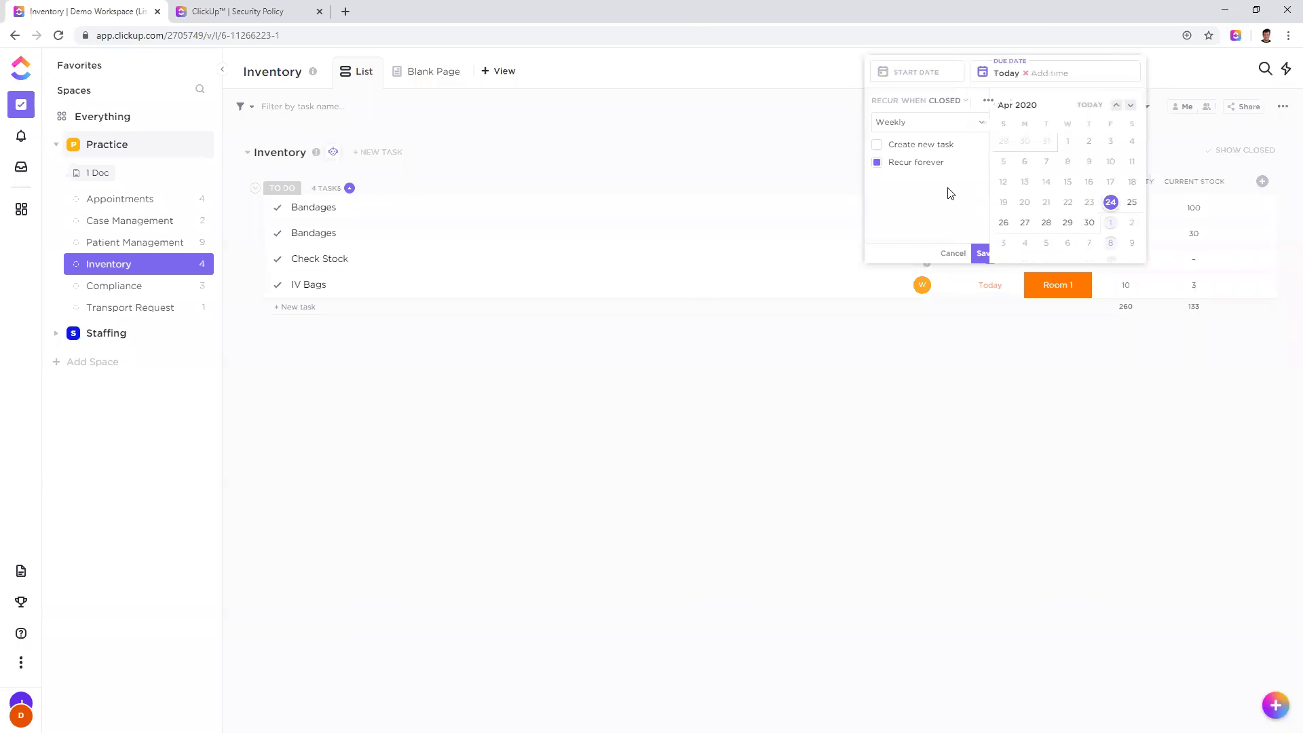
{"action": "left_click", "coordinate": [956, 121]}
{"action": "left_click", "coordinate": [943, 147]}
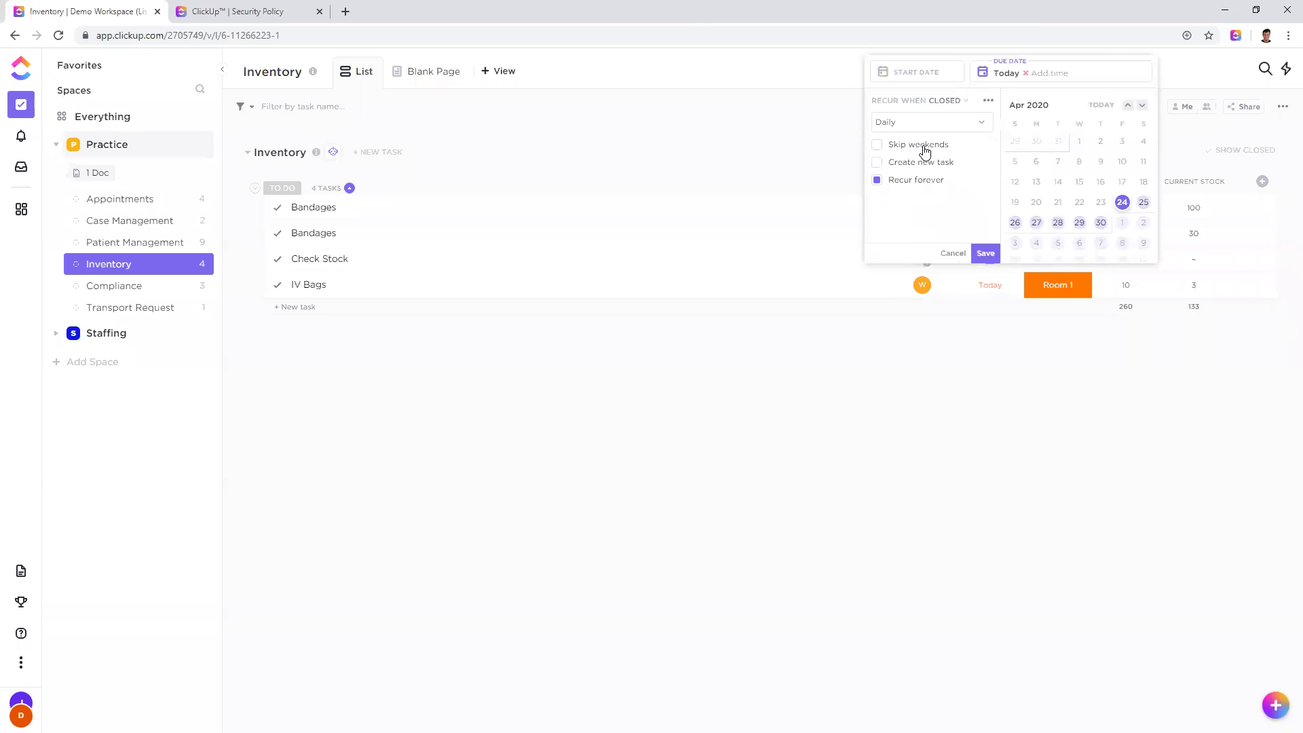
{"action": "left_click", "coordinate": [985, 254]}
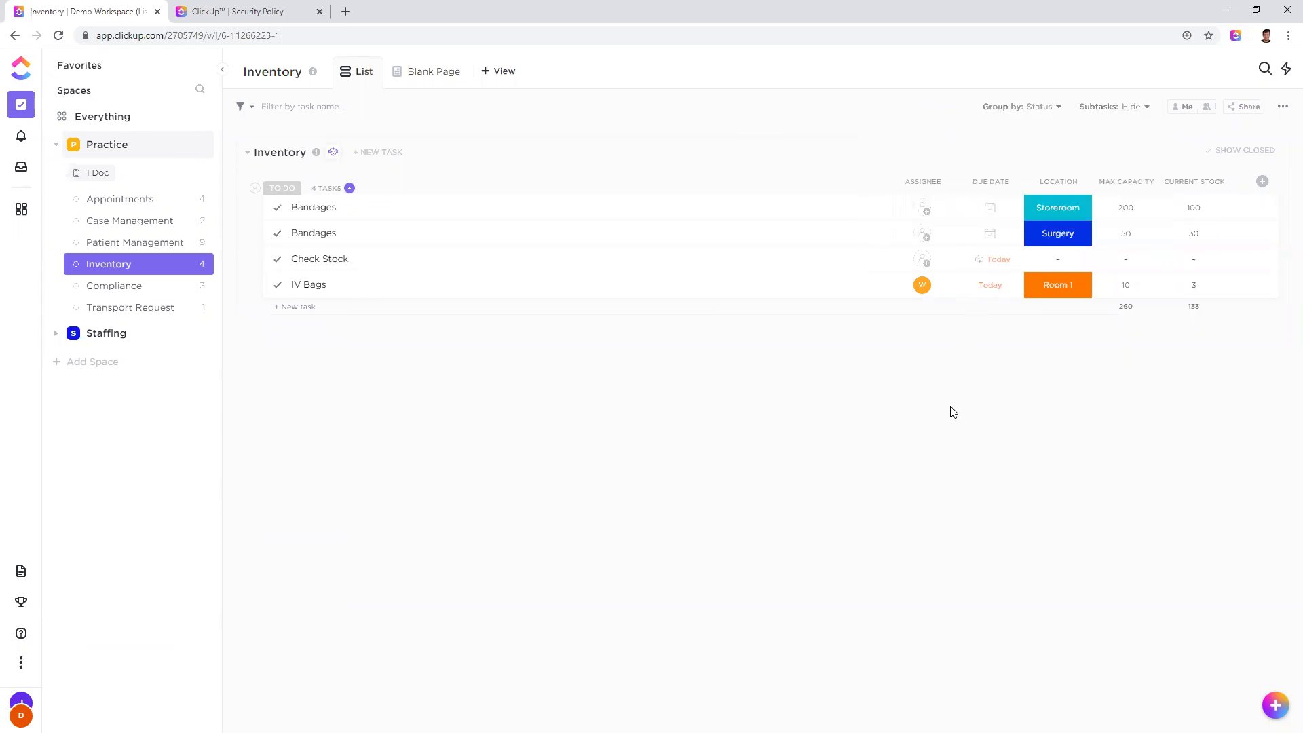
Step: Assign the Check Stock task to a team member and delete that task from the Inventory list
{"action": "left_click", "coordinate": [928, 259]}
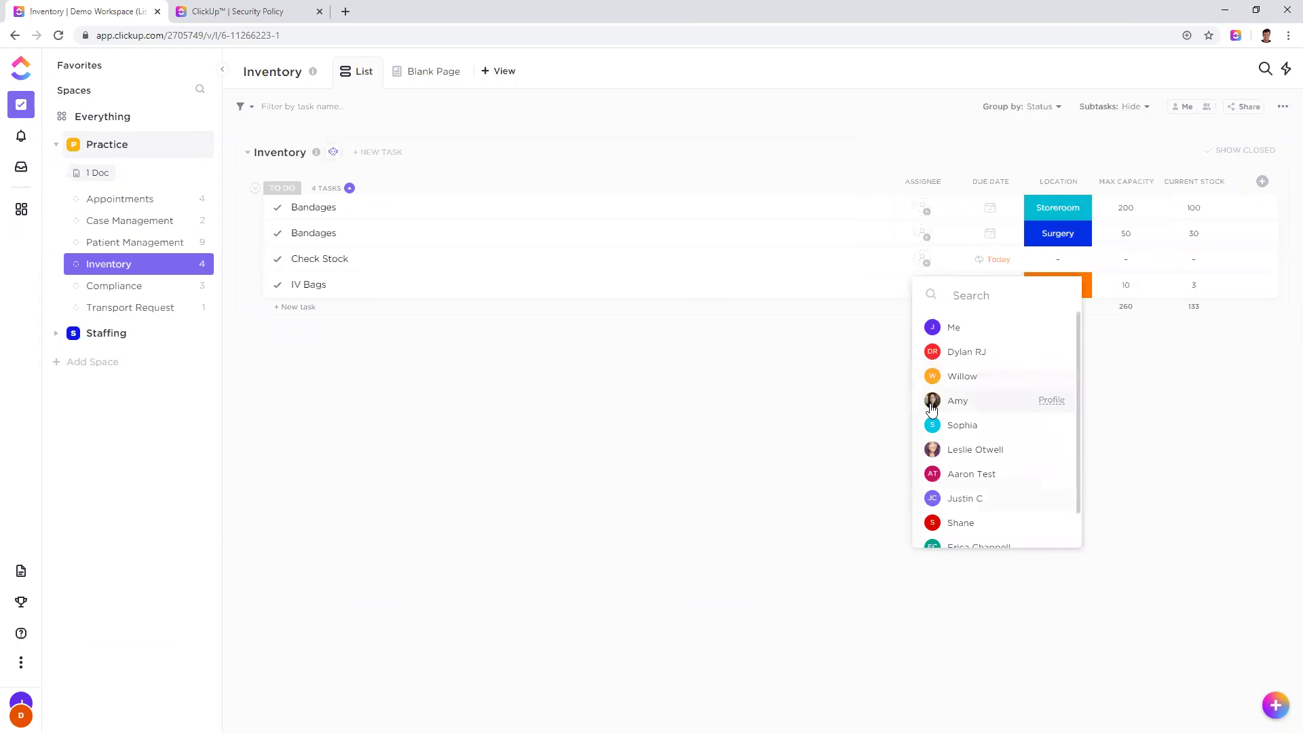
{"action": "left_click", "coordinate": [970, 403]}
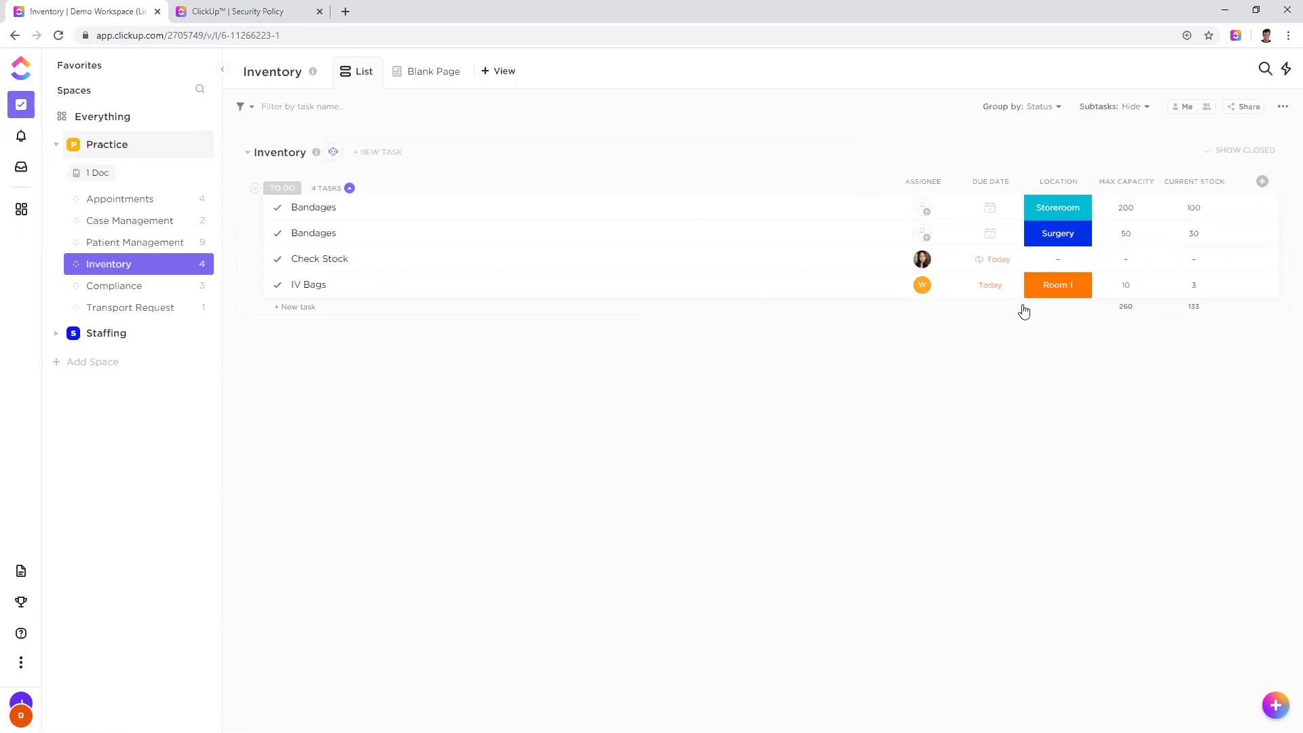
{"action": "left_click", "coordinate": [1262, 265]}
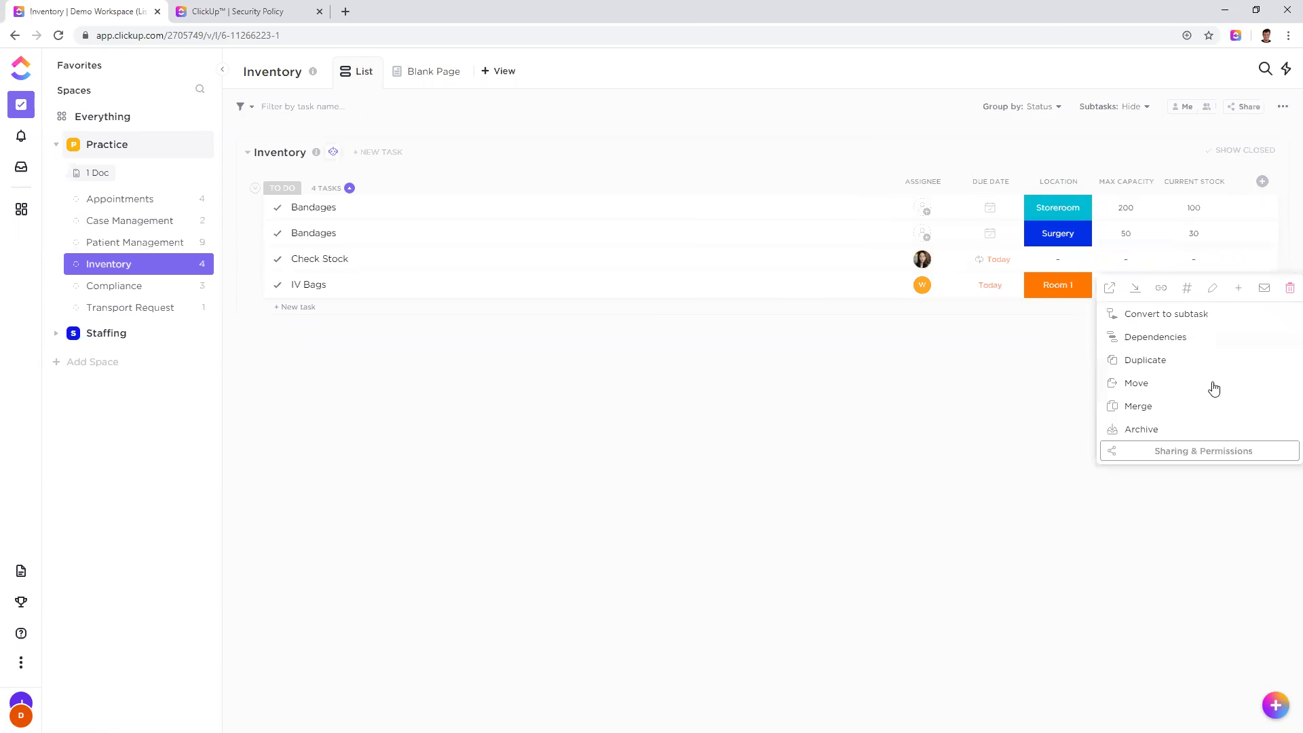
{"action": "left_click", "coordinate": [1285, 288]}
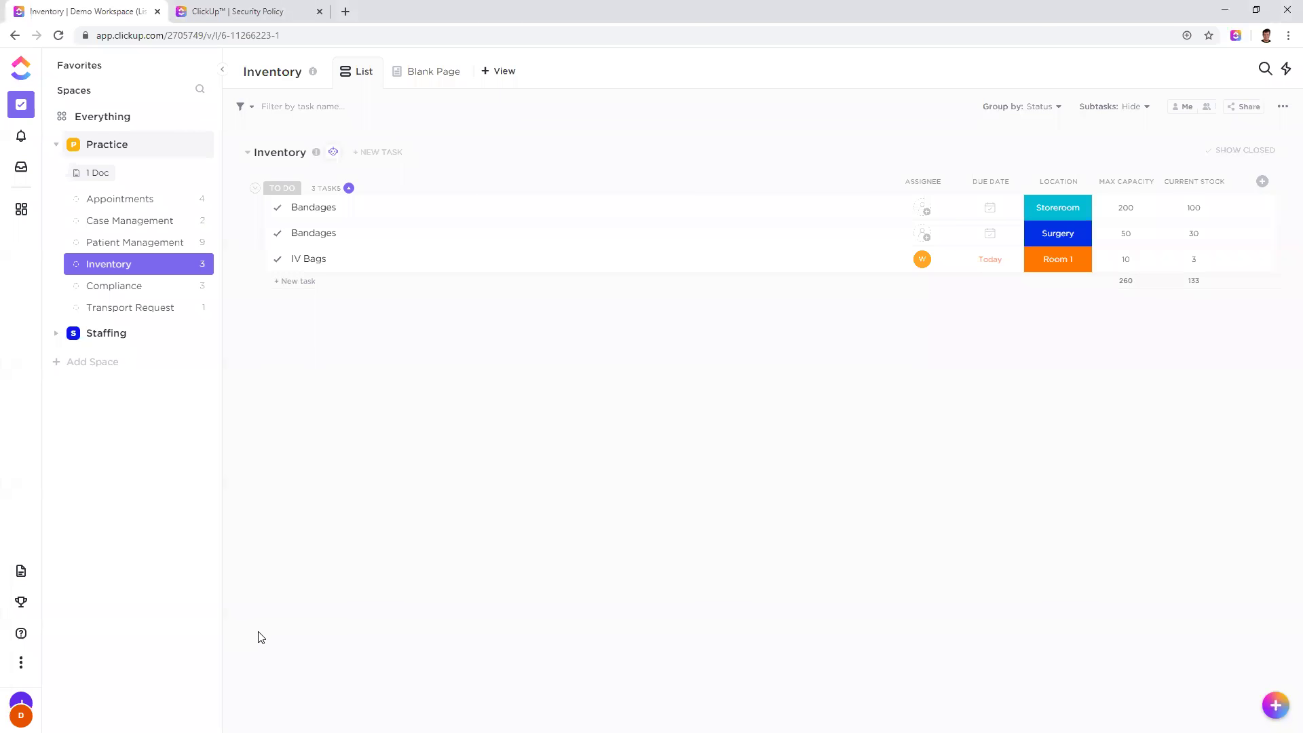
Step: Open the existing employee's list in the Onboarding & Training folder of the Staffing space
{"action": "left_click", "coordinate": [98, 336]}
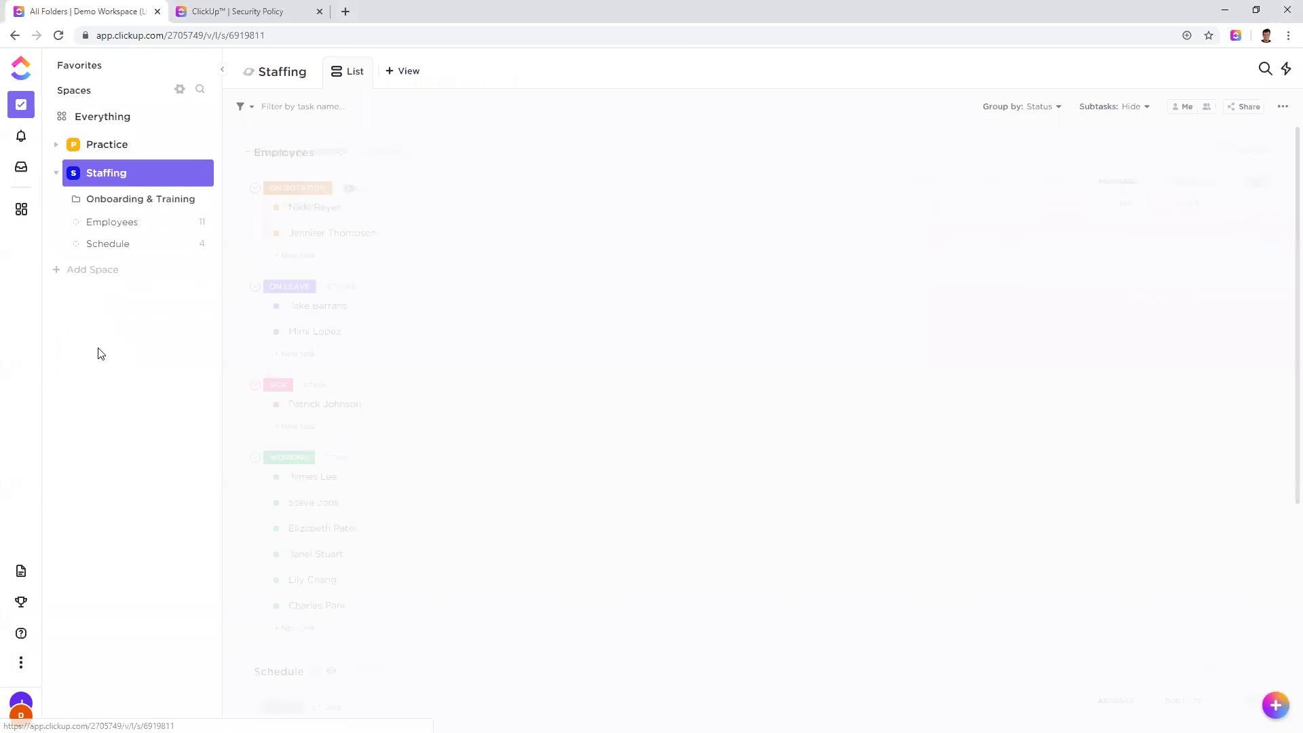
{"action": "left_click", "coordinate": [133, 198]}
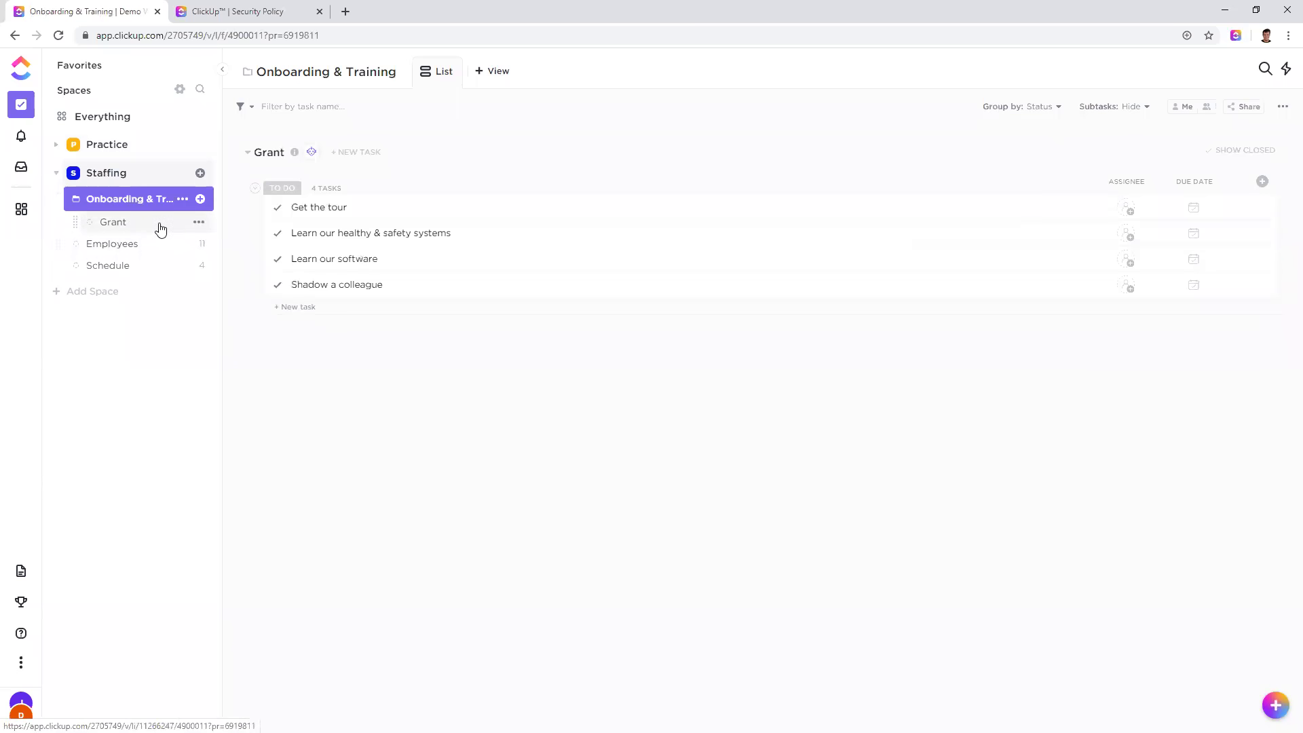
{"action": "left_click", "coordinate": [155, 231]}
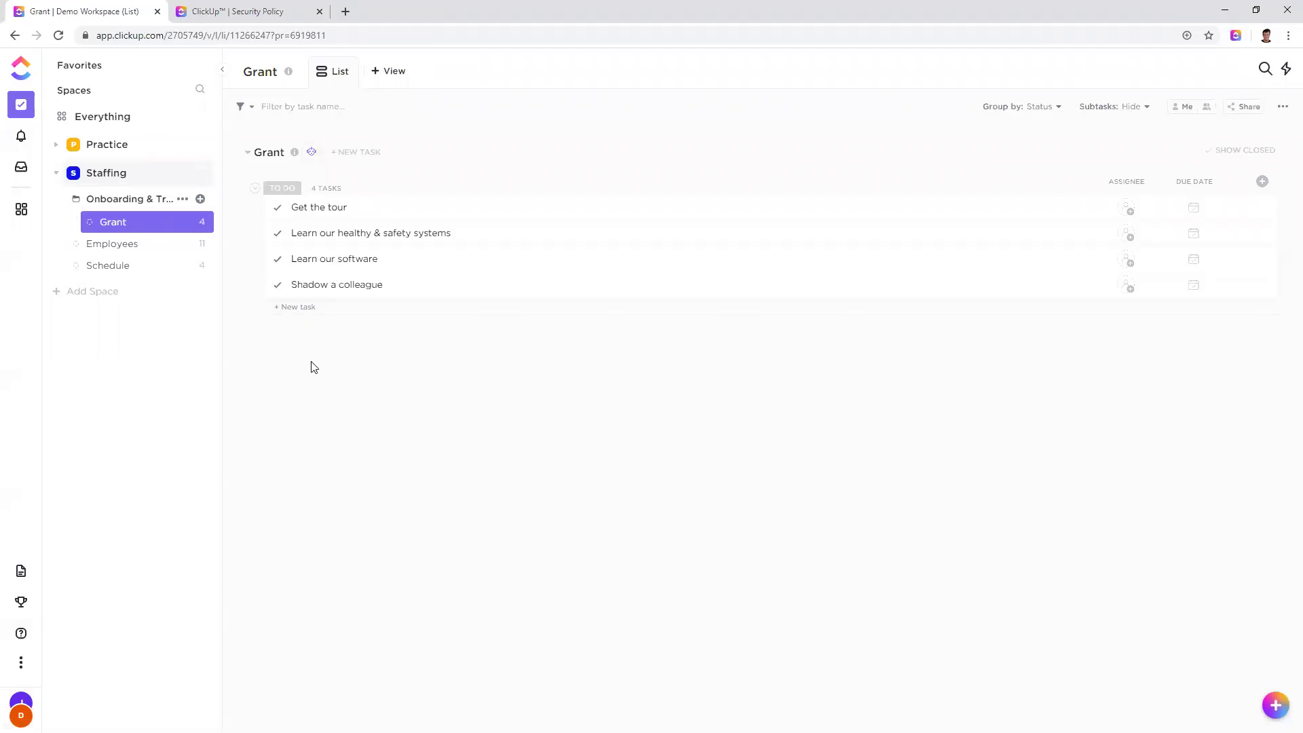
Step: Save the employee's onboarding list as a new template named "New Employee Training" with everything included
{"action": "left_click", "coordinate": [198, 222]}
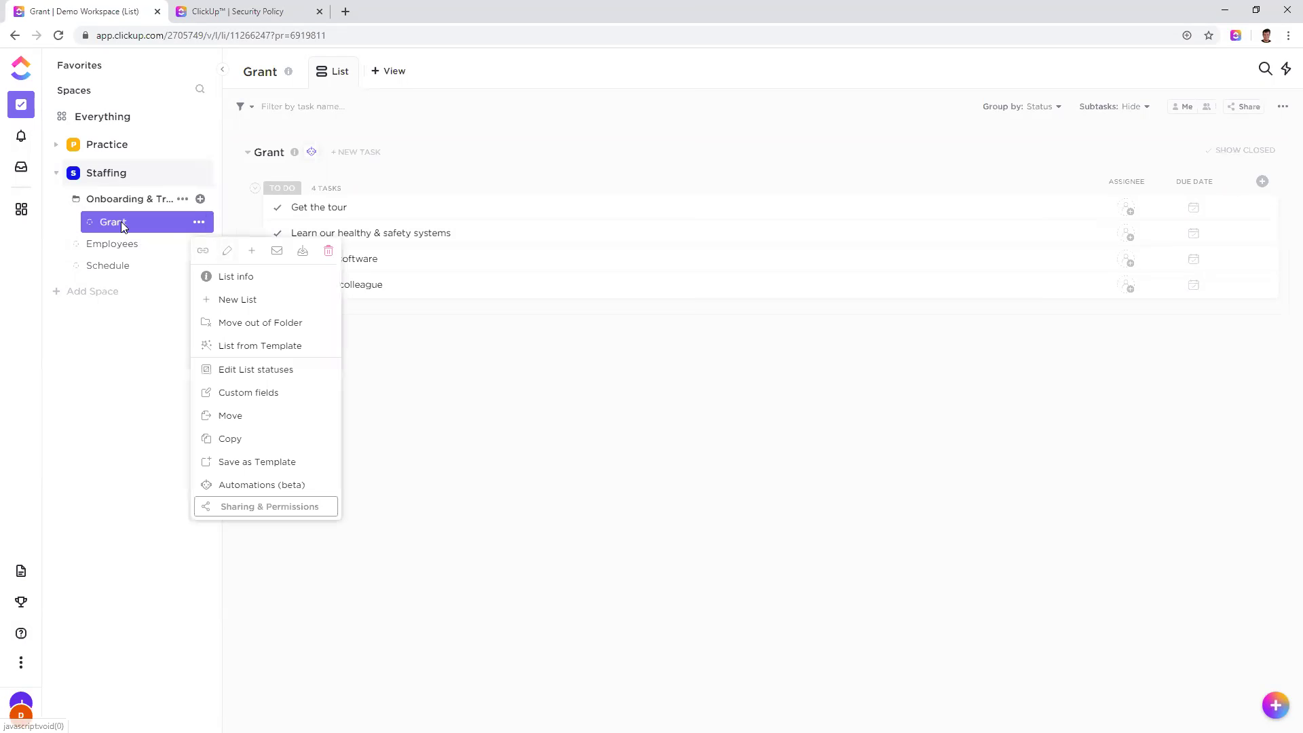
{"action": "left_click", "coordinate": [198, 223]}
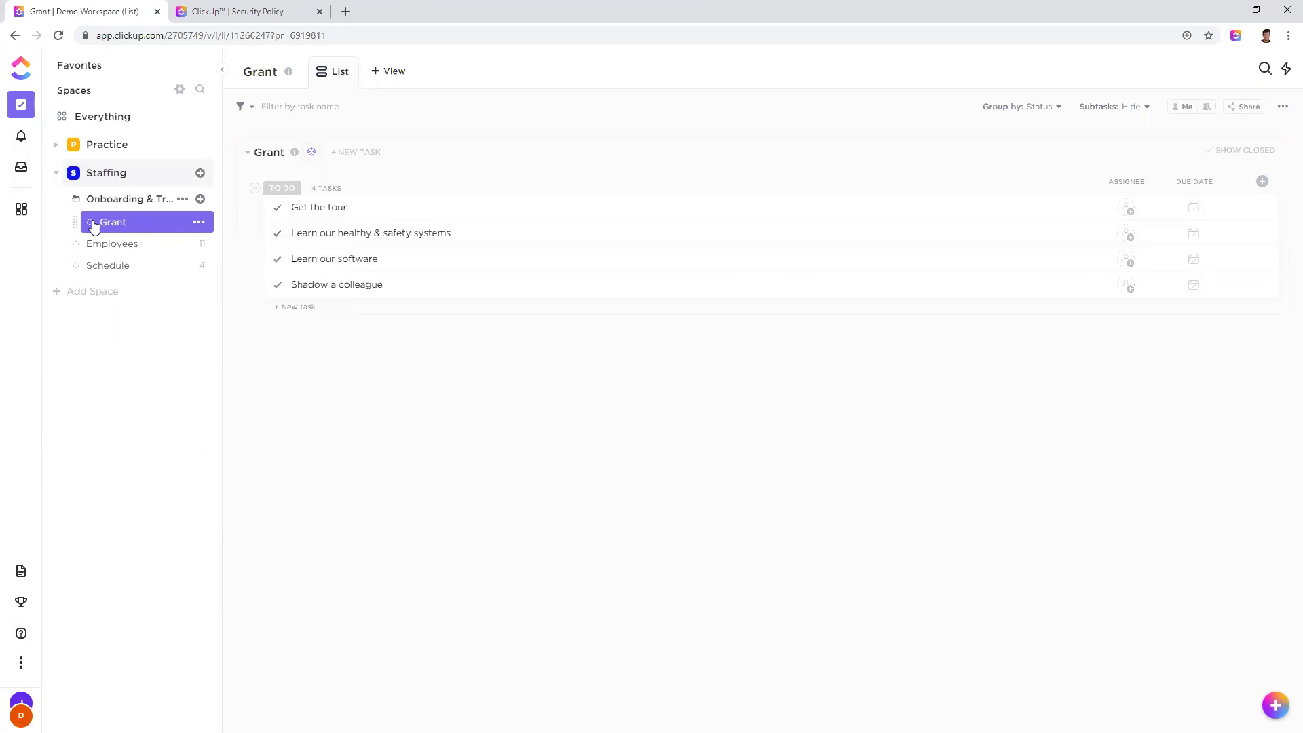
{"action": "left_click", "coordinate": [199, 222]}
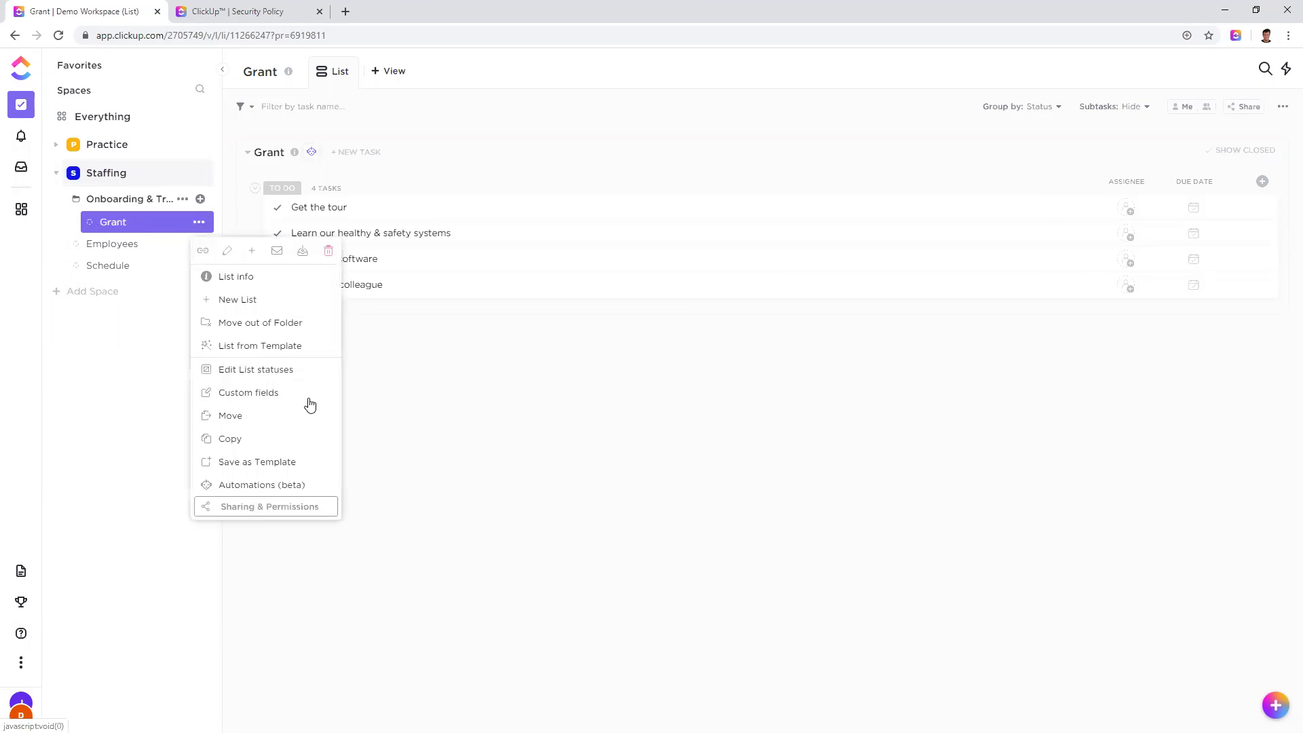
{"action": "left_click", "coordinate": [258, 466]}
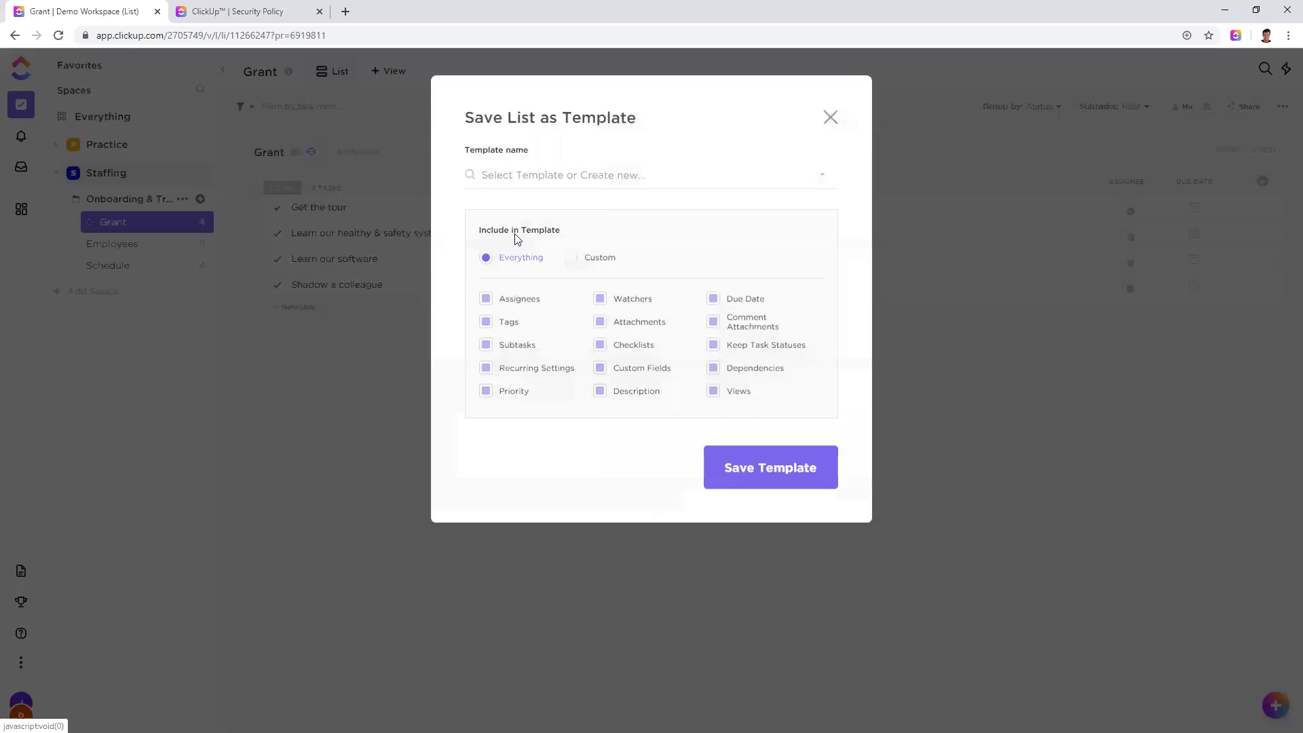
{"action": "left_click", "coordinate": [569, 178]}
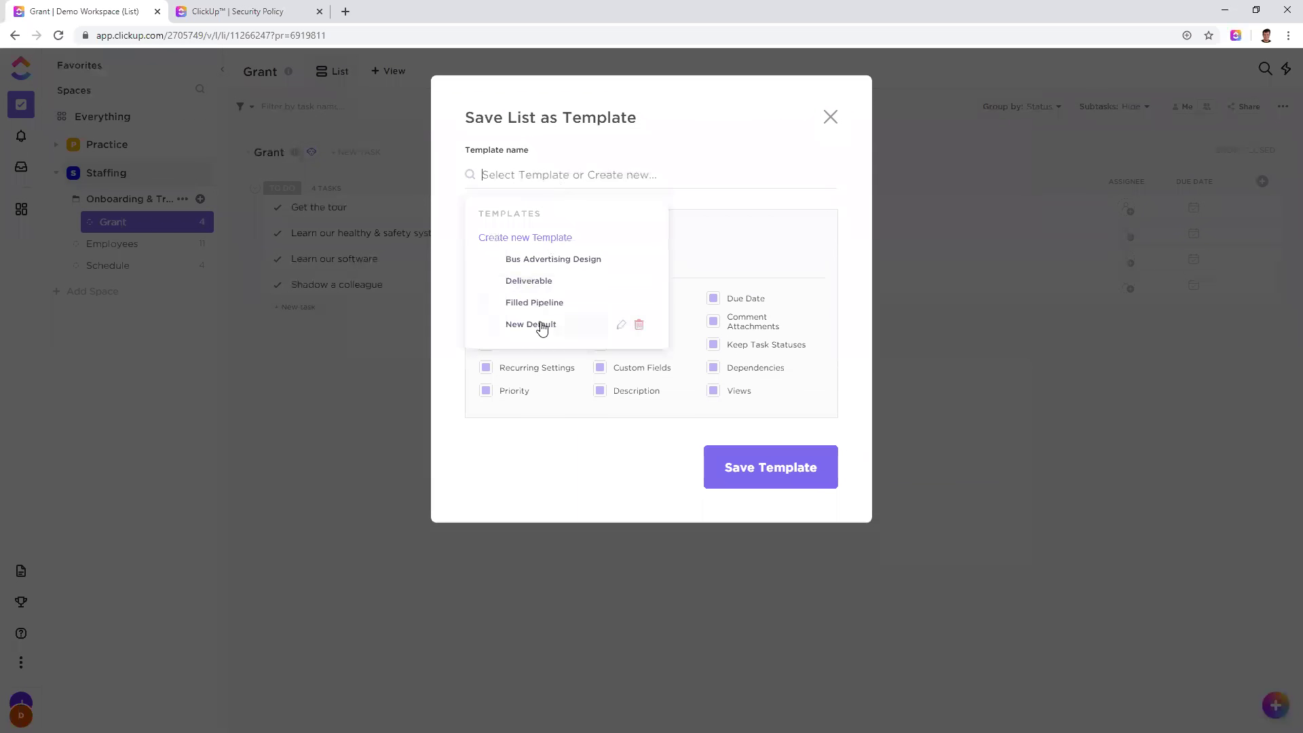
{"action": "left_click", "coordinate": [712, 277]}
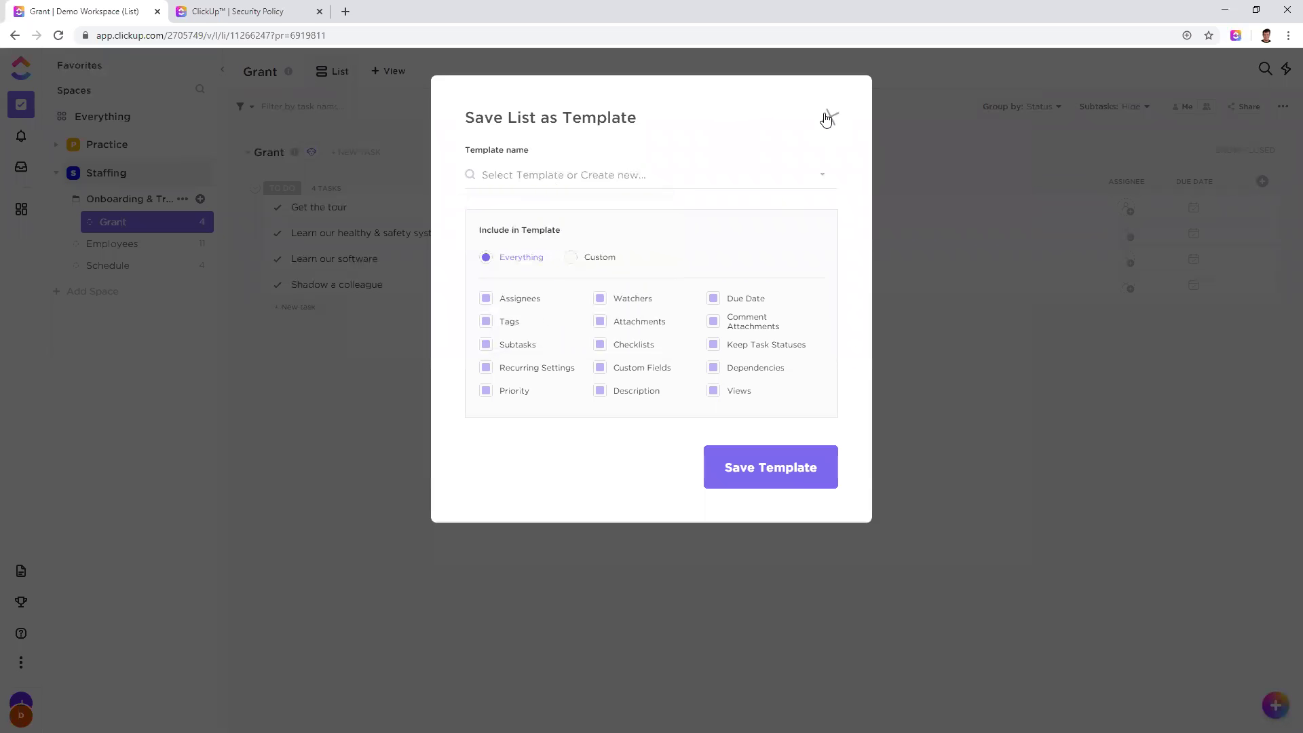
{"action": "left_click", "coordinate": [559, 185]}
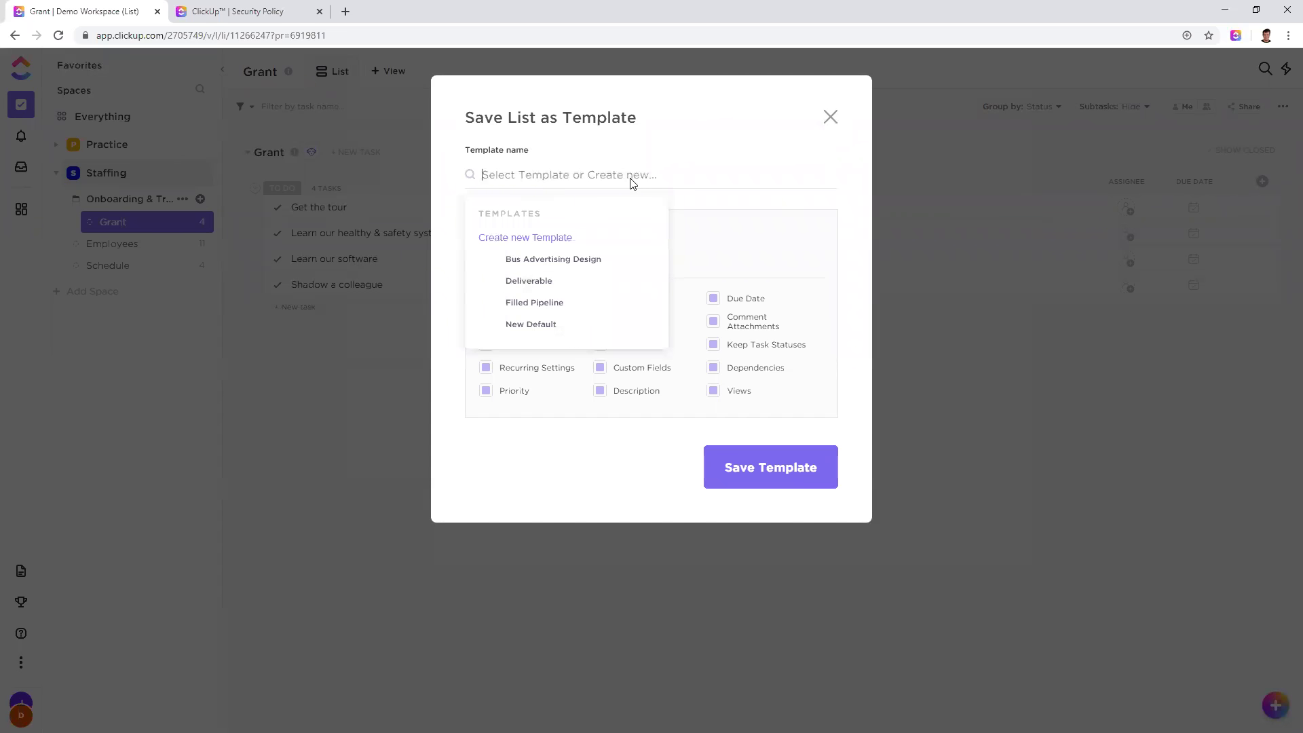
{"action": "type", "text": "New Employee Training"}
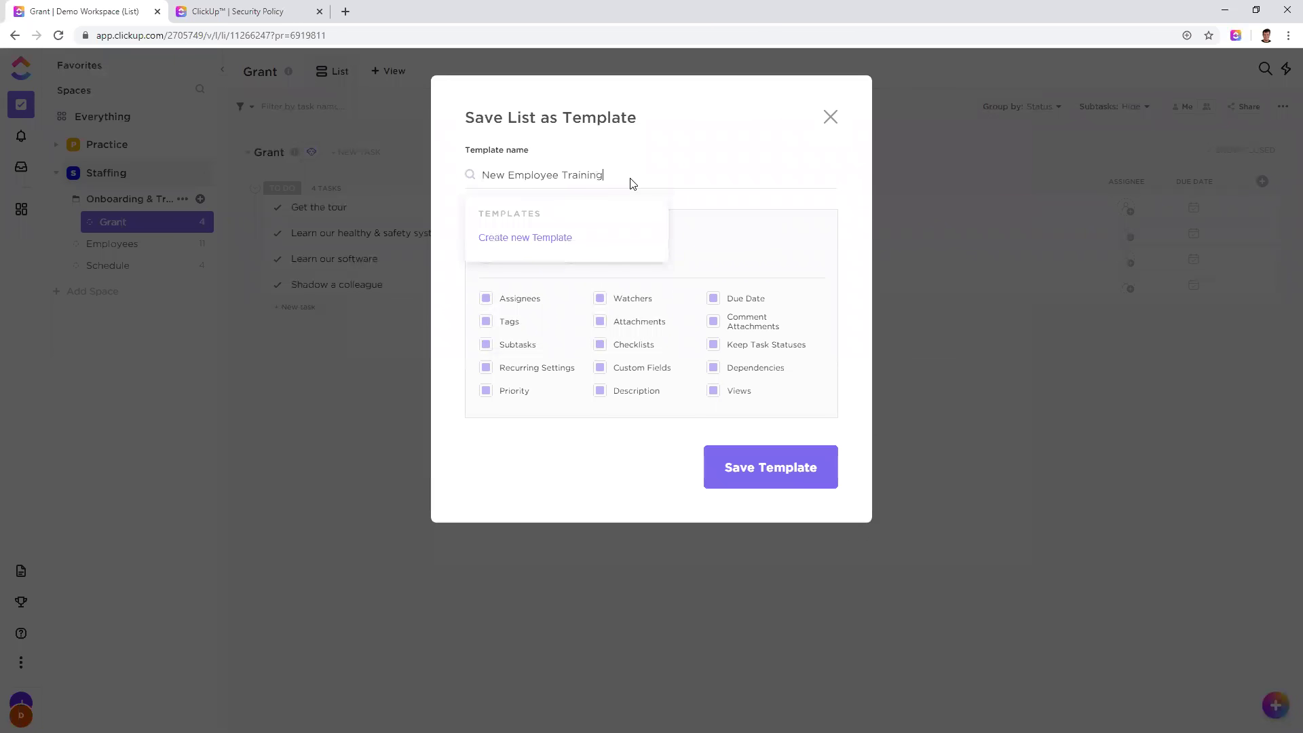
{"action": "left_click", "coordinate": [536, 237]}
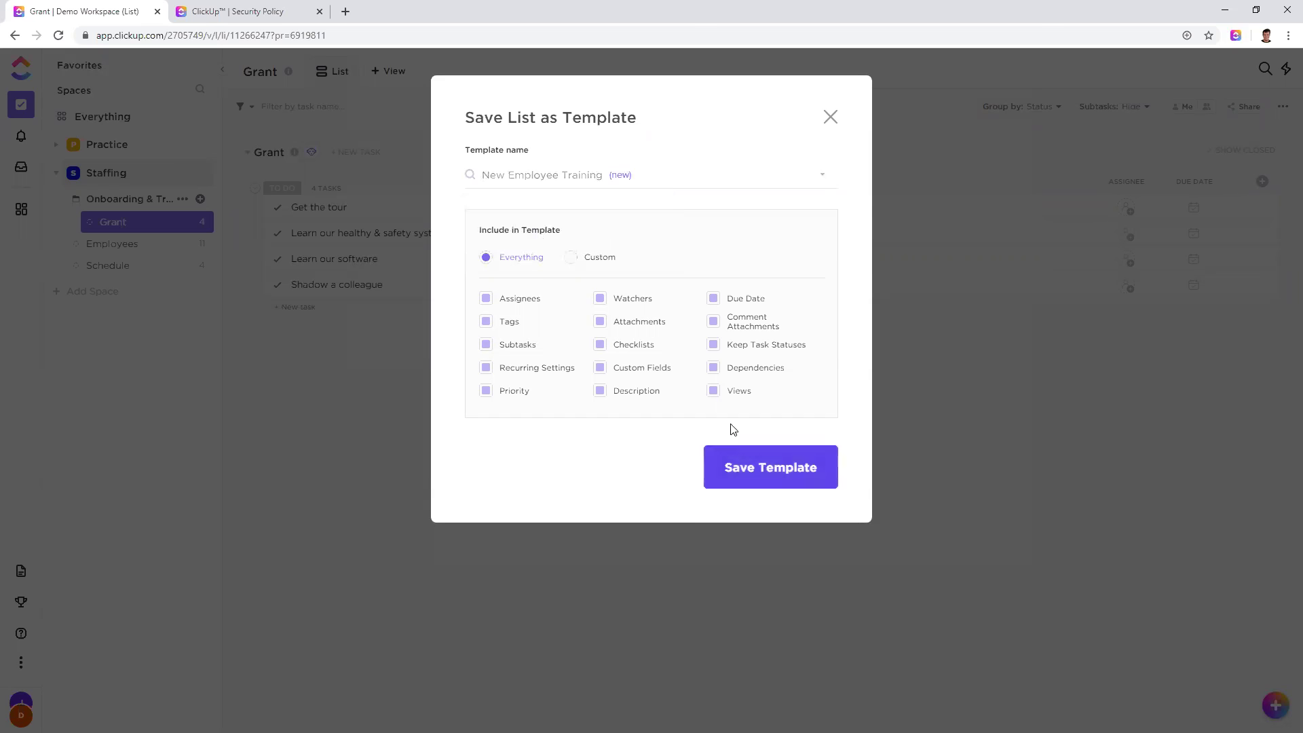
{"action": "left_click", "coordinate": [753, 477]}
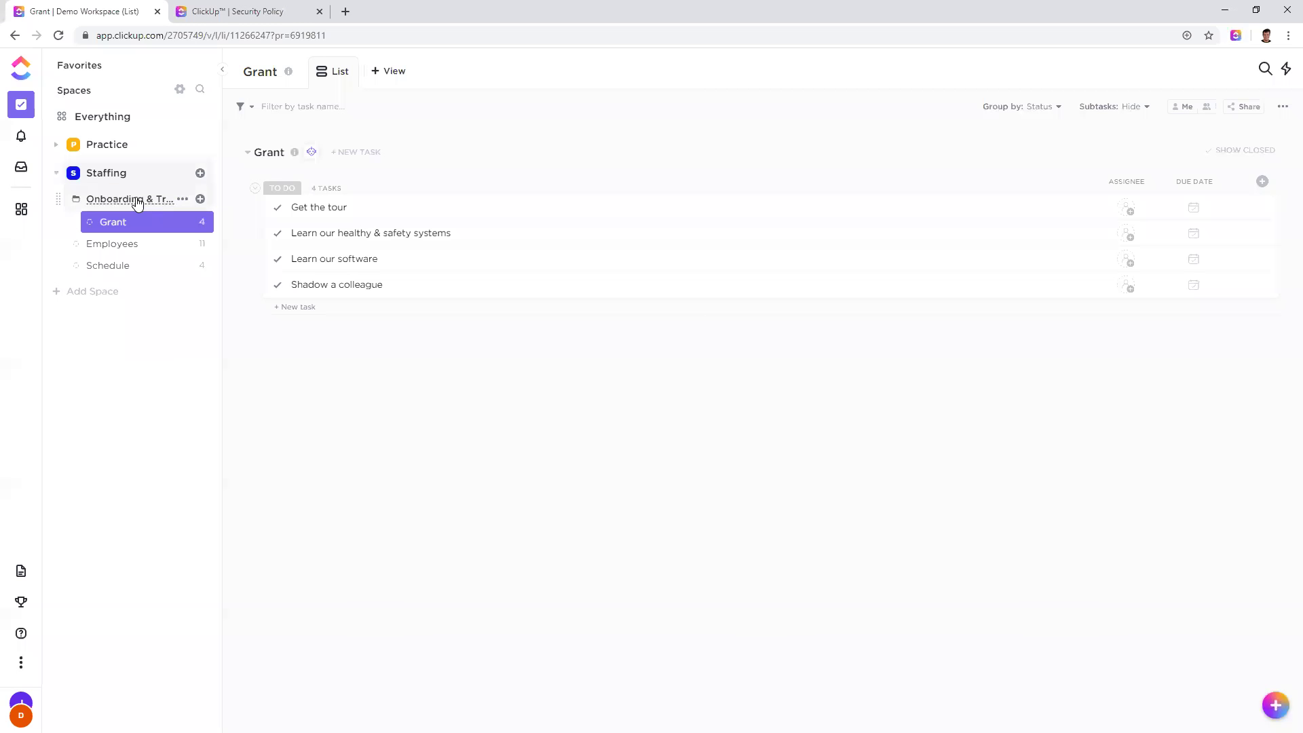
Step: Set up a new list in the Onboarding & Training folder from the New Employee Training template, named with the employee's first name
{"action": "left_click", "coordinate": [200, 201]}
{"action": "left_click", "coordinate": [243, 289]}
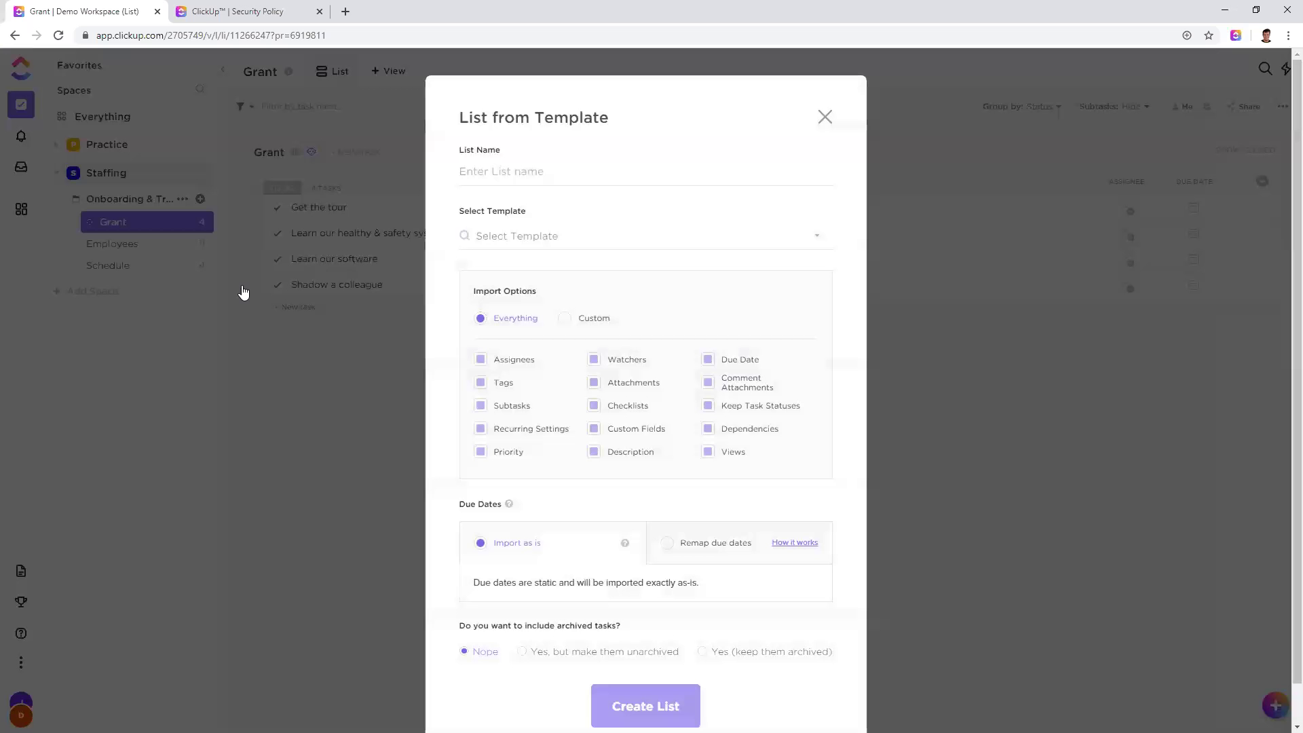
{"action": "left_click", "coordinate": [509, 242]}
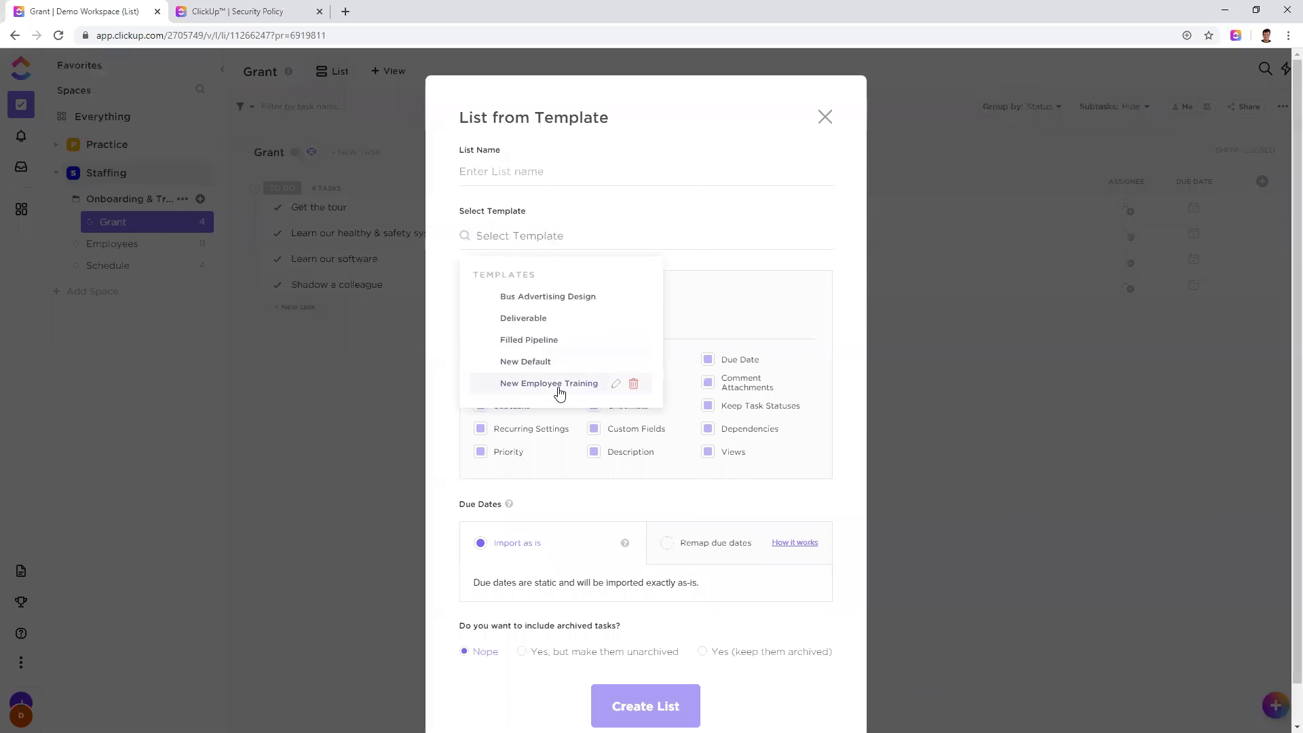
{"action": "left_click", "coordinate": [599, 383]}
{"action": "type", "text": "Sarah"}
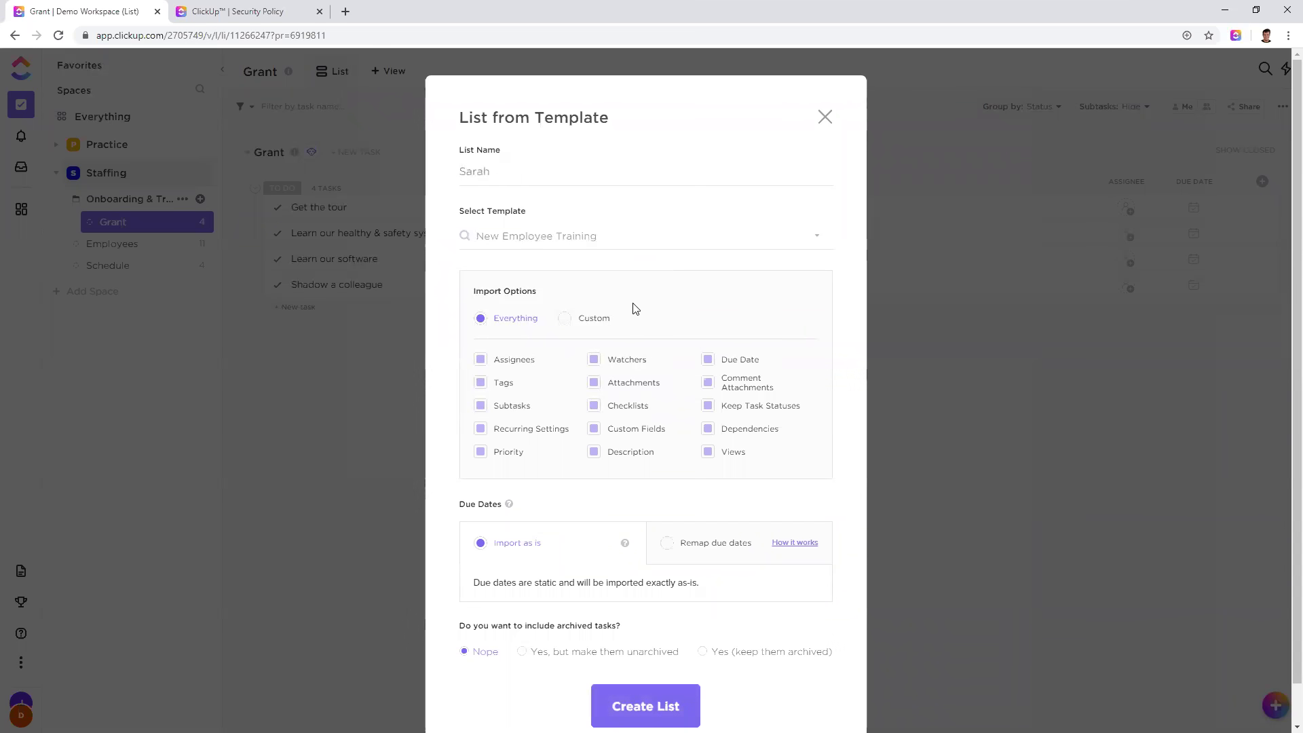
Step: Try the option to remap due dates for the new list and return to importing them as is
{"action": "scroll", "coordinate": [634, 407], "scroll_direction": "down", "scroll_amount": 1}
{"action": "left_click", "coordinate": [668, 502]}
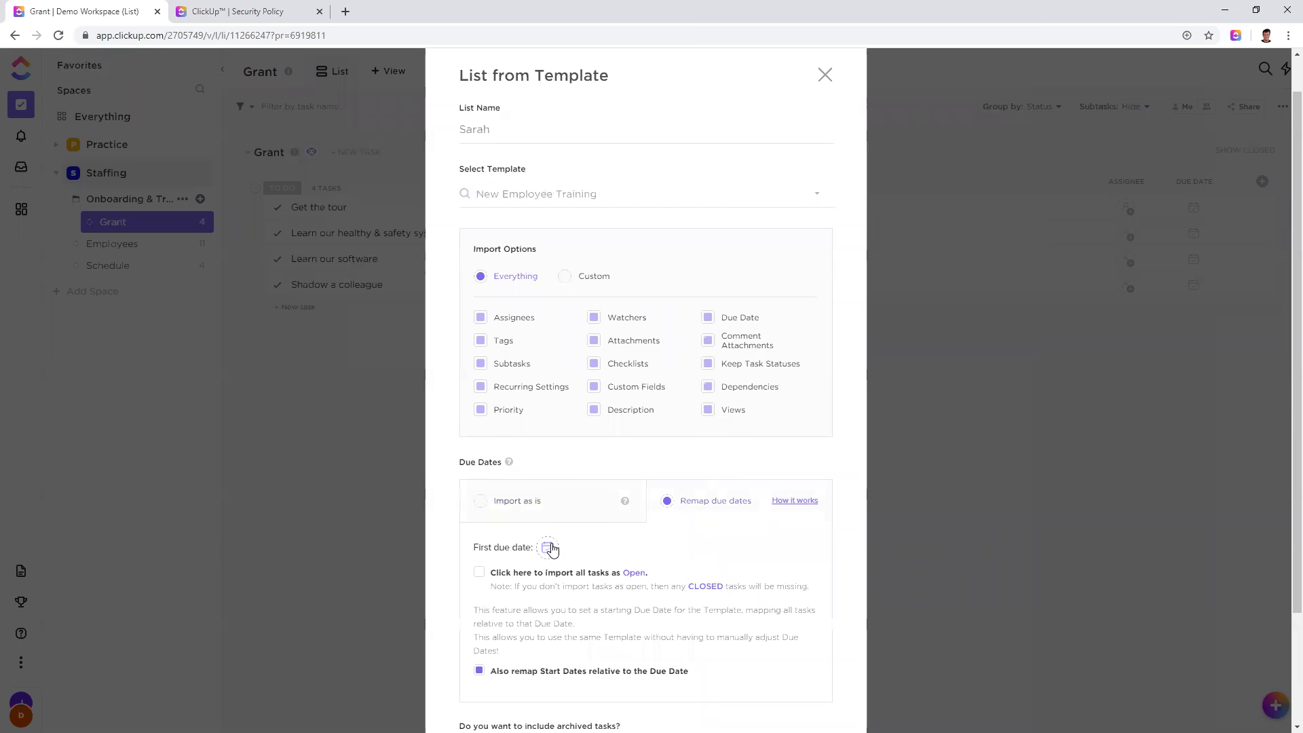
{"action": "left_click_drag", "start_coordinate": [475, 551], "coordinate": [533, 552]}
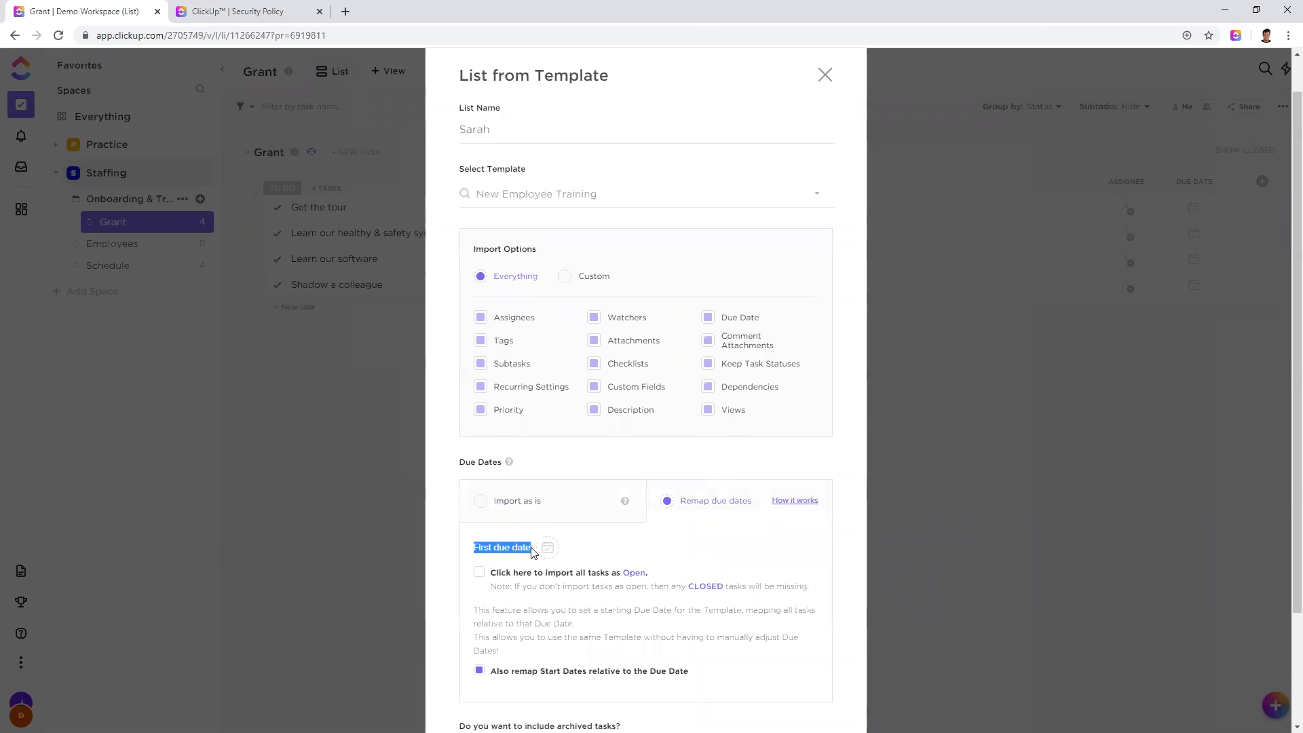
{"action": "left_click", "coordinate": [600, 548]}
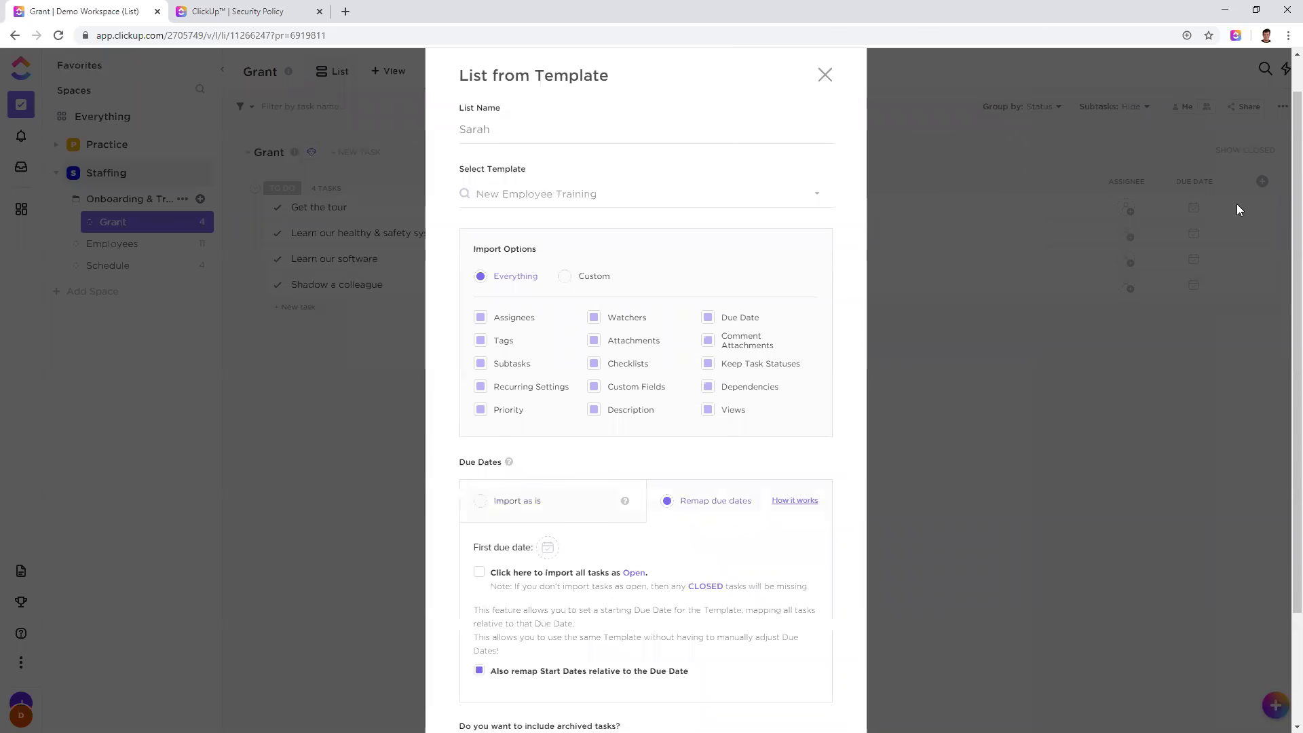
{"action": "left_click", "coordinate": [580, 502]}
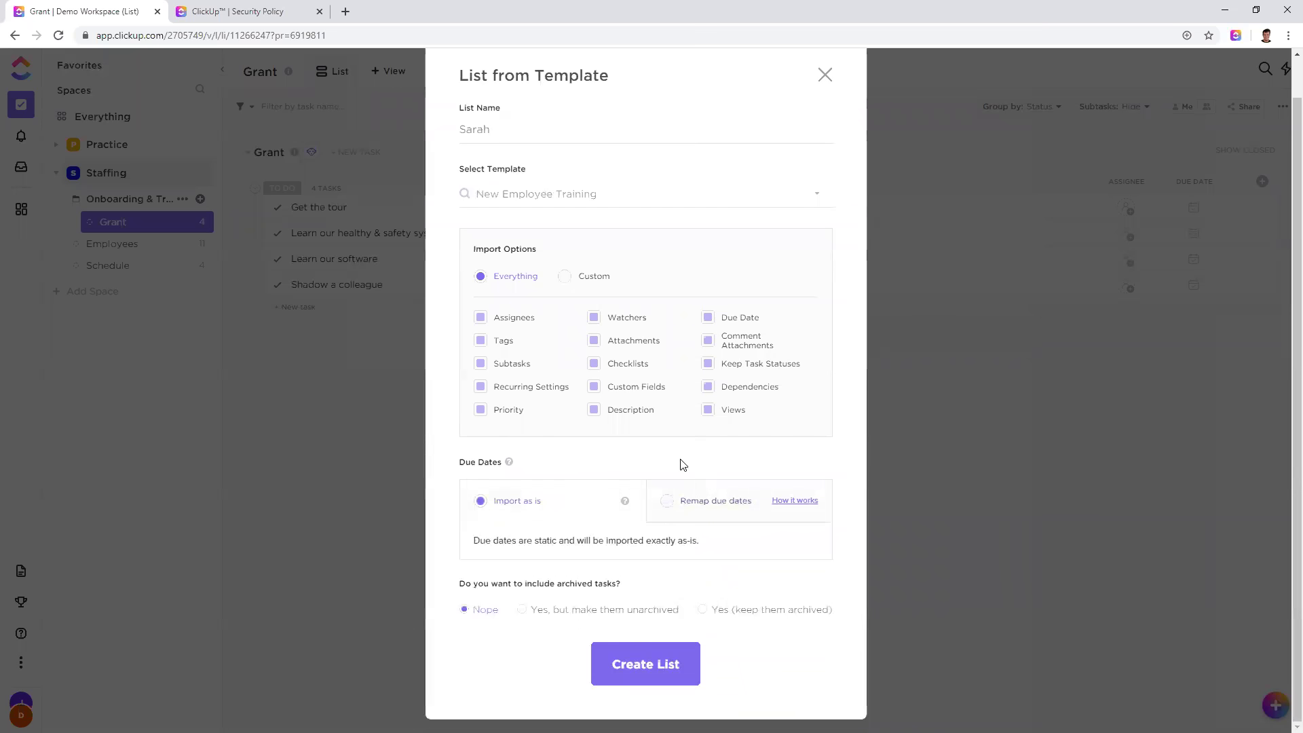
Step: Create the new employee's list from the template and open it
{"action": "left_click", "coordinate": [631, 668]}
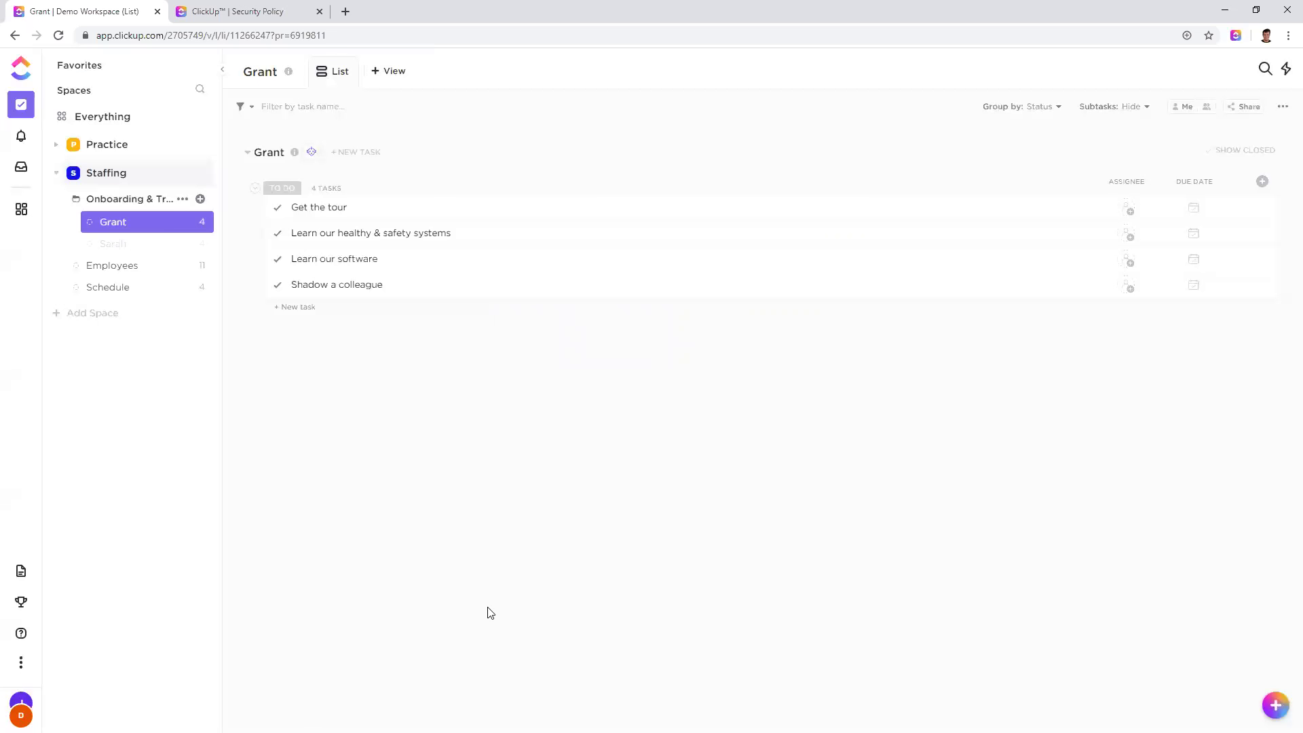
{"action": "left_click", "coordinate": [136, 243]}
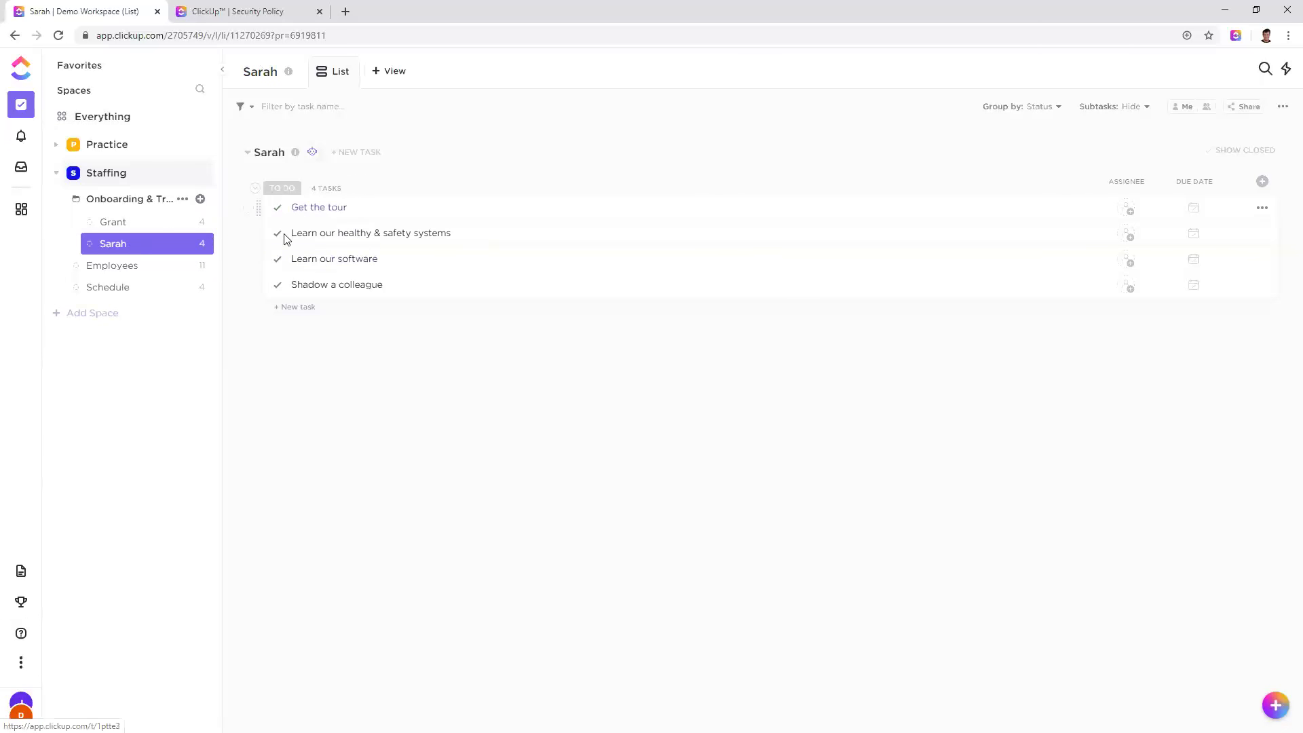
Step: Mark the "Get the tour" task complete in the first employee's onboarding list
{"action": "left_click", "coordinate": [163, 223]}
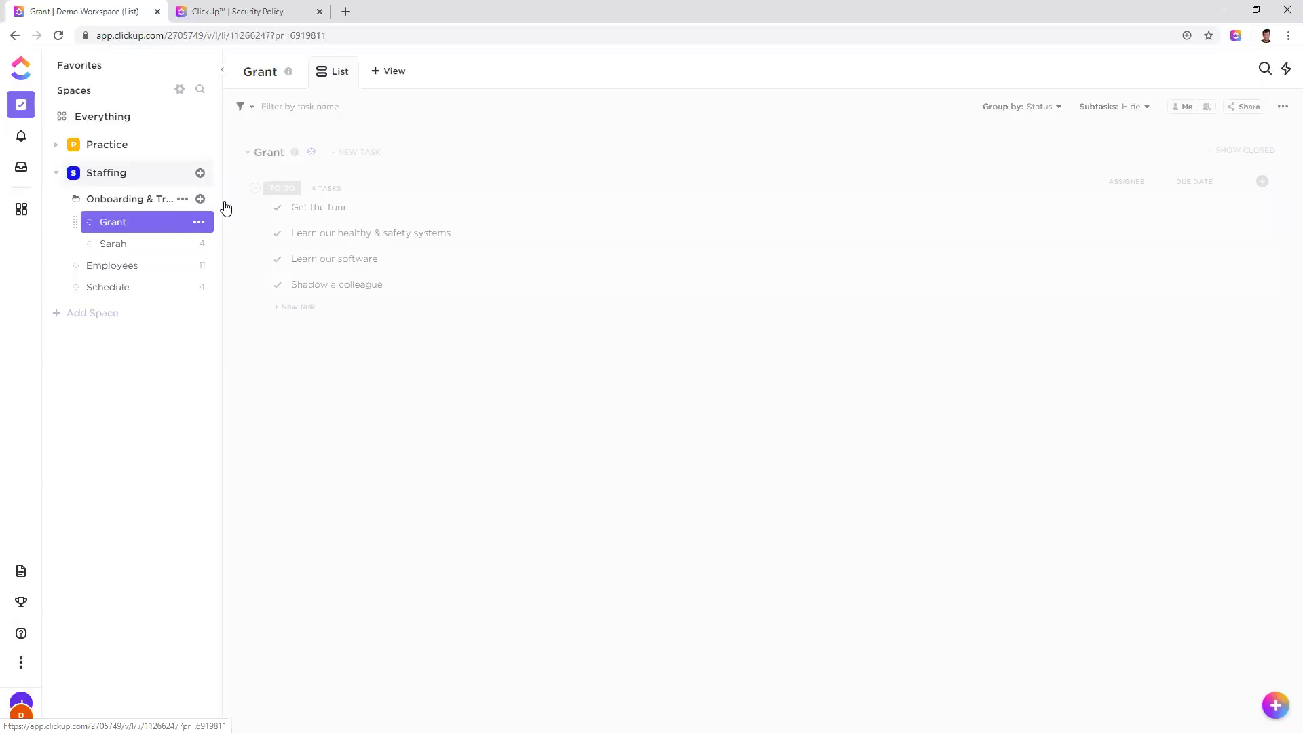
{"action": "left_click", "coordinate": [278, 208]}
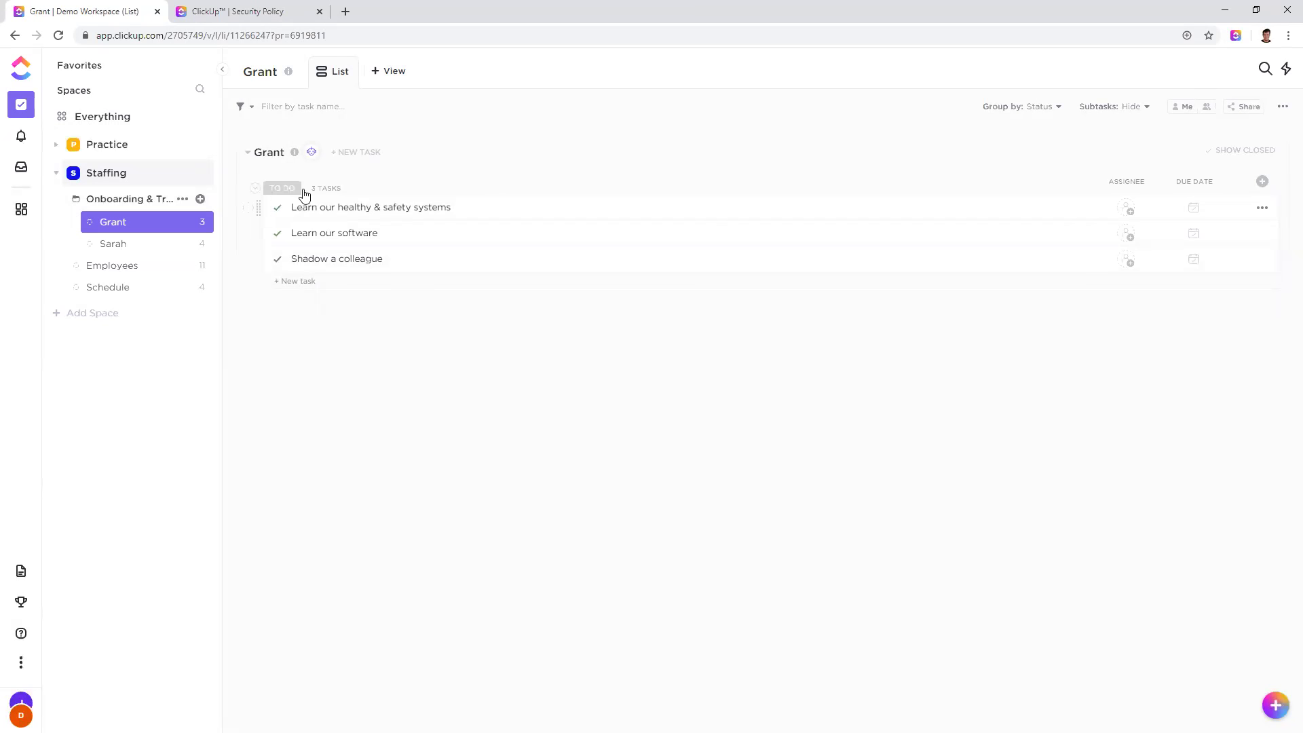
Step: Check the statuses of the first employee's list and mark its "Learn our healthy & safety systems" task complete
{"action": "left_click", "coordinate": [199, 222]}
{"action": "left_click", "coordinate": [252, 371]}
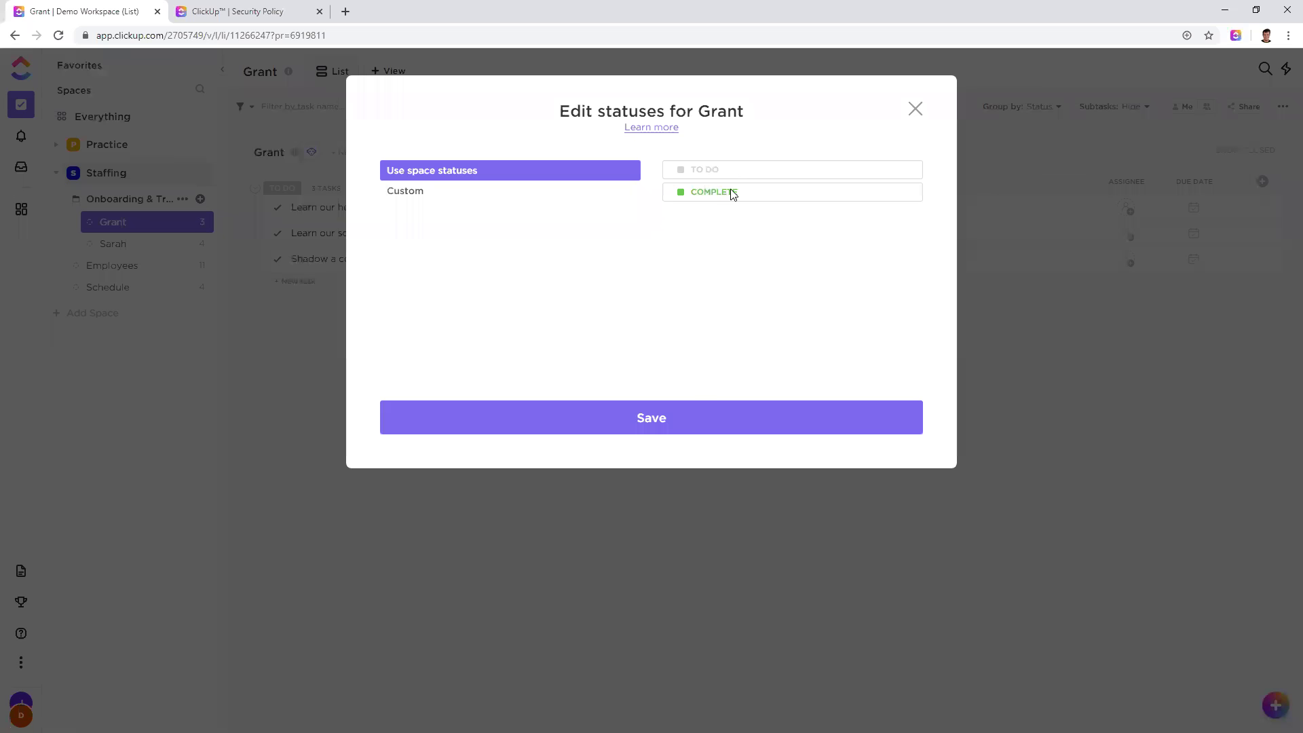
{"action": "left_click", "coordinate": [915, 109]}
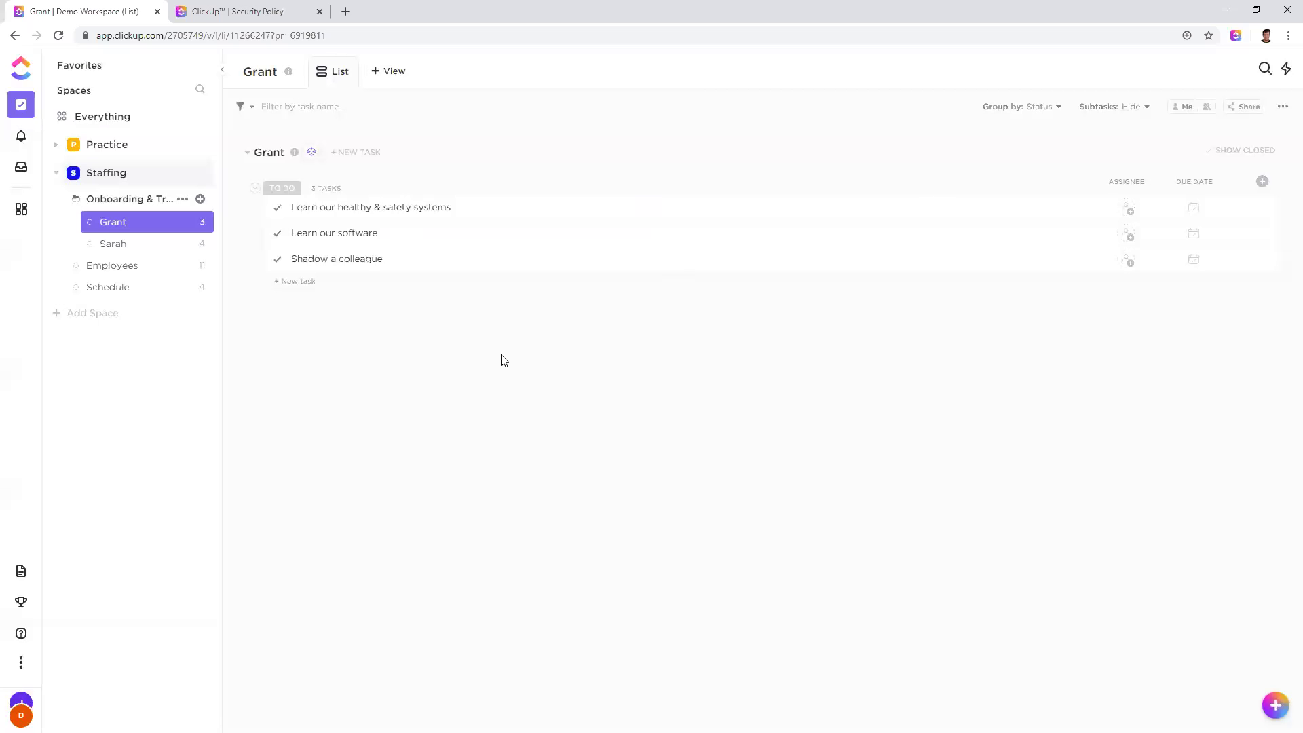
{"action": "left_click", "coordinate": [278, 209]}
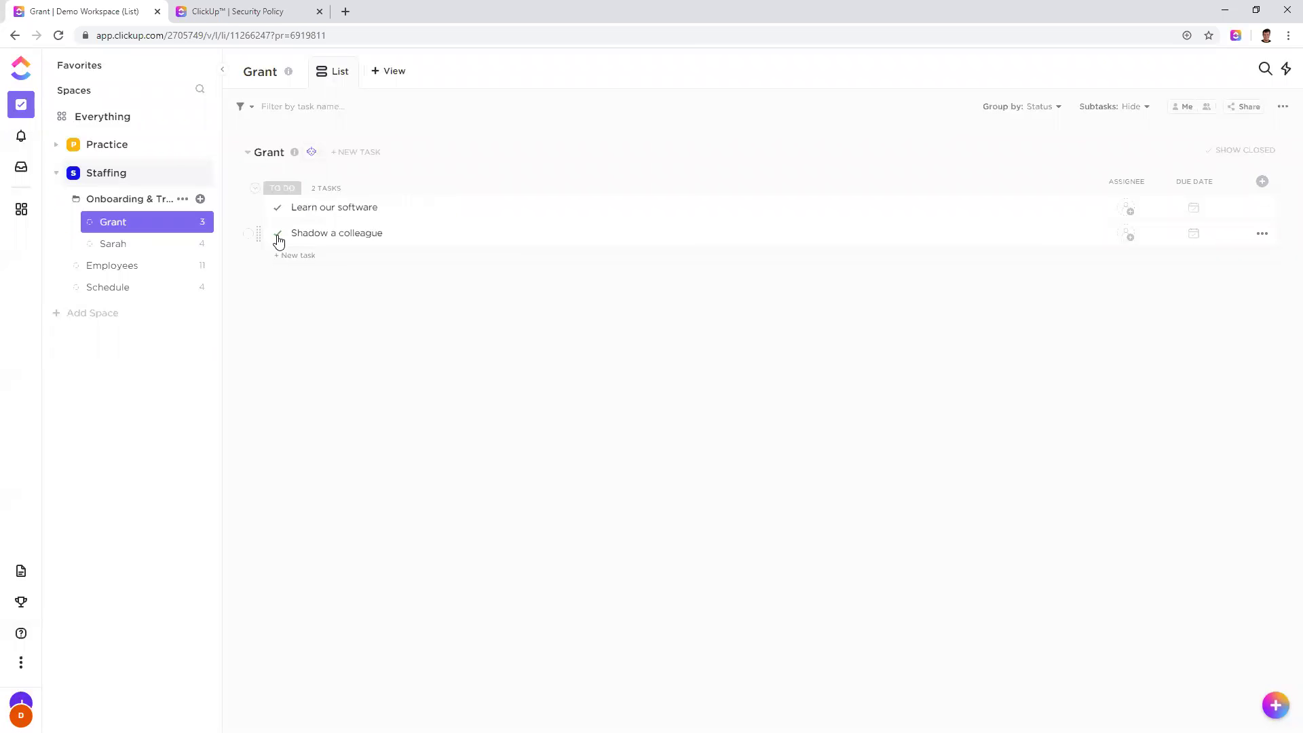
Step: Open the "Learn our software" task and examine its comment mention options, description and title fields
{"action": "left_click", "coordinate": [427, 205]}
{"action": "left_click", "coordinate": [885, 685]}
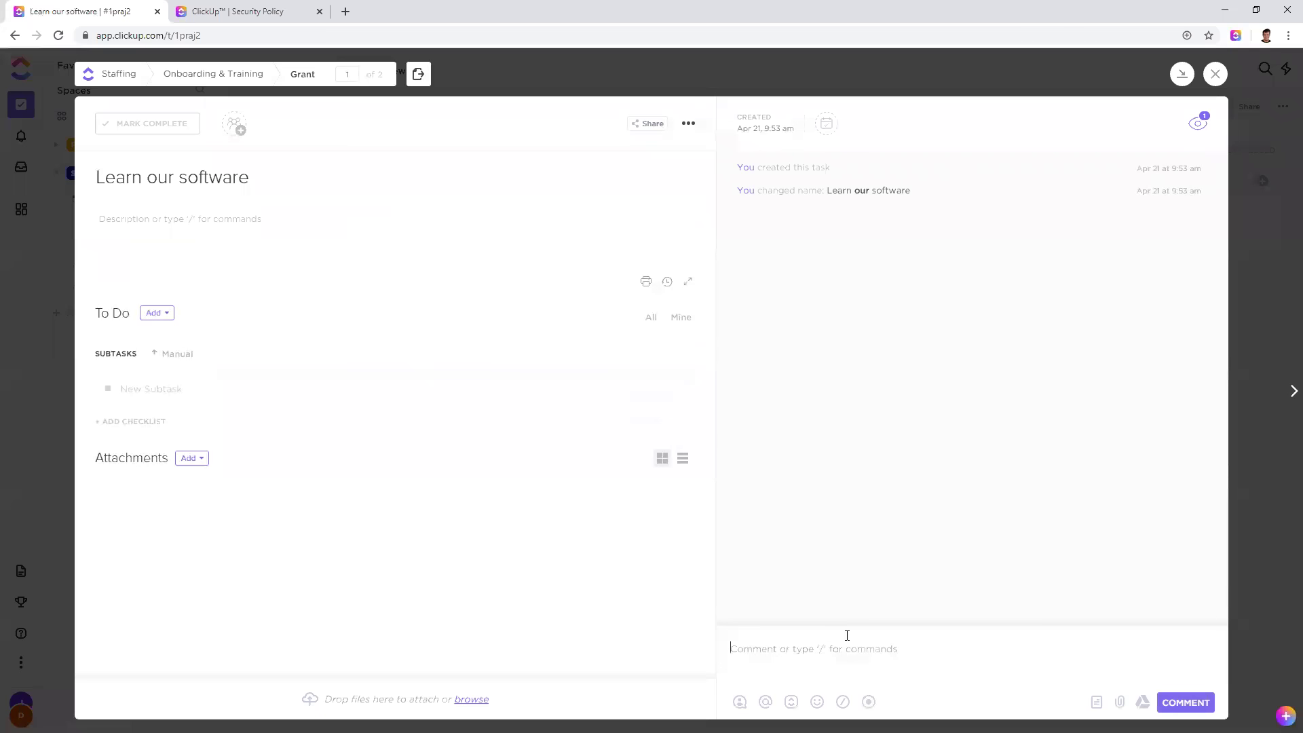
{"action": "type", "text": "@"}
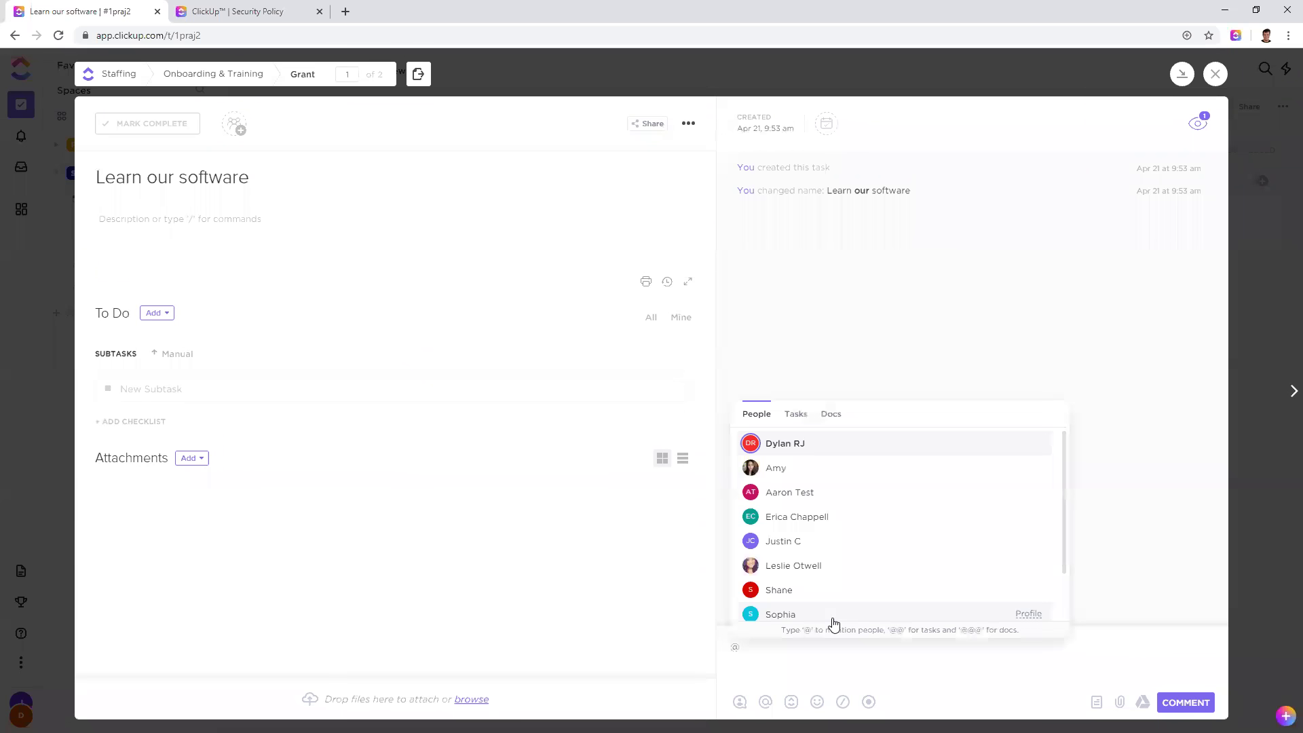
{"action": "key", "text": "BackSpace"}
{"action": "left_click", "coordinate": [256, 235]}
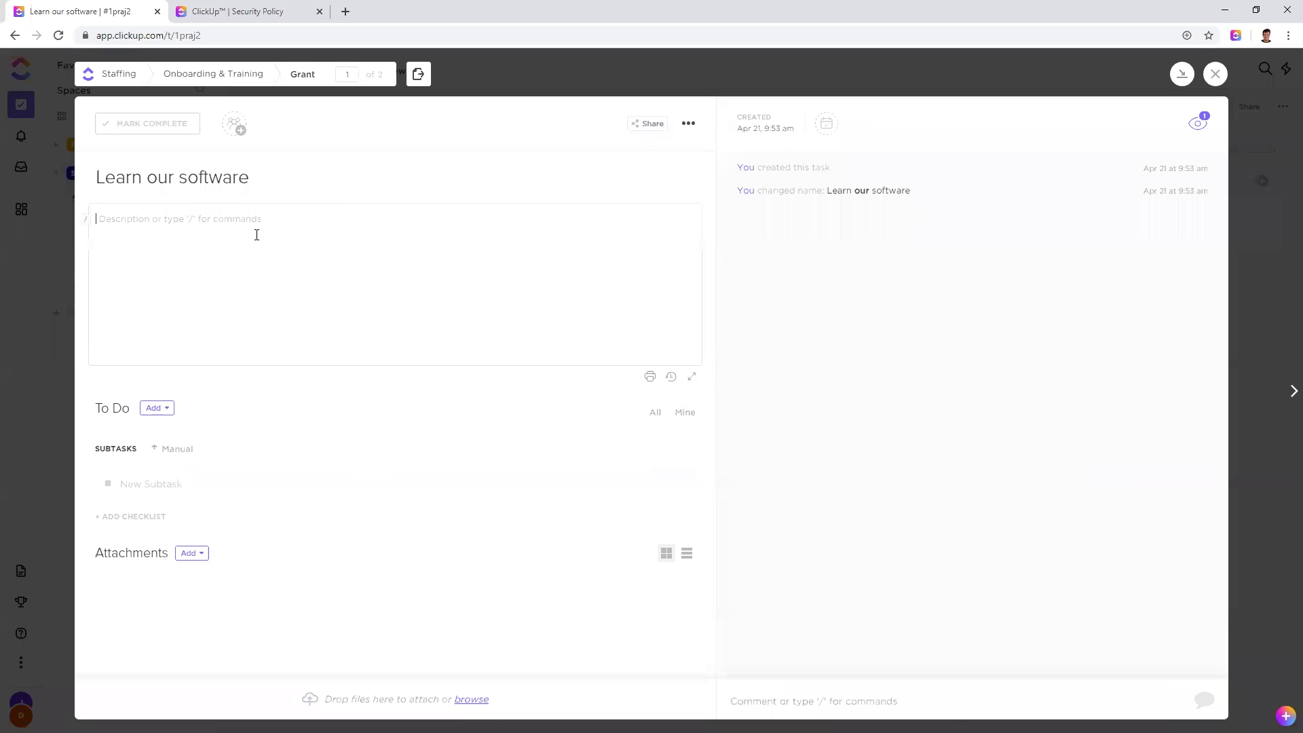
{"action": "left_click_drag", "start_coordinate": [103, 173], "coordinate": [270, 160]}
{"action": "left_click", "coordinate": [277, 182]}
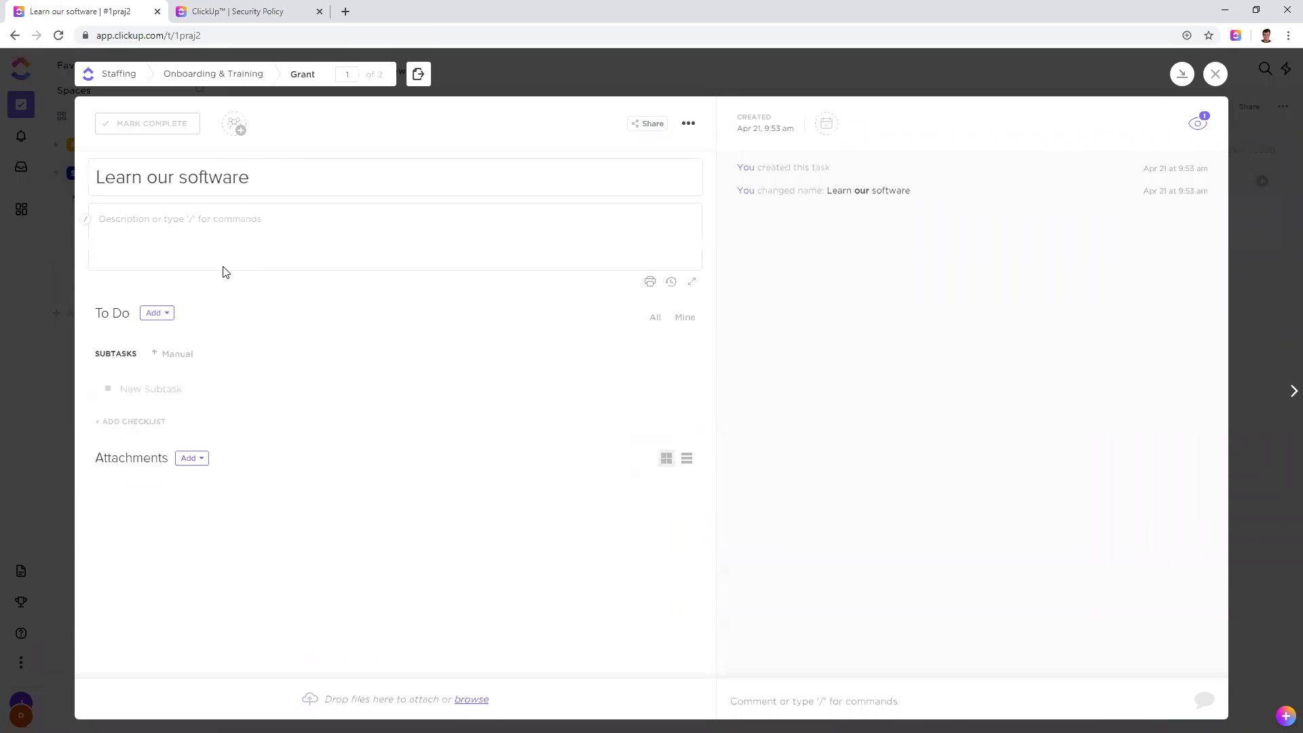
Step: Examine the description and subtask entry fields of the "Learn our software" task and close the task
{"action": "left_click", "coordinate": [215, 285]}
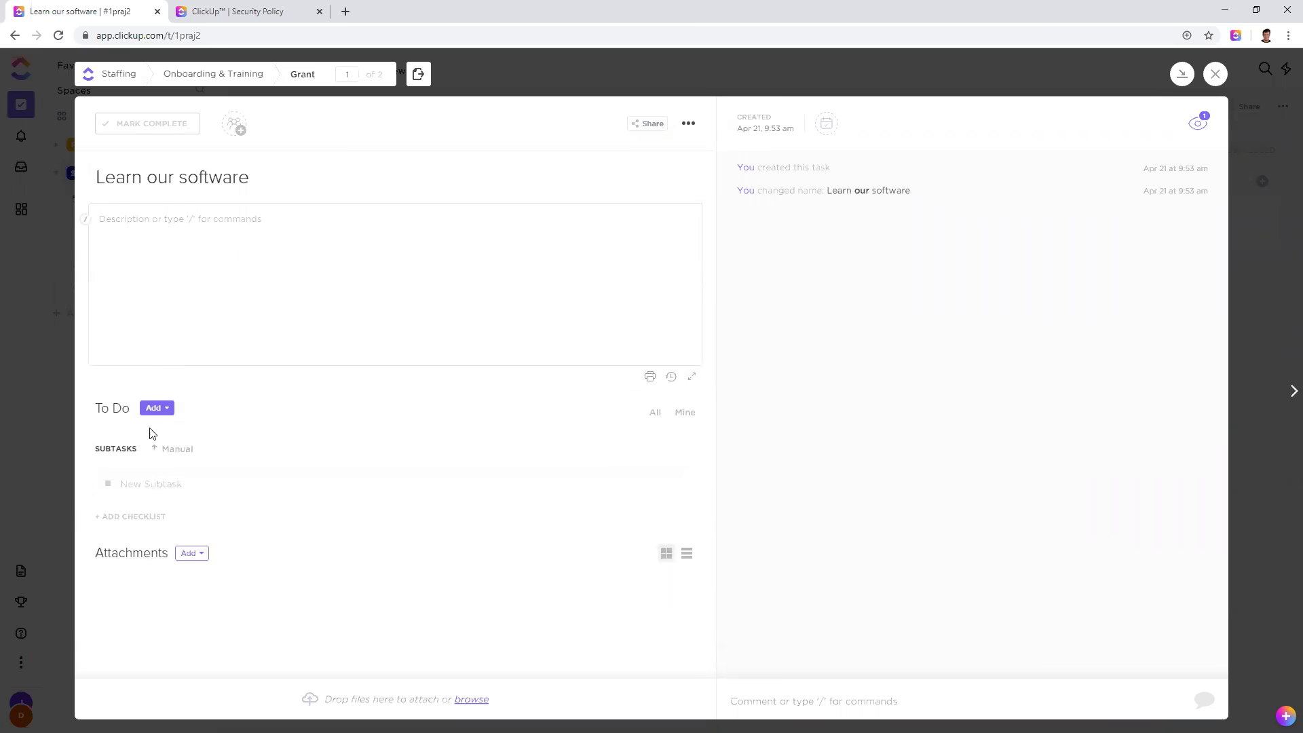
{"action": "left_click", "coordinate": [153, 478]}
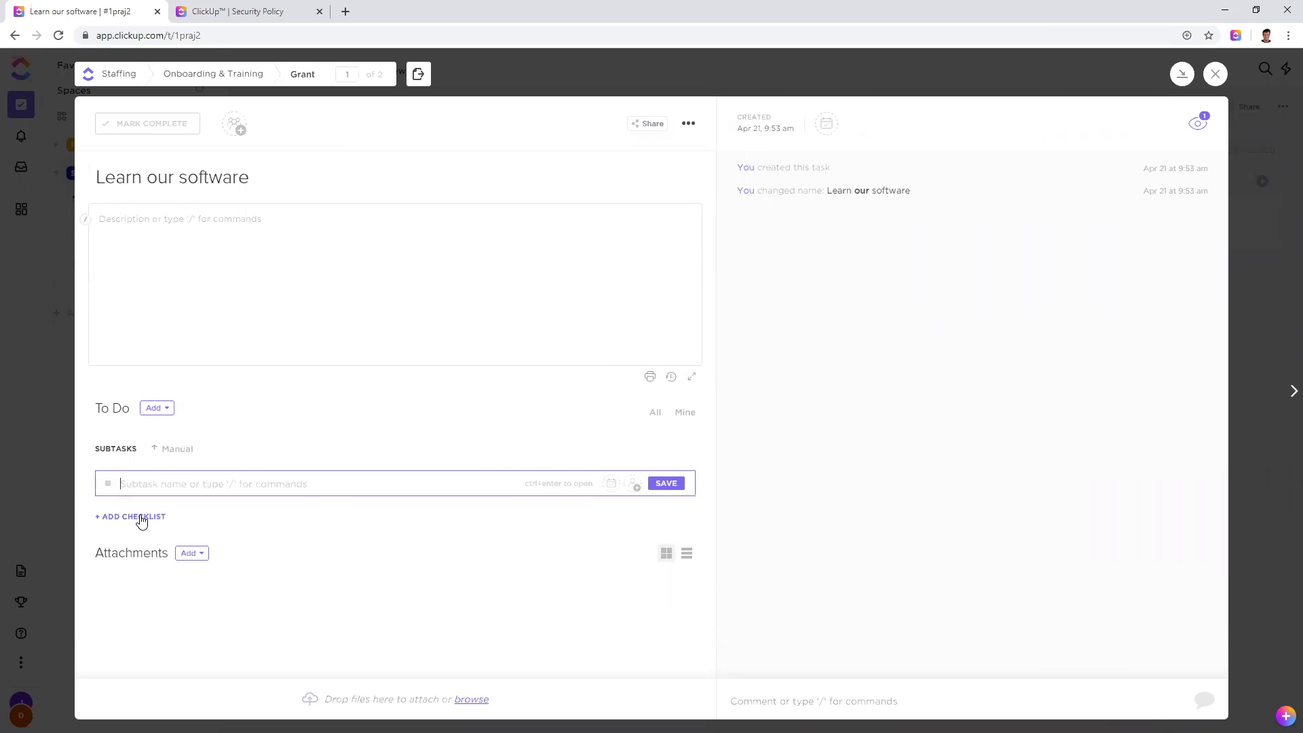
{"action": "left_click", "coordinate": [186, 529]}
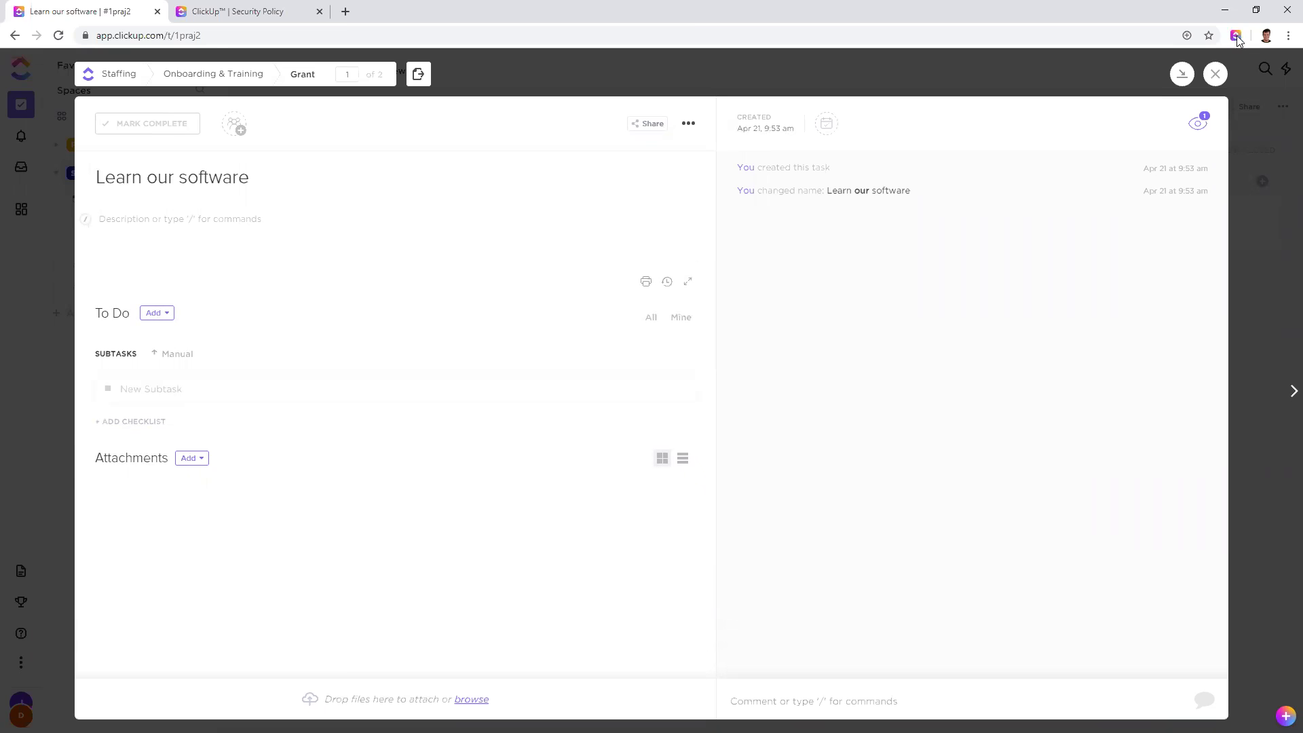
{"action": "left_click", "coordinate": [1215, 73]}
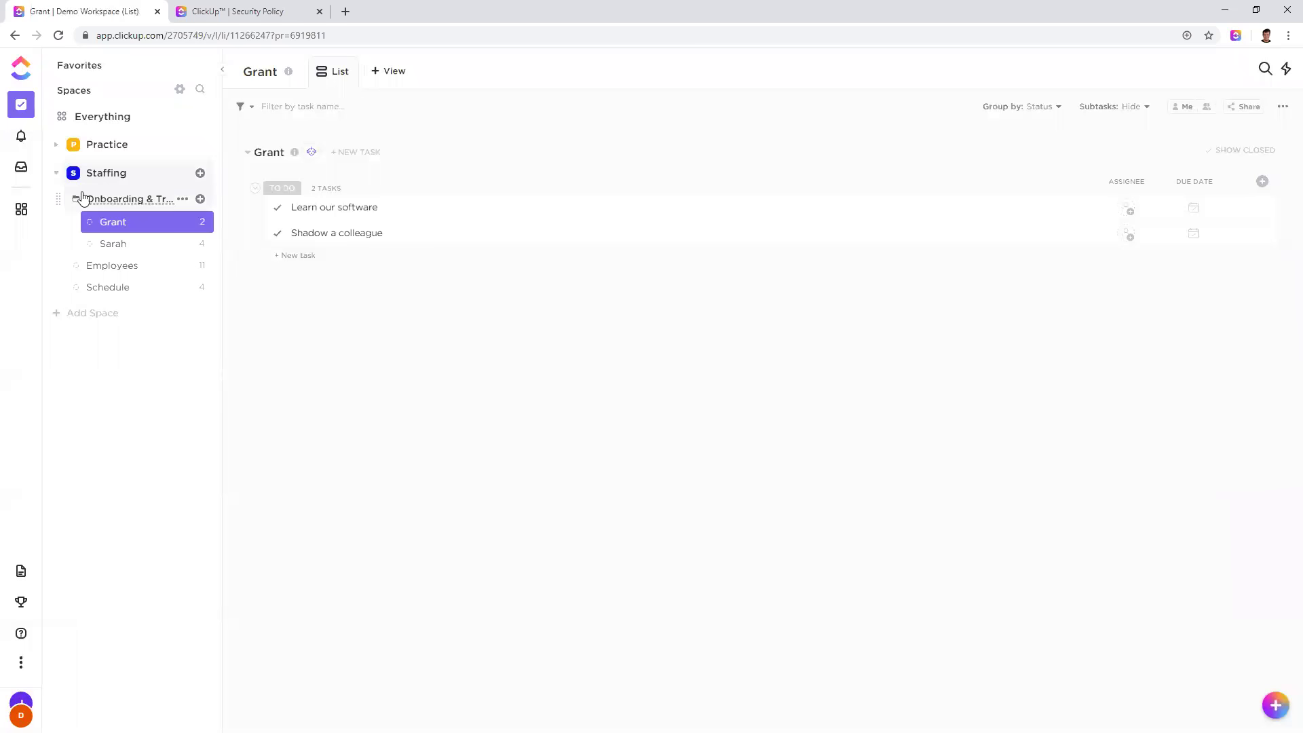
Step: Show the Onboarding & Training folder's combined task list and open the choice of new view types for it
{"action": "left_click", "coordinate": [108, 203]}
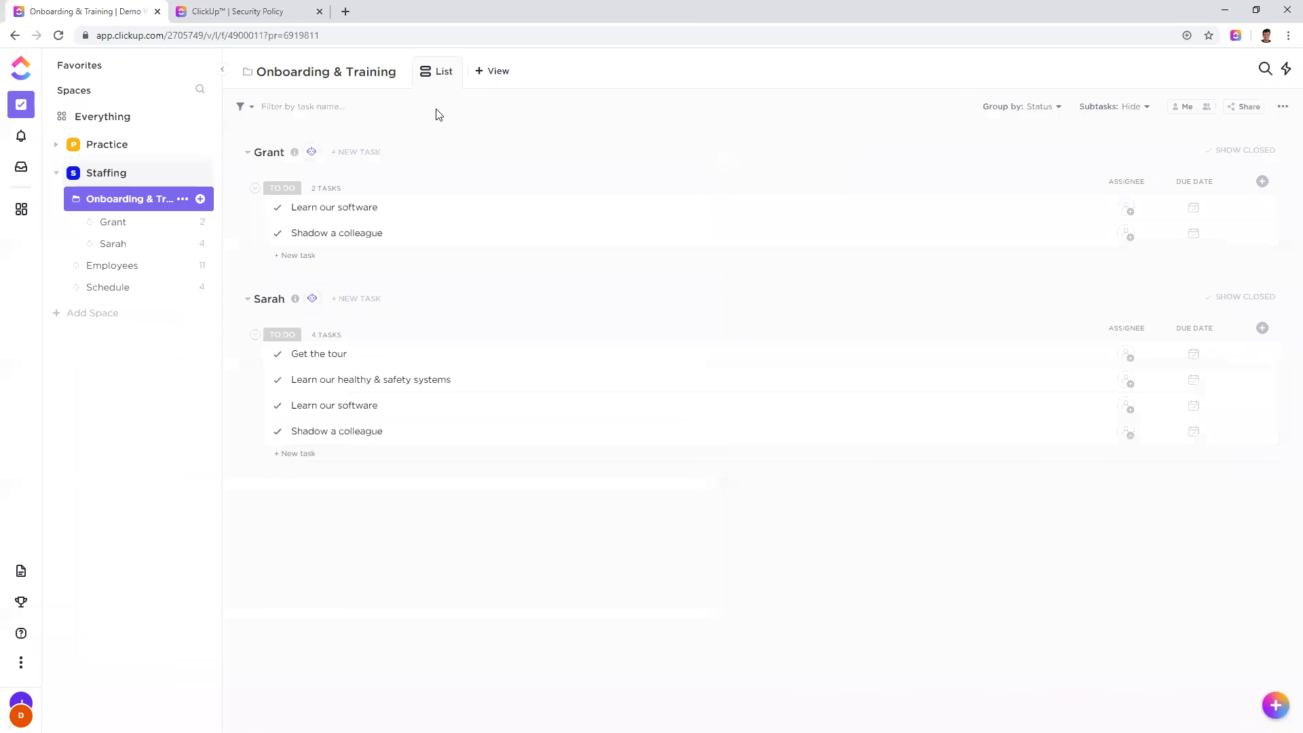
{"action": "left_click", "coordinate": [496, 71]}
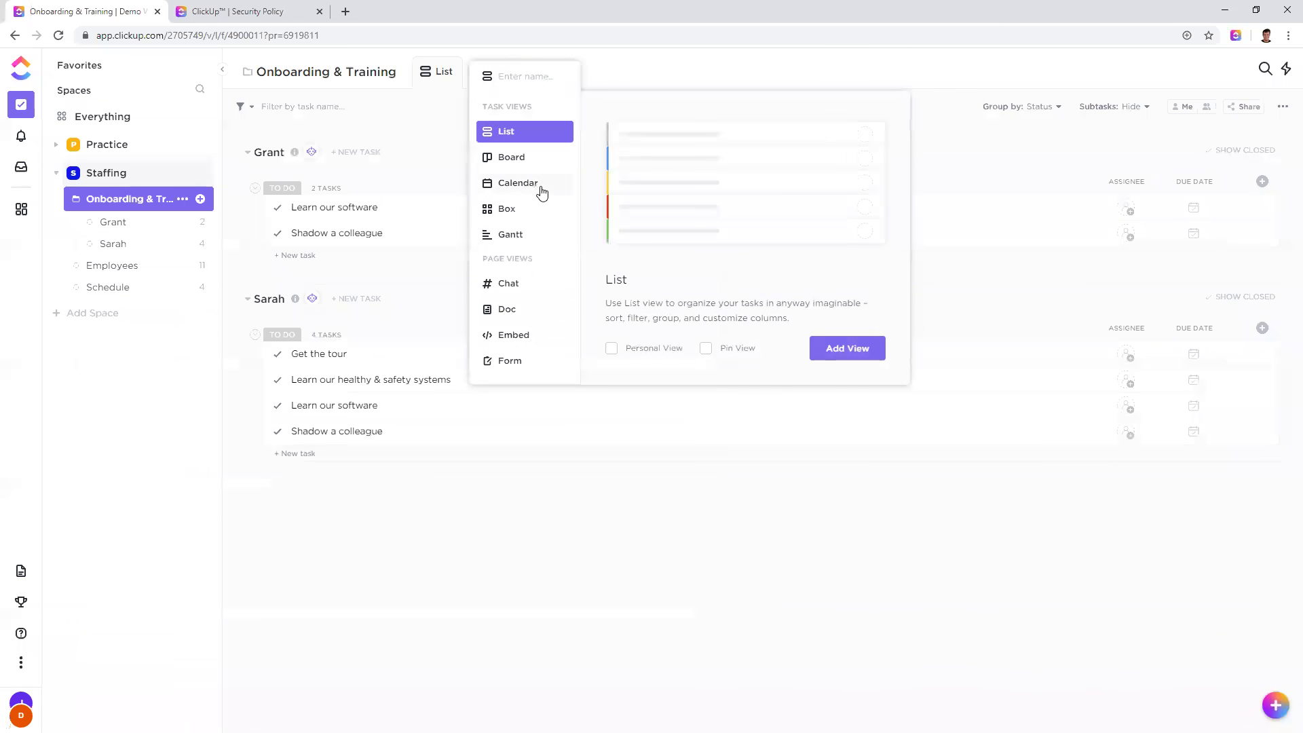
Step: Add a Box view to the Onboarding & Training folder and inspect the unassigned to-do tasks
{"action": "left_click", "coordinate": [514, 213]}
{"action": "left_click", "coordinate": [841, 350]}
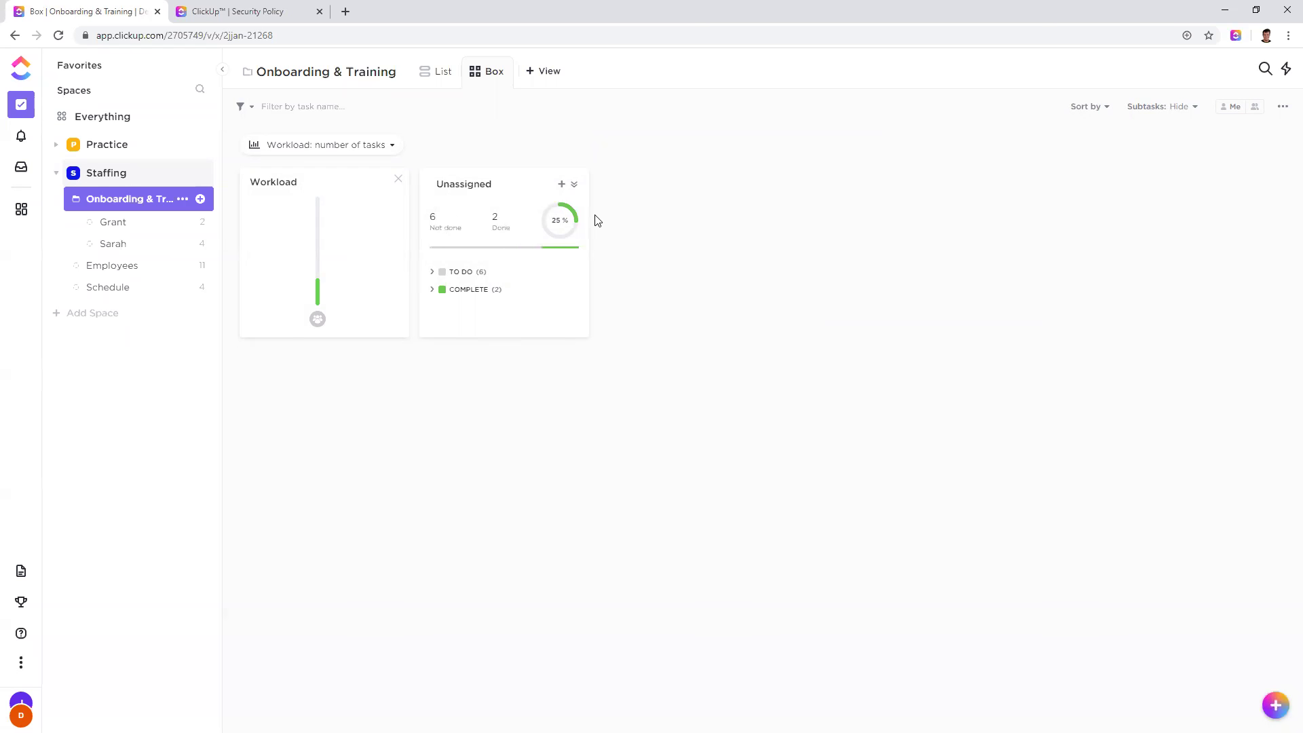
{"action": "left_click", "coordinate": [433, 277]}
{"action": "left_click", "coordinate": [432, 277]}
Step: Collapse the Onboarding & Training folder and open the Compliance list in the Practice space
{"action": "left_click", "coordinate": [126, 199]}
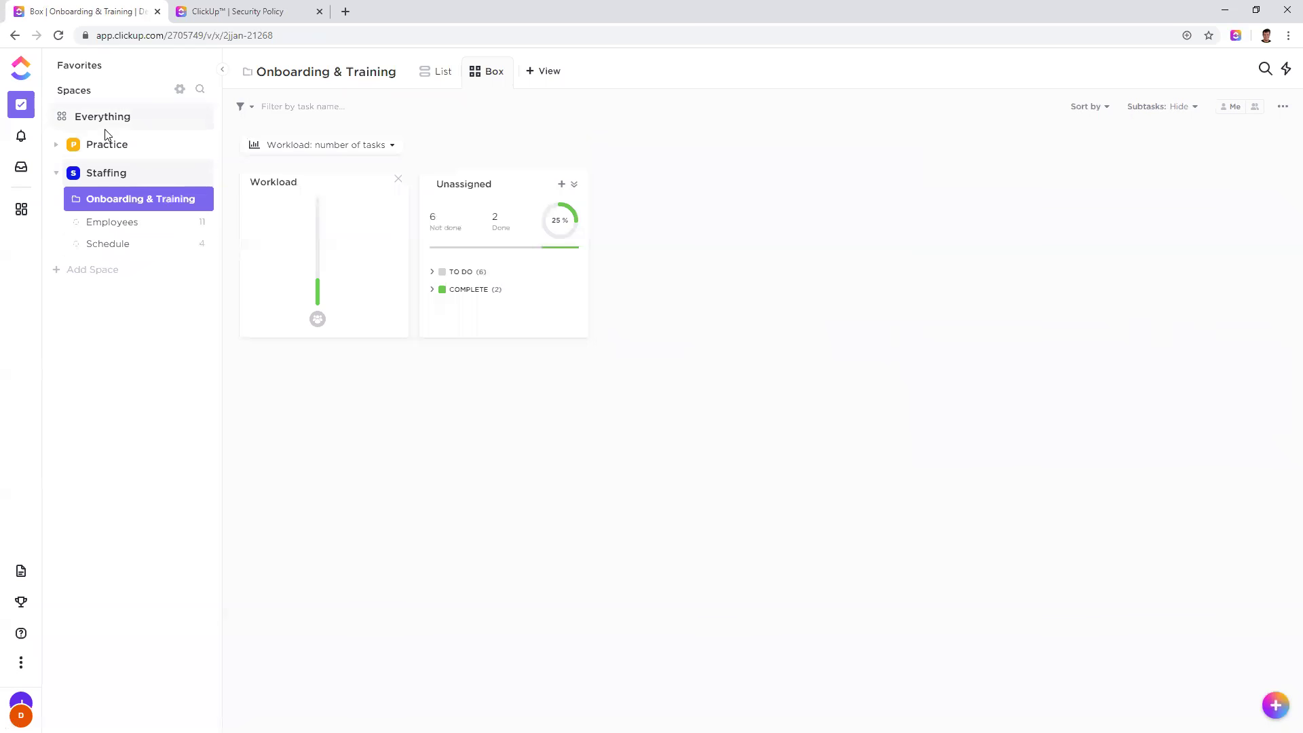
{"action": "left_click", "coordinate": [118, 148]}
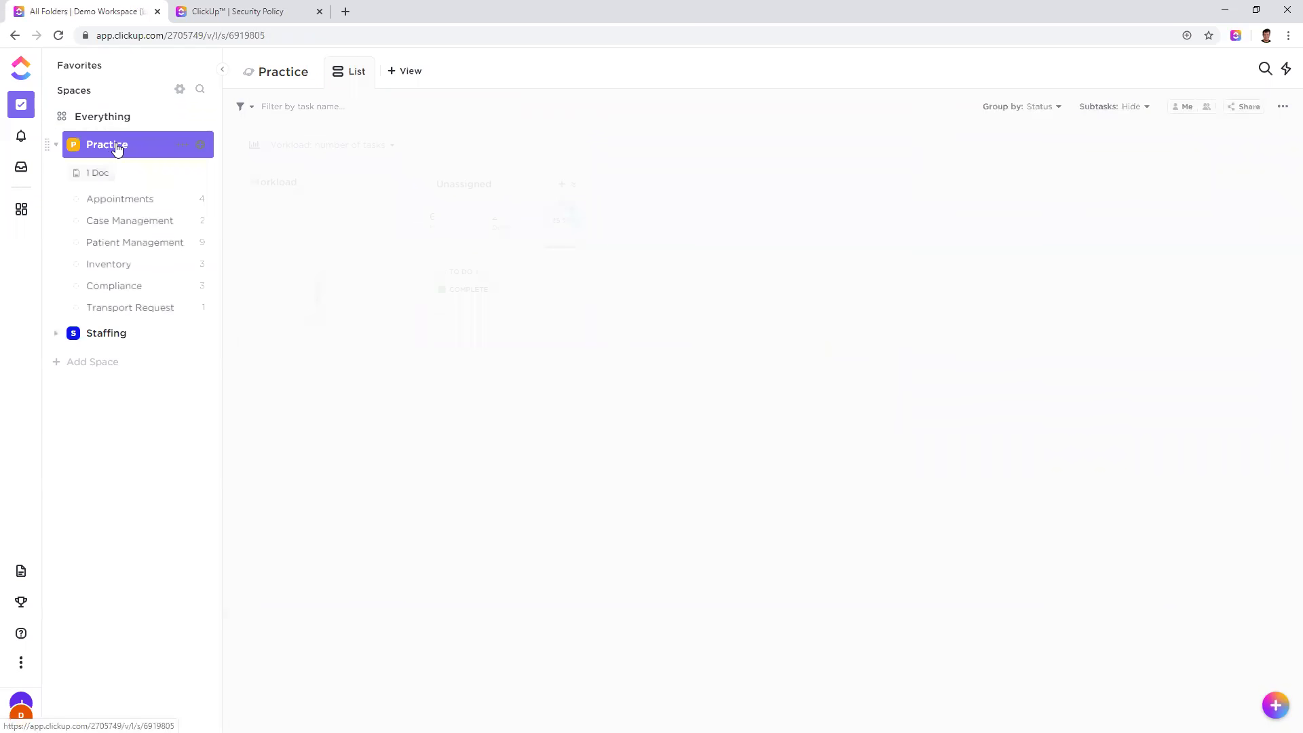
{"action": "left_click", "coordinate": [133, 286]}
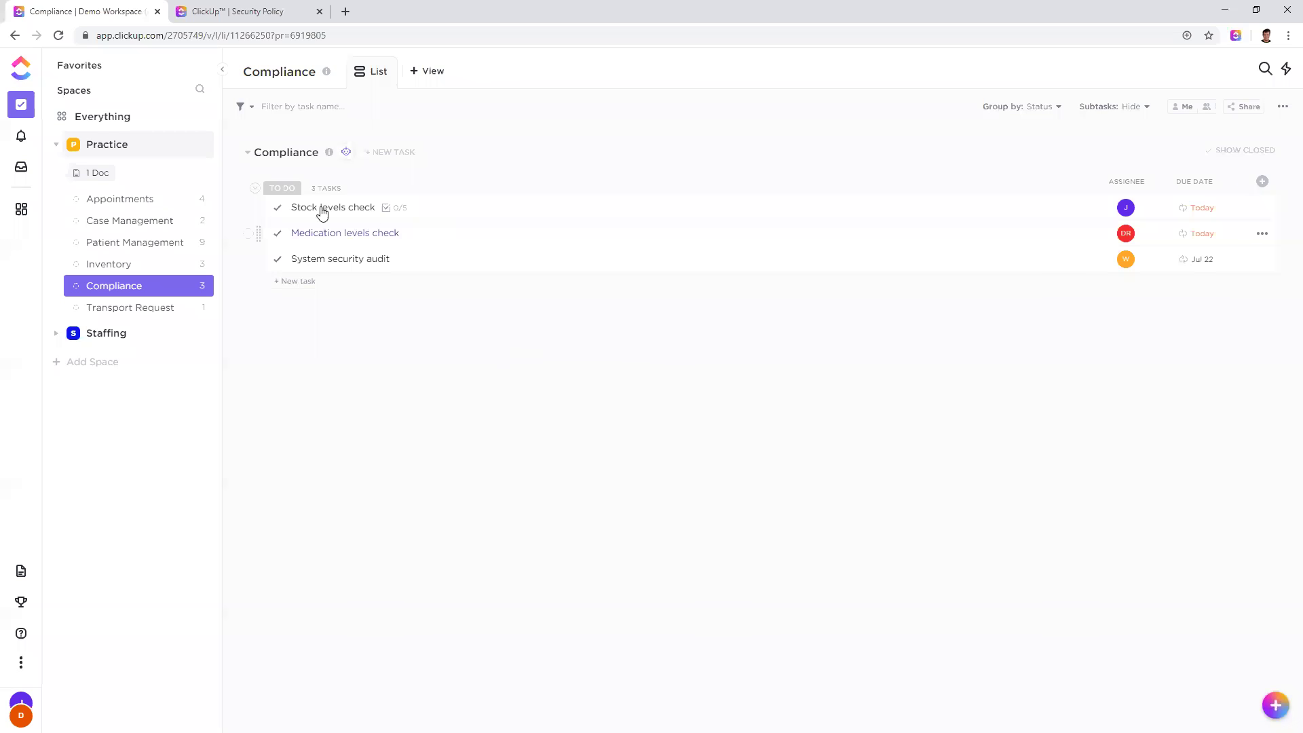
Step: Review the checklist and due date of the Stock levels check task and close the task
{"action": "left_click", "coordinate": [355, 207]}
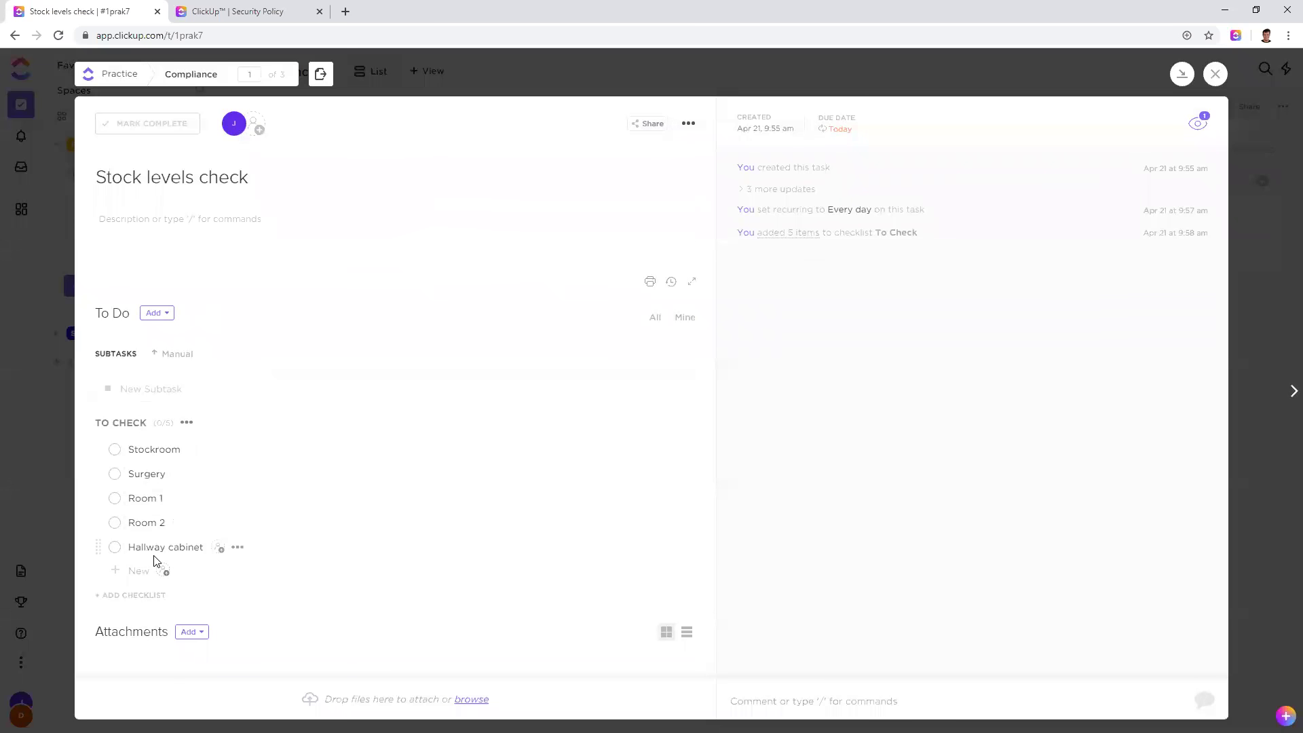
{"action": "left_click", "coordinate": [136, 596]}
{"action": "left_click", "coordinate": [829, 131]}
{"action": "left_click", "coordinate": [1214, 73]}
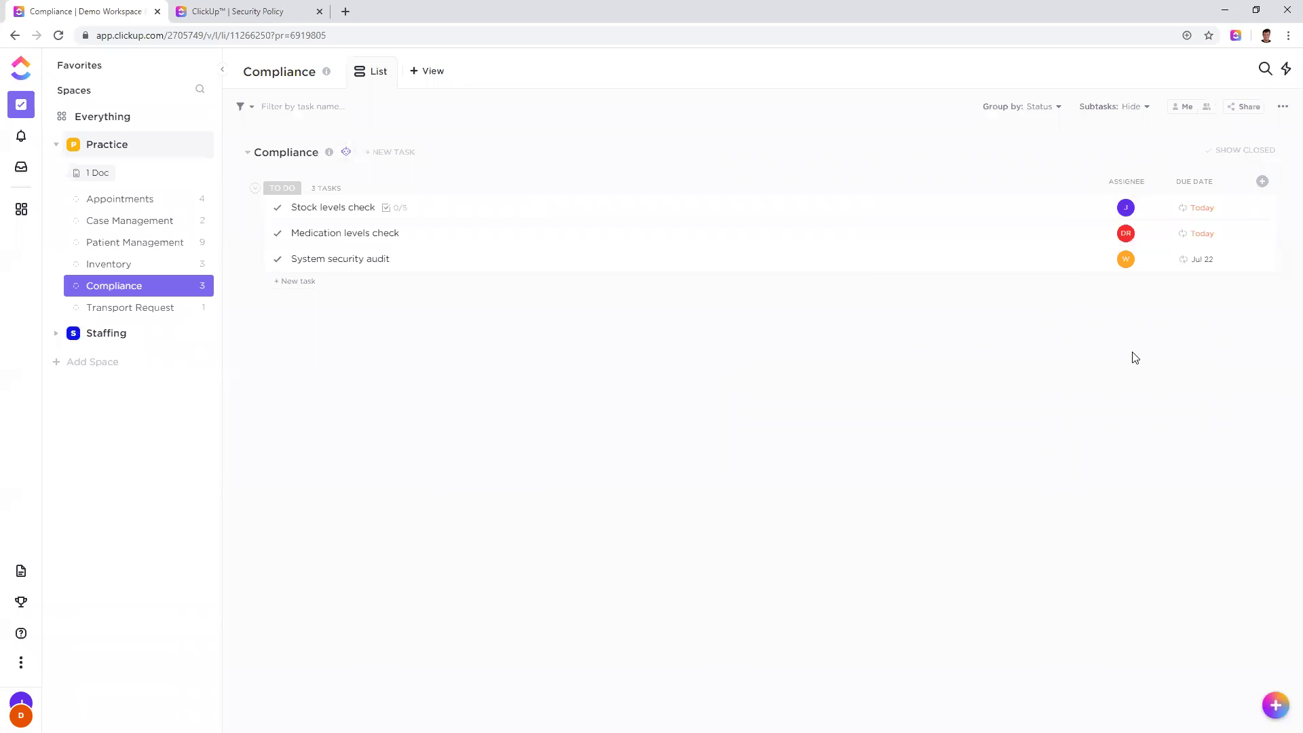
Step: Examine the recurrence settings of the Stock levels check due date and leave them without saving
{"action": "left_click", "coordinate": [1198, 216]}
{"action": "left_click", "coordinate": [1047, 277]}
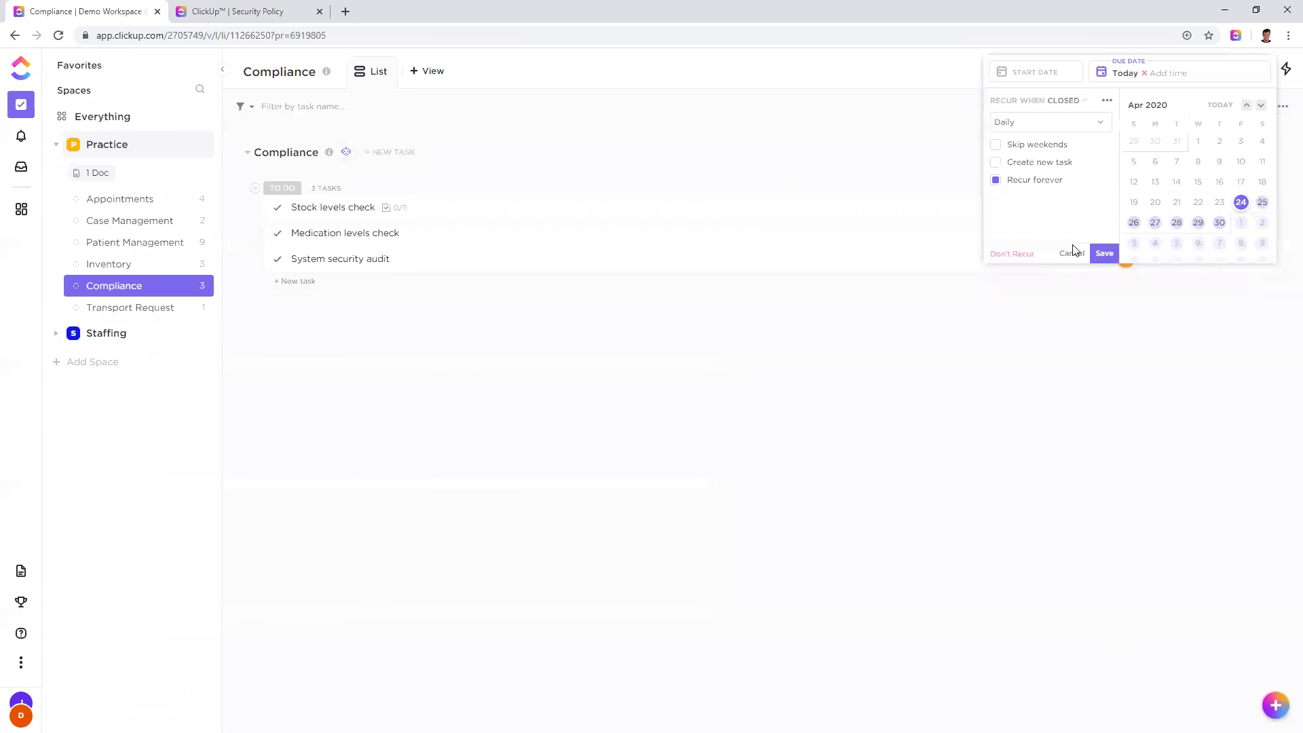
{"action": "left_click", "coordinate": [1072, 251]}
{"action": "left_click", "coordinate": [690, 381]}
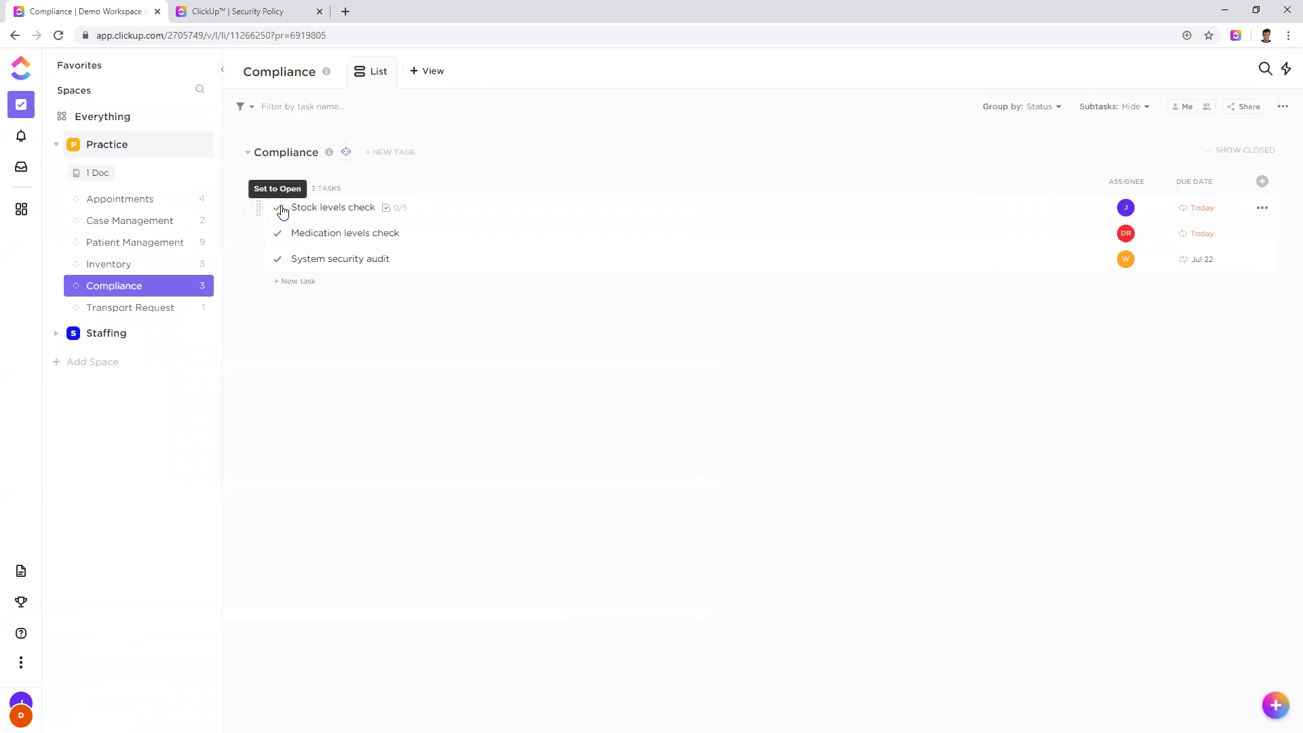
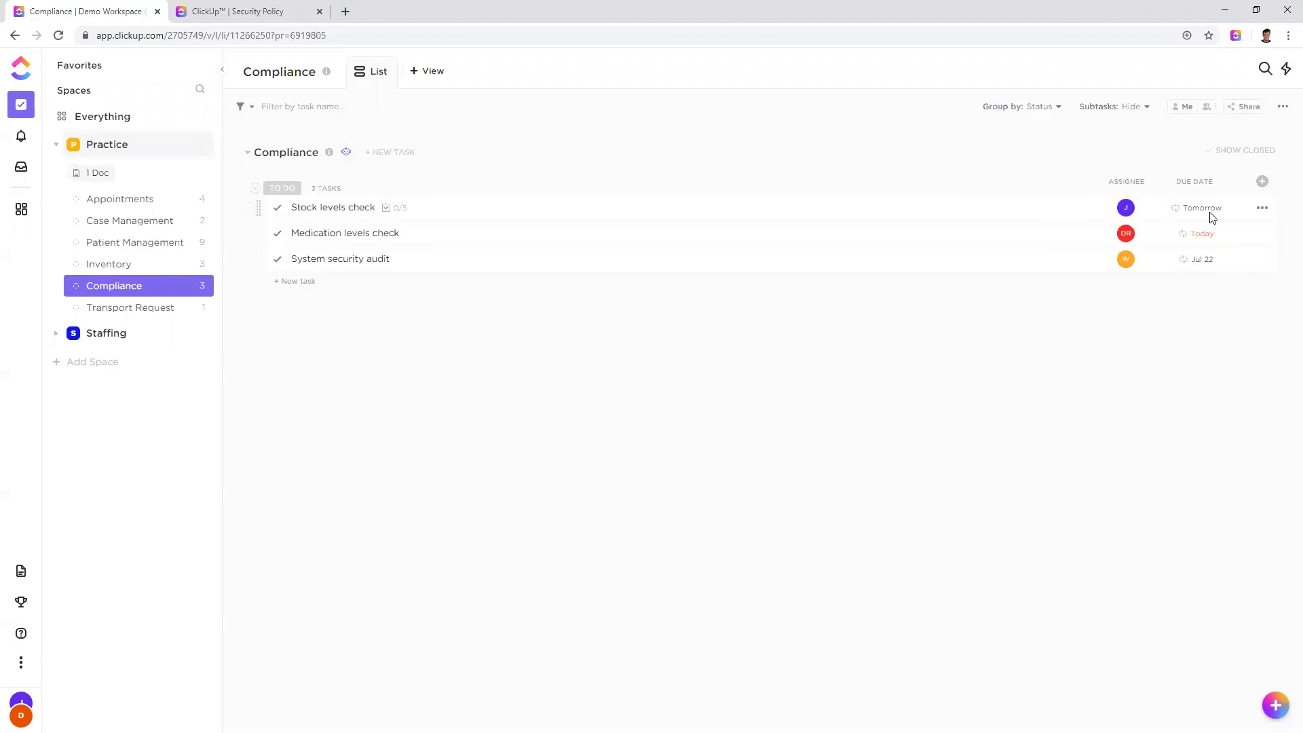
Step: Add a second List view to the Compliance list and rename it Today's Tasks
{"action": "left_click", "coordinate": [431, 70]}
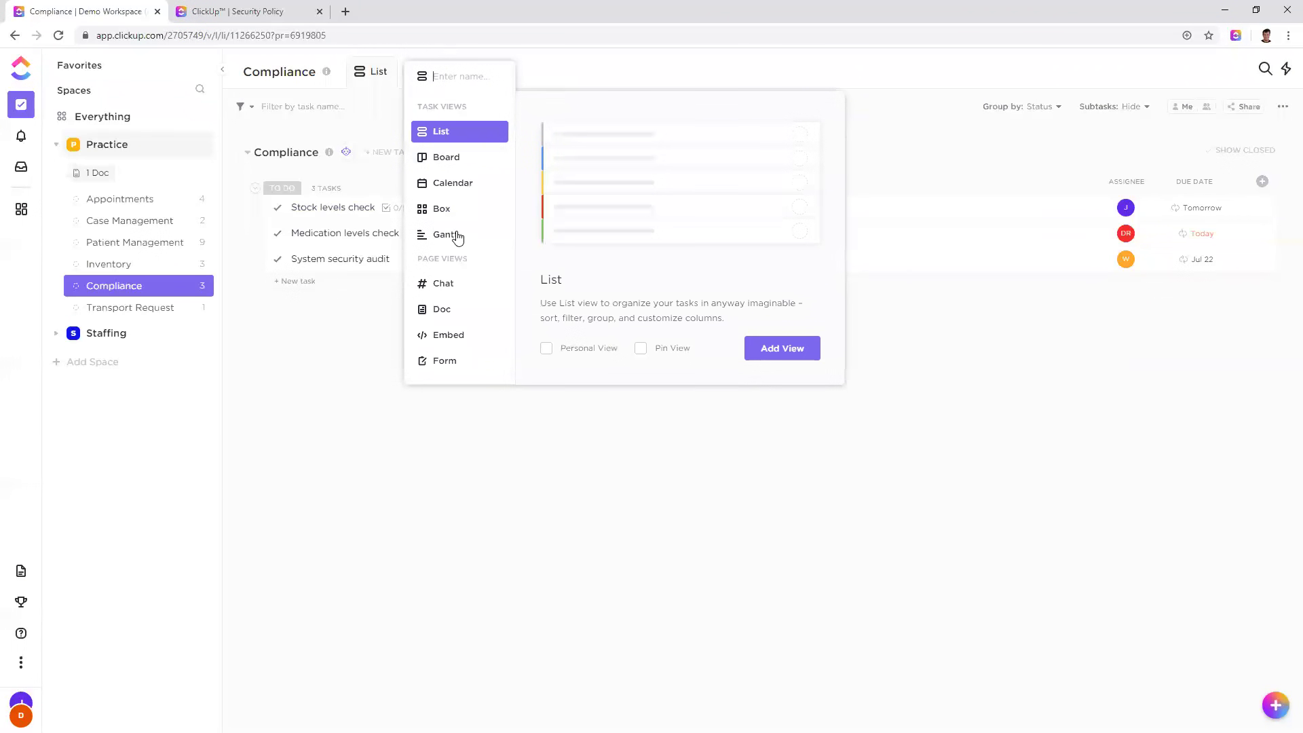
{"action": "left_click", "coordinate": [791, 354]}
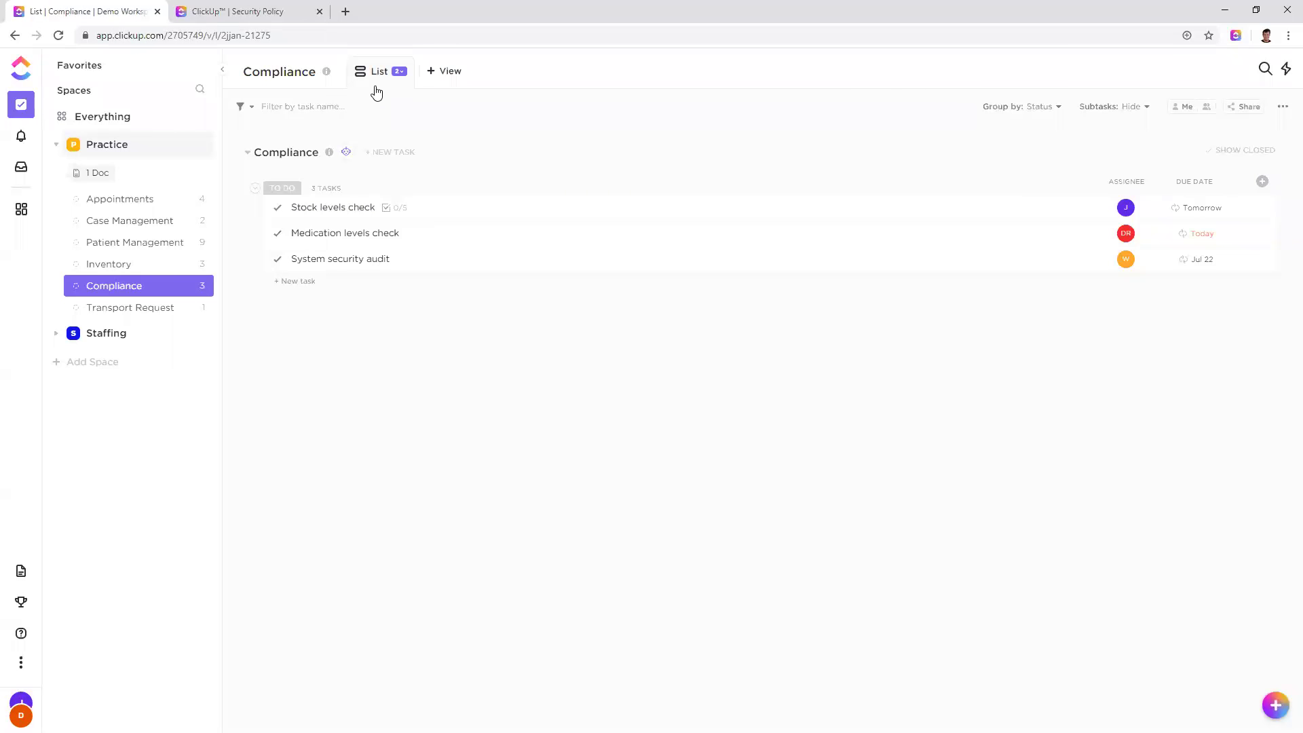
{"action": "left_click", "coordinate": [399, 71]}
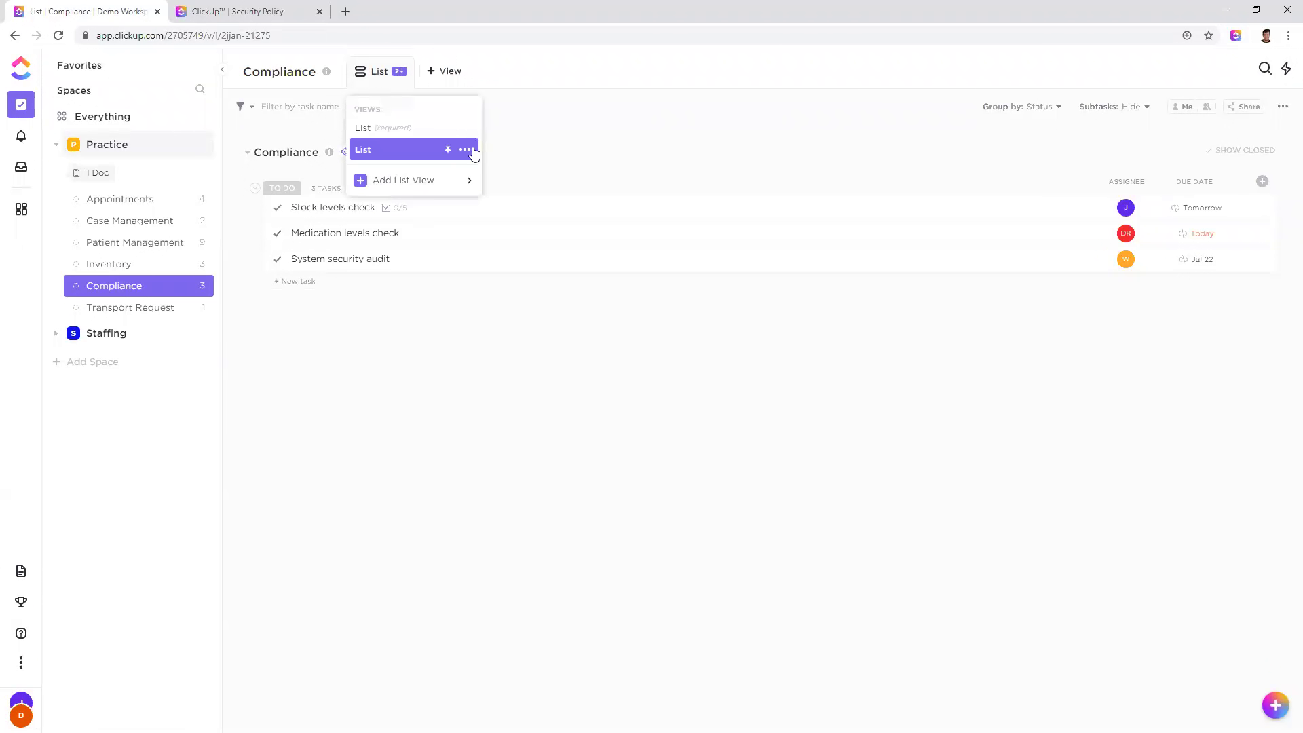
{"action": "left_click", "coordinate": [464, 149]}
{"action": "left_click", "coordinate": [448, 184]}
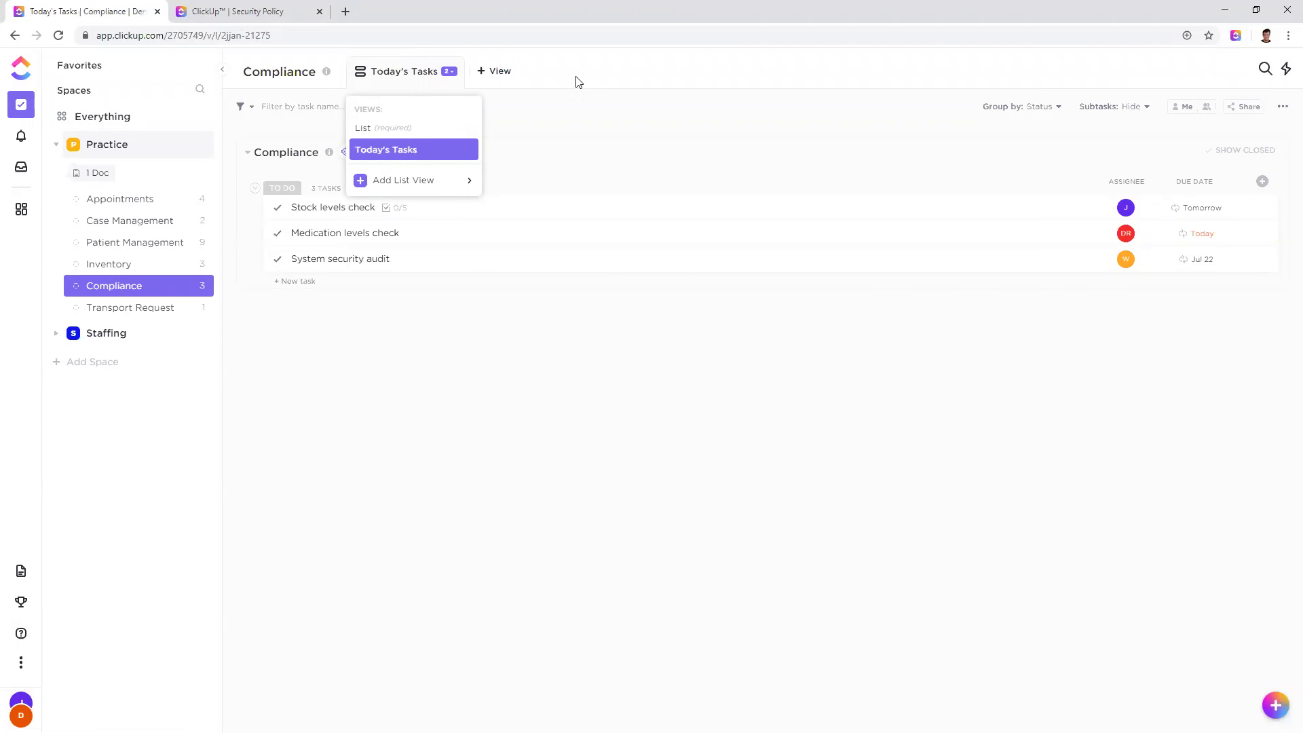
Step: Filter the Today's Tasks view to due date is Today & Earlier and save the view
{"action": "left_click", "coordinate": [243, 107]}
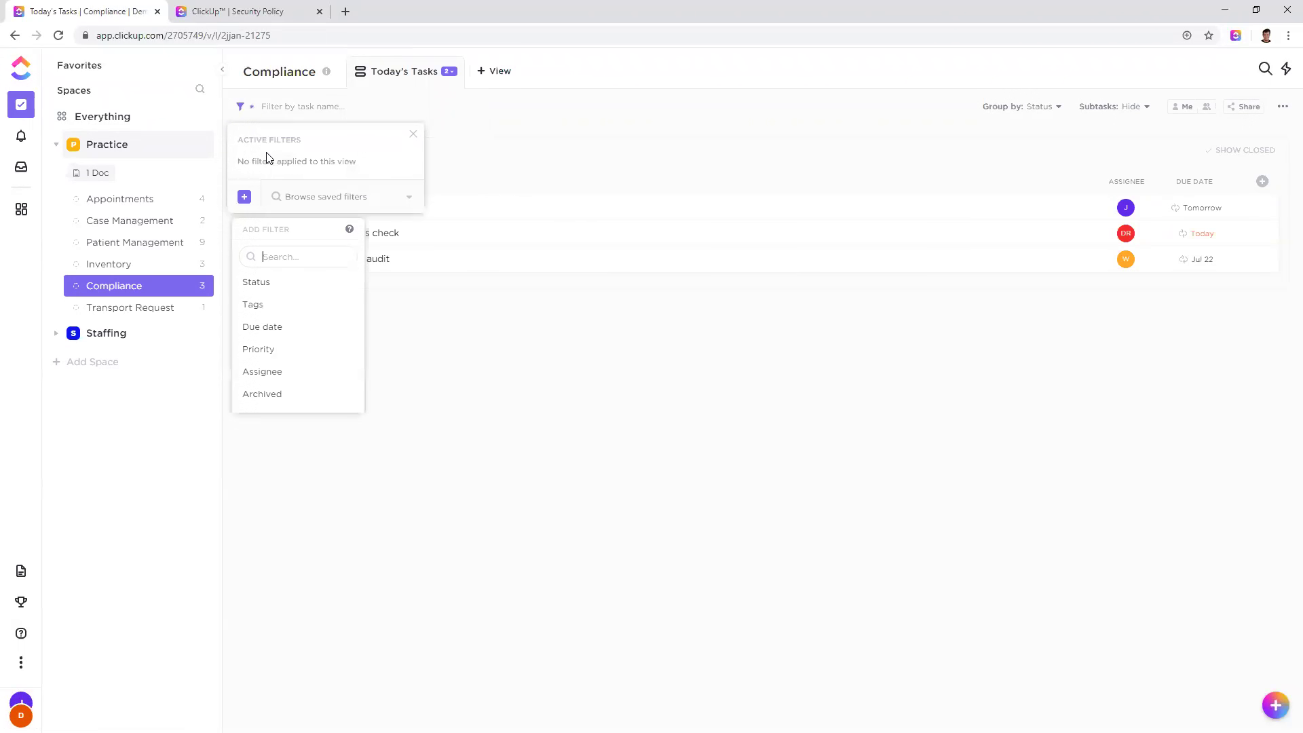
{"action": "left_click", "coordinate": [303, 333]}
{"action": "scroll", "coordinate": [502, 277], "scroll_direction": "down", "scroll_amount": 1}
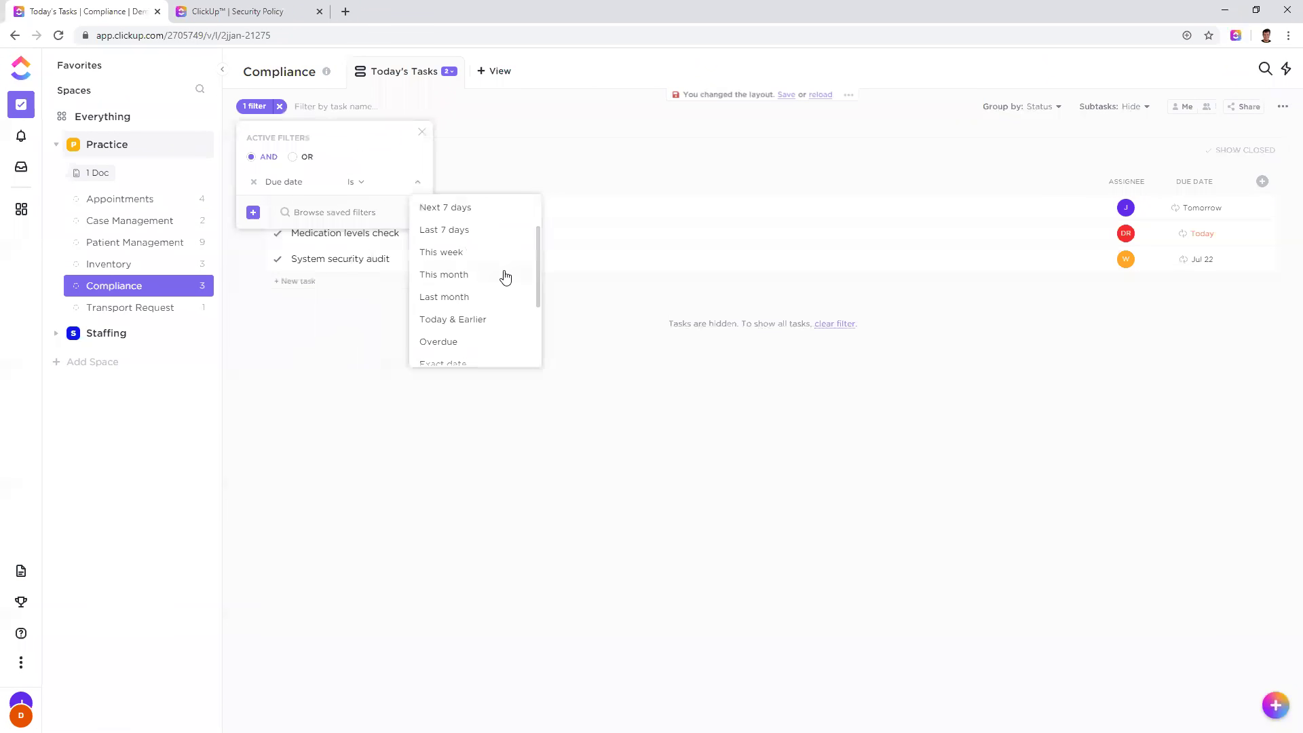
{"action": "left_click", "coordinate": [448, 320]}
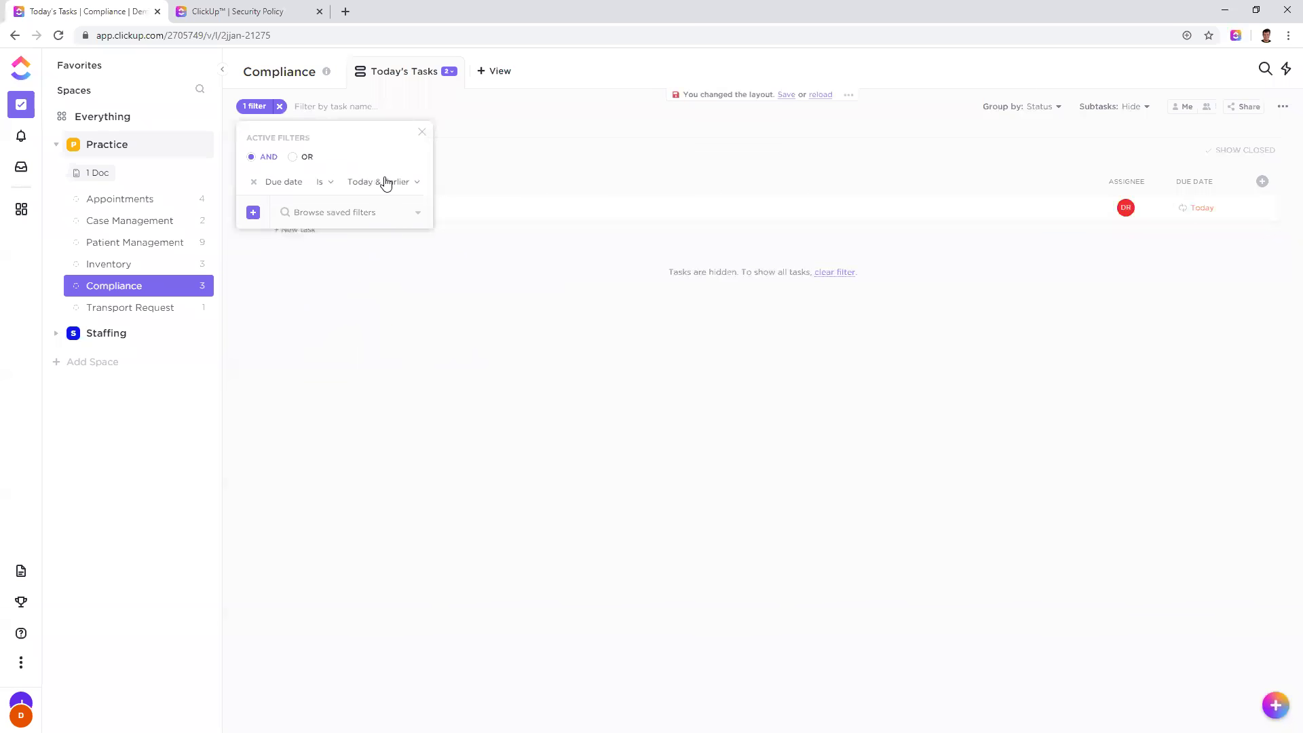
{"action": "left_click", "coordinate": [420, 132]}
{"action": "left_click", "coordinate": [787, 100]}
{"action": "left_click", "coordinate": [826, 139]}
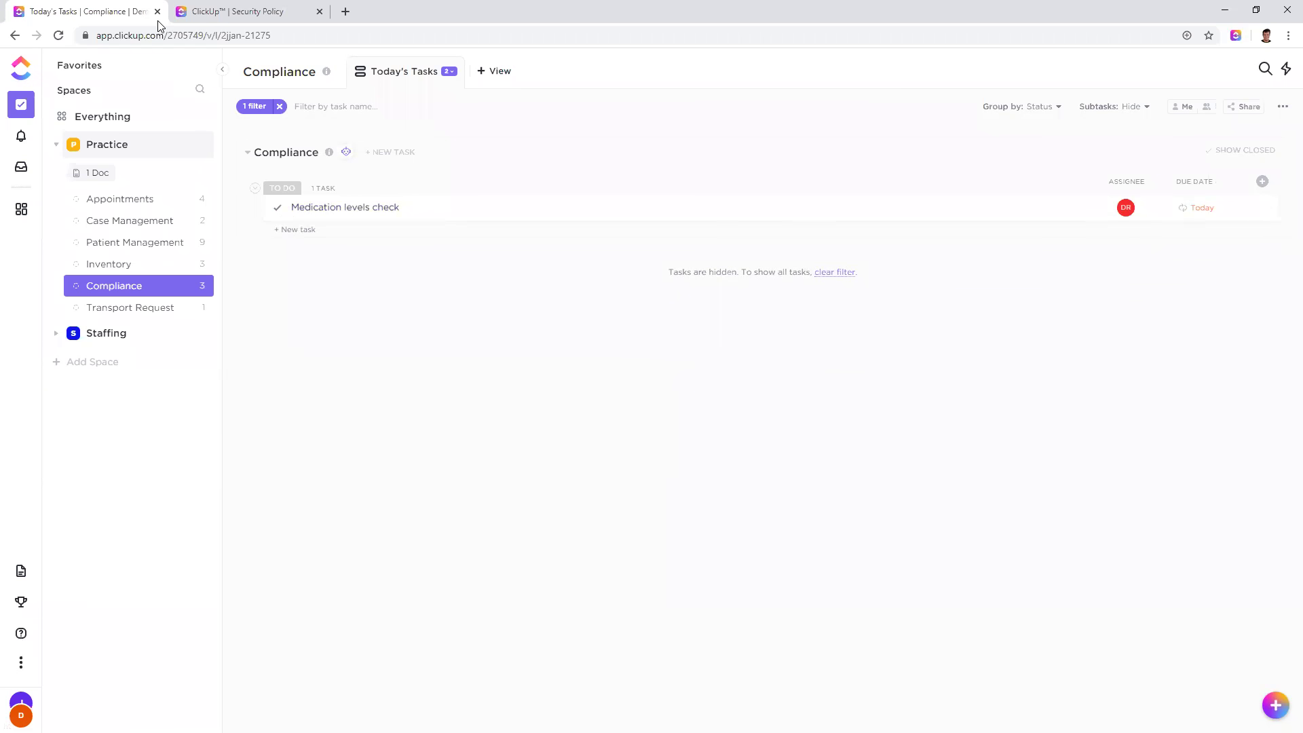
Step: Compare the default List view with the Today's Tasks view of the Compliance list
{"action": "left_click", "coordinate": [449, 73]}
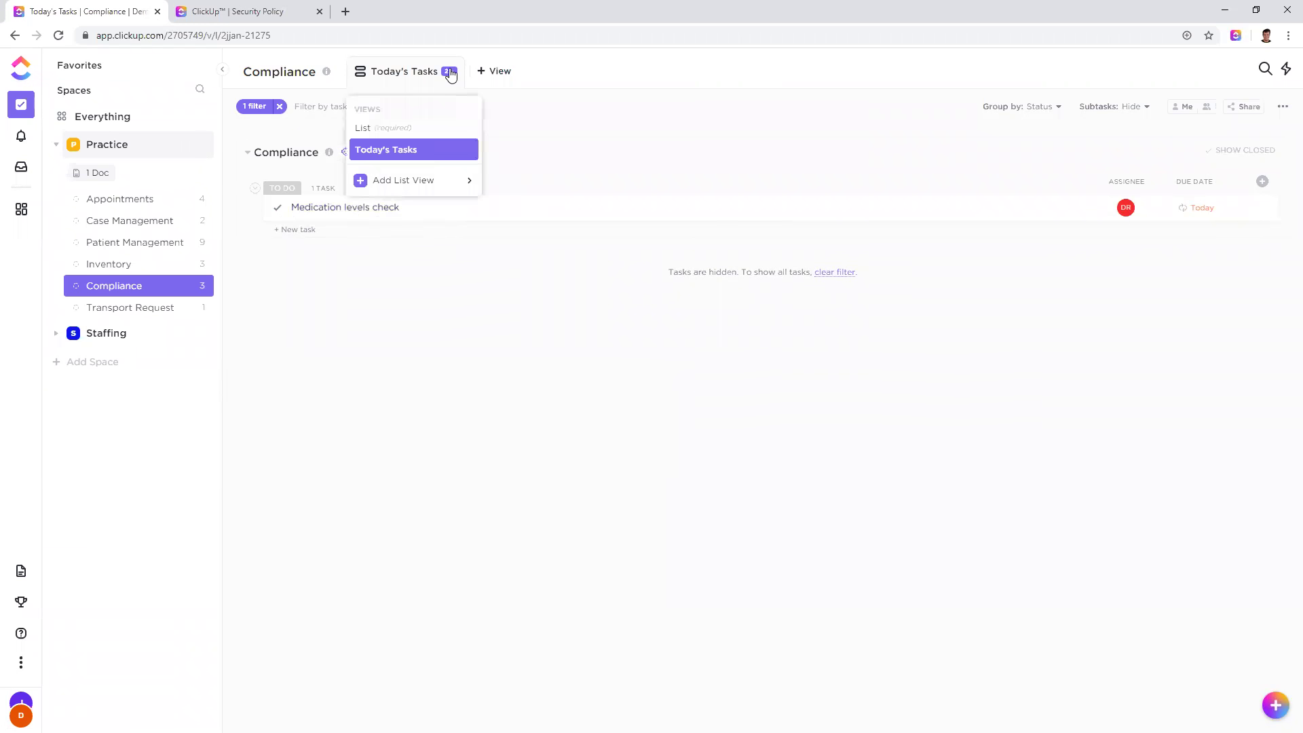
{"action": "left_click", "coordinate": [410, 131]}
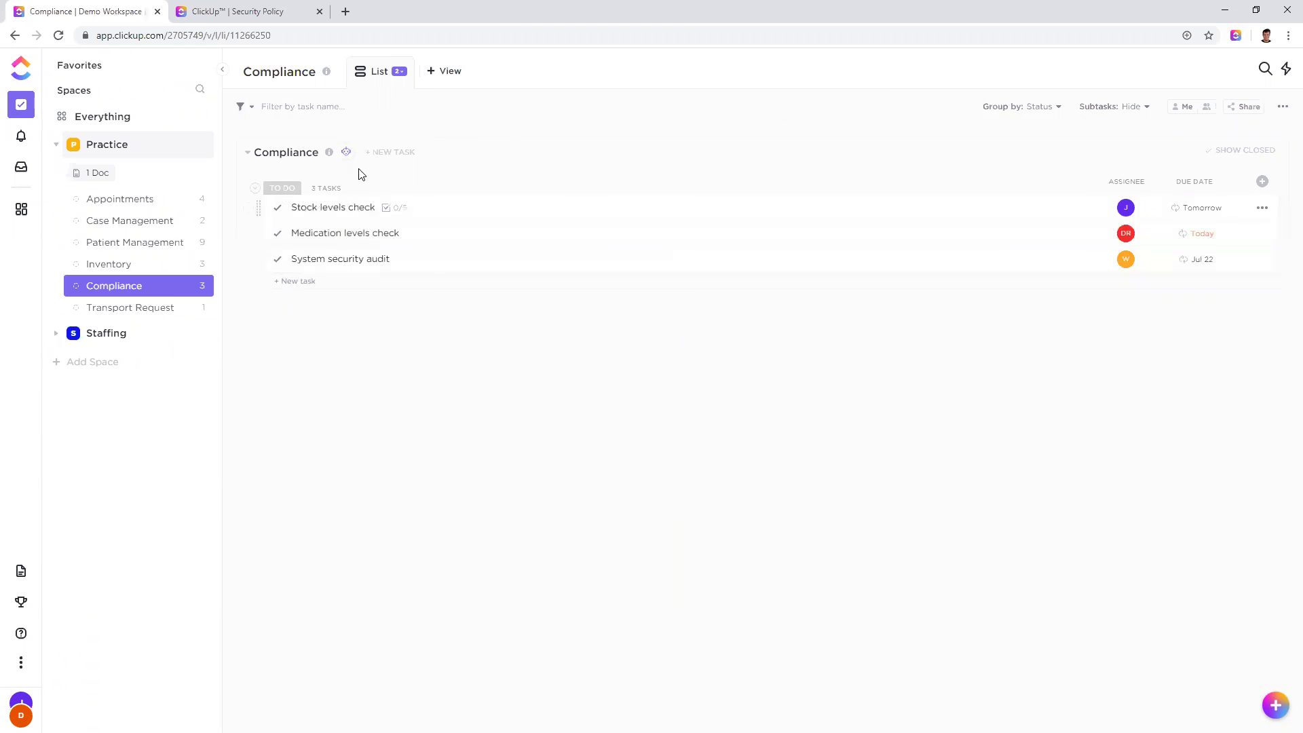
{"action": "left_click", "coordinate": [402, 73]}
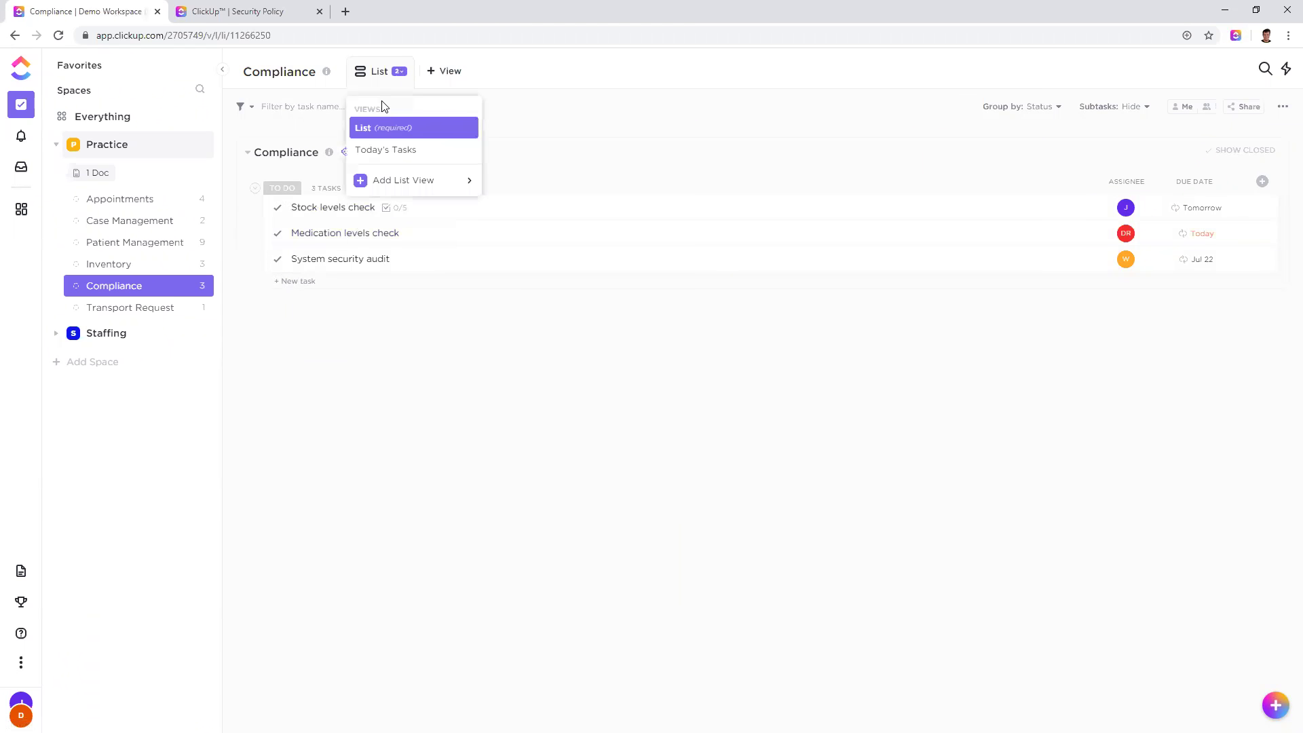
{"action": "left_click", "coordinate": [398, 150]}
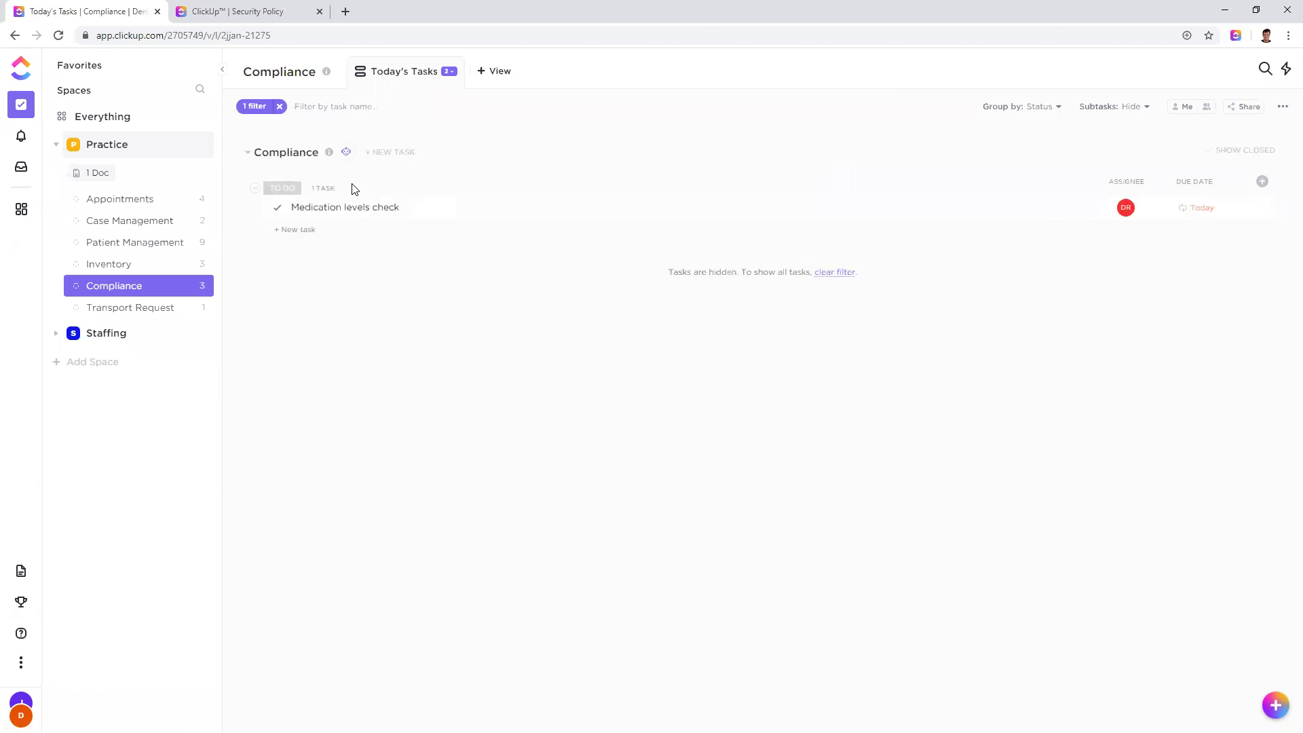
{"action": "left_click", "coordinate": [449, 71]}
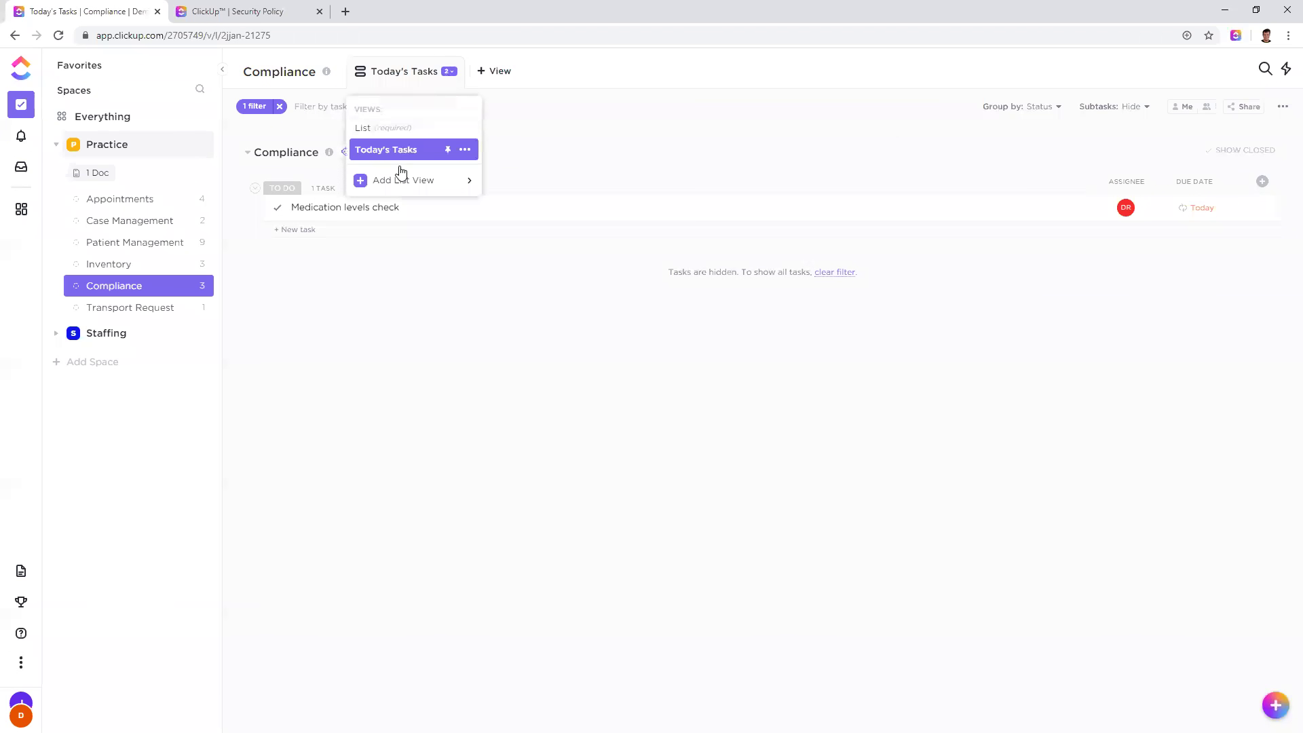
{"action": "left_click", "coordinate": [399, 300]}
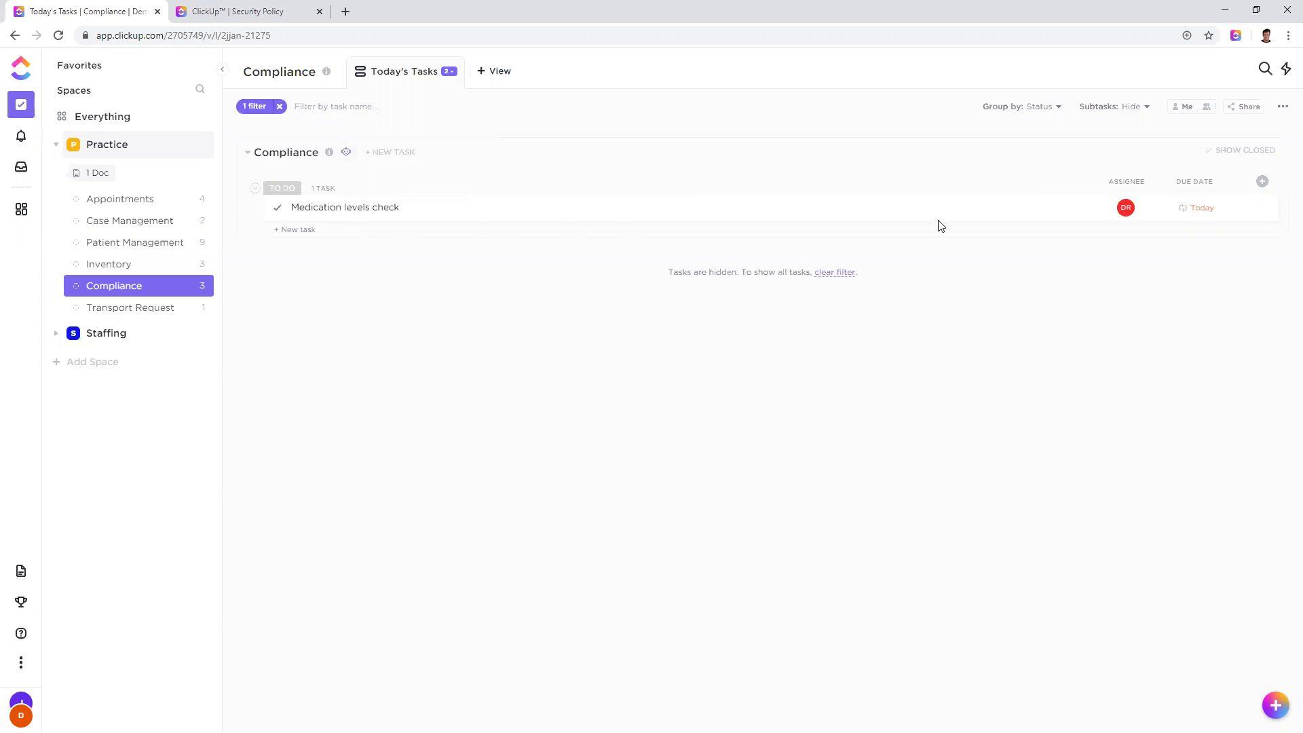
Step: Review the grouping options of Today's Tasks and the Everything list's status groups, returning to the Compliance list
{"action": "left_click", "coordinate": [1041, 108]}
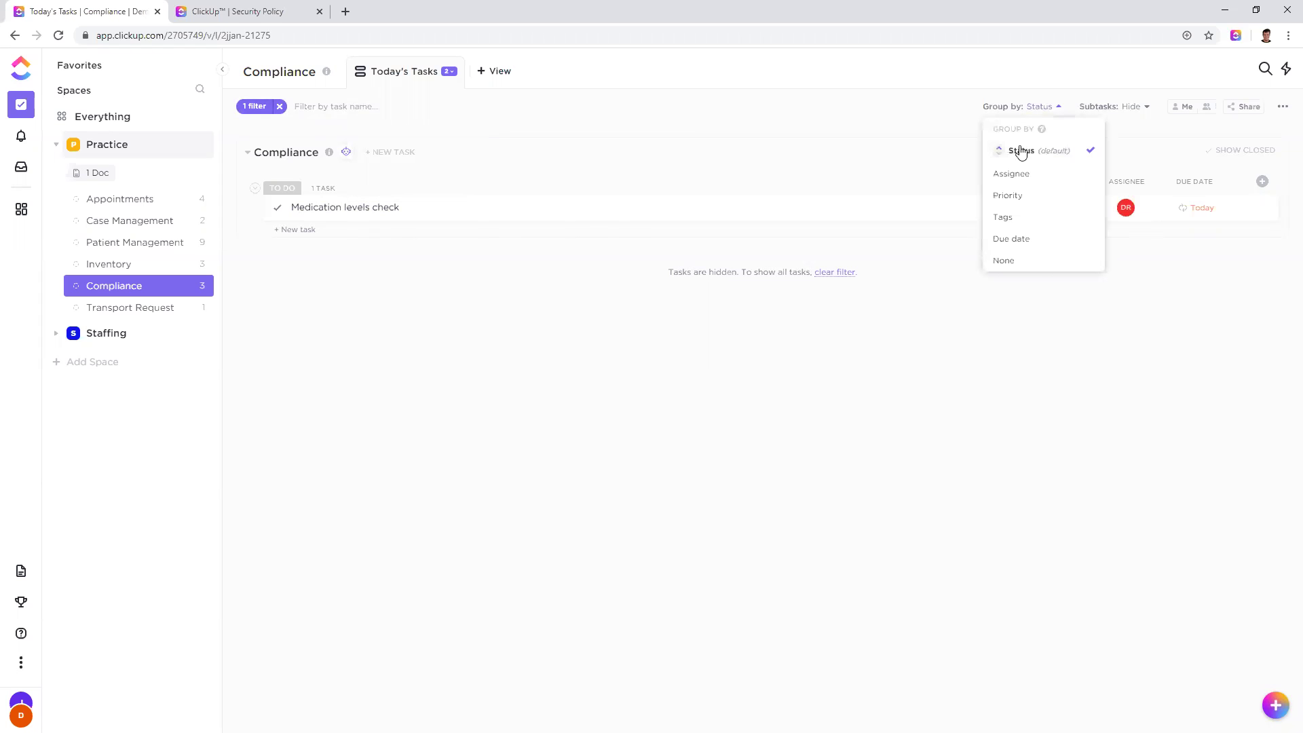
{"action": "left_click", "coordinate": [798, 304]}
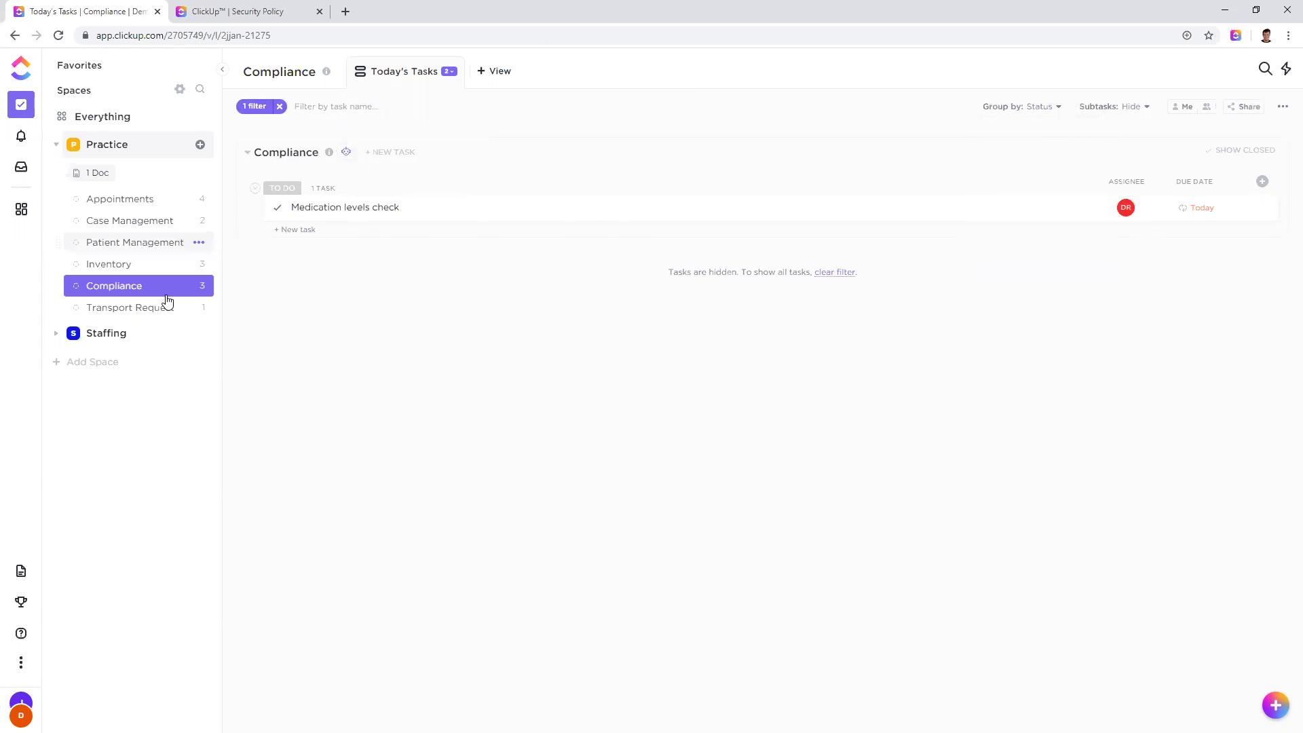
{"action": "left_click", "coordinate": [123, 122]}
{"action": "scroll", "coordinate": [413, 333], "scroll_direction": "down", "scroll_amount": 1}
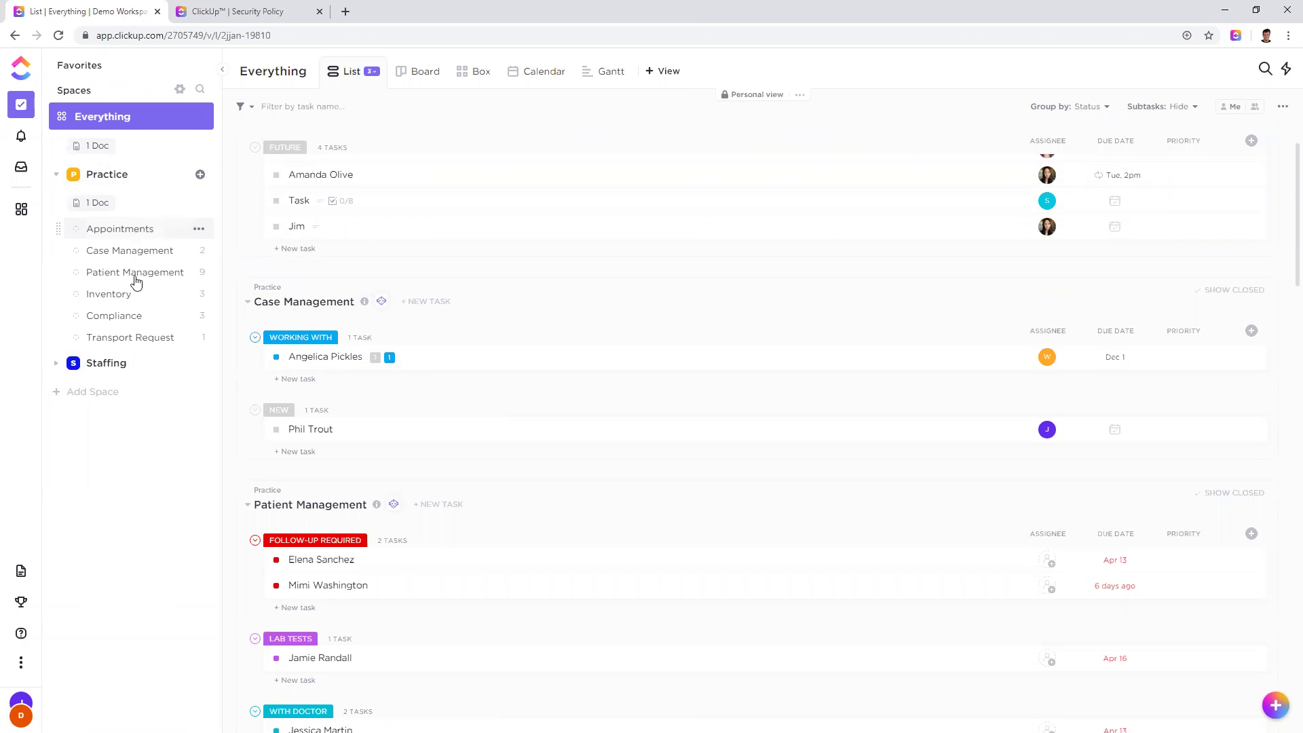
{"action": "left_click", "coordinate": [150, 318]}
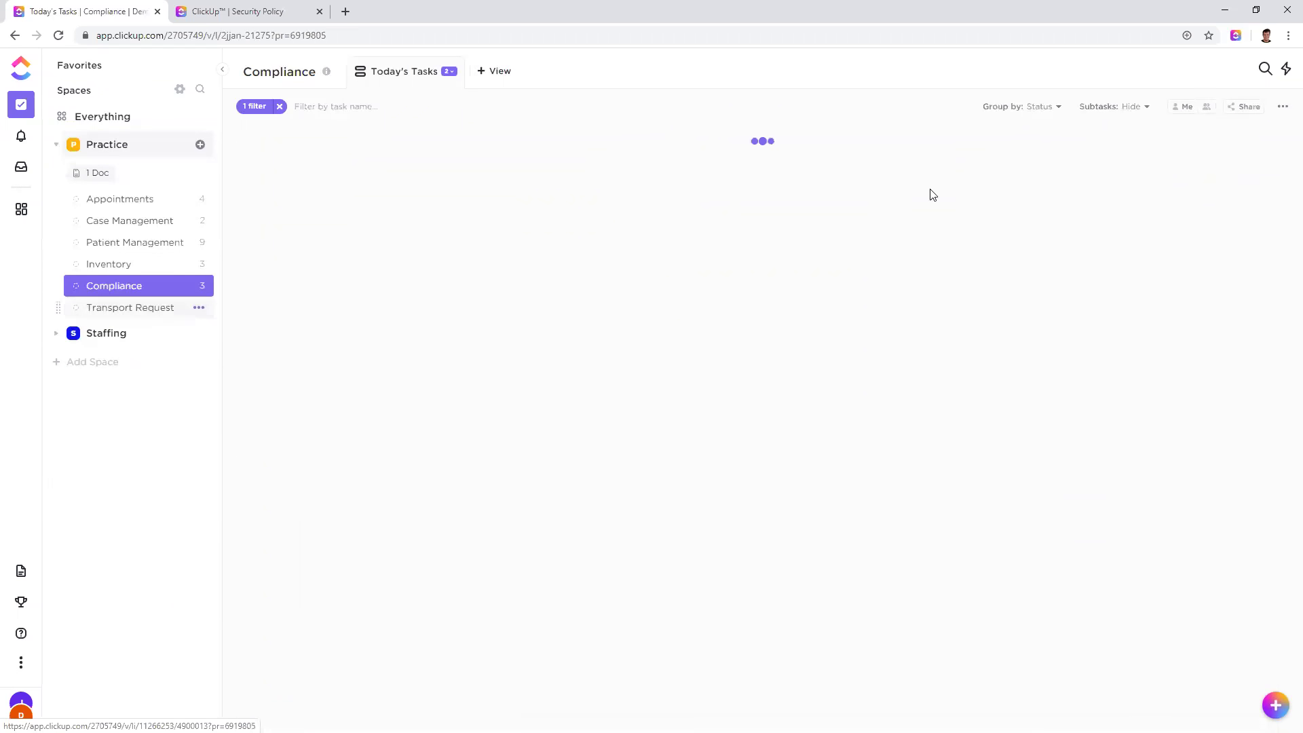
Step: Review the subtask display options for the Today's Tasks view without changing them
{"action": "left_click", "coordinate": [1129, 109]}
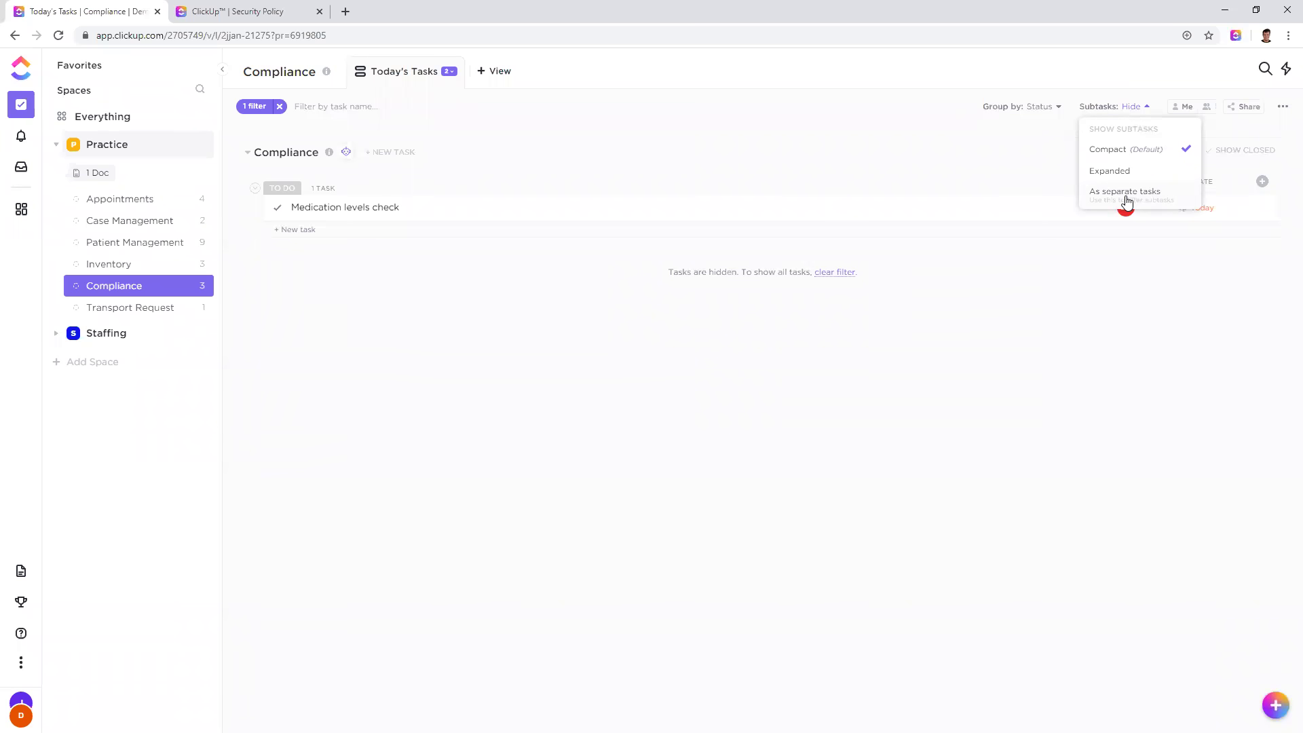
{"action": "left_click", "coordinate": [1142, 315]}
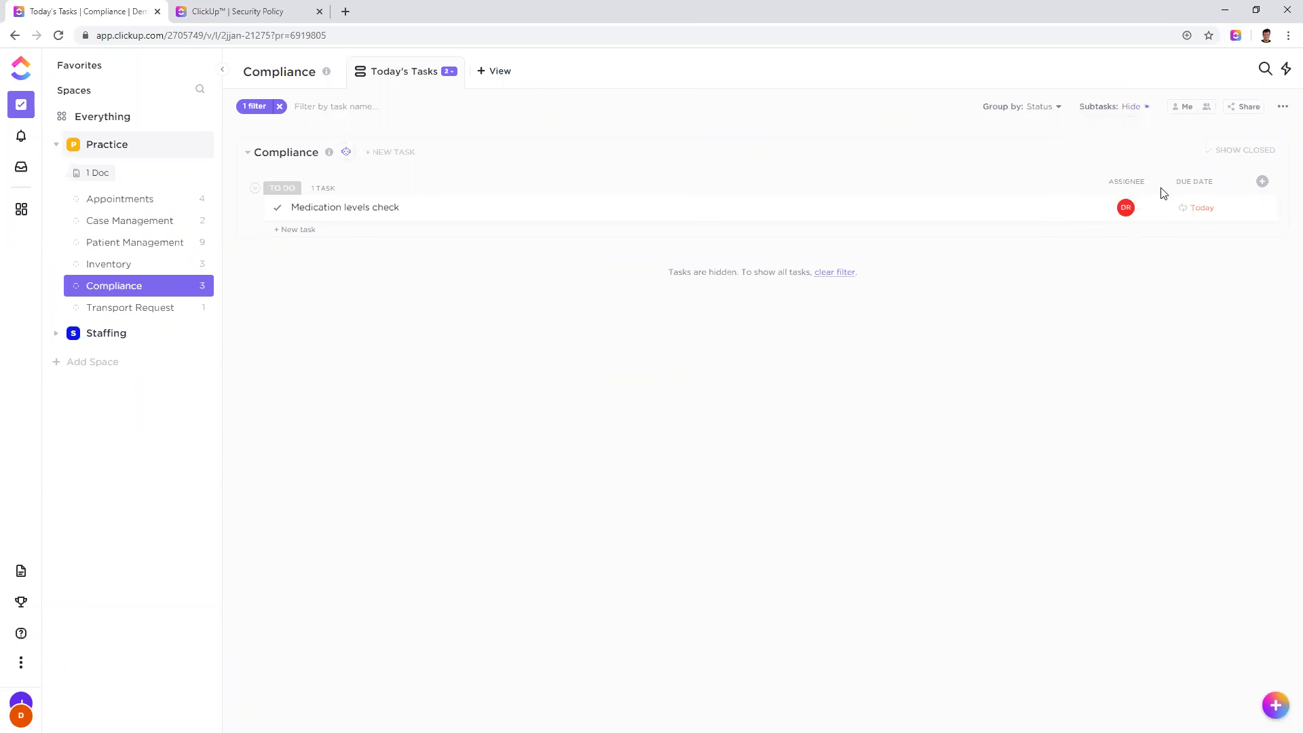
Step: Preview the Today's Tasks view in Me mode and through the assignee list, and restore everyone's tasks
{"action": "left_click", "coordinate": [1183, 111]}
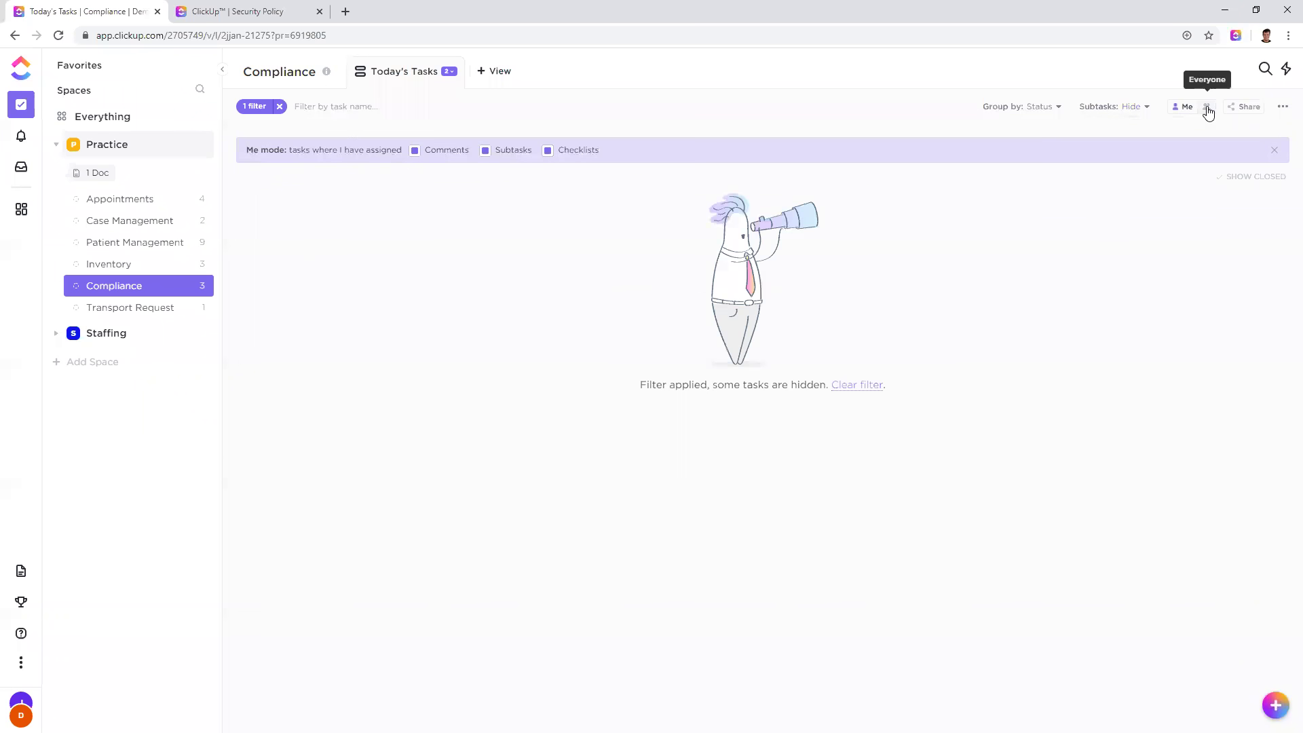
{"action": "left_click", "coordinate": [1206, 107]}
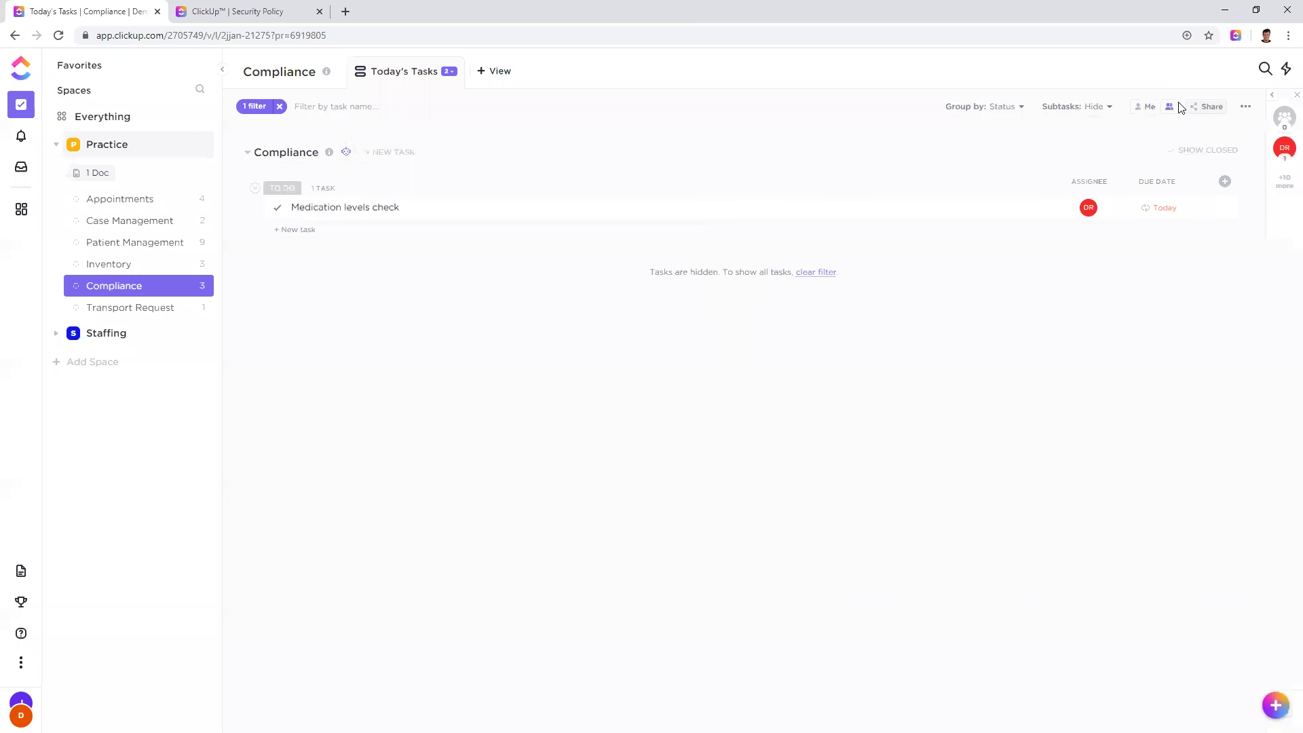
{"action": "left_click", "coordinate": [1282, 151]}
{"action": "left_click", "coordinate": [1169, 109]}
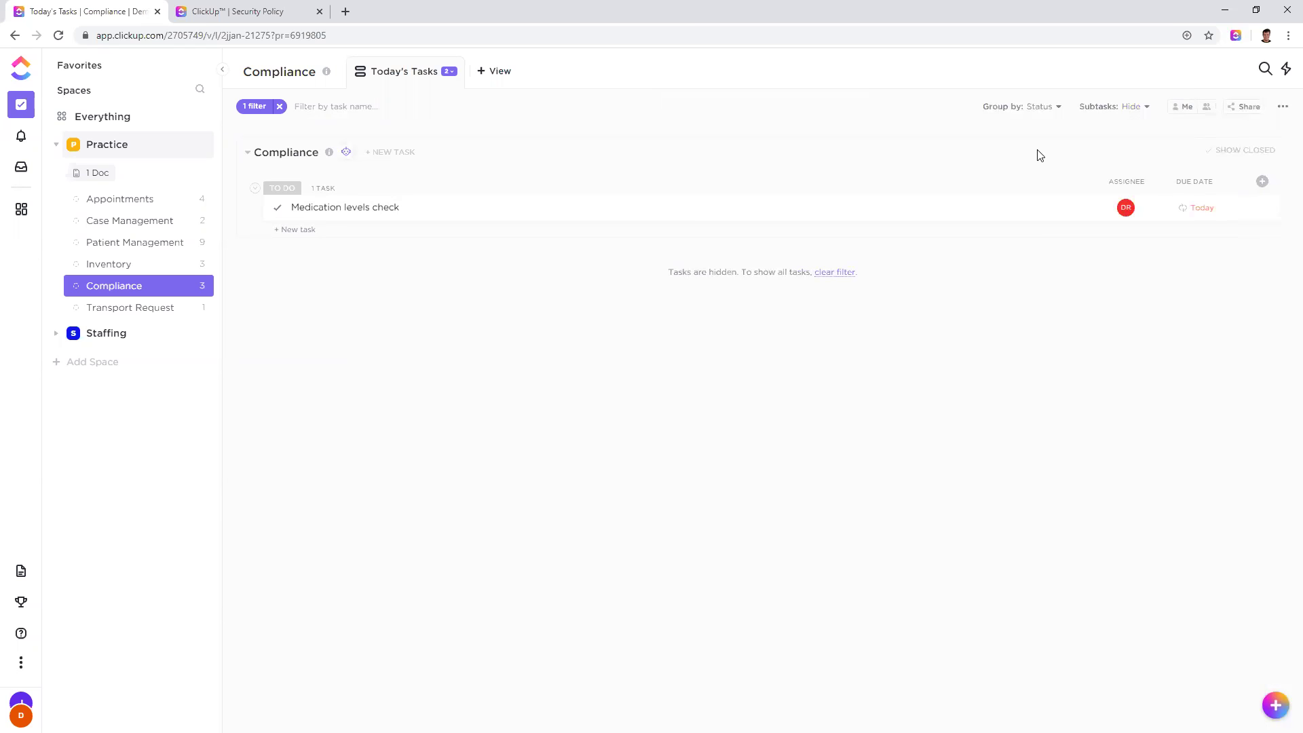
{"action": "left_click", "coordinate": [1184, 106]}
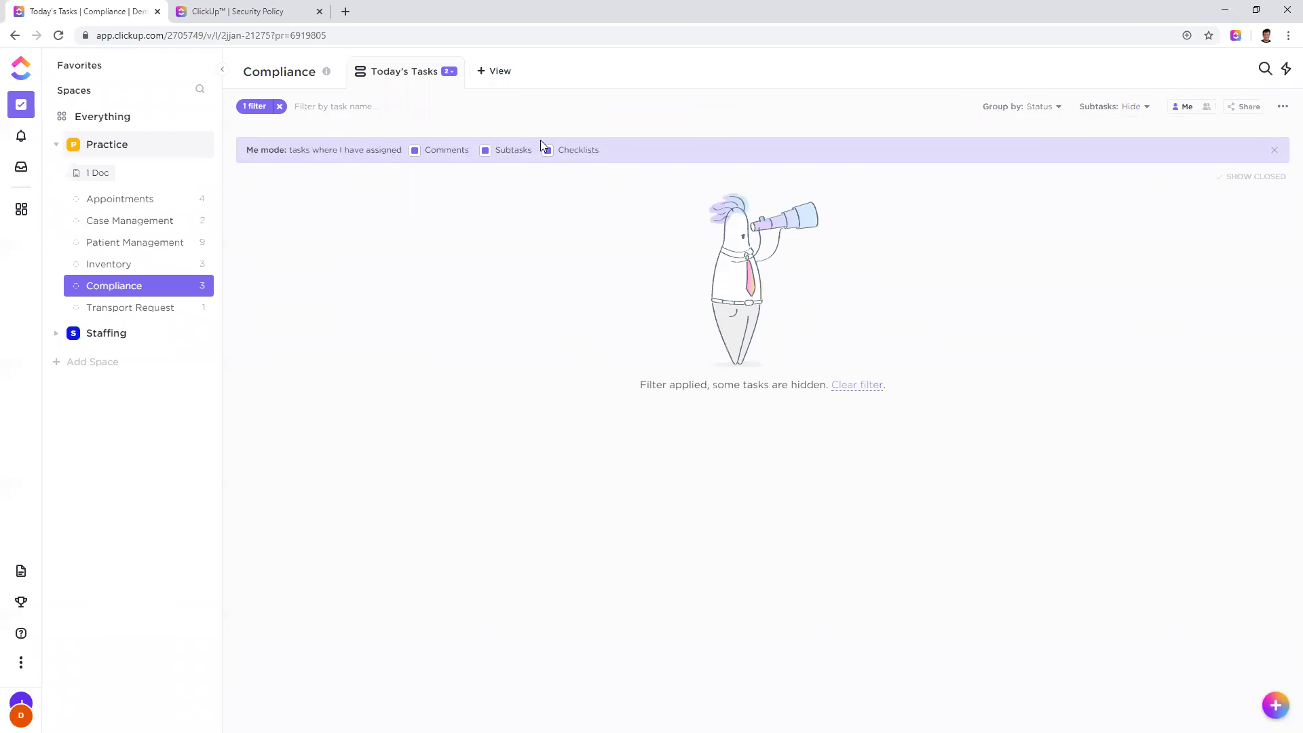
{"action": "left_click", "coordinate": [1185, 107]}
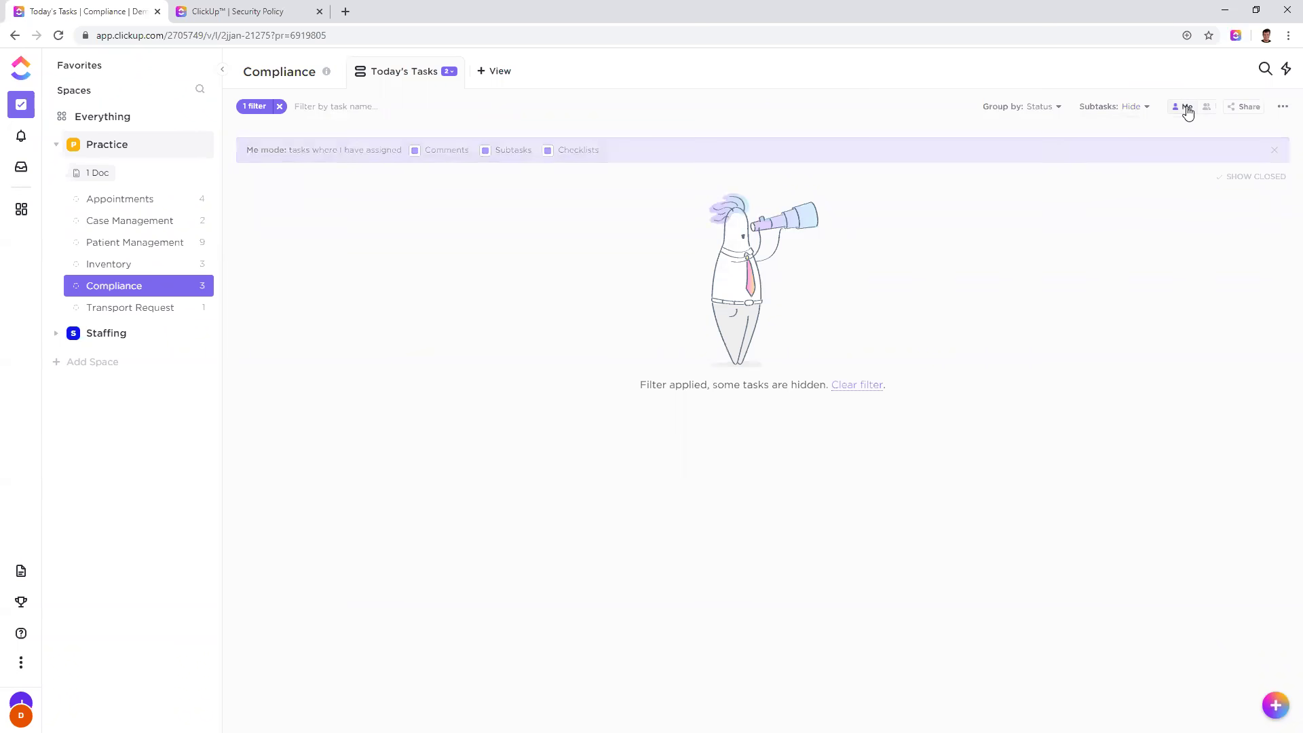
Step: Review the settings of the Today's Tasks view and the view types available for the Compliance list
{"action": "left_click", "coordinate": [1283, 107]}
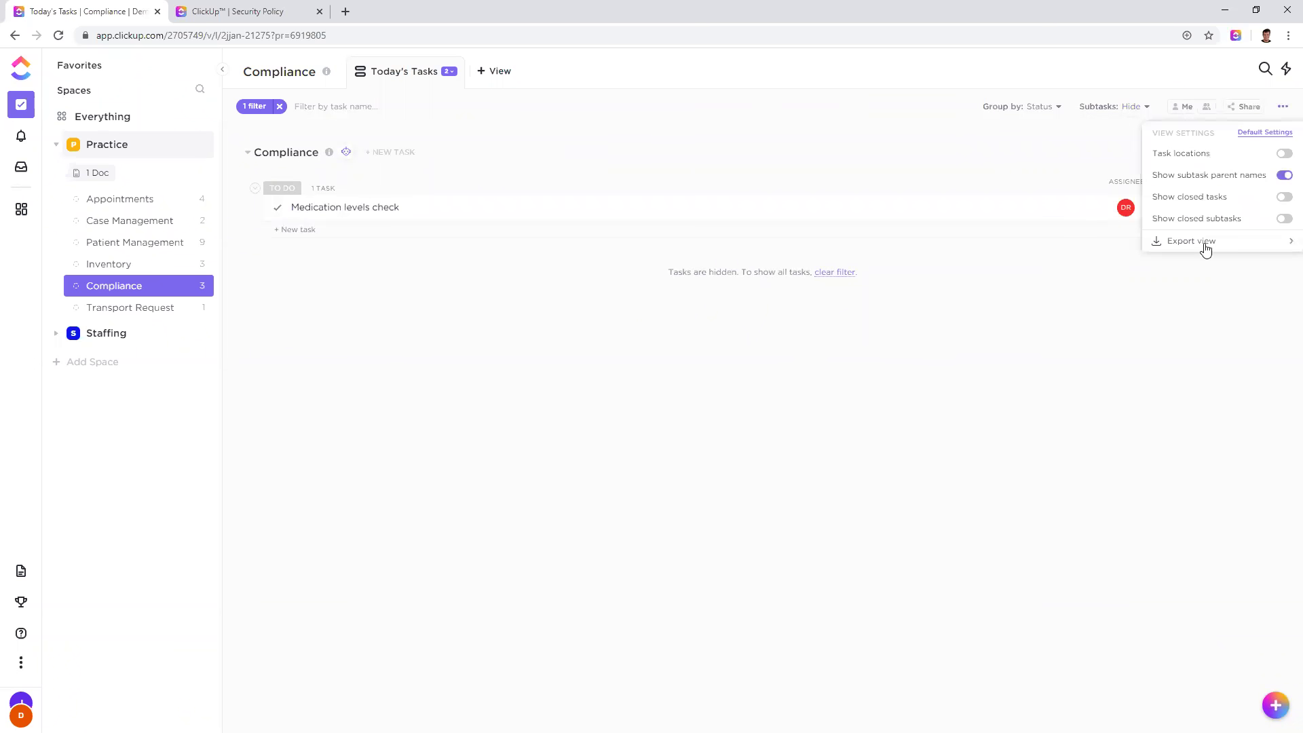
{"action": "left_click", "coordinate": [1031, 376]}
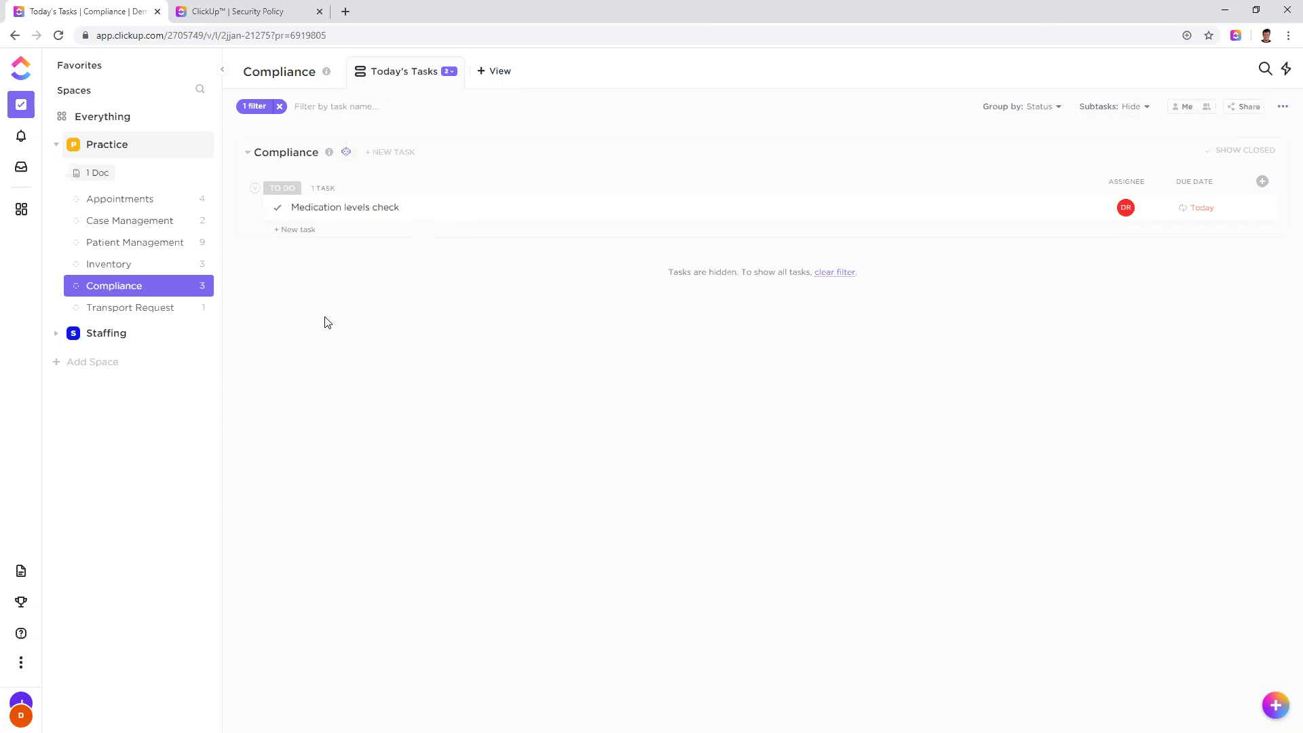
{"action": "left_click", "coordinate": [496, 73]}
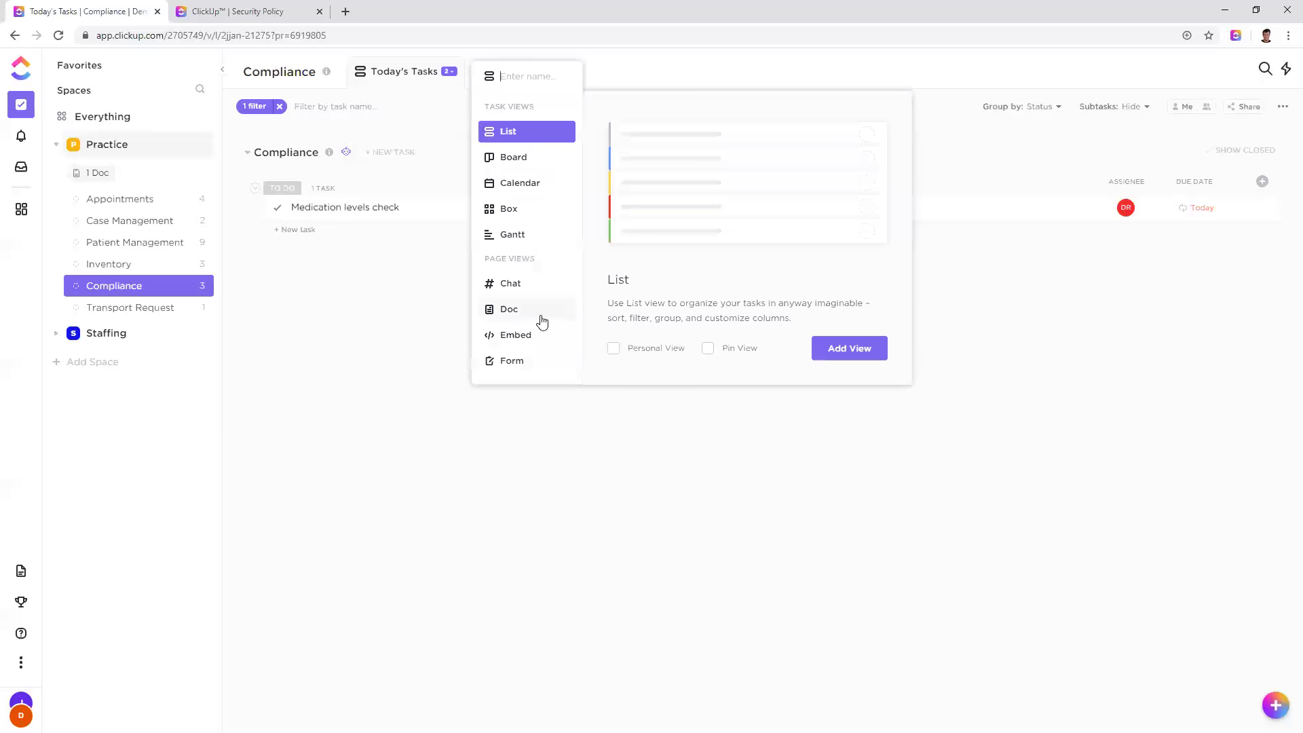
{"action": "left_click", "coordinate": [359, 331]}
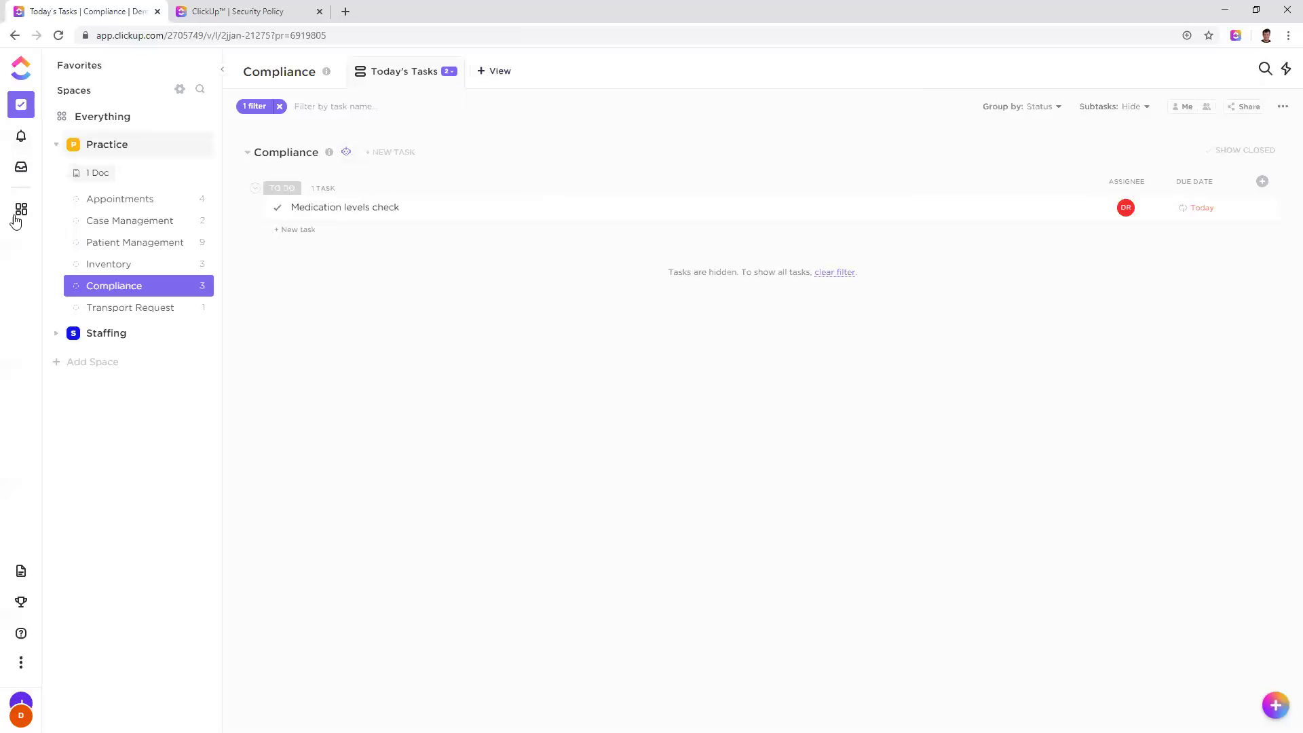
Step: Browse the workspace's docs through the Assigned to me, Shared and Private filters
{"action": "left_click", "coordinate": [24, 574]}
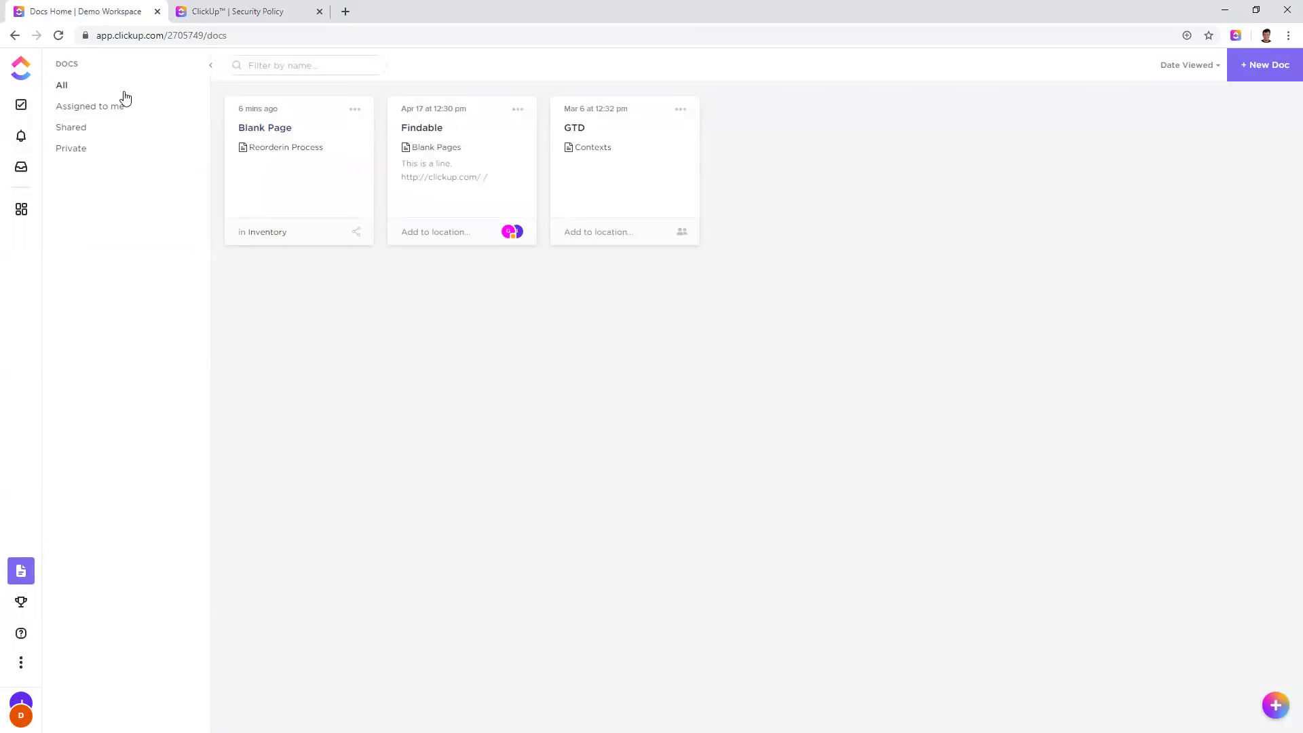
{"action": "left_click", "coordinate": [82, 112]}
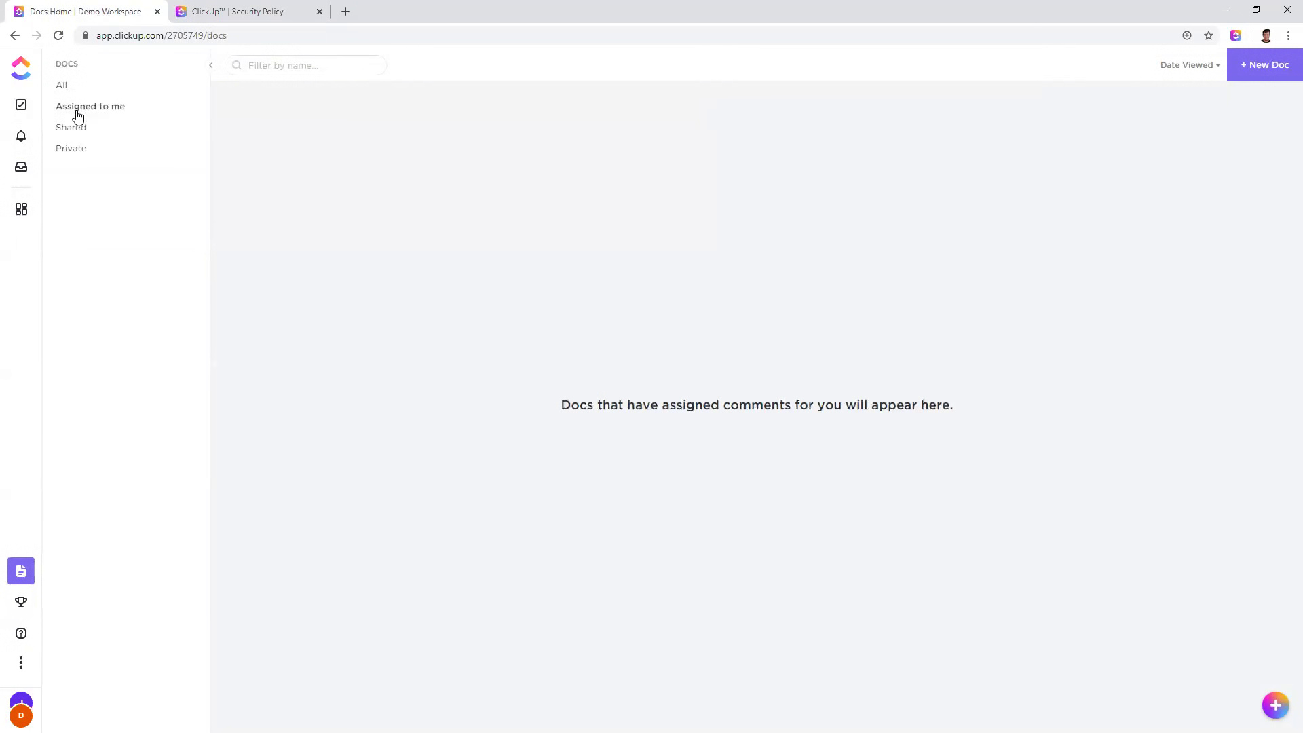
{"action": "left_click", "coordinate": [78, 129]}
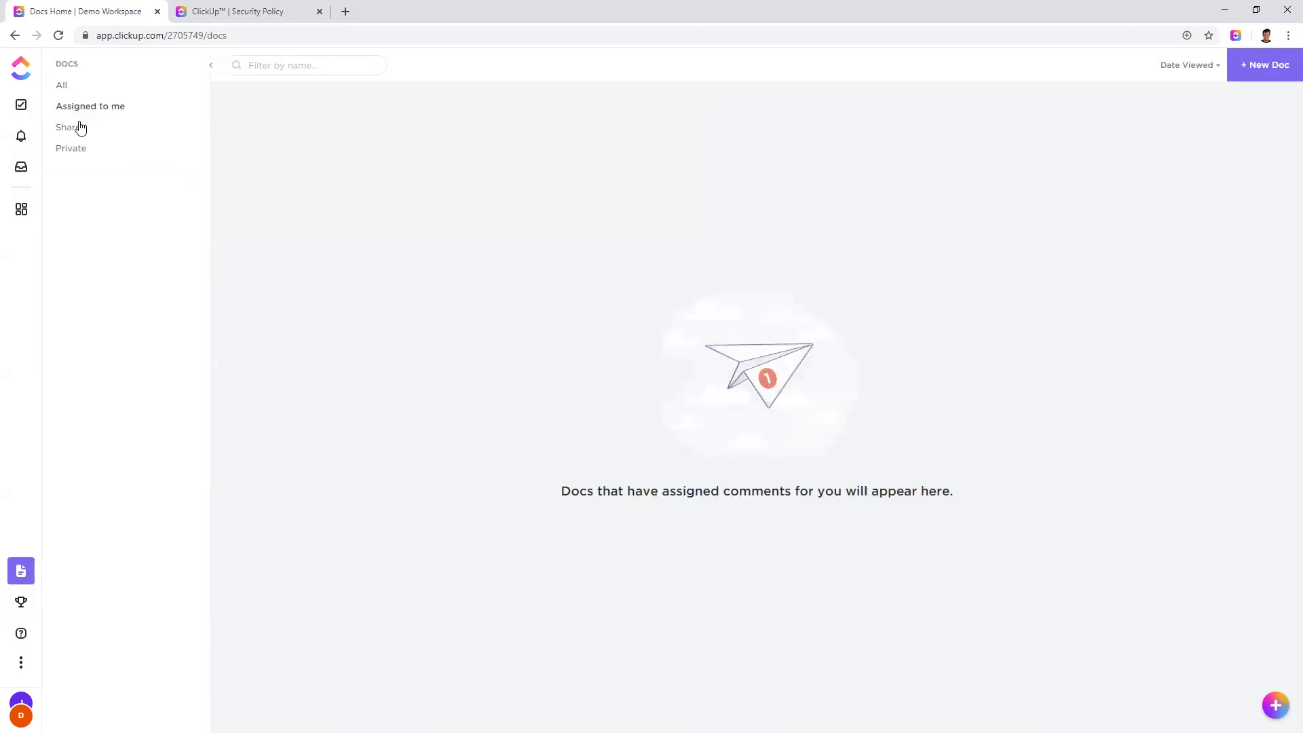
{"action": "left_click", "coordinate": [76, 151]}
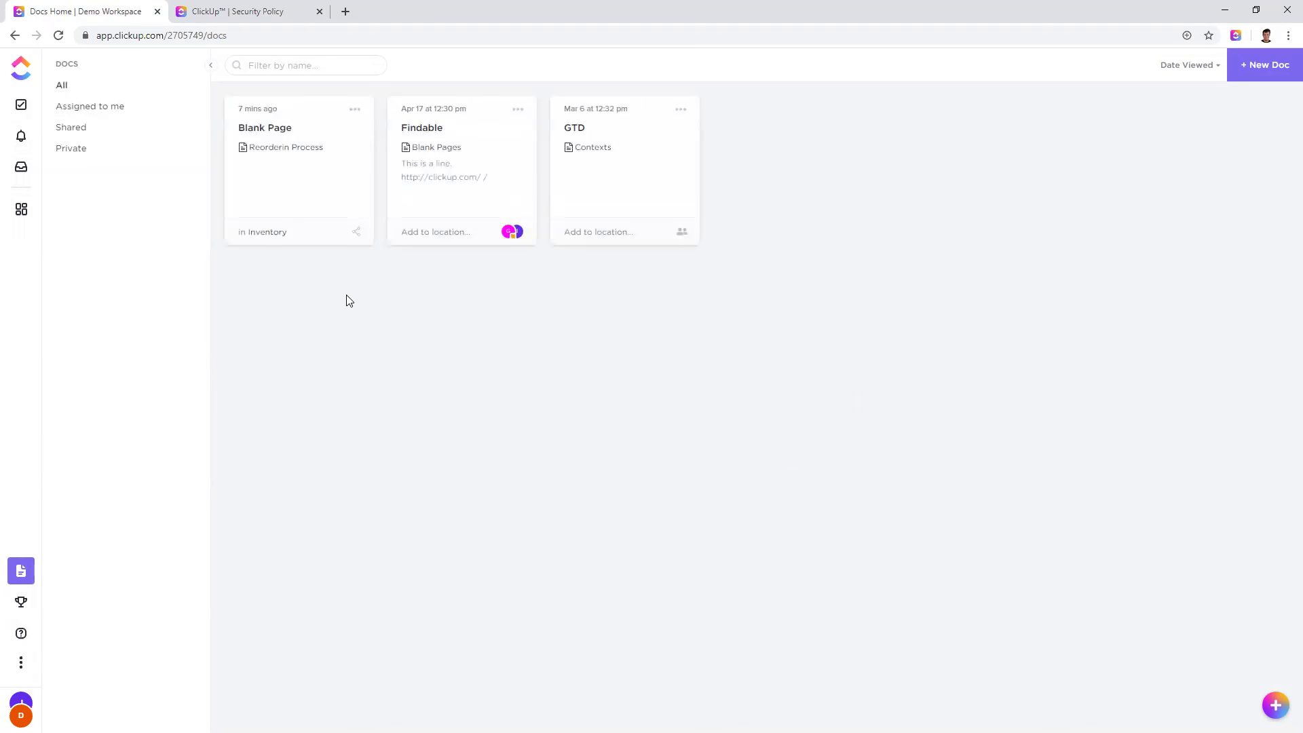
Step: Create a new doc and enter "Hi" as its body text
{"action": "left_click", "coordinate": [1251, 75]}
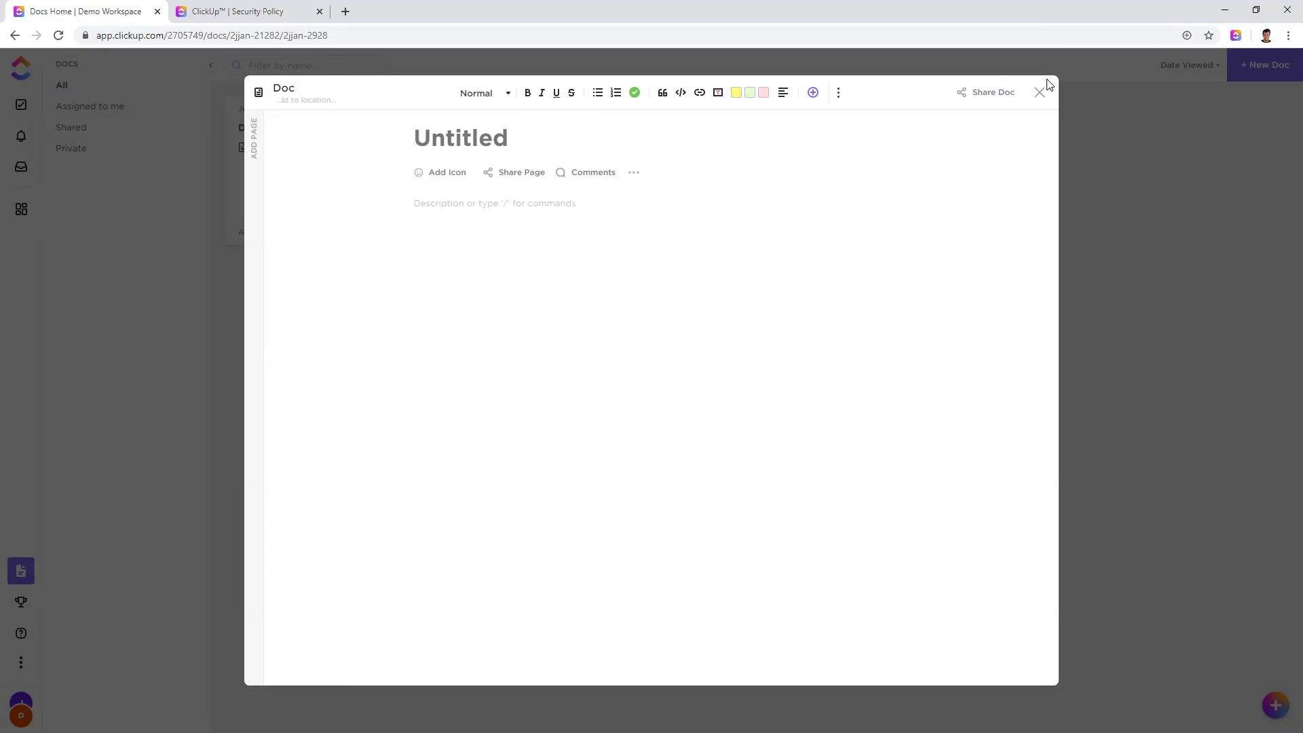
{"action": "left_click", "coordinate": [1038, 95]}
{"action": "left_click_drag", "start_coordinate": [1038, 133], "coordinate": [724, 282]}
{"action": "left_click", "coordinate": [506, 204]}
{"action": "type", "text": "Hi"}
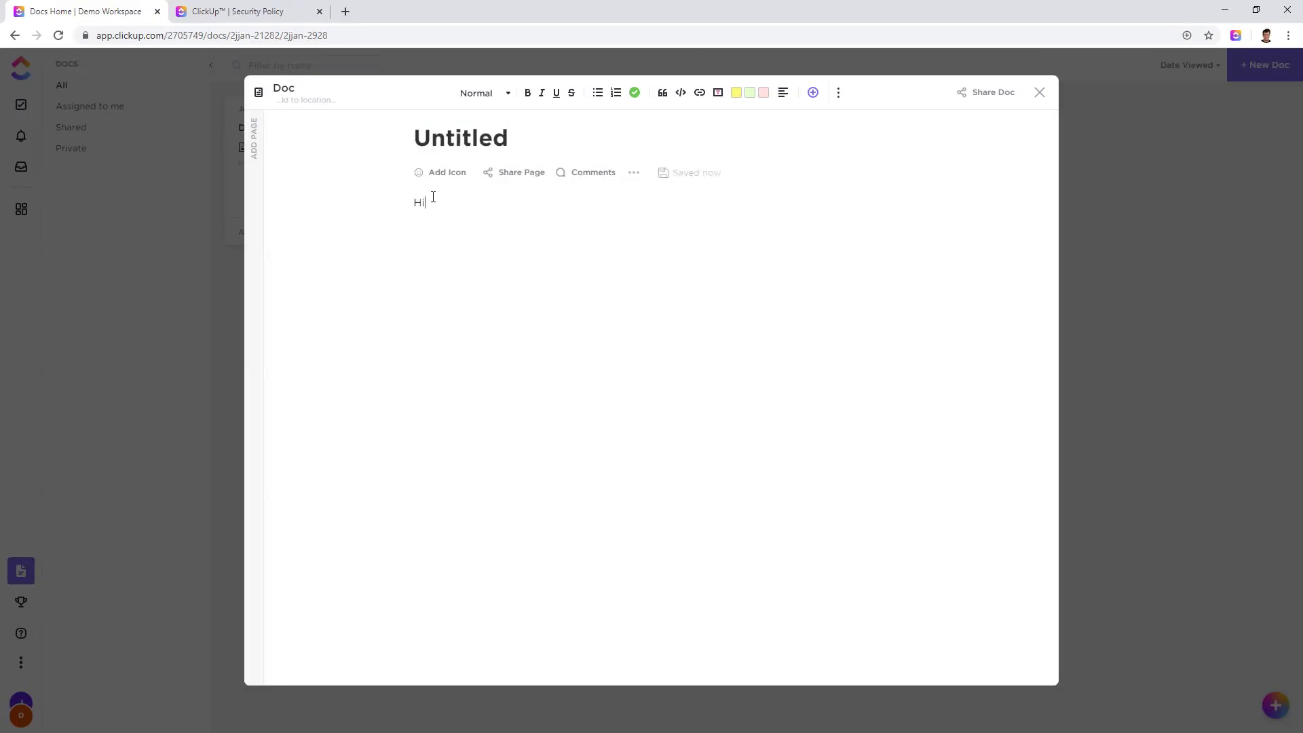
Step: Review the paragraph style and highlight options for the word "Hi"
{"action": "double_click", "coordinate": [433, 197]}
{"action": "left_click", "coordinate": [478, 95]}
{"action": "left_click", "coordinate": [487, 177]}
{"action": "left_click_drag", "start_coordinate": [434, 202], "coordinate": [399, 207]}
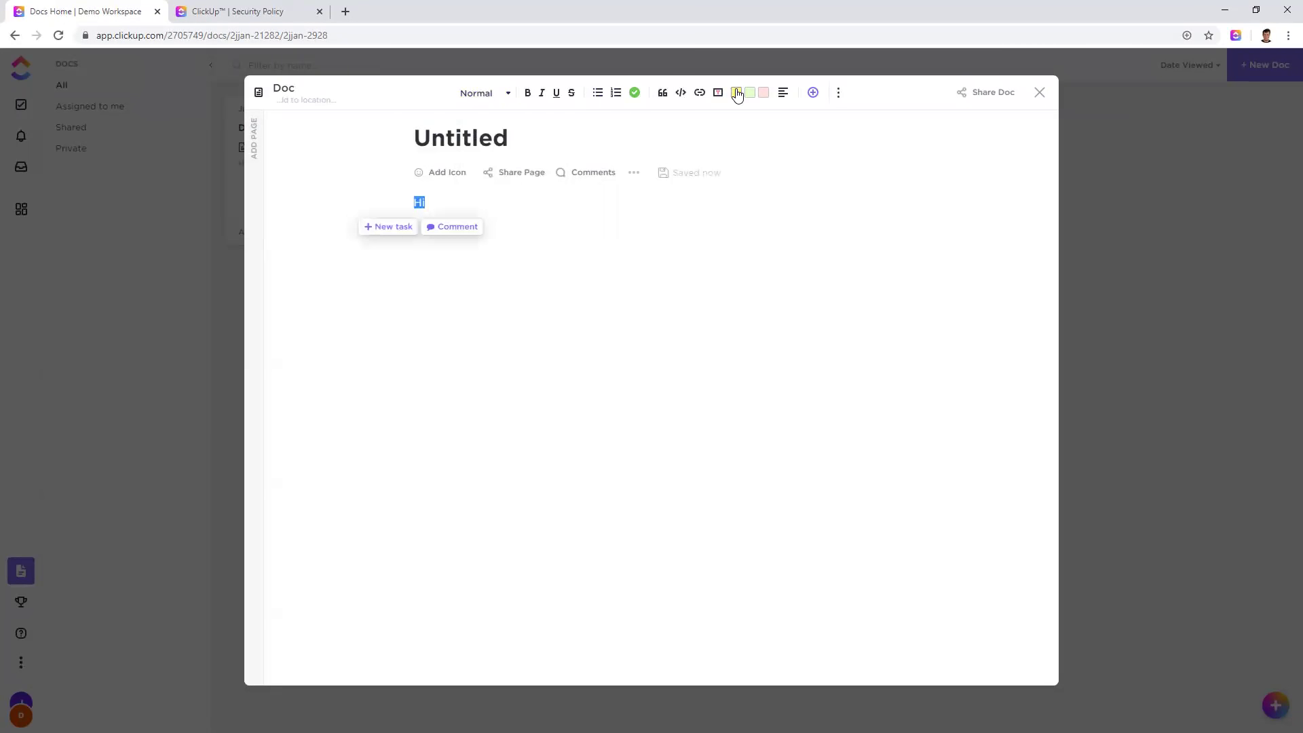
Step: Start a new line below "Hi", trying the bulleted and numbered formats, and make it a checklist item
{"action": "left_click", "coordinate": [548, 247]}
{"action": "key", "text": "Return"}
{"action": "left_click", "coordinate": [597, 93]}
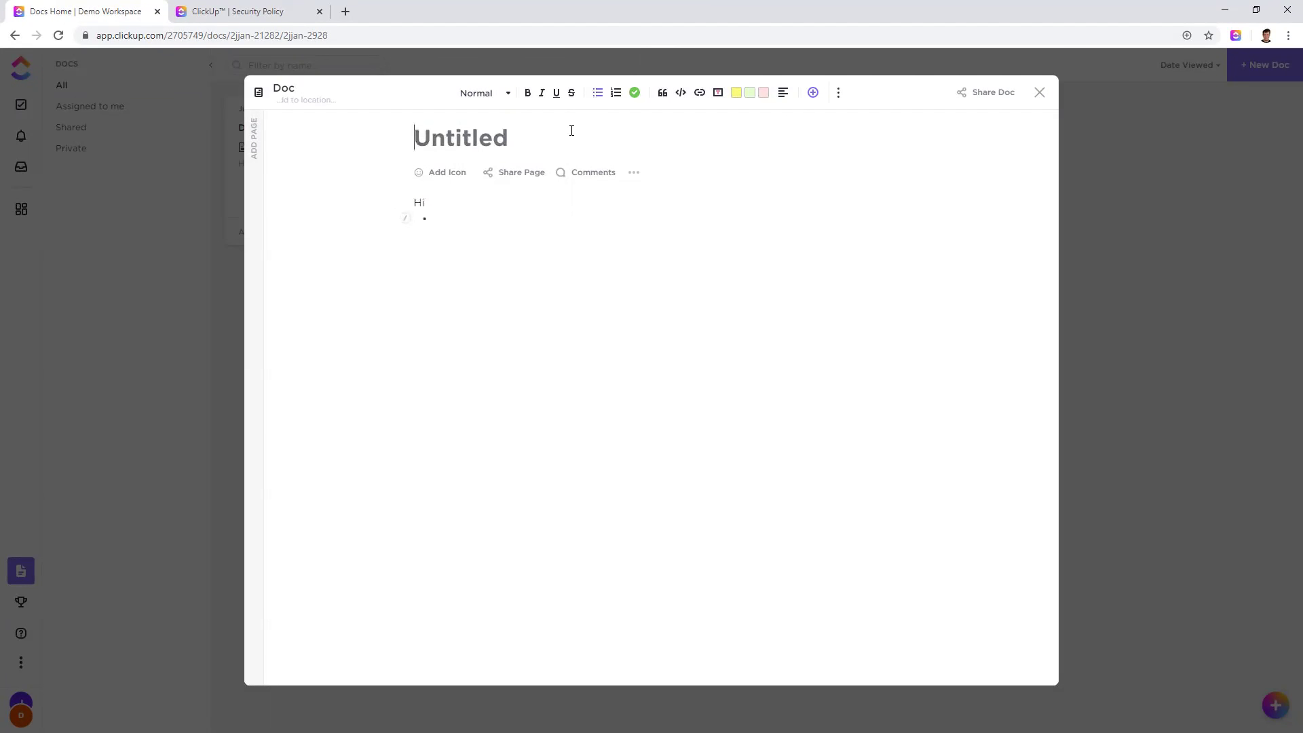
{"action": "left_click", "coordinate": [616, 94]}
{"action": "left_click", "coordinate": [636, 93]}
{"action": "left_click", "coordinate": [480, 216]}
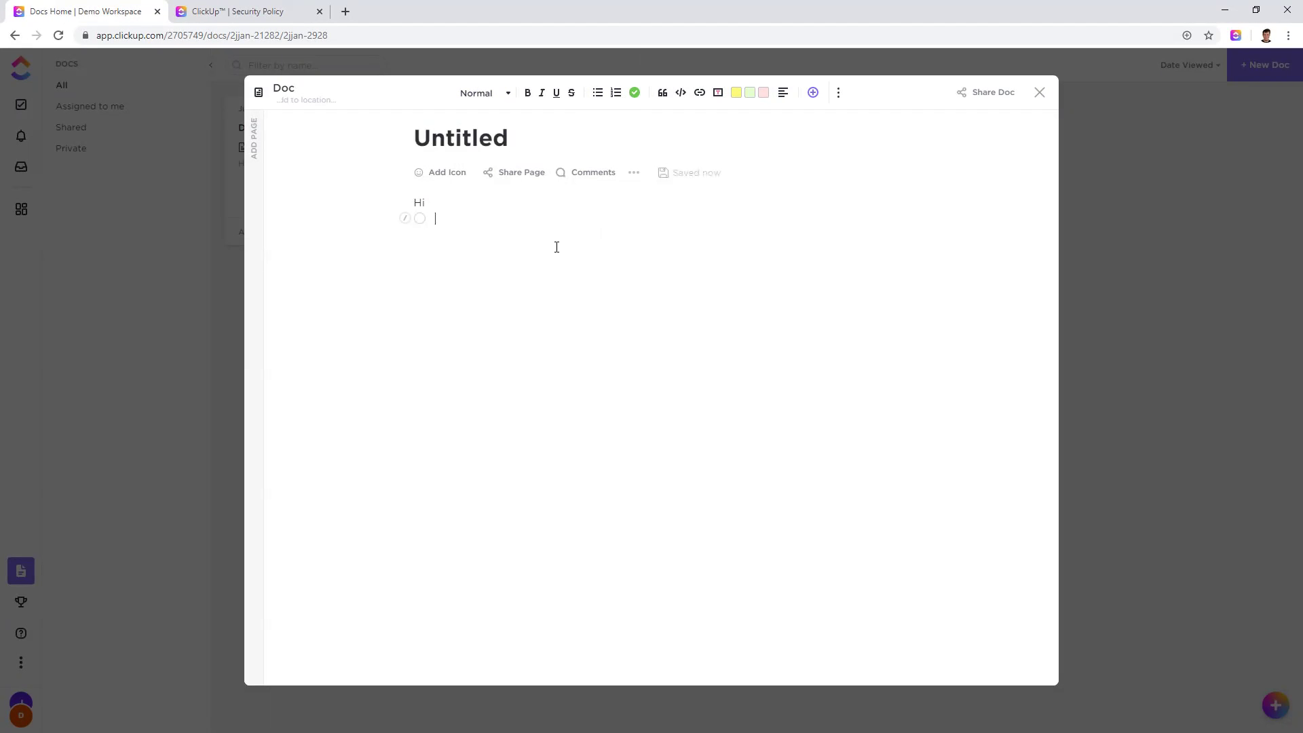
Step: Title the doc "tem 1" and add the checklist items "Item 1" and "Item 2"
{"action": "type", "text": "tem 1"}
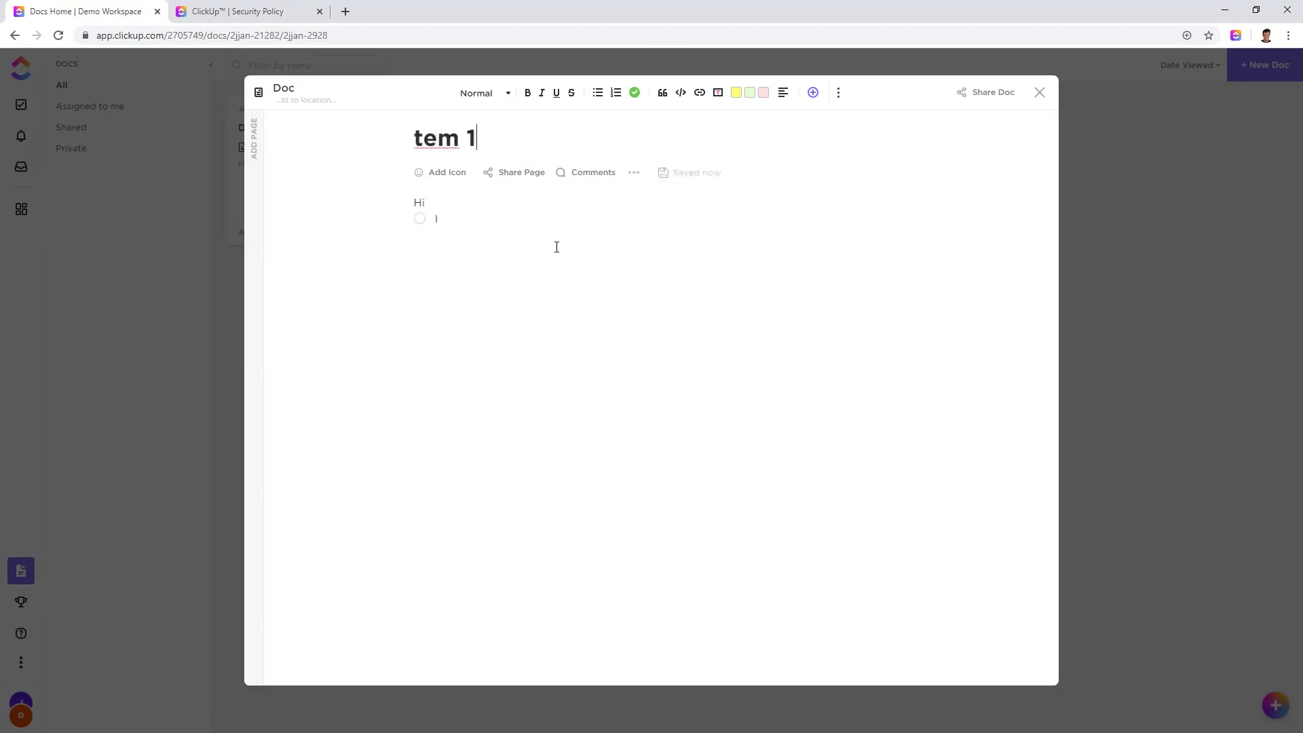
{"action": "type", "text": "Item 1"}
{"action": "key", "text": "Return"}
{"action": "type", "text": "Item"}
Step: Mark both checklist items as complete and show the doc's additional formatting tools
{"action": "left_click", "coordinate": [419, 219]}
{"action": "left_click", "coordinate": [419, 237]}
{"action": "left_click_drag", "start_coordinate": [495, 235], "coordinate": [407, 222]}
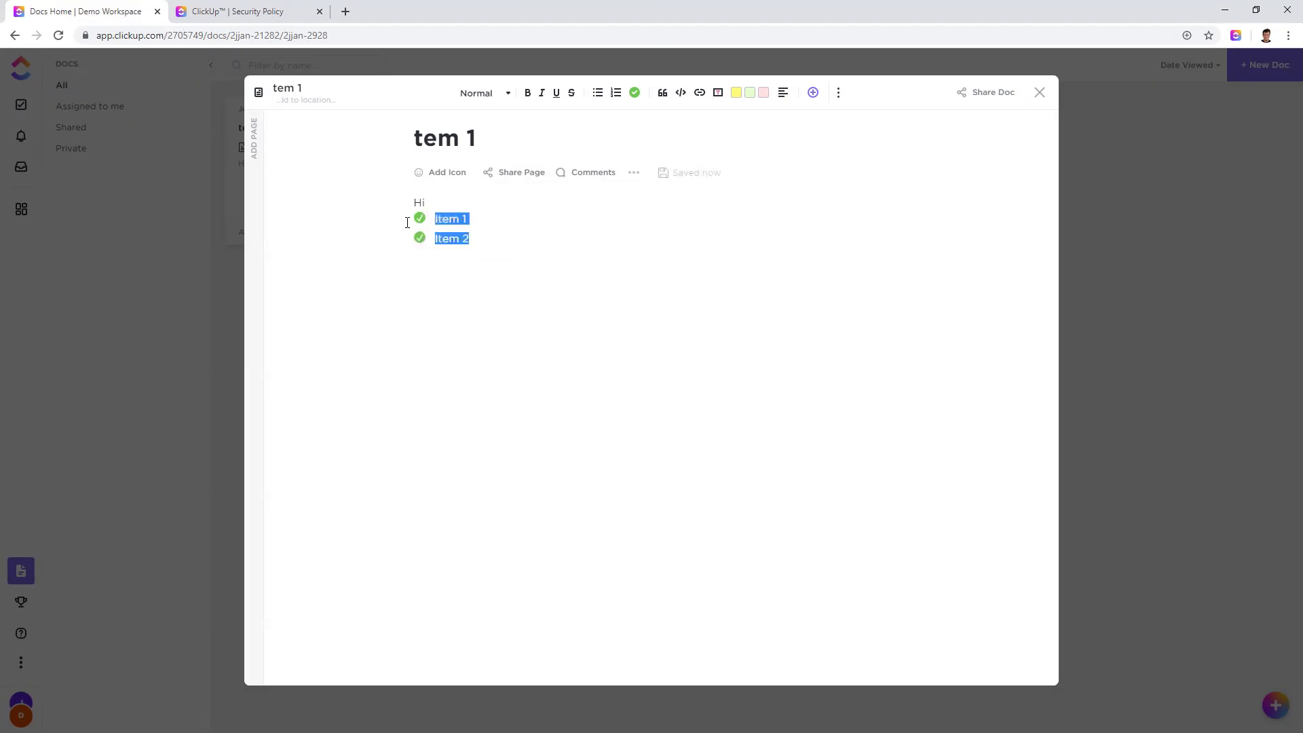
{"action": "left_click", "coordinate": [493, 229]}
{"action": "left_click", "coordinate": [833, 93]}
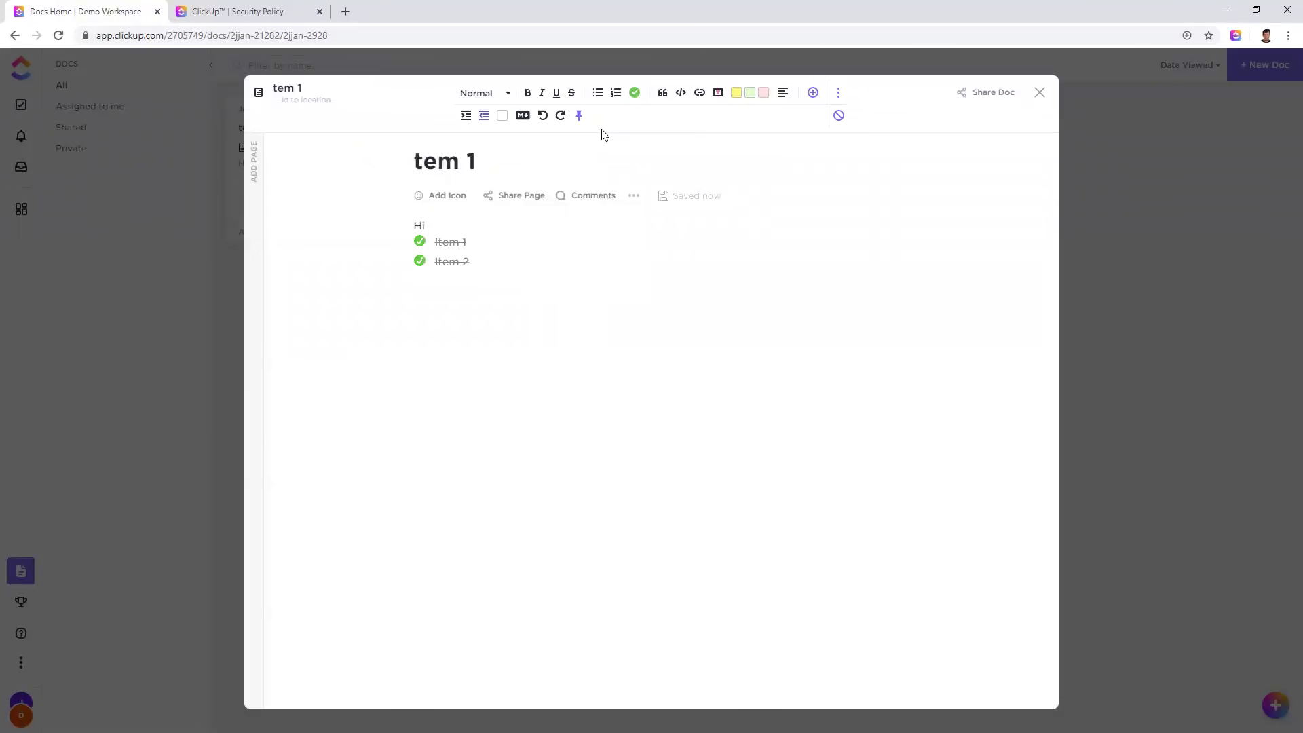
Step: Add a subpage named "Item 1.1" under the "tem 1" page and nest a subpage named "Item 1.1.1" beneath it
{"action": "left_click", "coordinate": [258, 175]}
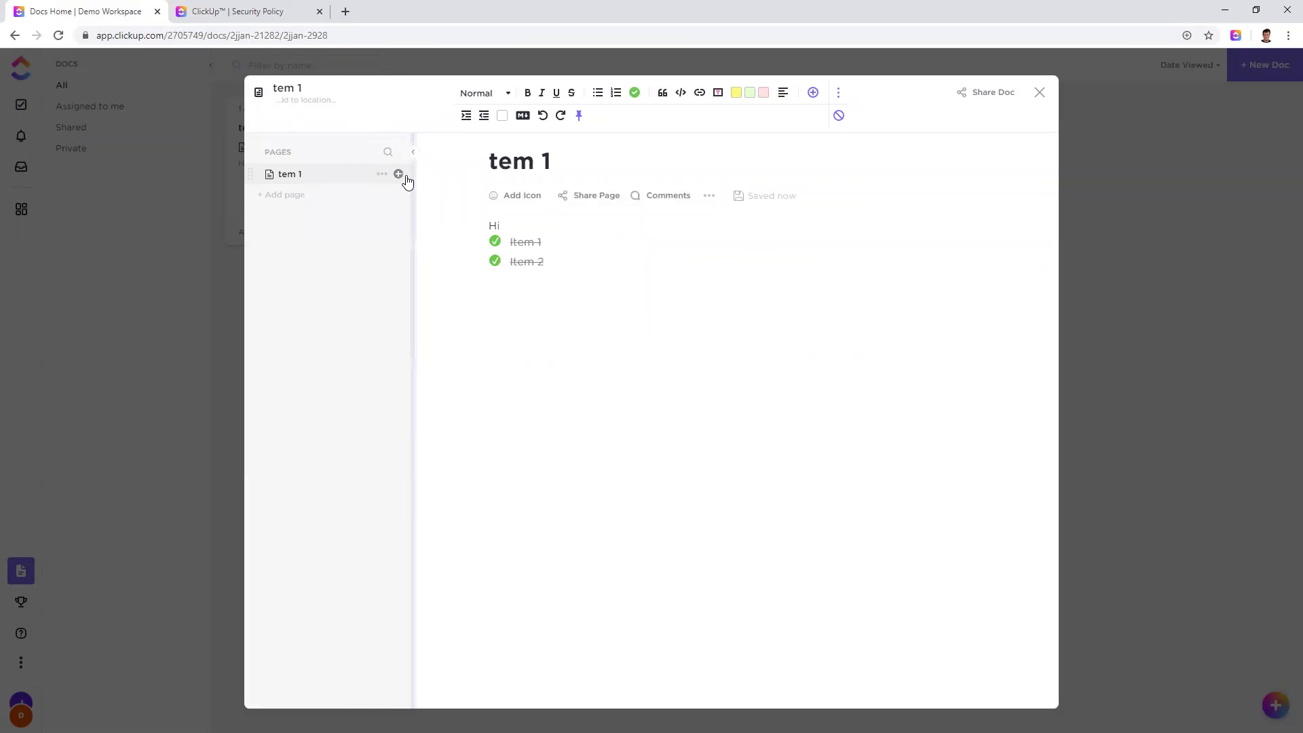
{"action": "left_click", "coordinate": [397, 175]}
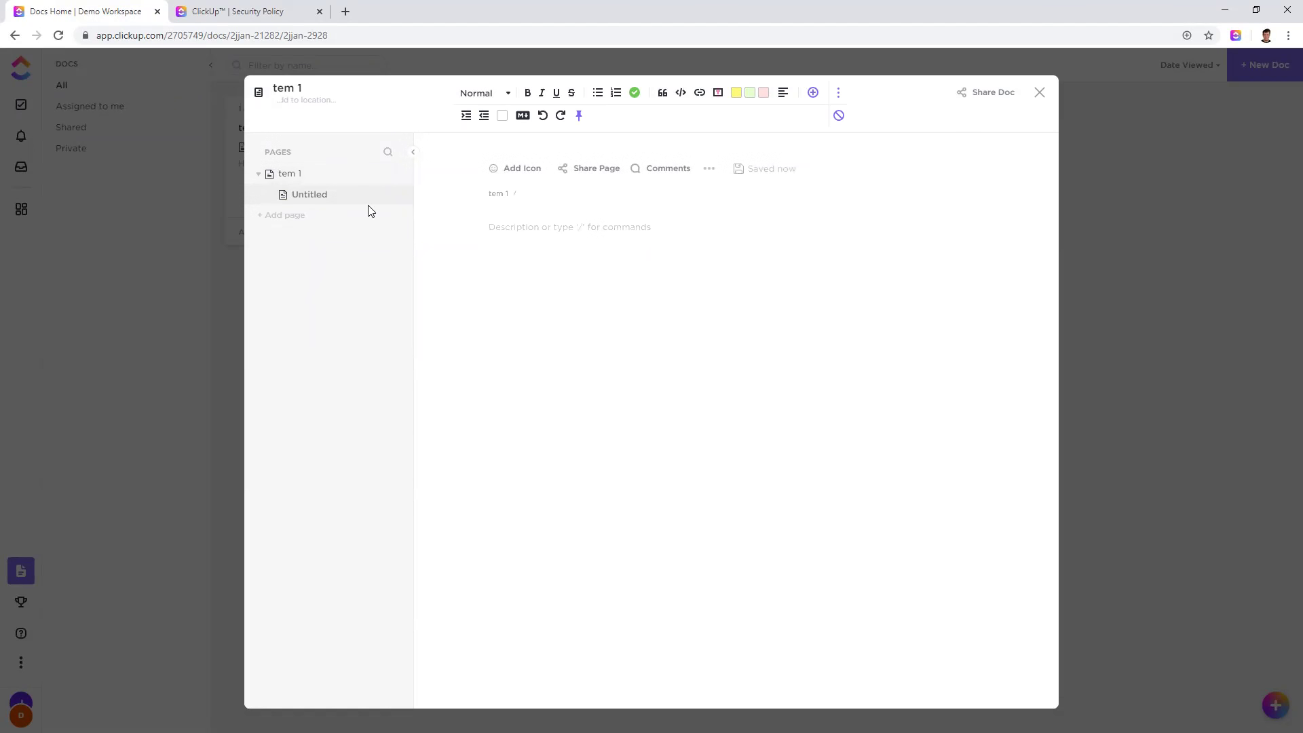
{"action": "type", "text": "Item 1.1"}
{"action": "key", "text": "Return"}
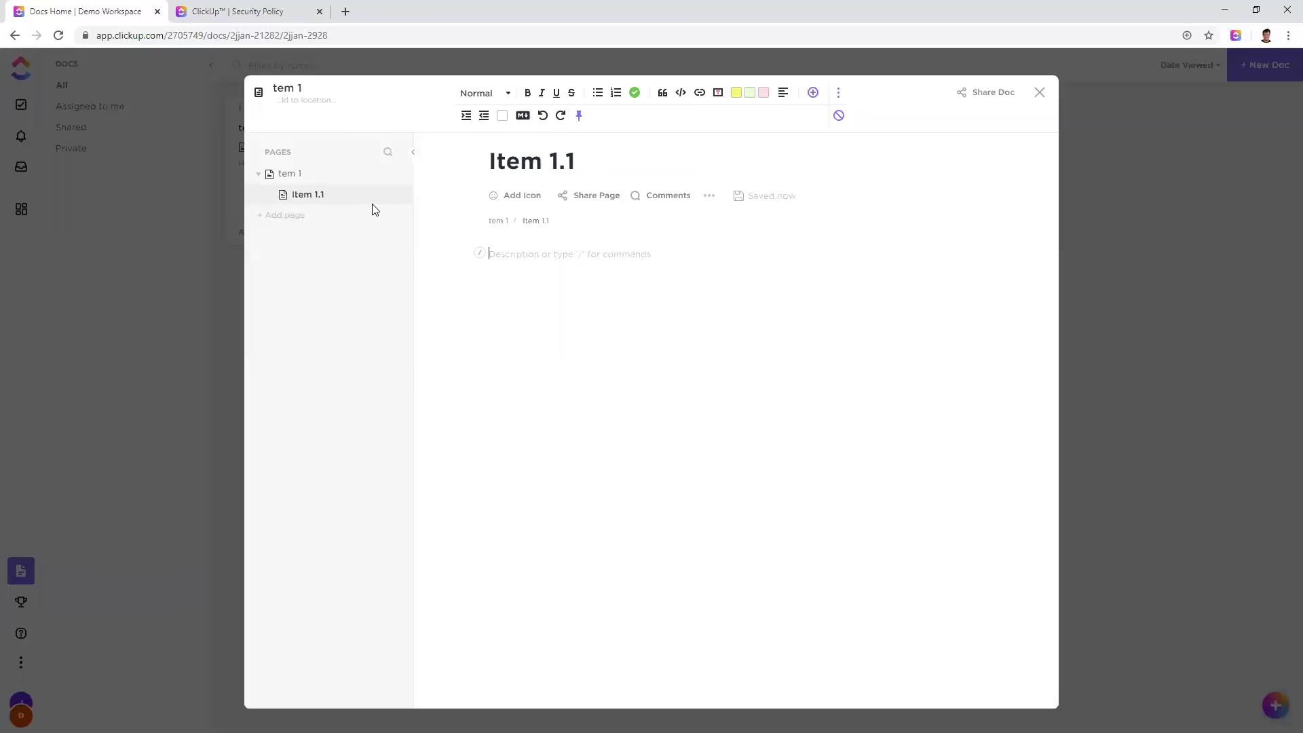
{"action": "left_click", "coordinate": [398, 196]}
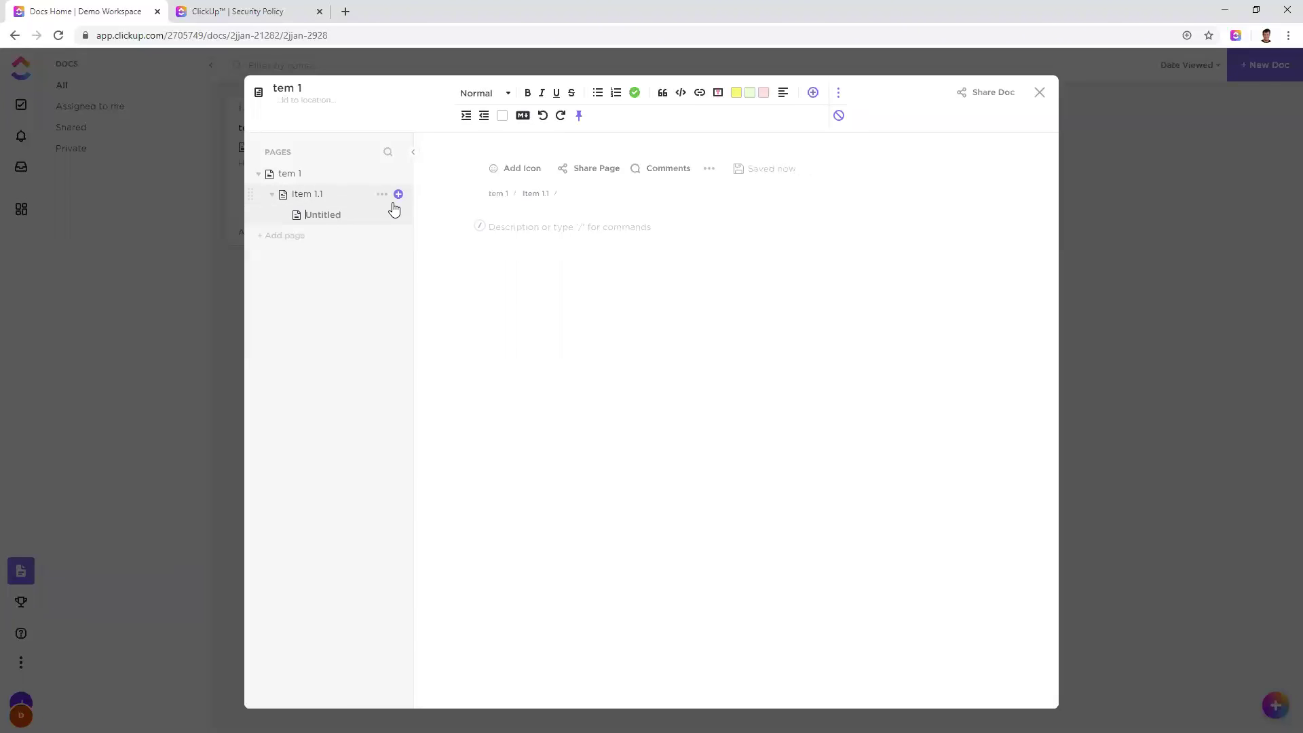
{"action": "type", "text": "I"}
{"action": "key", "text": "Return"}
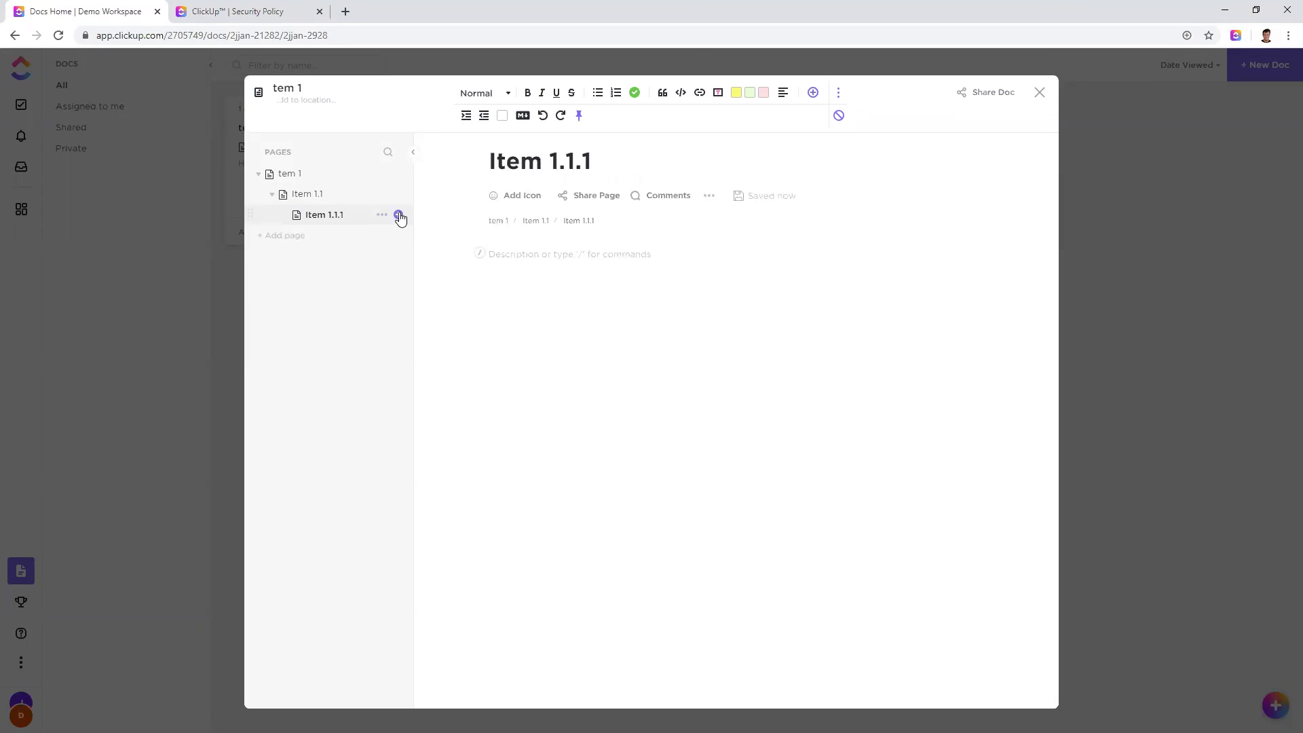
Step: Nest a page named "4" under Item 1.1.1 and a page named "5" beneath that, and close the doc
{"action": "left_click", "coordinate": [398, 214]}
{"action": "type", "text": "4"}
{"action": "left_click", "coordinate": [399, 235]}
{"action": "type", "text": "5"}
{"action": "key", "text": "Return"}
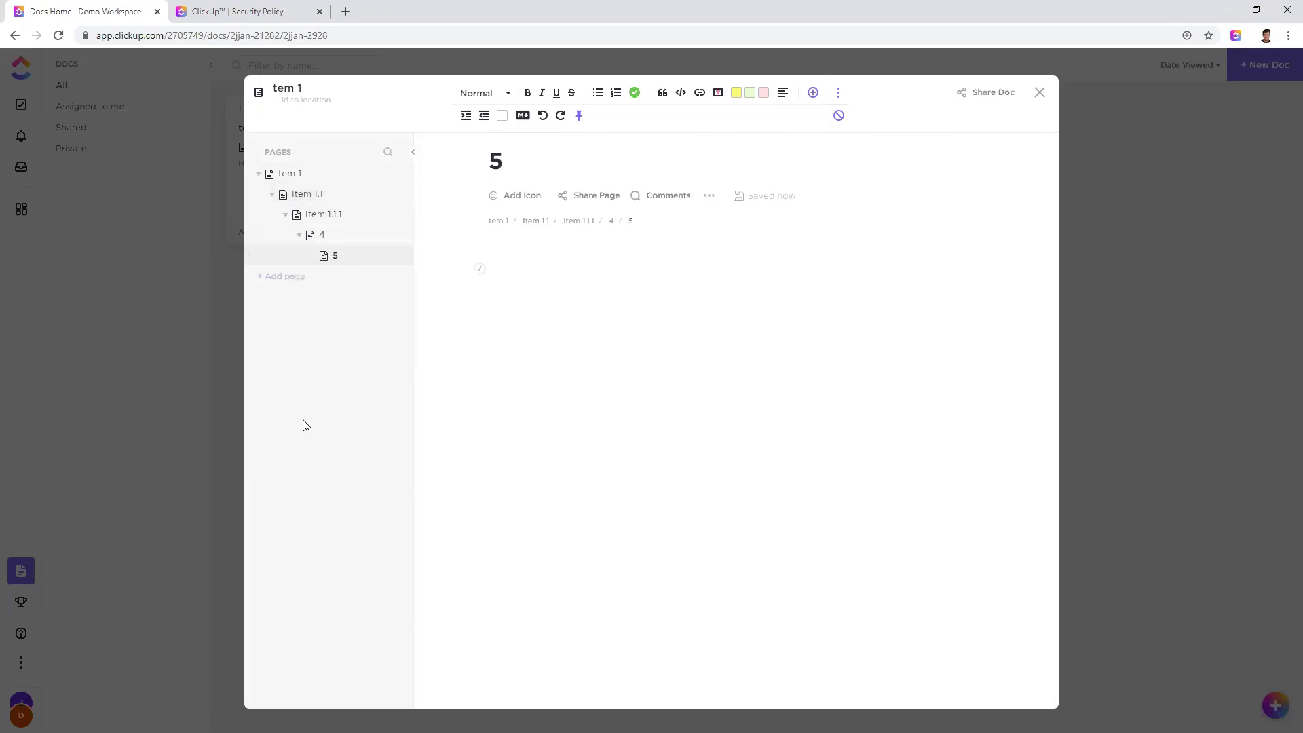
{"action": "left_click", "coordinate": [1039, 92]}
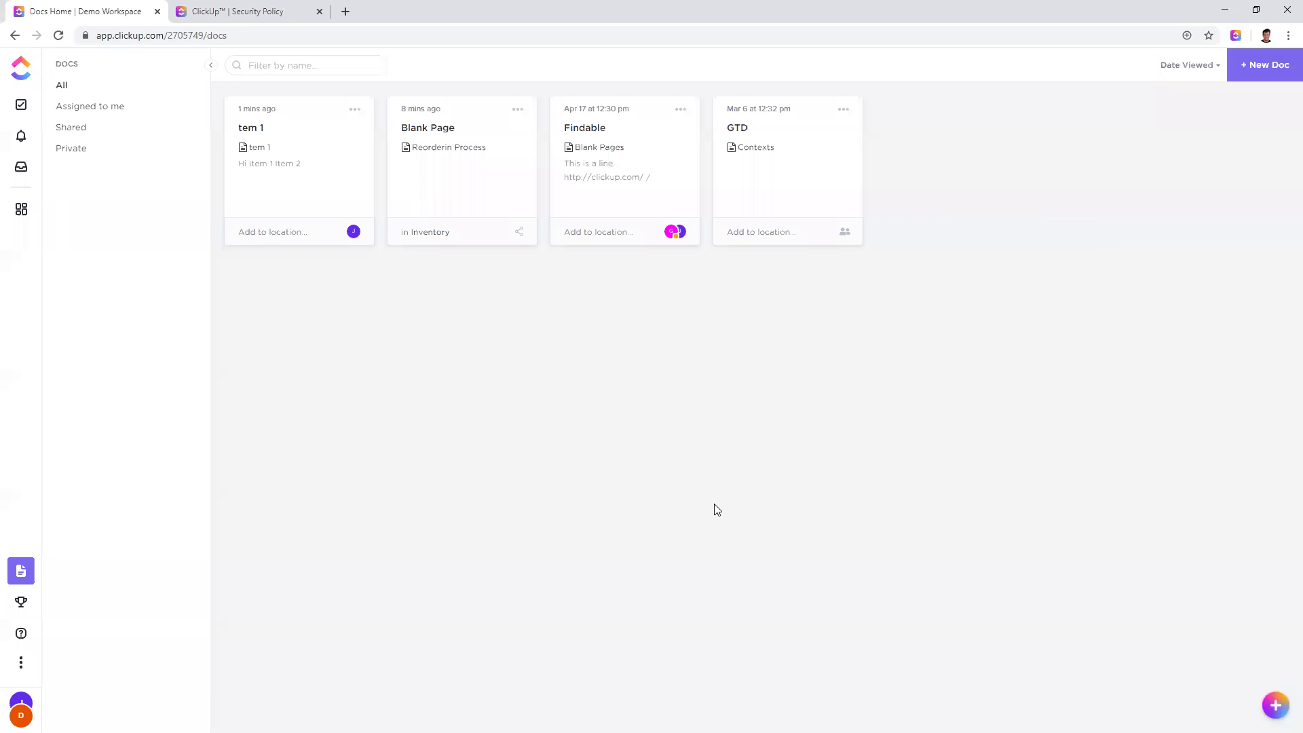
Step: Return to the Practice space's tasks and review the Transport Request list with its Type options, leaving the task unchanged
{"action": "left_click", "coordinate": [21, 104]}
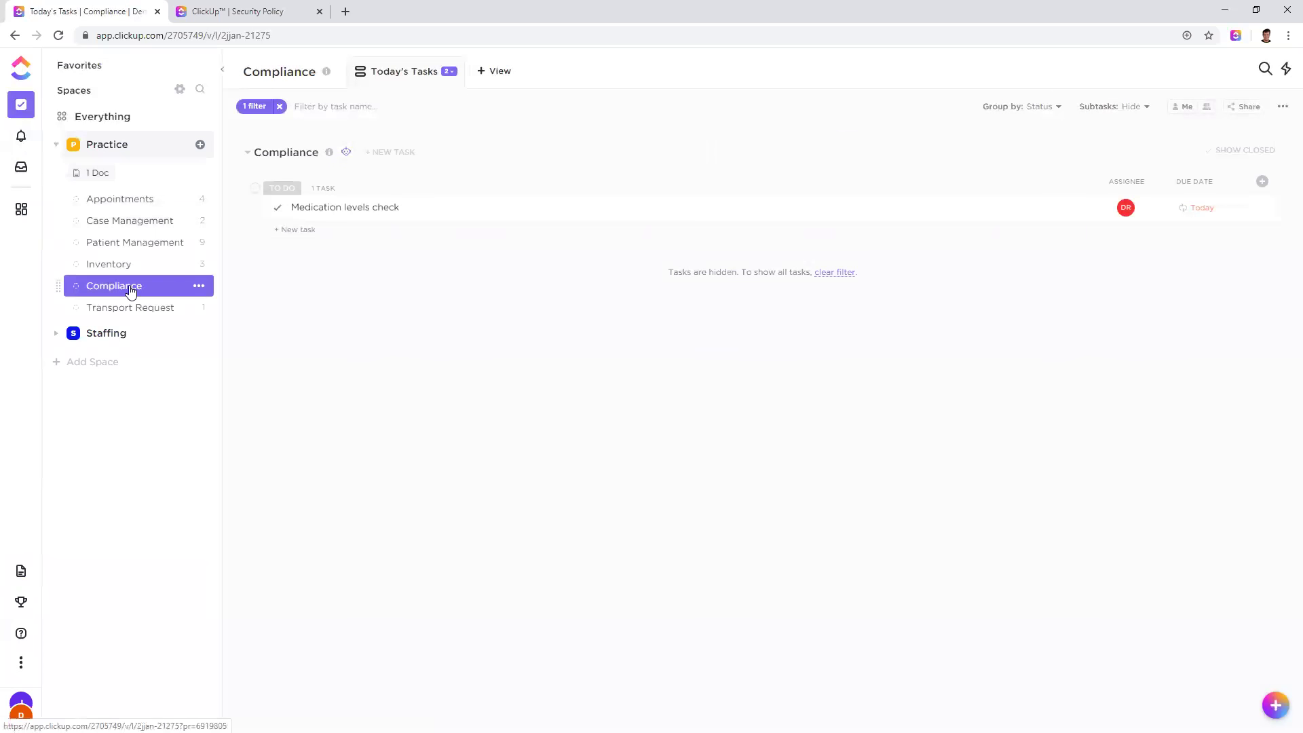
{"action": "left_click", "coordinate": [149, 309]}
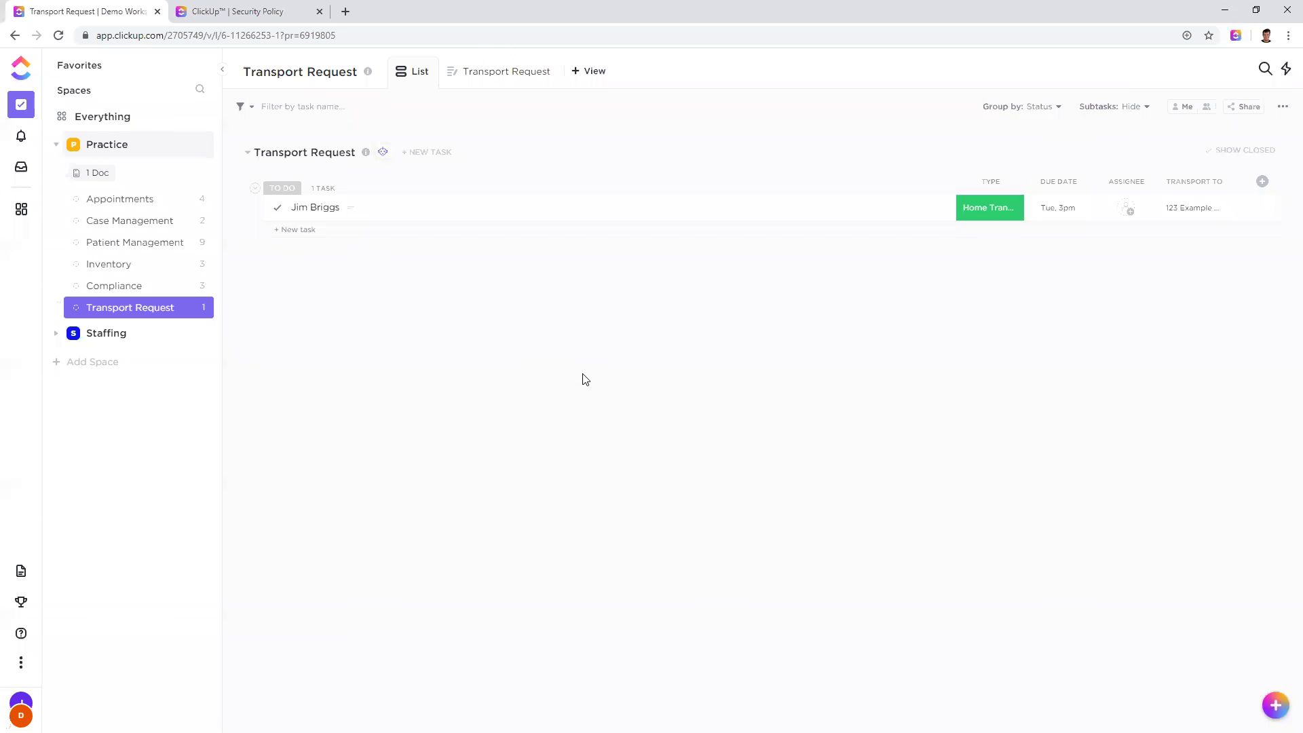
{"action": "left_click", "coordinate": [284, 231]}
{"action": "left_click", "coordinate": [419, 369]}
{"action": "left_click", "coordinate": [994, 209]}
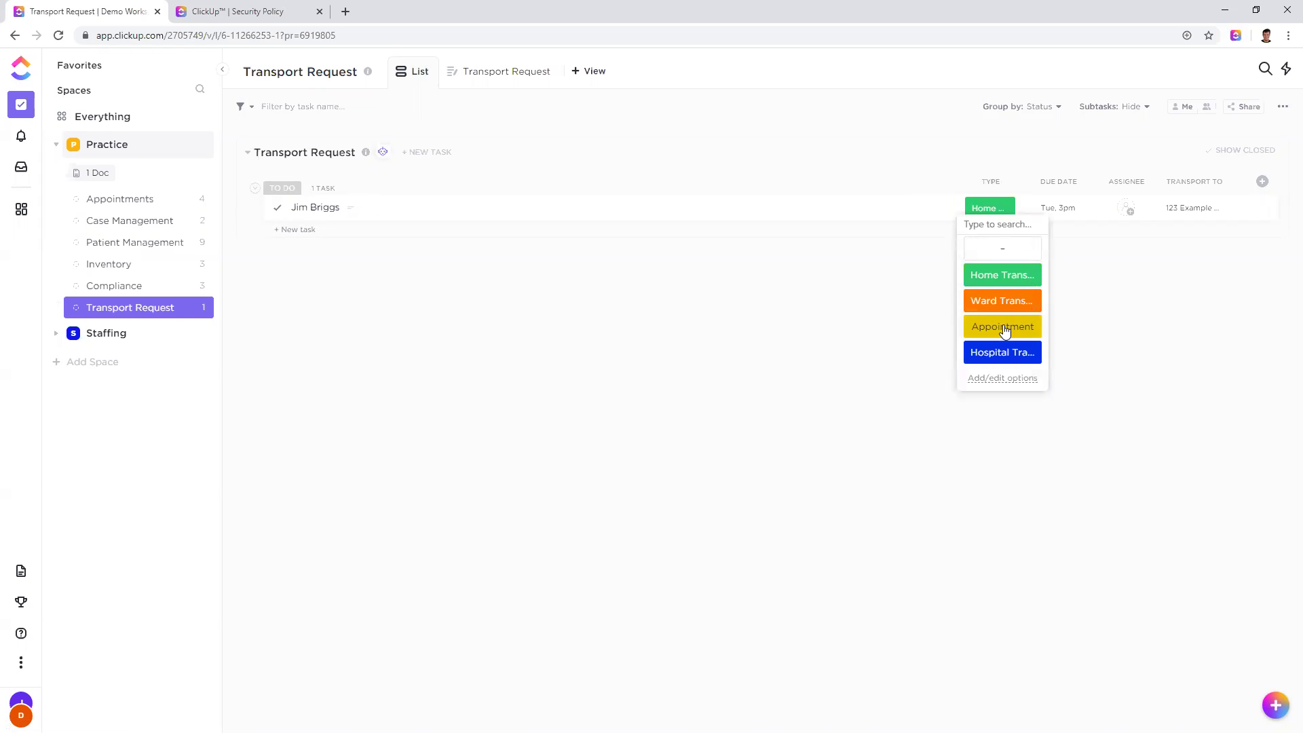
{"action": "left_click", "coordinate": [897, 316]}
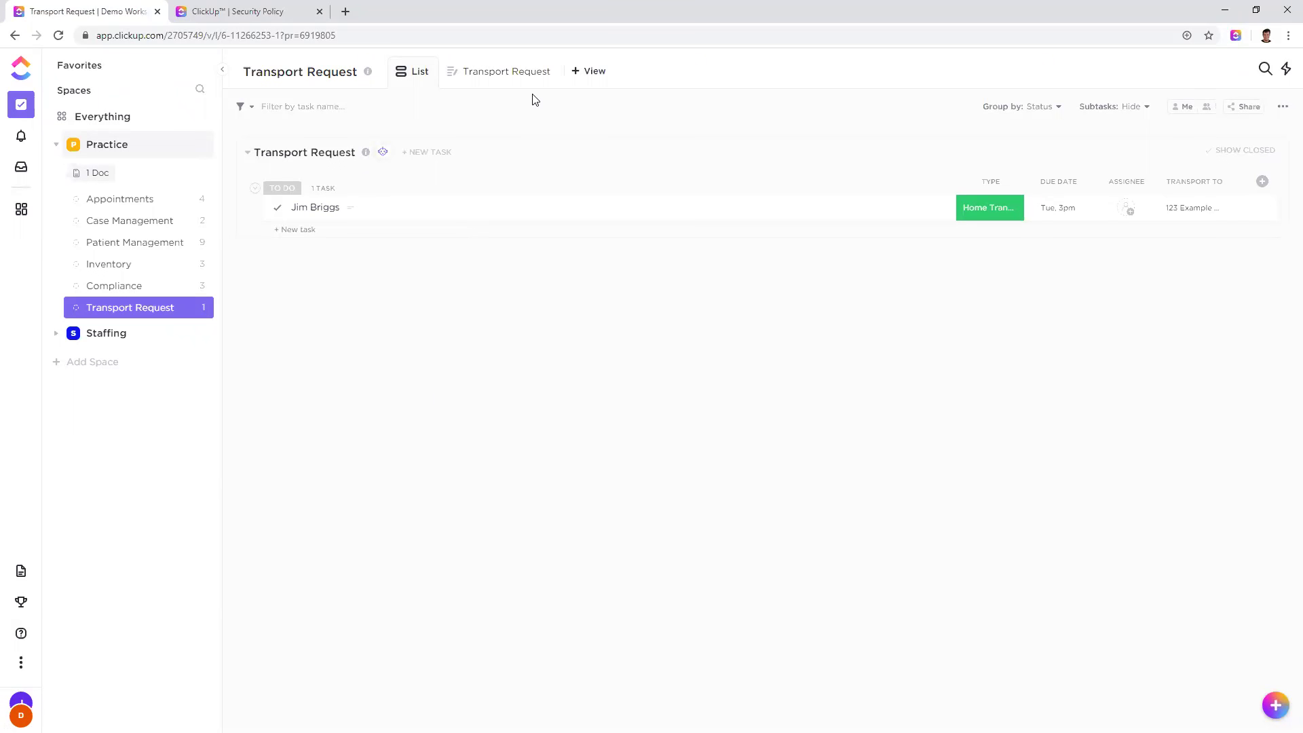
Step: Examine the fields and settings of the Transport Request form view
{"action": "left_click", "coordinate": [508, 72]}
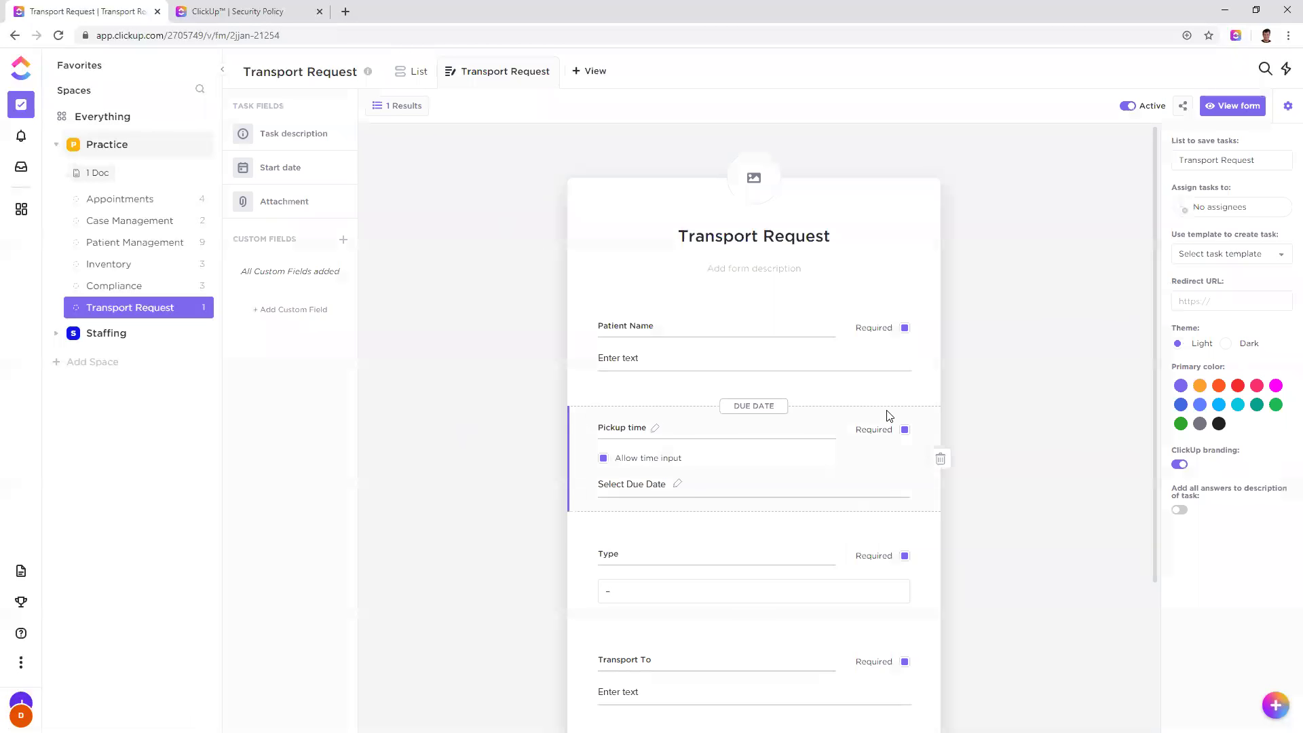
{"action": "scroll", "coordinate": [882, 401], "scroll_direction": "down", "scroll_amount": 2}
{"action": "scroll", "coordinate": [875, 398], "scroll_direction": "down", "scroll_amount": 1}
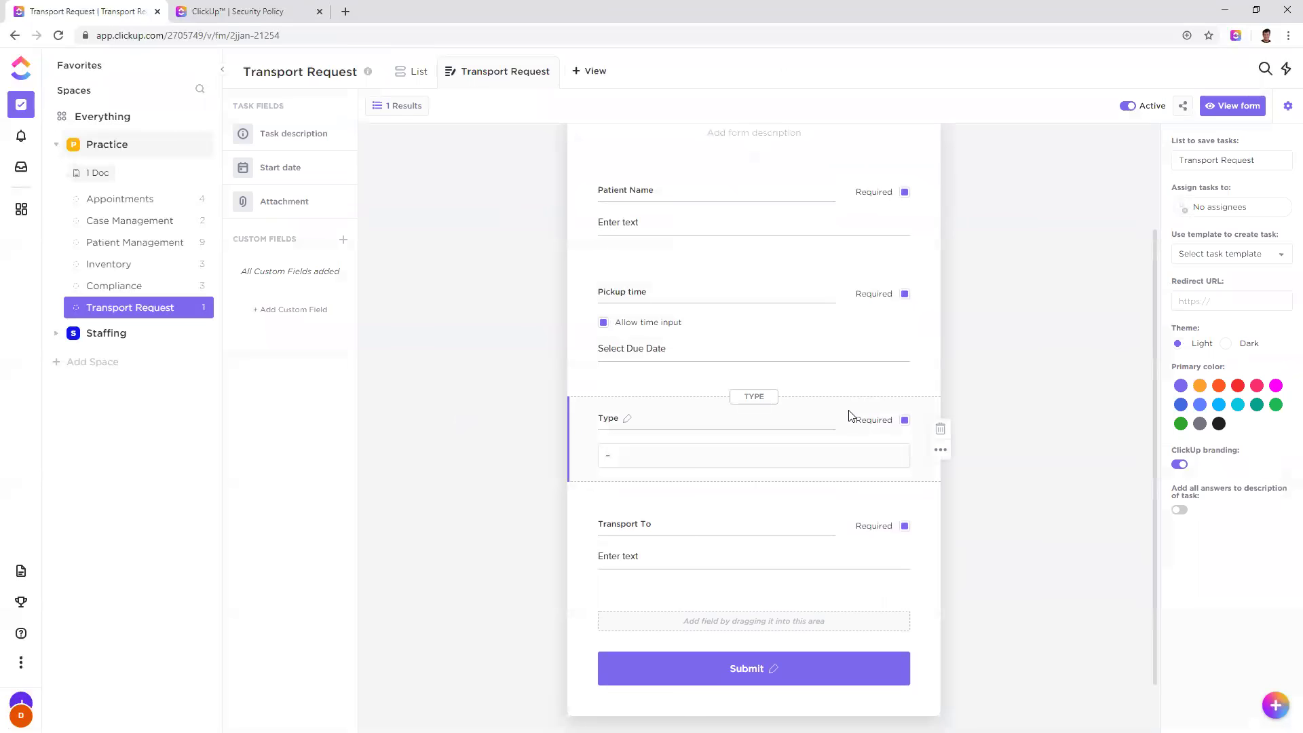
{"action": "scroll", "coordinate": [912, 377], "scroll_direction": "up", "scroll_amount": 1}
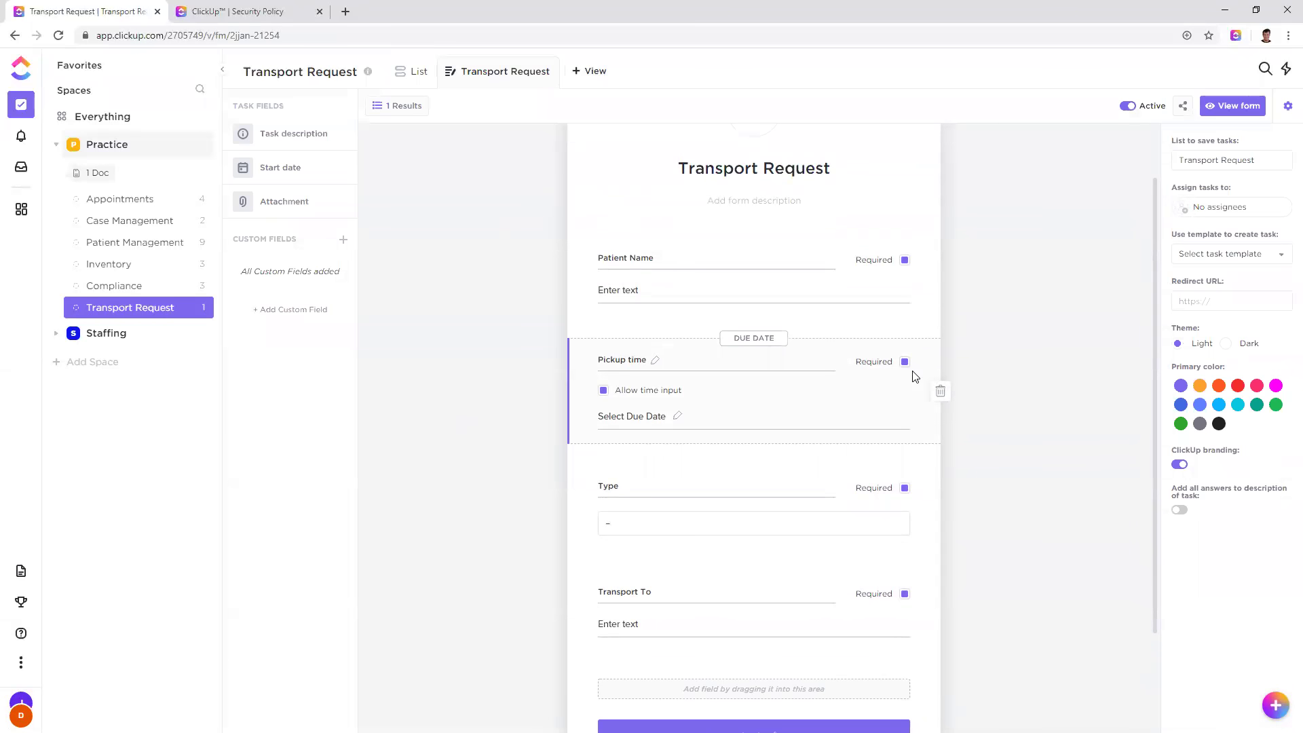
Step: Preview the live Transport Request form, check its Type field, and close it without submitting
{"action": "left_click", "coordinate": [1232, 105]}
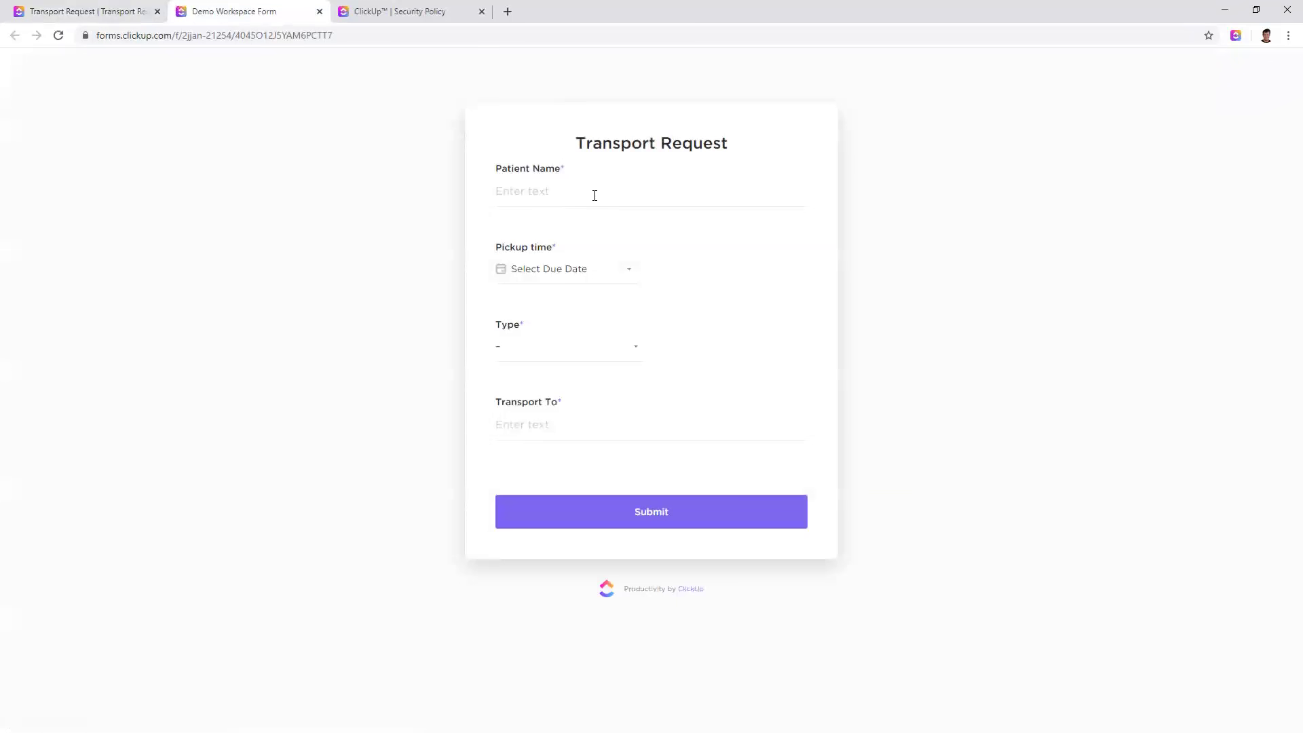
{"action": "left_click", "coordinate": [526, 349]}
{"action": "left_click", "coordinate": [441, 426]}
{"action": "left_click", "coordinate": [320, 12]}
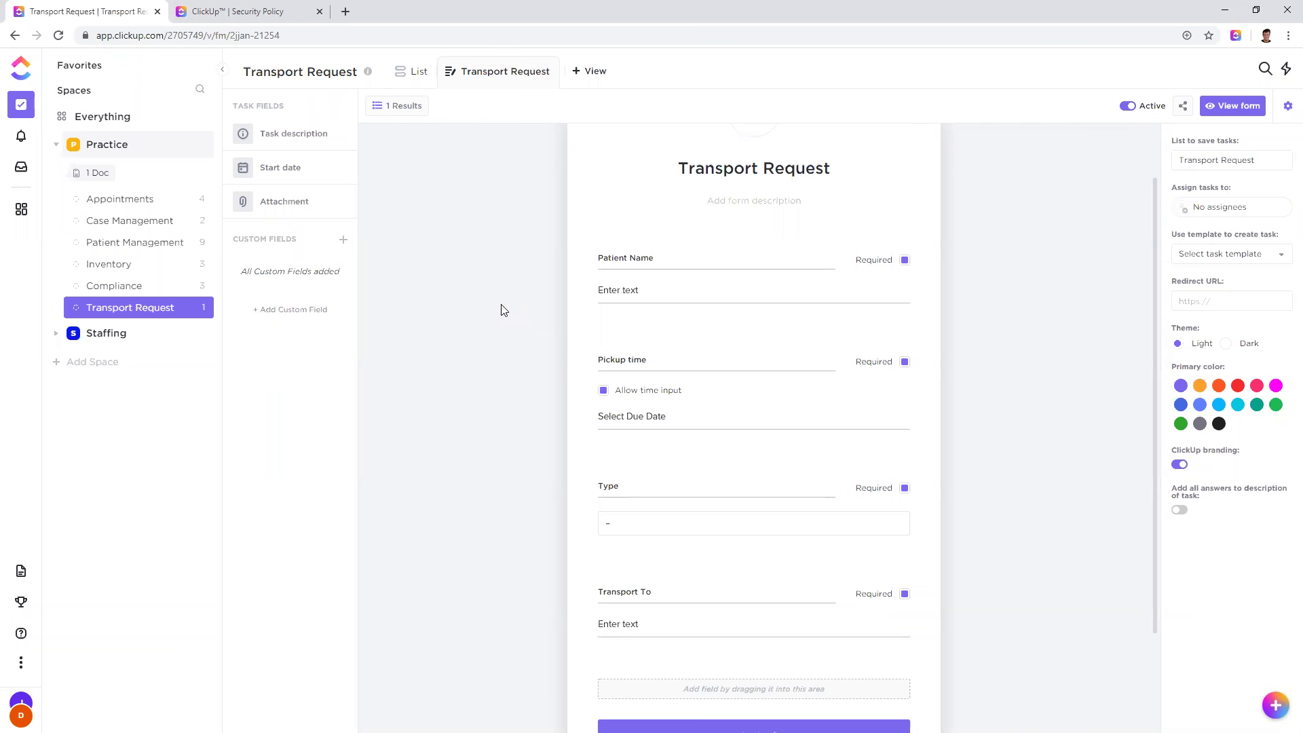
Step: Return to the Transport Request list and open the Staffing space to view its employee and schedule tasks
{"action": "left_click", "coordinate": [410, 71]}
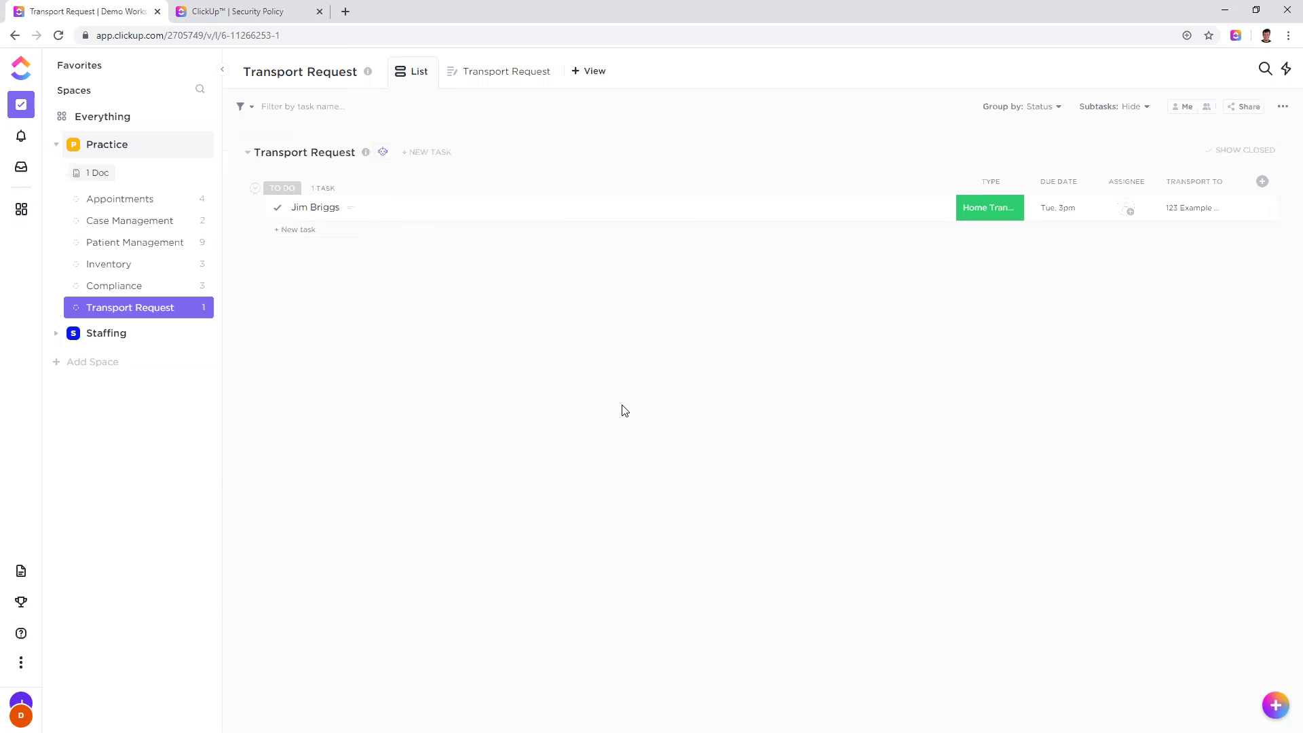
{"action": "left_click", "coordinate": [109, 335]}
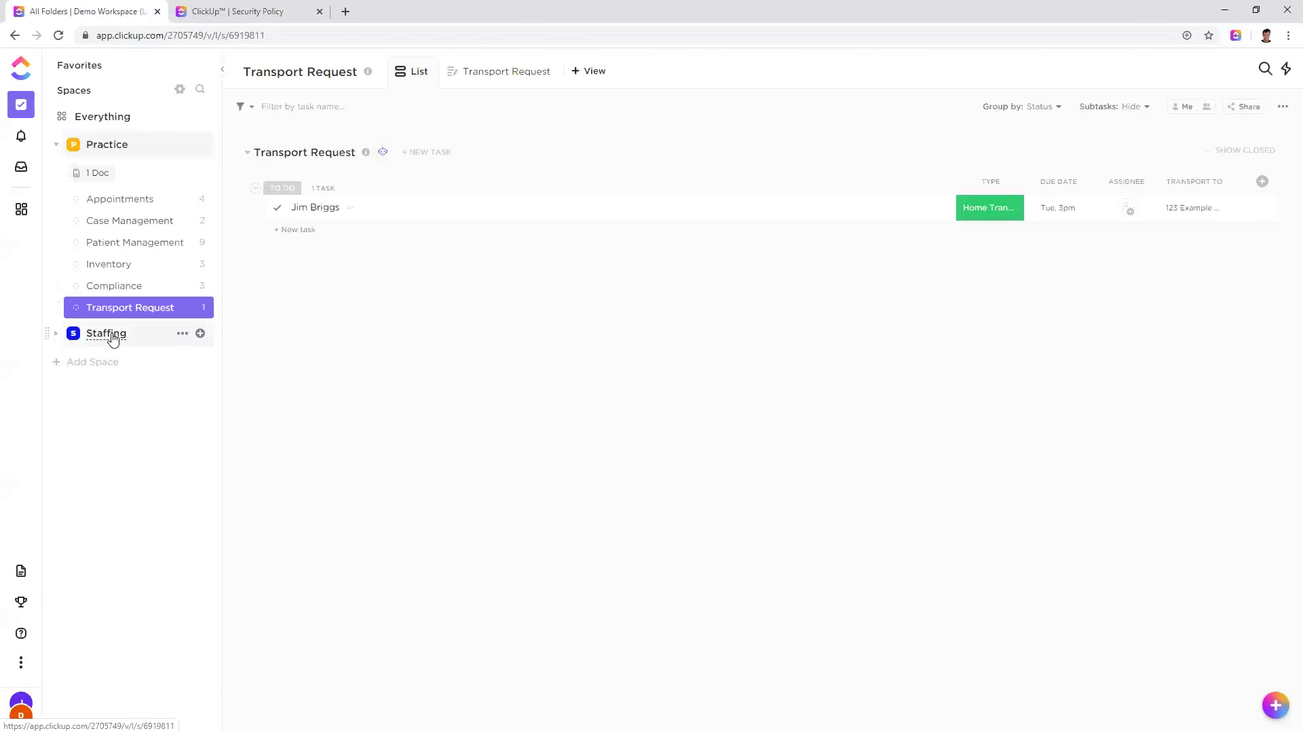
{"action": "left_click", "coordinate": [148, 172]}
{"action": "left_click", "coordinate": [144, 146]}
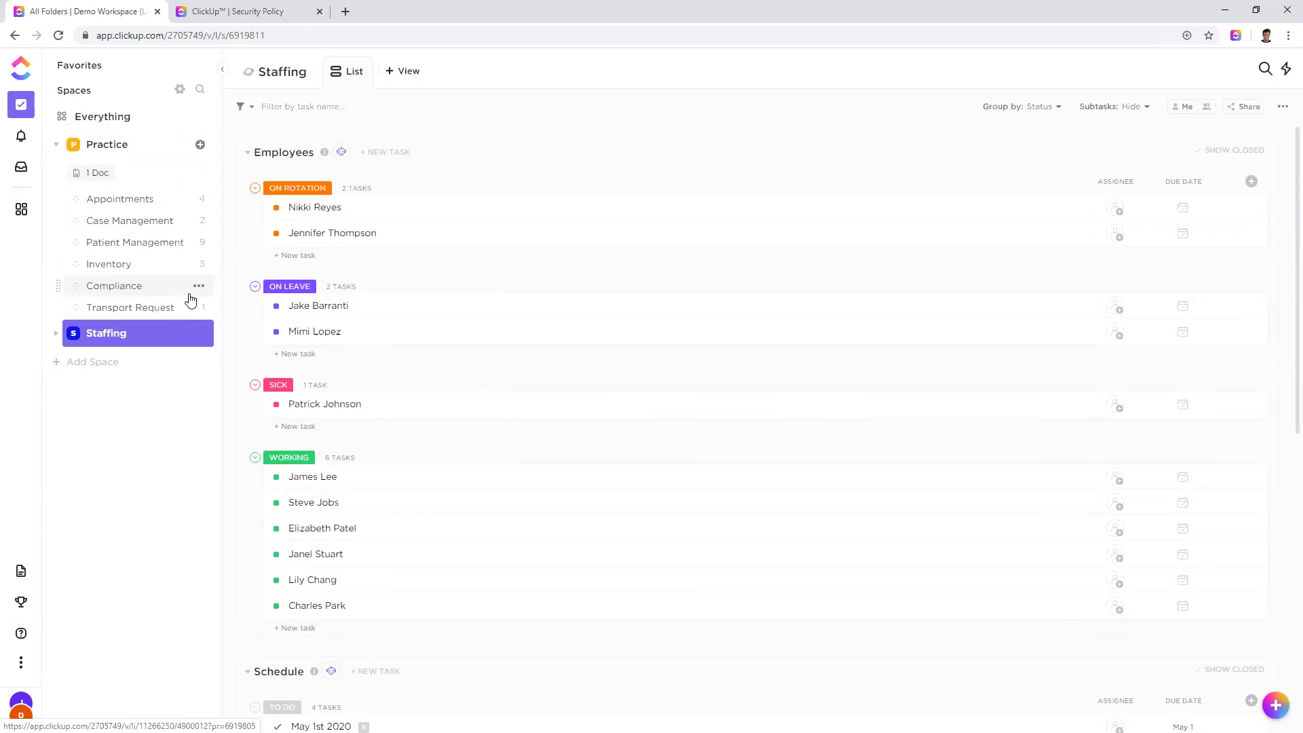
Step: Open the Business Management dashboard and check the grouping options of the Current State battery chart, leaving it grouped by Status
{"action": "left_click", "coordinate": [21, 210]}
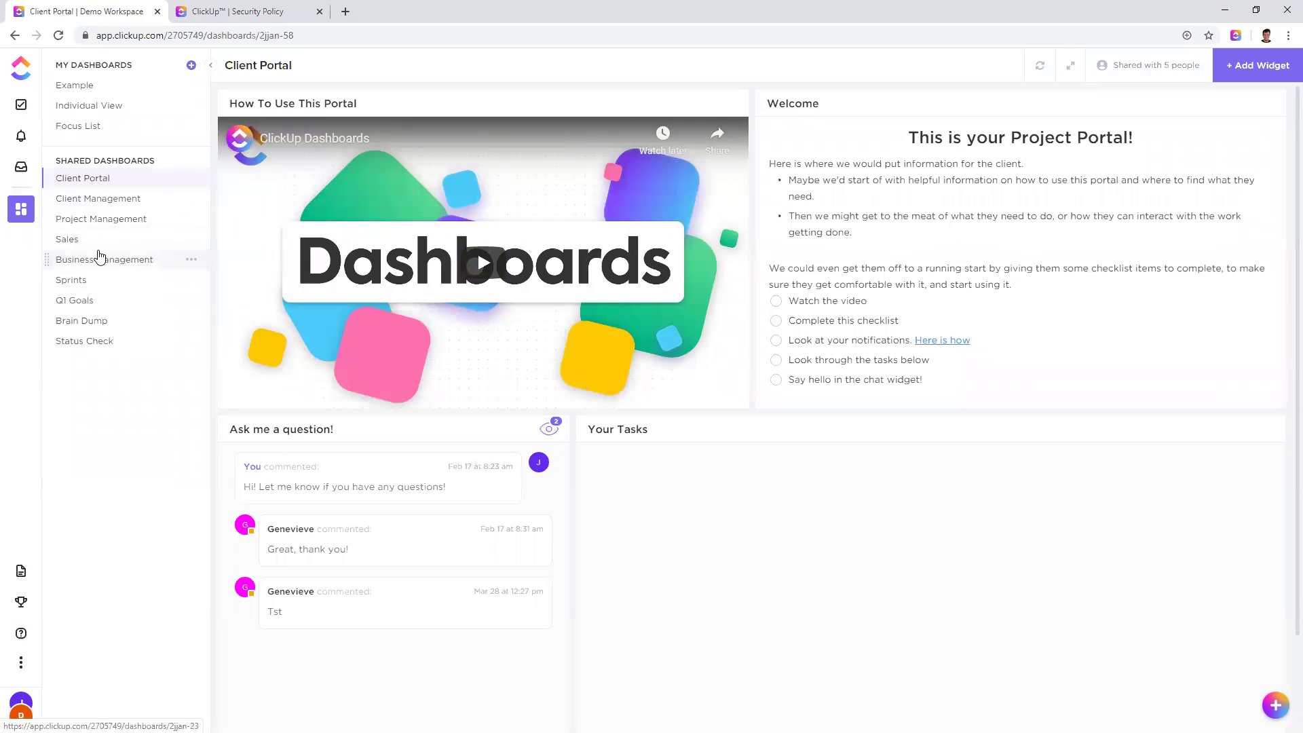
{"action": "left_click", "coordinate": [99, 257]}
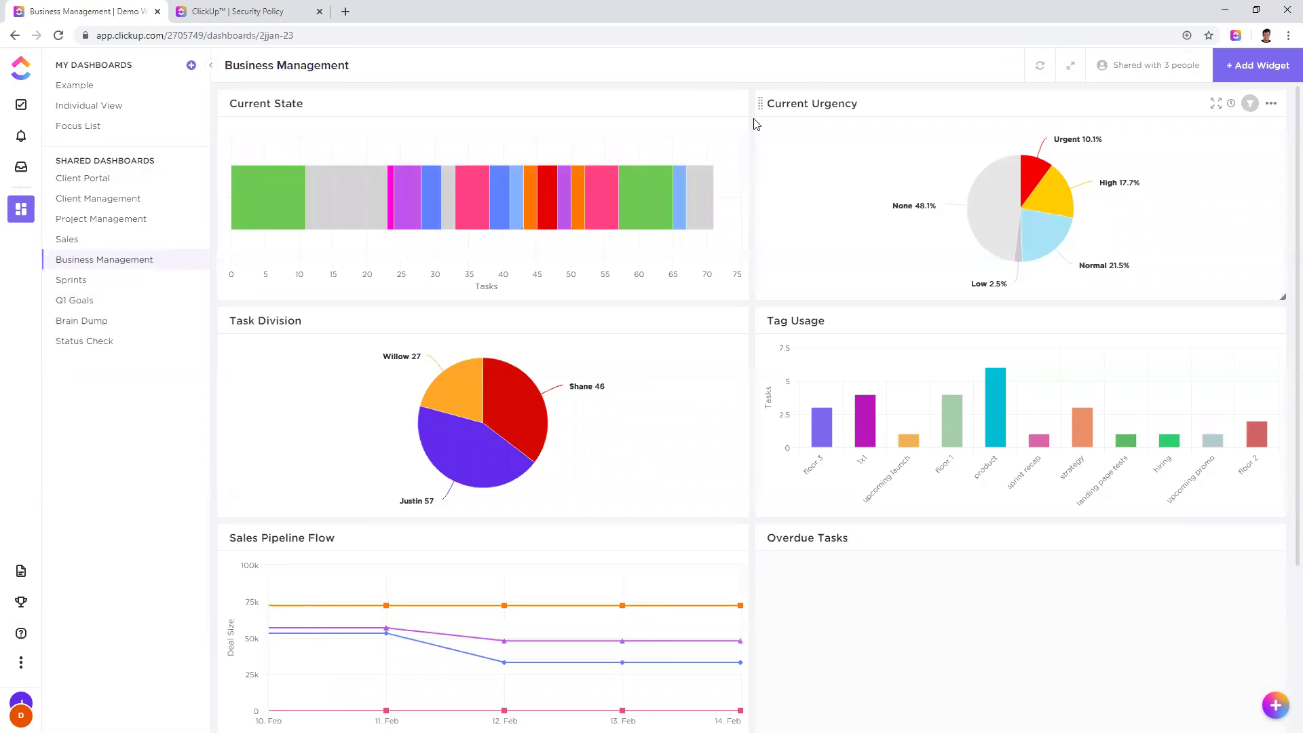
{"action": "left_click", "coordinate": [734, 105]}
{"action": "left_click", "coordinate": [775, 127]}
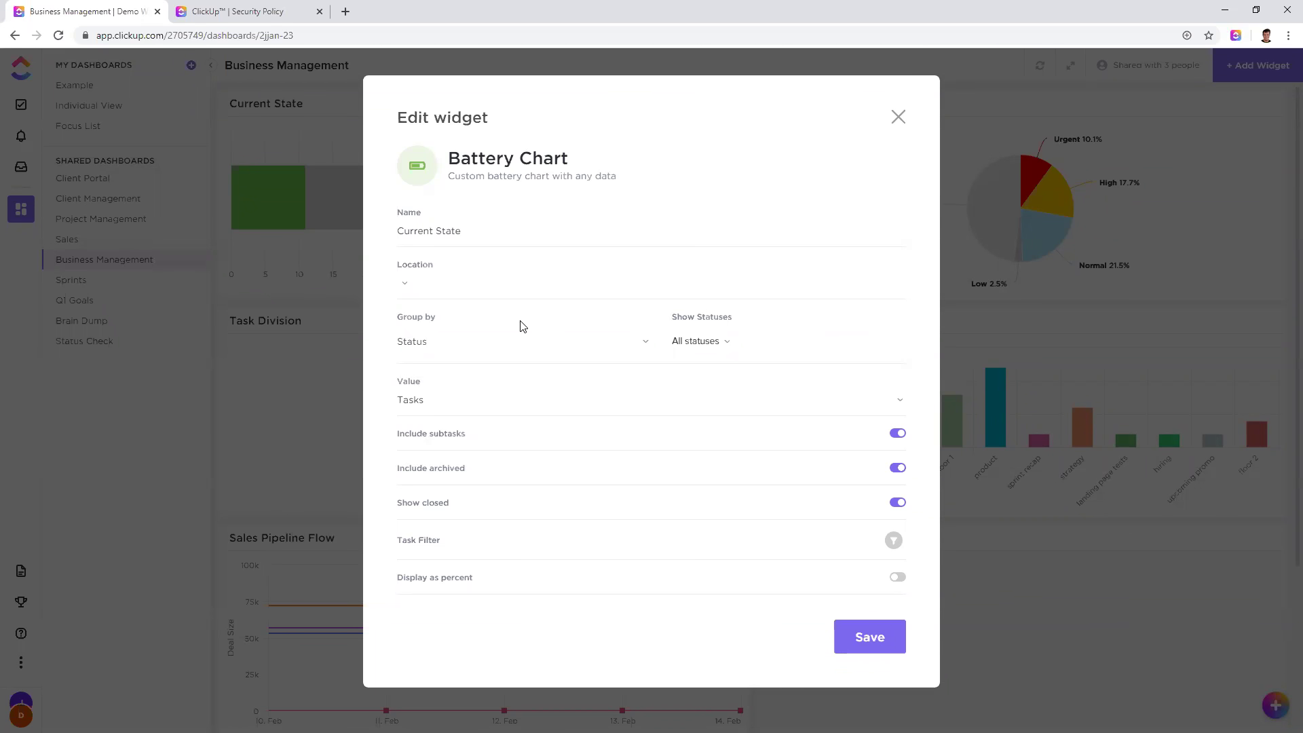
{"action": "left_click", "coordinate": [452, 348]}
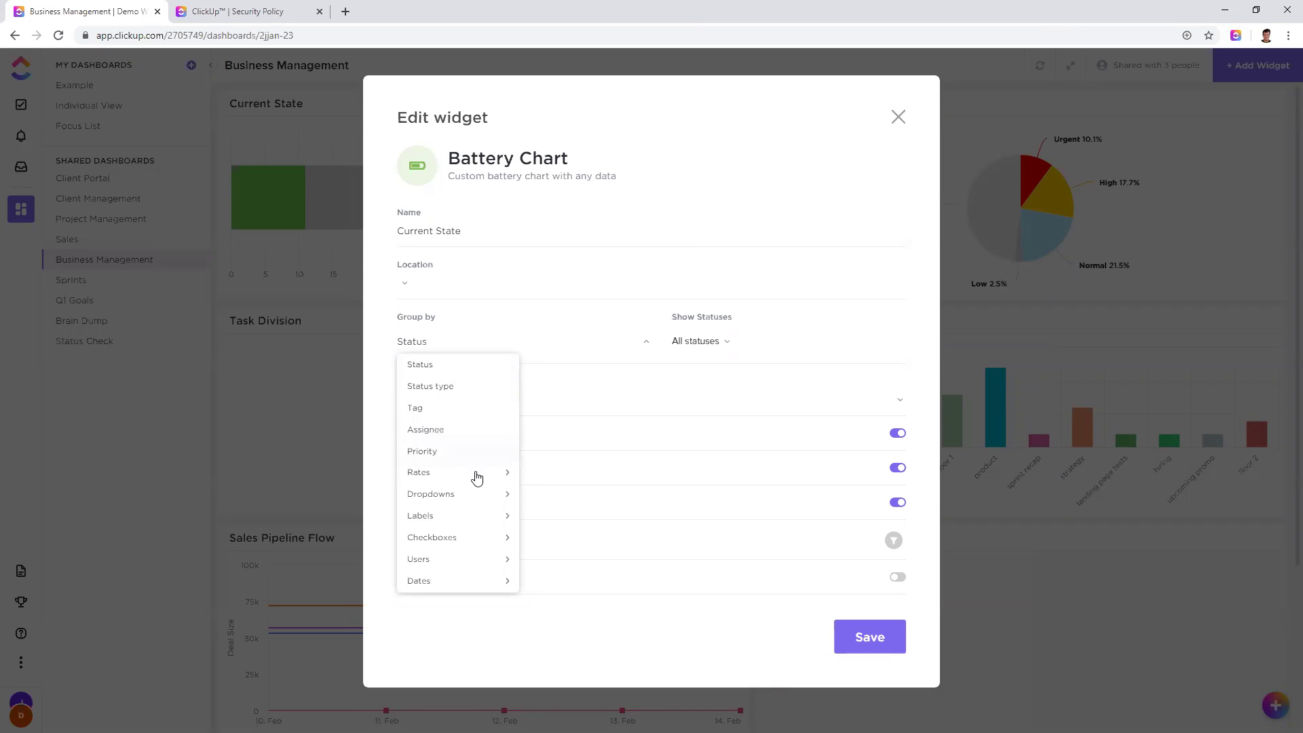
{"action": "left_click", "coordinate": [625, 675]}
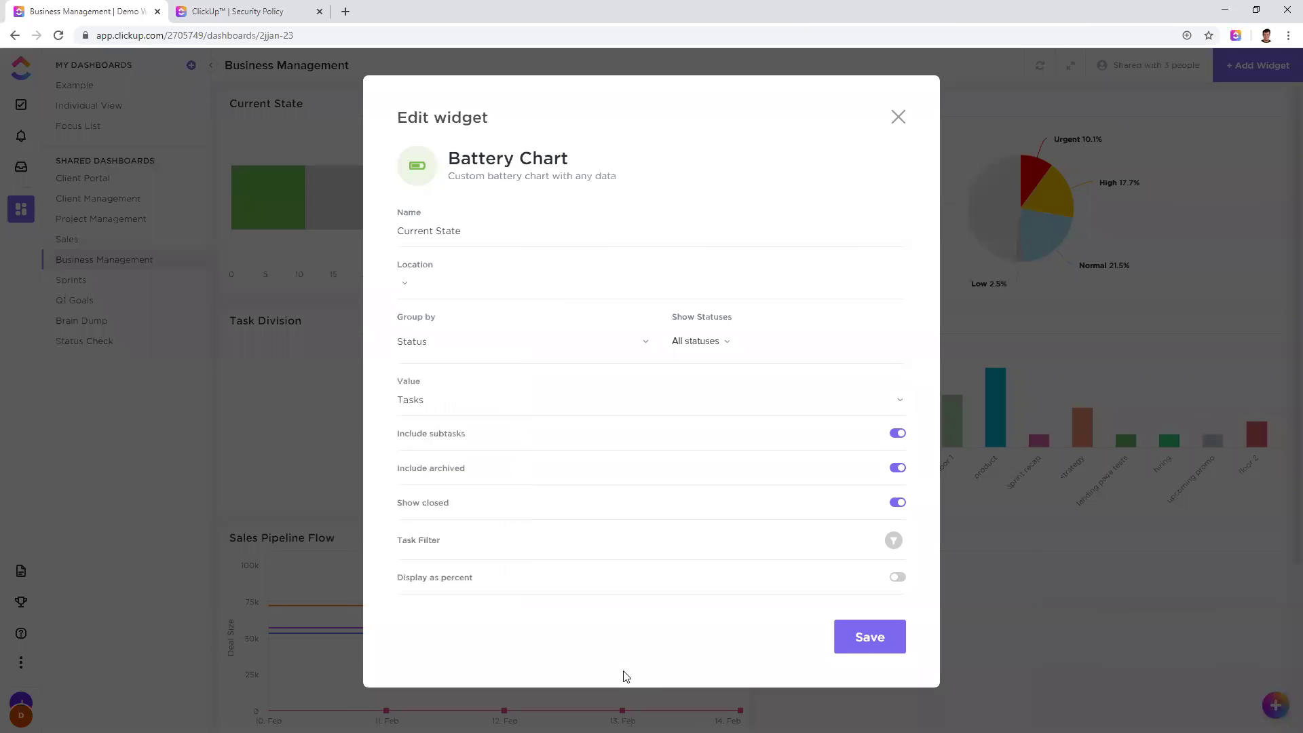
Step: Review the Value options of the Current State battery chart and close its settings without saving
{"action": "left_click", "coordinate": [457, 401]}
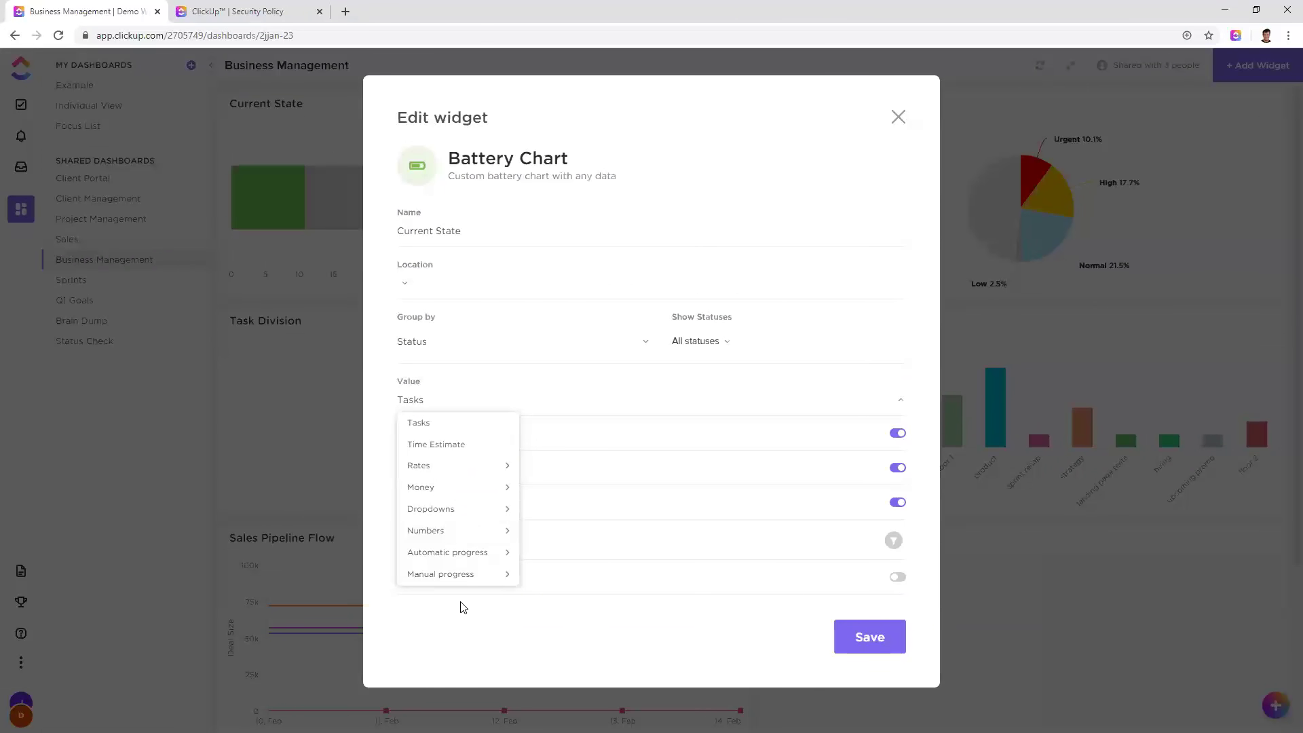
{"action": "left_click", "coordinate": [470, 626]}
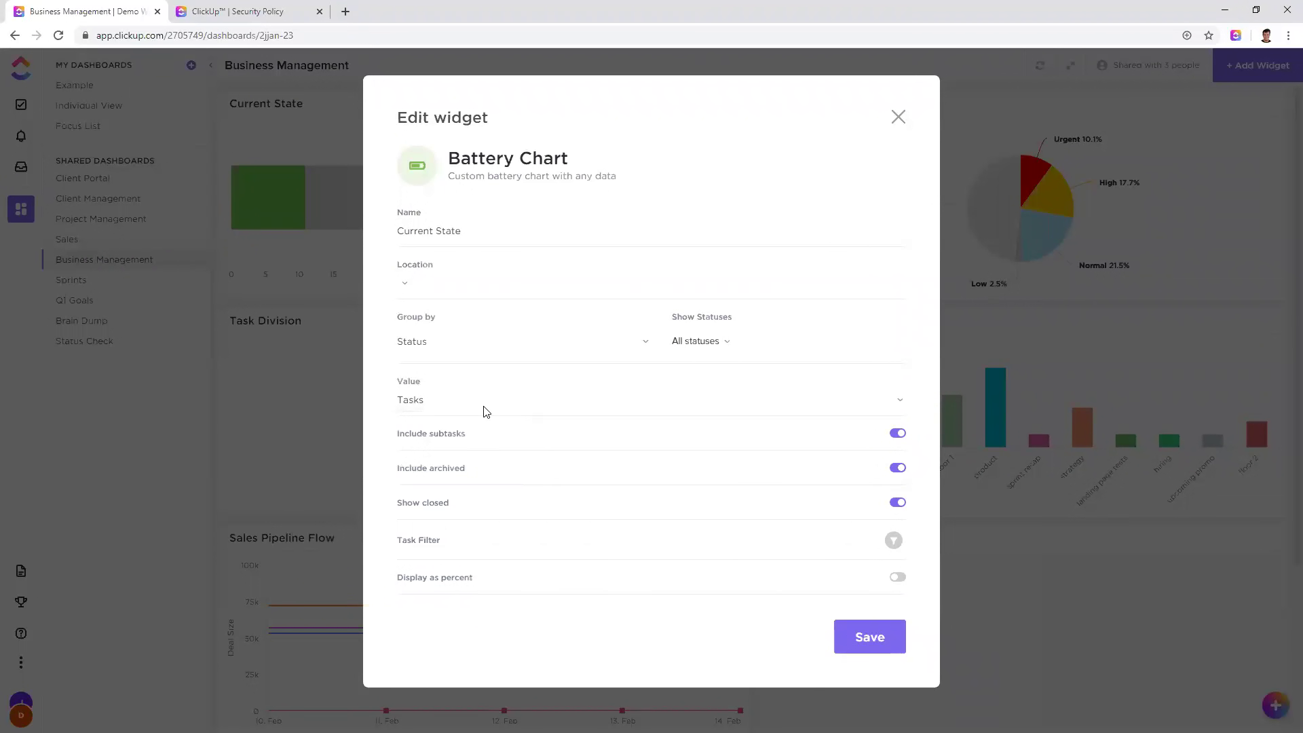
{"action": "left_click", "coordinate": [444, 406]}
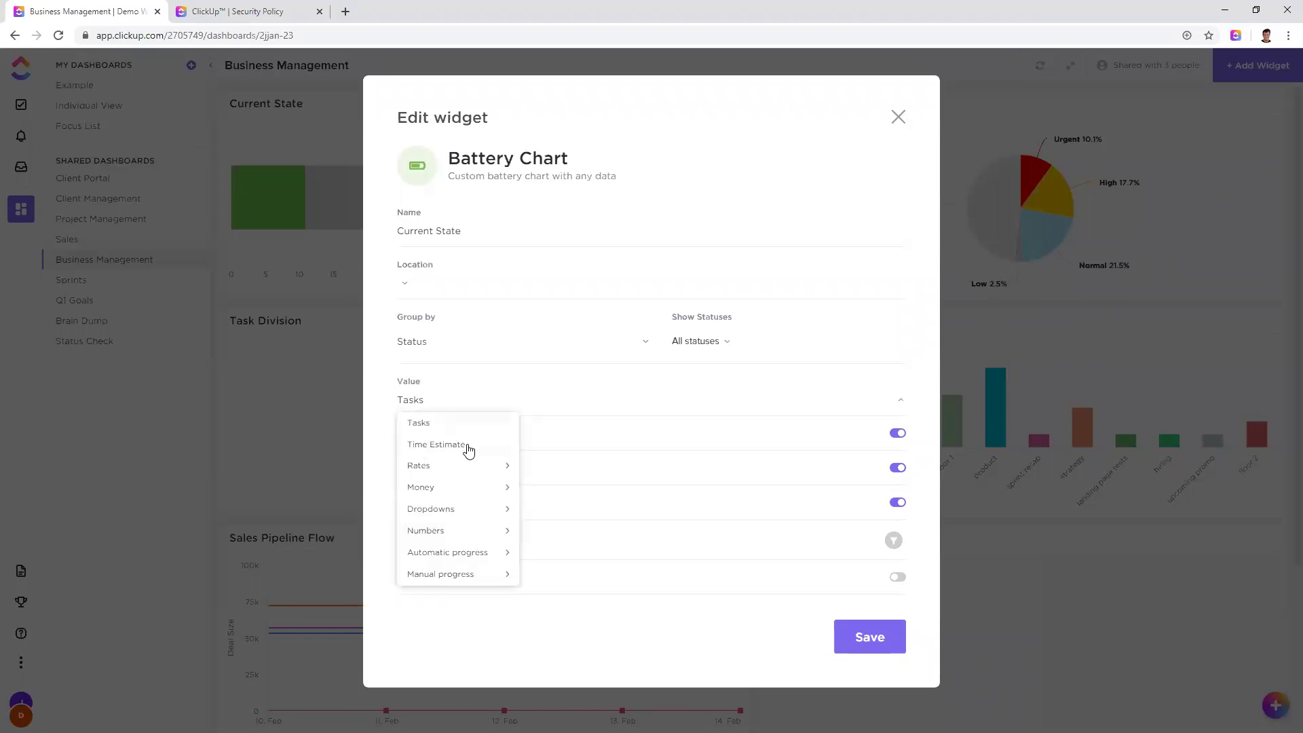
{"action": "left_click", "coordinate": [514, 627]}
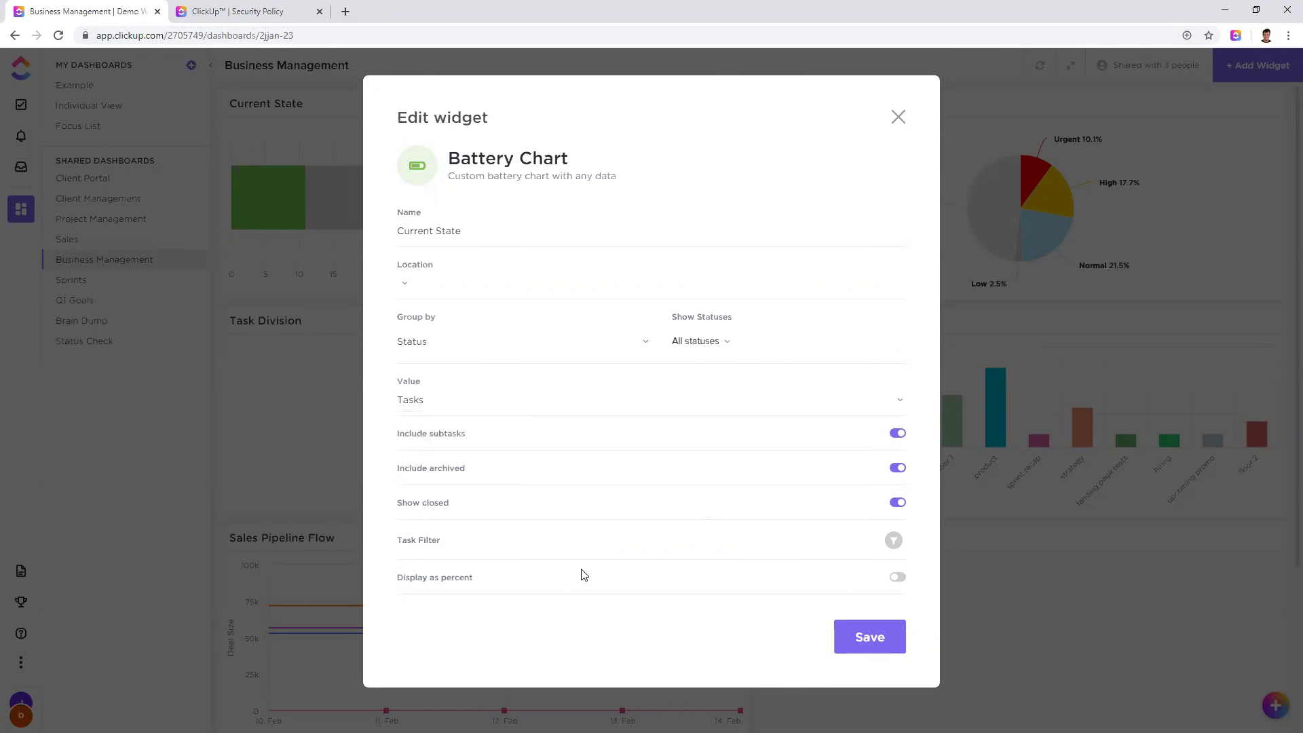
{"action": "left_click", "coordinate": [893, 119]}
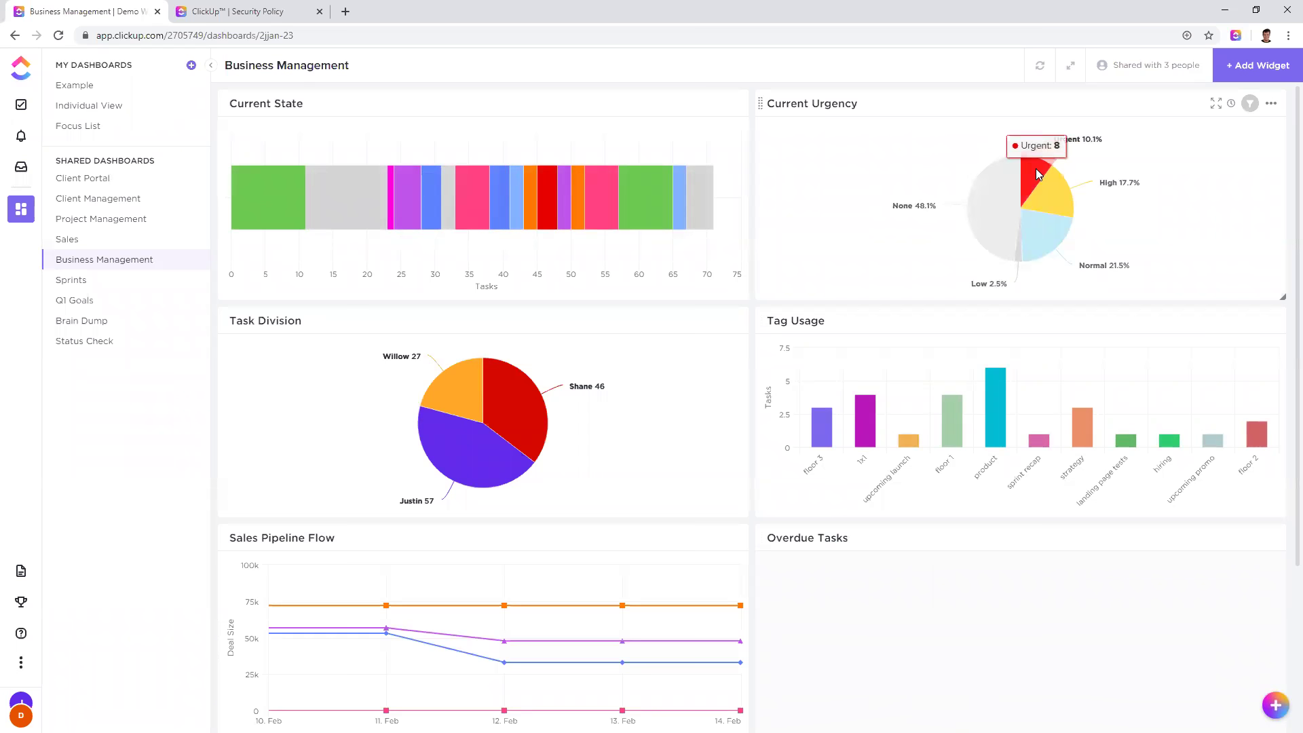
Step: Review the urgency, task division, tag usage, sales pipeline and overdue widgets on the Business Management dashboard
{"action": "scroll", "coordinate": [634, 244], "scroll_direction": "down", "scroll_amount": 1}
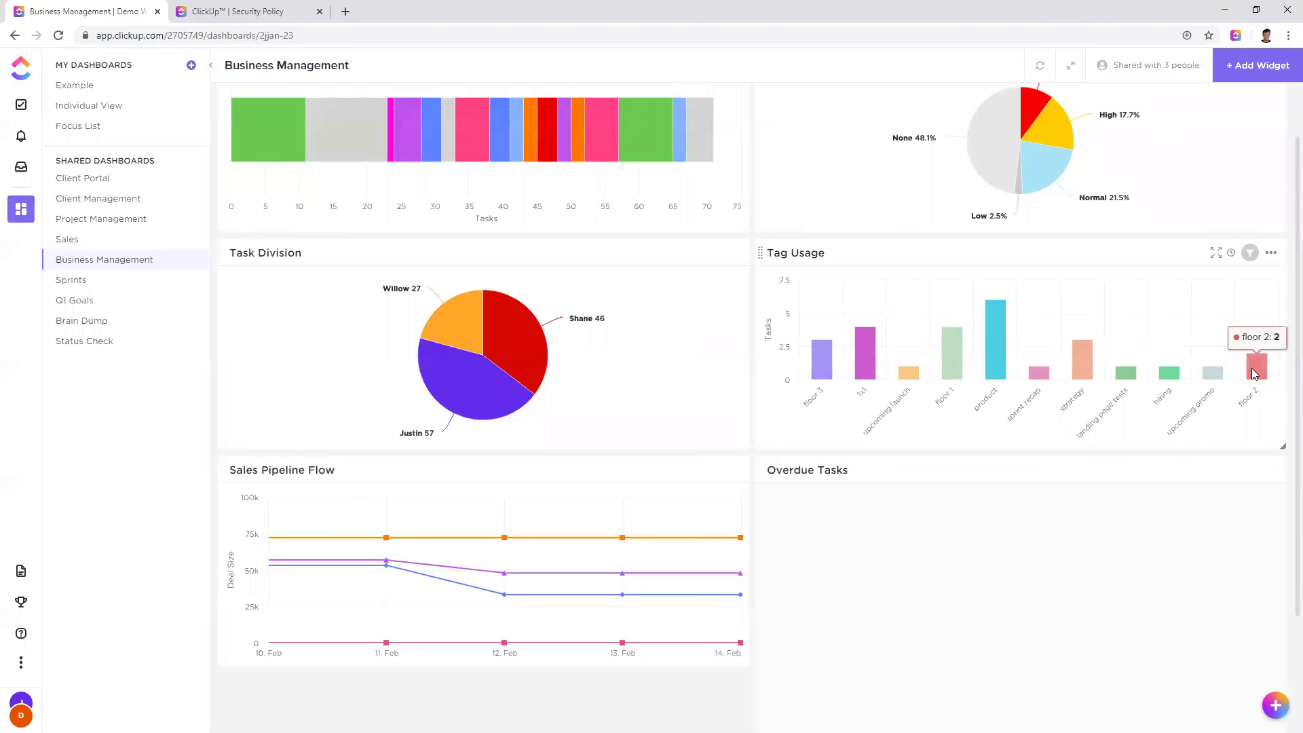
{"action": "scroll", "coordinate": [1251, 367], "scroll_direction": "down", "scroll_amount": 2}
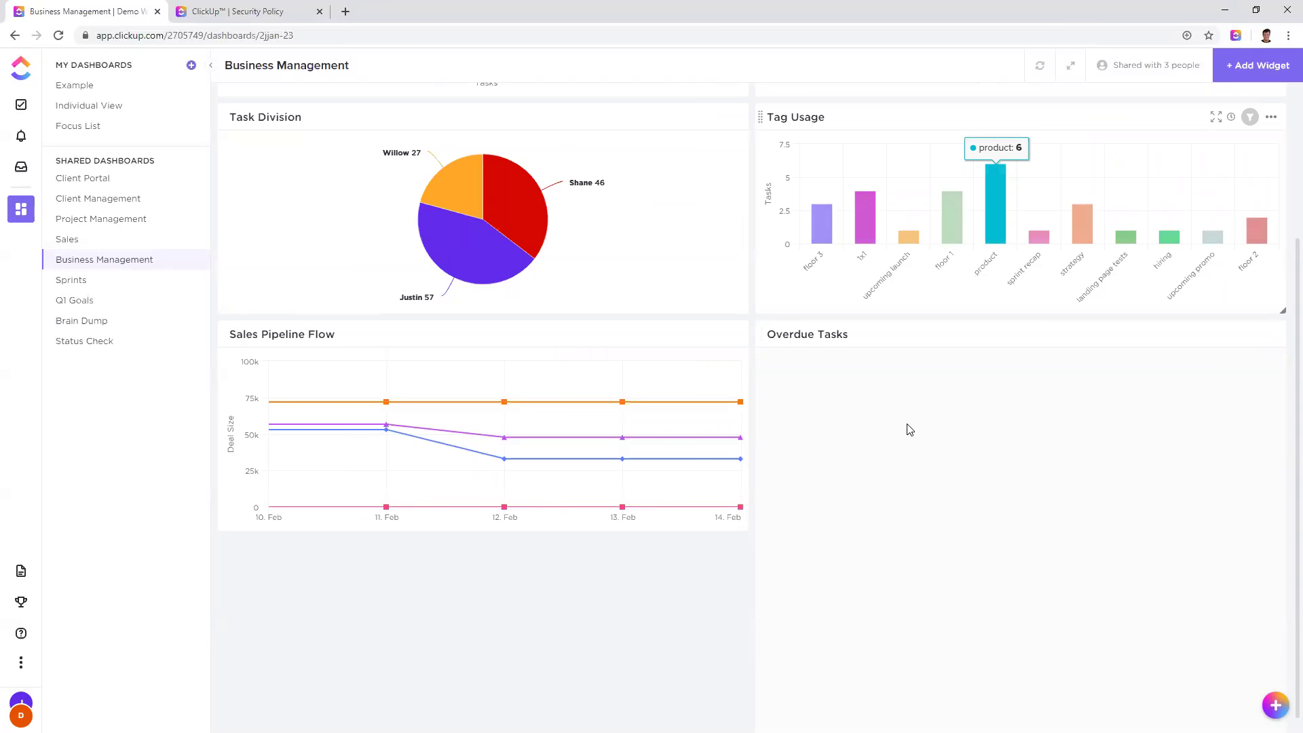
{"action": "scroll", "coordinate": [787, 445], "scroll_direction": "down", "scroll_amount": 1}
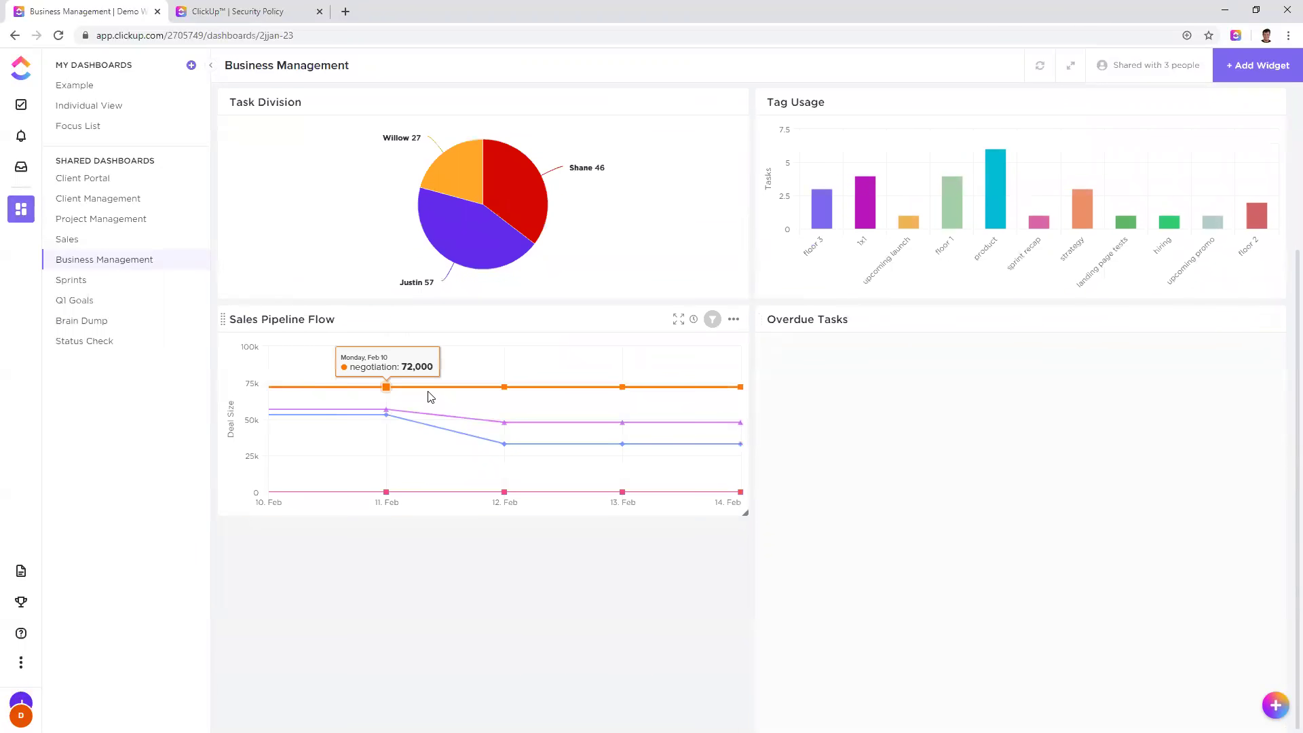
{"action": "scroll", "coordinate": [781, 457], "scroll_direction": "up", "scroll_amount": 3}
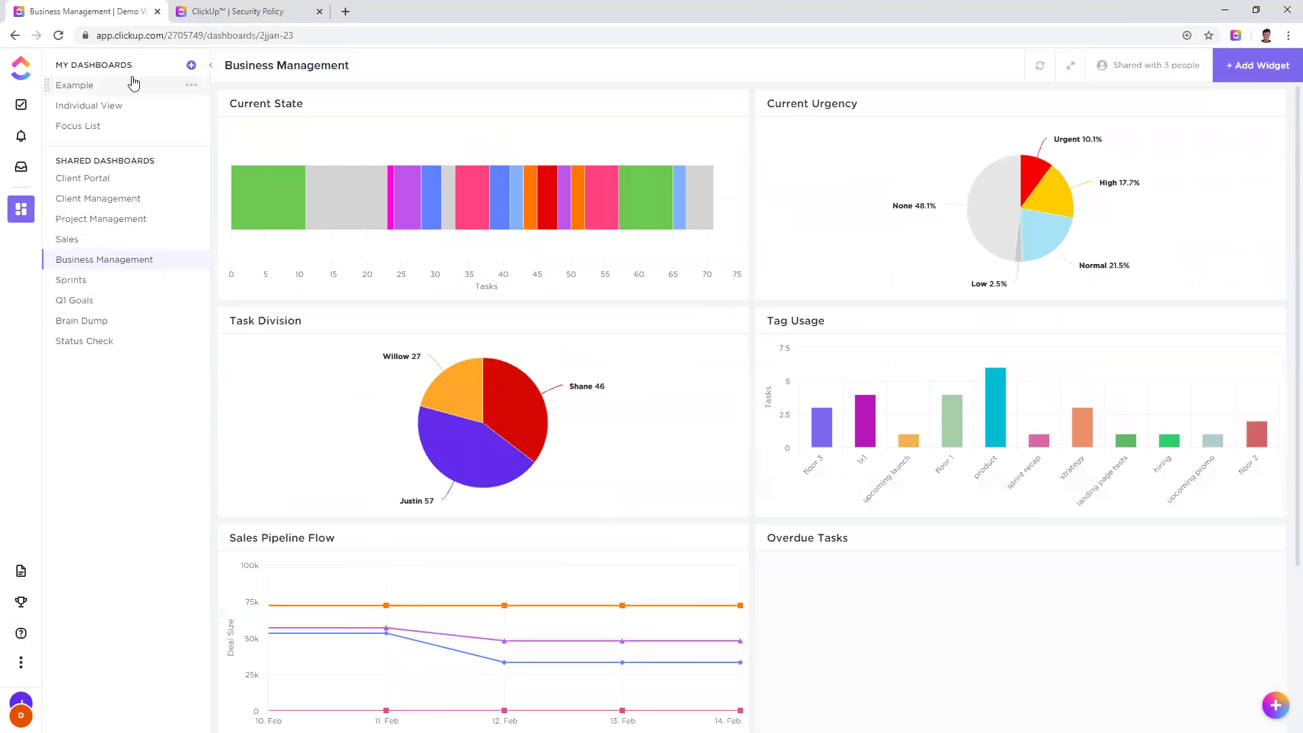
Step: Open the Project Management dashboard and examine its widgets down to the Detailed Overview of projects and deliverables
{"action": "left_click", "coordinate": [119, 224]}
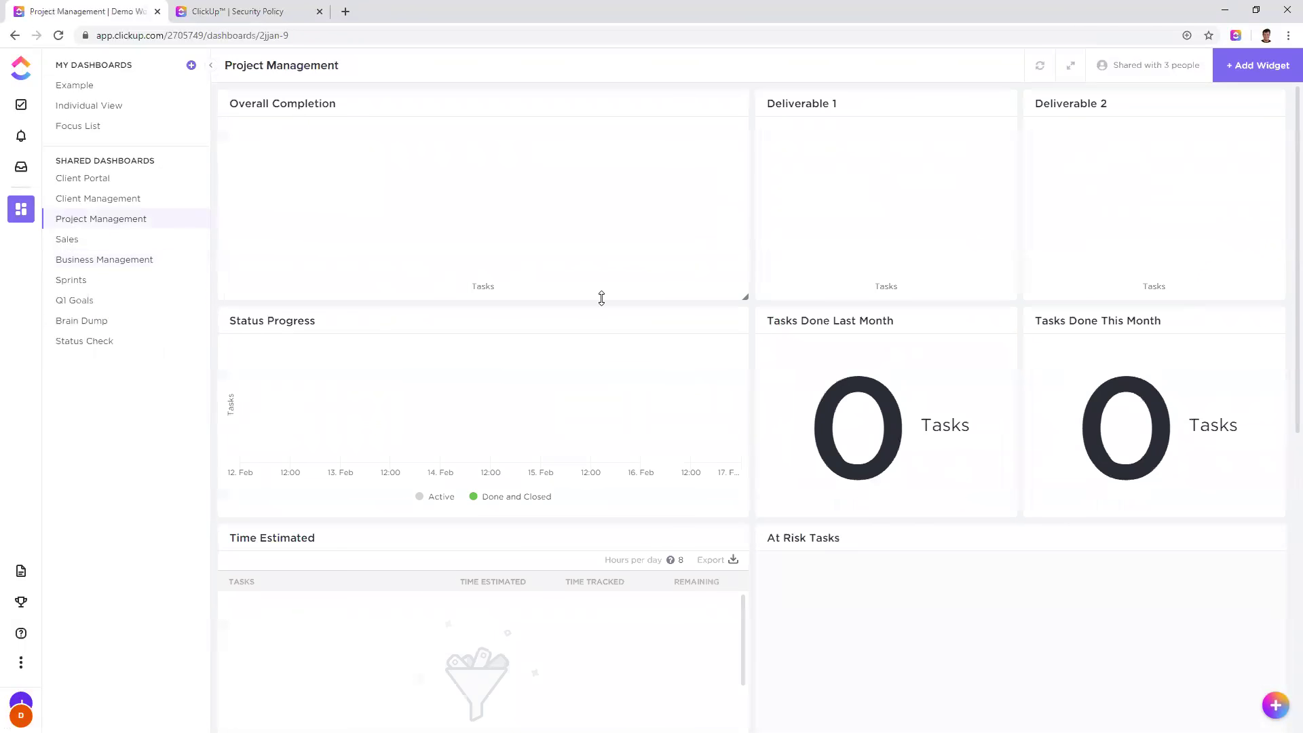
{"action": "scroll", "coordinate": [654, 268], "scroll_direction": "down", "scroll_amount": 3}
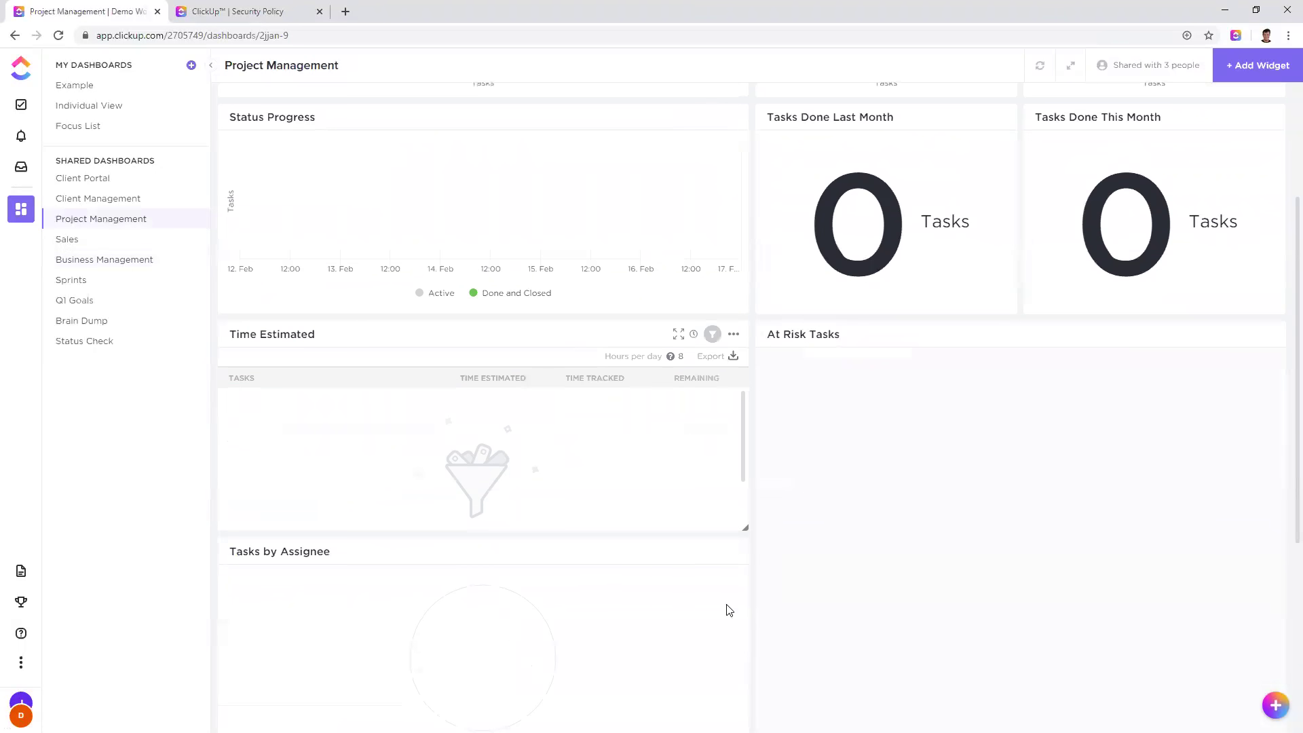
{"action": "scroll", "coordinate": [746, 441], "scroll_direction": "down", "scroll_amount": 4}
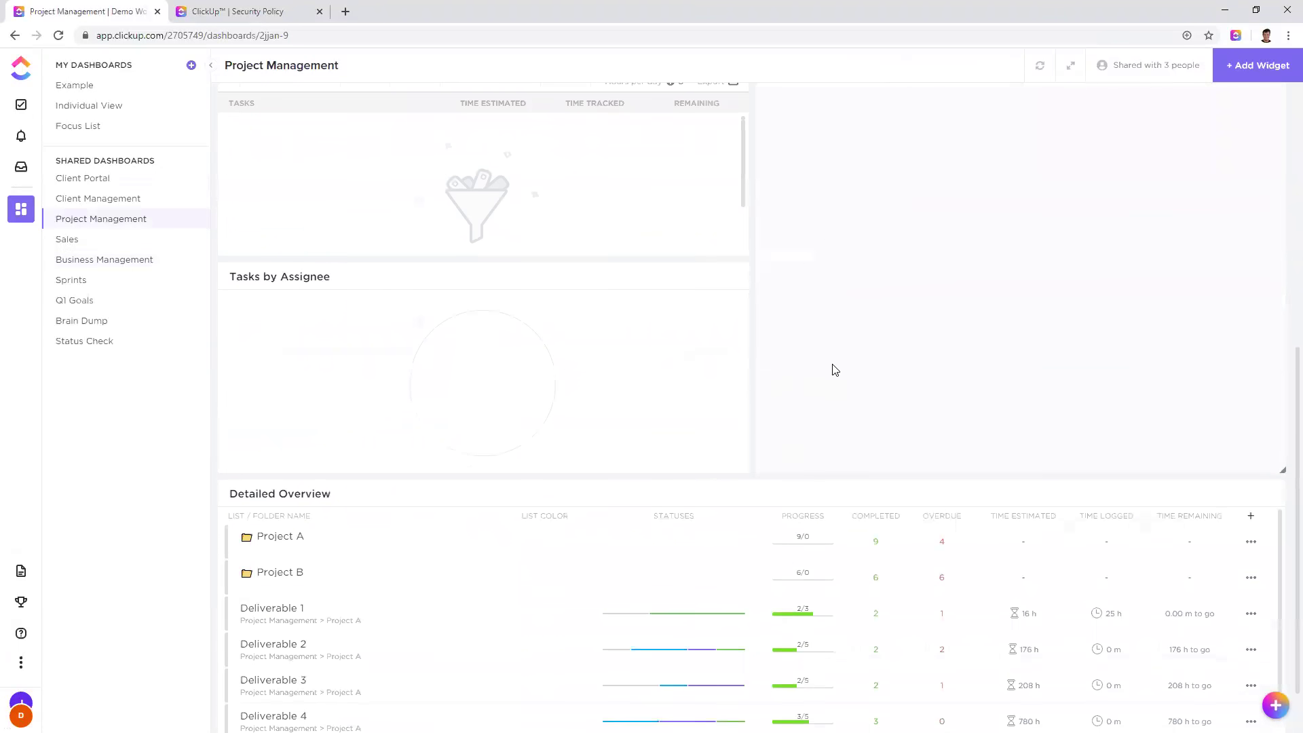
{"action": "scroll", "coordinate": [284, 493], "scroll_direction": "down", "scroll_amount": 1}
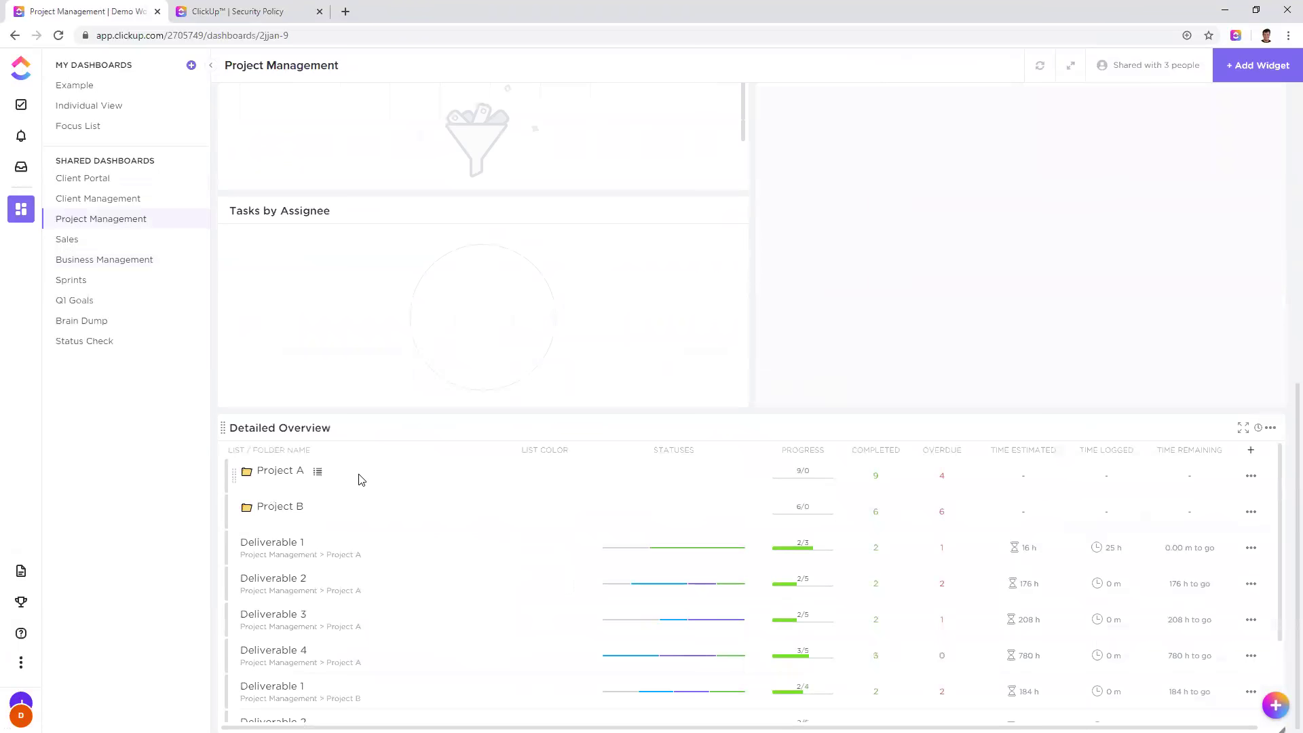
{"action": "scroll", "coordinate": [456, 559], "scroll_direction": "down", "scroll_amount": 1}
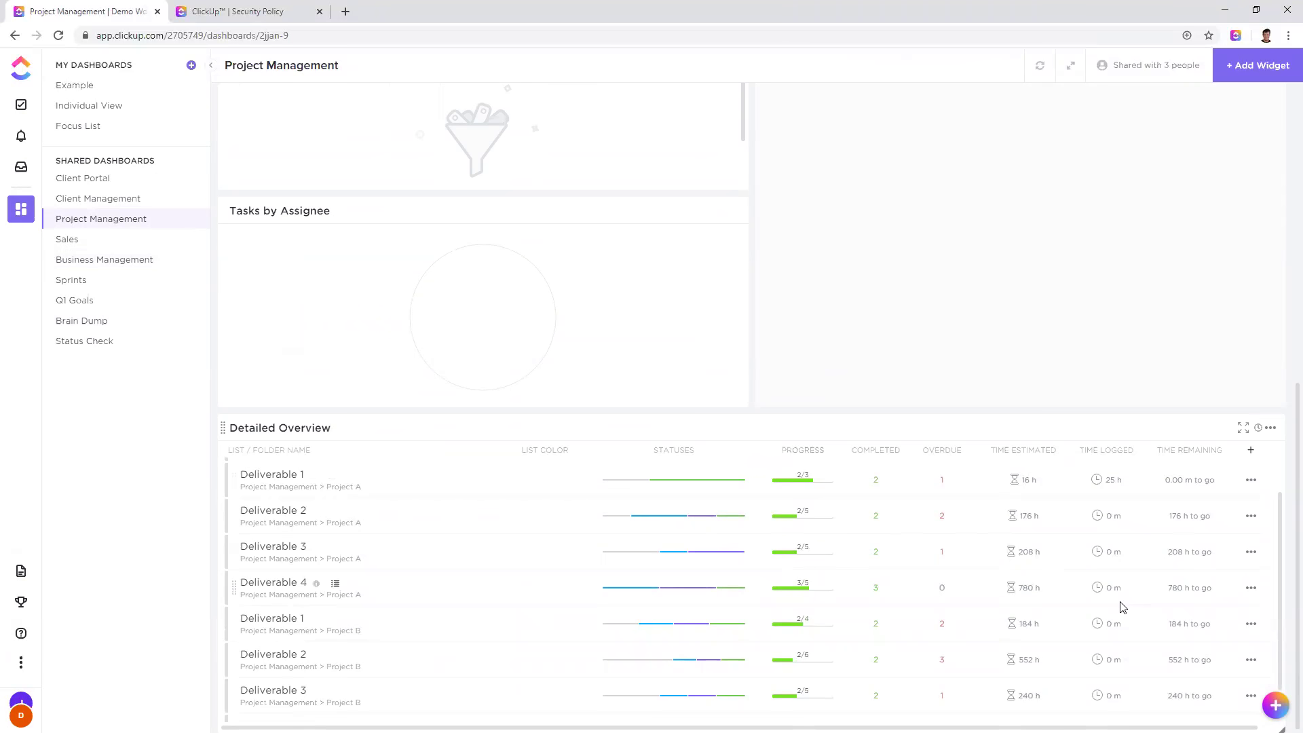
{"action": "scroll", "coordinate": [1119, 536], "scroll_direction": "up", "scroll_amount": 8}
Step: Return to the Practice space's Case Management list, check its Sharing & Permissions settings and close them unchanged
{"action": "left_click", "coordinate": [21, 105]}
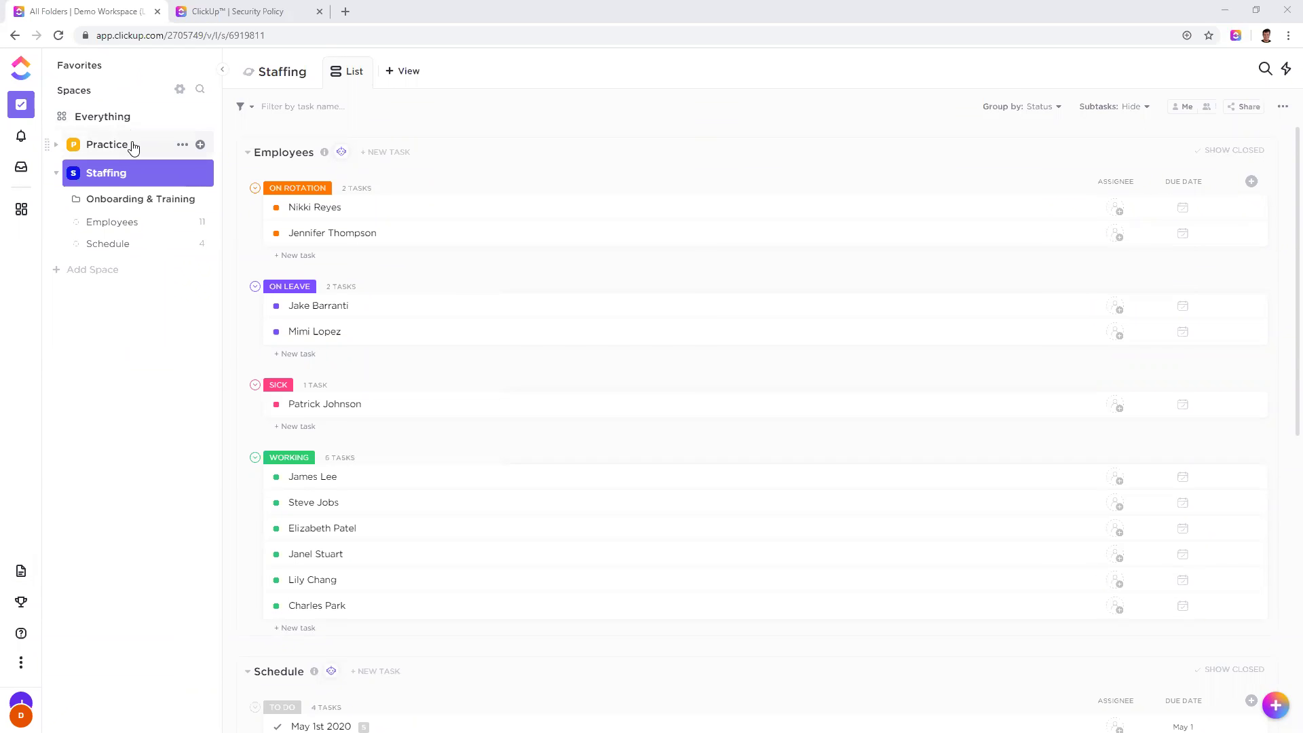
{"action": "left_click", "coordinate": [134, 145]}
{"action": "left_click", "coordinate": [135, 224]}
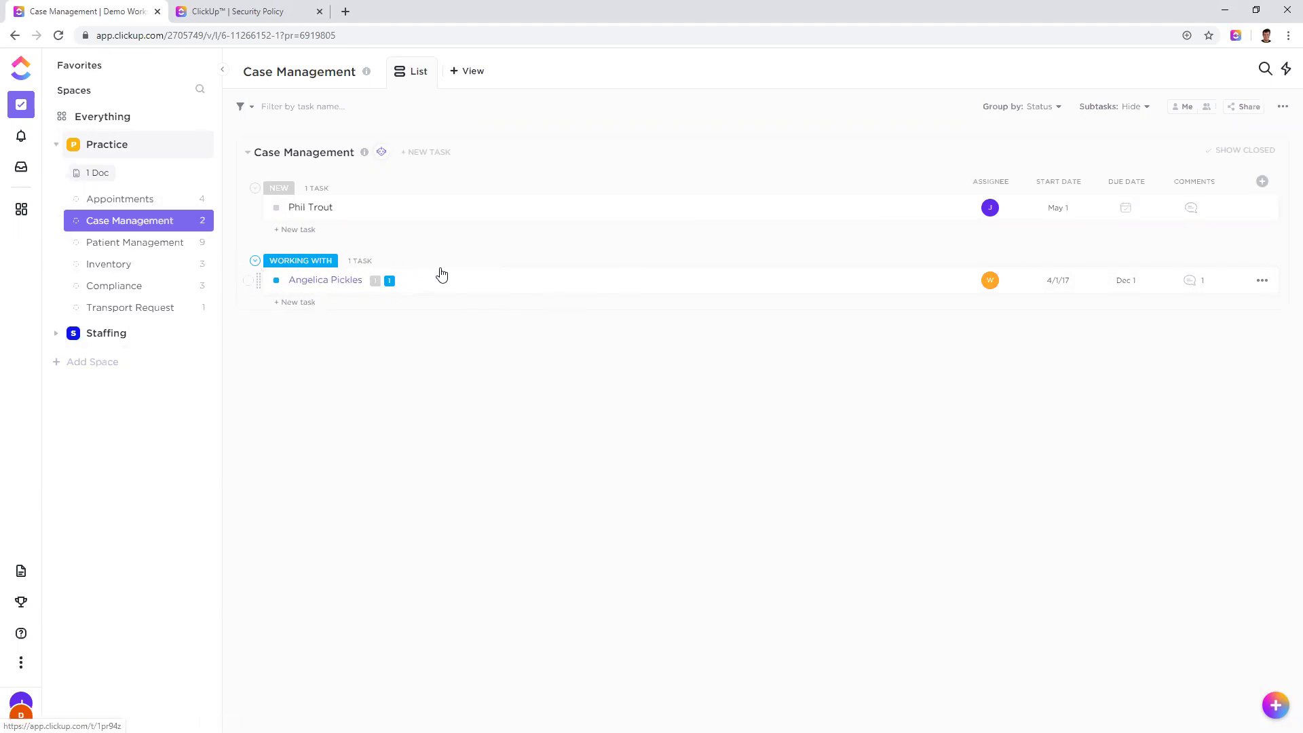
{"action": "left_click", "coordinate": [202, 223]}
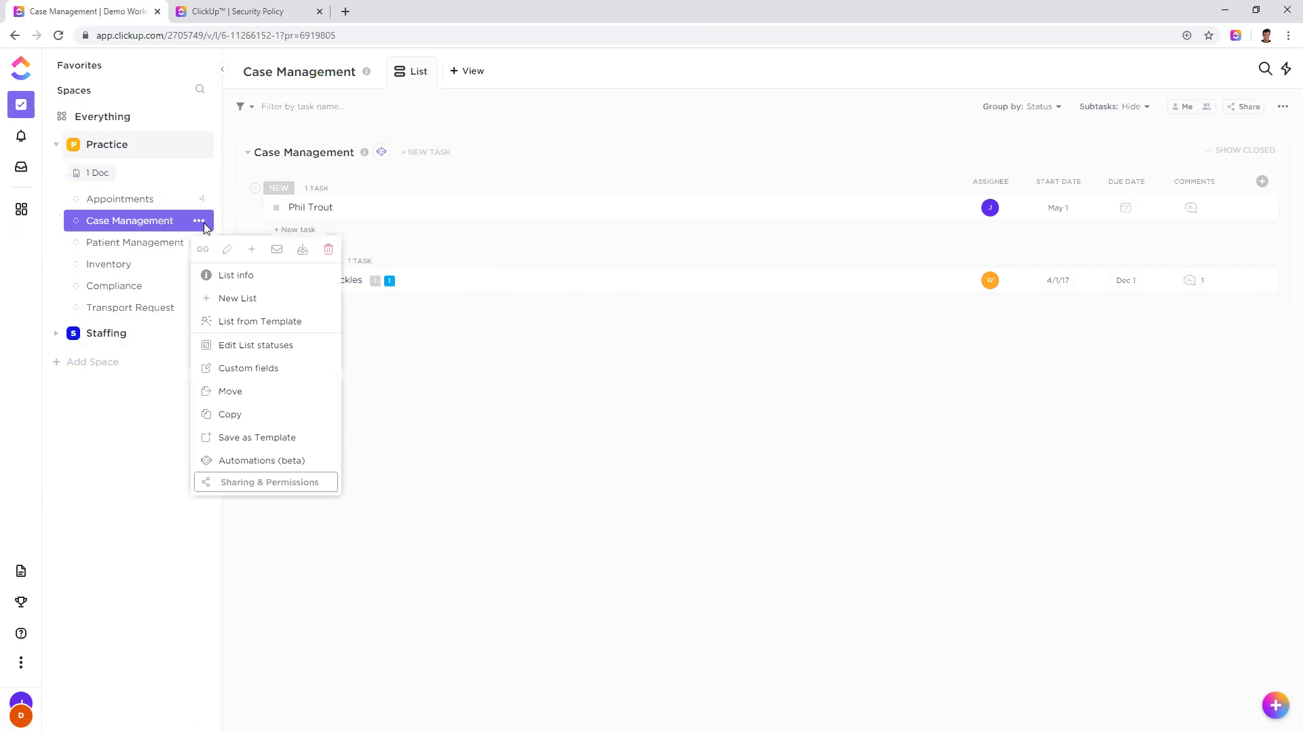
{"action": "left_click", "coordinate": [254, 483]}
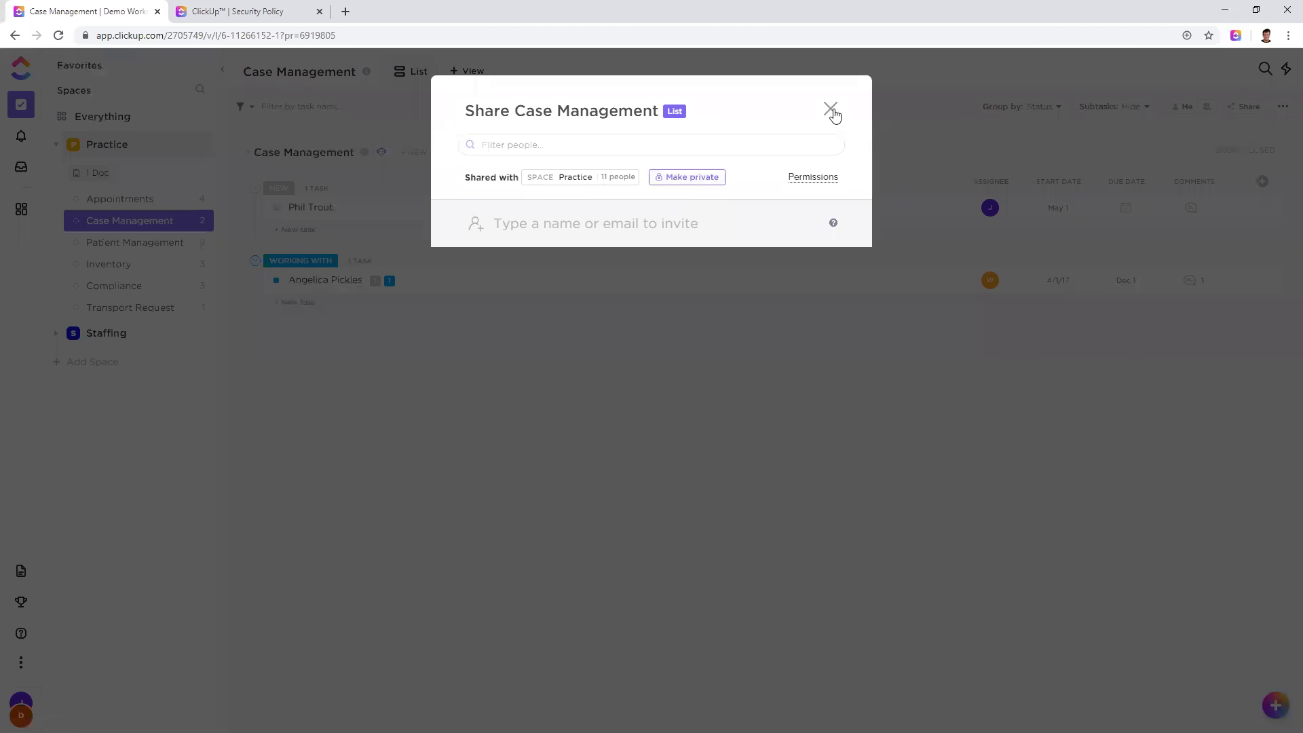
{"action": "left_click", "coordinate": [831, 111]}
Step: Make the Case Management task under Working With private, view the people it can be shared with, and close the sharing settings
{"action": "left_click", "coordinate": [1268, 285]}
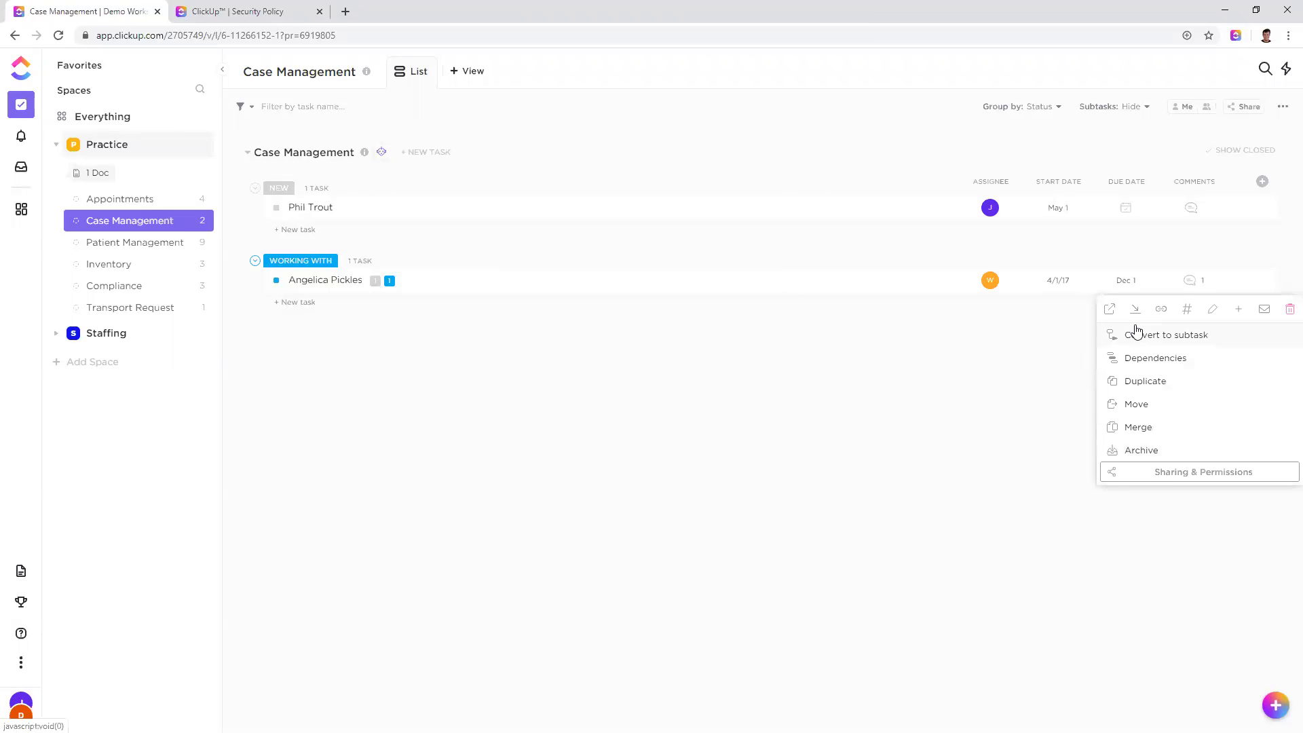
{"action": "left_click", "coordinate": [1192, 474]}
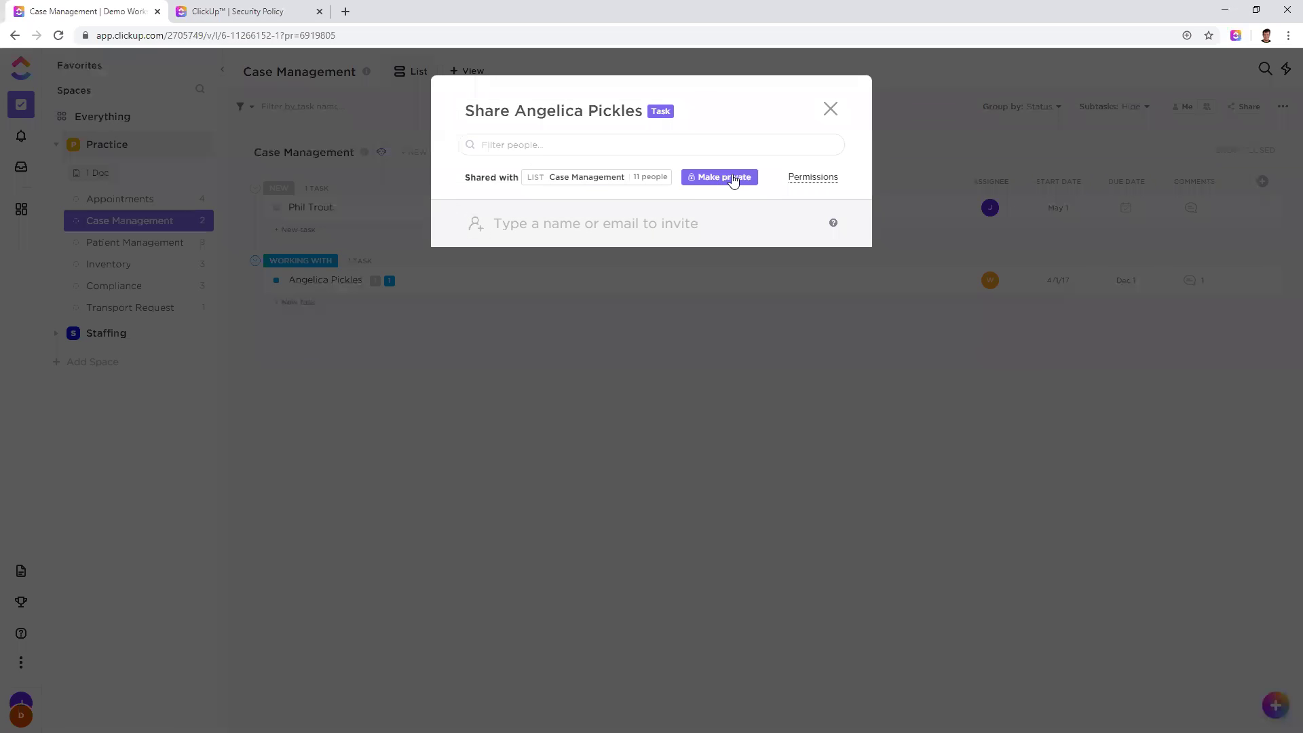
{"action": "left_click", "coordinate": [709, 179]}
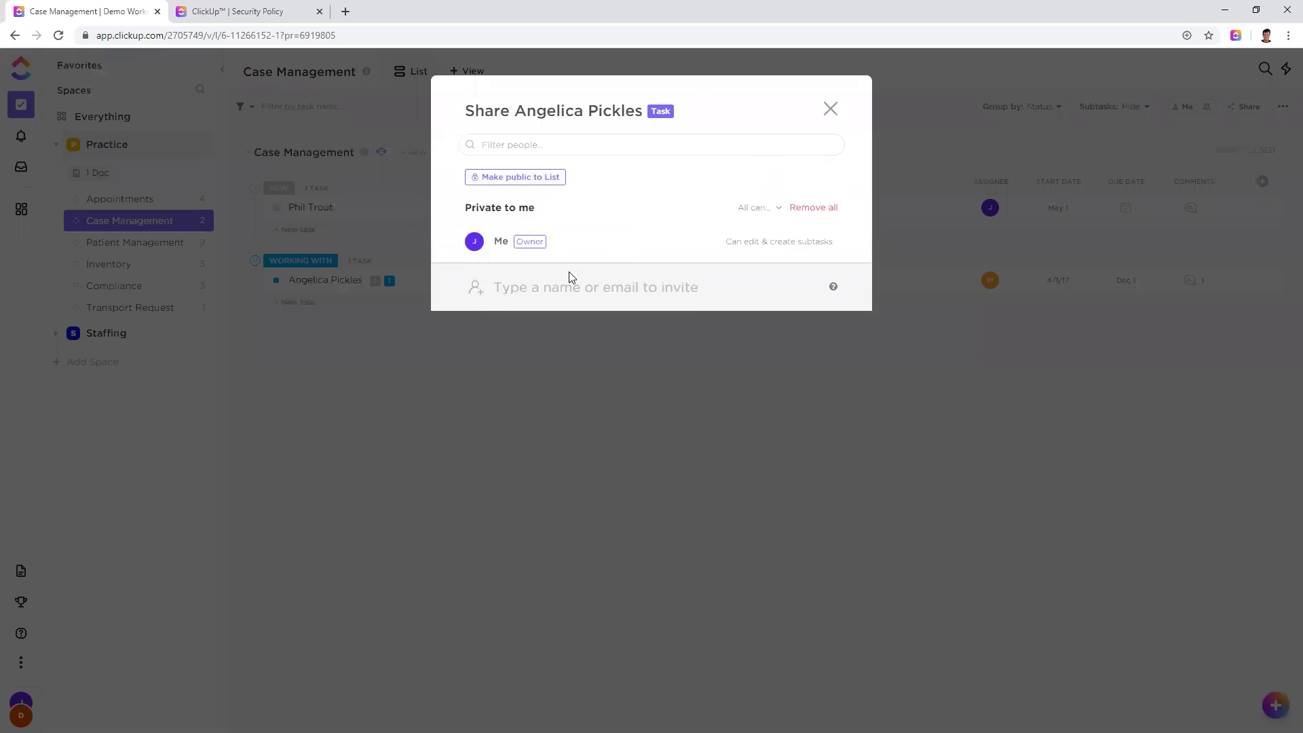
{"action": "left_click", "coordinate": [551, 288]}
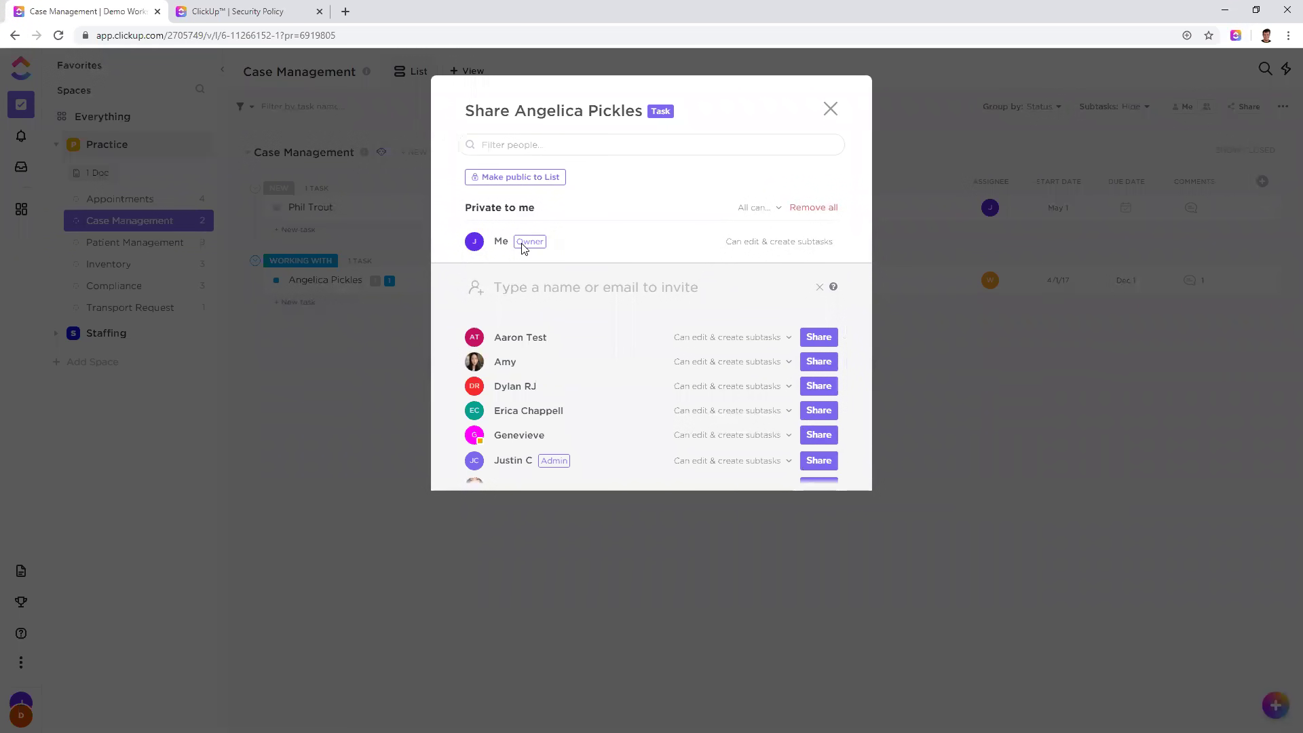
{"action": "left_click", "coordinate": [826, 118]}
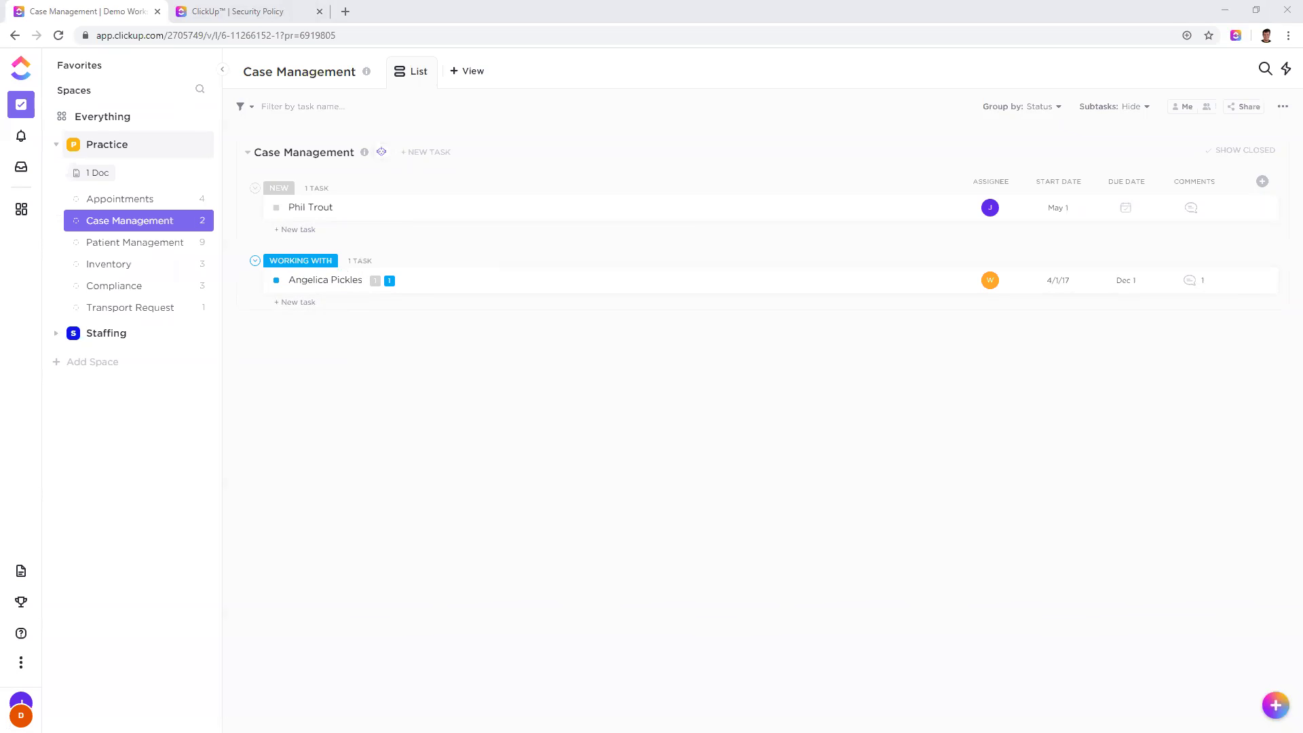
Step: Open the Transport Request list, view the details of its To Do task, and close the task
{"action": "left_click", "coordinate": [154, 317]}
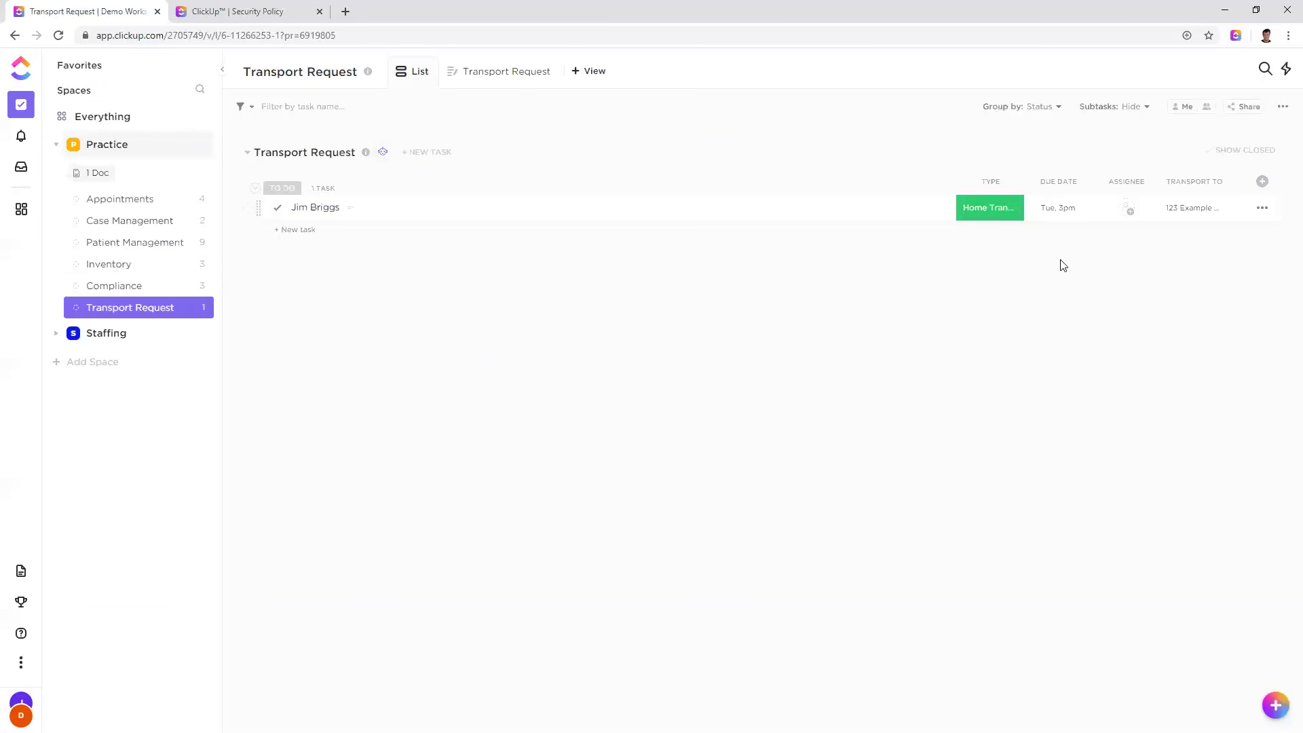
{"action": "left_click", "coordinate": [336, 207]}
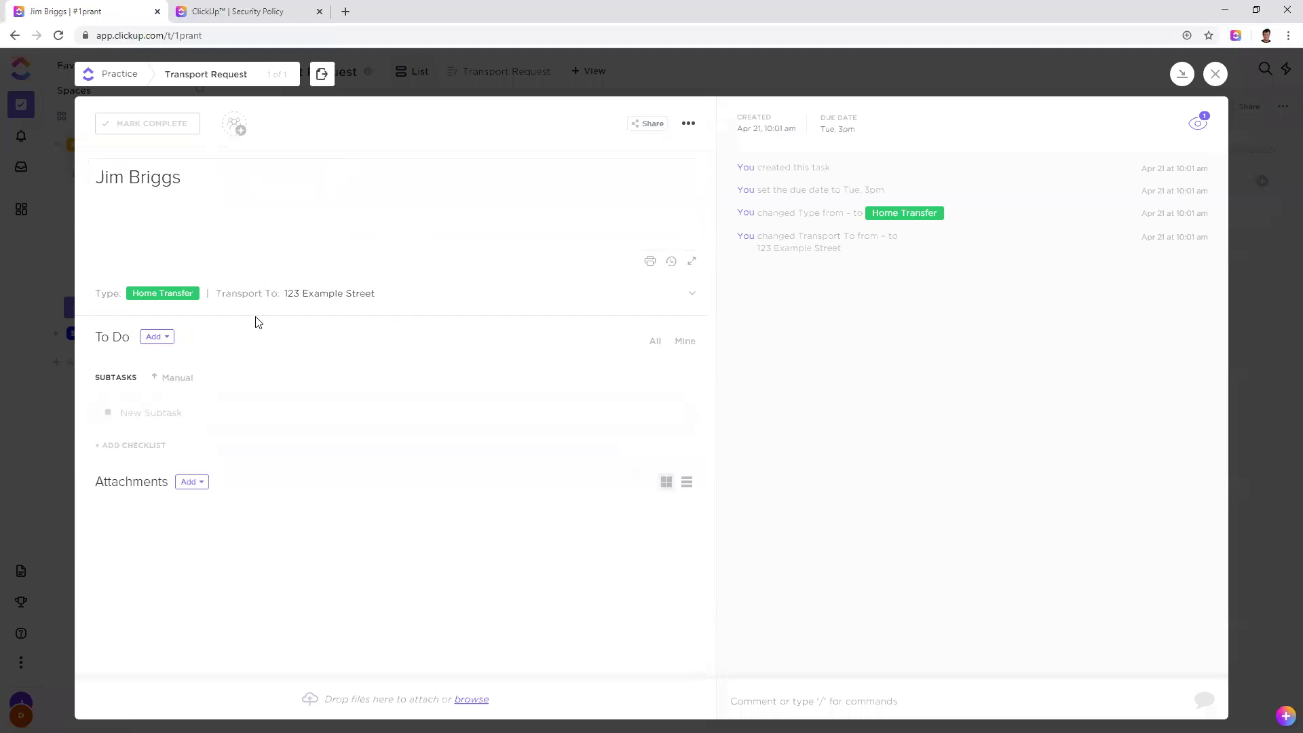
{"action": "left_click", "coordinate": [1214, 73]}
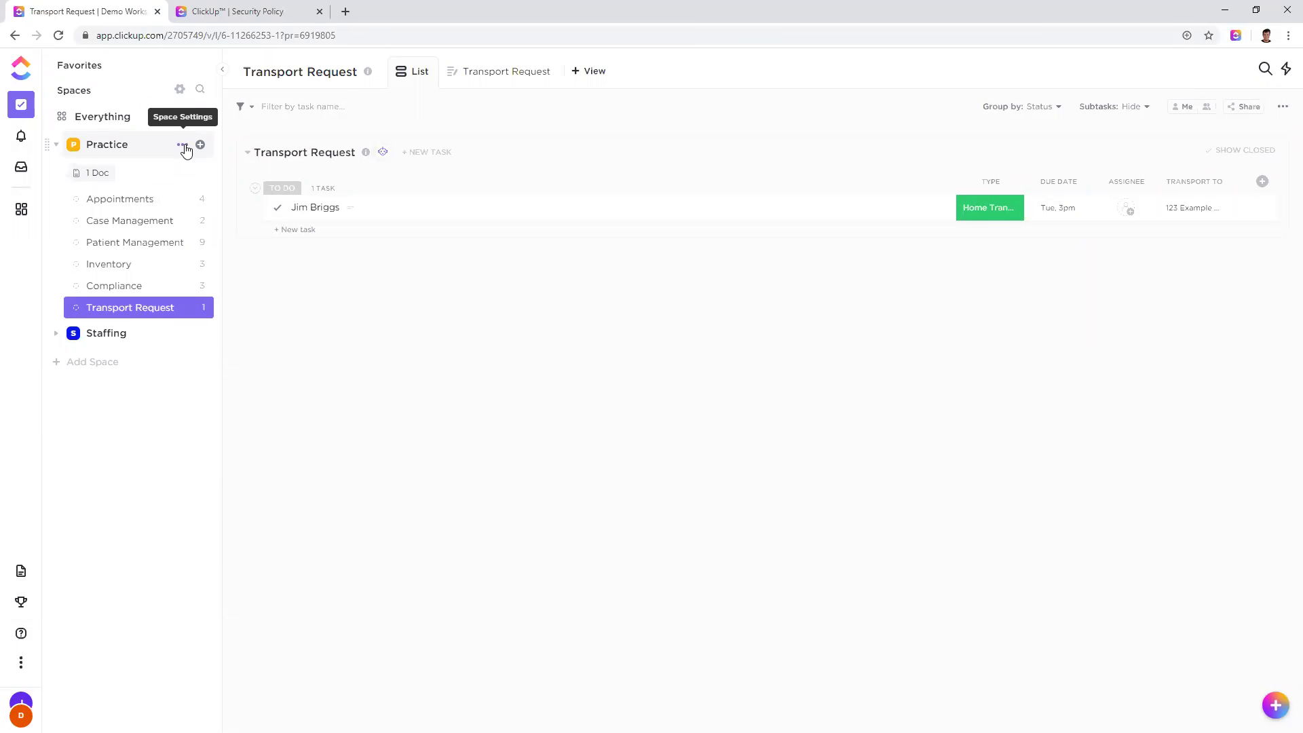
Step: Open the Practice space settings and examine the full list of ClickApps available for the space
{"action": "left_click", "coordinate": [182, 145]}
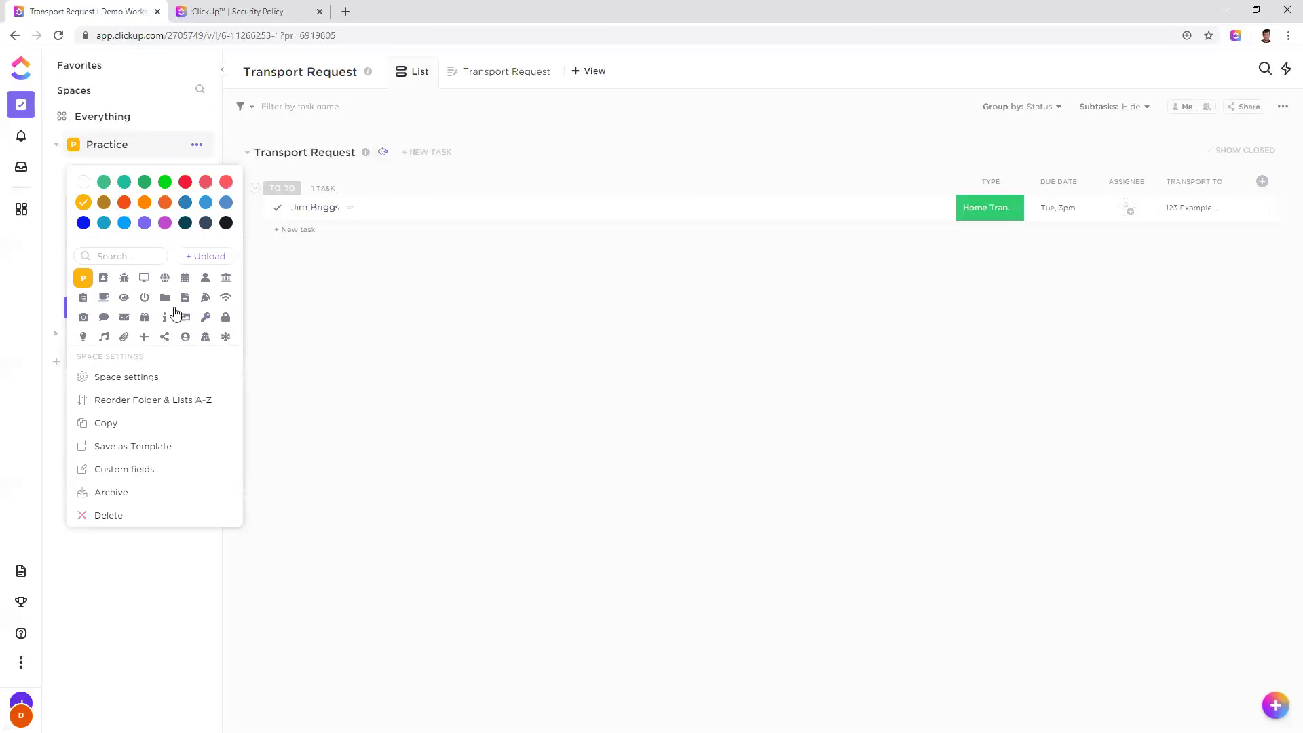
{"action": "left_click", "coordinate": [146, 378]}
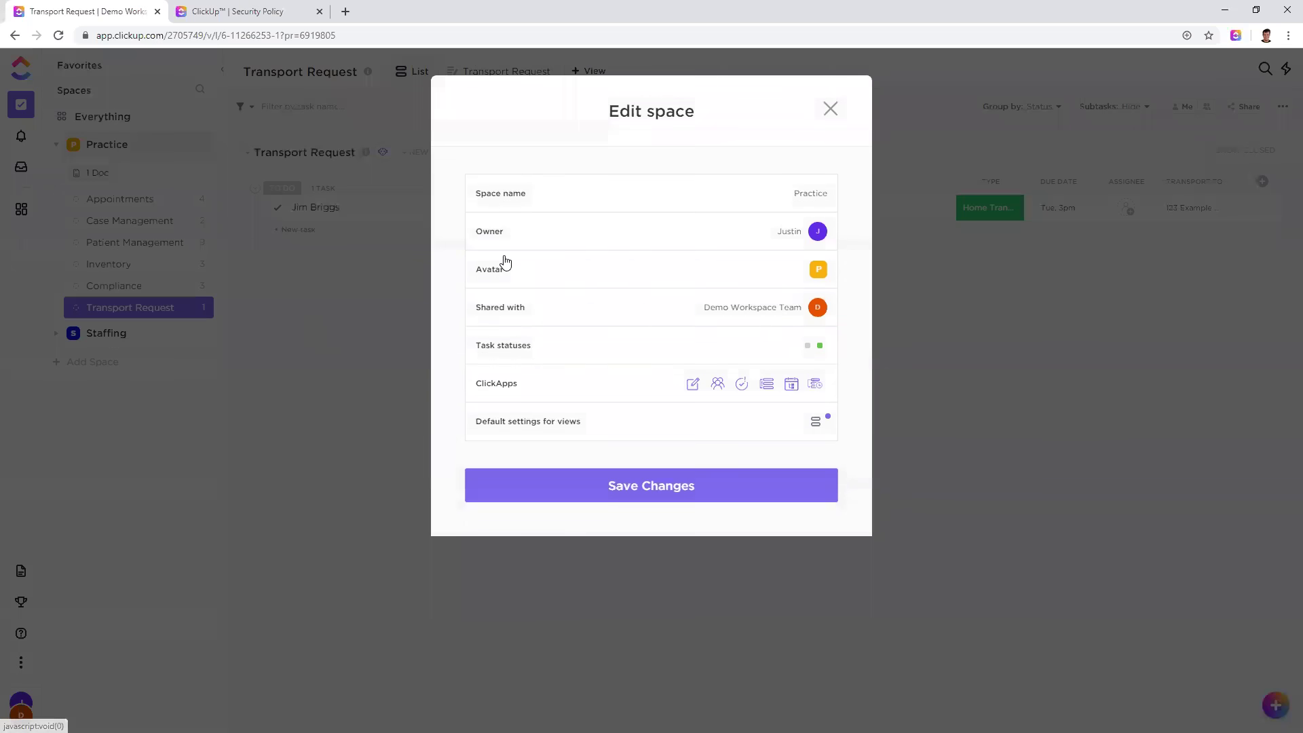
{"action": "left_click", "coordinate": [521, 385]}
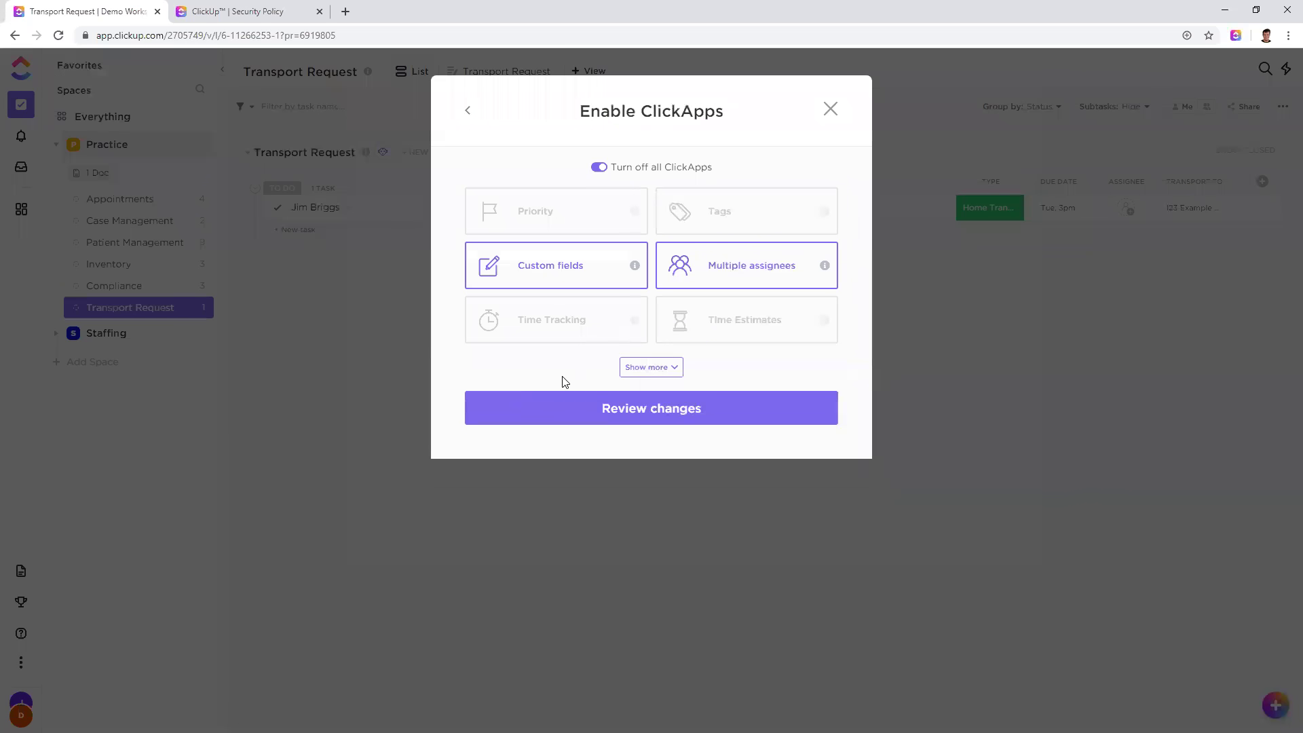
{"action": "left_click", "coordinate": [648, 366]}
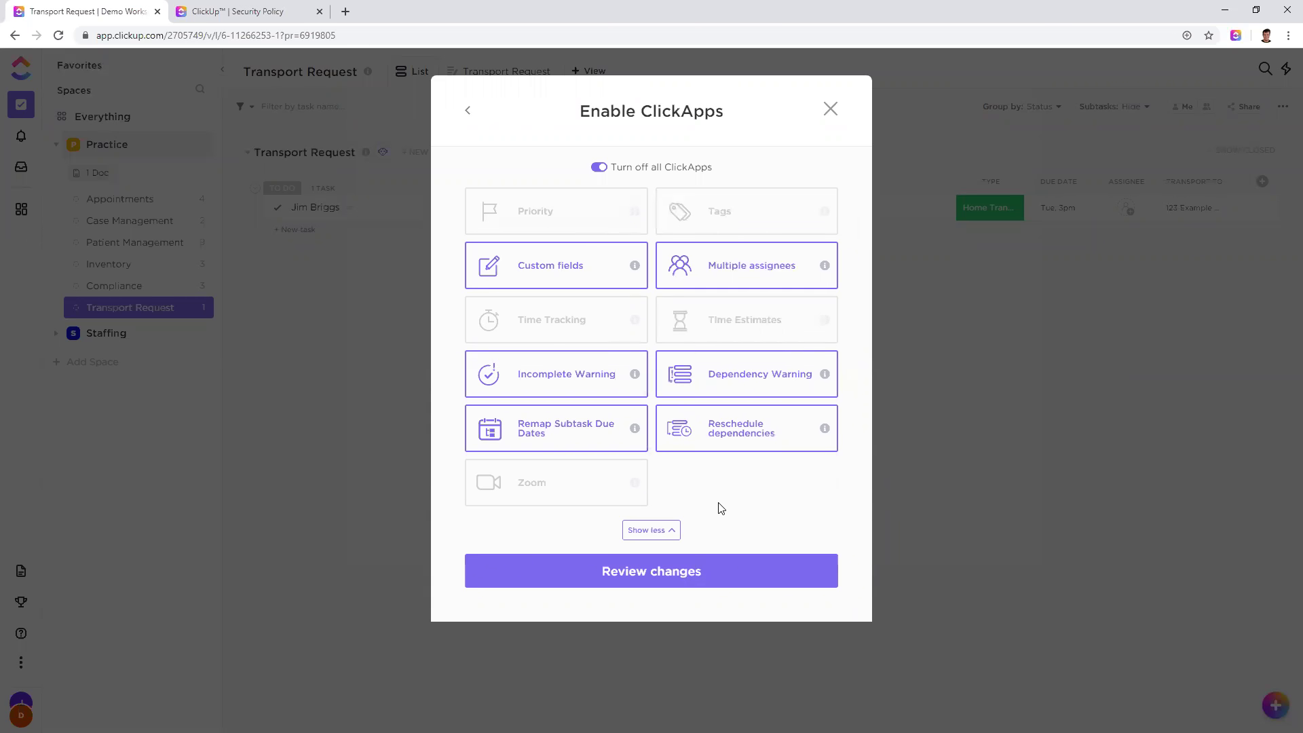
Step: Close the ClickApps settings and link the Transport Request task to the second patient in the Patient Management list through its dependencies
{"action": "left_click", "coordinate": [829, 109]}
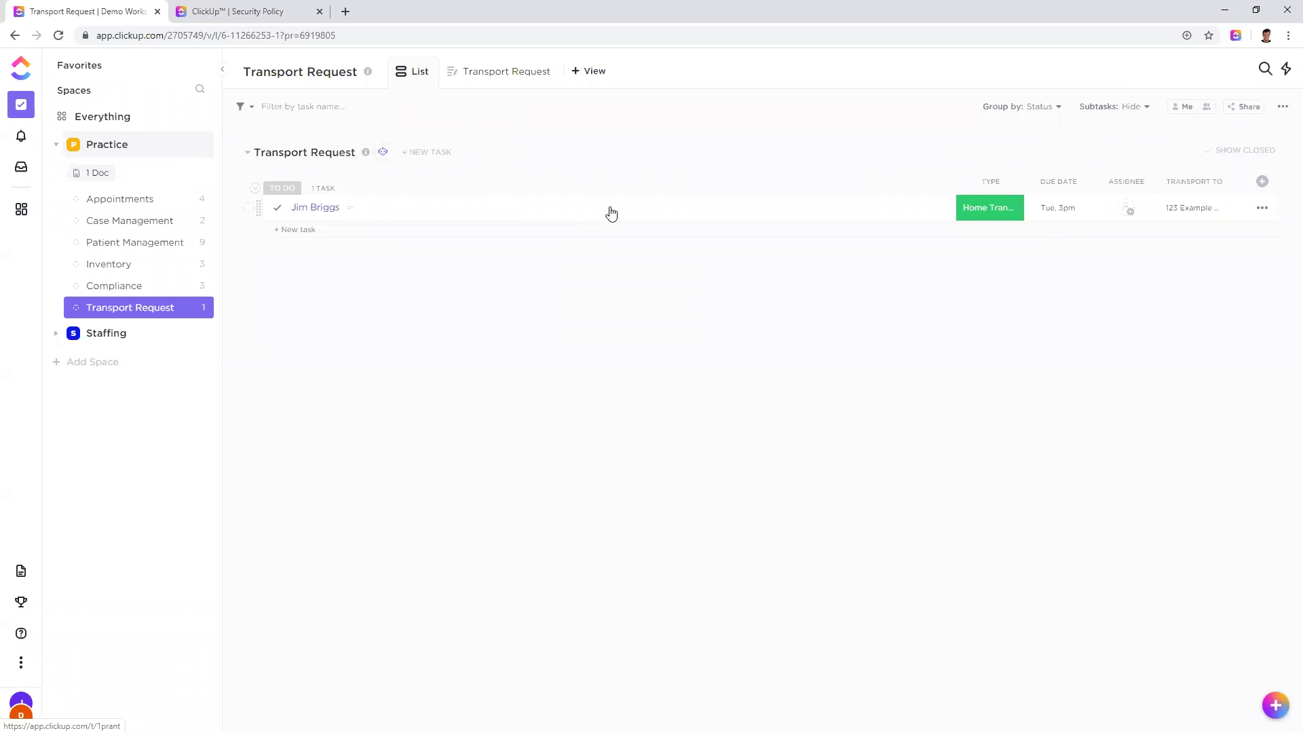
{"action": "left_click", "coordinate": [611, 212]}
{"action": "left_click", "coordinate": [689, 124]}
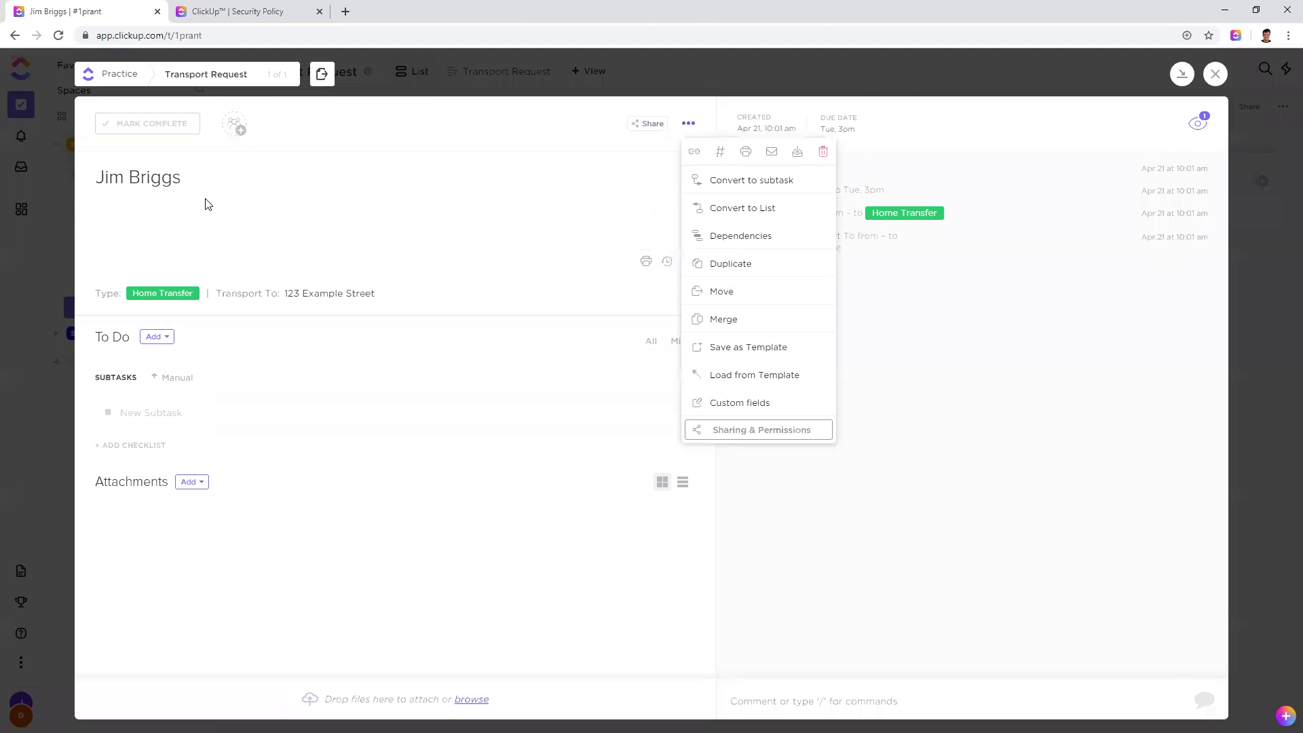
{"action": "left_click", "coordinate": [731, 246]}
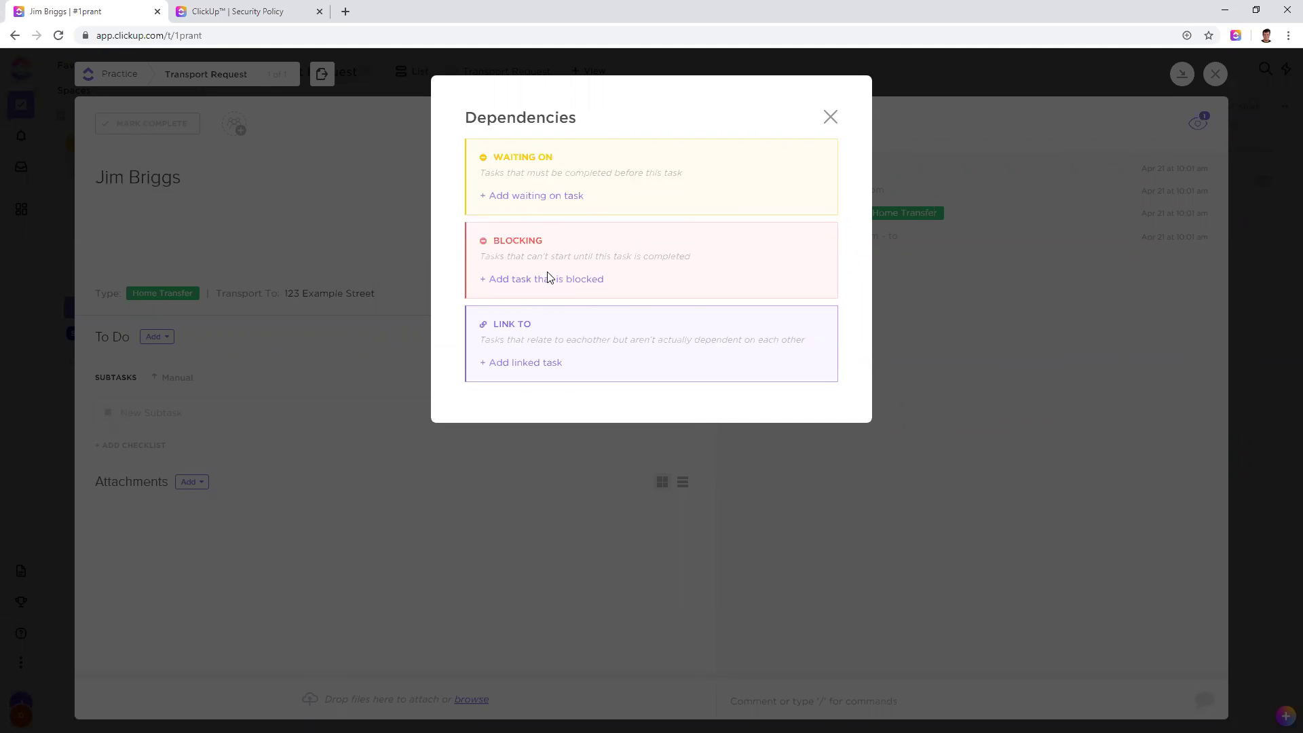
{"action": "left_click", "coordinate": [527, 367]}
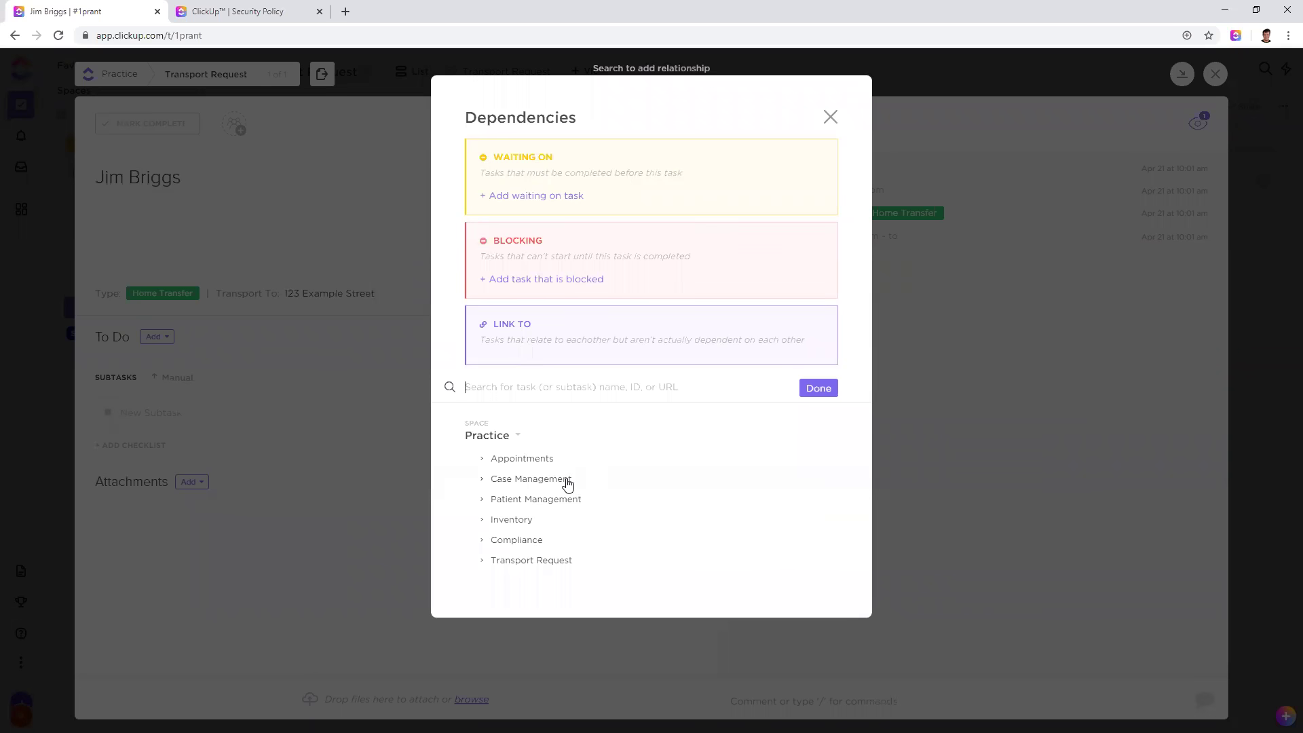
{"action": "left_click", "coordinate": [533, 500]}
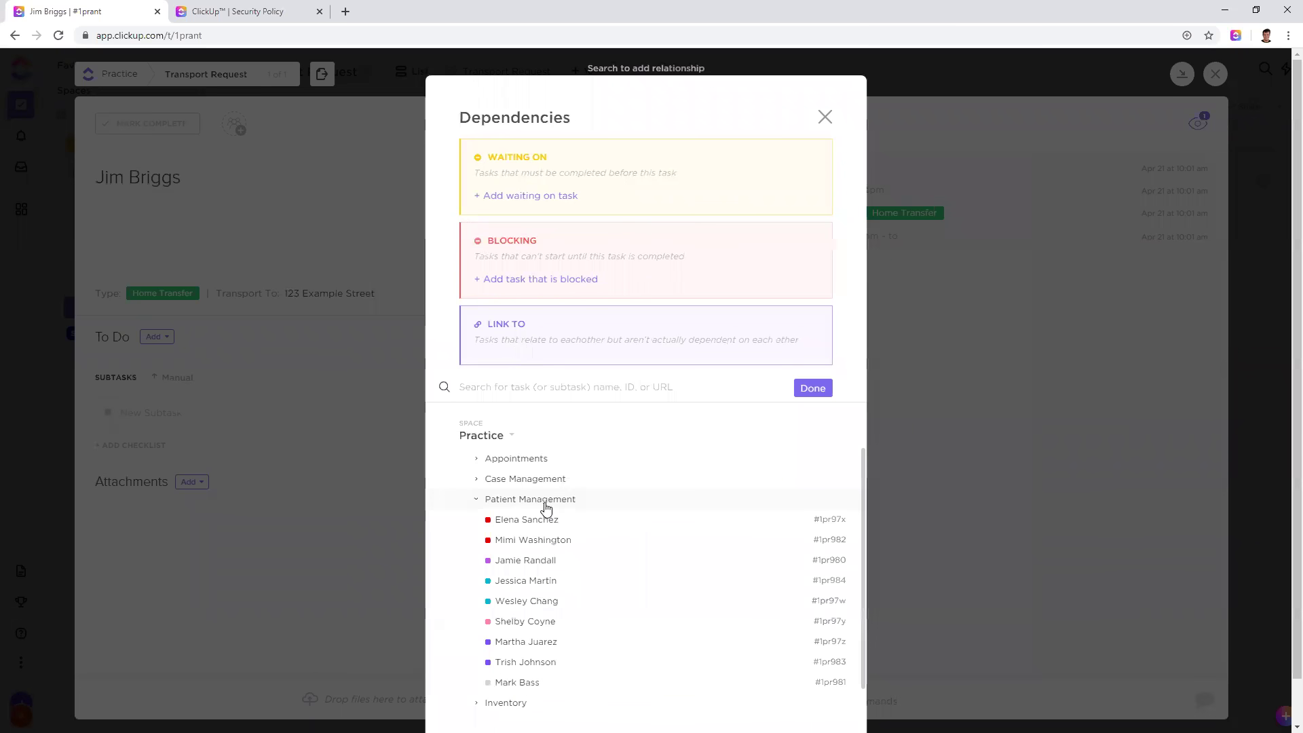
{"action": "left_click", "coordinate": [543, 544]}
{"action": "left_click", "coordinate": [812, 410]}
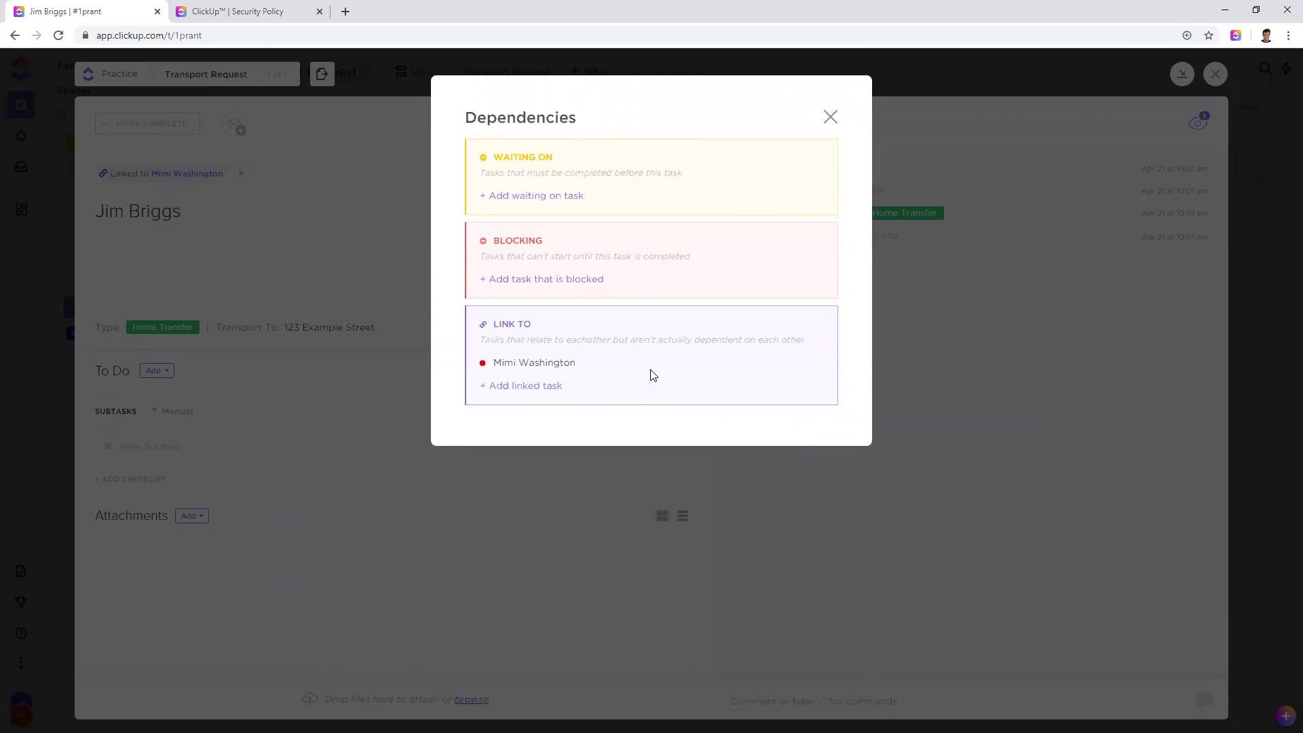
{"action": "left_click", "coordinate": [829, 117]}
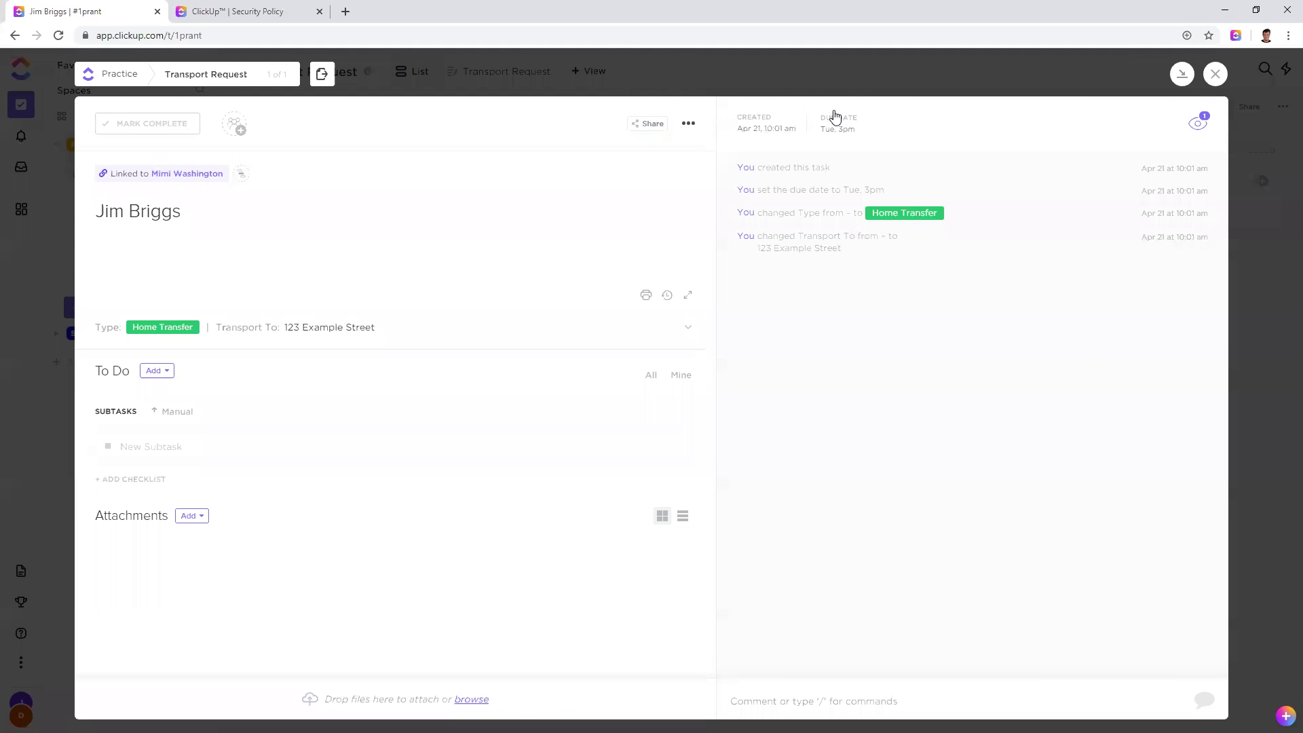
Step: View the linked patient's task from the transport request, return to the request, and close it
{"action": "left_click", "coordinate": [189, 175]}
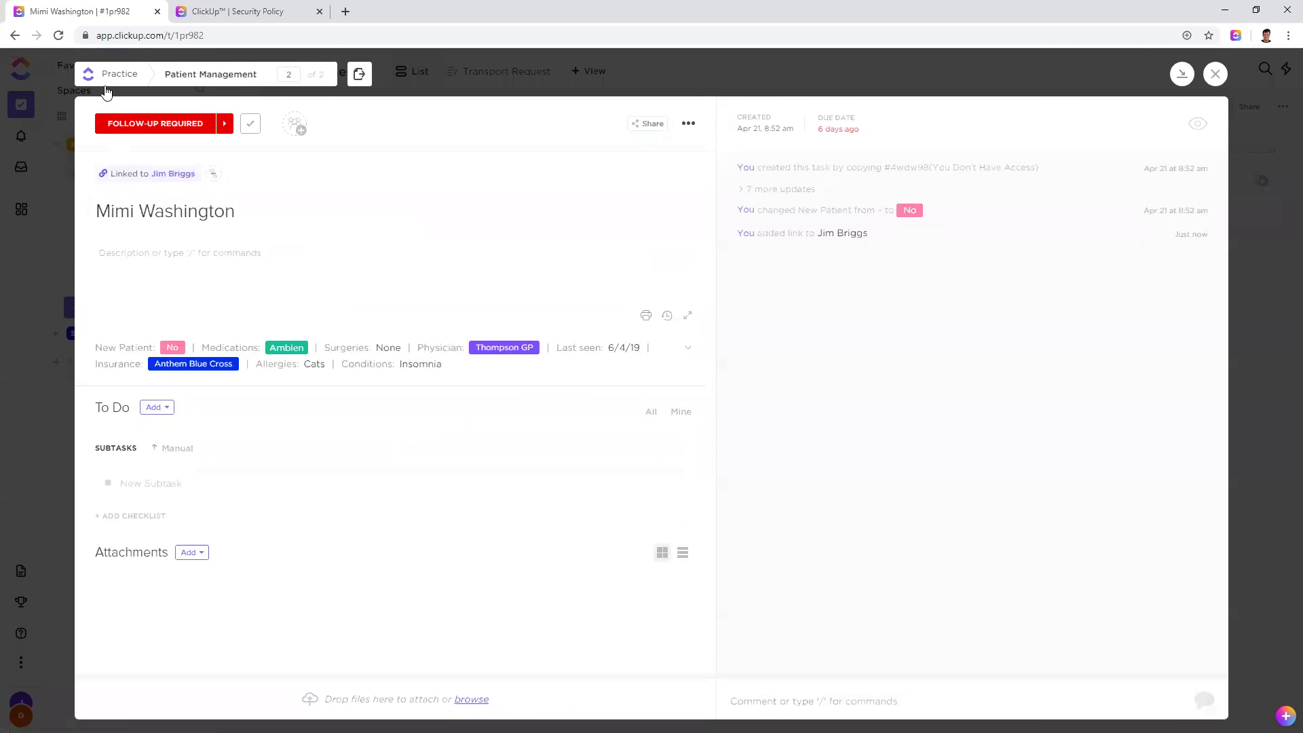
{"action": "left_click", "coordinate": [14, 35]}
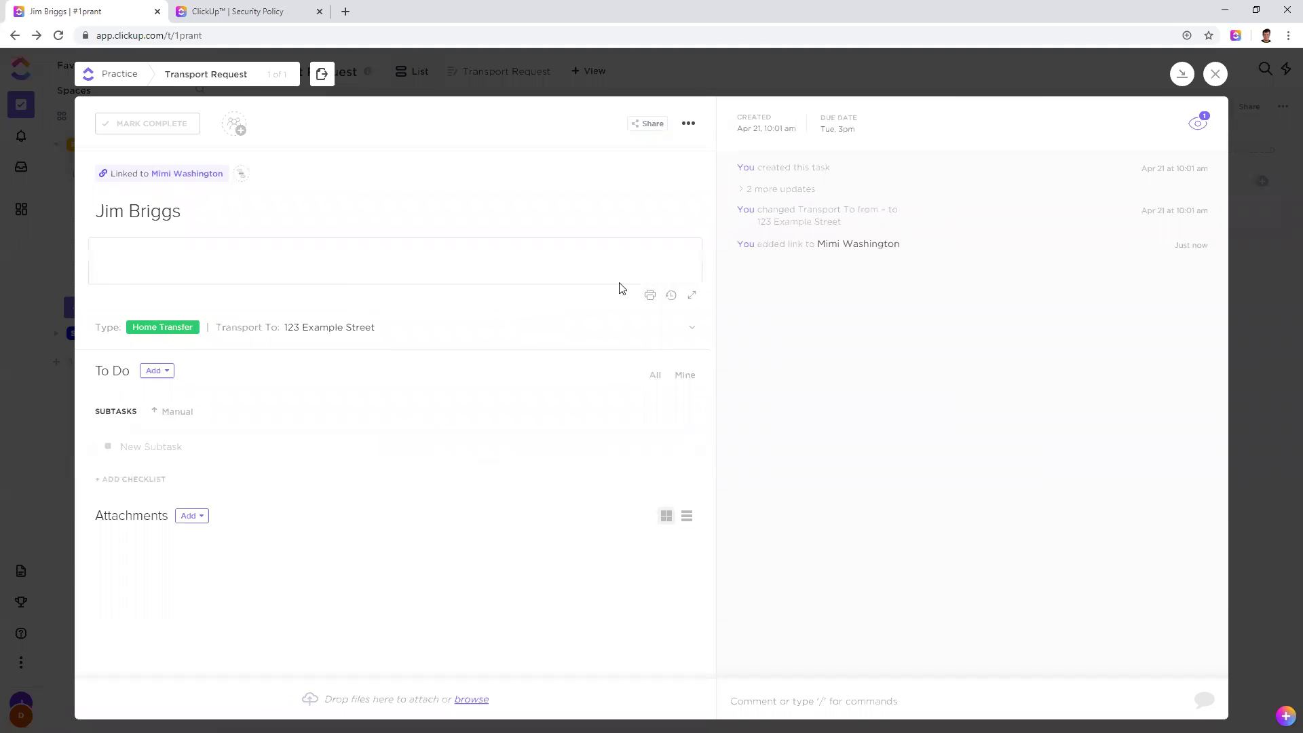
{"action": "left_click", "coordinate": [1214, 73]}
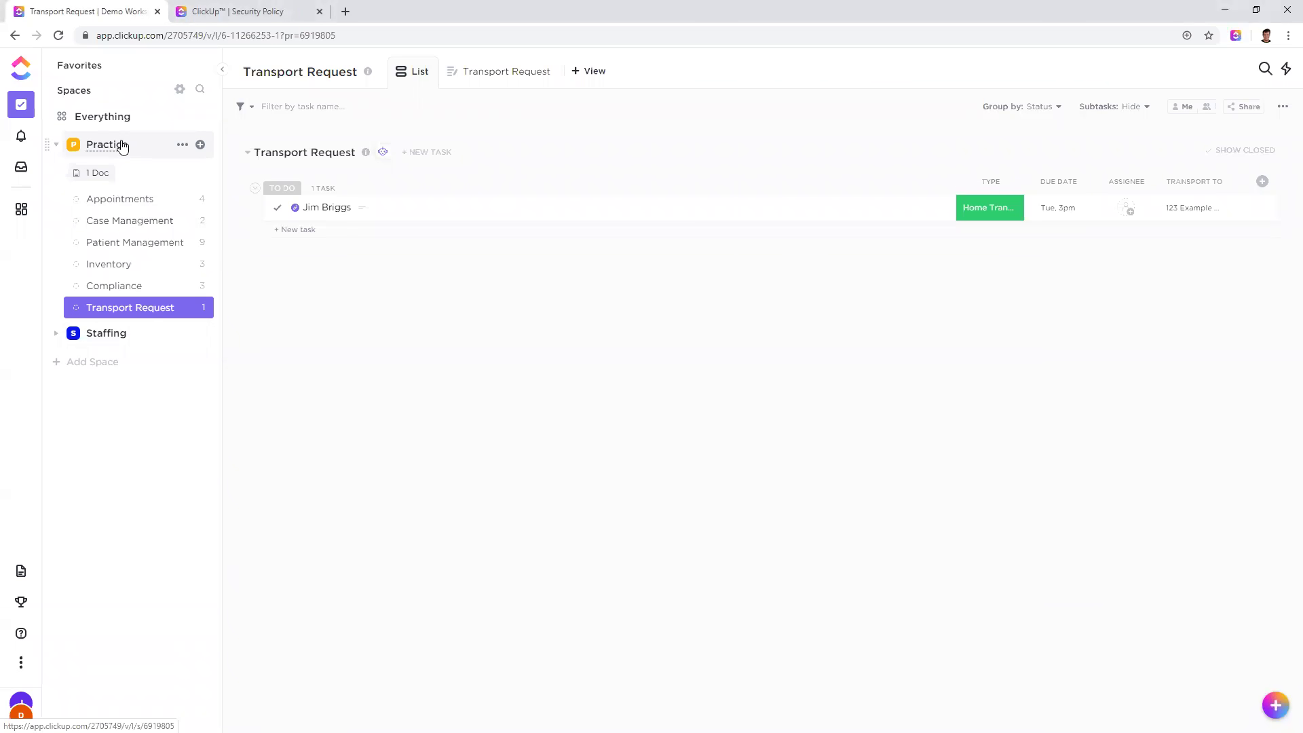
{"action": "left_click", "coordinate": [207, 146]}
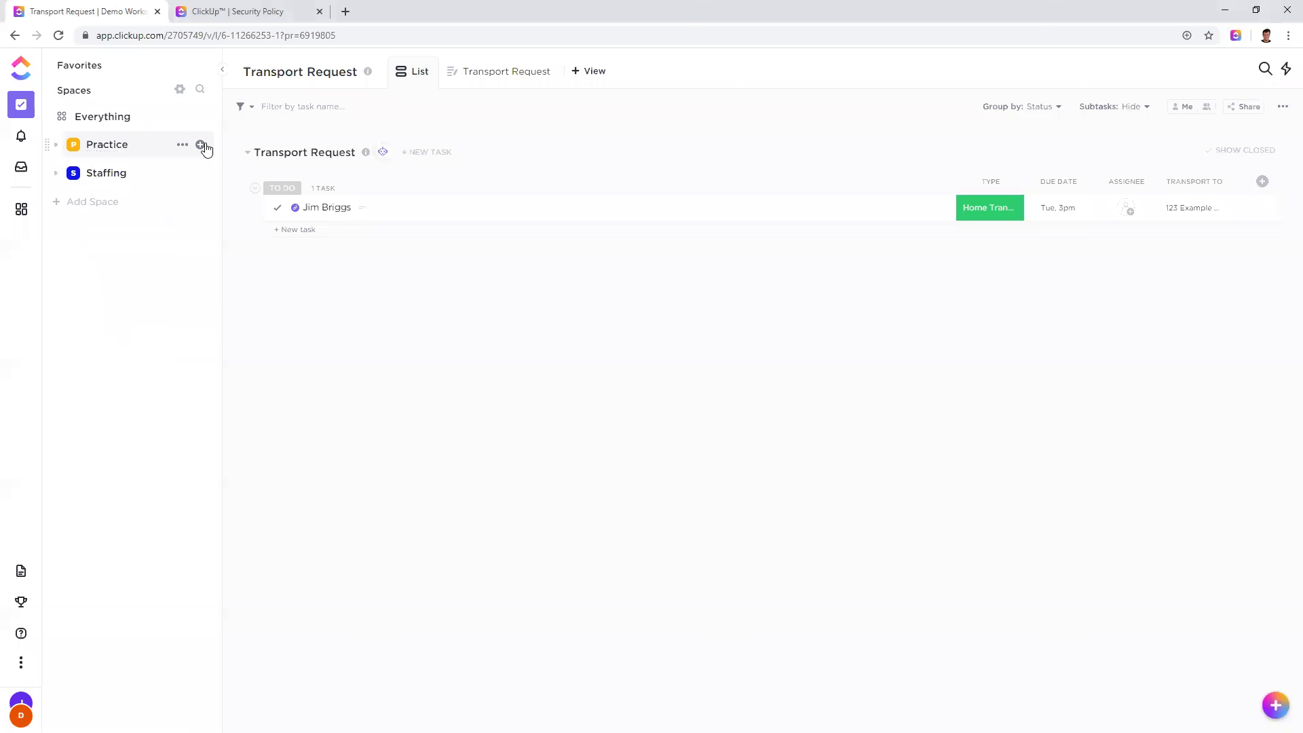
{"action": "left_click", "coordinate": [145, 143]}
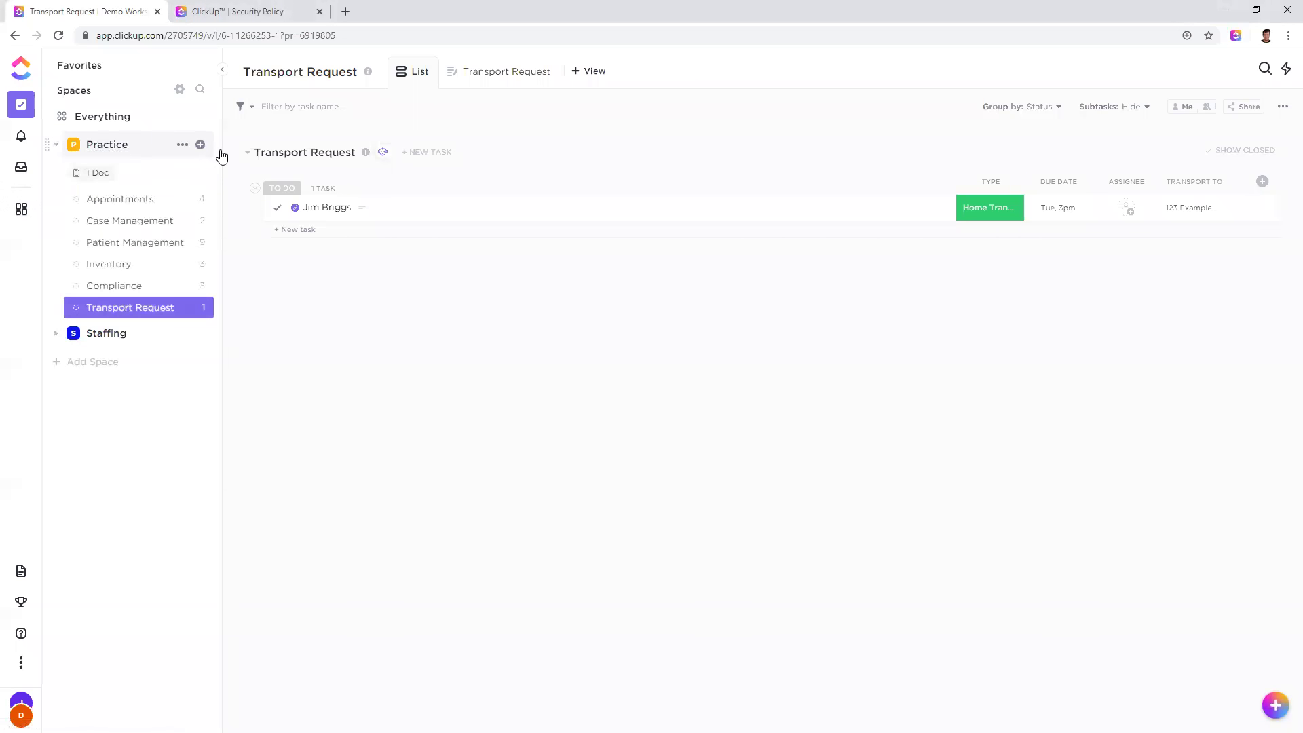
{"action": "left_click", "coordinate": [202, 146]}
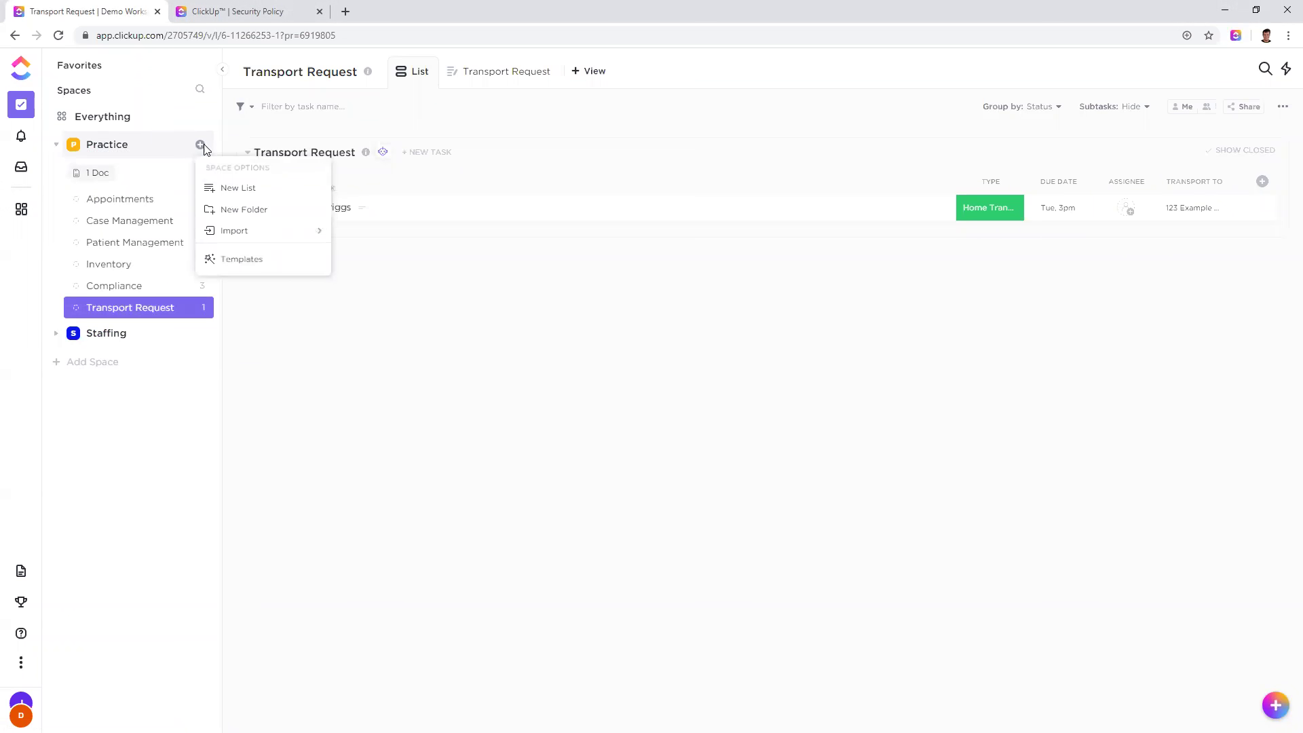
{"action": "left_click", "coordinate": [238, 212]}
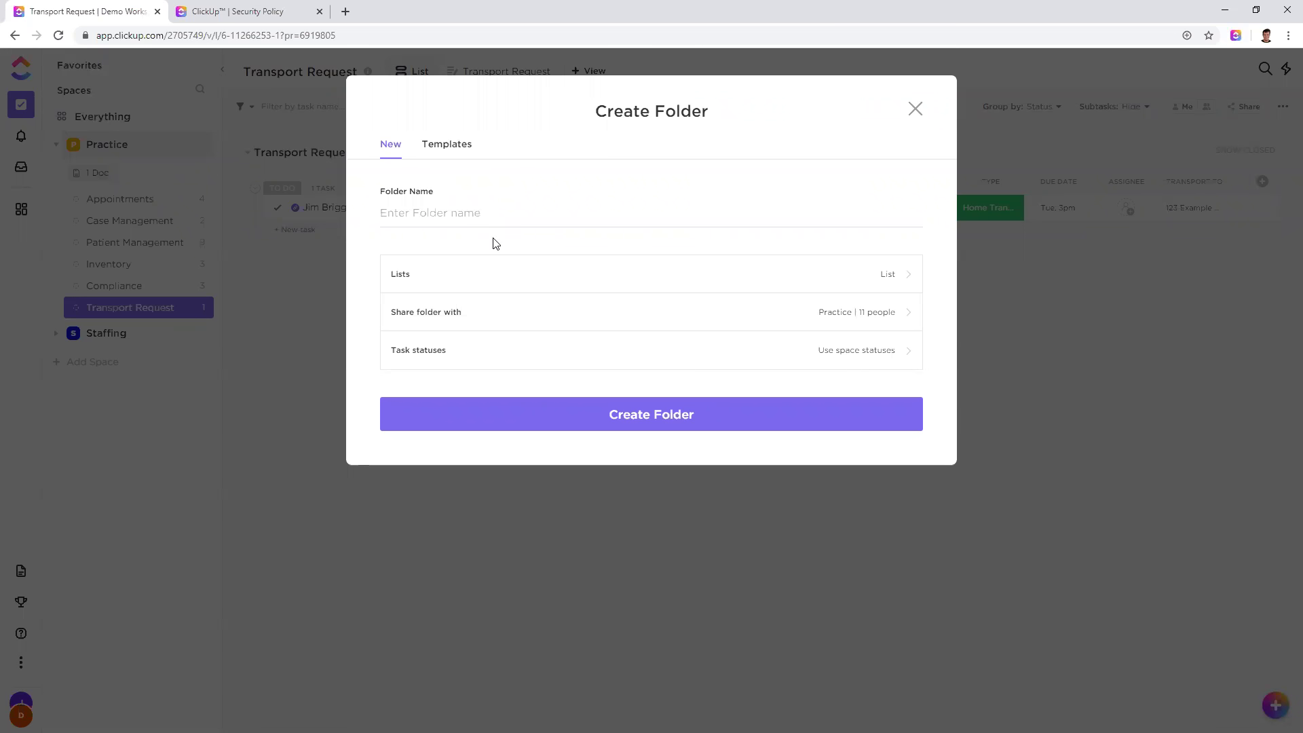
{"action": "left_click", "coordinate": [915, 109]}
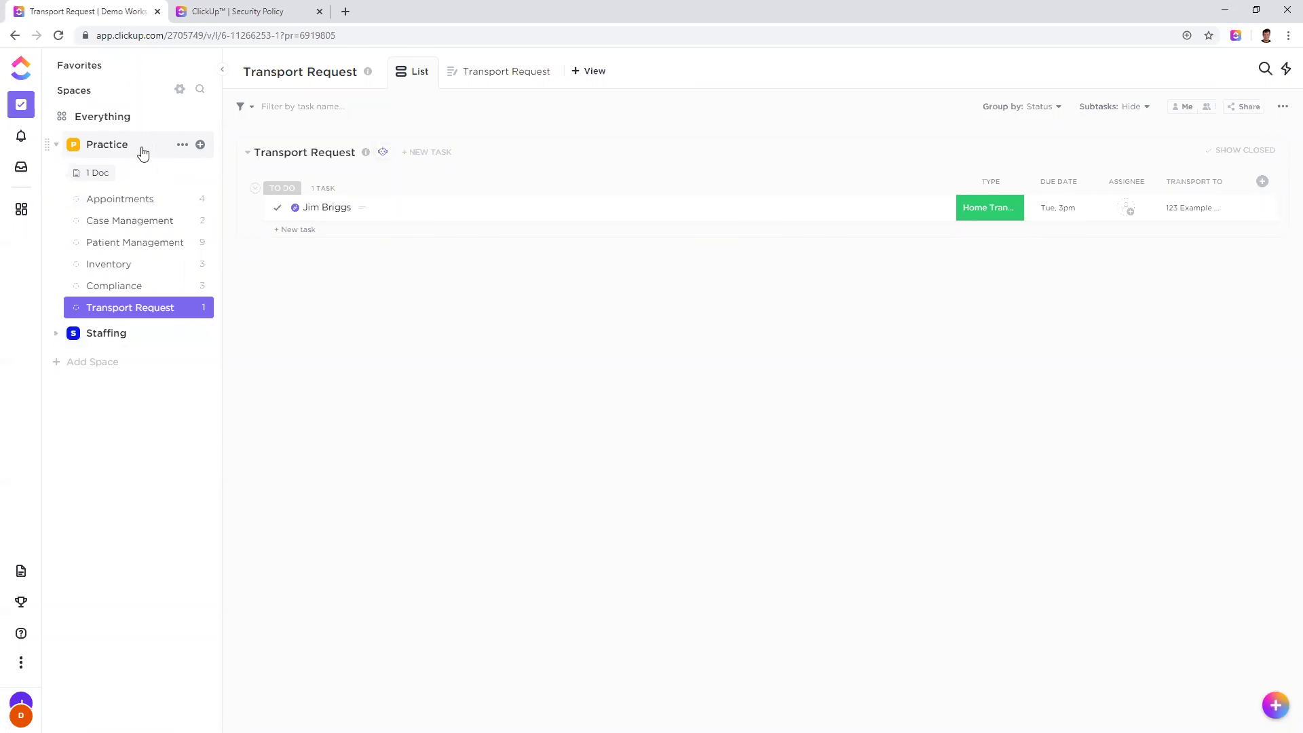
Step: Create a folder named Project in the Practice space and open the list inside it
{"action": "left_click", "coordinate": [200, 144]}
{"action": "left_click", "coordinate": [245, 209]}
{"action": "type", "text": "Project"}
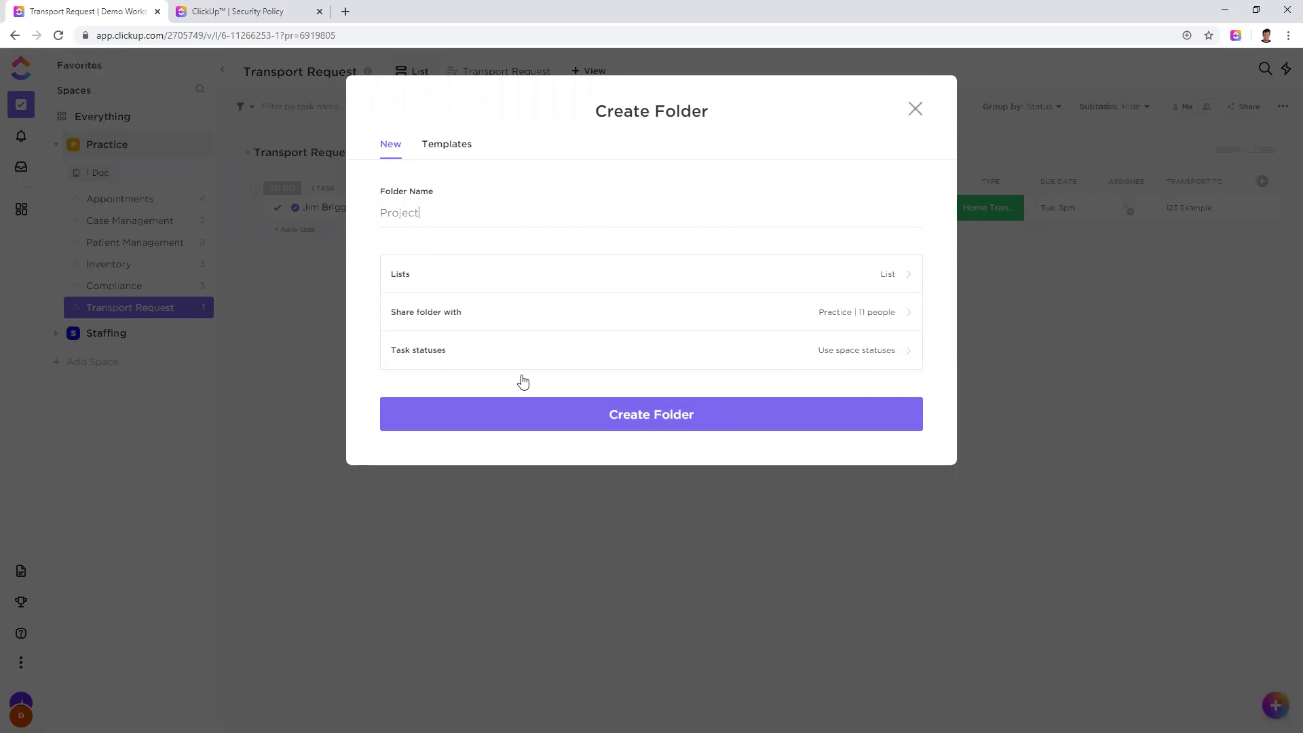
{"action": "left_click", "coordinate": [561, 414]}
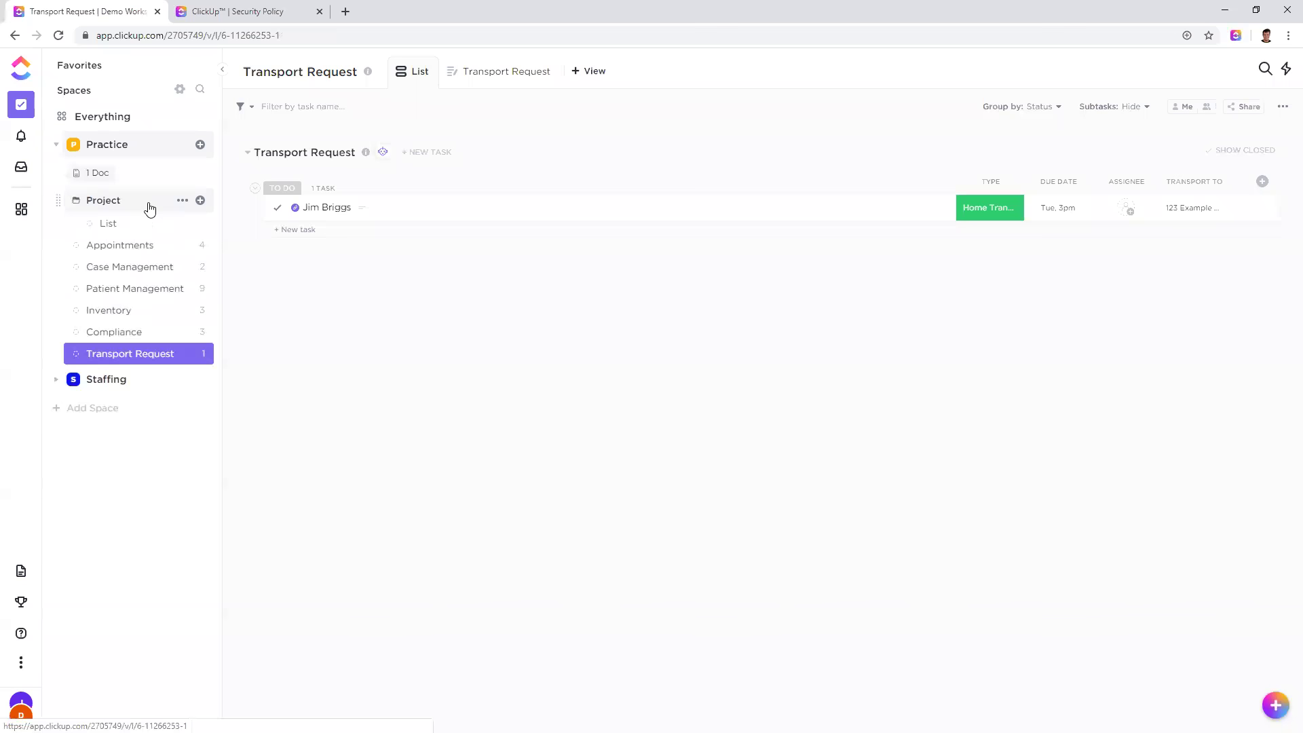
{"action": "left_click", "coordinate": [135, 225]}
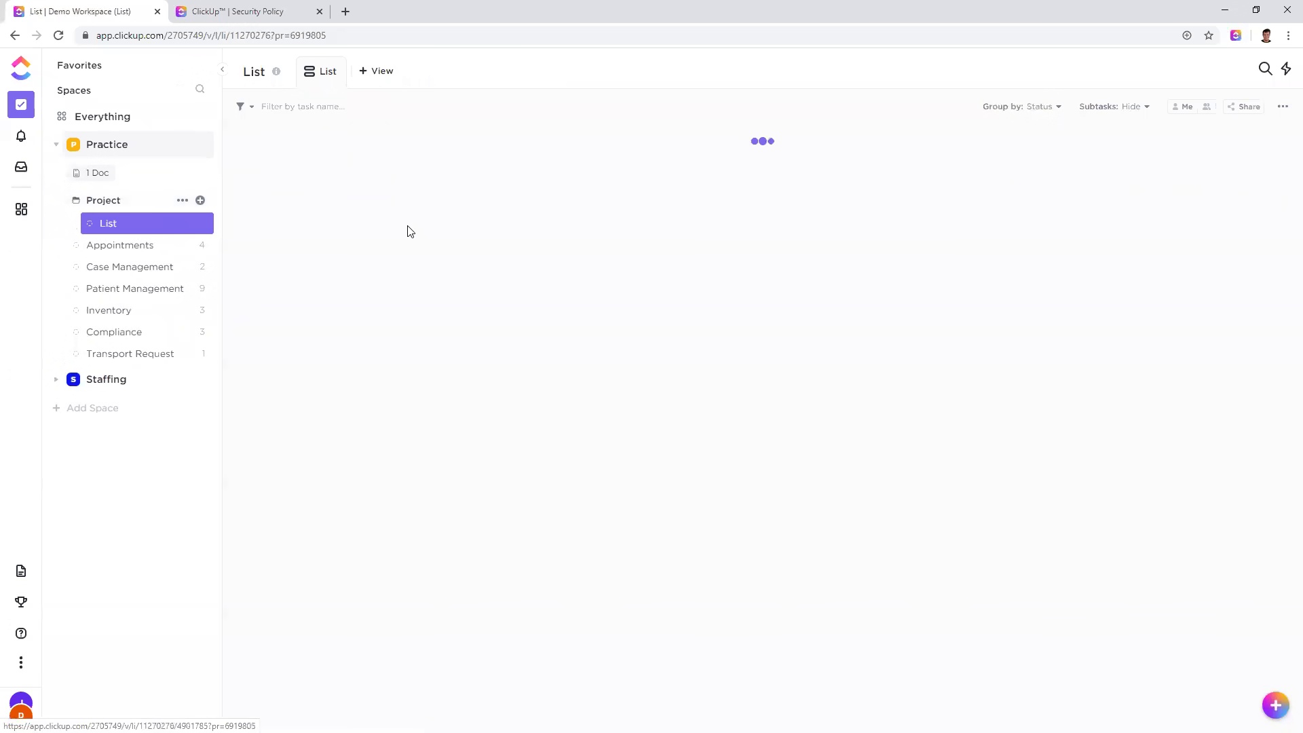
{"action": "left_click", "coordinate": [445, 207]}
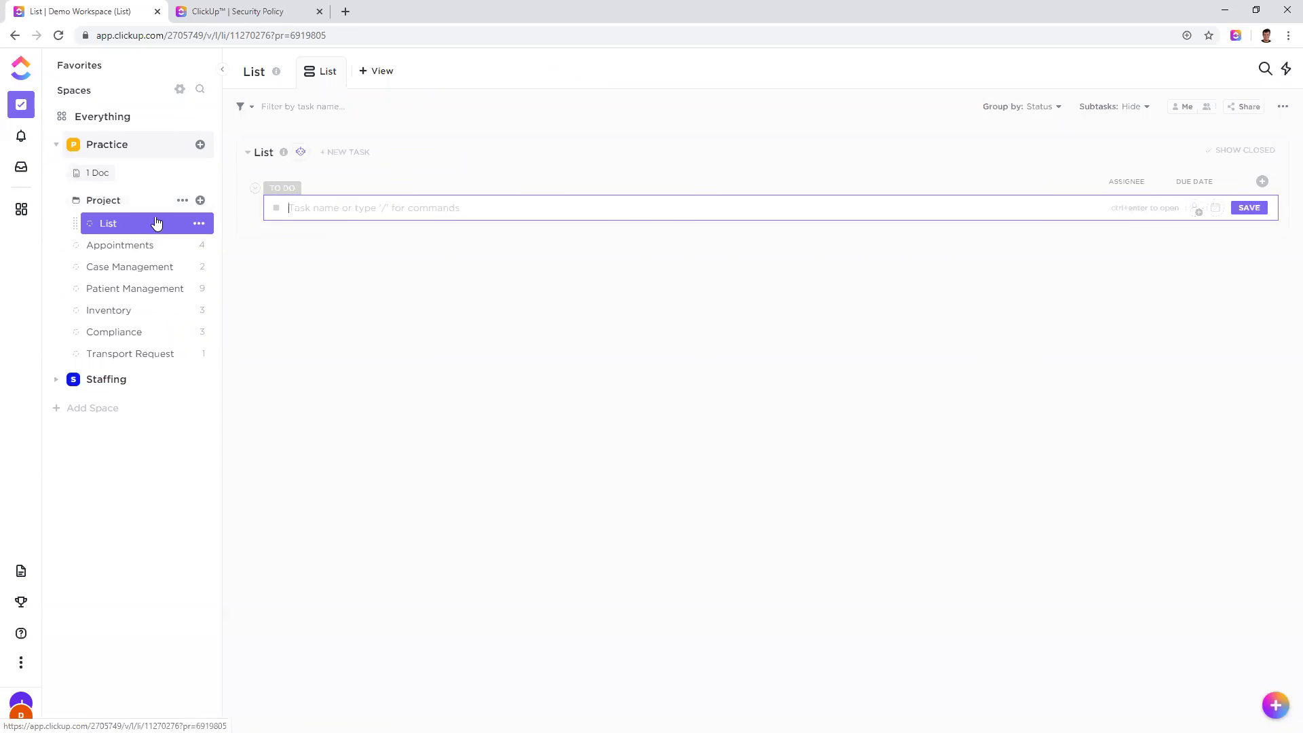
{"action": "left_click", "coordinate": [425, 342]}
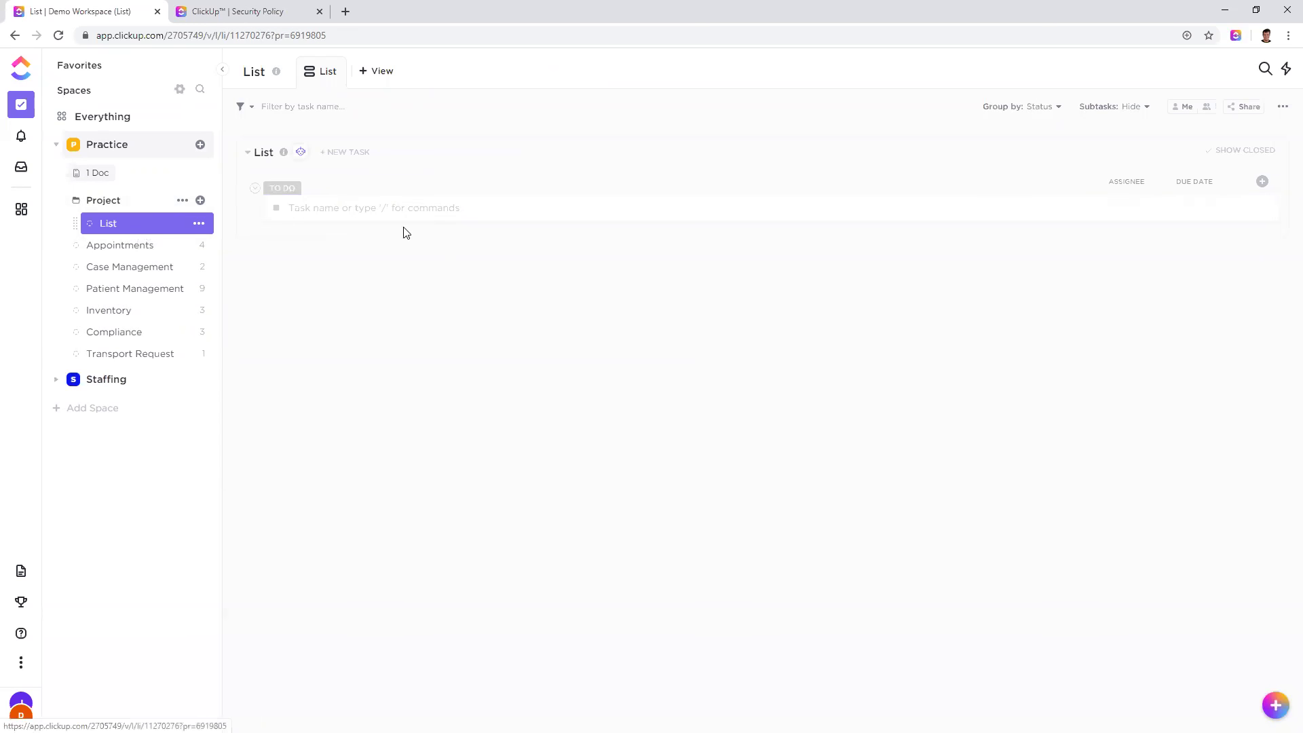
{"action": "left_click", "coordinate": [444, 208]}
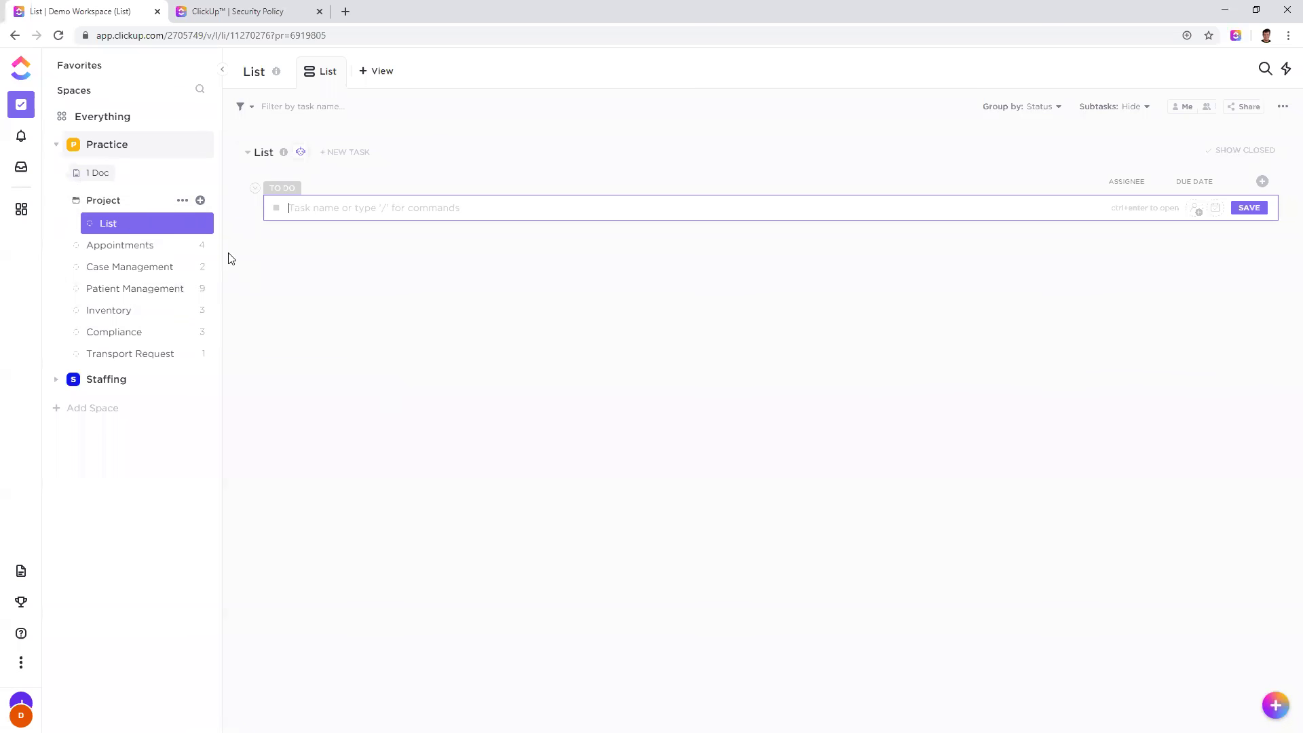
{"action": "left_click", "coordinate": [422, 303]}
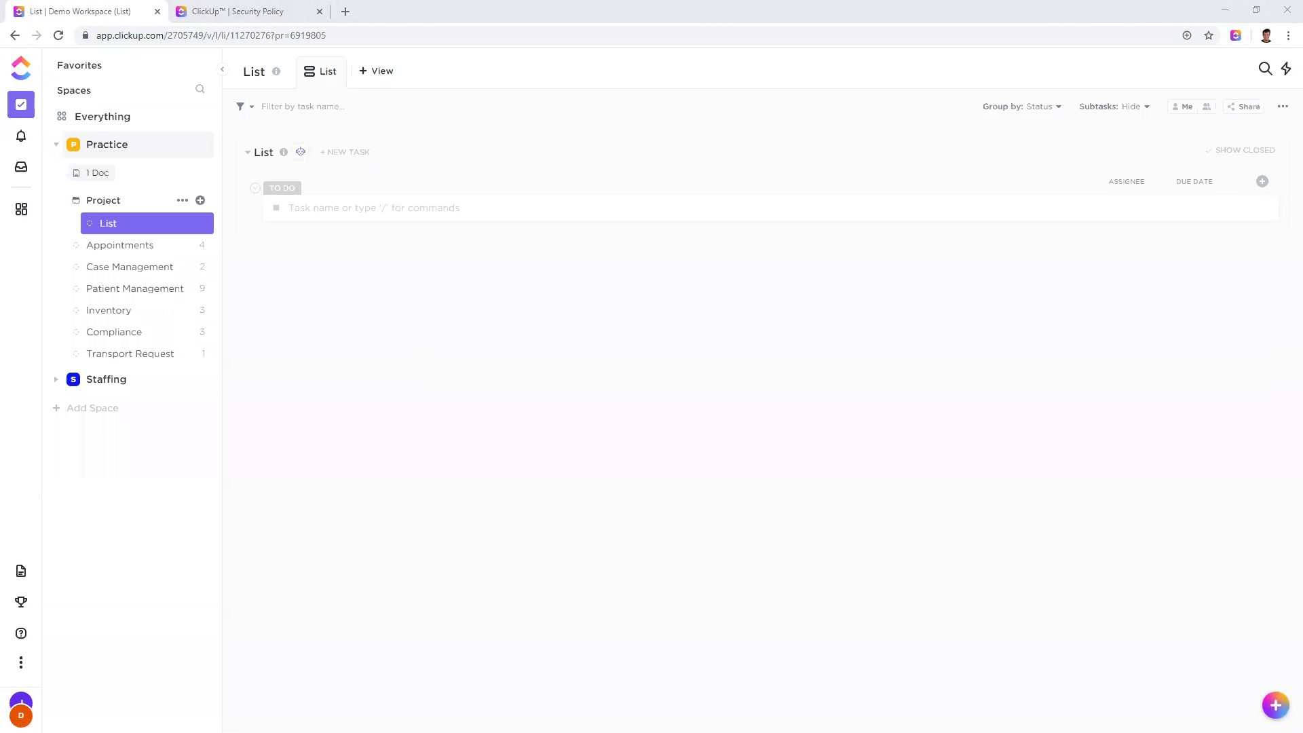
{"action": "left_click", "coordinate": [441, 479]}
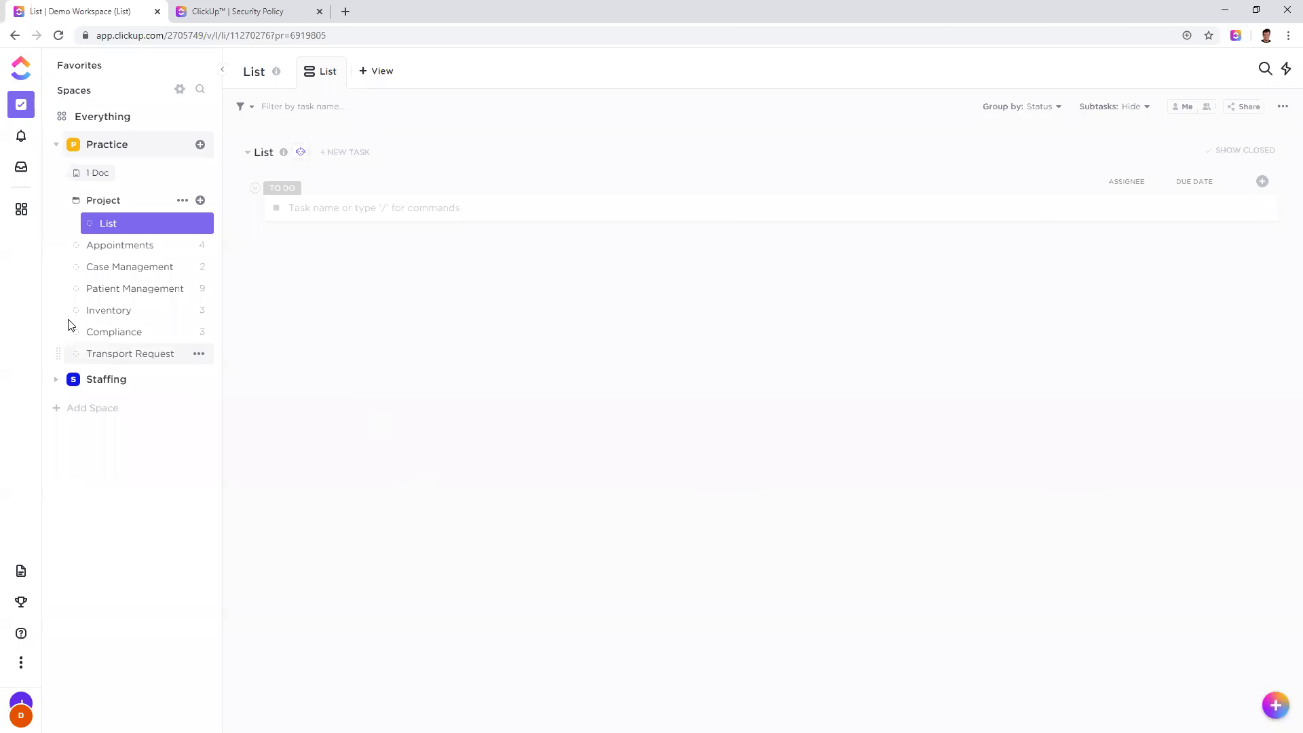
Step: Create a new dashboard under My Dashboards and name it Highlight report
{"action": "left_click", "coordinate": [21, 210]}
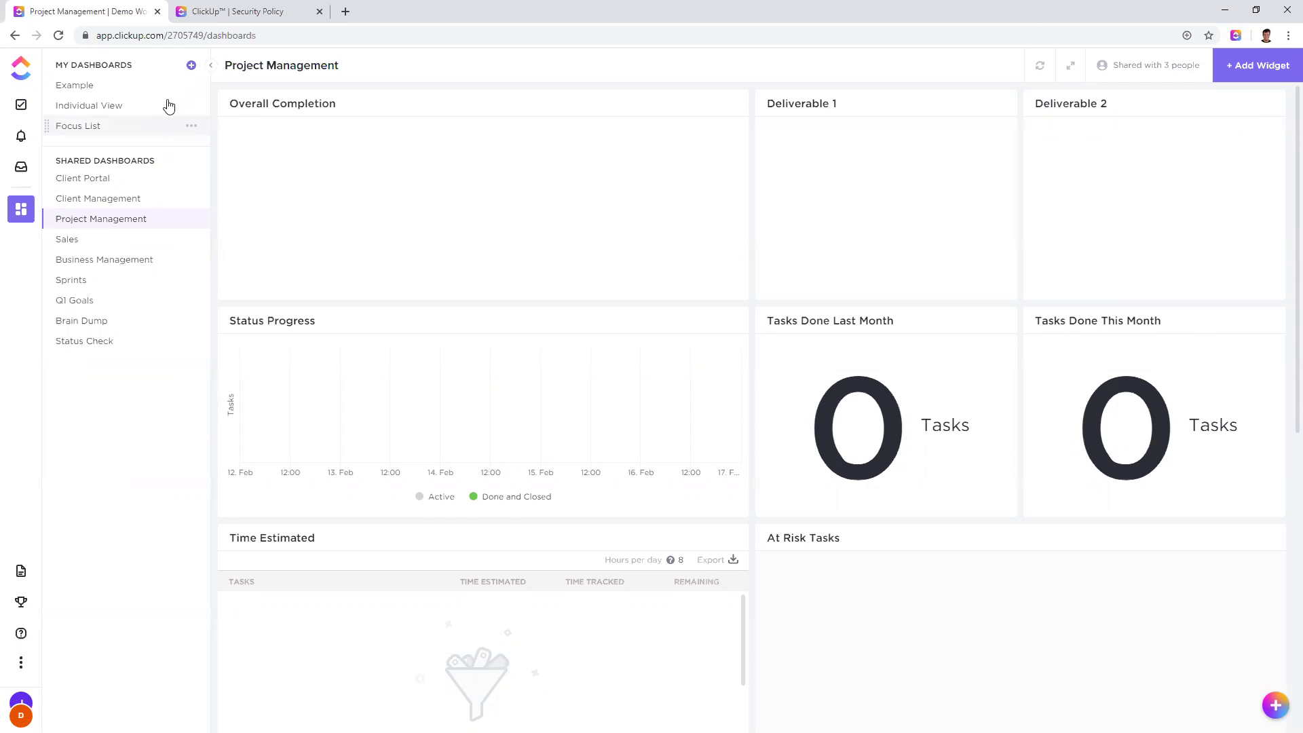
{"action": "left_click", "coordinate": [191, 66]}
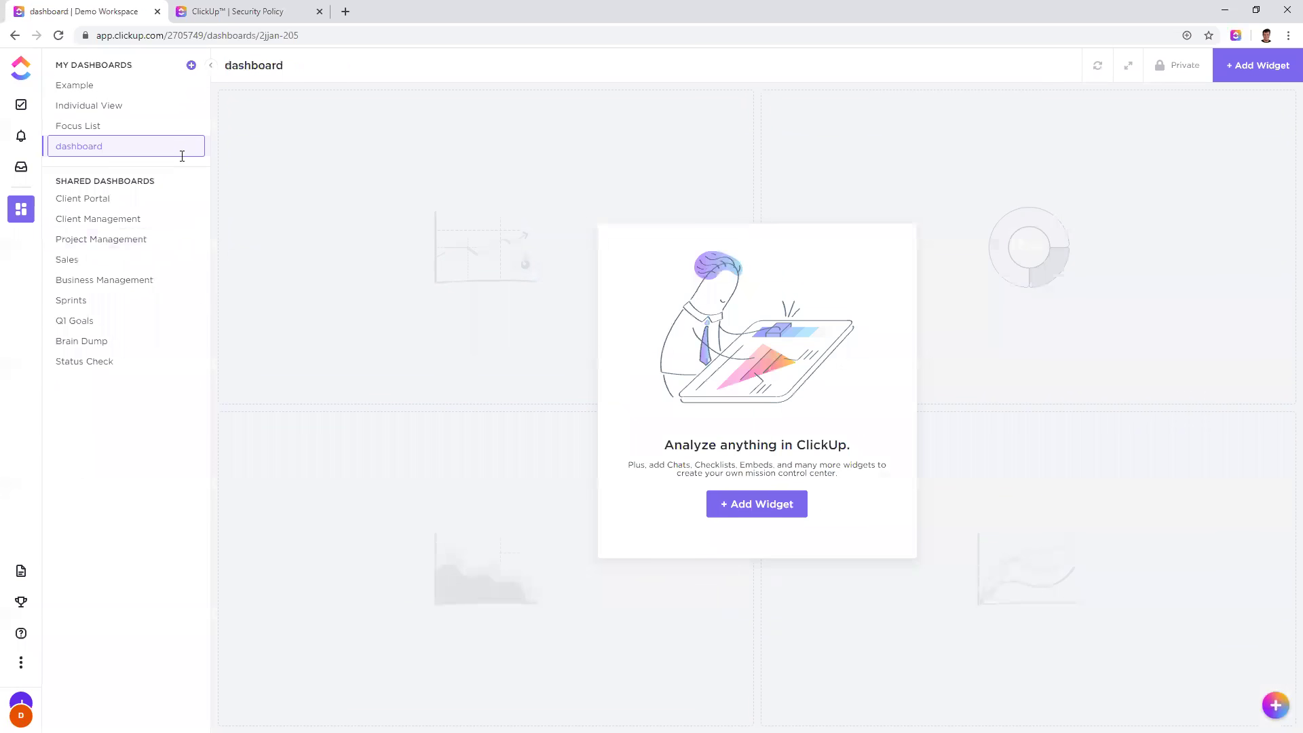
{"action": "key", "text": "BackSpace"}
{"action": "key", "text": "BackSpace"}
{"action": "key", "text": "BackSpace"}
{"action": "key", "text": "BackSpace"}
{"action": "key", "text": "BackSpace"}
{"action": "key", "text": "BackSpace"}
{"action": "key", "text": "BackSpace"}
{"action": "key", "text": "BackSpace"}
{"action": "type", "text": "Highlight report"}
{"action": "key", "text": "Return"}
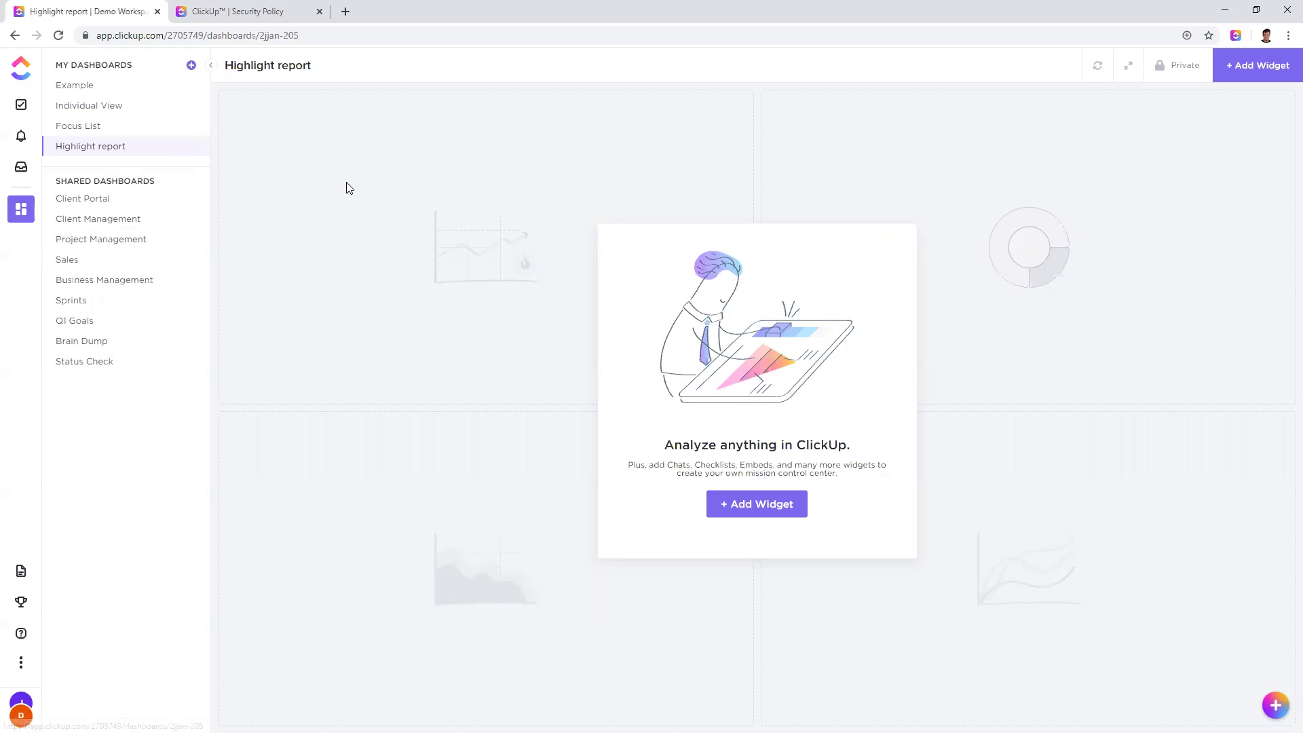
Step: Add a Portfolio widget covering the Practice lists Case Management, Patient Management, Inventory and Compliance, with Show closed enabled
{"action": "left_click", "coordinate": [1258, 66]}
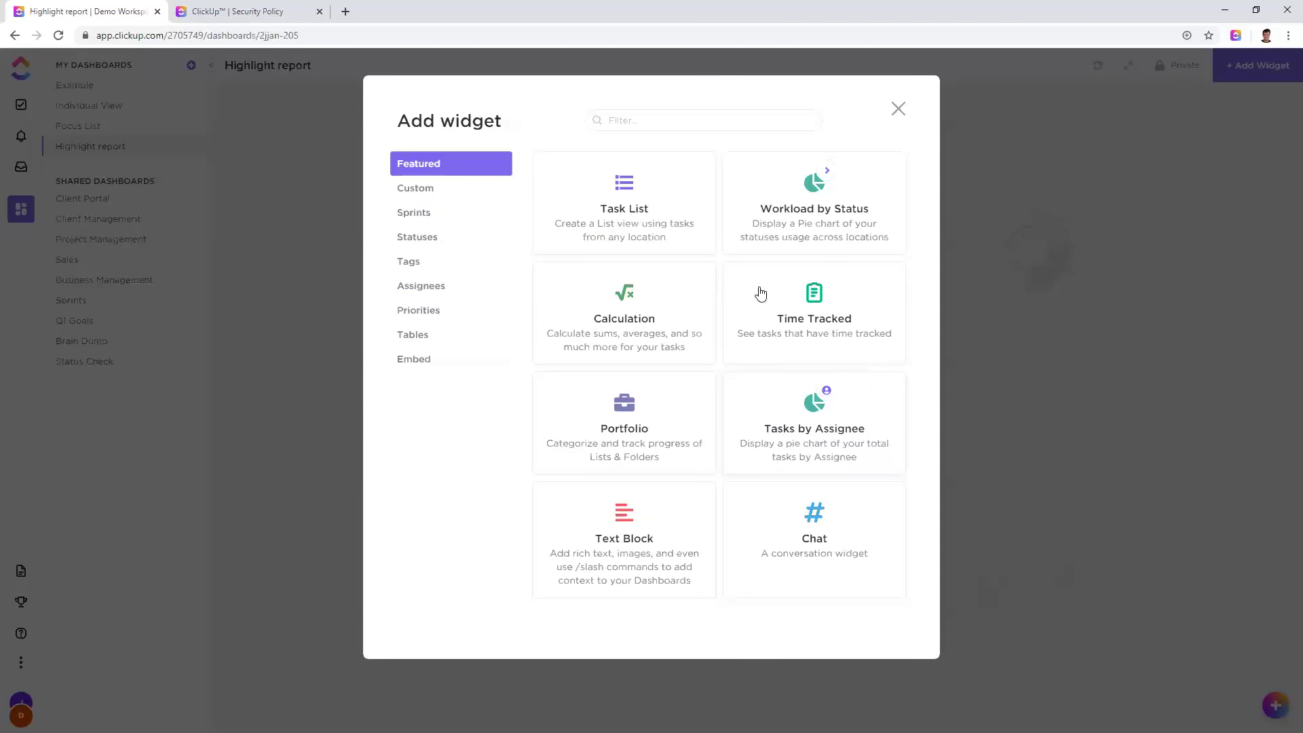
{"action": "left_click", "coordinate": [632, 415]}
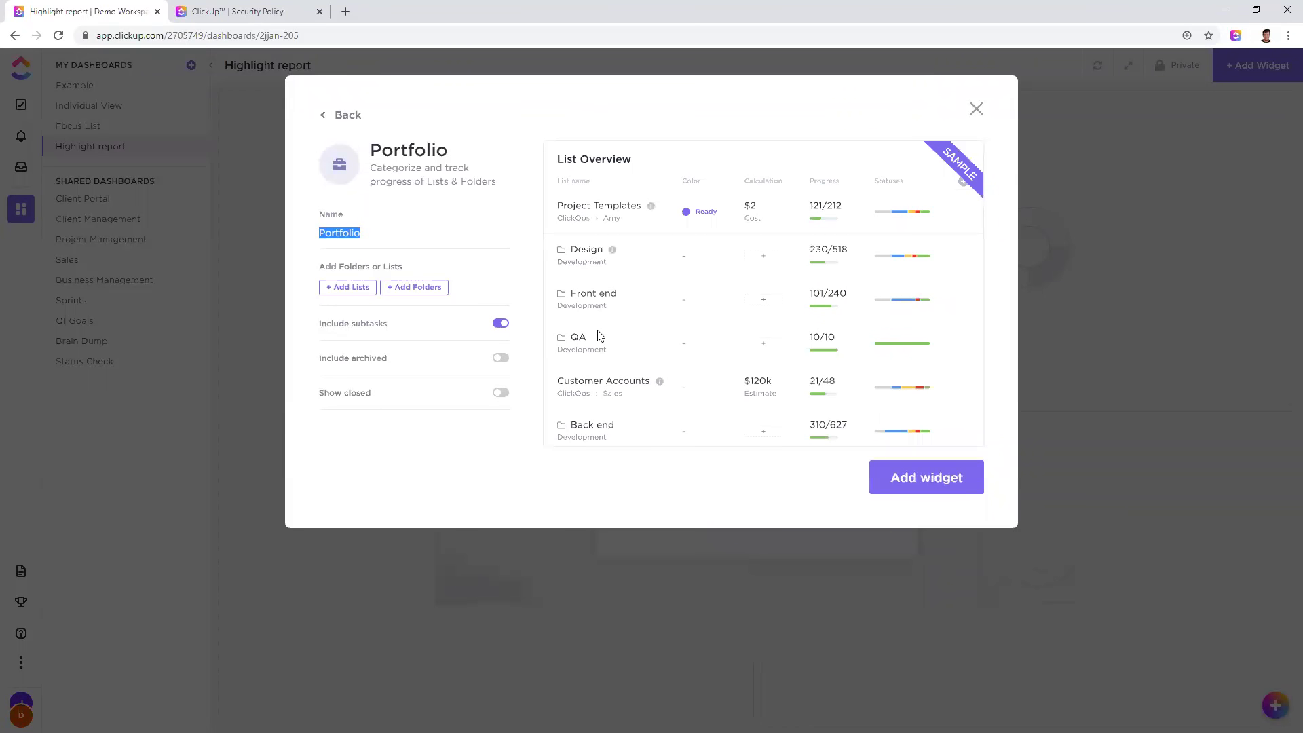
{"action": "left_click", "coordinate": [370, 292]}
{"action": "left_click", "coordinate": [406, 358]}
{"action": "left_click", "coordinate": [474, 414]}
{"action": "left_click", "coordinate": [475, 435]}
{"action": "left_click", "coordinate": [475, 453]}
{"action": "left_click", "coordinate": [475, 471]}
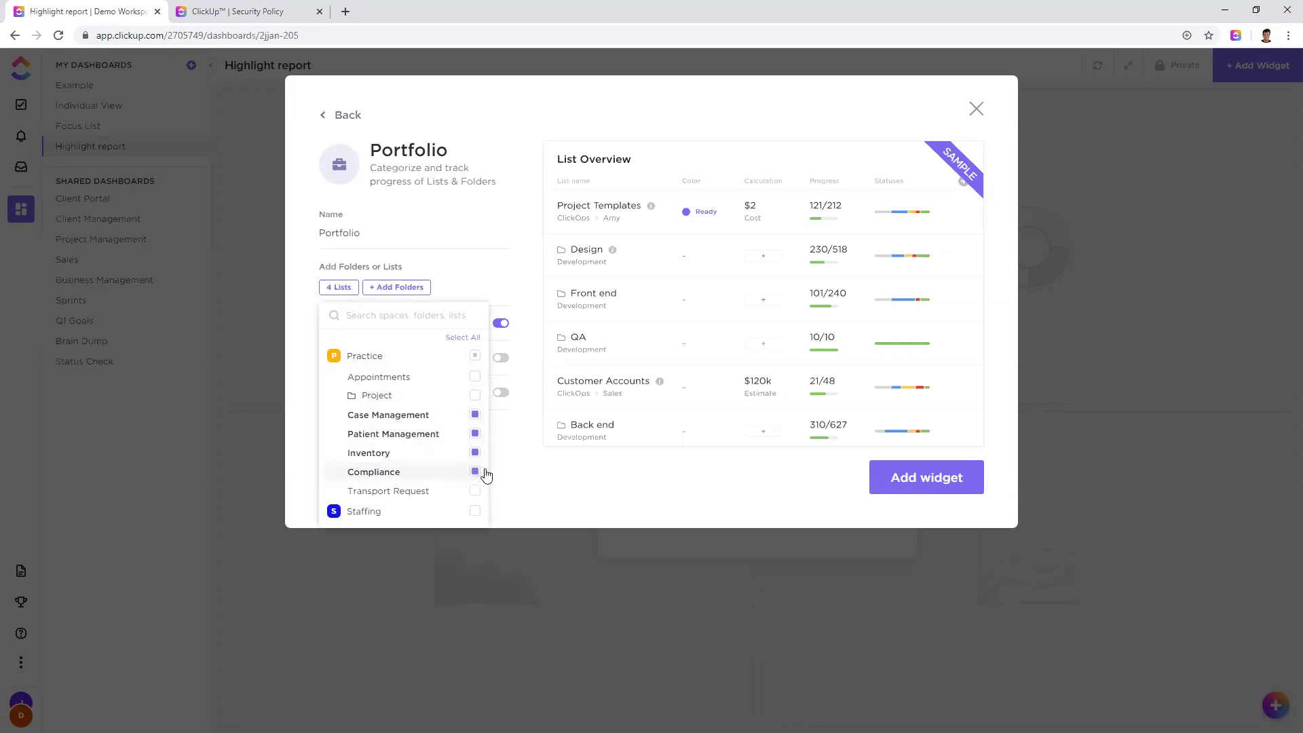
{"action": "left_click", "coordinate": [940, 487]}
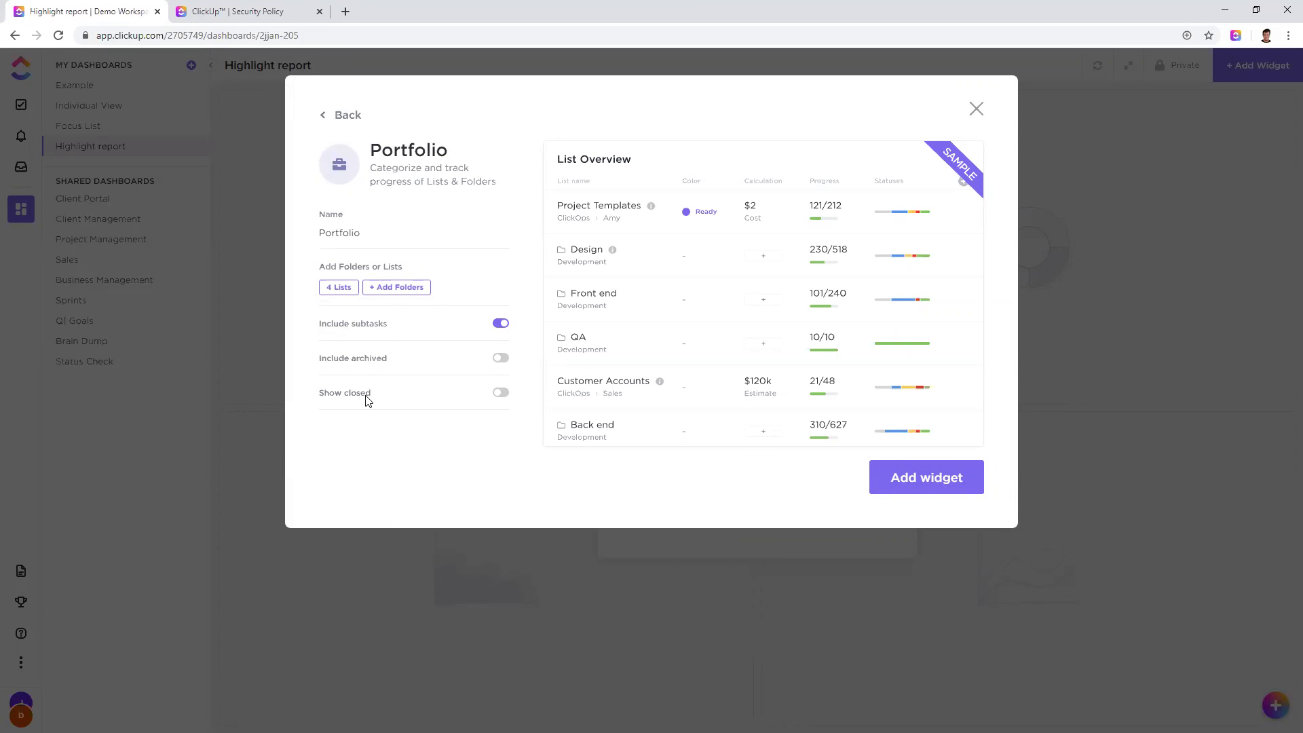
{"action": "left_click", "coordinate": [500, 393]}
{"action": "left_click", "coordinate": [924, 484]}
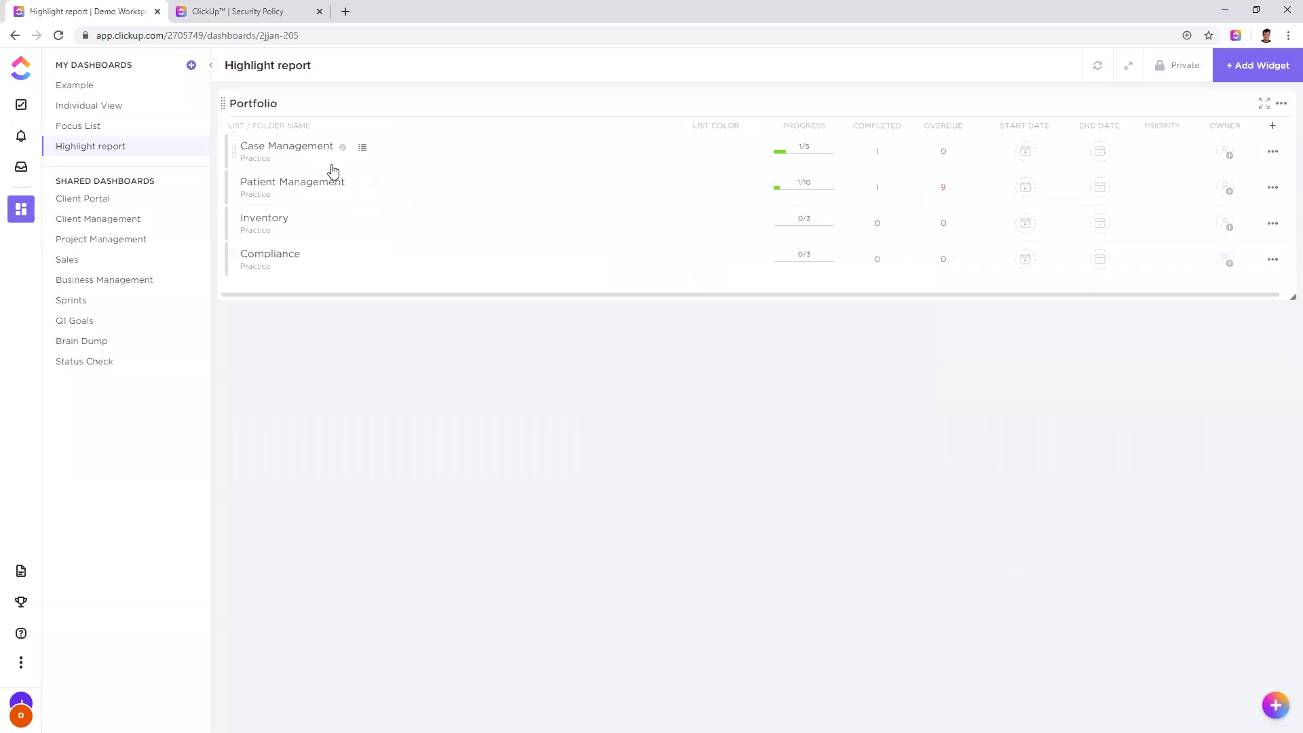
Step: Add the Statuses column to the Portfolio widget
{"action": "mouse_move", "coordinate": [716, 170]}
{"action": "left_click", "coordinate": [1273, 127]}
{"action": "left_click", "coordinate": [1224, 222]}
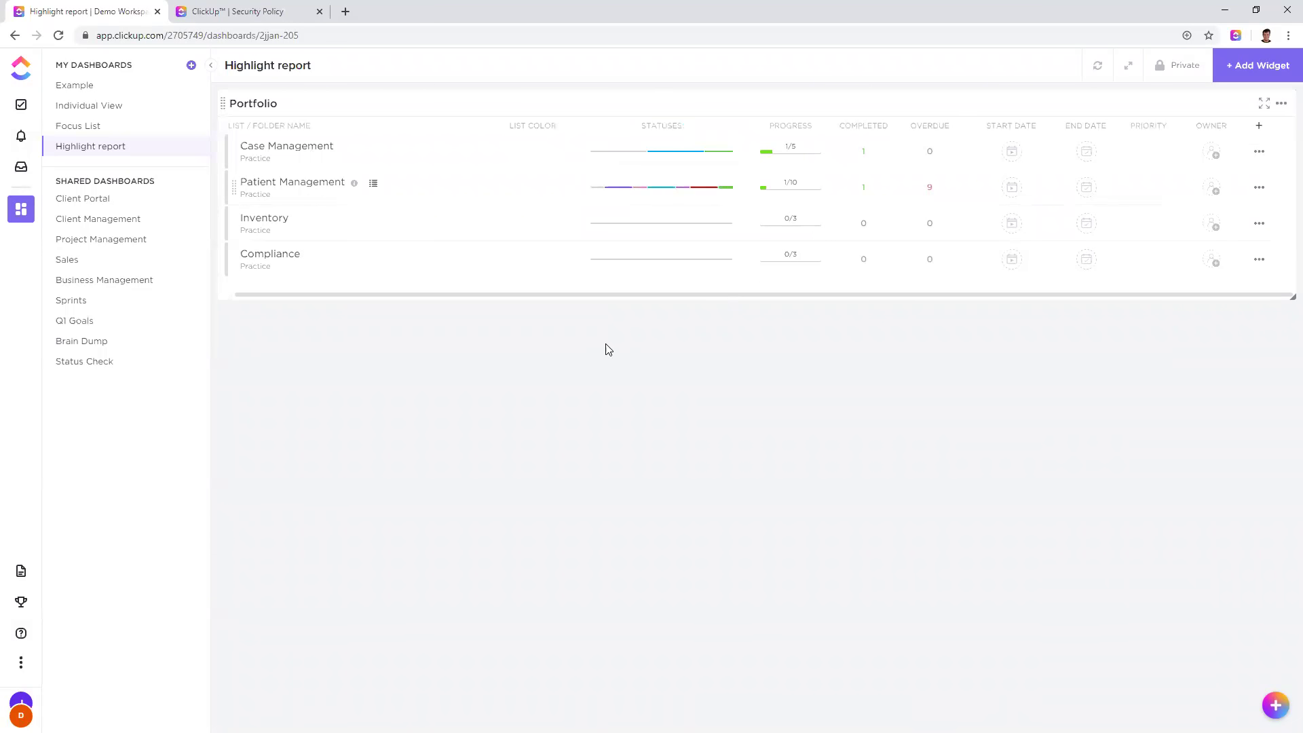
Step: Set the list color of Case Management to green and Patient Management to blue in the Portfolio widget
{"action": "left_click", "coordinate": [551, 155]}
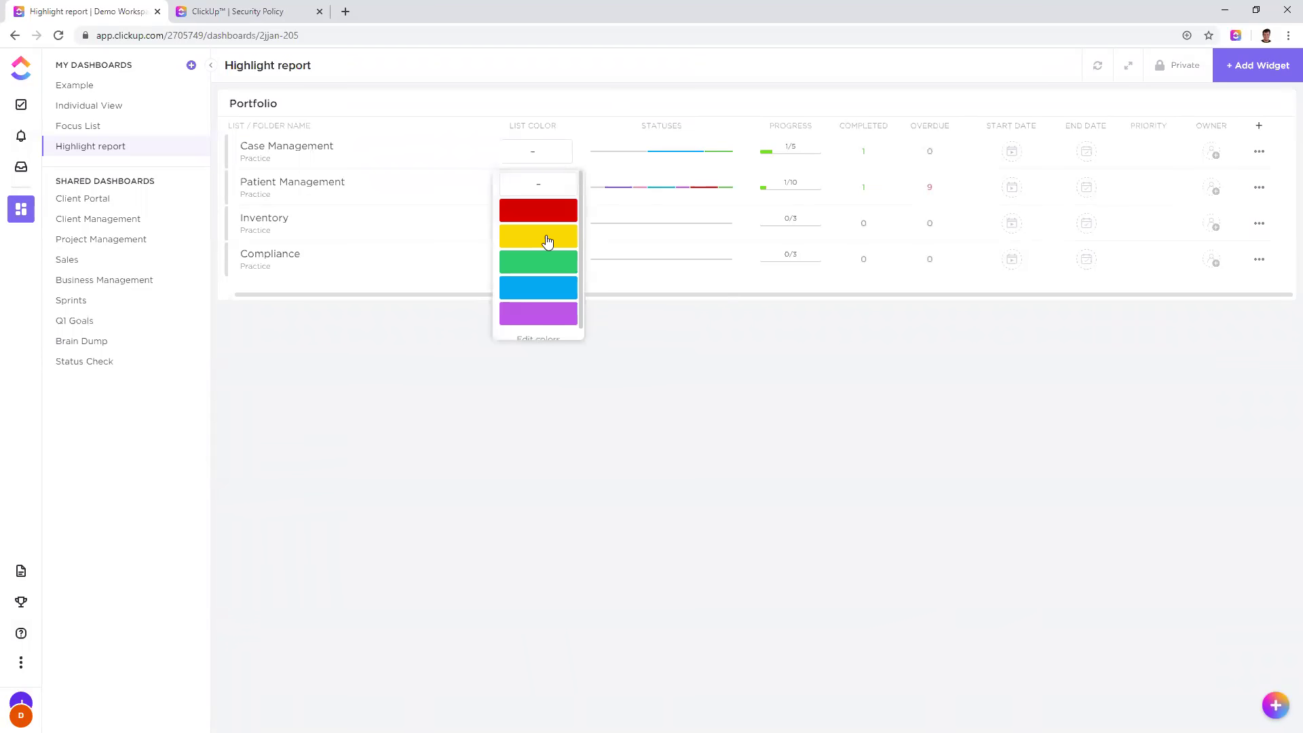
{"action": "left_click", "coordinate": [539, 262]}
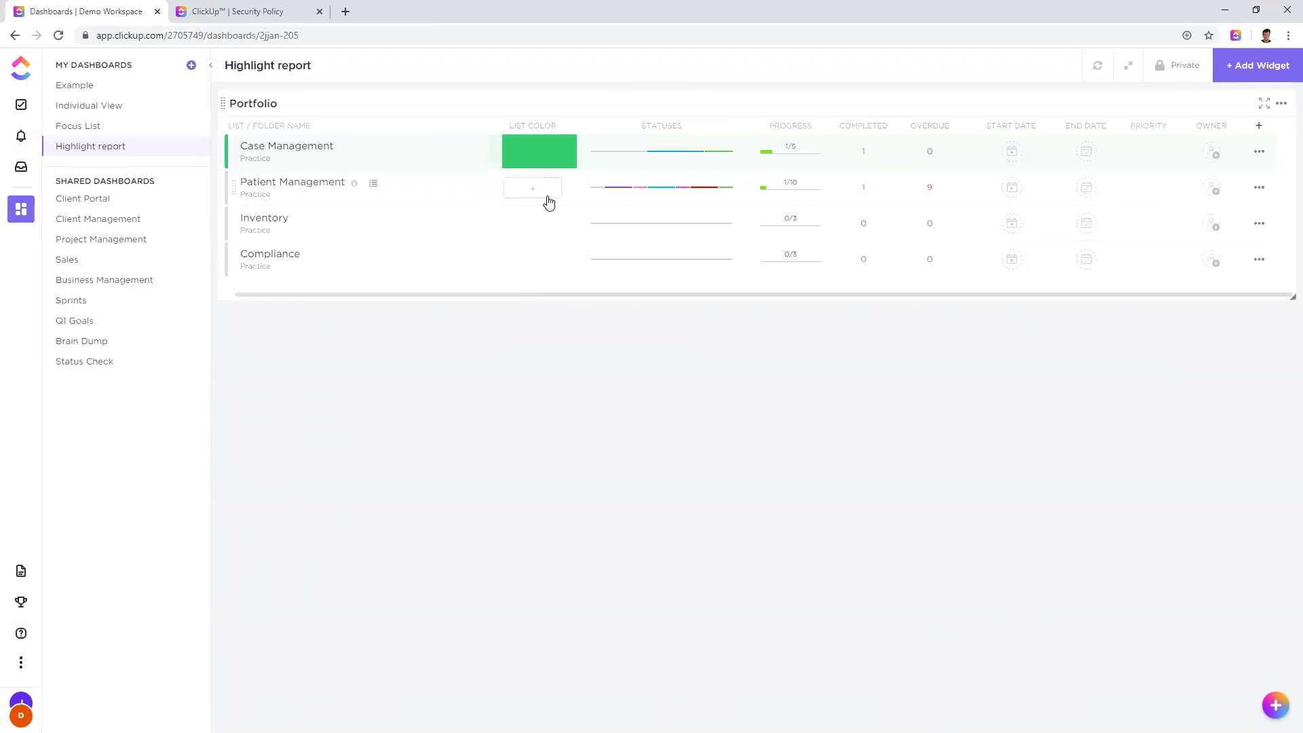
{"action": "left_click", "coordinate": [549, 201]}
{"action": "left_click", "coordinate": [552, 331]}
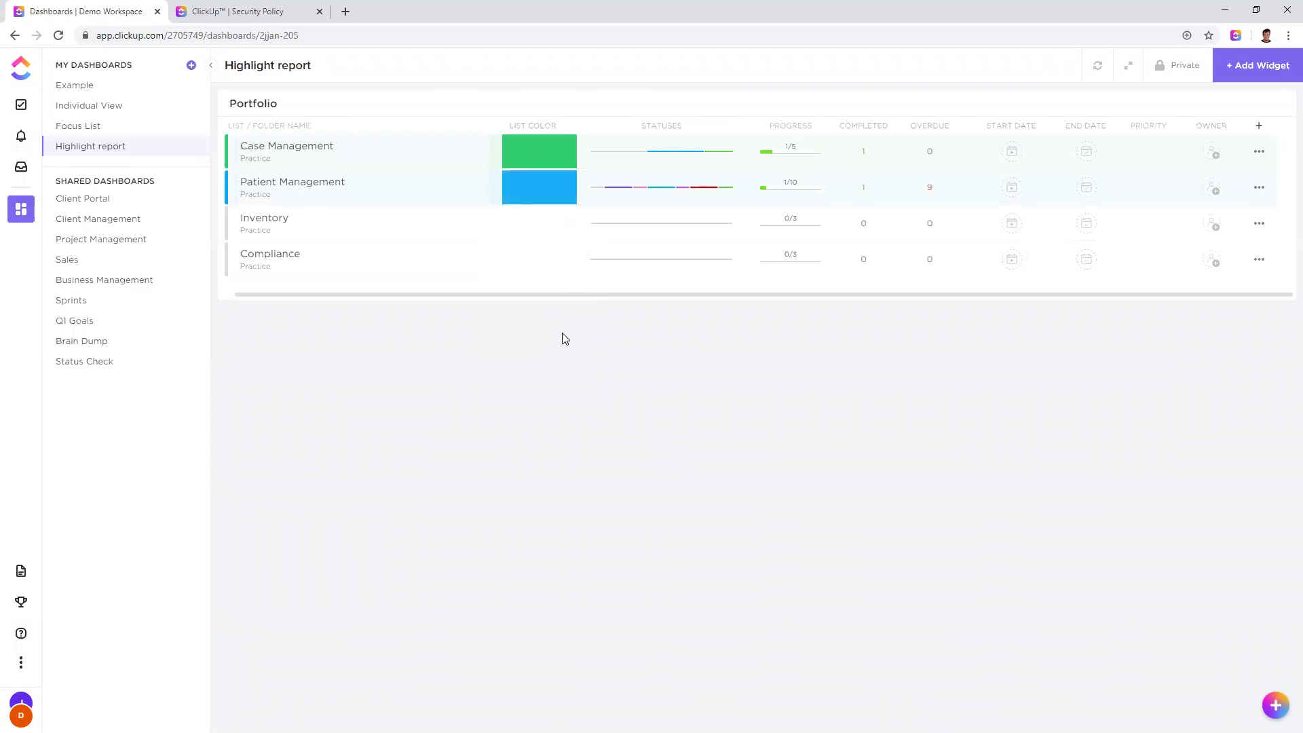
Step: Set Inventory's list color to purple in the Portfolio widget, and label the green list color COMPLETE and the blue one IN PROGRESS
{"action": "left_click", "coordinate": [560, 230]}
{"action": "left_click", "coordinate": [541, 384]}
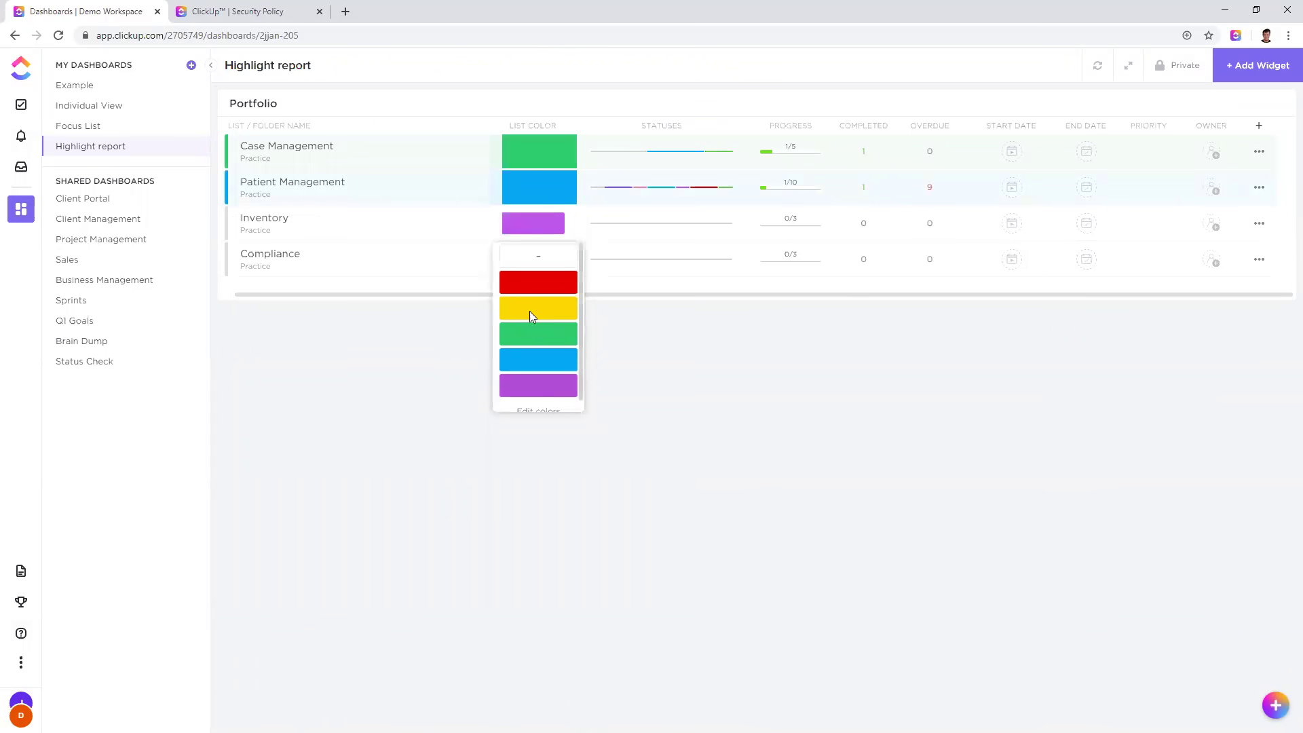
{"action": "left_click", "coordinate": [547, 231]}
{"action": "scroll", "coordinate": [533, 373], "scroll_direction": "down", "scroll_amount": 1}
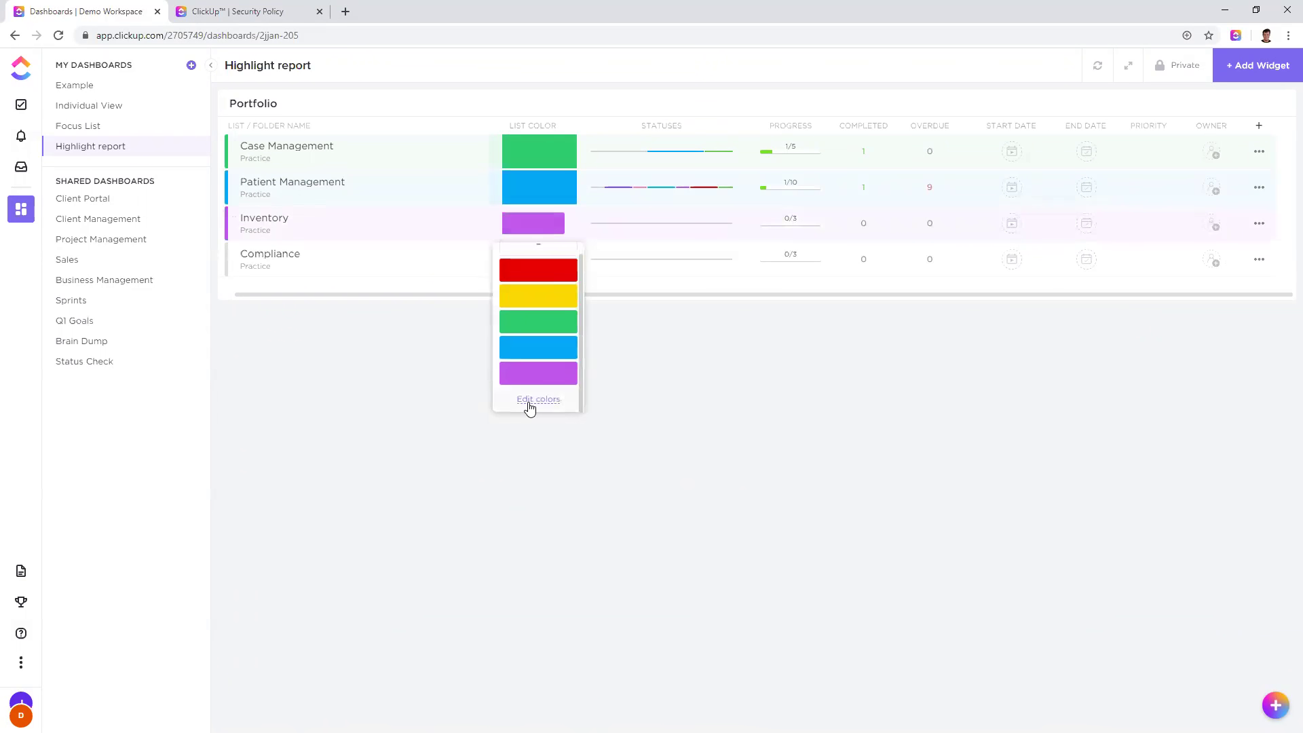
{"action": "left_click", "coordinate": [536, 400]}
{"action": "type", "text": "IN PROGRE"}
{"action": "type", "text": "SS"}
{"action": "type", "text": "COMPLETE"}
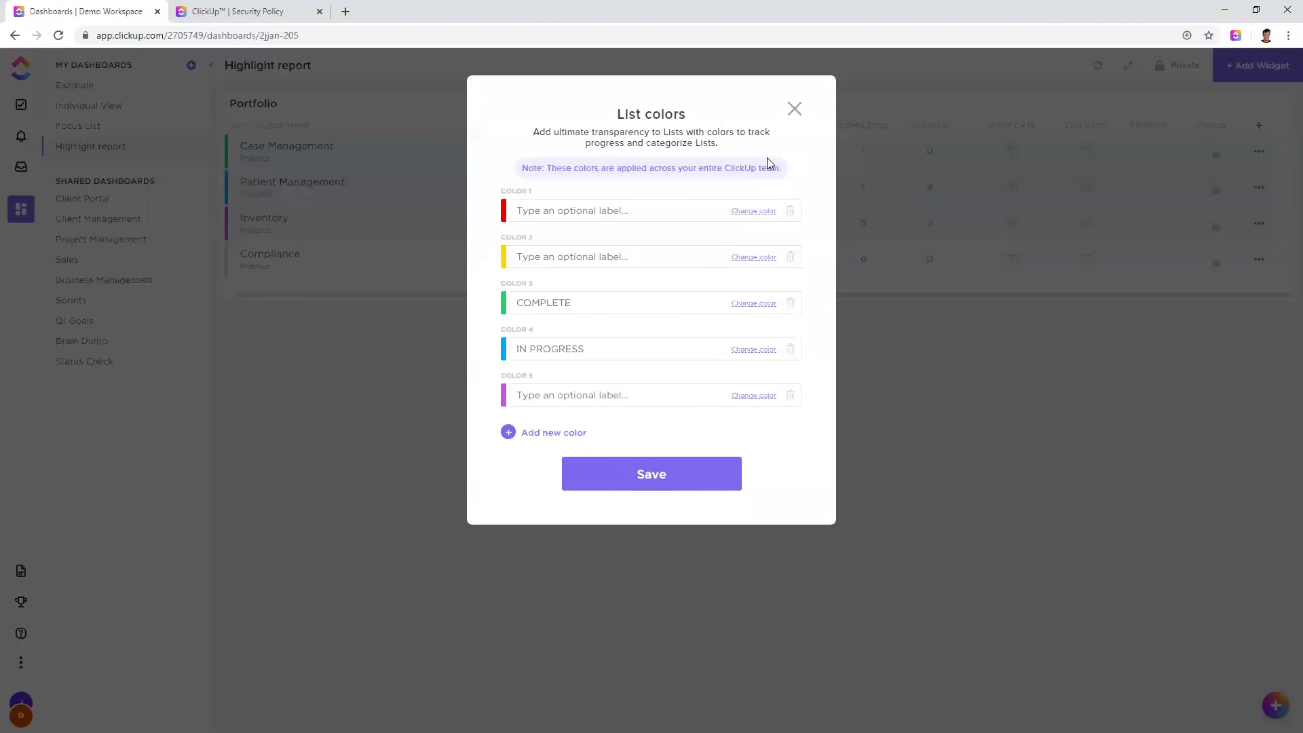
{"action": "left_click", "coordinate": [672, 473]}
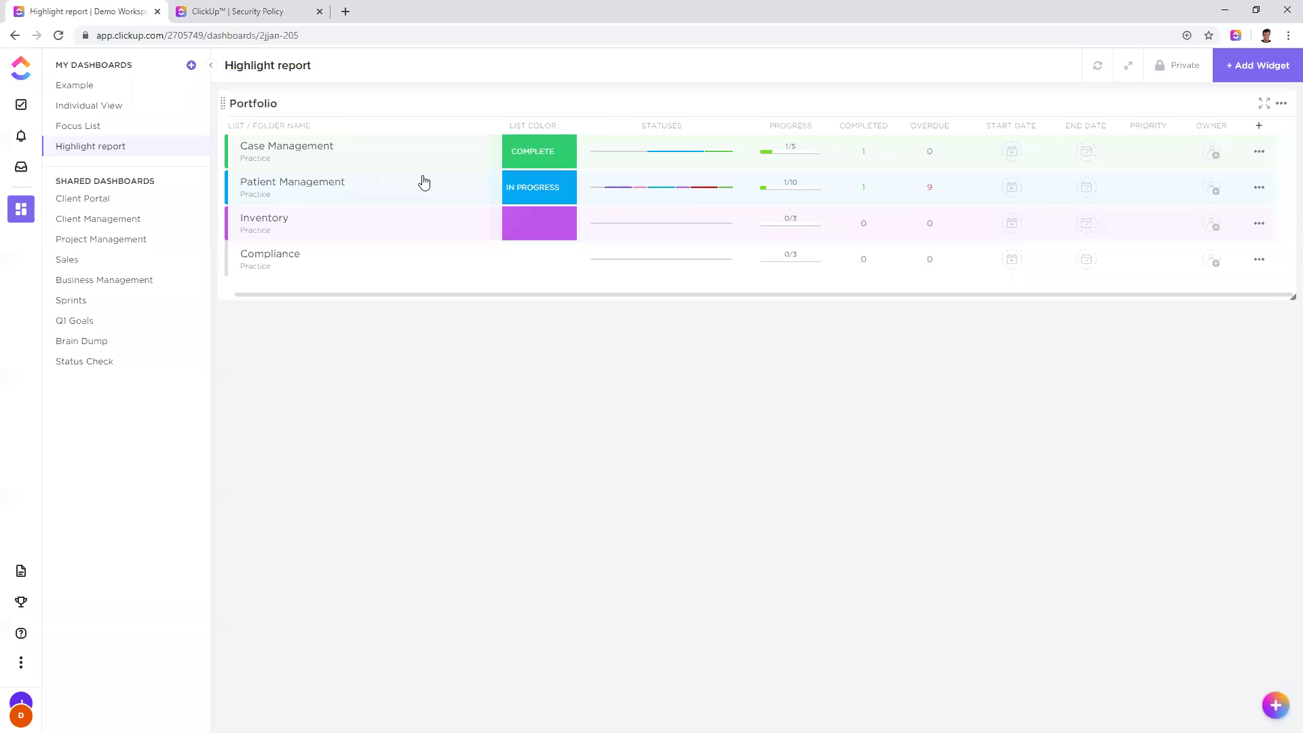
Step: Review the columns available for the Portfolio widget and the custom widget types that can be added to the dashboard
{"action": "left_click", "coordinate": [1258, 126]}
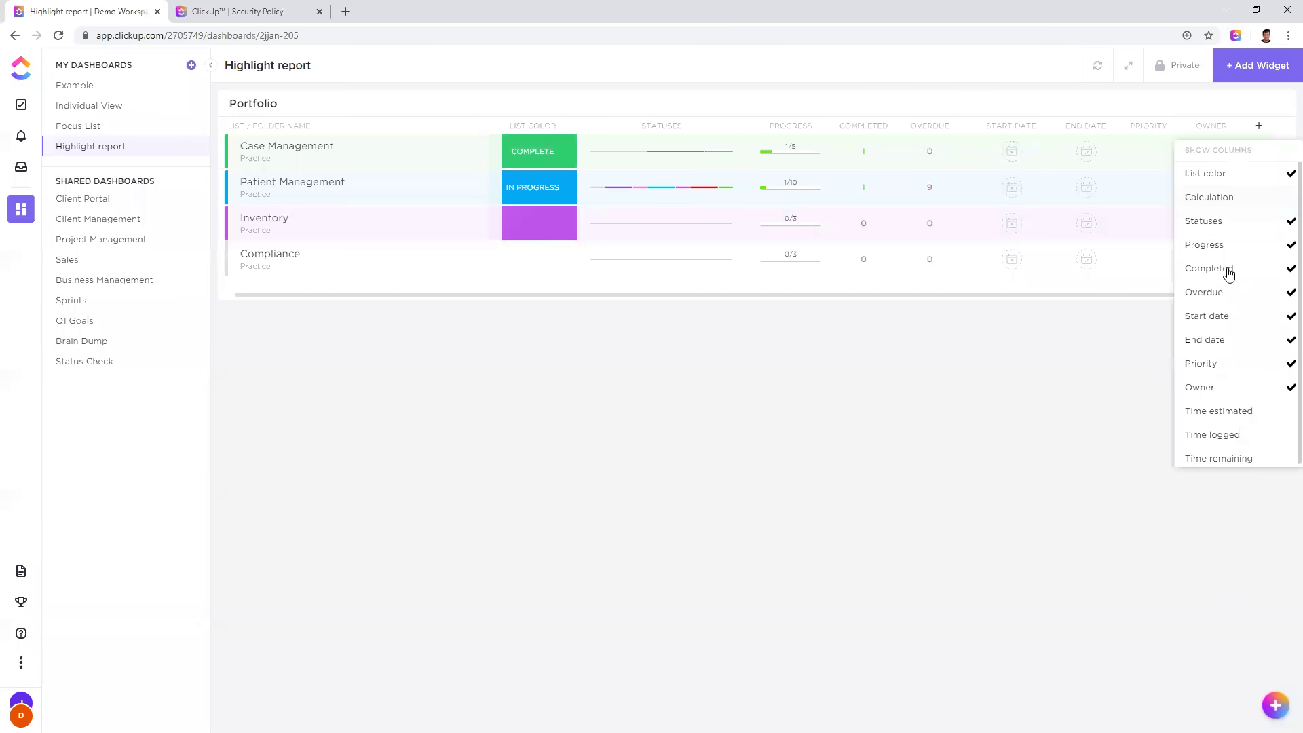
{"action": "left_click", "coordinate": [853, 457]}
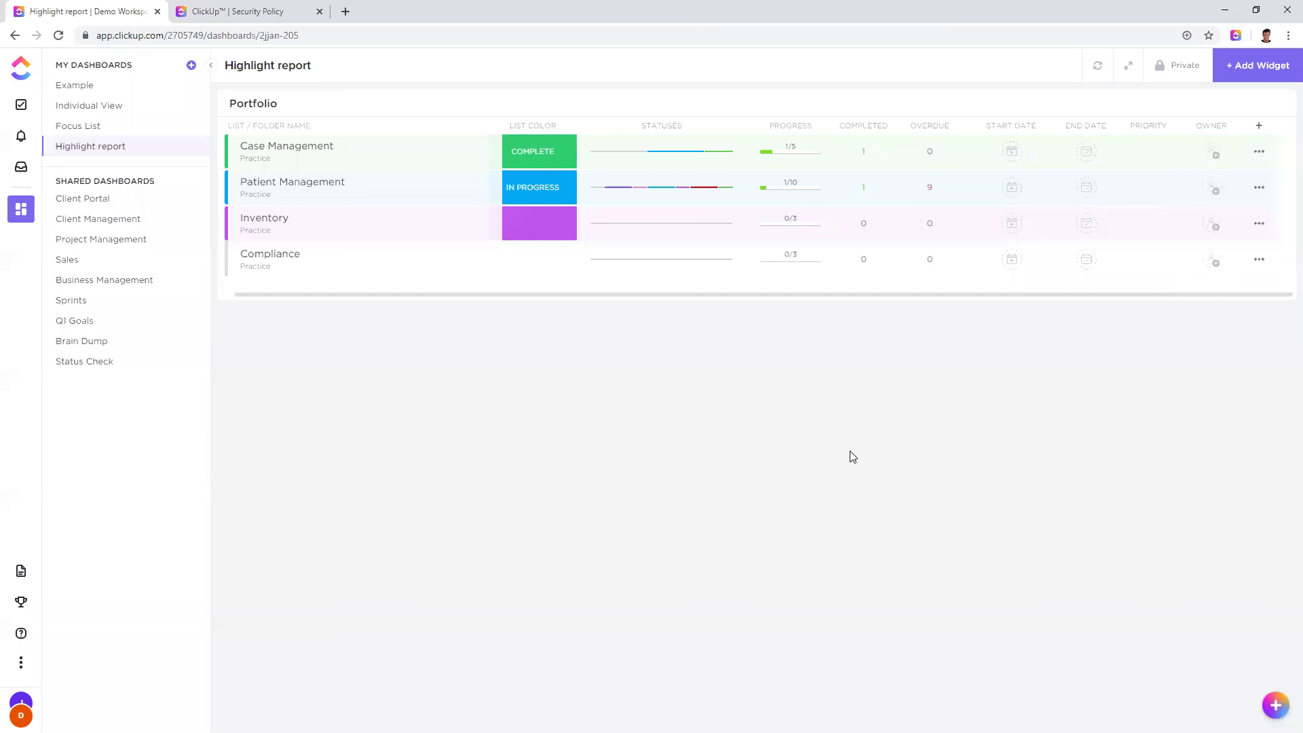
{"action": "left_click", "coordinate": [1263, 67]}
{"action": "left_click", "coordinate": [432, 190]}
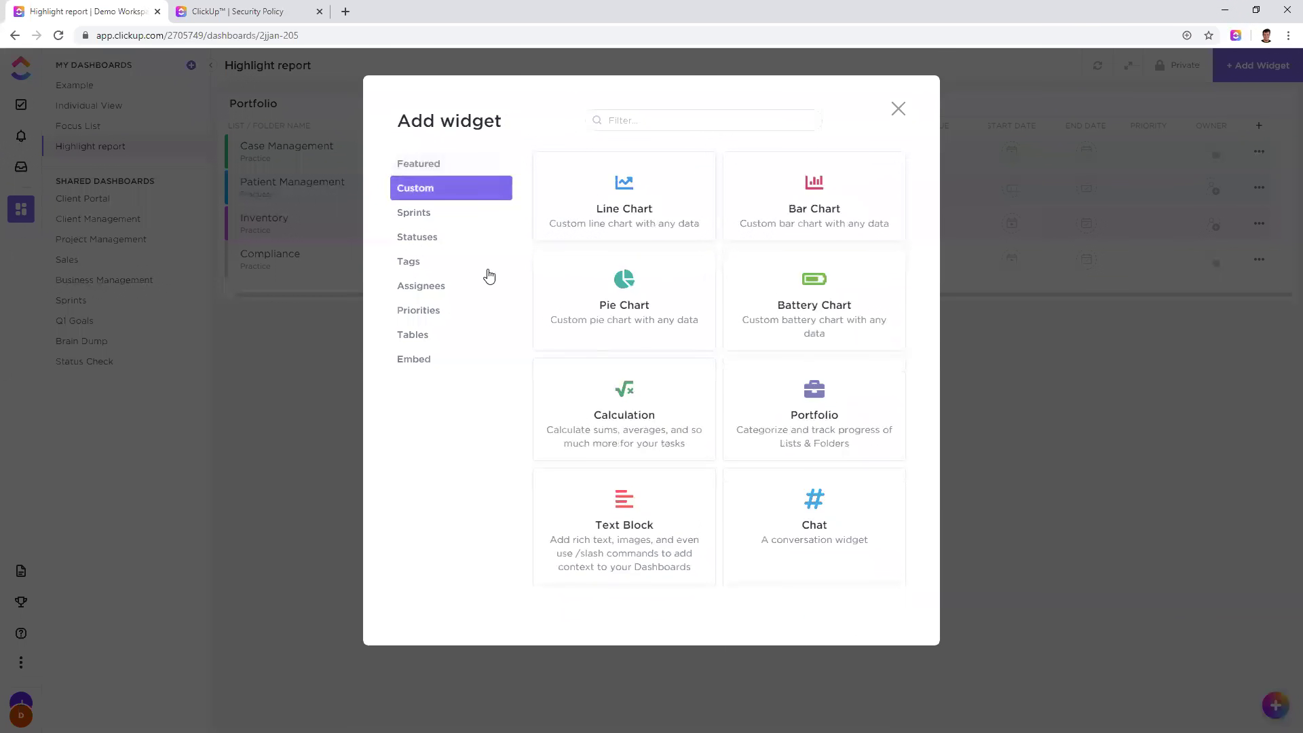
{"action": "left_click", "coordinate": [897, 106]}
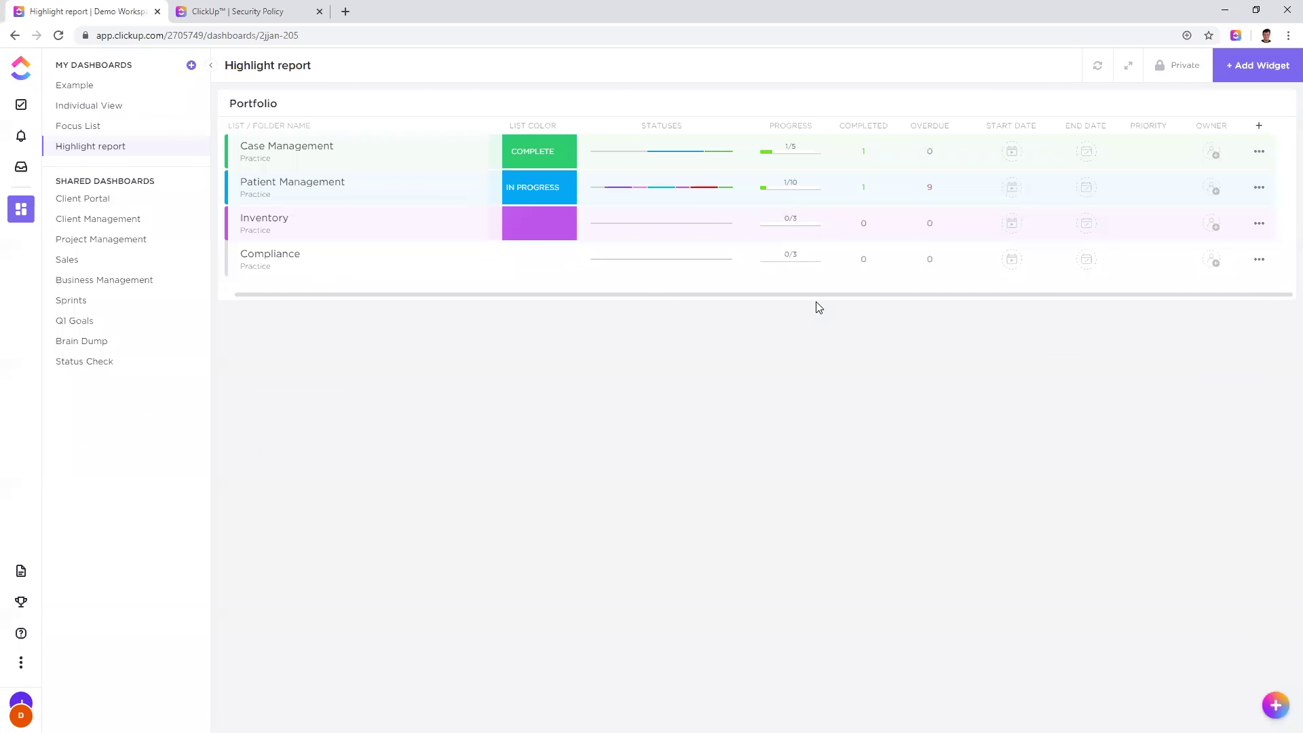
Step: Enlarge the Portfolio widget downward to fill the visible height of the dashboard
{"action": "left_click_drag", "start_coordinate": [817, 299], "coordinate": [752, 691]}
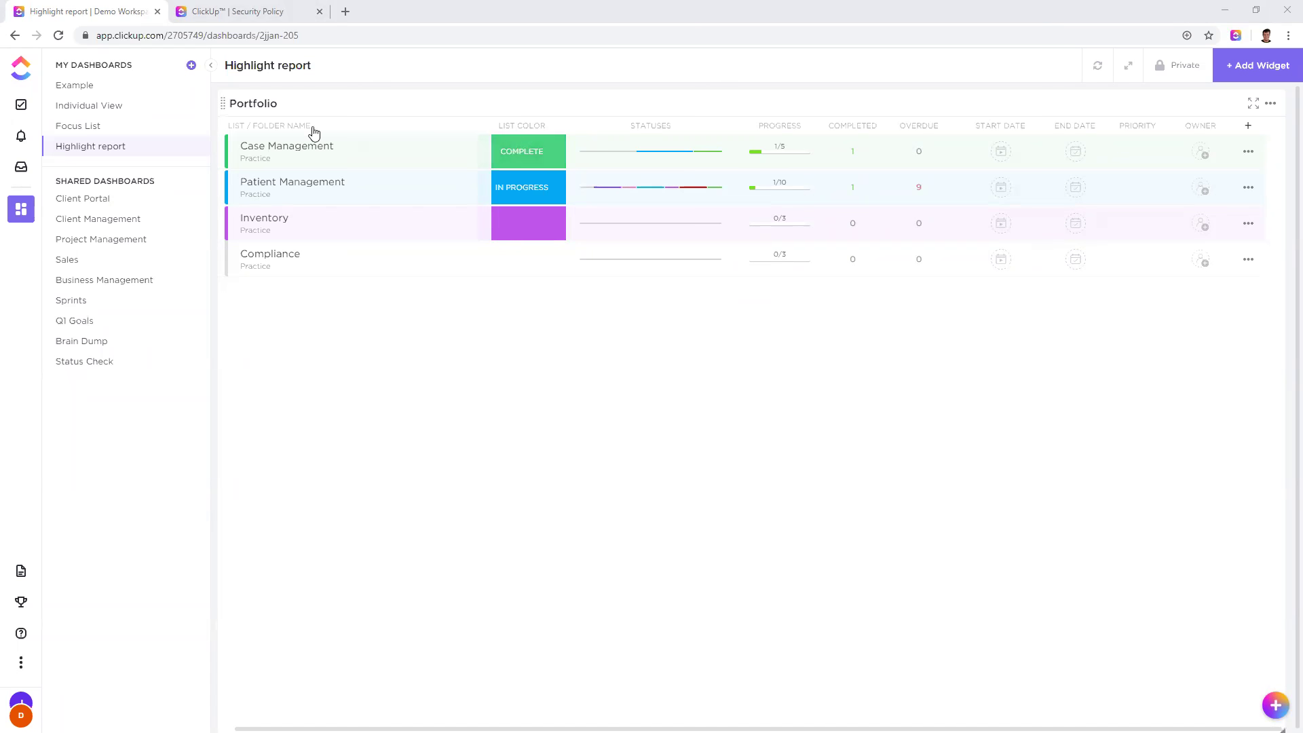
Step: Return to the Project folder's empty List and look at its new task row and the available columns and custom fields
{"action": "left_click", "coordinate": [21, 105]}
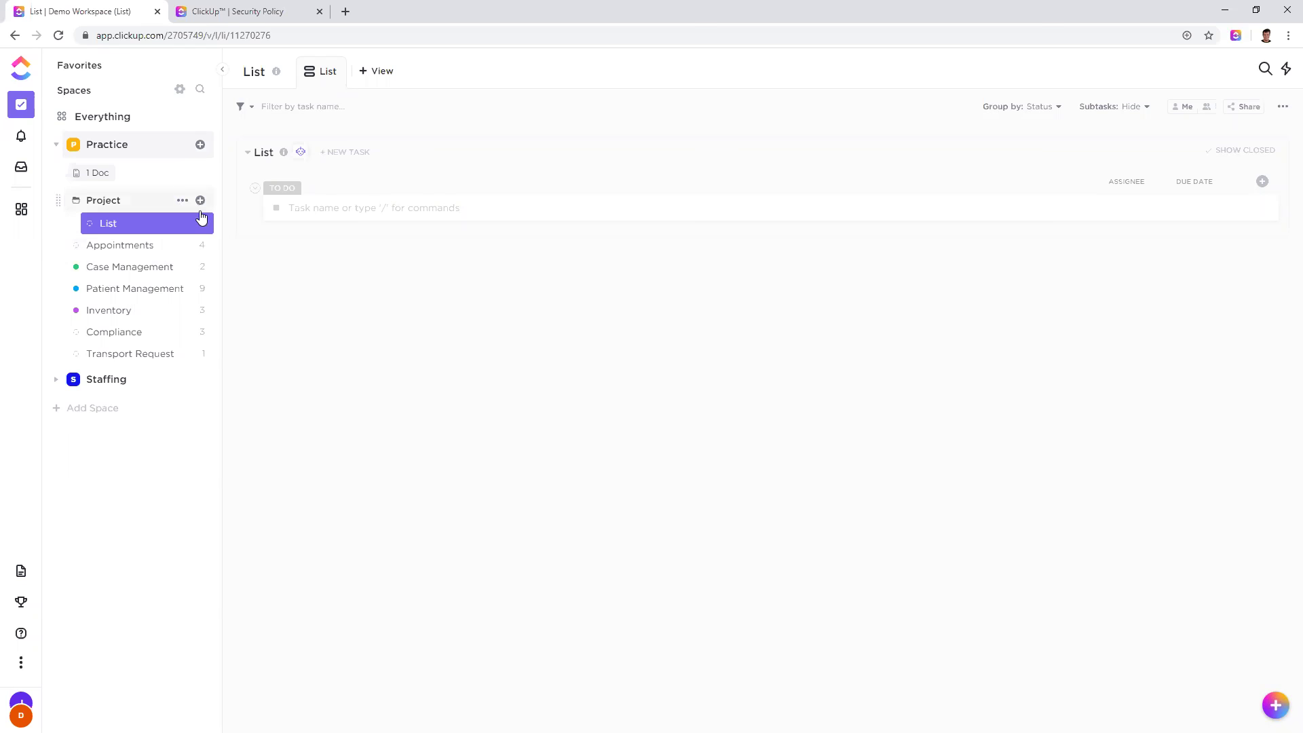
{"action": "left_click", "coordinate": [341, 207]}
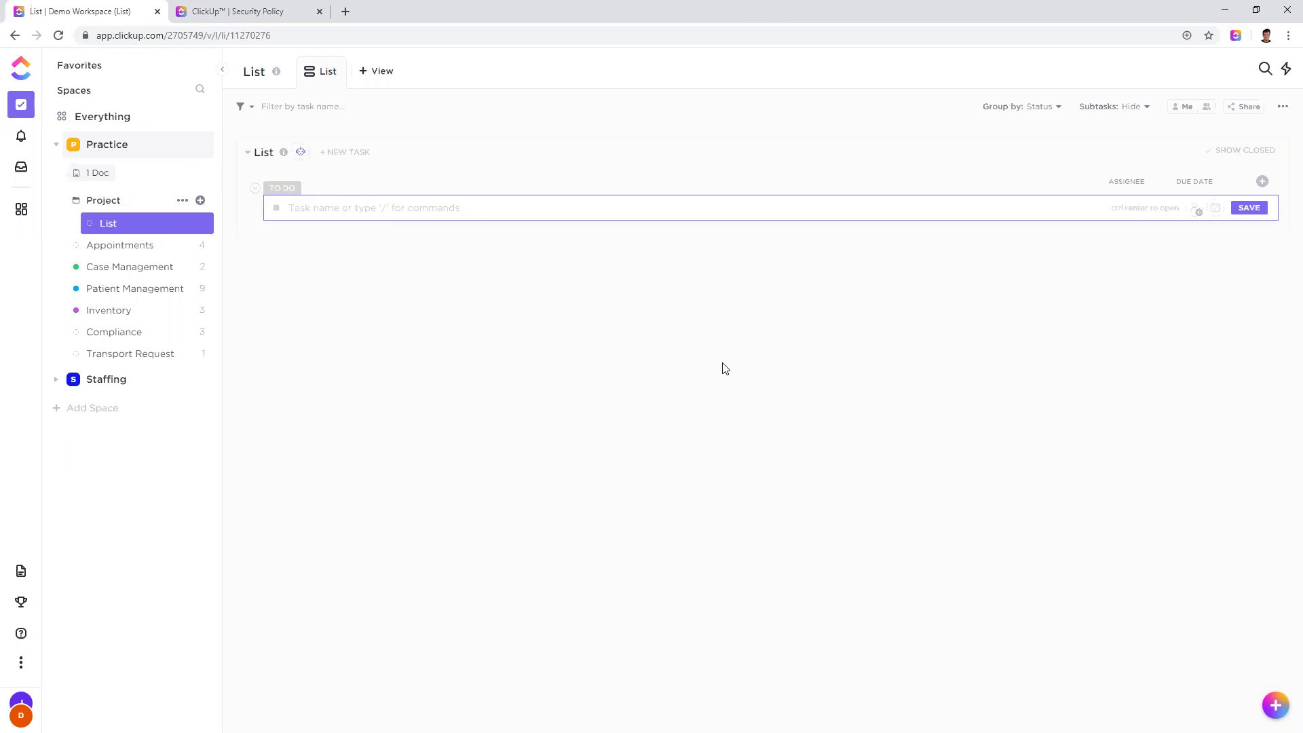
{"action": "left_click", "coordinate": [593, 396]}
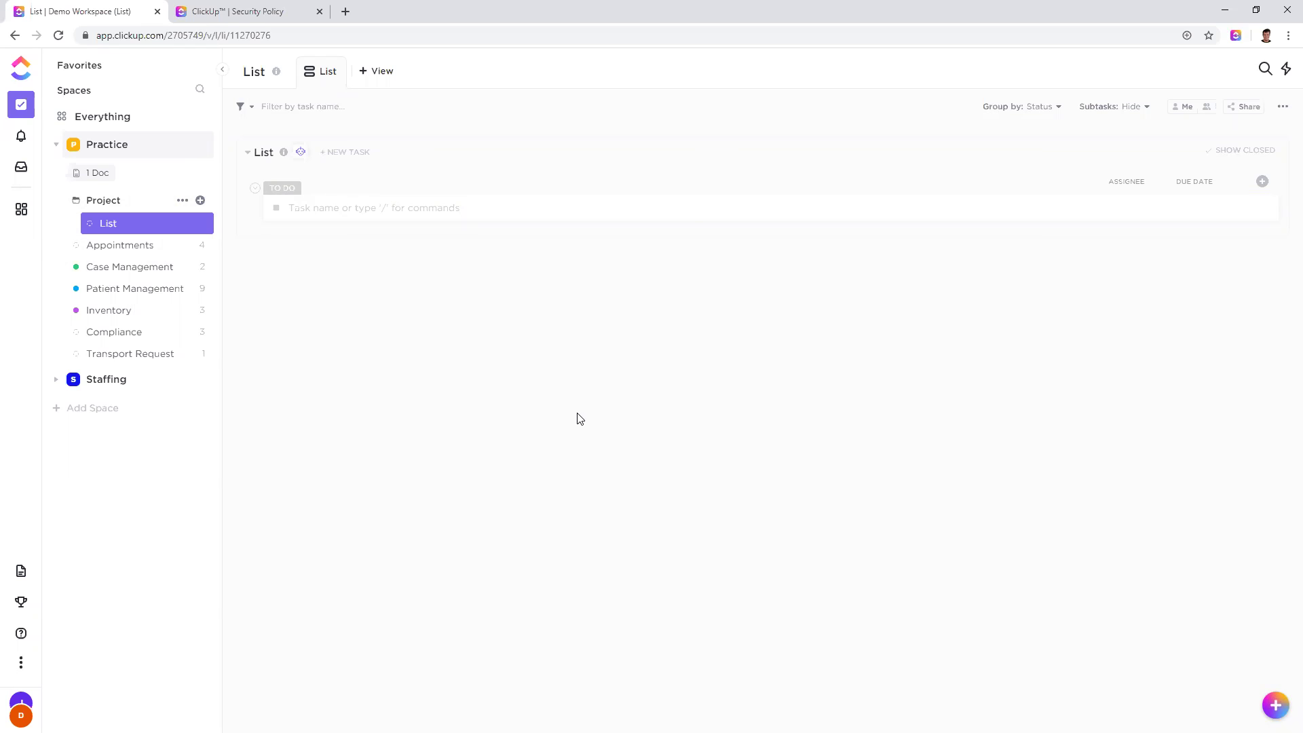
{"action": "left_click", "coordinate": [389, 205]}
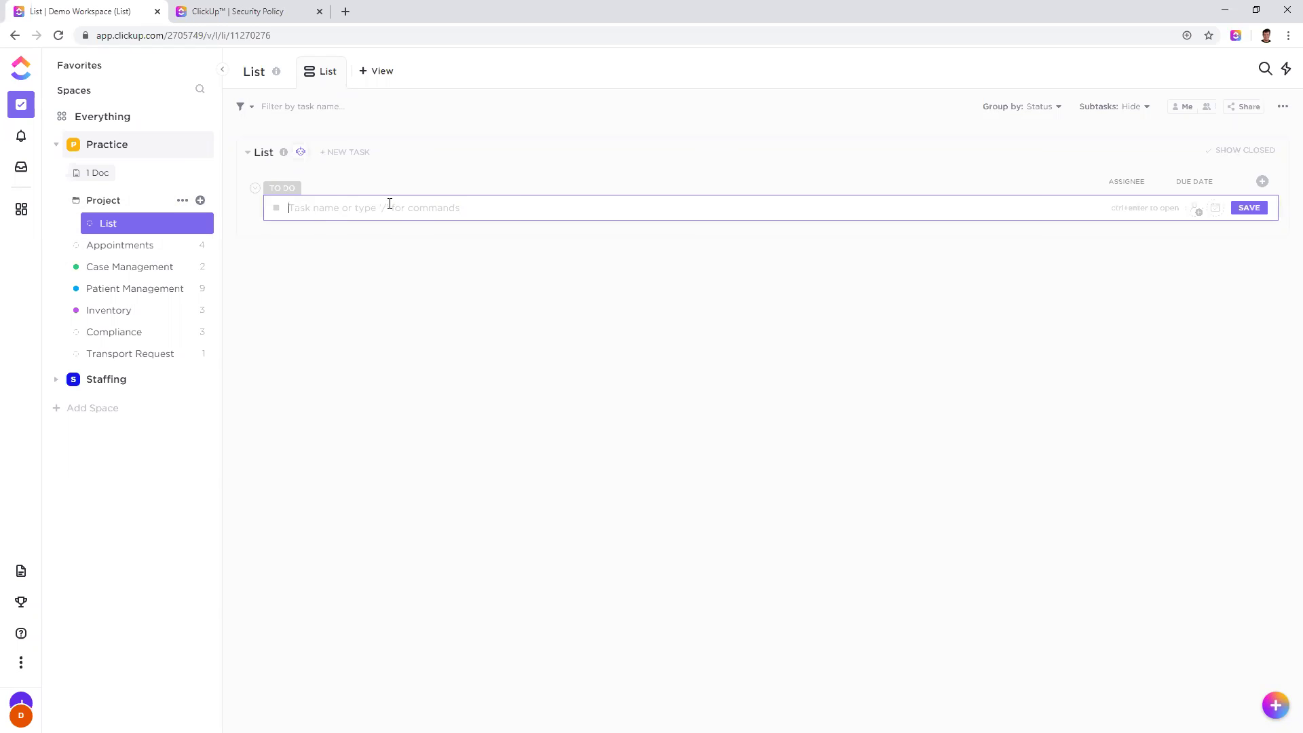
{"action": "left_click", "coordinate": [1262, 181]}
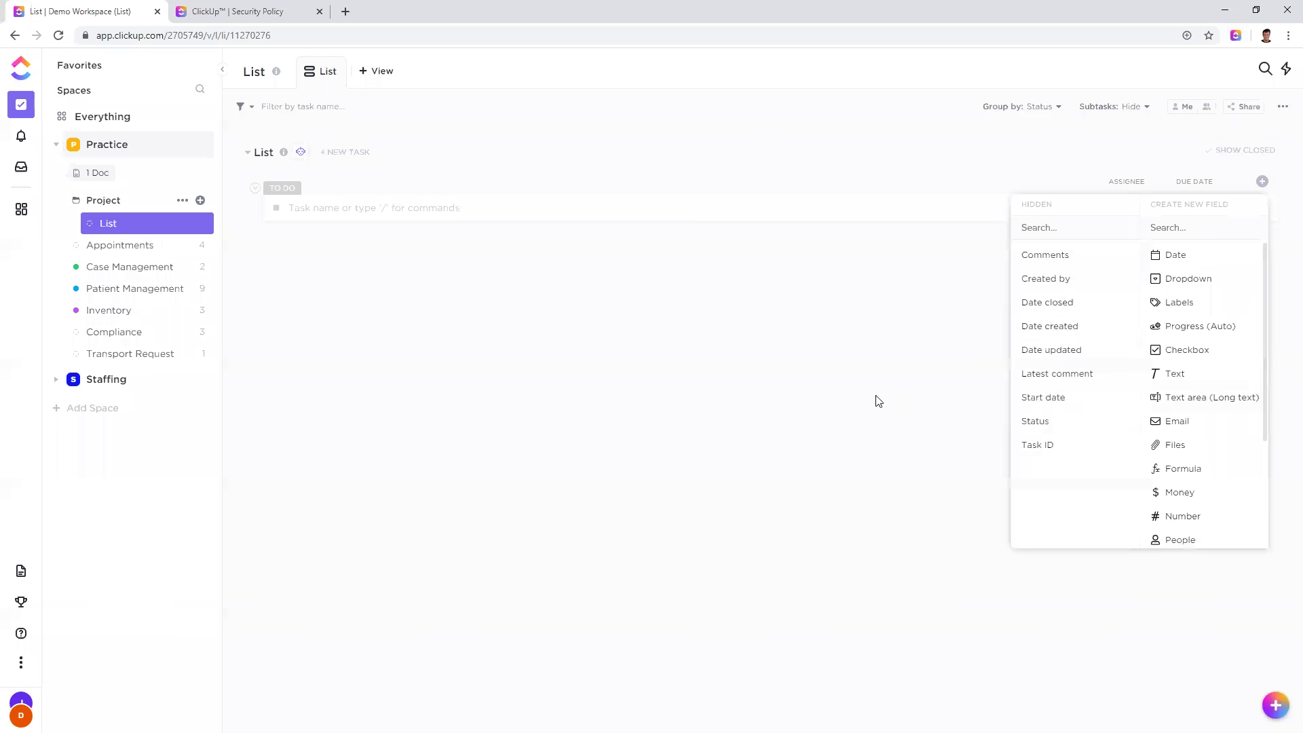
{"action": "left_click", "coordinate": [829, 409]}
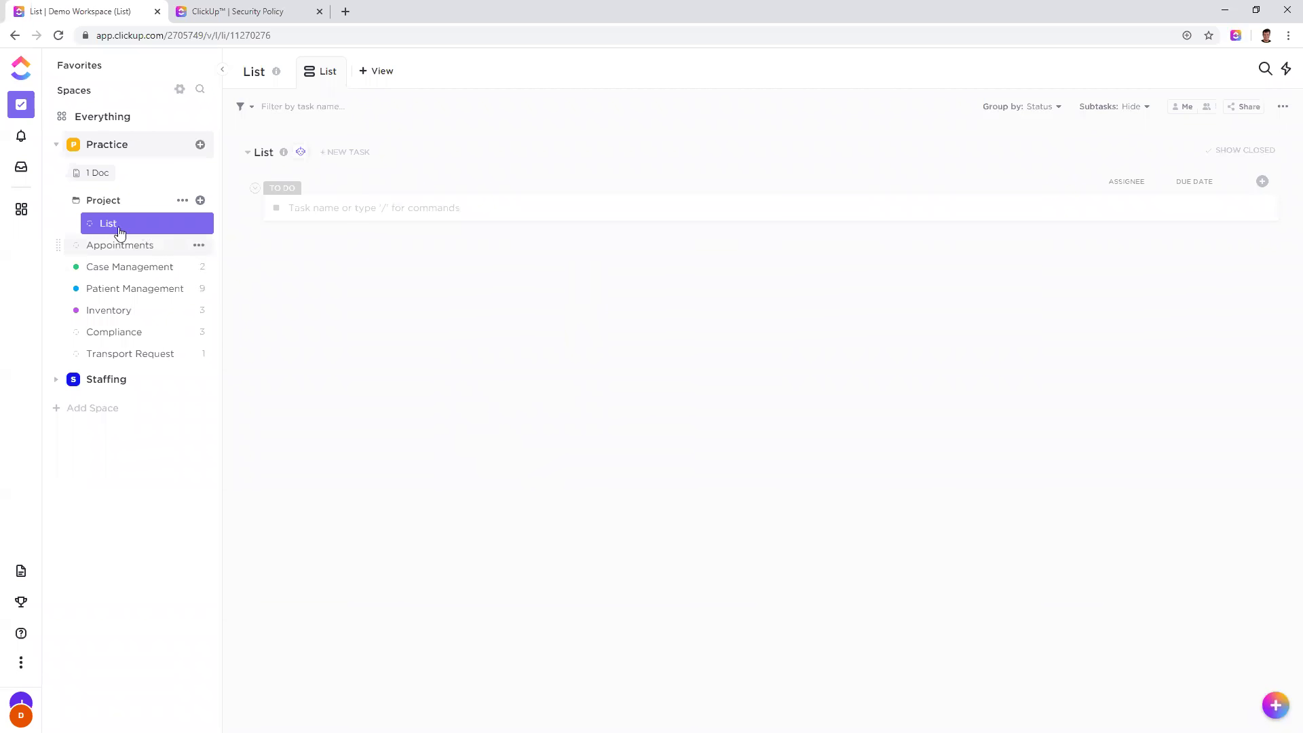
Step: Open the Appointments list in the Practice space and view its hidden columns and custom field types
{"action": "left_click", "coordinate": [97, 252]}
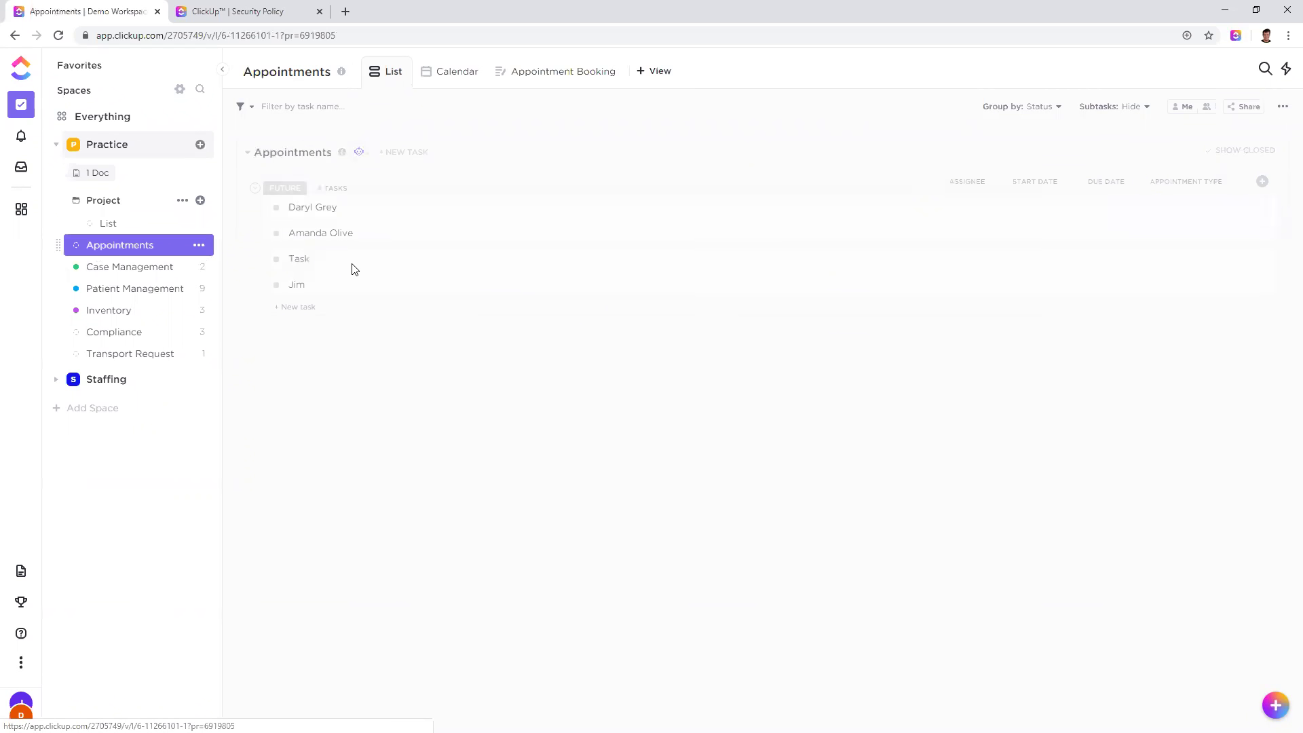
{"action": "left_click", "coordinate": [1262, 182]}
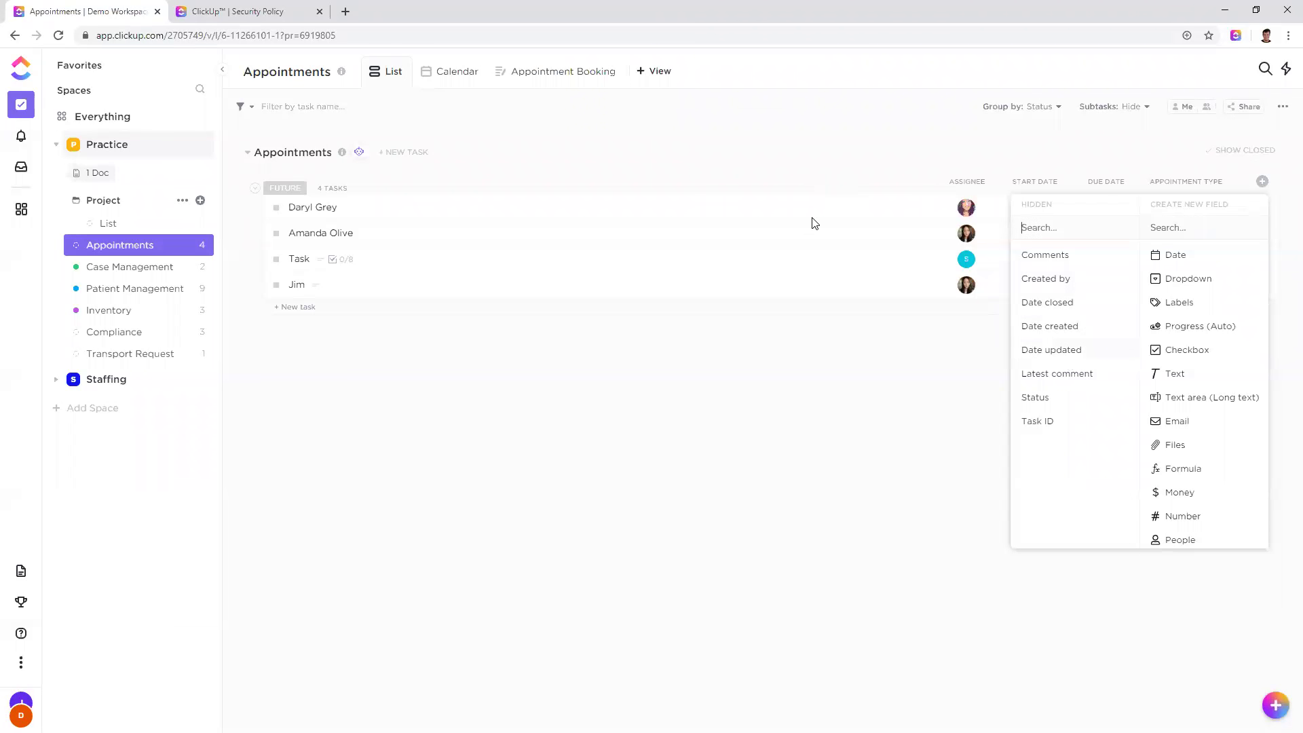
{"action": "left_click", "coordinate": [937, 405]}
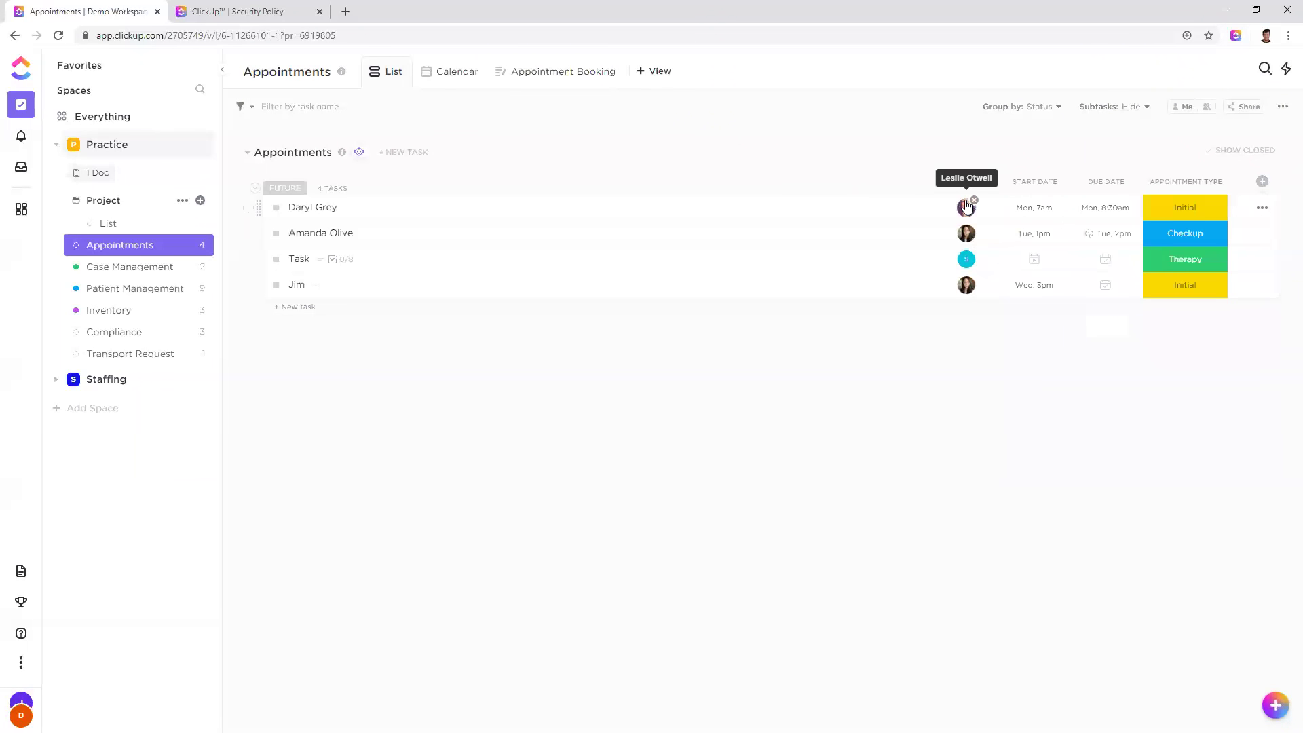
Step: Examine the activity history of the first appointment and the appointment named Task to see who made each assignment
{"action": "left_click", "coordinate": [881, 215]}
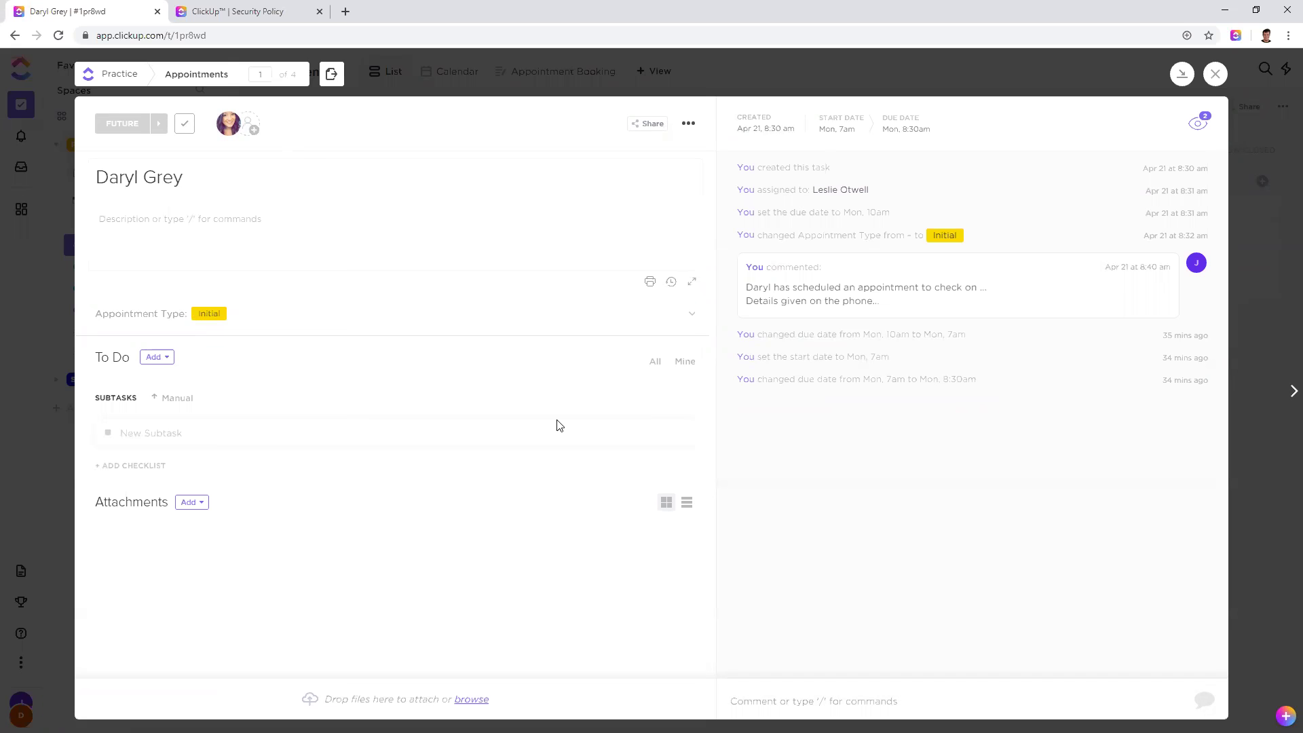
{"action": "left_click", "coordinate": [1214, 73]}
{"action": "left_click", "coordinate": [500, 258]}
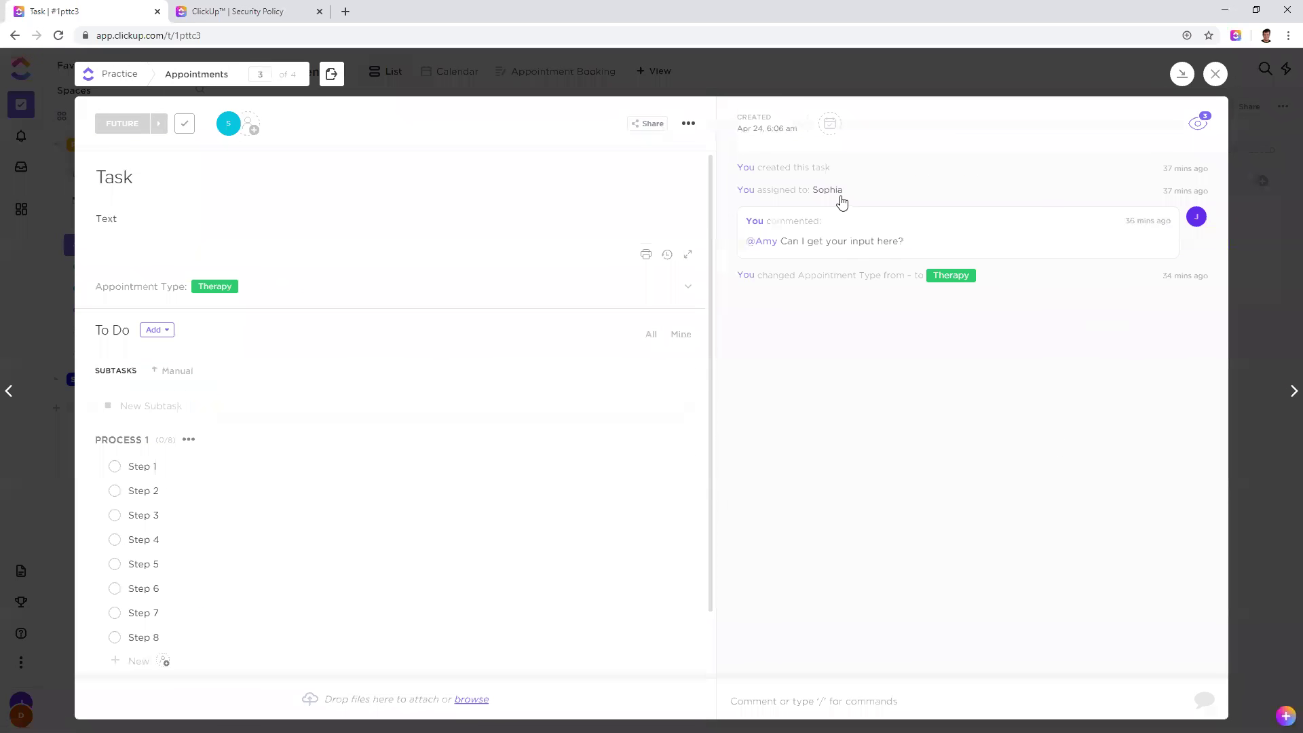
{"action": "left_click_drag", "start_coordinate": [761, 196], "coordinate": [843, 190]}
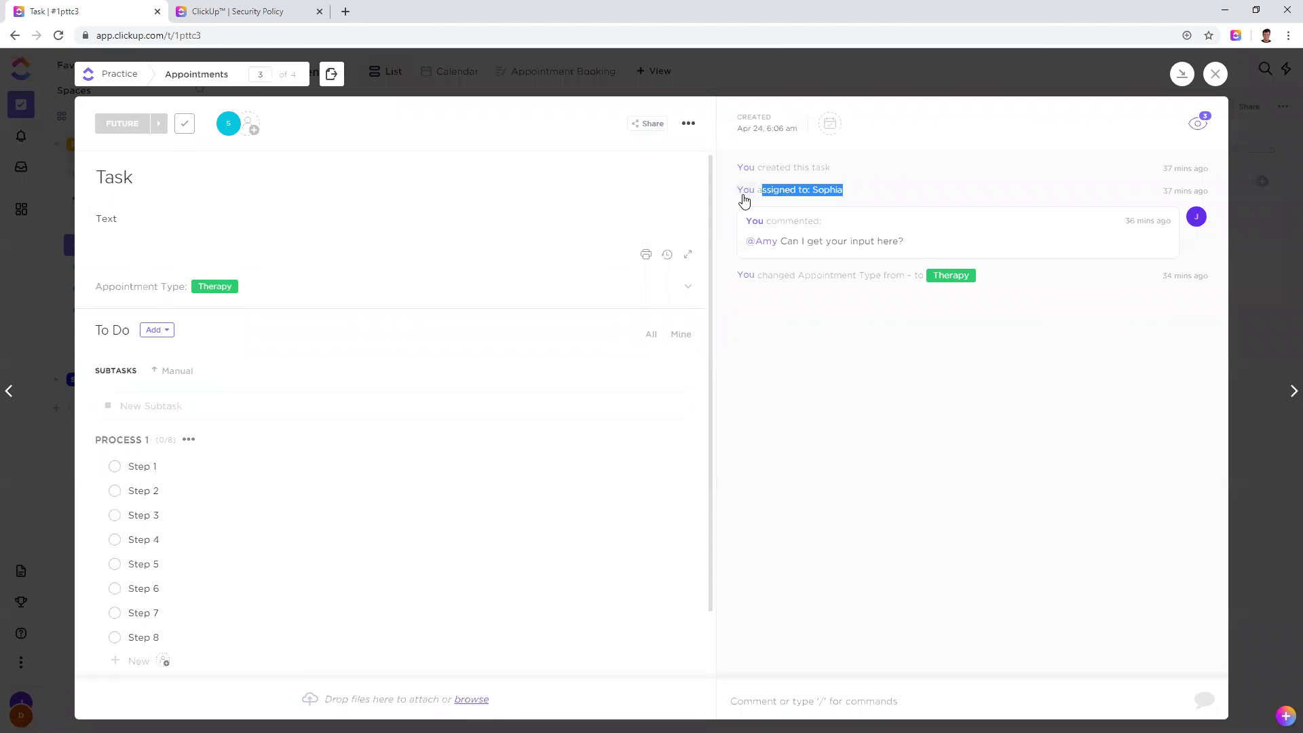
{"action": "left_click", "coordinate": [804, 194]}
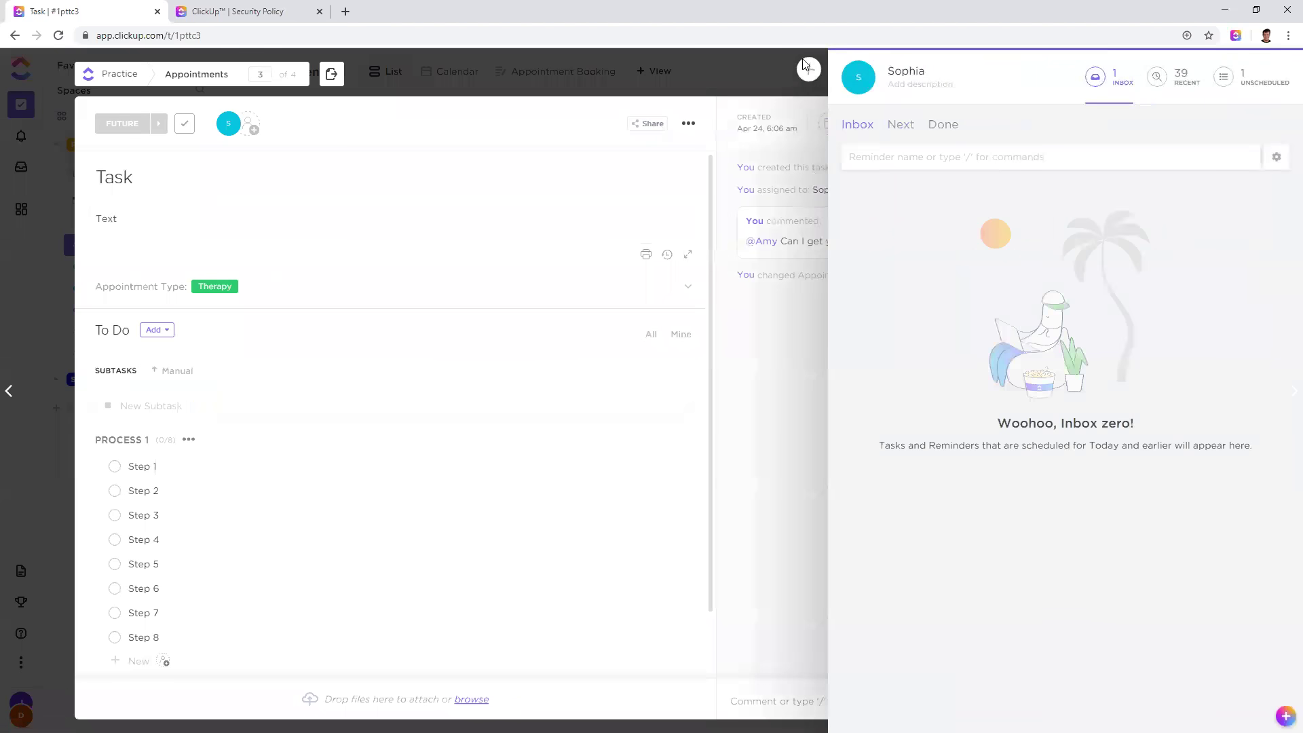
{"action": "left_click", "coordinate": [808, 69]}
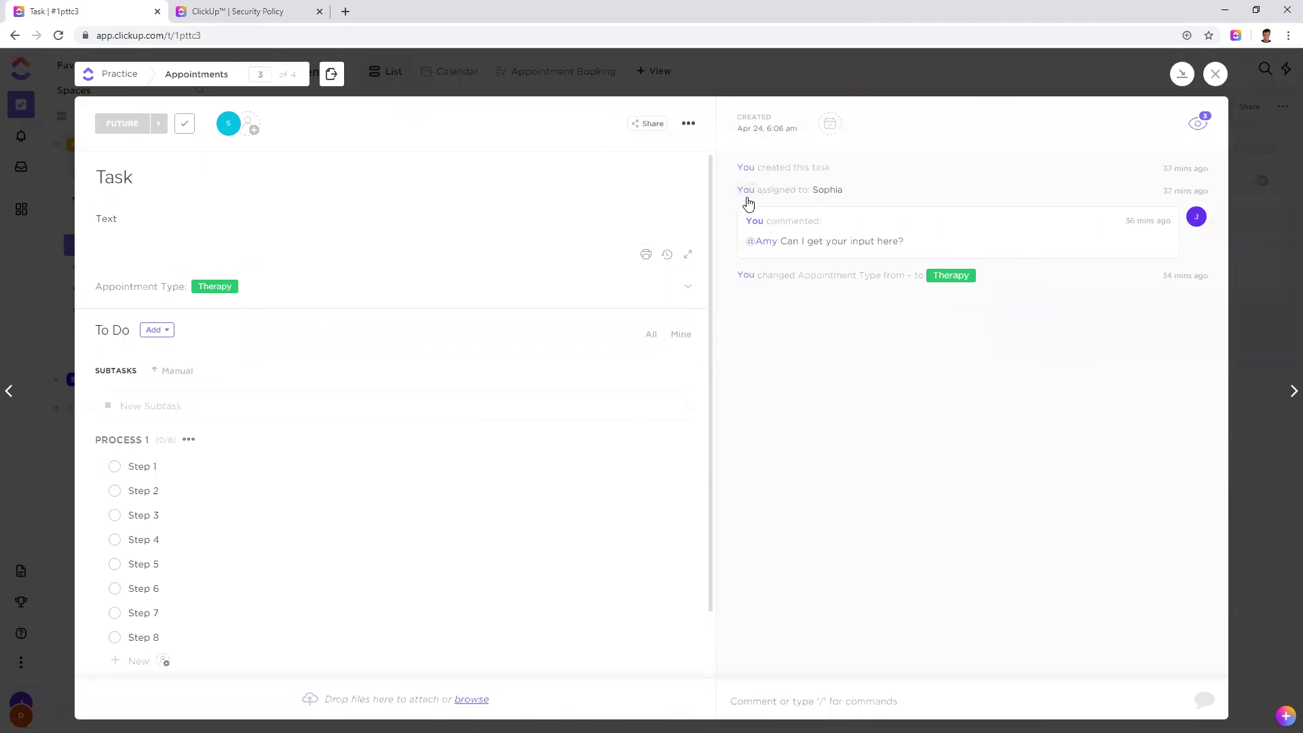
{"action": "mouse_move", "coordinate": [799, 190]}
{"action": "left_mouse_down"}
{"action": "mouse_move", "coordinate": [785, 199]}
{"action": "mouse_move", "coordinate": [774, 187]}
{"action": "left_mouse_up"}
{"action": "left_click", "coordinate": [777, 192]}
{"action": "left_click", "coordinate": [1214, 72]}
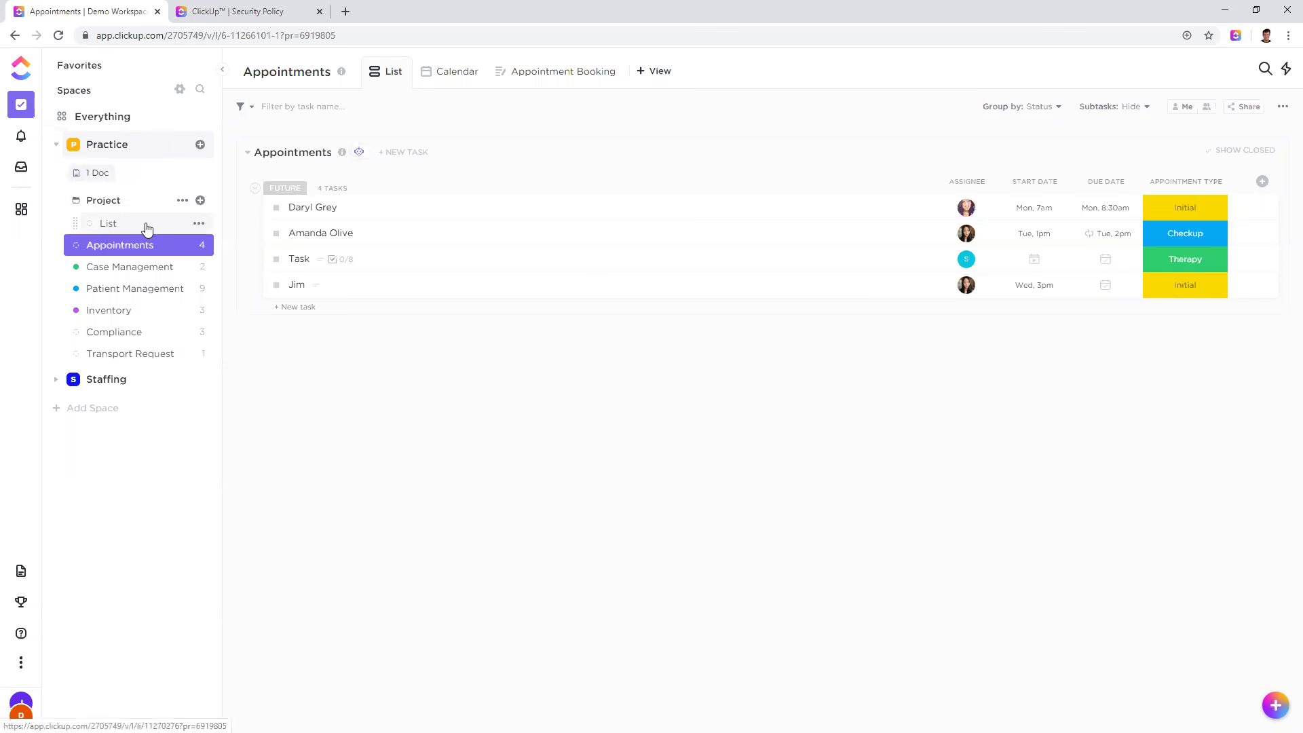
Step: Filter the whole Practice space by location to Project, Case Management, Inventory, Compliance and Transport Request
{"action": "left_click", "coordinate": [111, 144]}
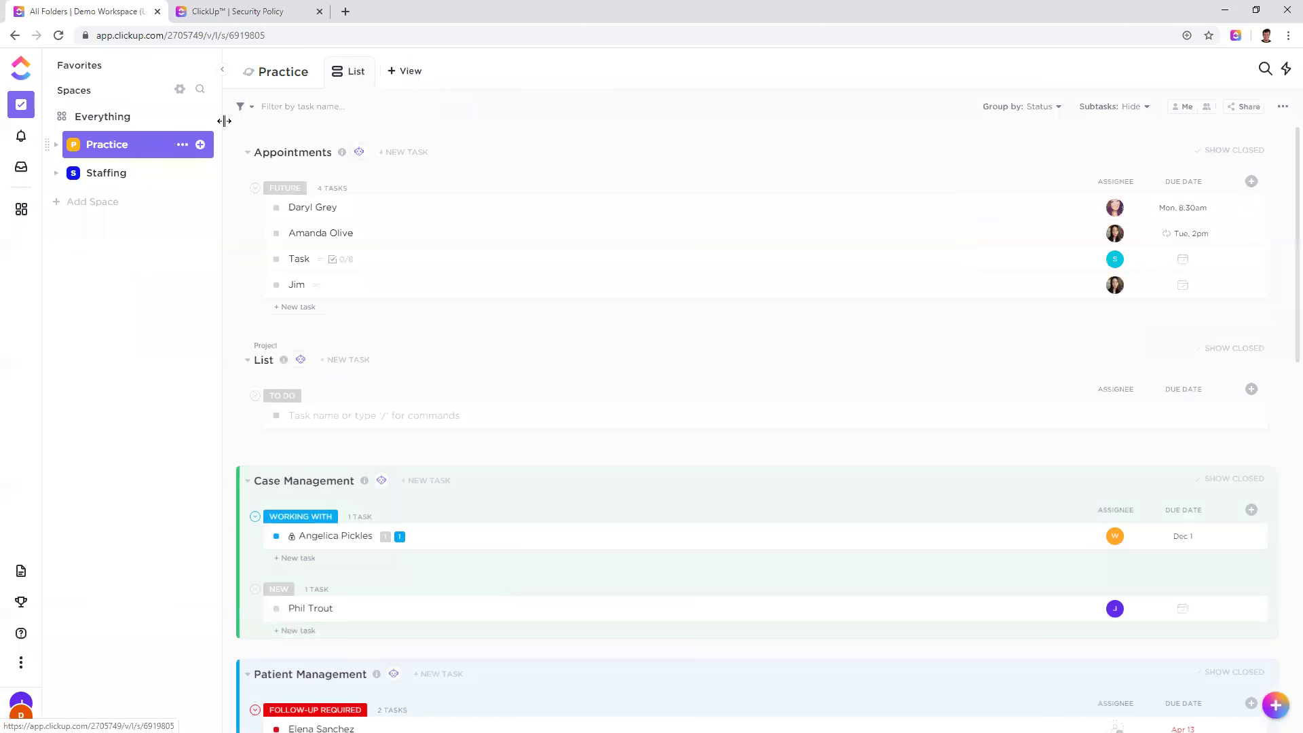
{"action": "left_click", "coordinate": [252, 107]}
{"action": "scroll", "coordinate": [271, 333], "scroll_direction": "down", "scroll_amount": 2}
{"action": "scroll", "coordinate": [310, 351], "scroll_direction": "down", "scroll_amount": 2}
{"action": "left_click", "coordinate": [311, 291]}
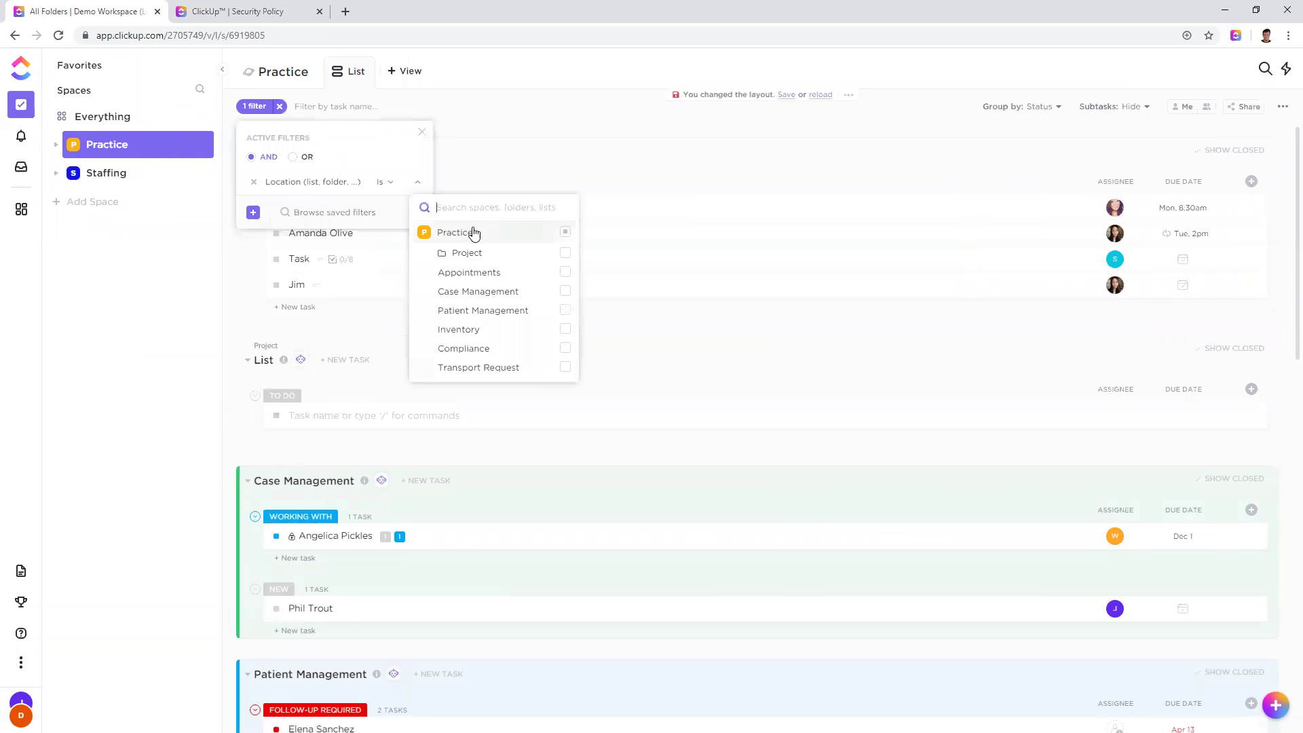
{"action": "left_click", "coordinate": [563, 292]}
{"action": "left_click", "coordinate": [565, 330]}
{"action": "left_click", "coordinate": [564, 349]}
{"action": "left_click", "coordinate": [565, 367]}
{"action": "left_click", "coordinate": [565, 253]}
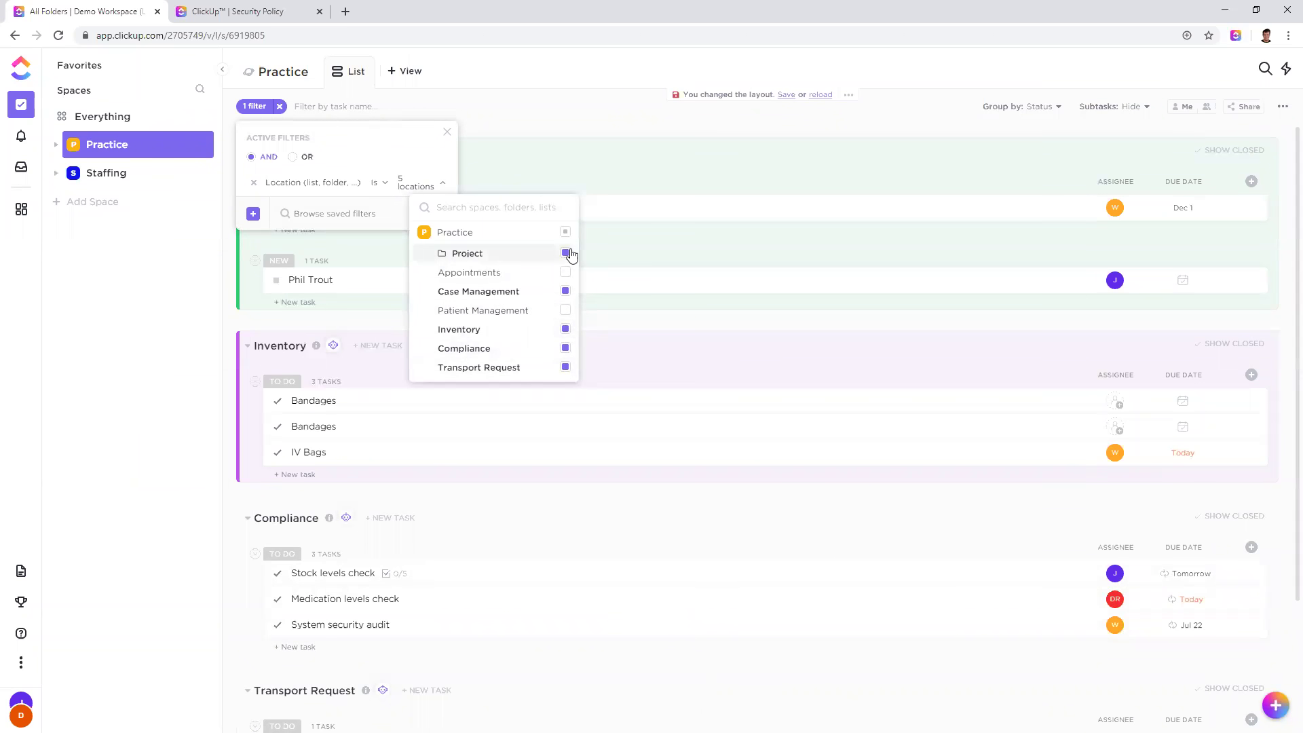
{"action": "left_click", "coordinate": [831, 149]}
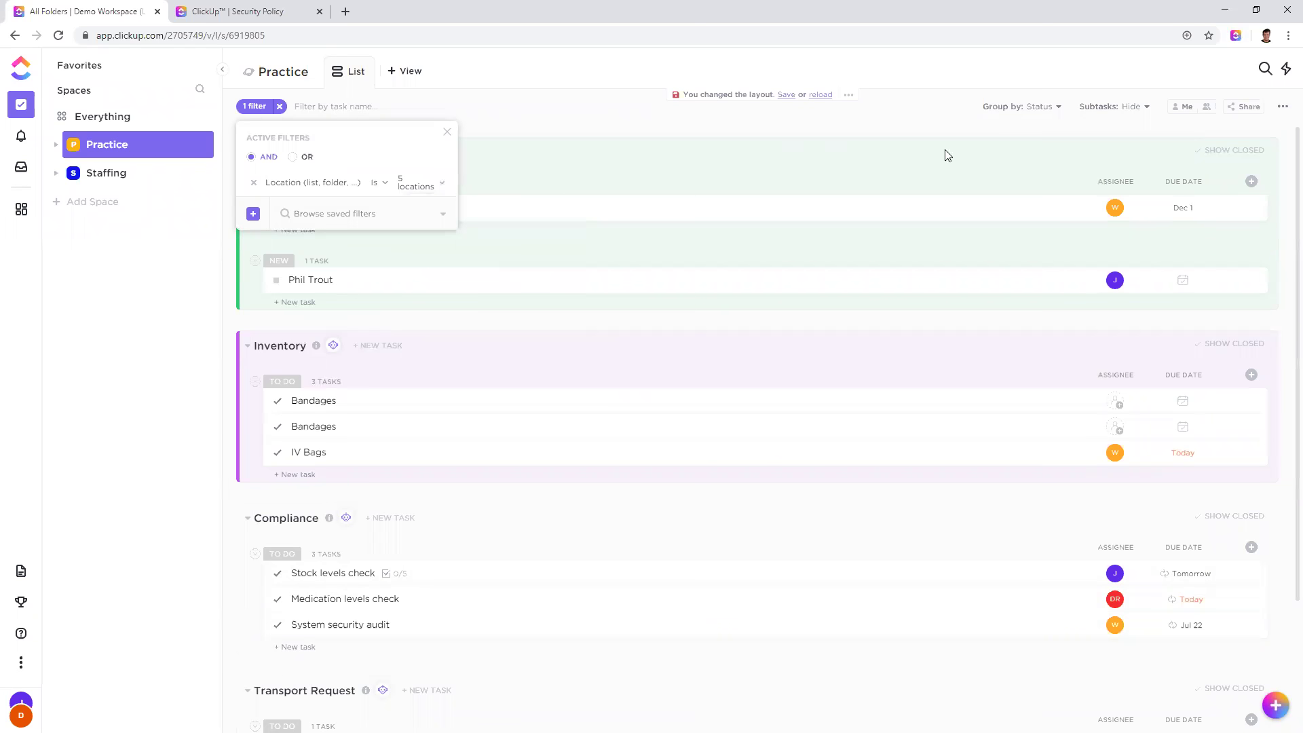
{"action": "left_click", "coordinate": [939, 144]}
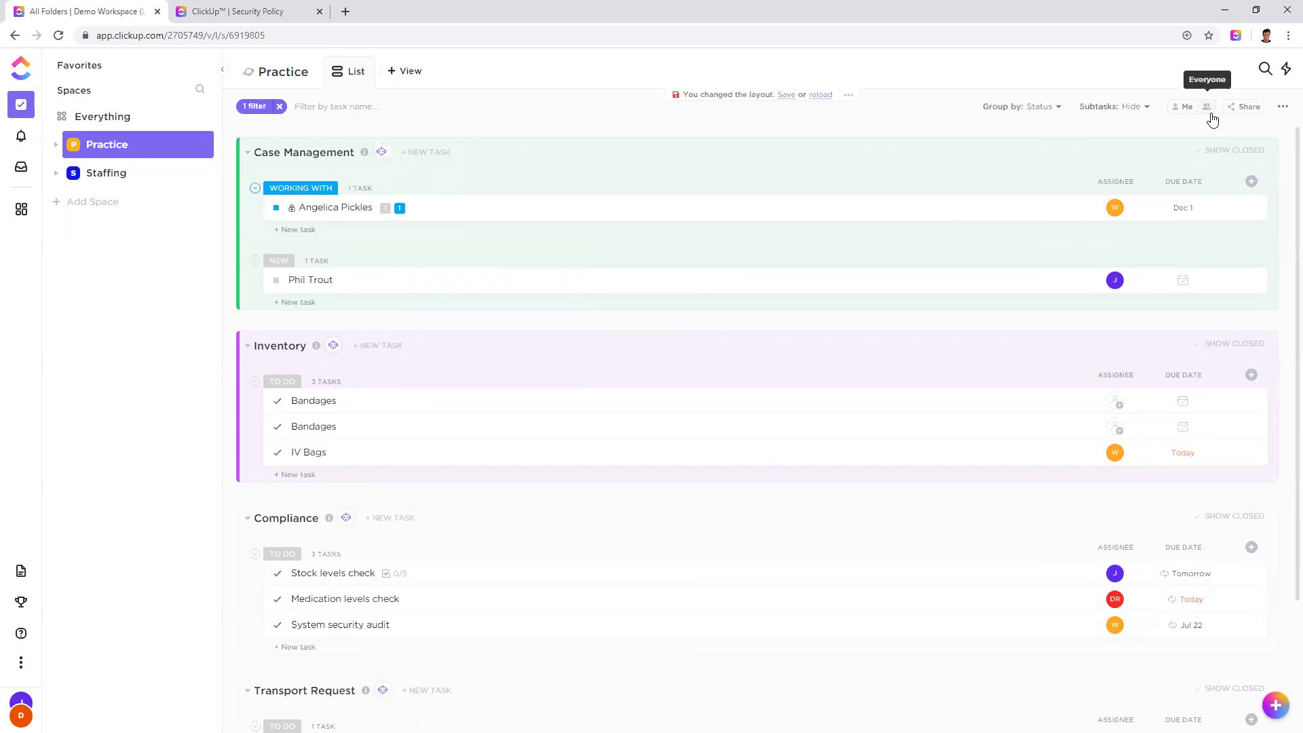
Step: Restrict the Practice list to tasks assigned to the two members with the W and DR avatars
{"action": "left_click", "coordinate": [1207, 108]}
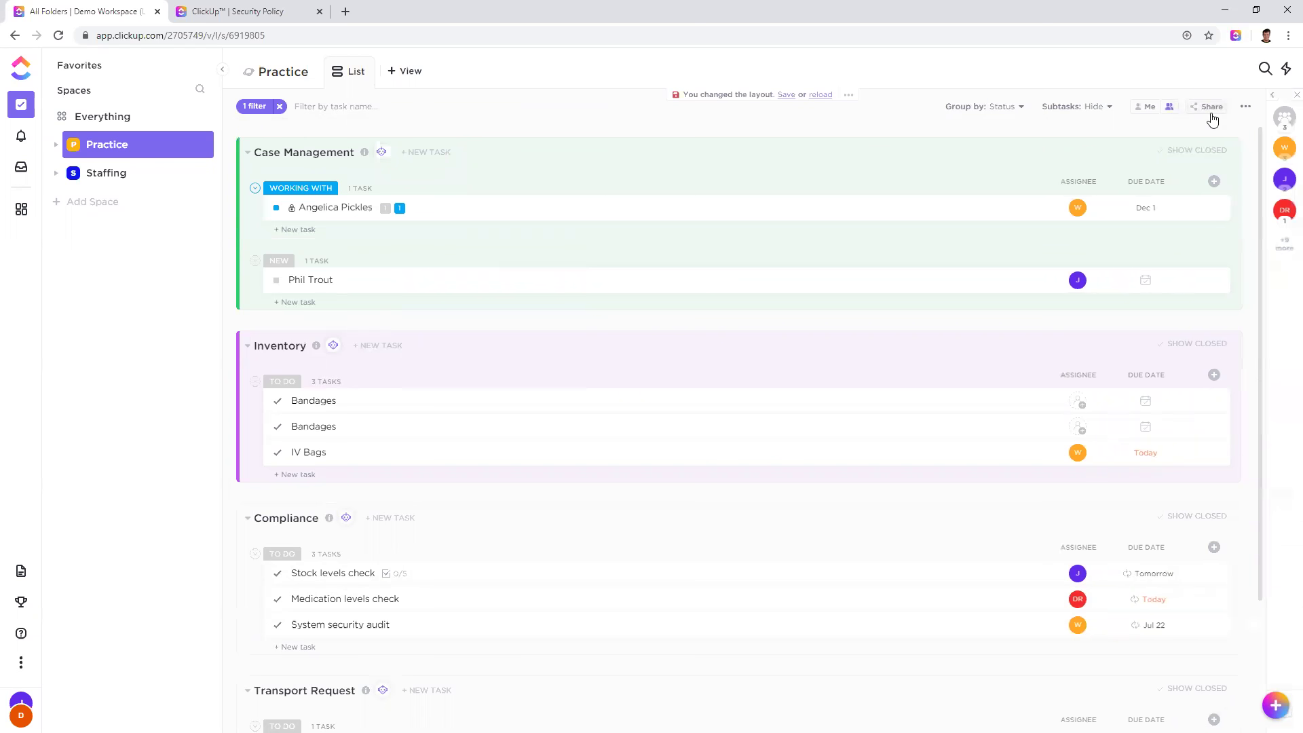
{"action": "left_click", "coordinate": [1285, 159]}
{"action": "left_click", "coordinate": [1280, 223]}
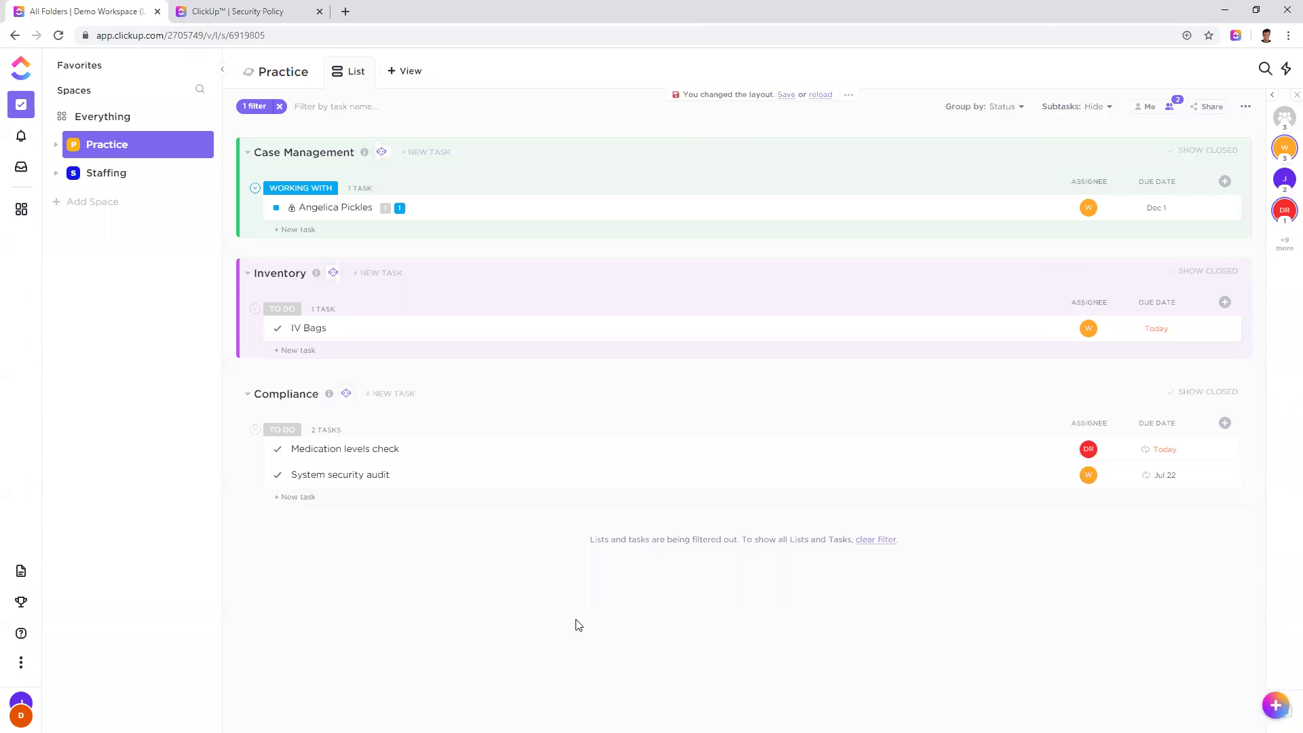
{"action": "left_click", "coordinate": [1226, 183]}
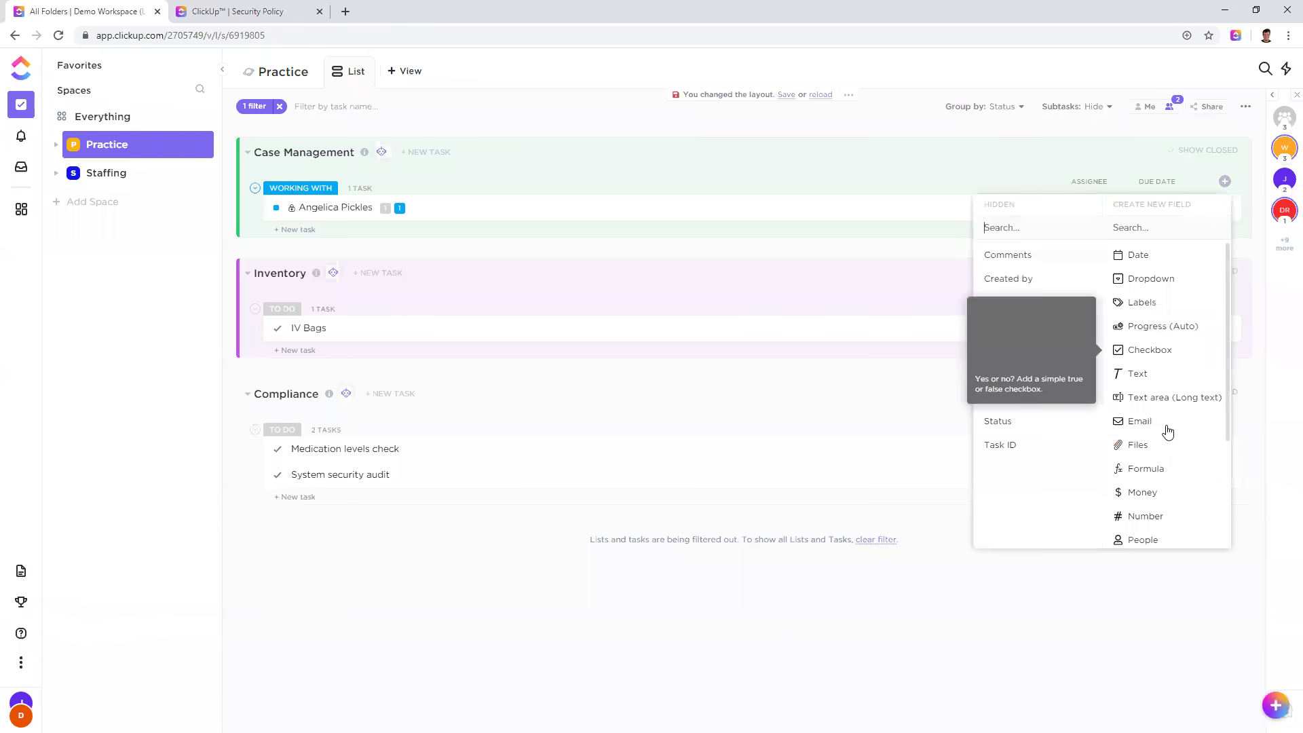
{"action": "left_click", "coordinate": [1157, 540]}
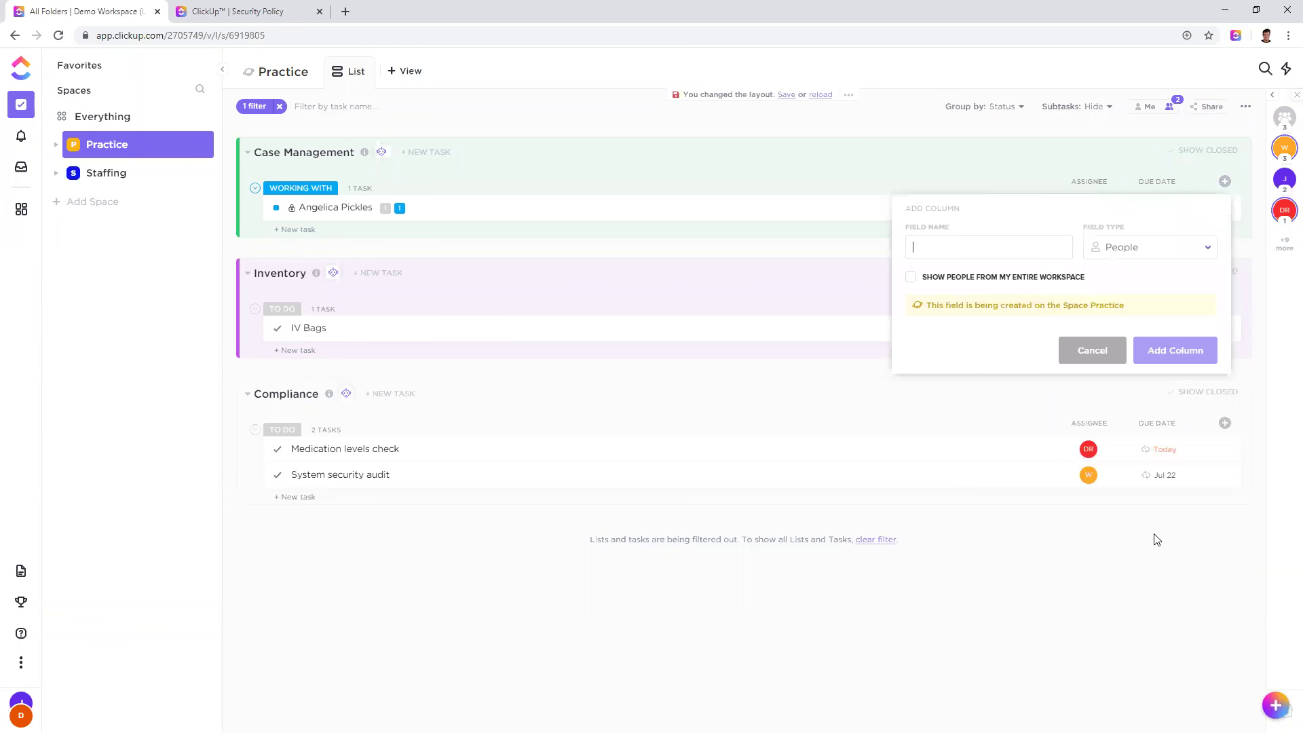
{"action": "type", "text": "Assigner"}
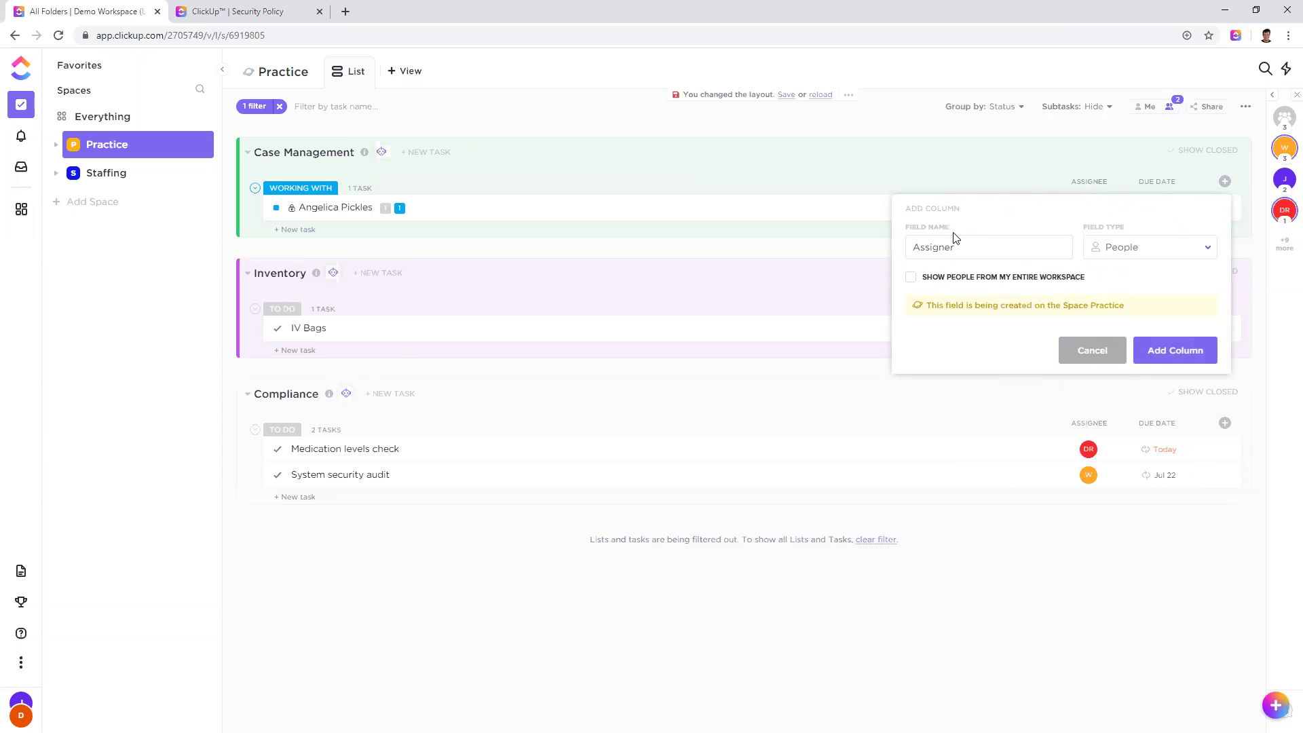
{"action": "left_click", "coordinate": [1116, 350]}
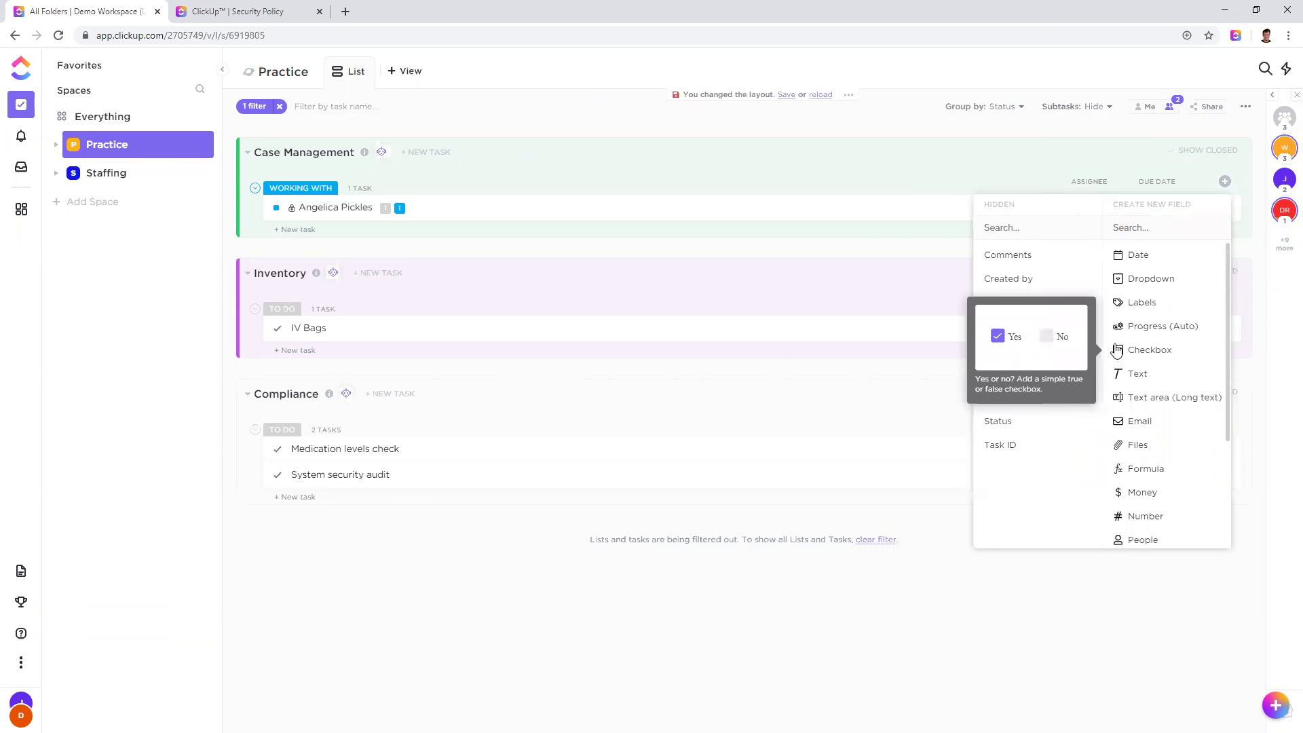
Step: Open the Appointment Booking form of the Practice space's Appointments list and review its fields
{"action": "left_click", "coordinate": [1215, 153]}
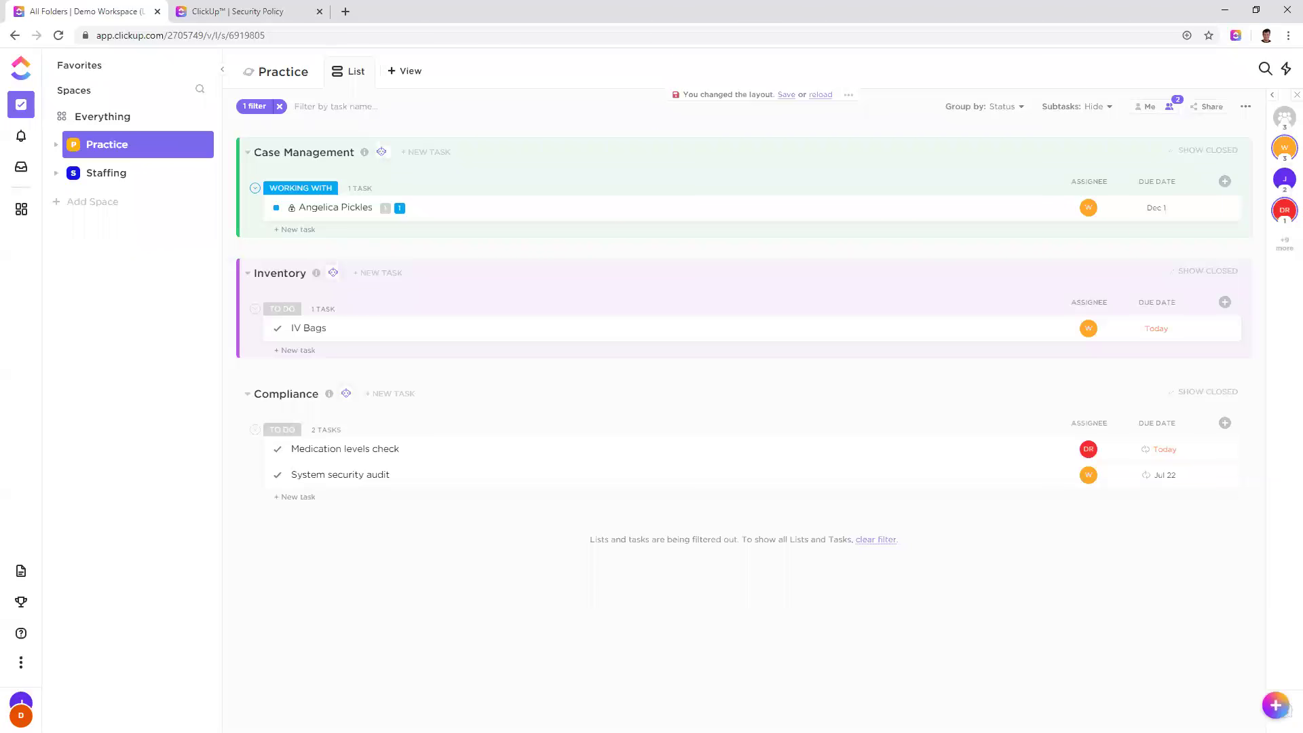
{"action": "left_click", "coordinate": [99, 148]}
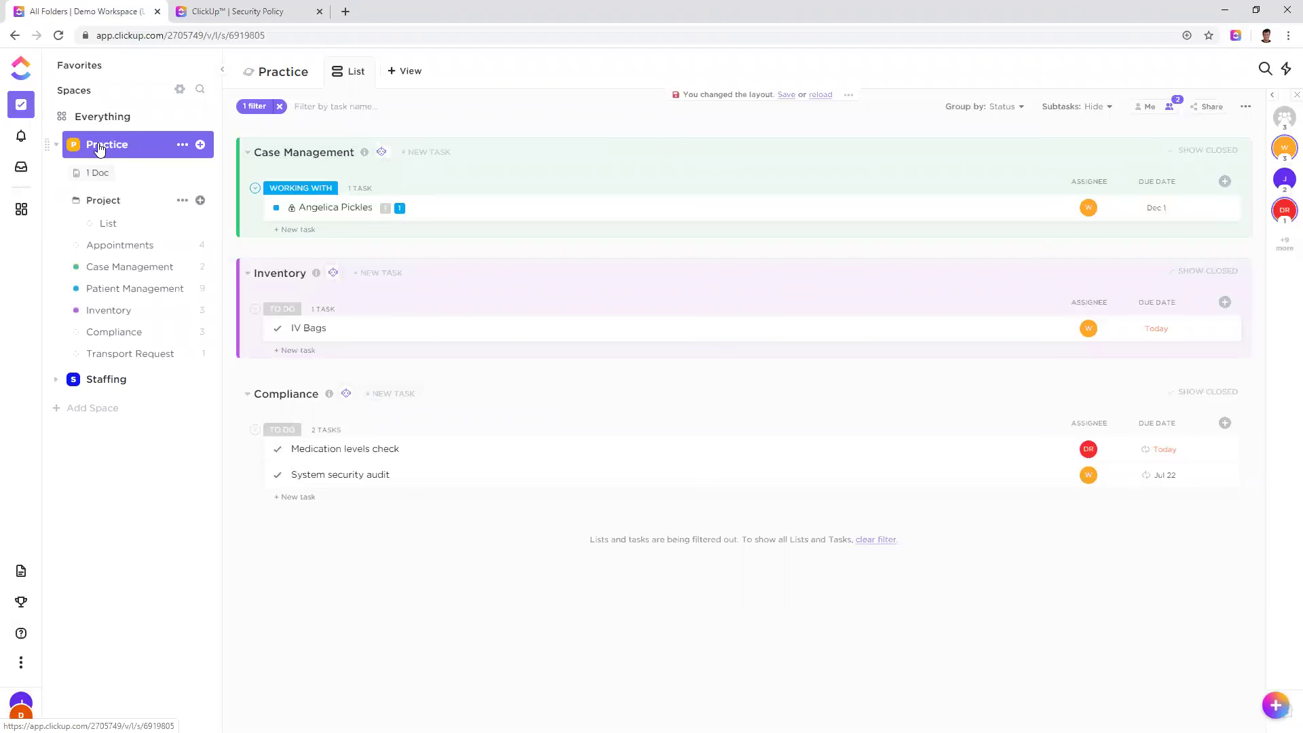
{"action": "left_click", "coordinate": [153, 245]}
{"action": "left_click", "coordinate": [553, 71]}
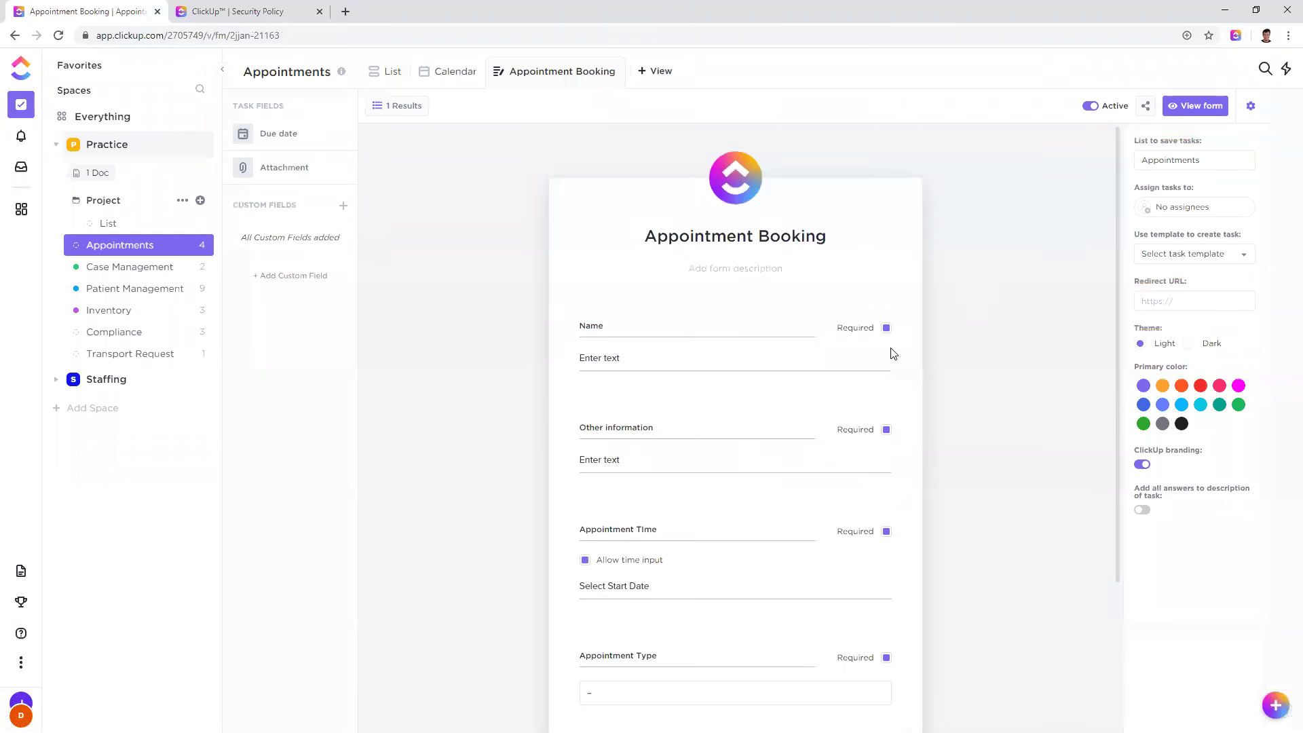
{"action": "scroll", "coordinate": [893, 354], "scroll_direction": "down", "scroll_amount": 3}
{"action": "scroll", "coordinate": [828, 578], "scroll_direction": "up", "scroll_amount": 3}
Step: View the public version of the booking form, including its ClickUp branding, and return to the form editor
{"action": "left_click", "coordinate": [1199, 105]}
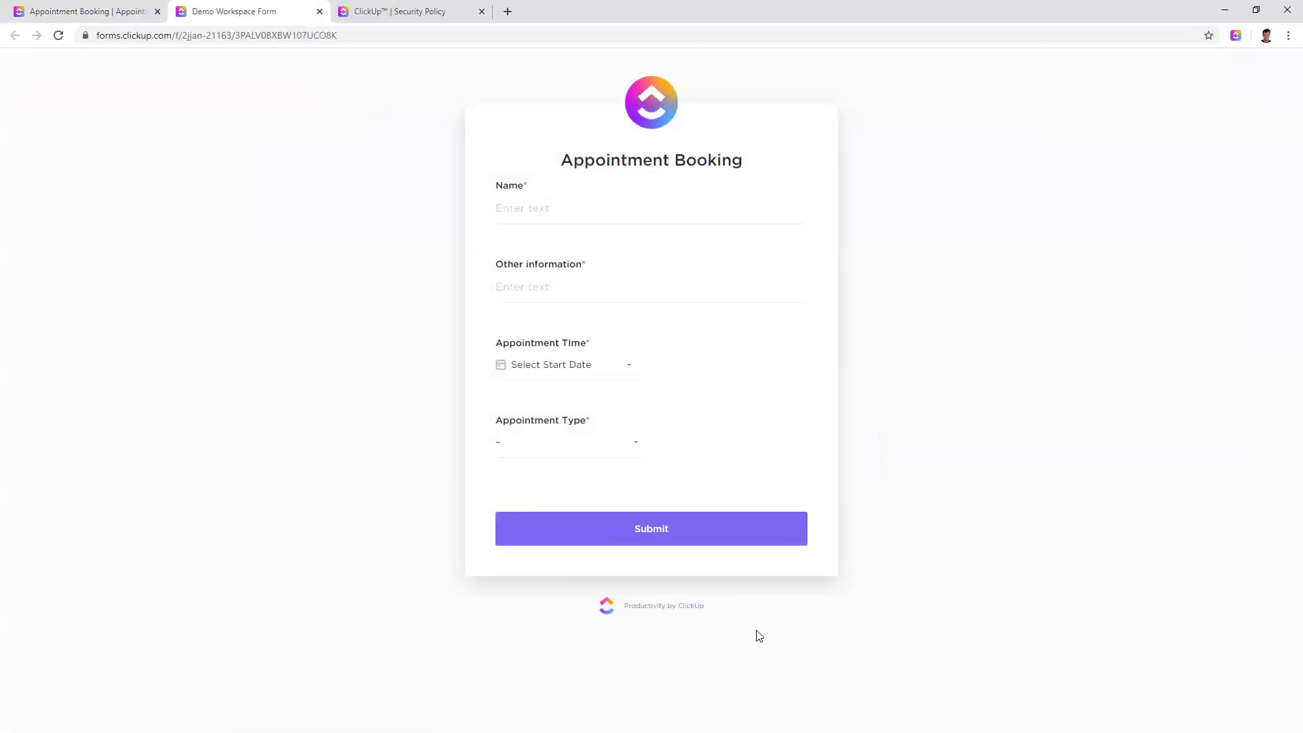
{"action": "left_click_drag", "start_coordinate": [610, 598], "coordinate": [734, 626]}
{"action": "left_click", "coordinate": [41, 11]}
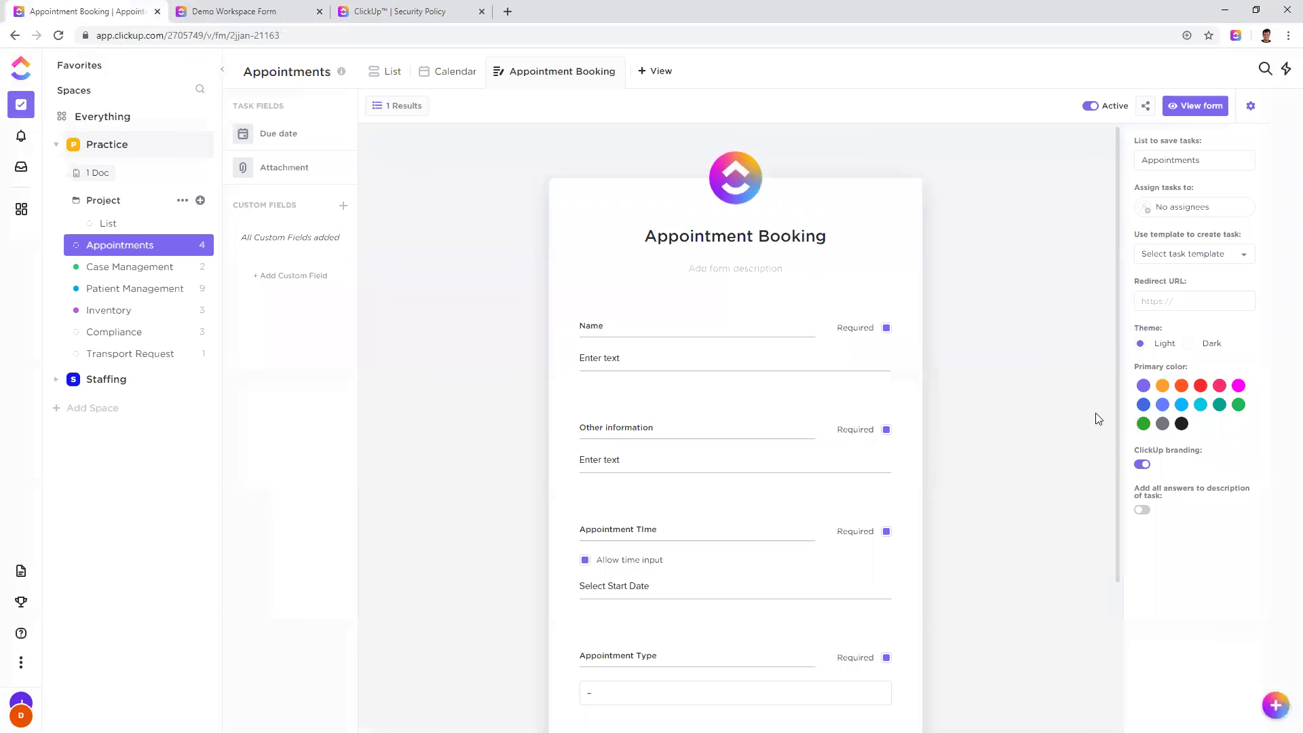
Step: Turn off ClickUp branding for the booking form and view the logo image upload dialog without uploading anything
{"action": "left_click", "coordinate": [1152, 464]}
{"action": "left_click", "coordinate": [747, 187]}
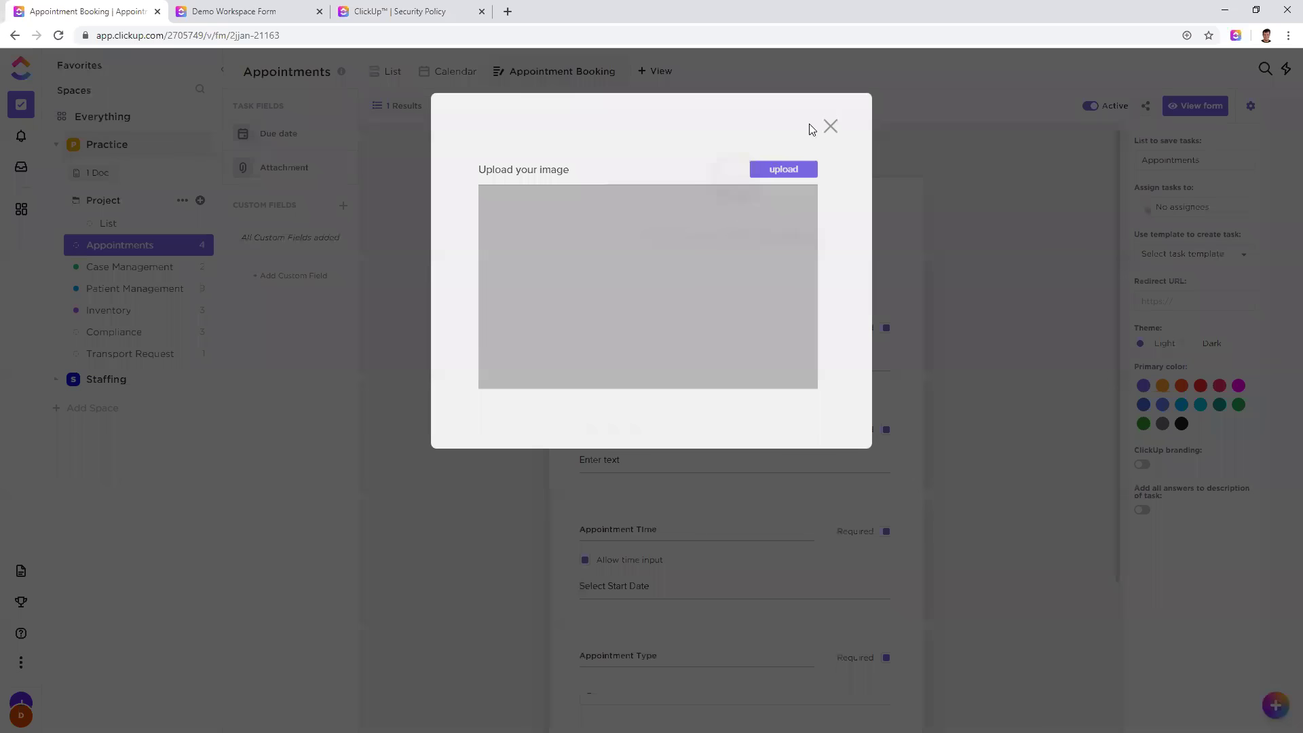
{"action": "left_click", "coordinate": [831, 110]}
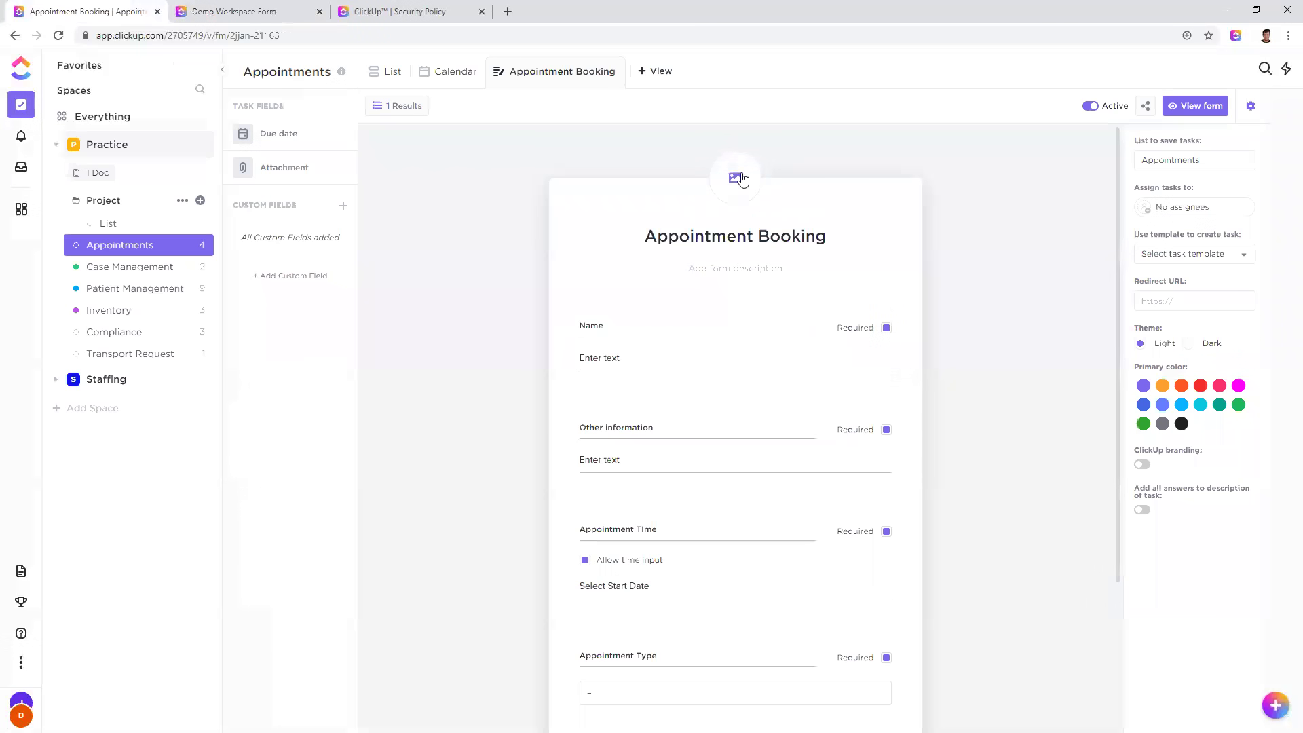
{"action": "left_click", "coordinate": [736, 183]}
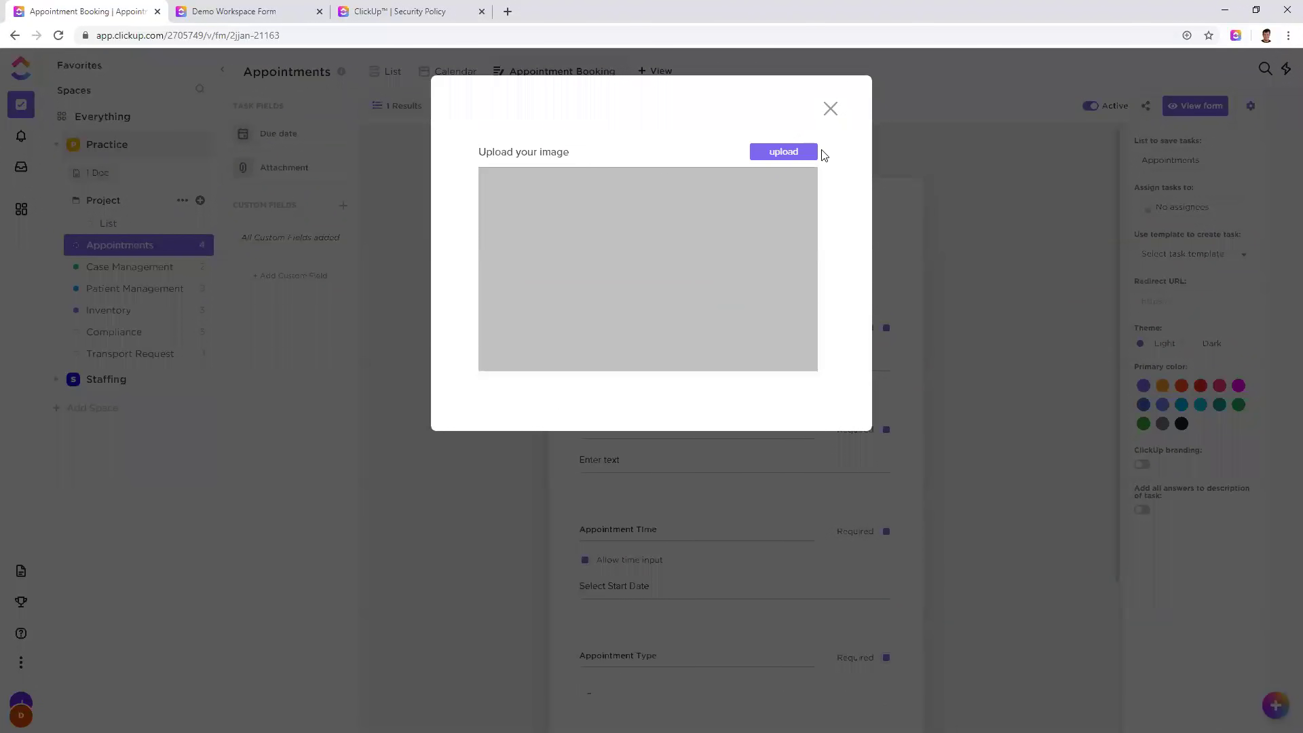
{"action": "left_click", "coordinate": [830, 110]}
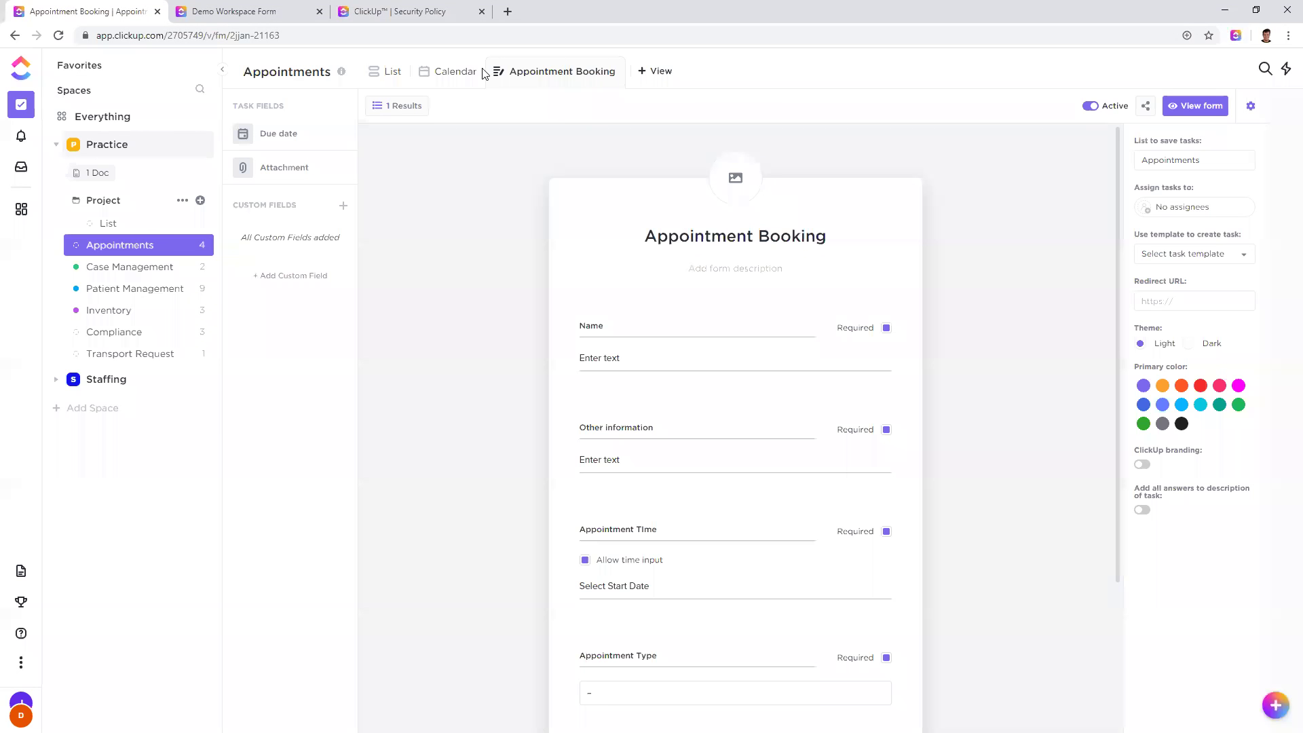
Step: Reload the public booking form to check its appearance without ClickUp branding and return to the editor
{"action": "left_click", "coordinate": [234, 12]}
{"action": "left_click", "coordinate": [59, 36]}
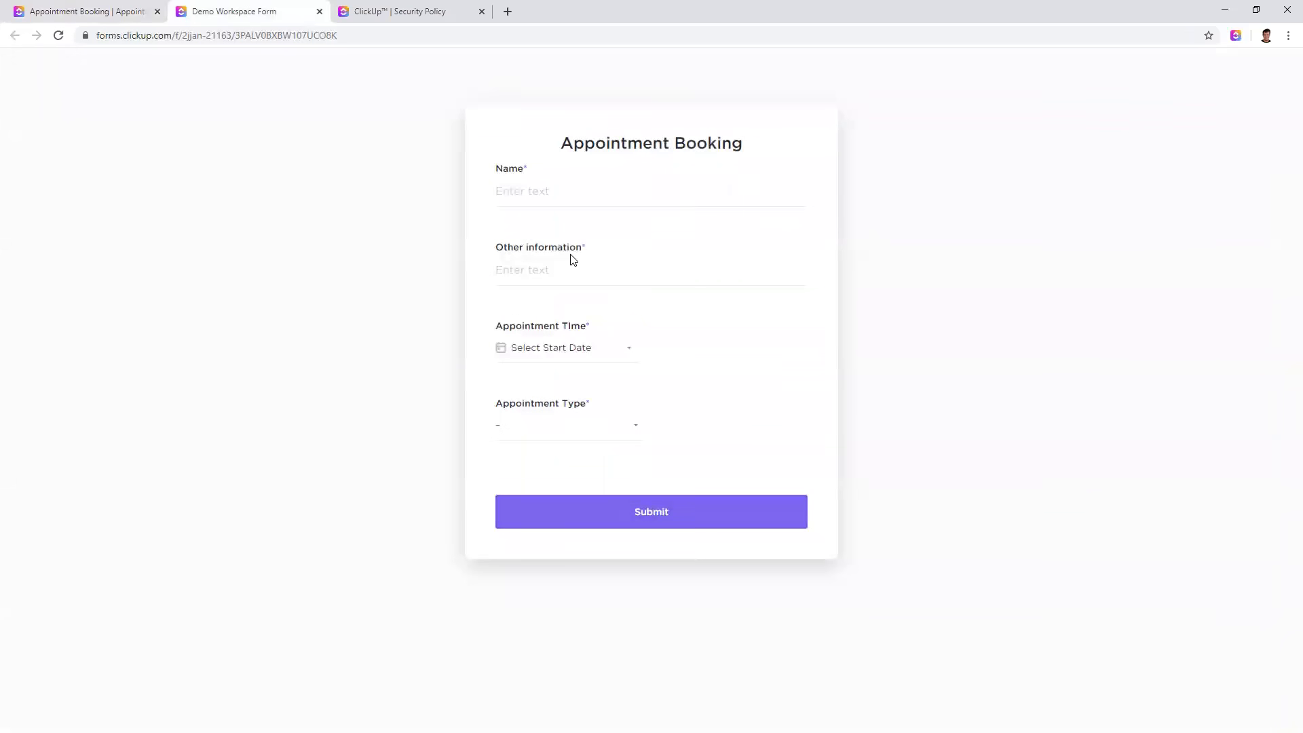
{"action": "left_click", "coordinate": [146, 8]}
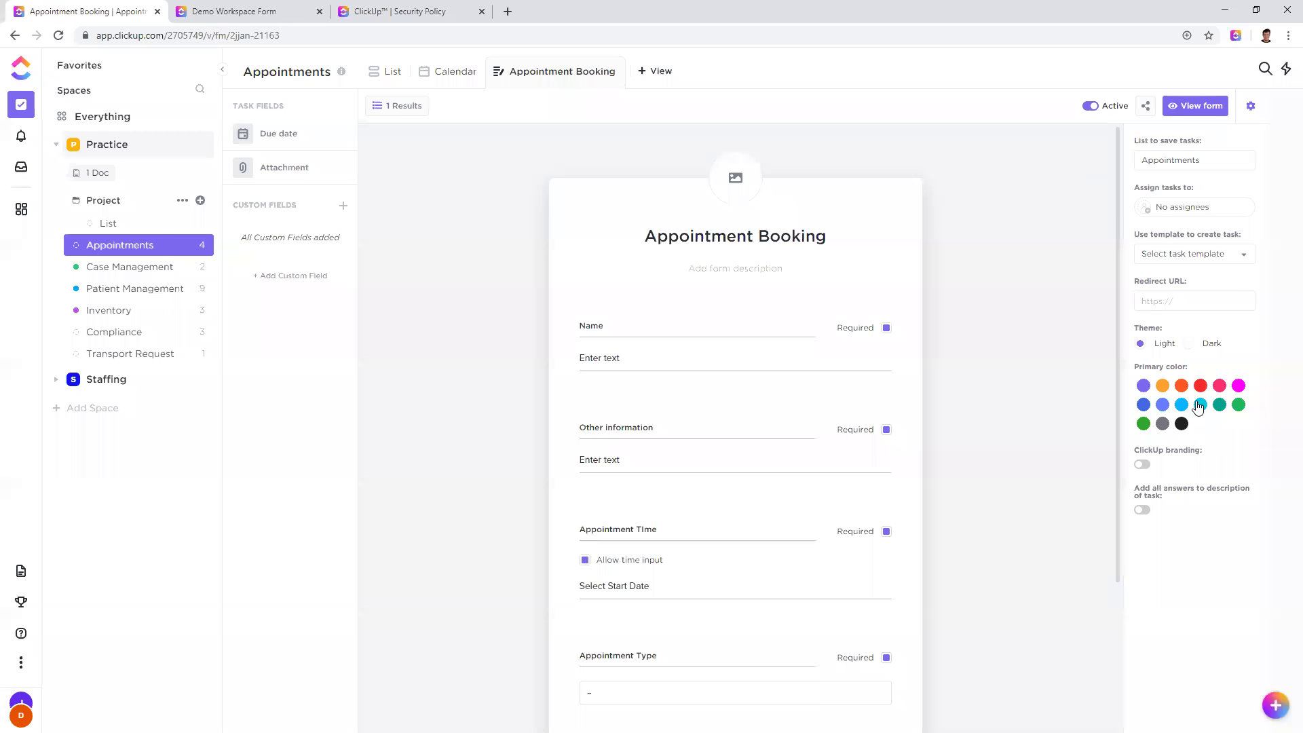
Step: Set the booking form's primary color to light blue and check the refreshed public form
{"action": "left_click", "coordinate": [1181, 405]}
{"action": "left_click", "coordinate": [1186, 117]}
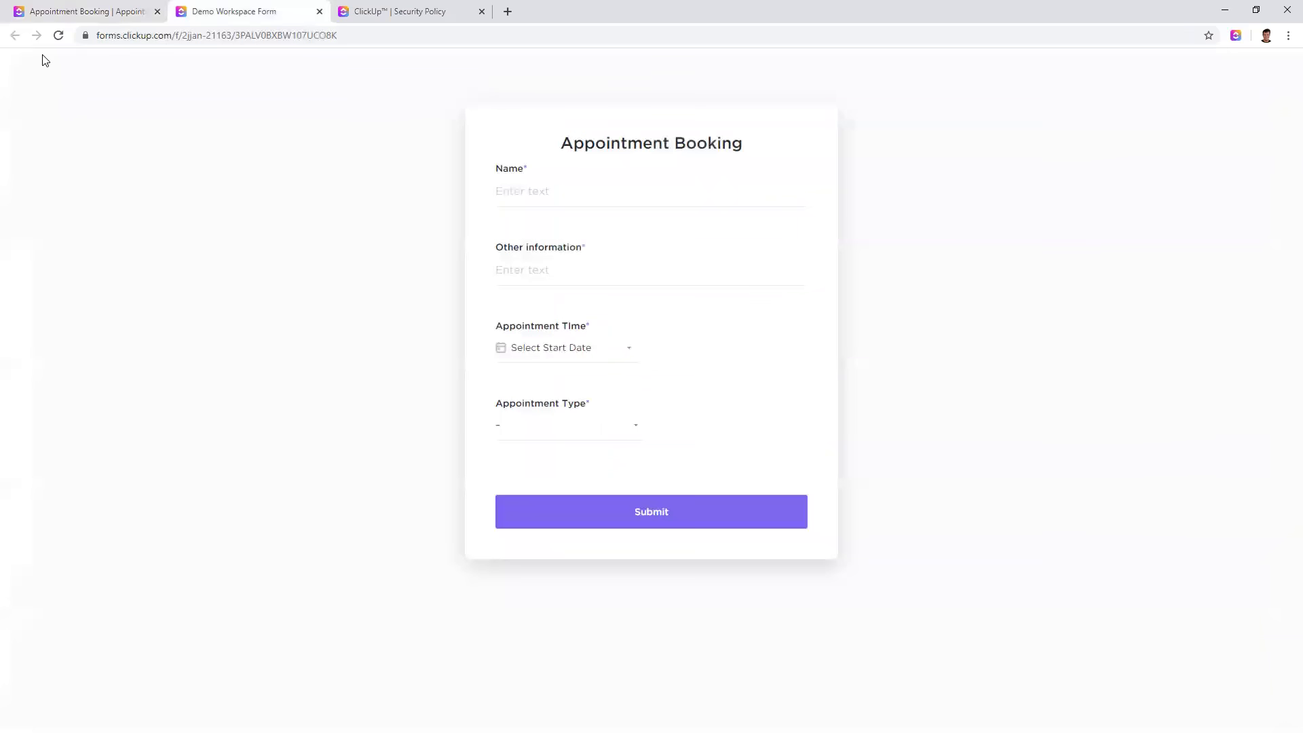
{"action": "left_click", "coordinate": [58, 35]}
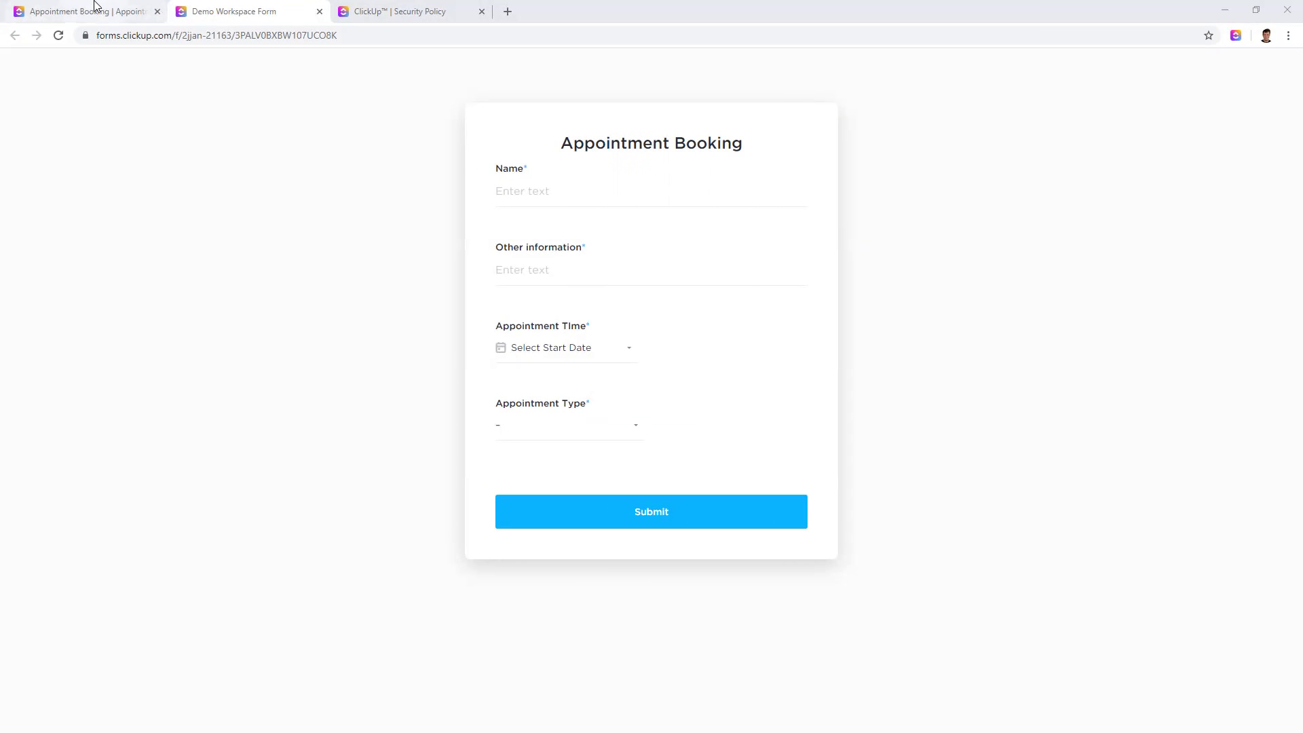
{"action": "left_click", "coordinate": [125, 20]}
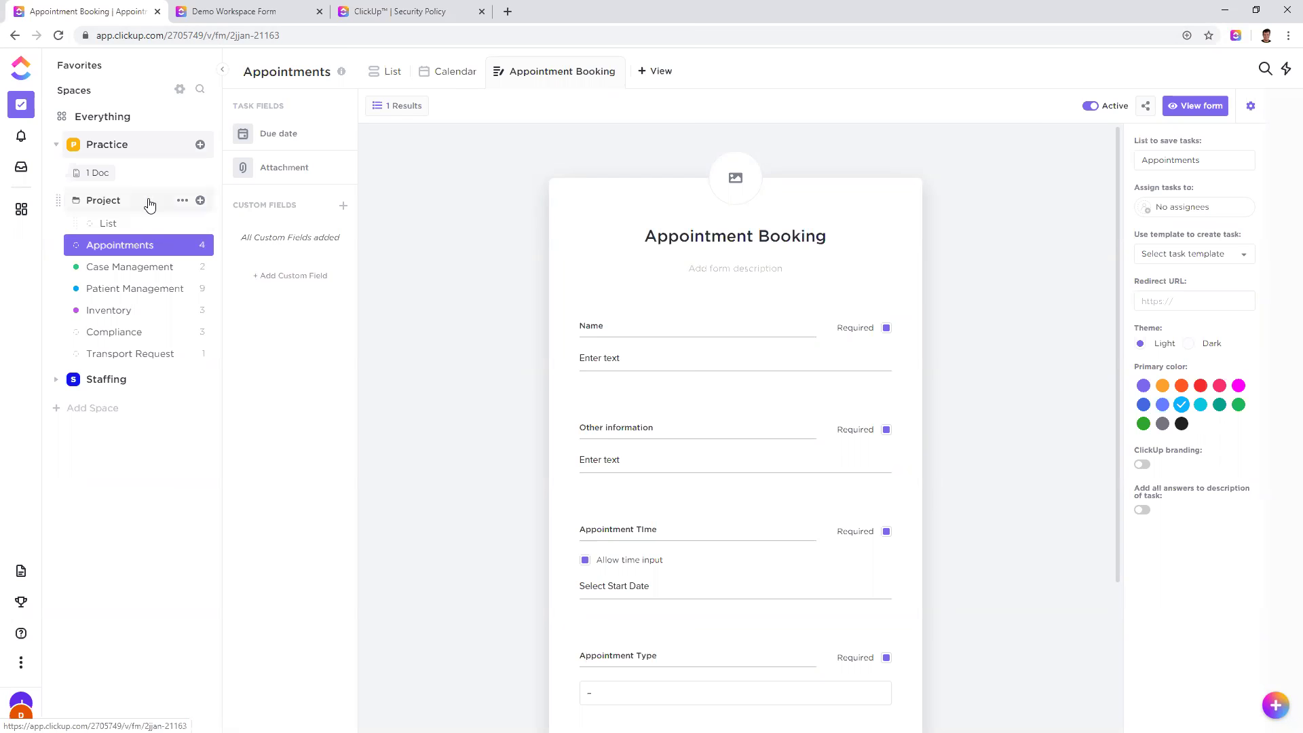
Step: Add a Calendar view to the Onboarding & Training folder in the Staffing space
{"action": "left_click", "coordinate": [152, 379]}
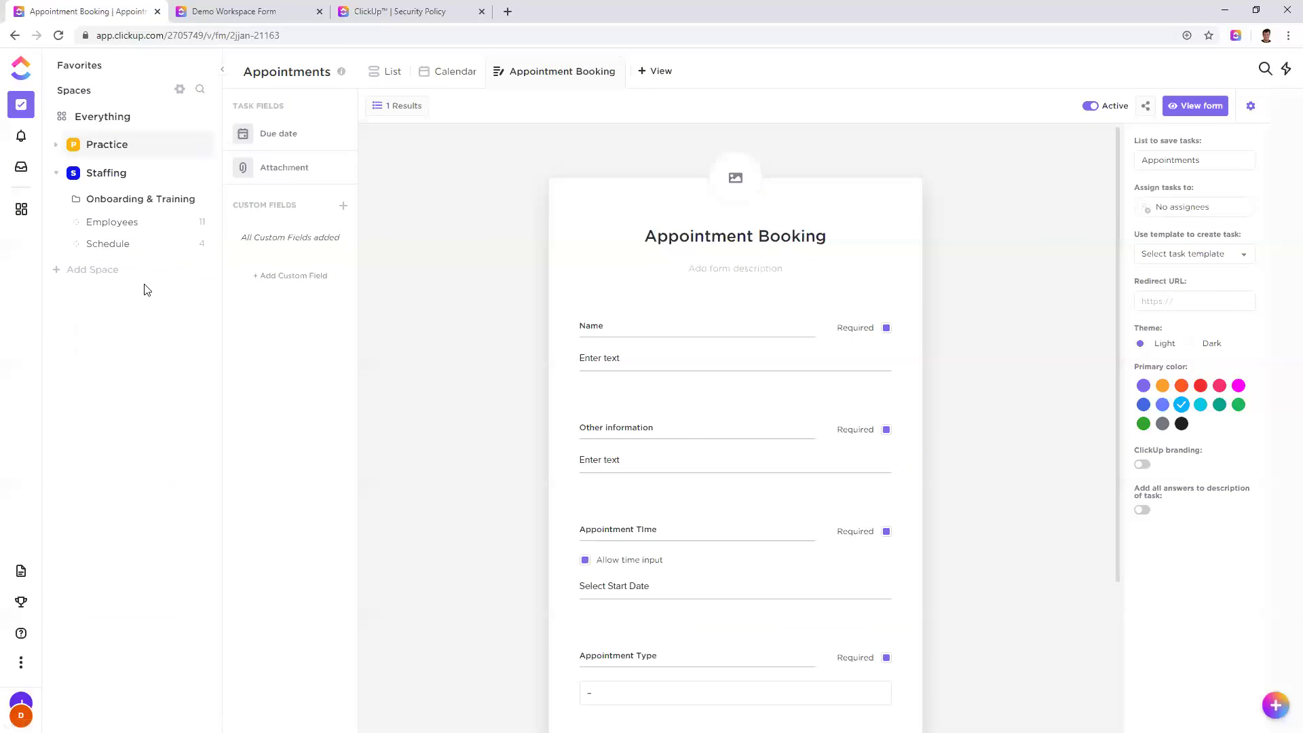
{"action": "left_click", "coordinate": [129, 244]}
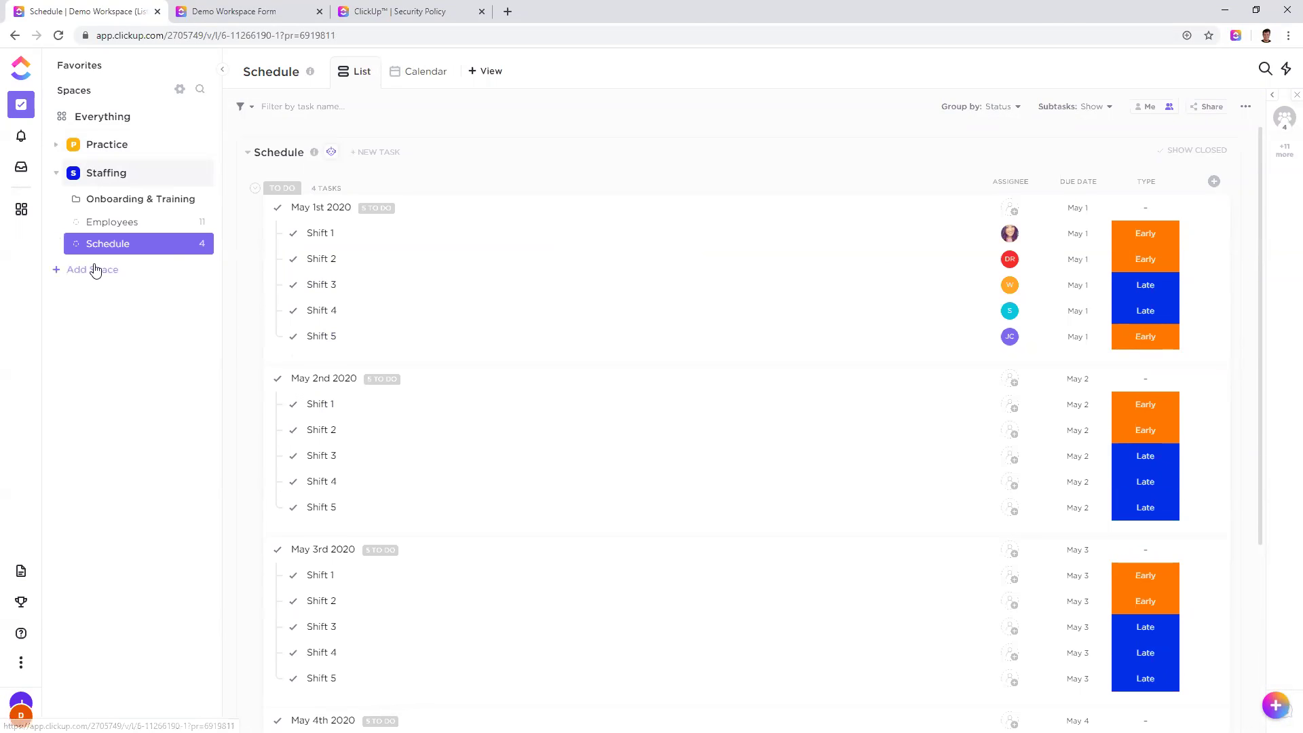
{"action": "left_click", "coordinate": [127, 199]}
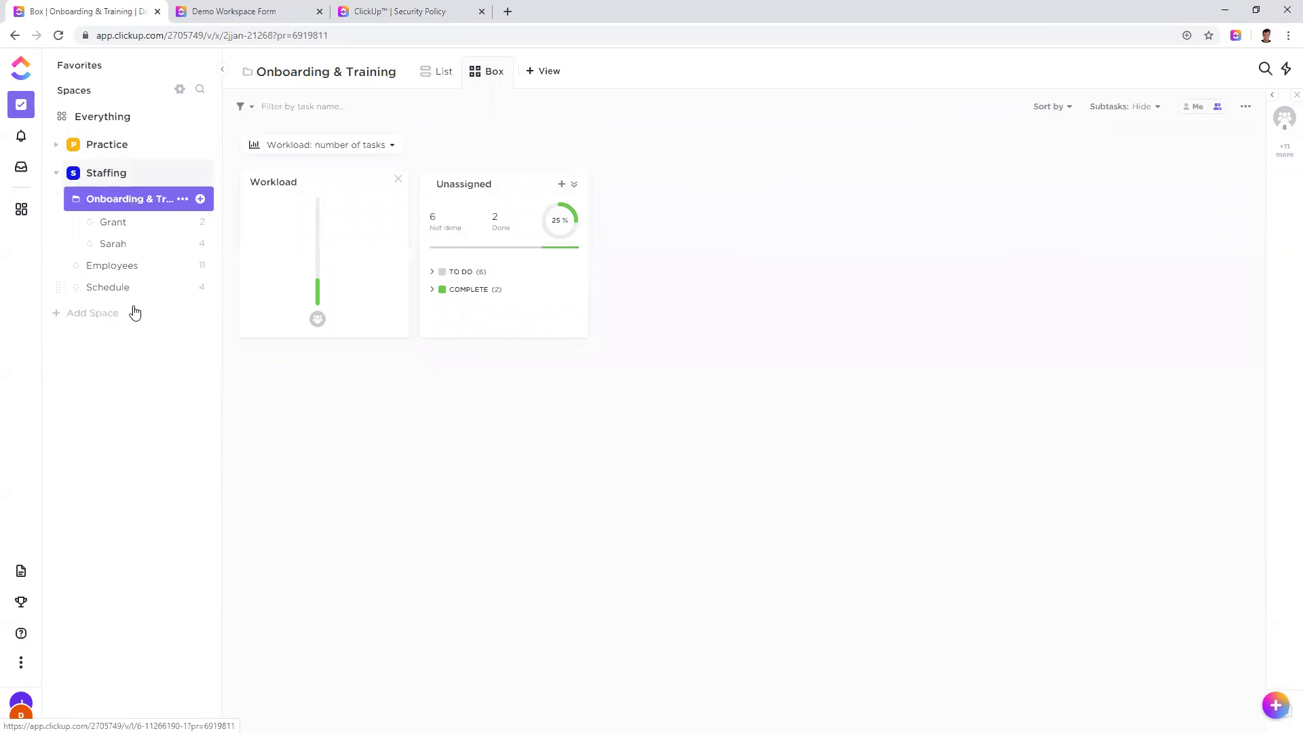
{"action": "left_click", "coordinate": [547, 72]}
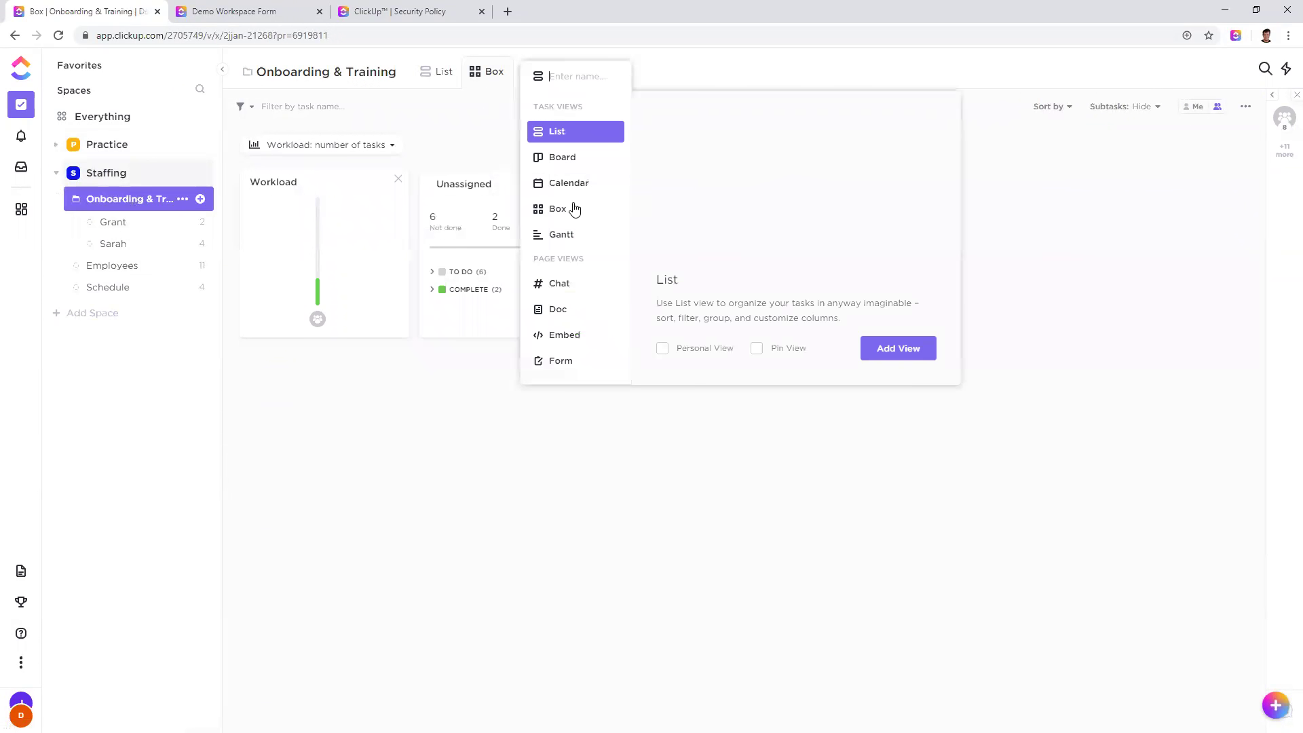
{"action": "left_click", "coordinate": [567, 184]}
{"action": "left_click", "coordinate": [897, 348]}
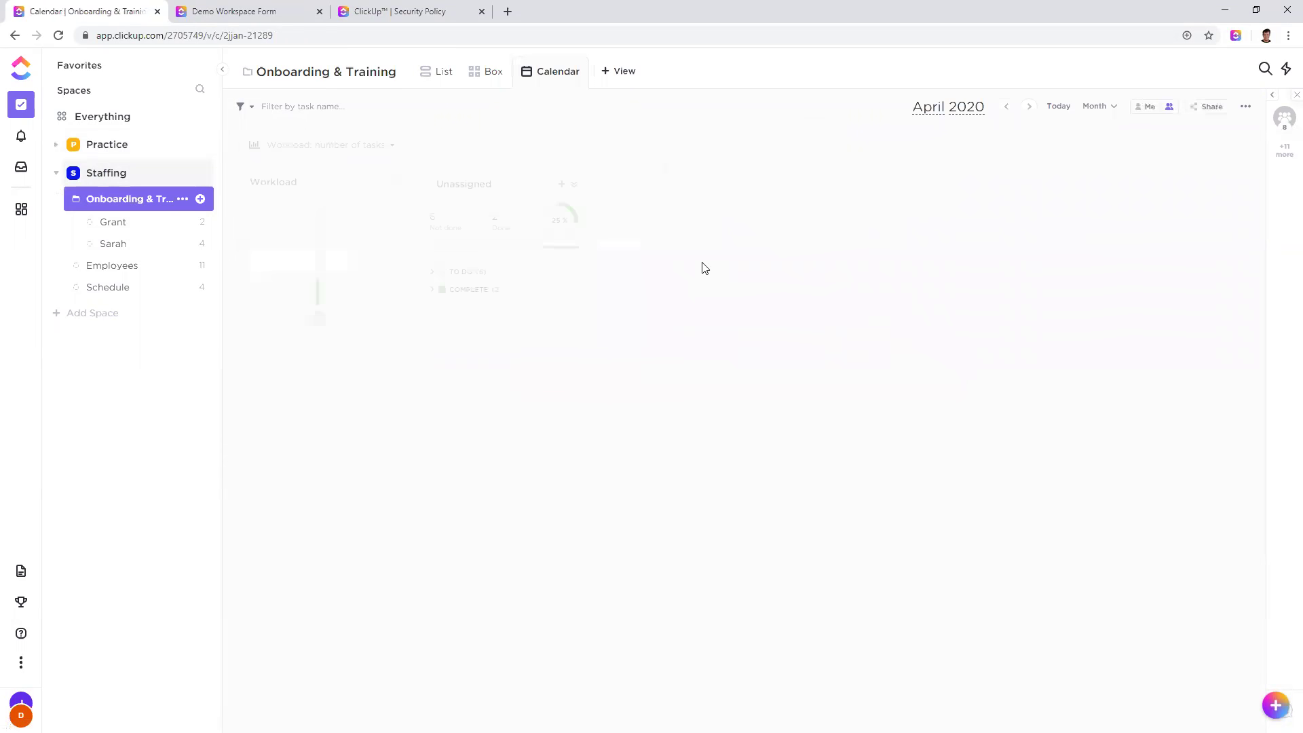
Step: Filter the Onboarding & Training calendar to unassigned tasks and those of the first member in the expanded assignee list
{"action": "left_click", "coordinate": [1283, 118]}
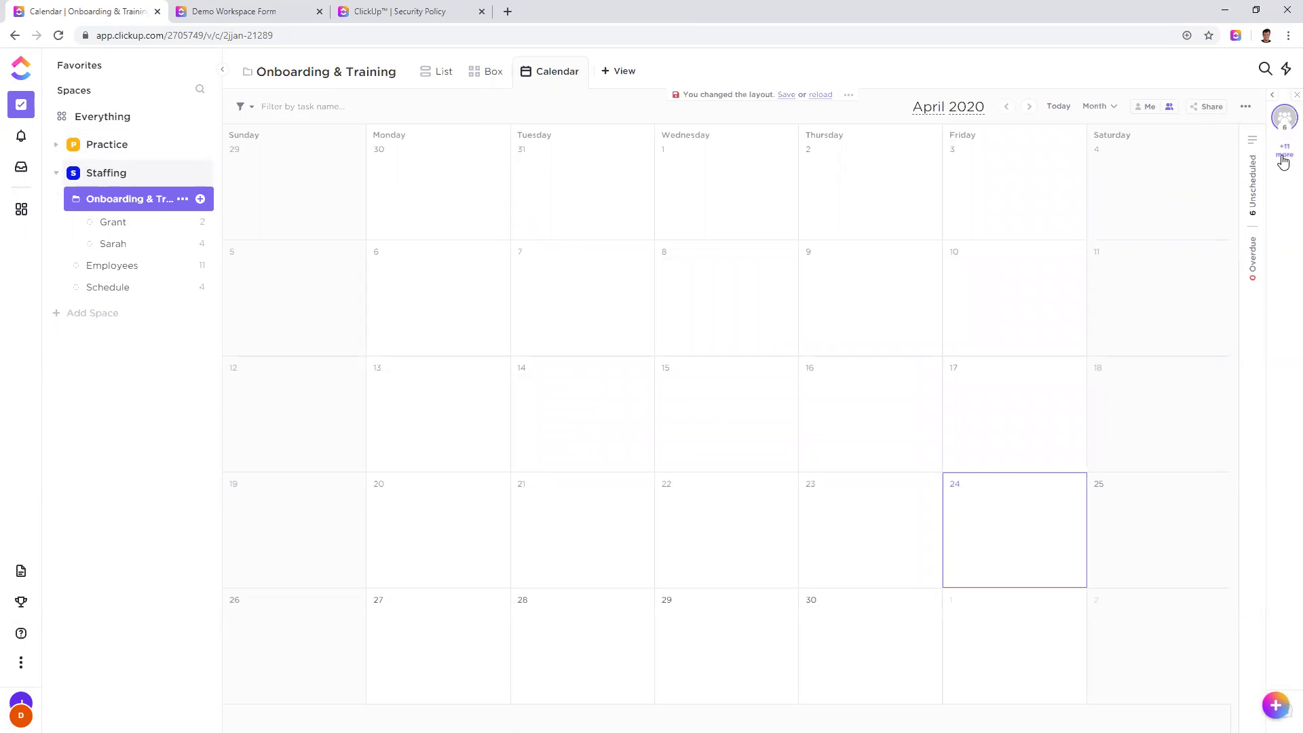
{"action": "left_click", "coordinate": [1283, 152]}
{"action": "left_click", "coordinate": [1283, 147]}
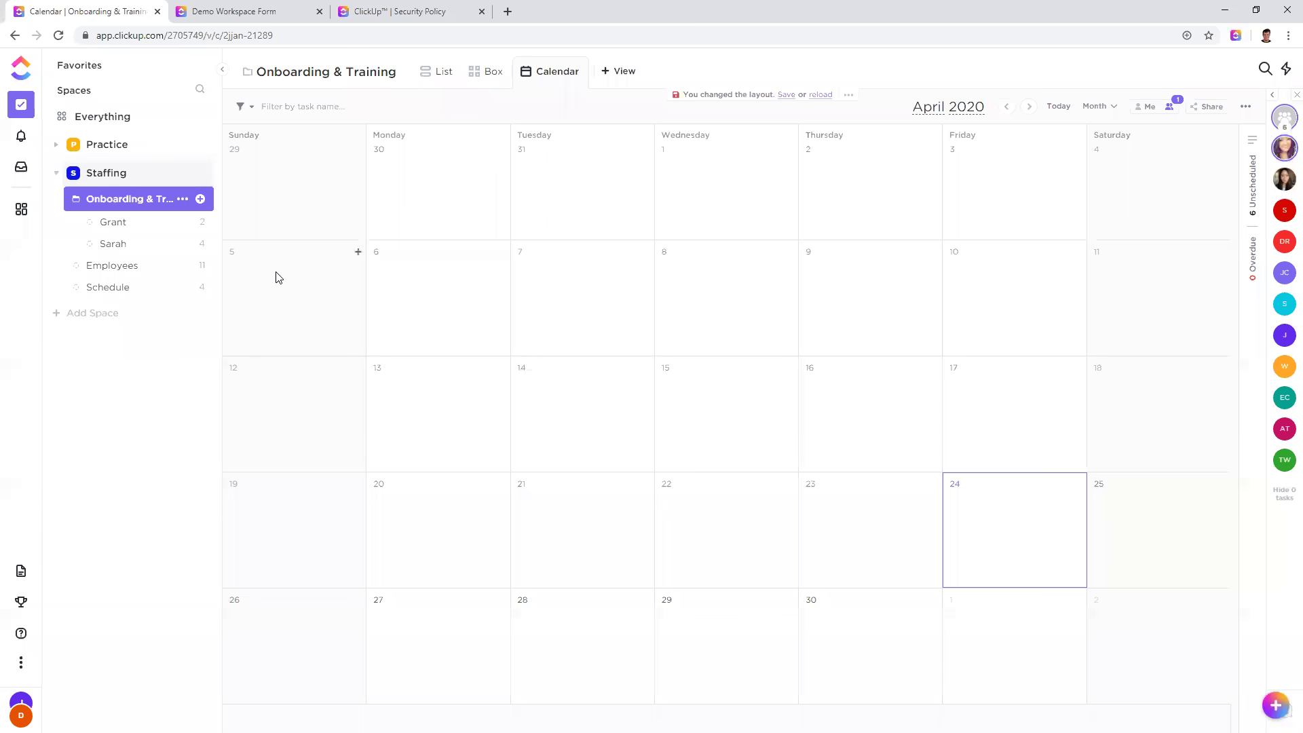
Step: Draft a custom automation for the Schedule list that adds the comment "This person is on PTO! They can't take this shift?"
{"action": "left_click", "coordinate": [146, 287]}
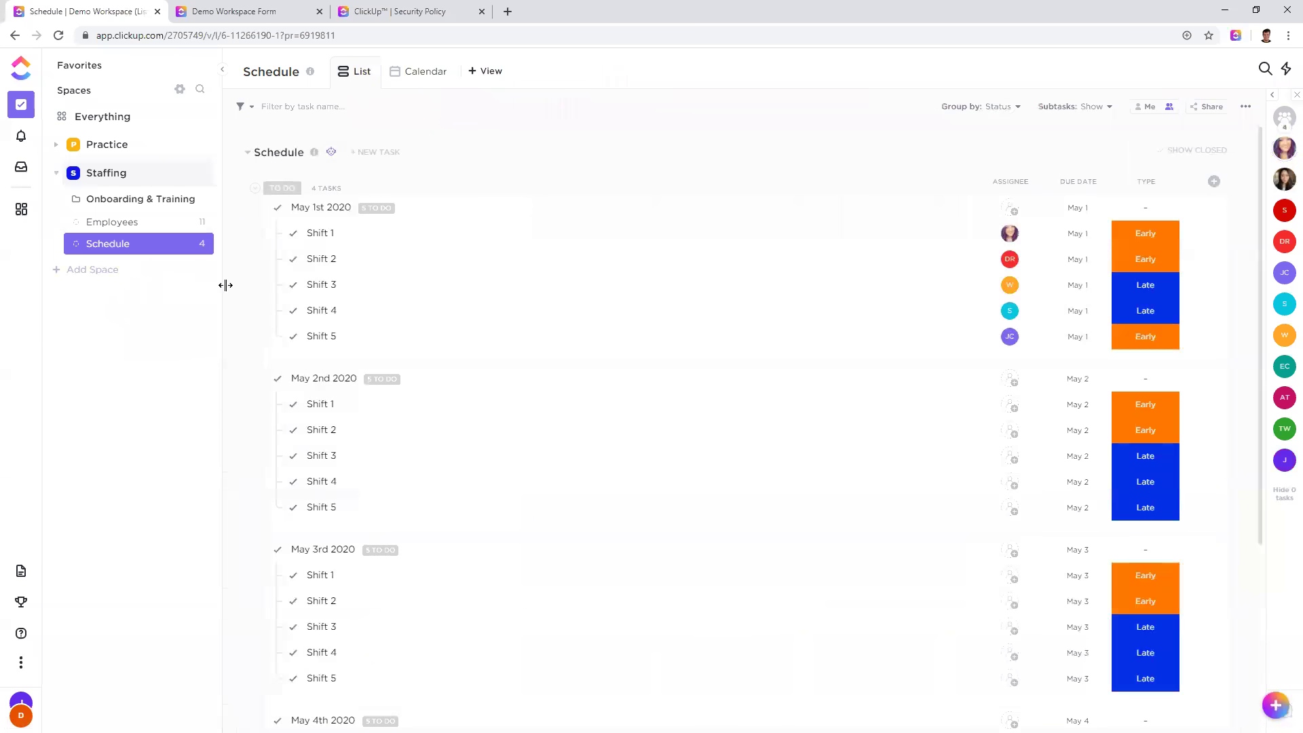
{"action": "left_click", "coordinate": [343, 154]}
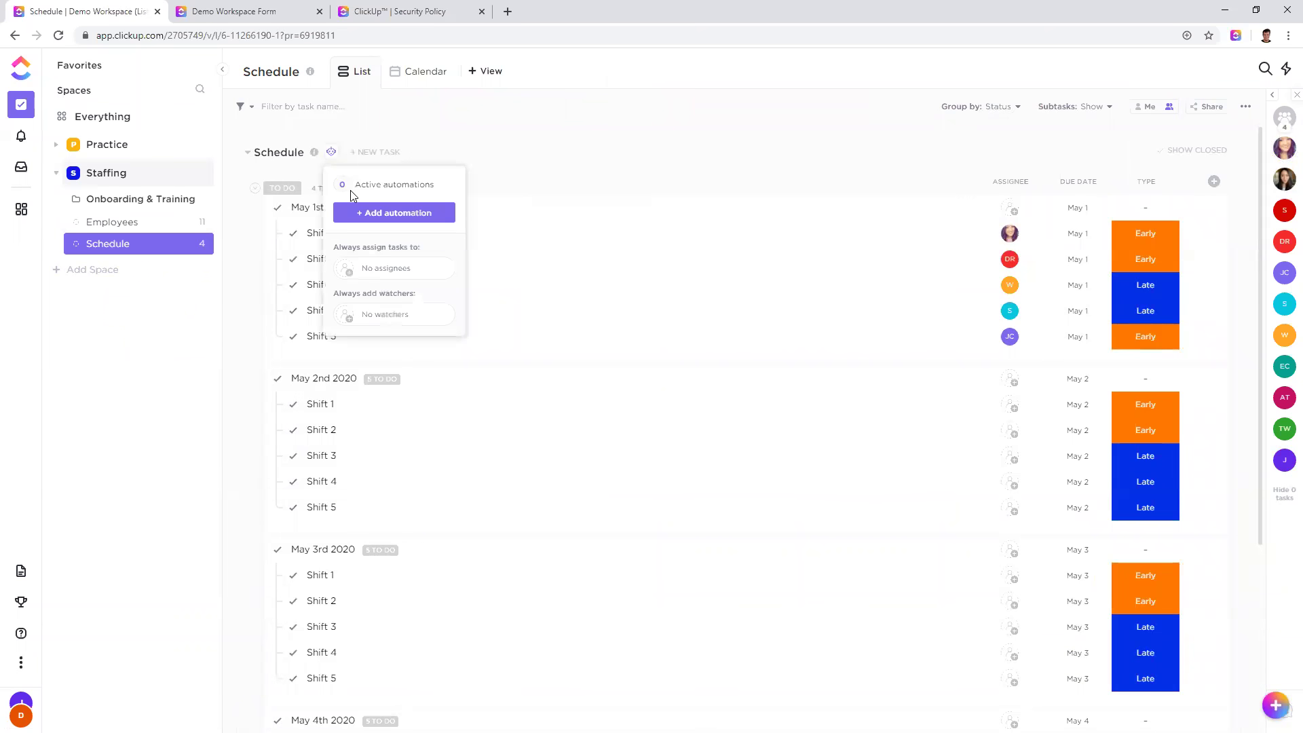
{"action": "left_click", "coordinate": [362, 209]}
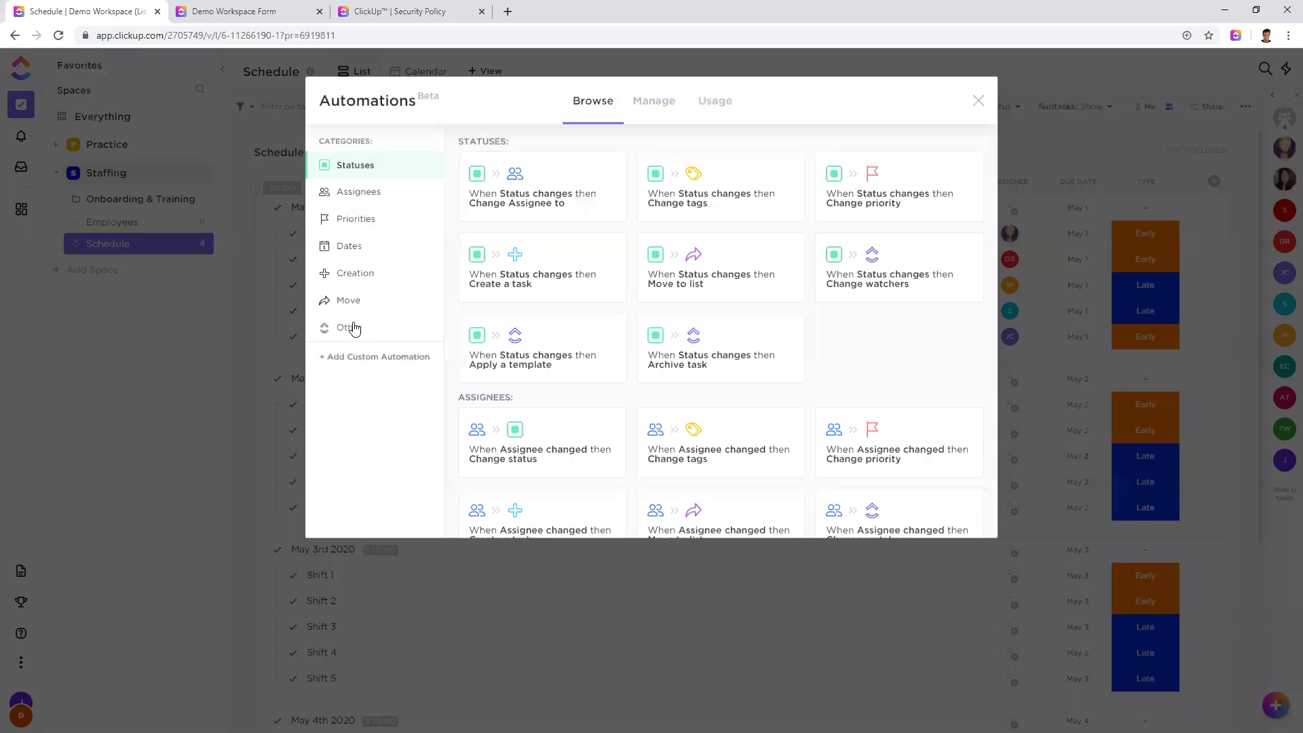
{"action": "left_click", "coordinate": [335, 356]}
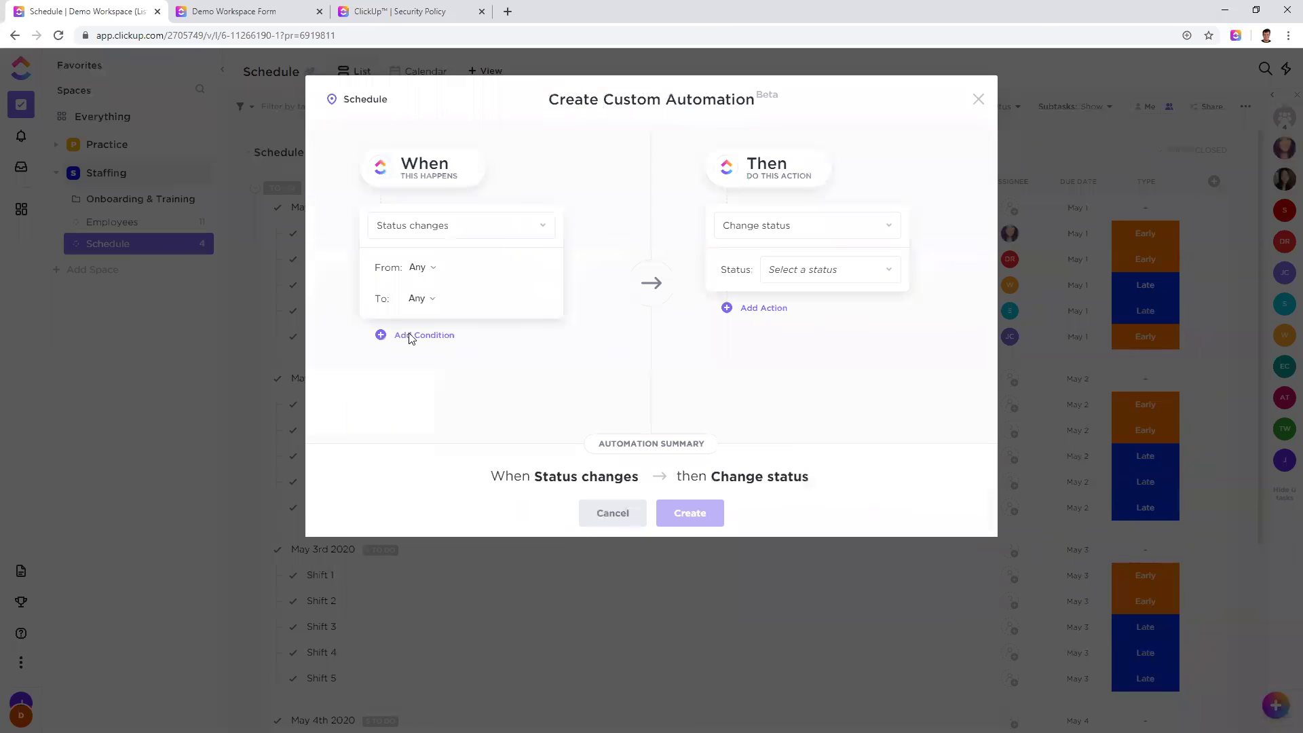
{"action": "left_click", "coordinate": [807, 227]}
{"action": "scroll", "coordinate": [774, 385], "scroll_direction": "down", "scroll_amount": 3}
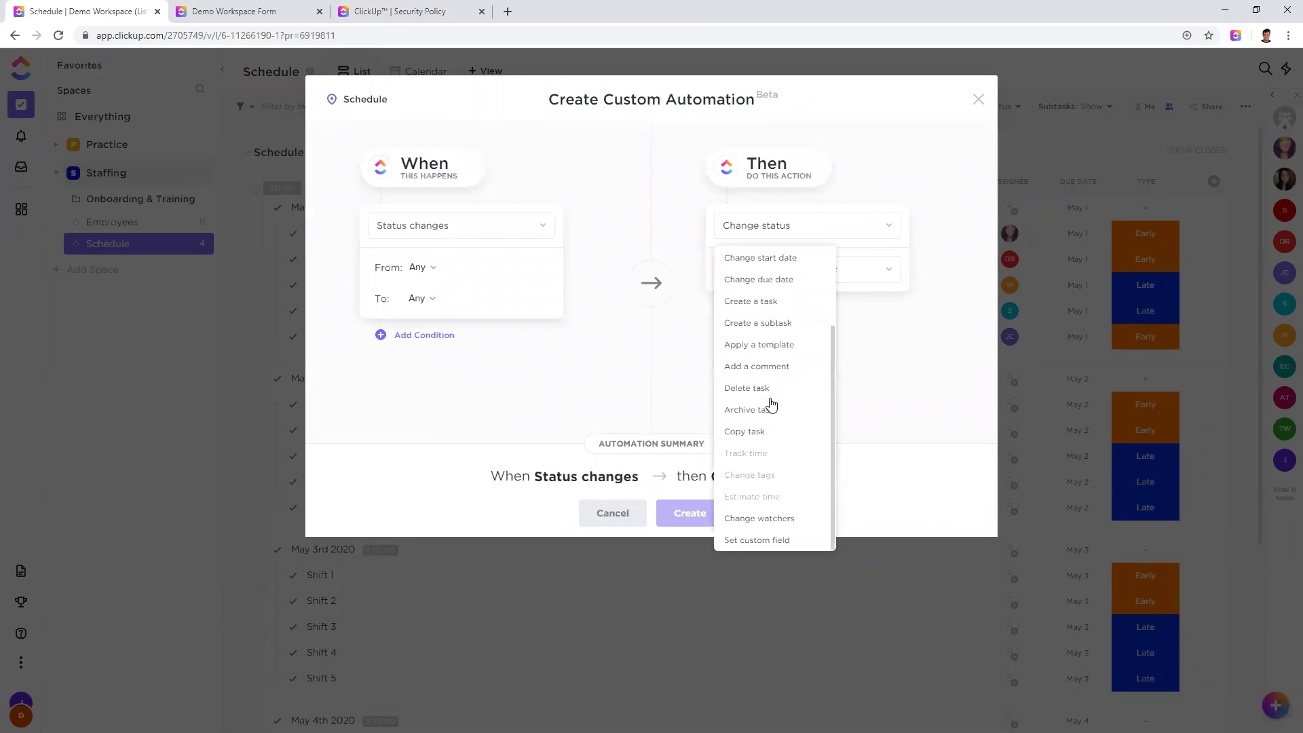
{"action": "left_click", "coordinate": [808, 368]}
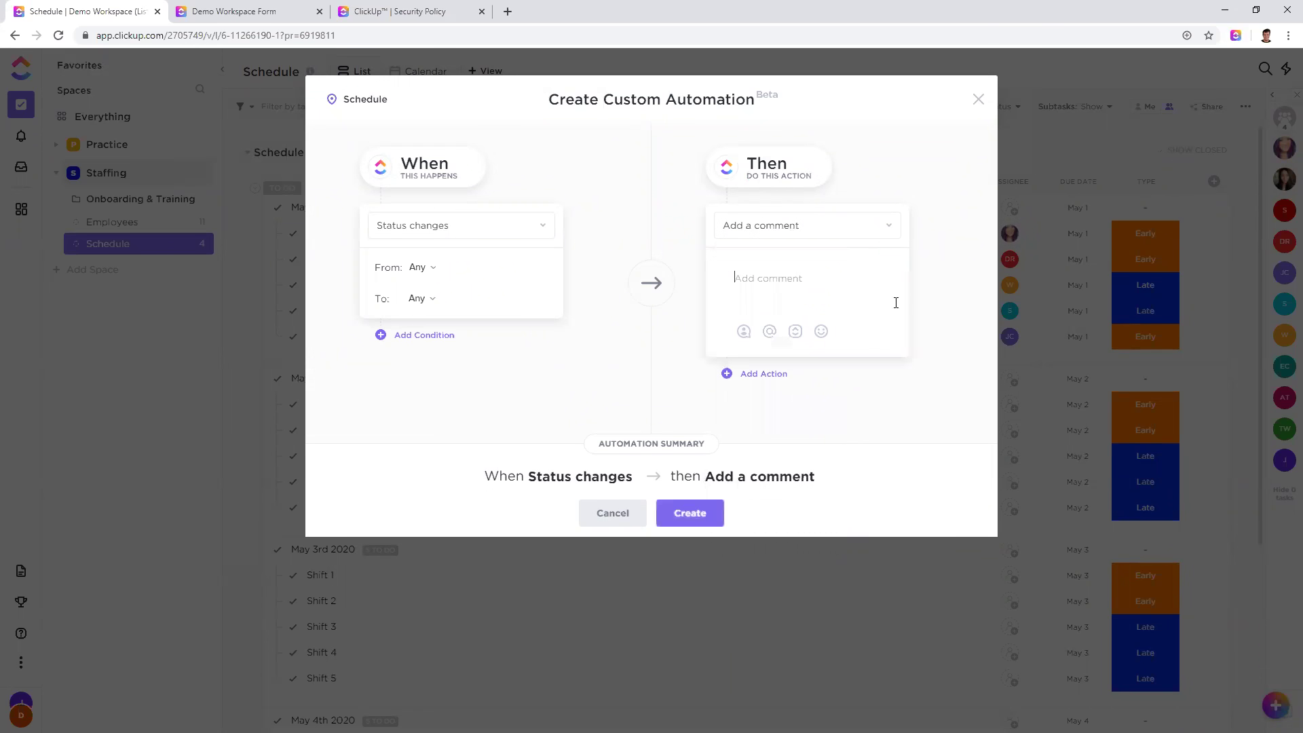
{"action": "type", "text": "This person is on PTO! They can't take this shi"}
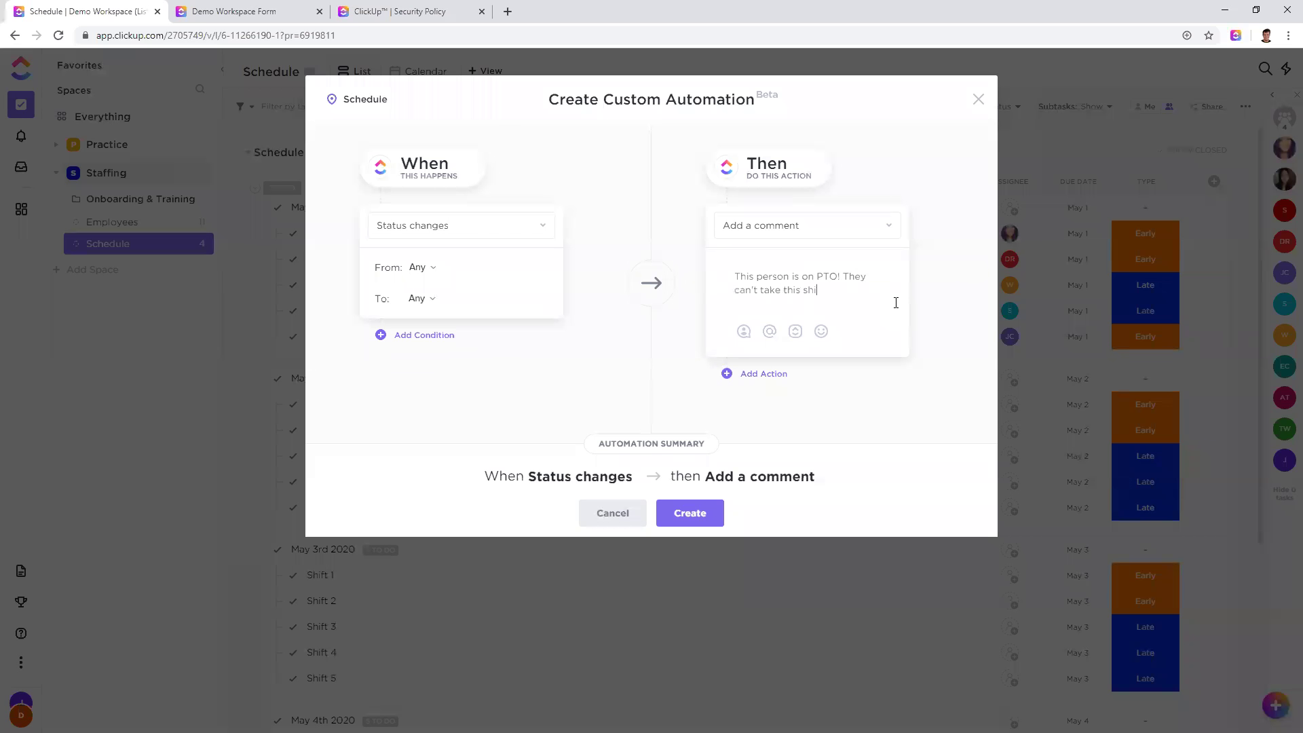
Step: Examine the trigger types available for the automation and close the draft without creating it
{"action": "left_click", "coordinate": [479, 231]}
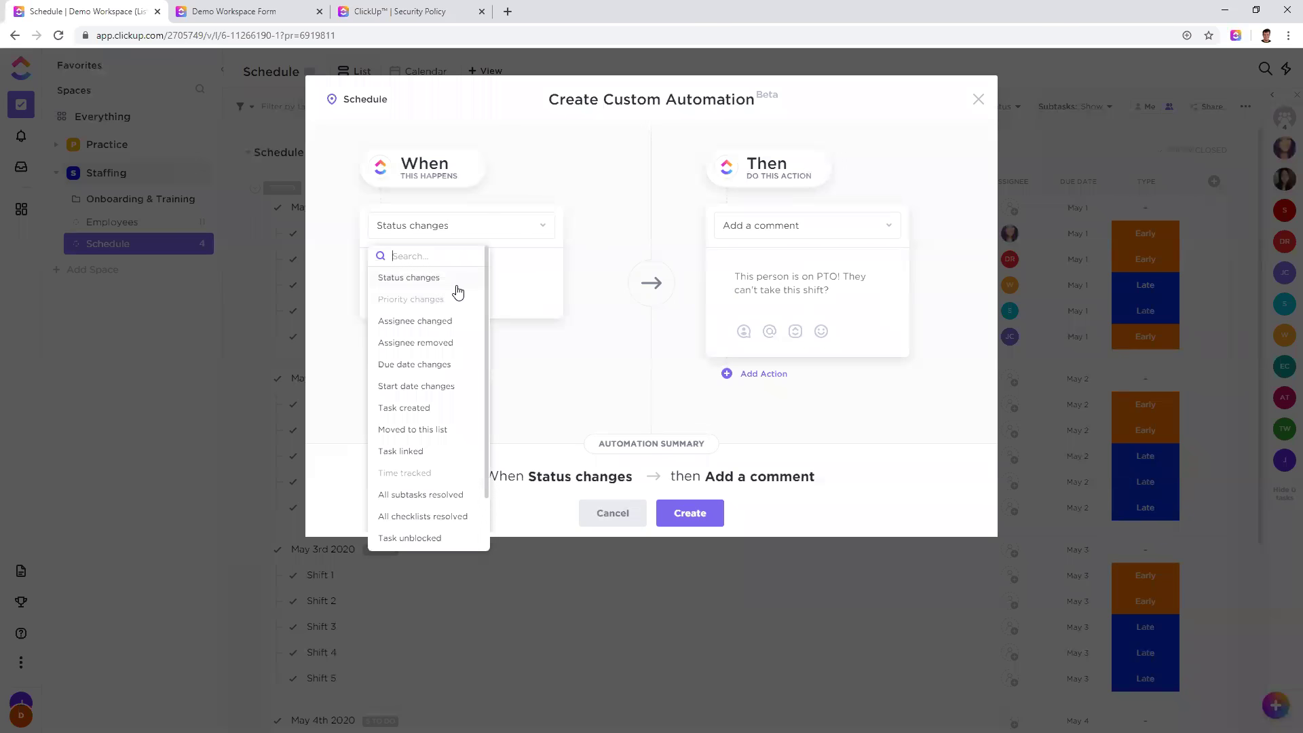
{"action": "scroll", "coordinate": [441, 407], "scroll_direction": "down", "scroll_amount": 2}
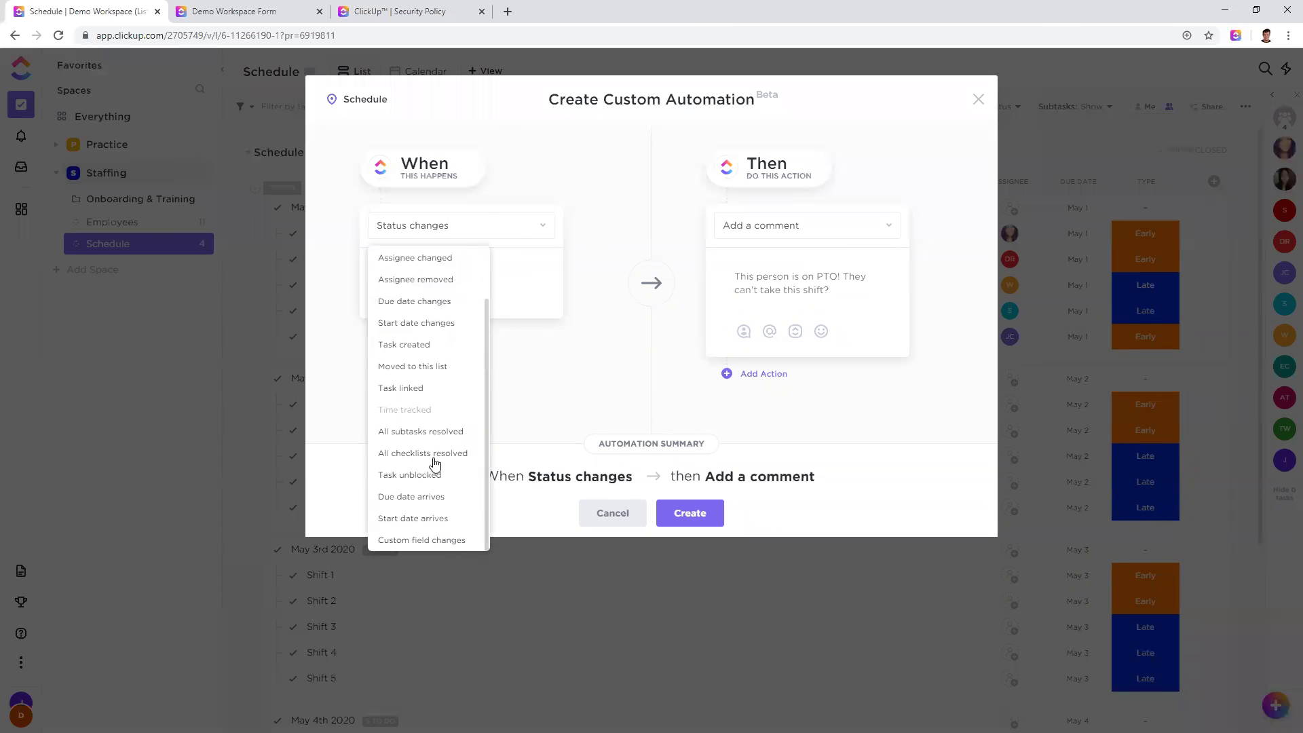
{"action": "scroll", "coordinate": [438, 441], "scroll_direction": "up", "scroll_amount": 2}
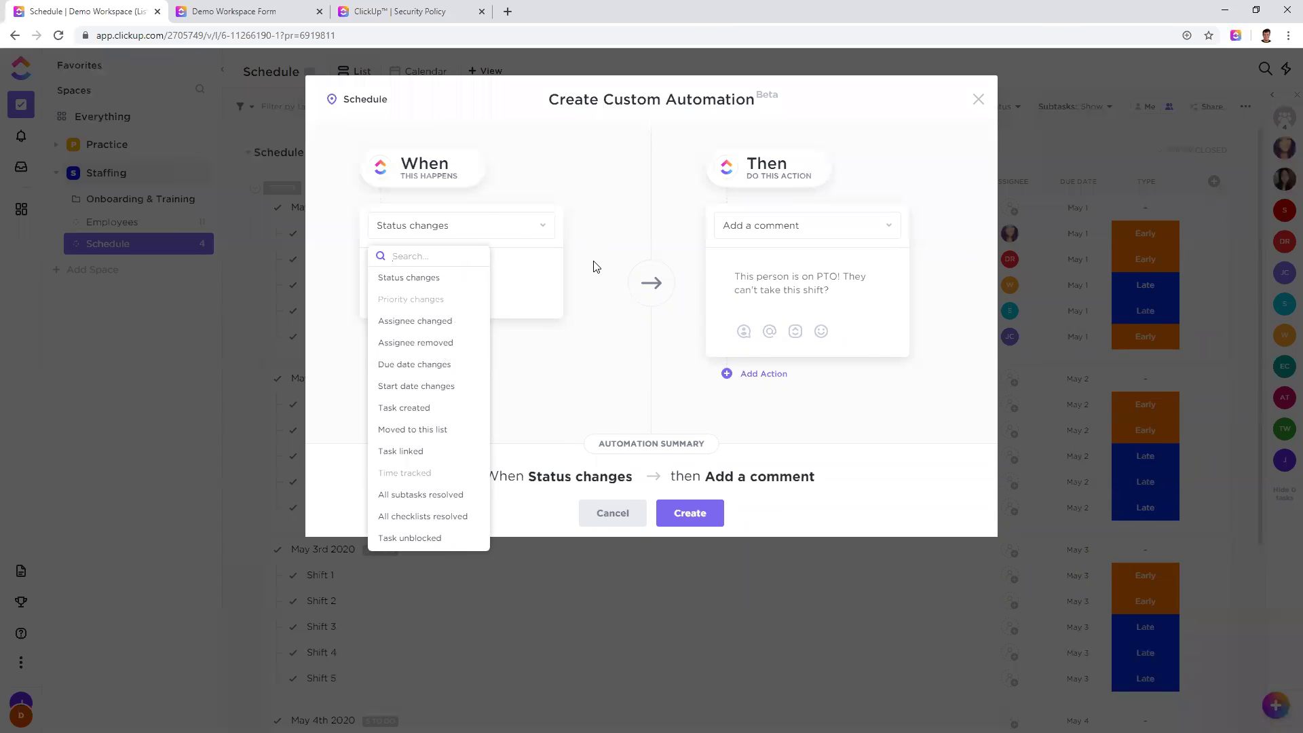
{"action": "left_click", "coordinate": [595, 266]}
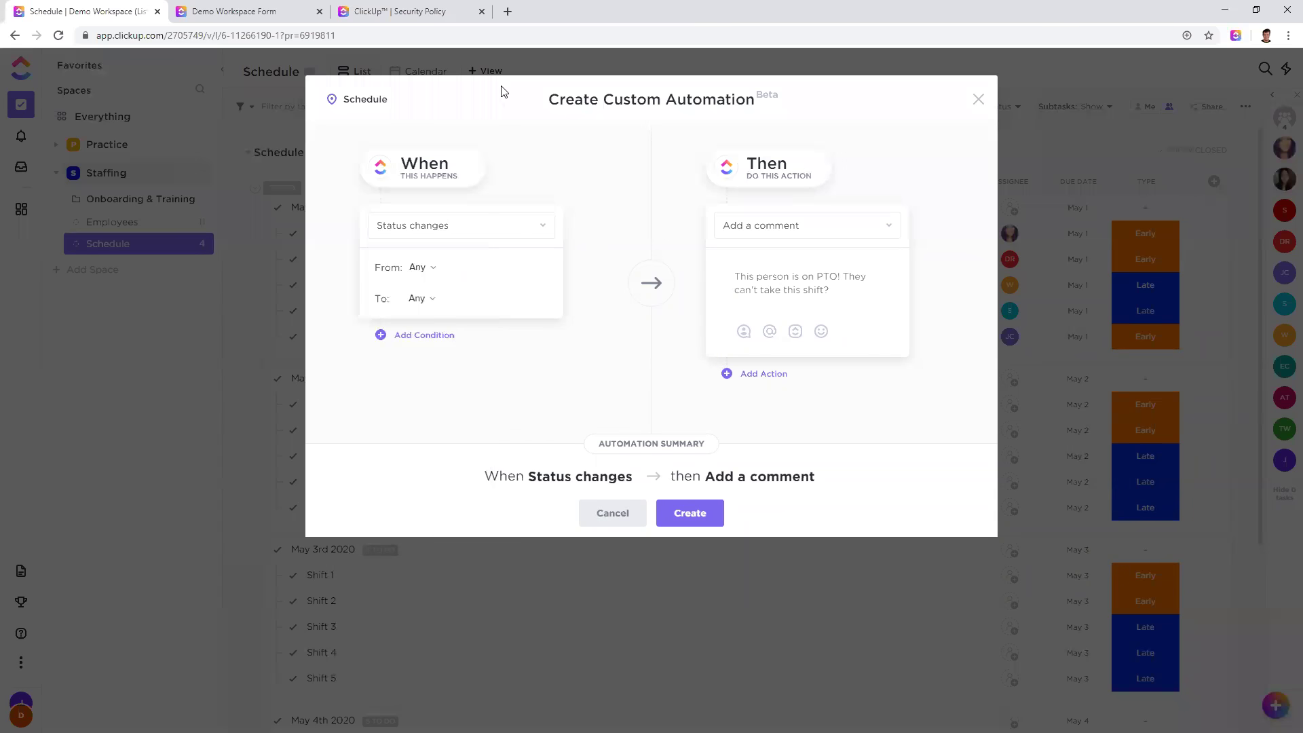
{"action": "left_click", "coordinate": [979, 100]}
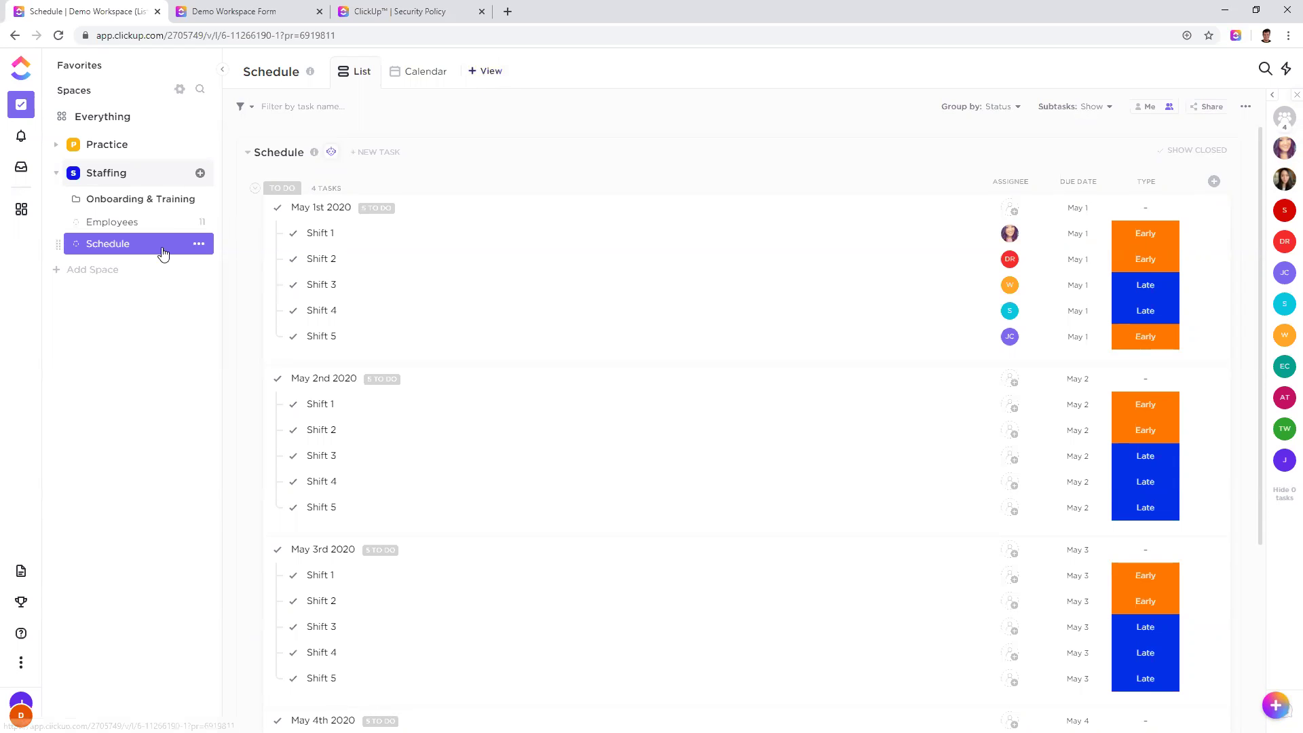
Step: View the whole Staffing space as a list and open the workspace's Docs home
{"action": "left_click", "coordinate": [113, 177]}
{"action": "left_click", "coordinate": [112, 175]}
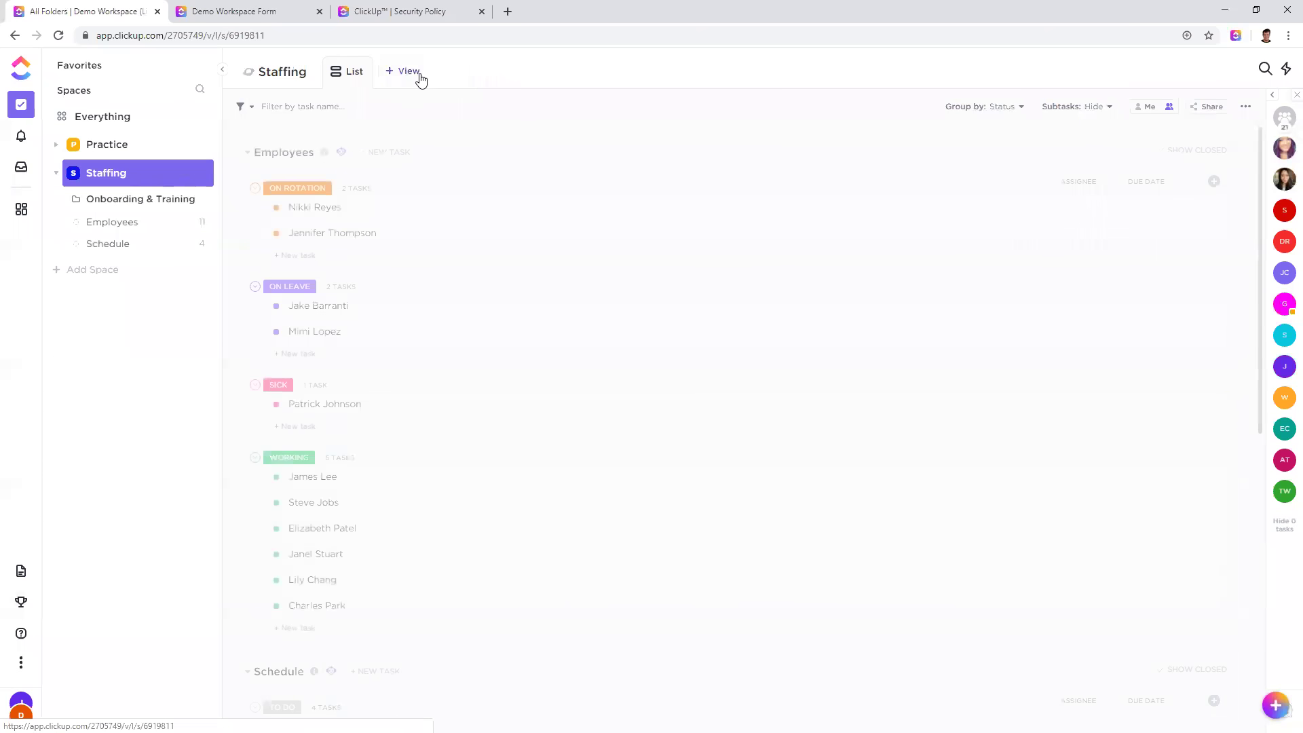
{"action": "left_click", "coordinate": [24, 571]}
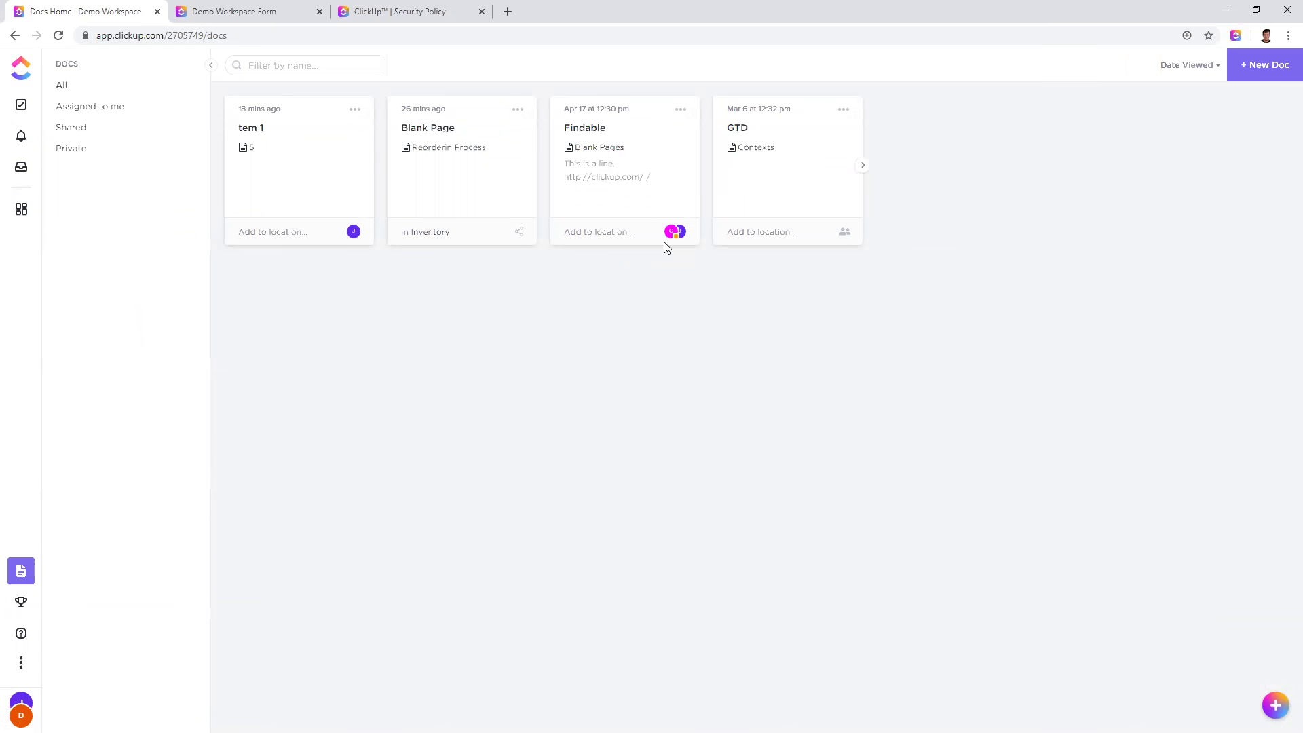
Step: Review the sharing options of the "tem 1" doc and return to the Staffing space's task list
{"action": "left_click", "coordinate": [288, 234]}
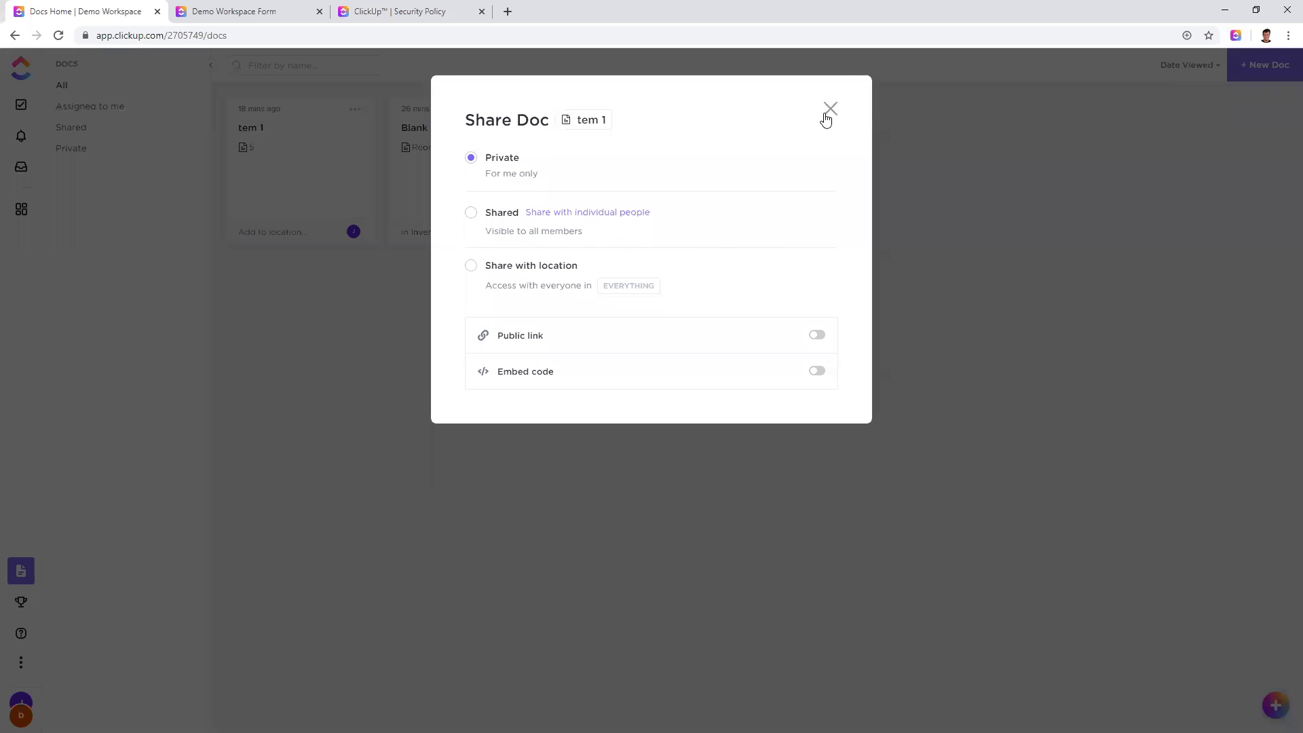
{"action": "left_click", "coordinate": [827, 109]}
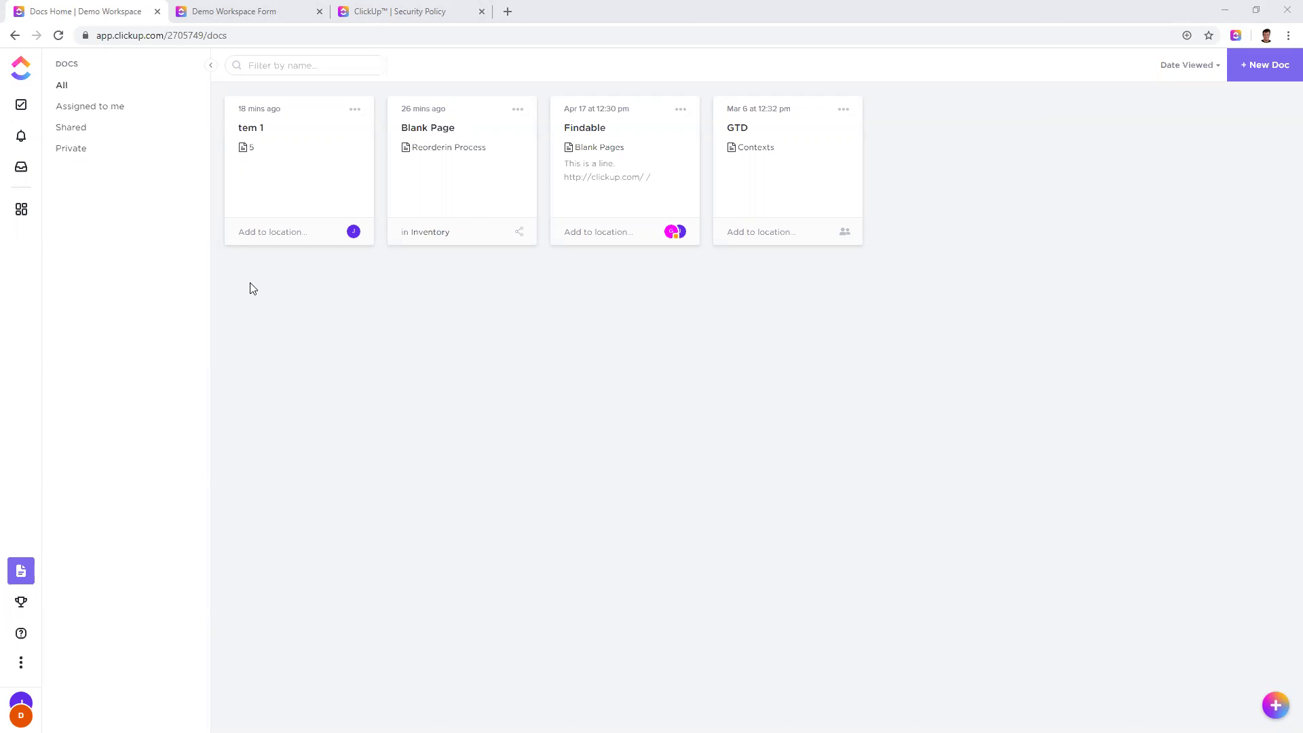
{"action": "left_click", "coordinate": [23, 108]}
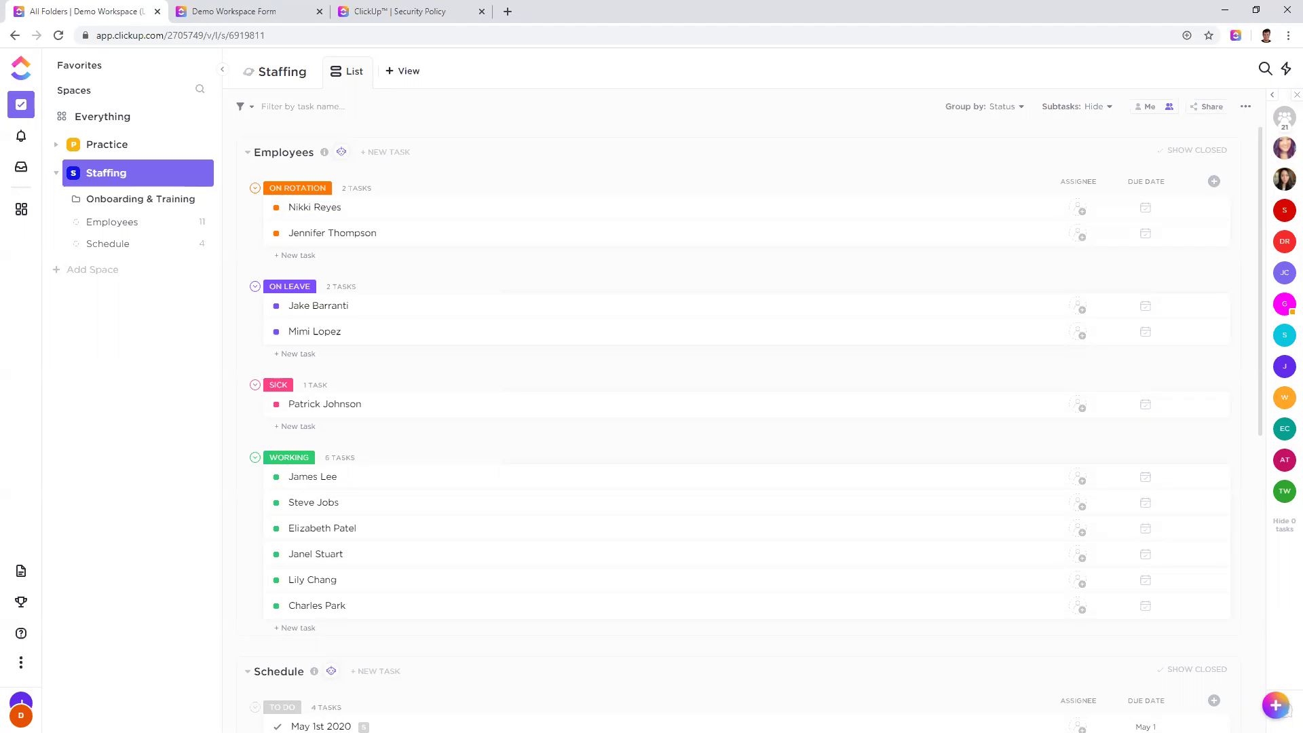
Step: On the Highlight report dashboard, check the Portfolio widget's settings and shorten the widget to end just below the Compliance row
{"action": "left_click", "coordinate": [40, 216]}
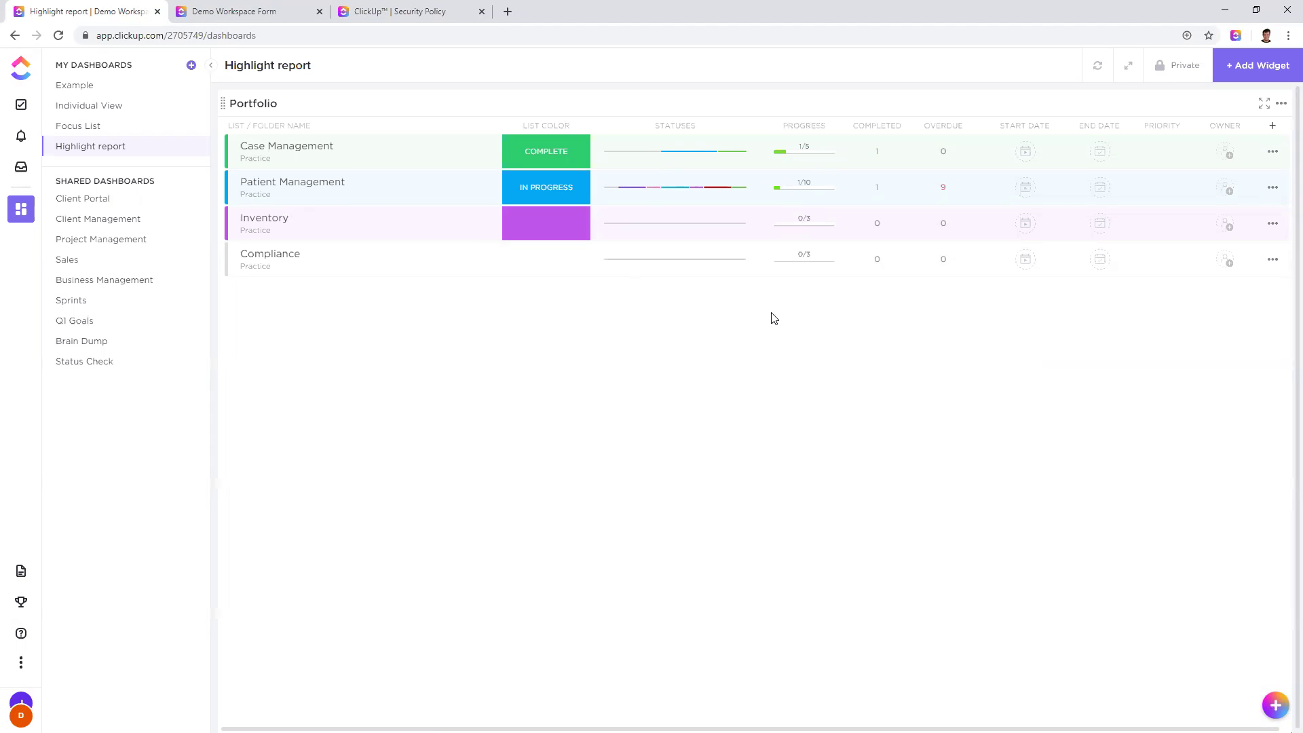
{"action": "left_click", "coordinate": [1281, 106]}
{"action": "left_click", "coordinate": [1255, 138]}
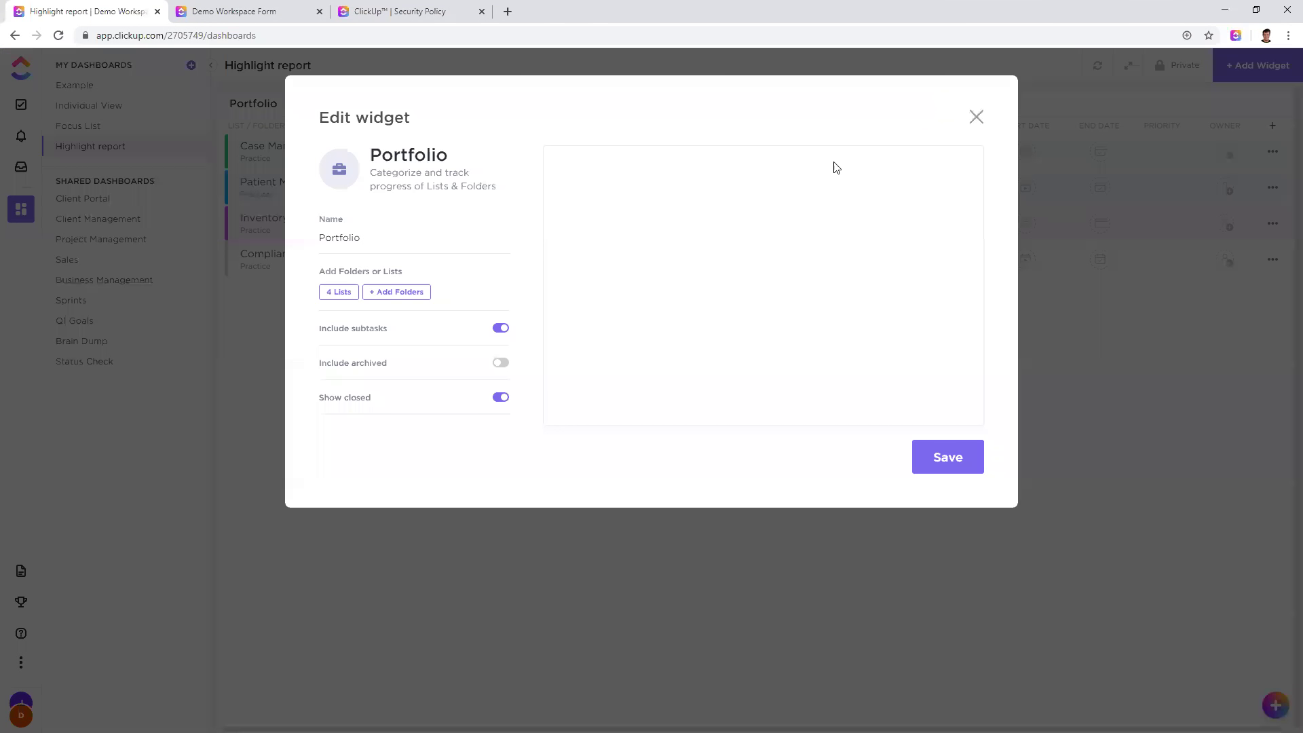
{"action": "left_click", "coordinate": [978, 118]}
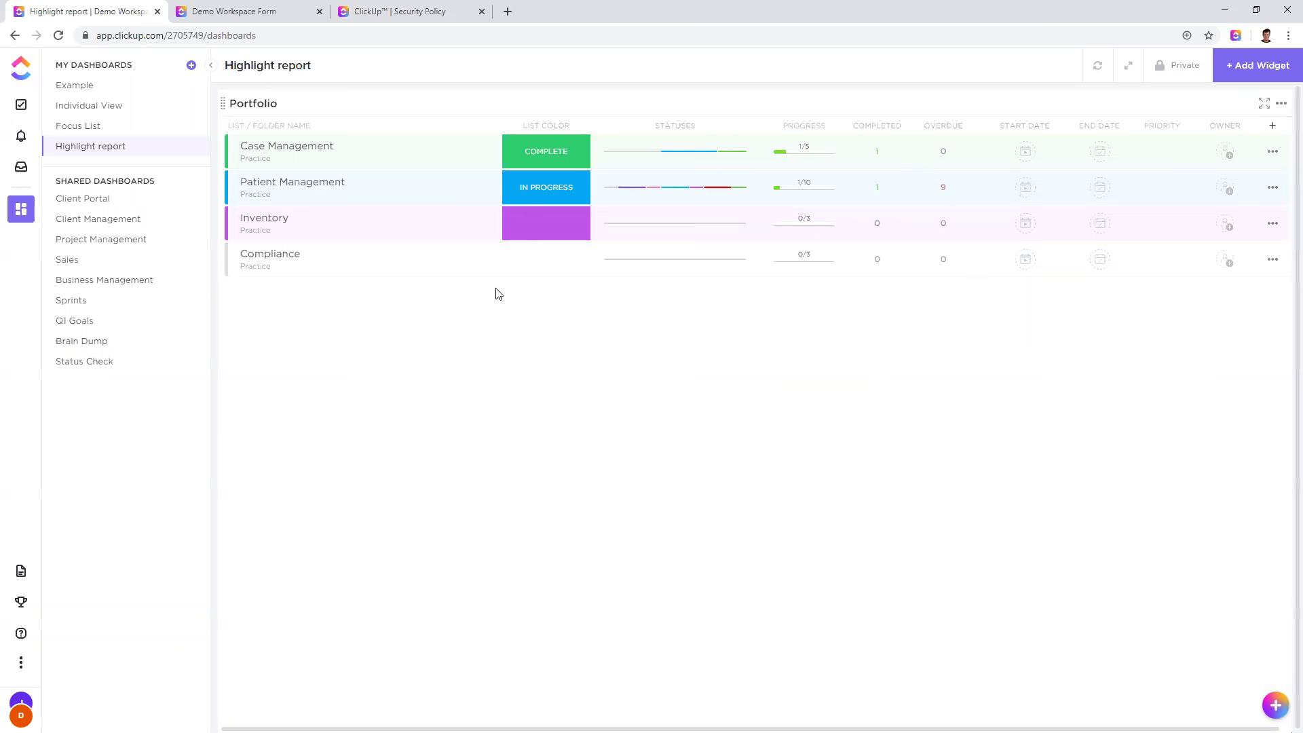
{"action": "left_click_drag", "start_coordinate": [745, 726], "coordinate": [778, 287]}
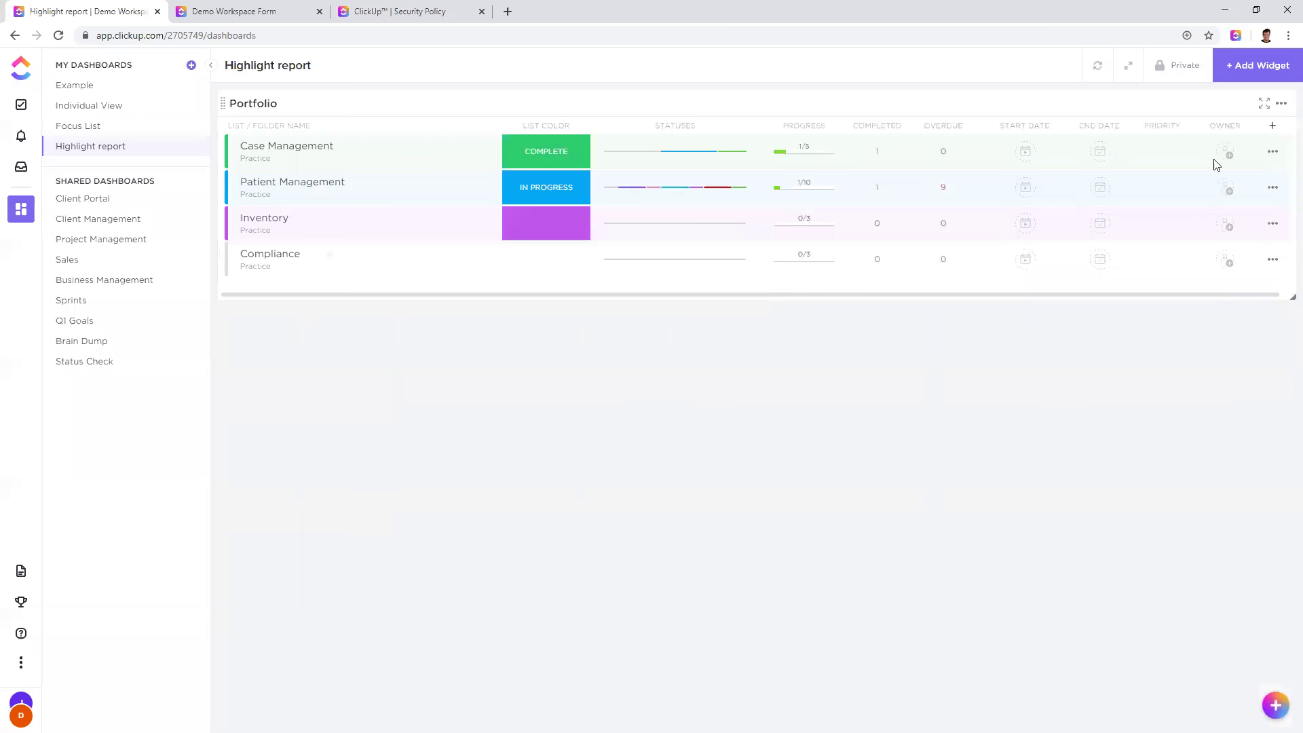
Step: Start a custom Line Chart widget named "Statuses" with the Practice space as its location
{"action": "left_click", "coordinate": [1245, 68]}
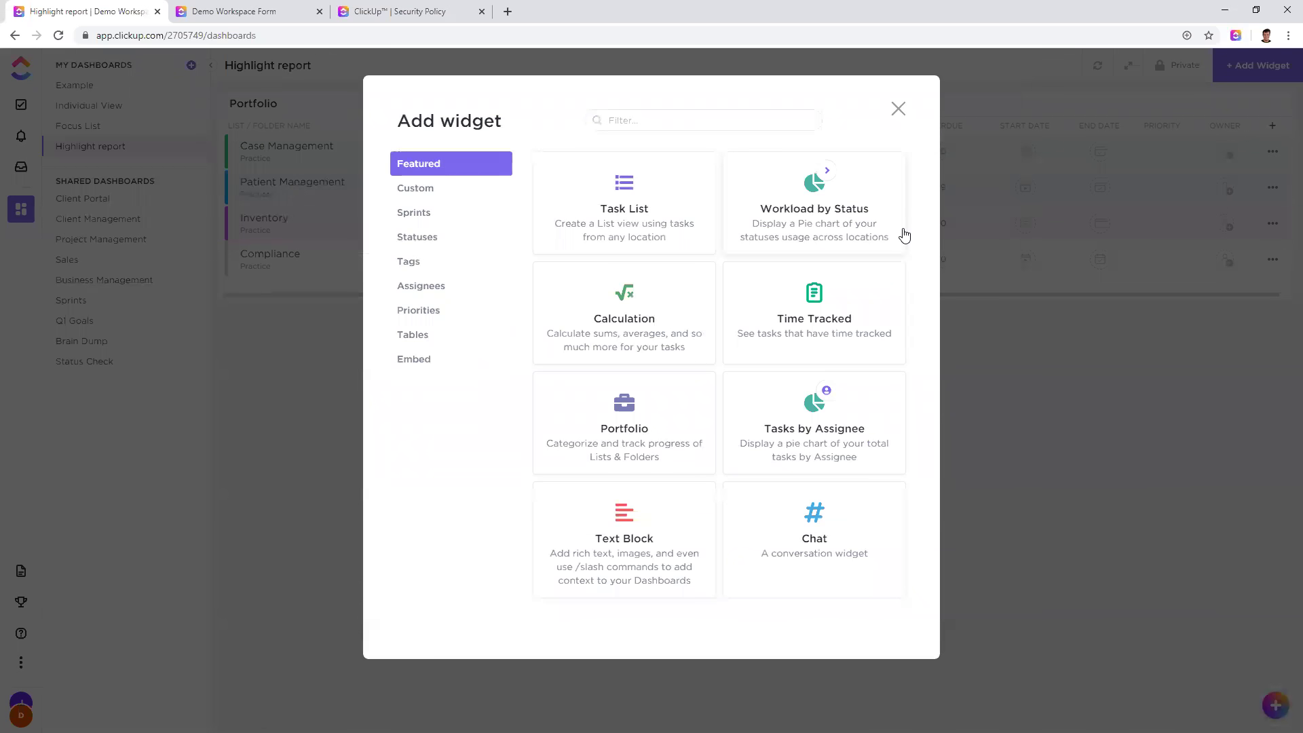
{"action": "left_click", "coordinate": [439, 194]}
{"action": "left_click", "coordinate": [649, 205]}
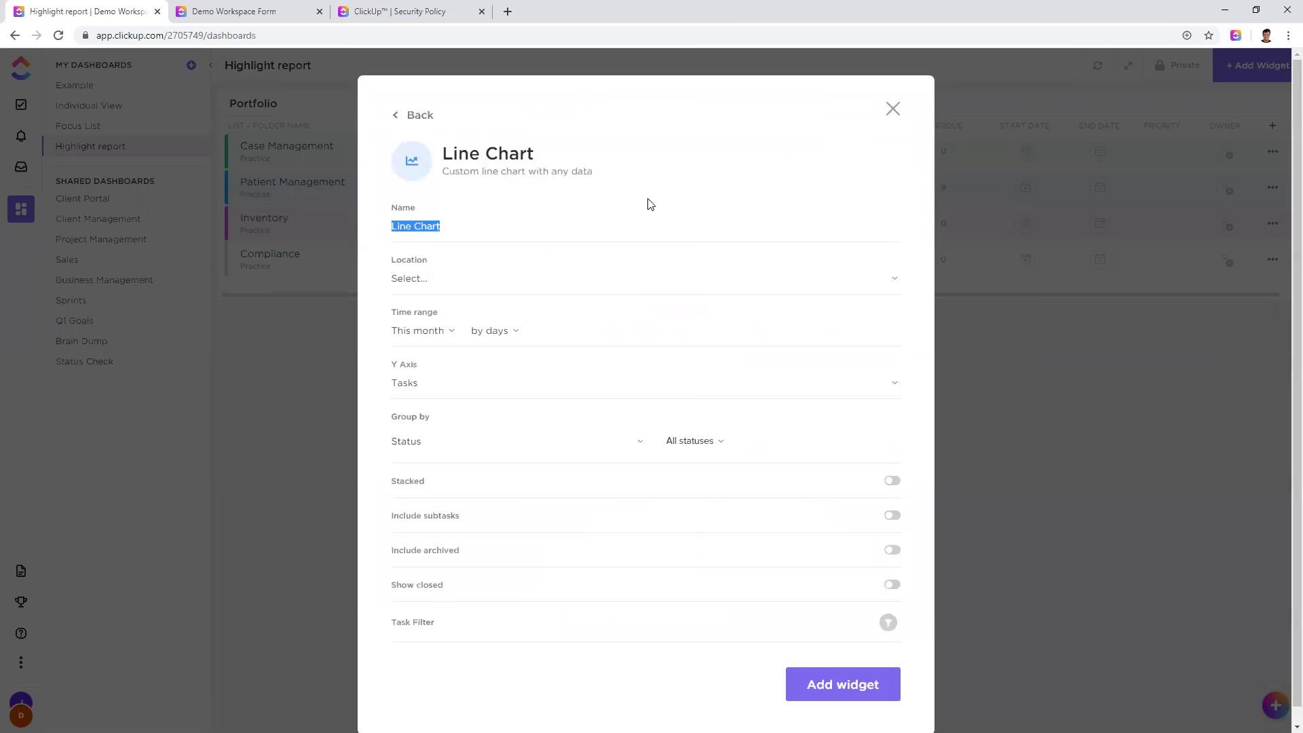
{"action": "type", "text": "Statuses"}
{"action": "left_click", "coordinate": [401, 280]}
{"action": "left_click", "coordinate": [548, 344]}
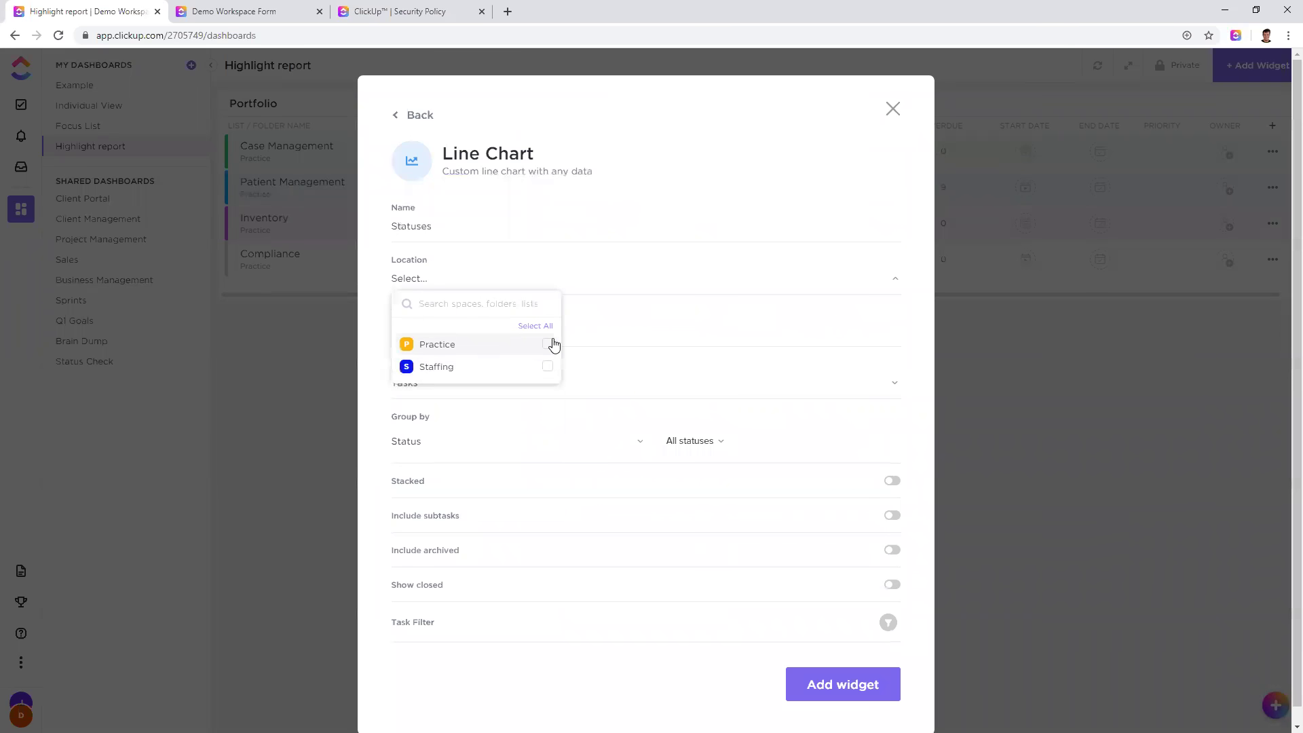
{"action": "left_click", "coordinate": [374, 361]}
Step: Set the Statuses chart's time range to March 1–31, 2020, with closed tasks shown, and add the widget to the dashboard
{"action": "left_click", "coordinate": [417, 331]}
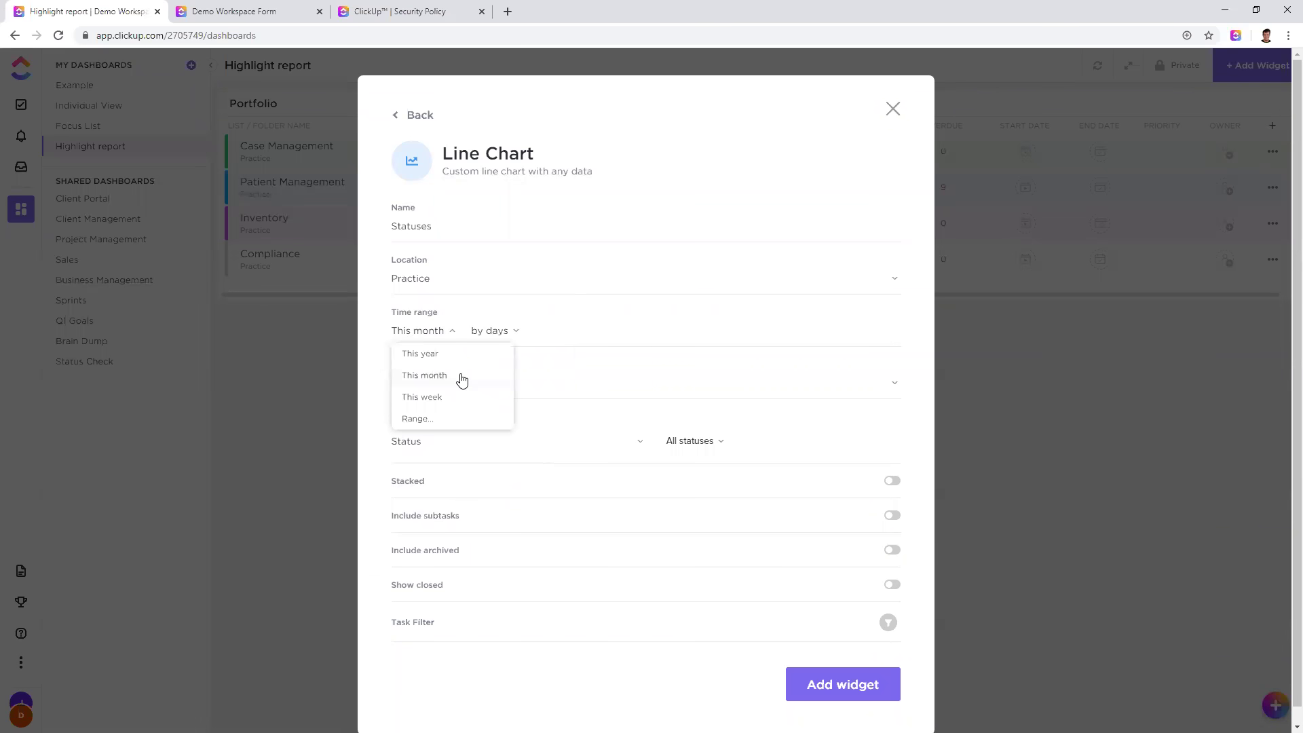
{"action": "left_click", "coordinate": [424, 418]}
{"action": "left_click", "coordinate": [499, 335]}
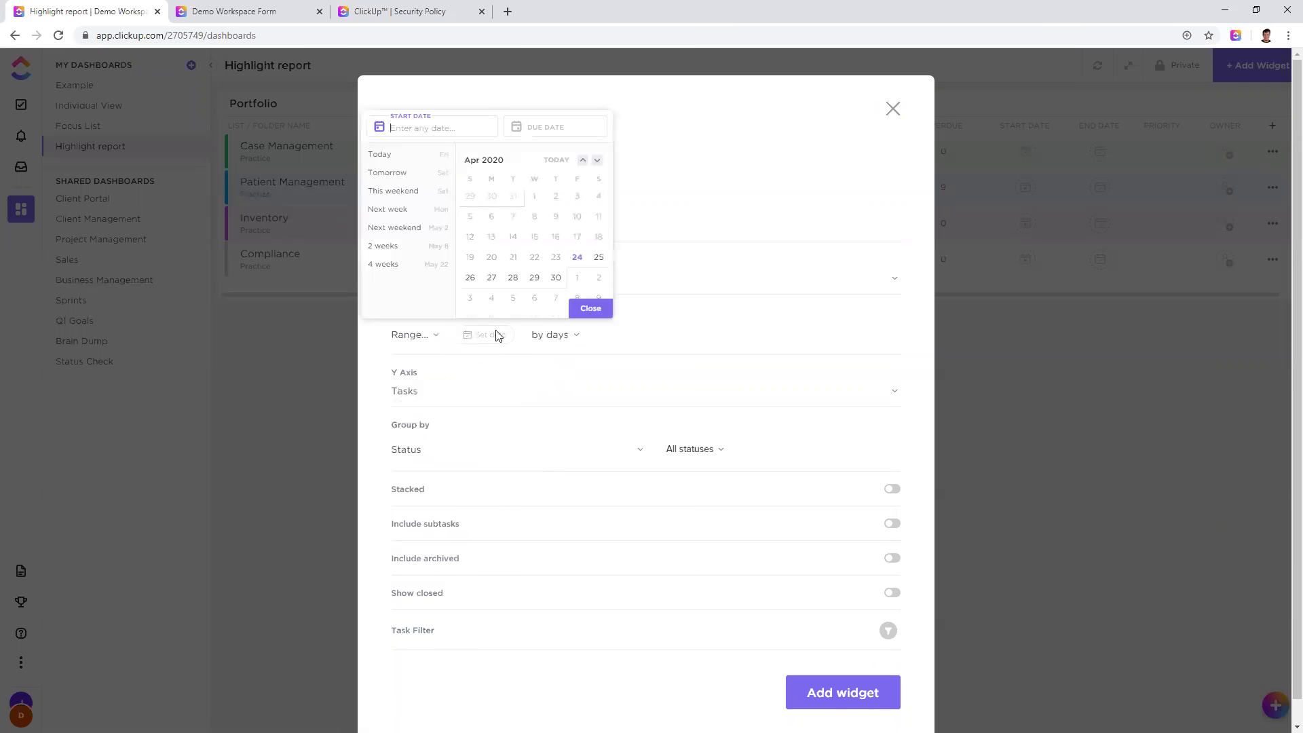
{"action": "left_click", "coordinate": [582, 160]}
{"action": "left_click", "coordinate": [470, 196]}
{"action": "left_click", "coordinate": [512, 277]}
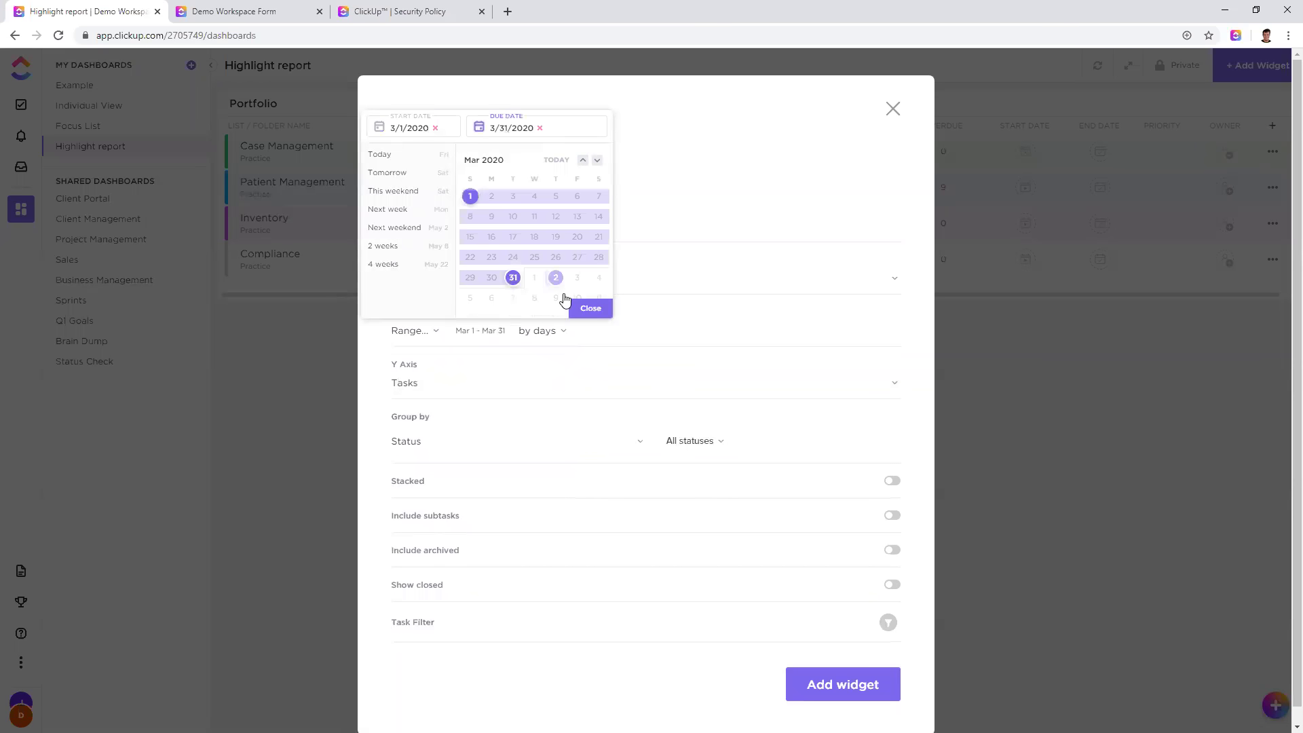
{"action": "left_click", "coordinate": [588, 308]}
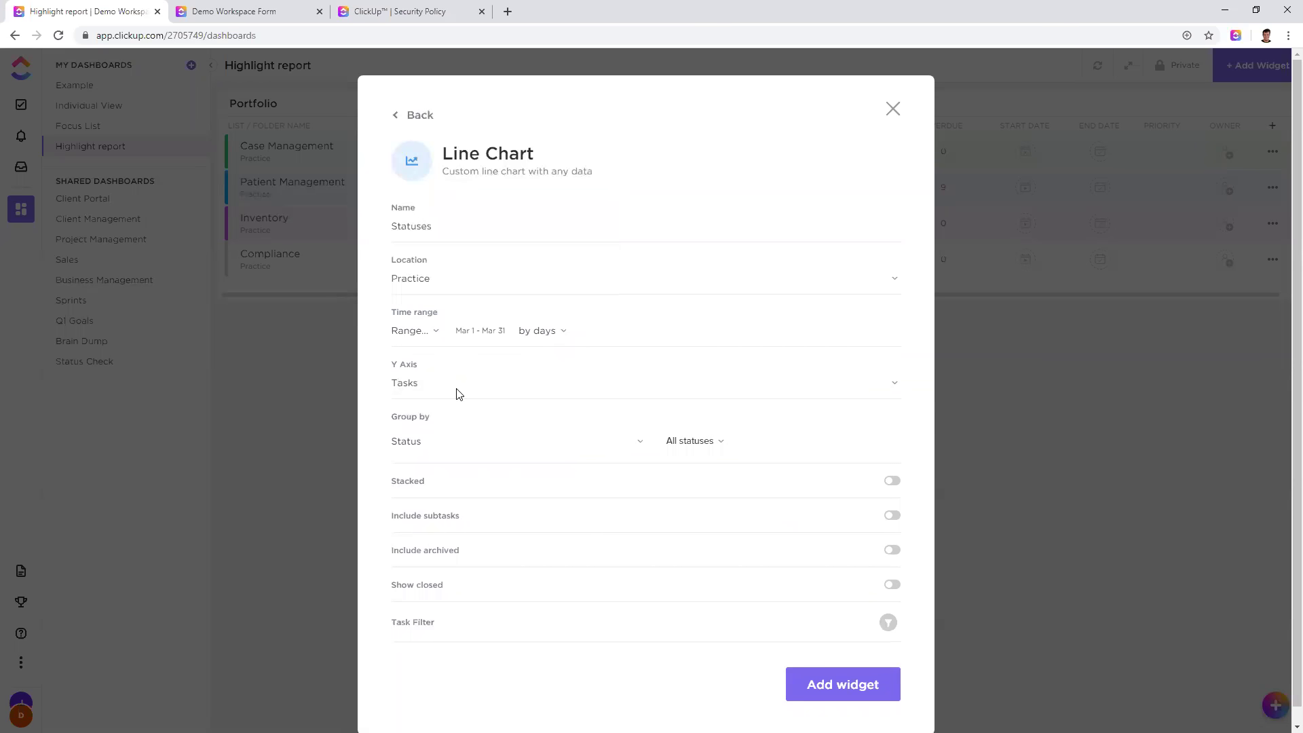
{"action": "left_click", "coordinate": [851, 683]}
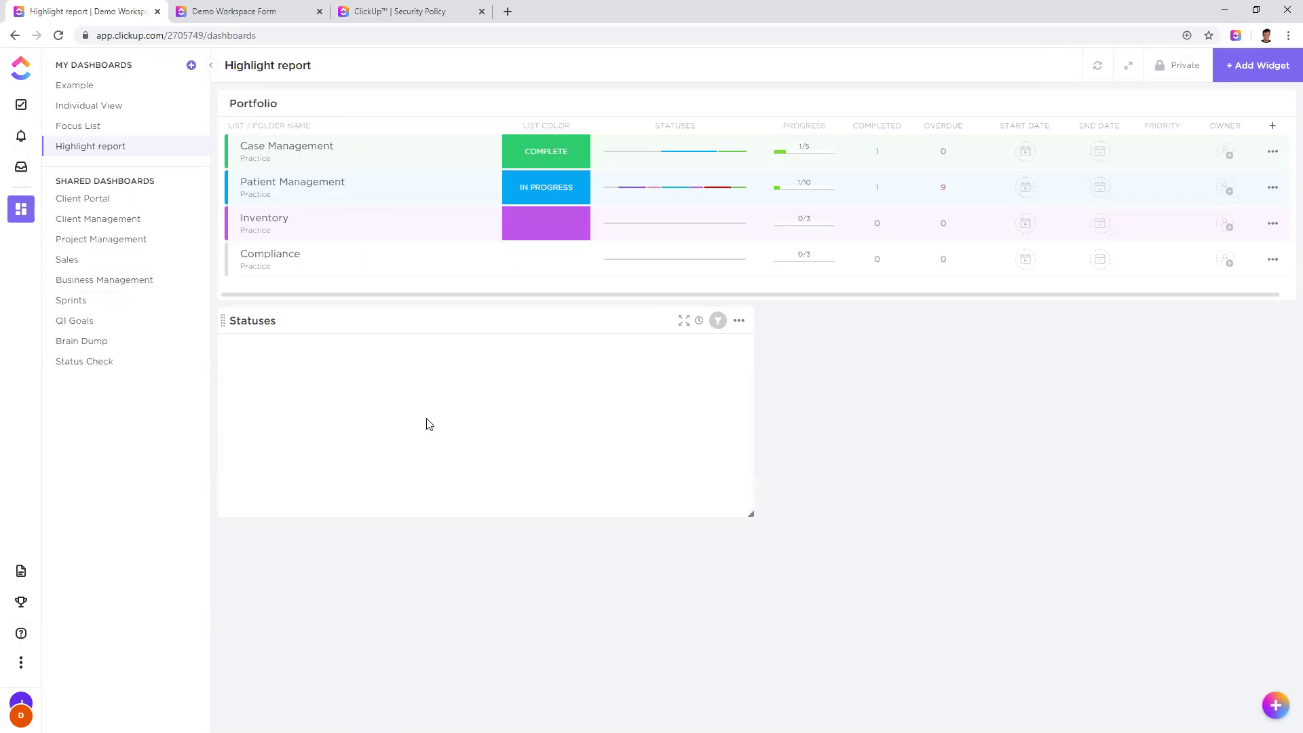
Step: Extend the Statuses chart's time range to end on April 24, 2020 and save the widget
{"action": "left_click", "coordinate": [737, 321]}
{"action": "left_click", "coordinate": [785, 349]}
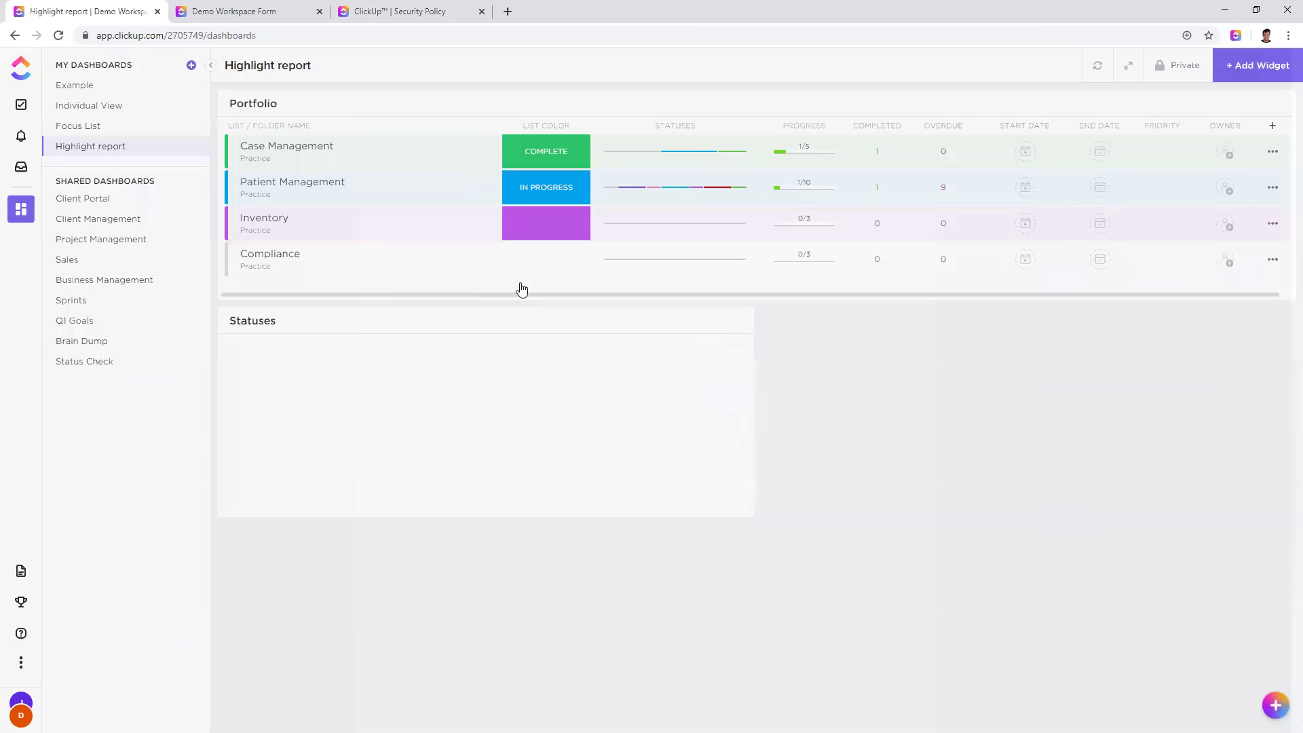
{"action": "left_click", "coordinate": [438, 340]}
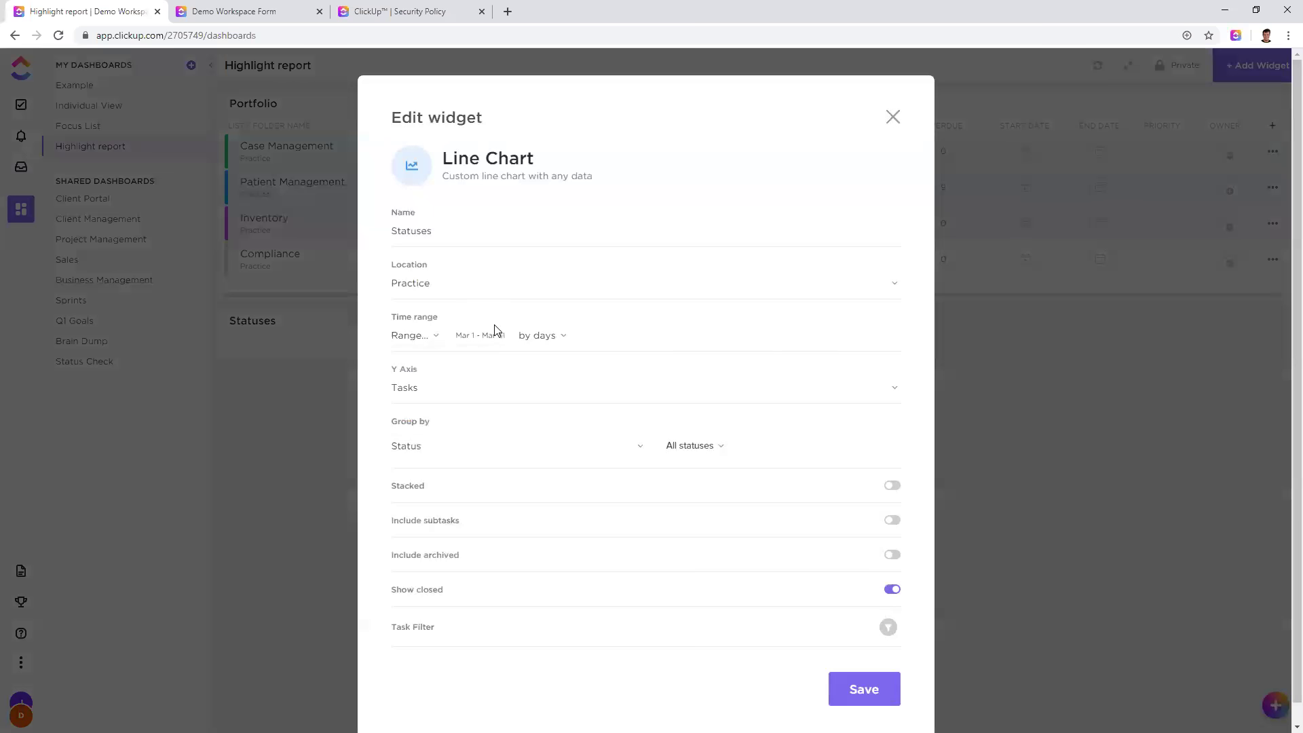
{"action": "left_click", "coordinate": [488, 345]}
{"action": "scroll", "coordinate": [523, 272], "scroll_direction": "down", "scroll_amount": 4}
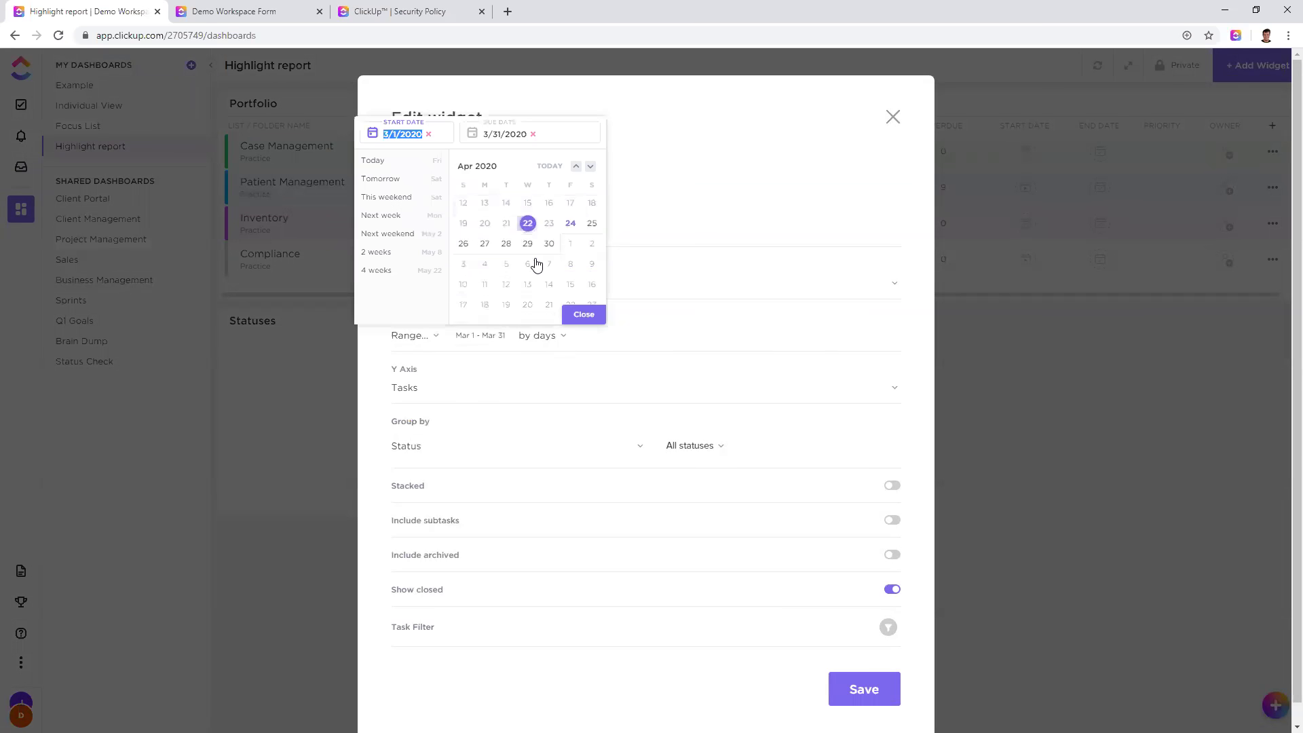
{"action": "scroll", "coordinate": [543, 271], "scroll_direction": "up", "scroll_amount": 3}
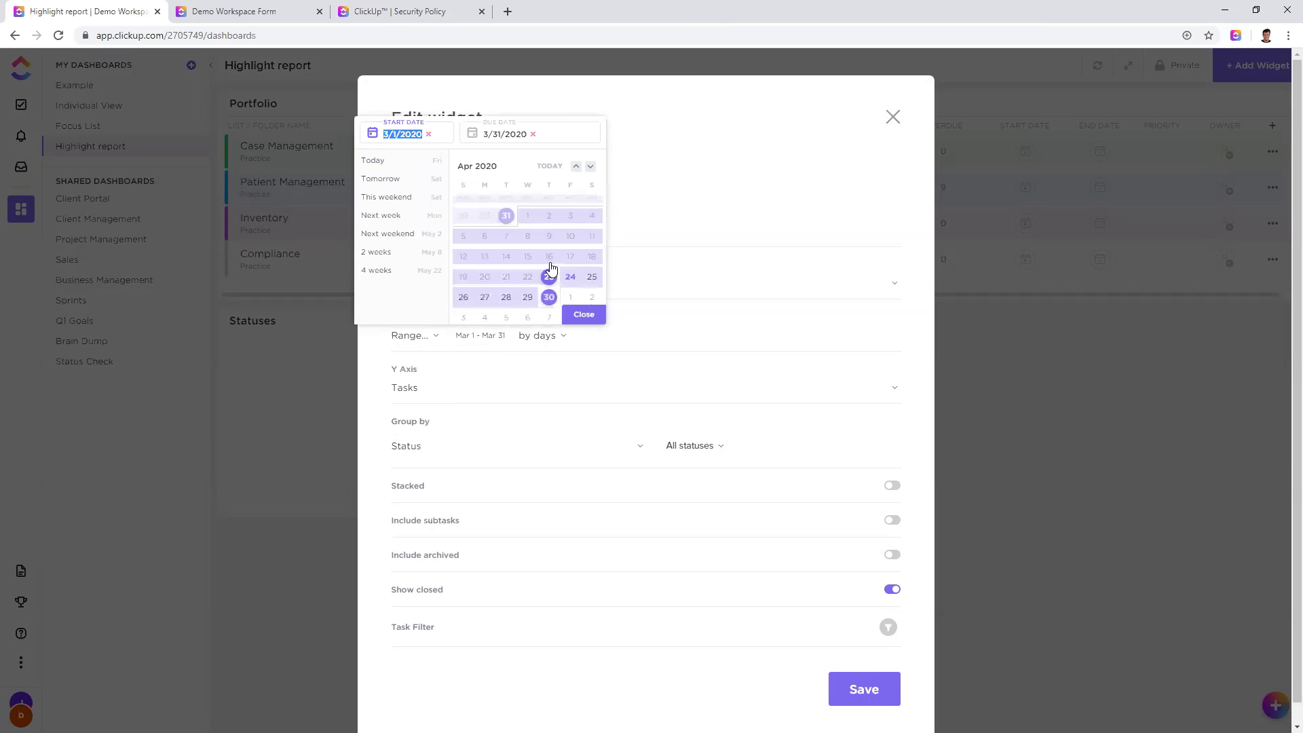
{"action": "left_click", "coordinate": [570, 276]}
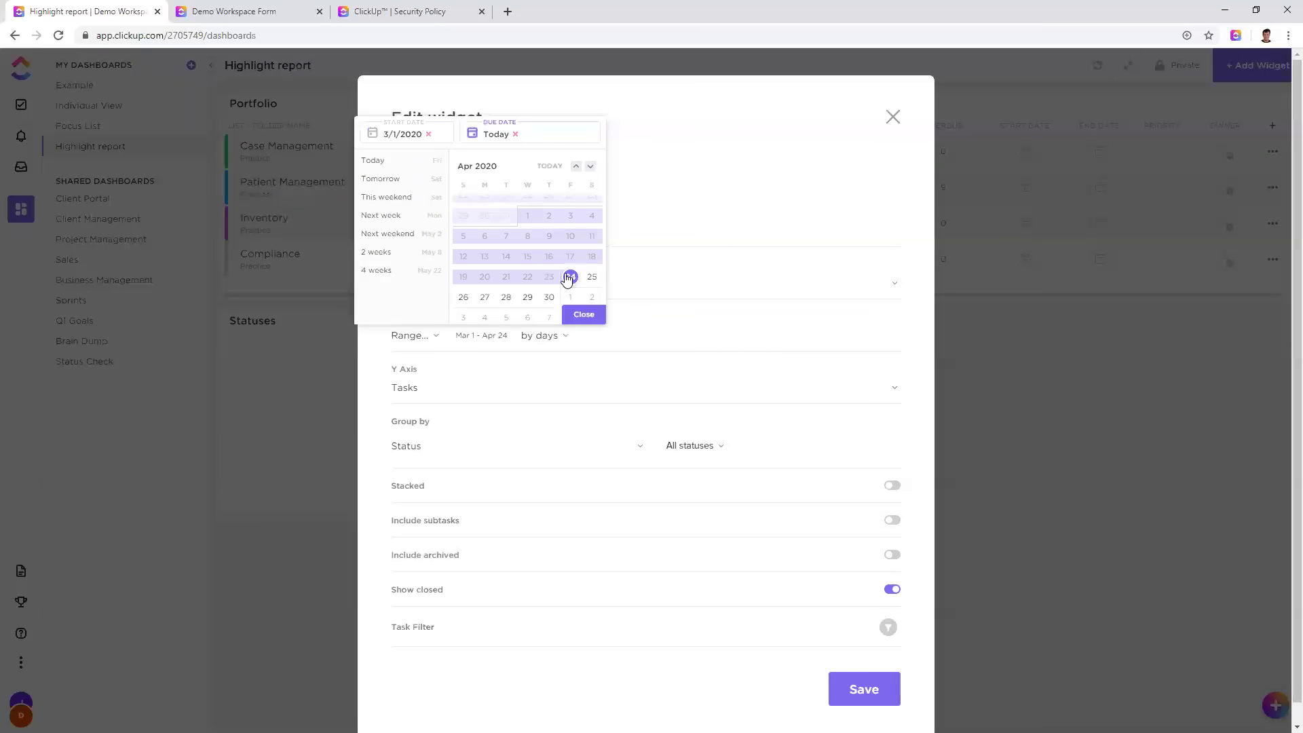
{"action": "left_click", "coordinate": [582, 314]}
{"action": "left_click", "coordinate": [860, 689]}
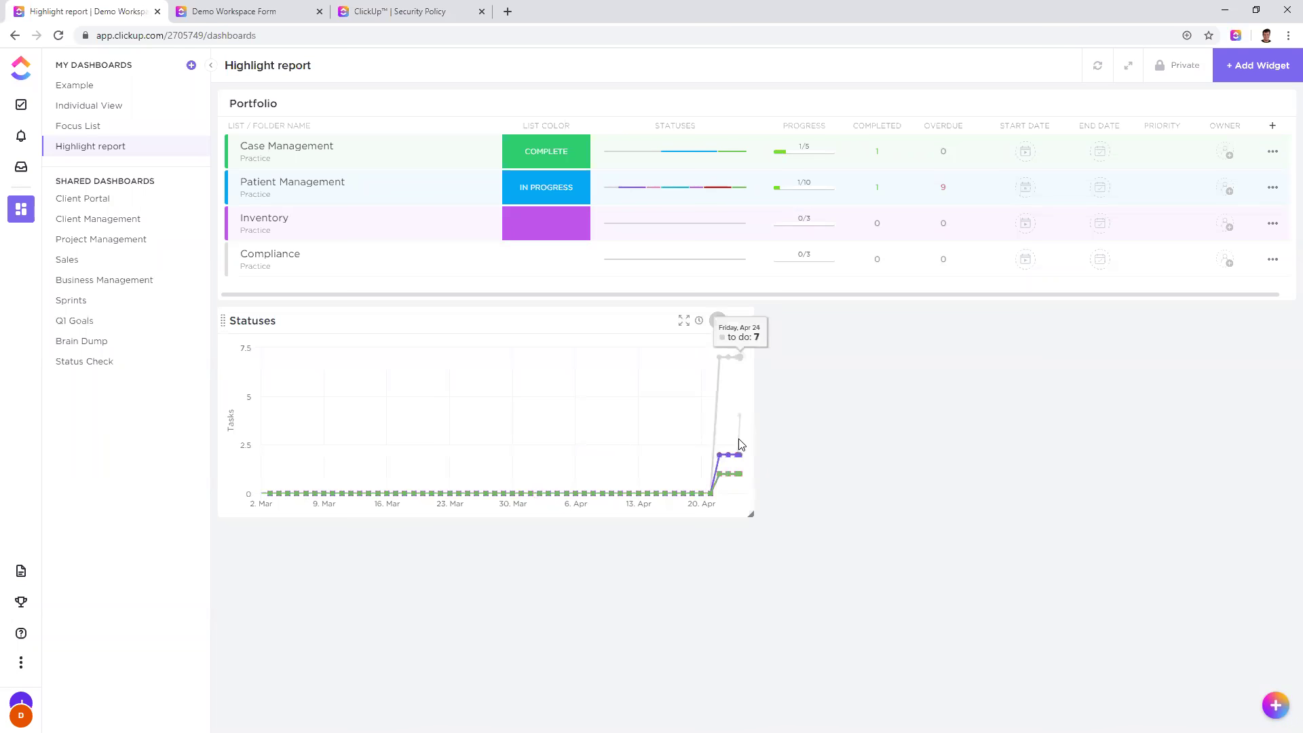
Step: Turn on stacking for the Statuses line chart and save the widget
{"action": "left_click", "coordinate": [739, 322]}
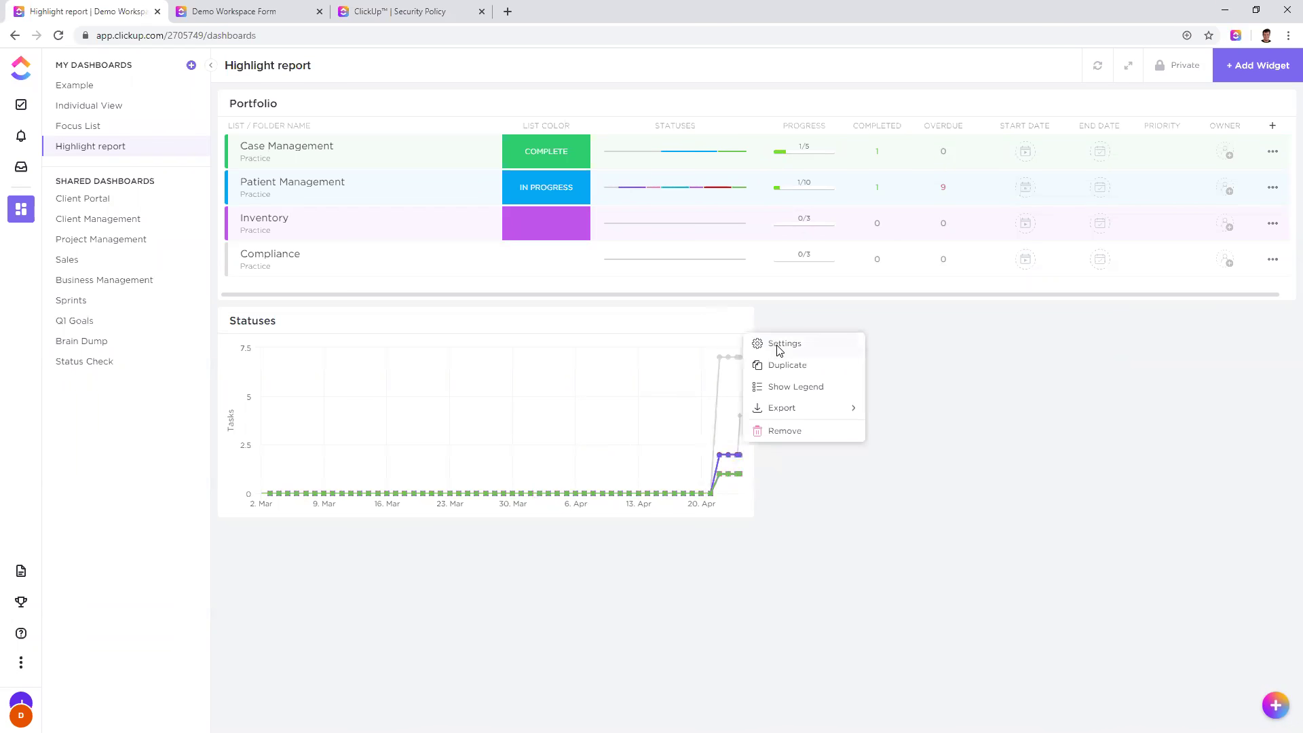
{"action": "left_click", "coordinate": [778, 344]}
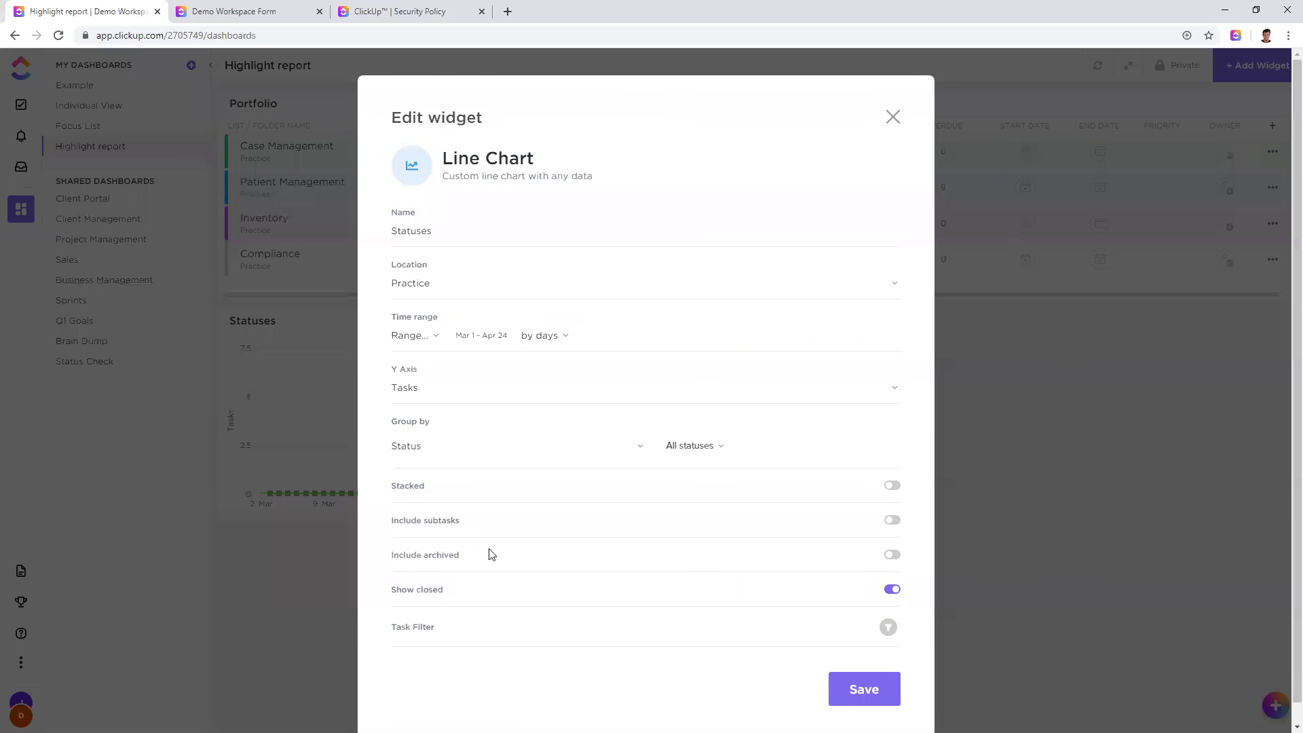
{"action": "left_click", "coordinate": [890, 483]}
{"action": "left_click", "coordinate": [863, 688]}
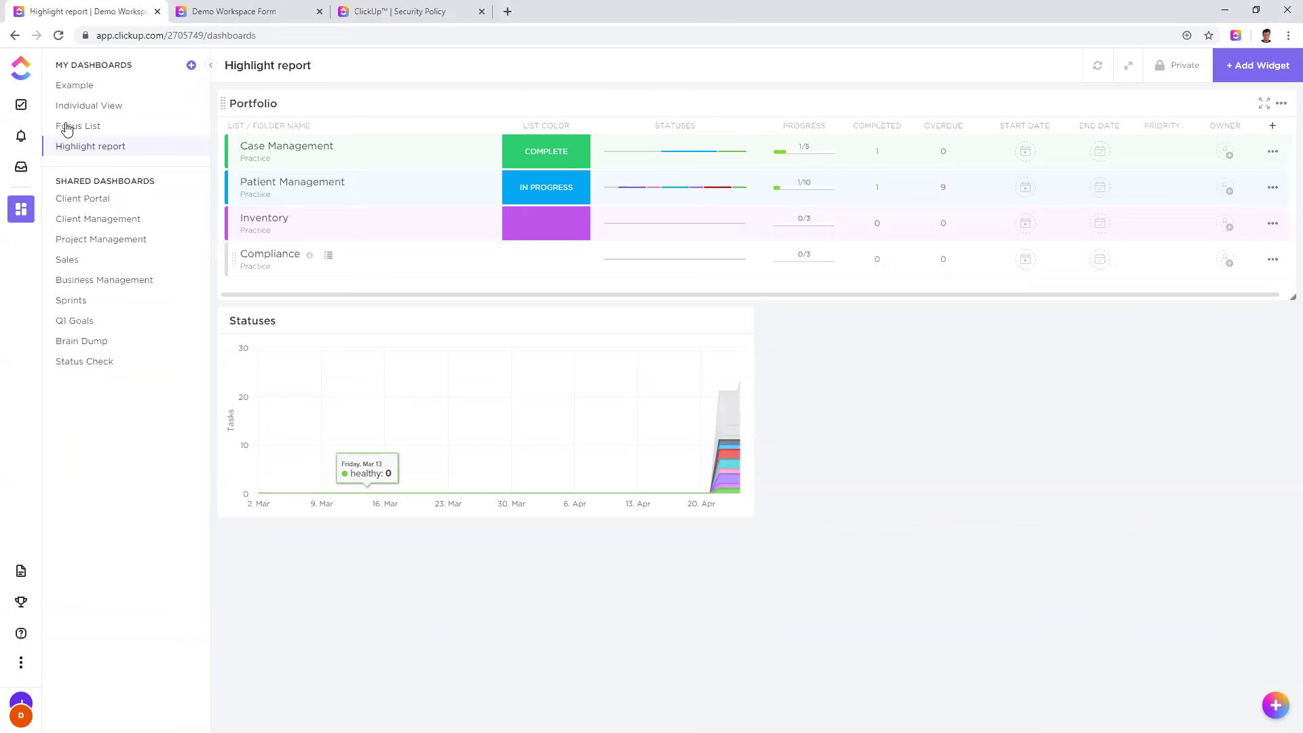
Step: Show the Onboarding & Training folder in Box view and check which workload measures are available
{"action": "left_click", "coordinate": [30, 112]}
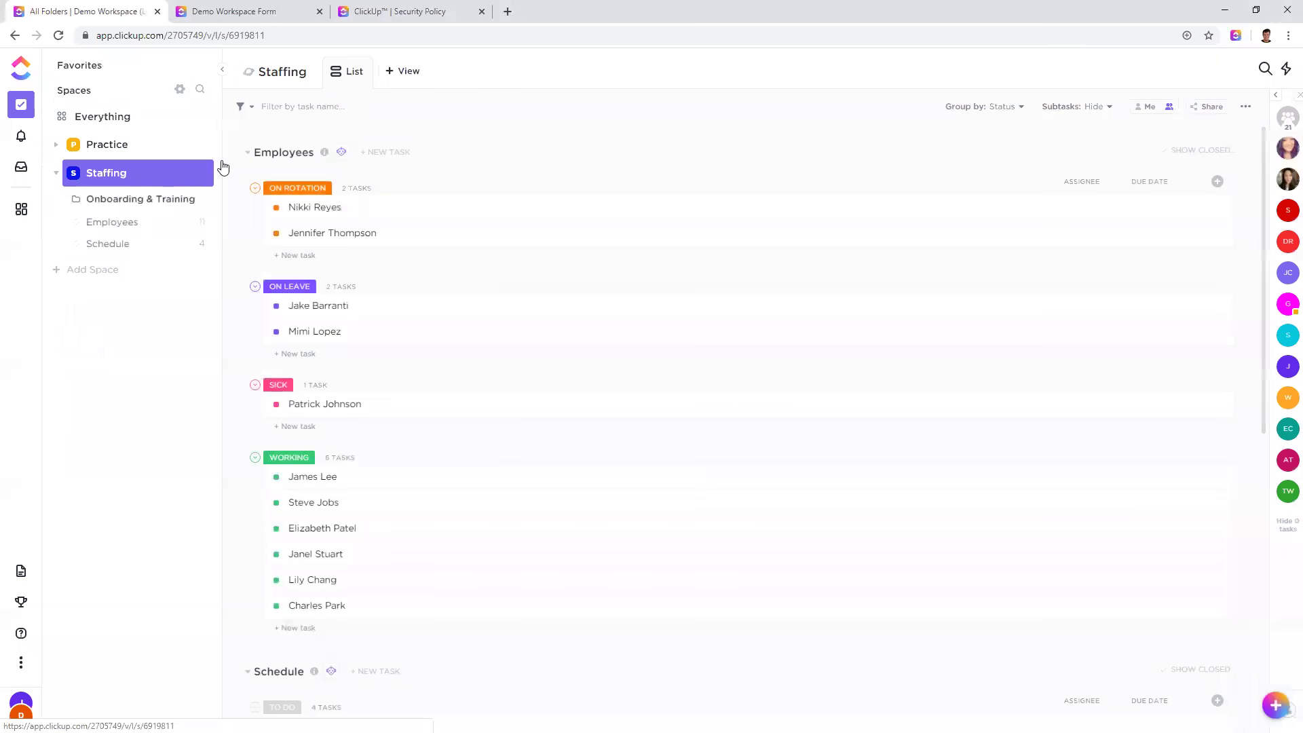
{"action": "left_click", "coordinate": [141, 207]}
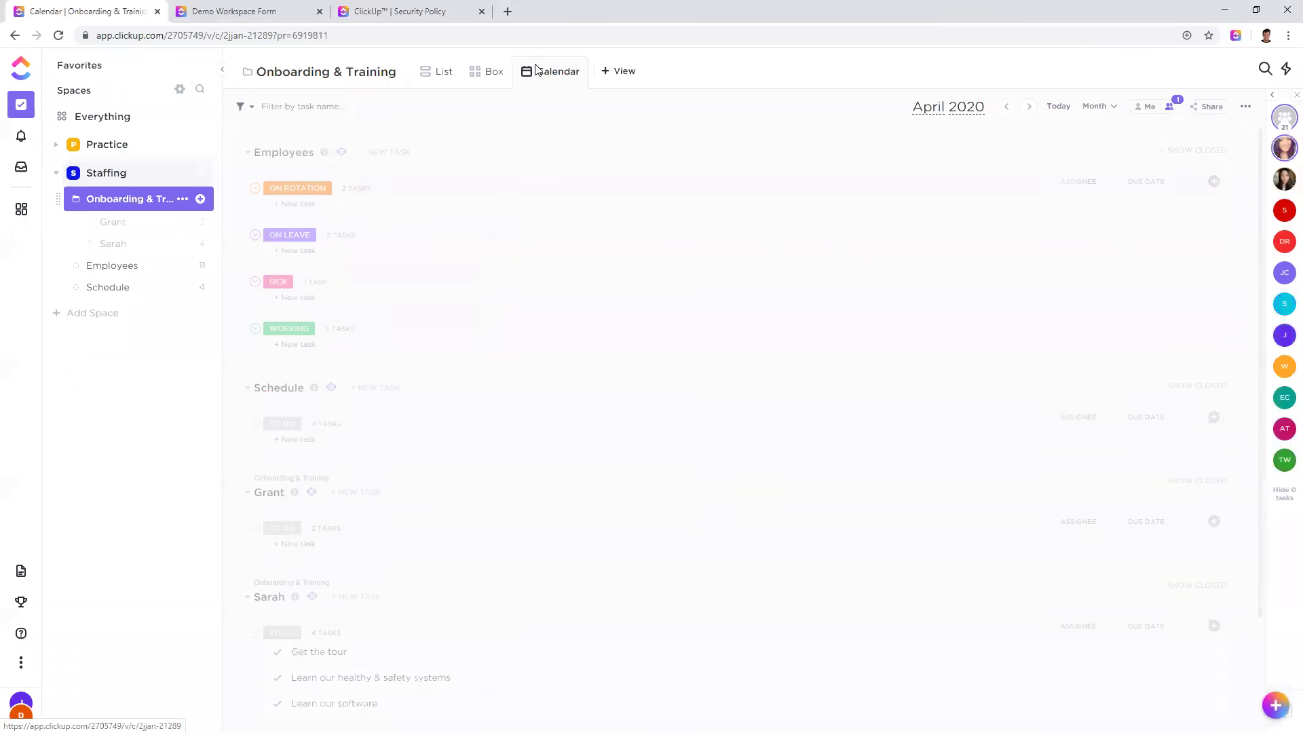
{"action": "left_click", "coordinate": [482, 78]}
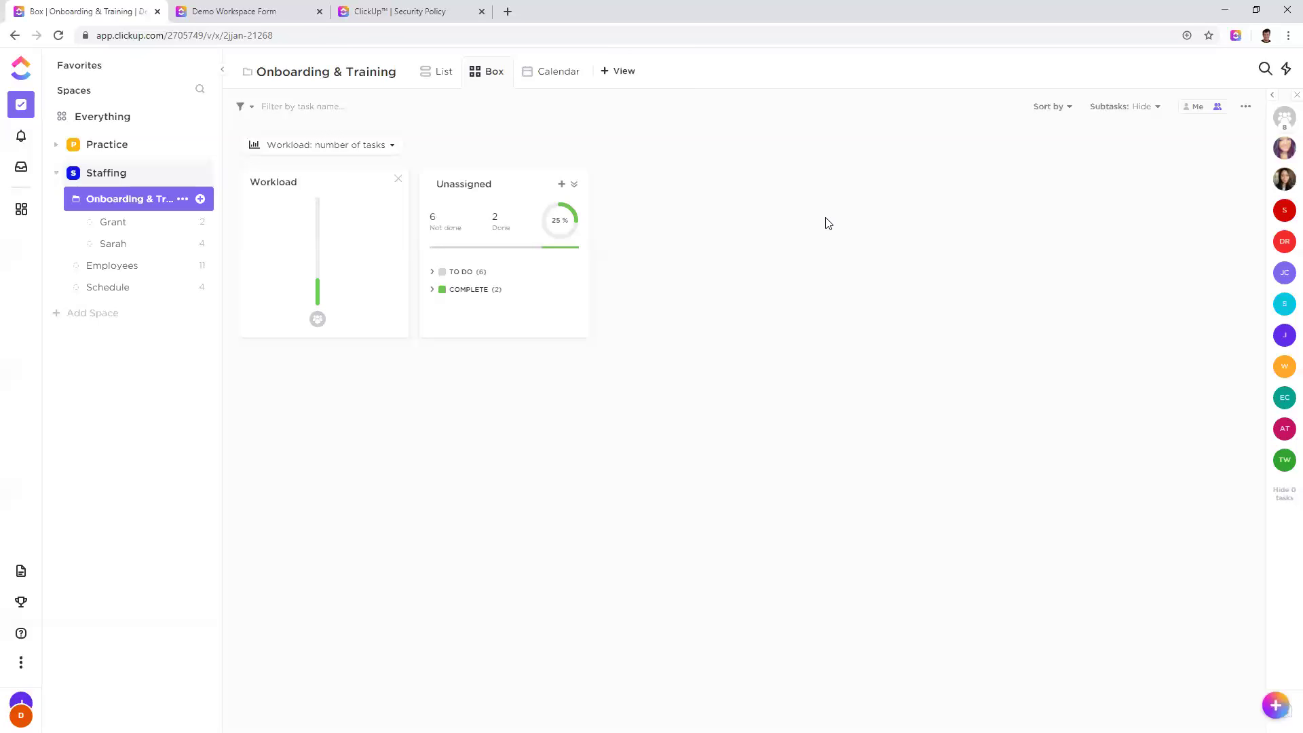
{"action": "left_click", "coordinate": [388, 146]}
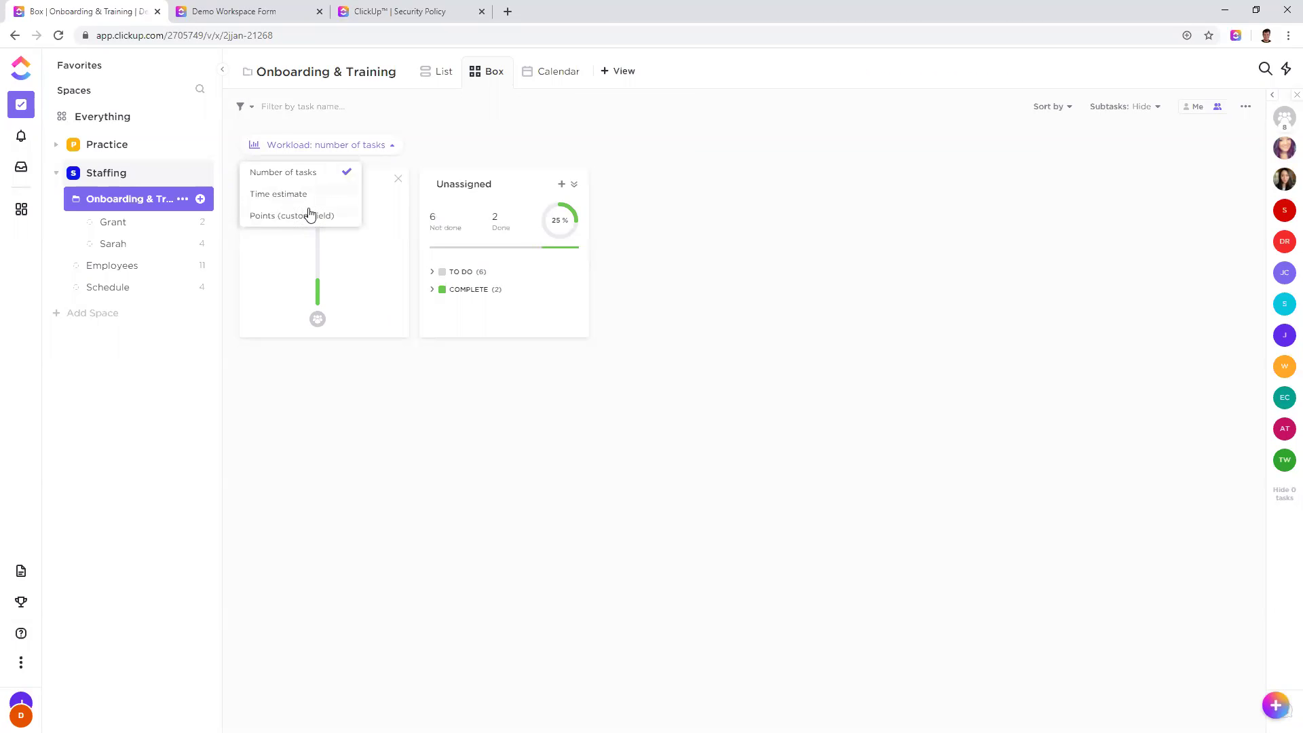
{"action": "left_click", "coordinate": [685, 240]}
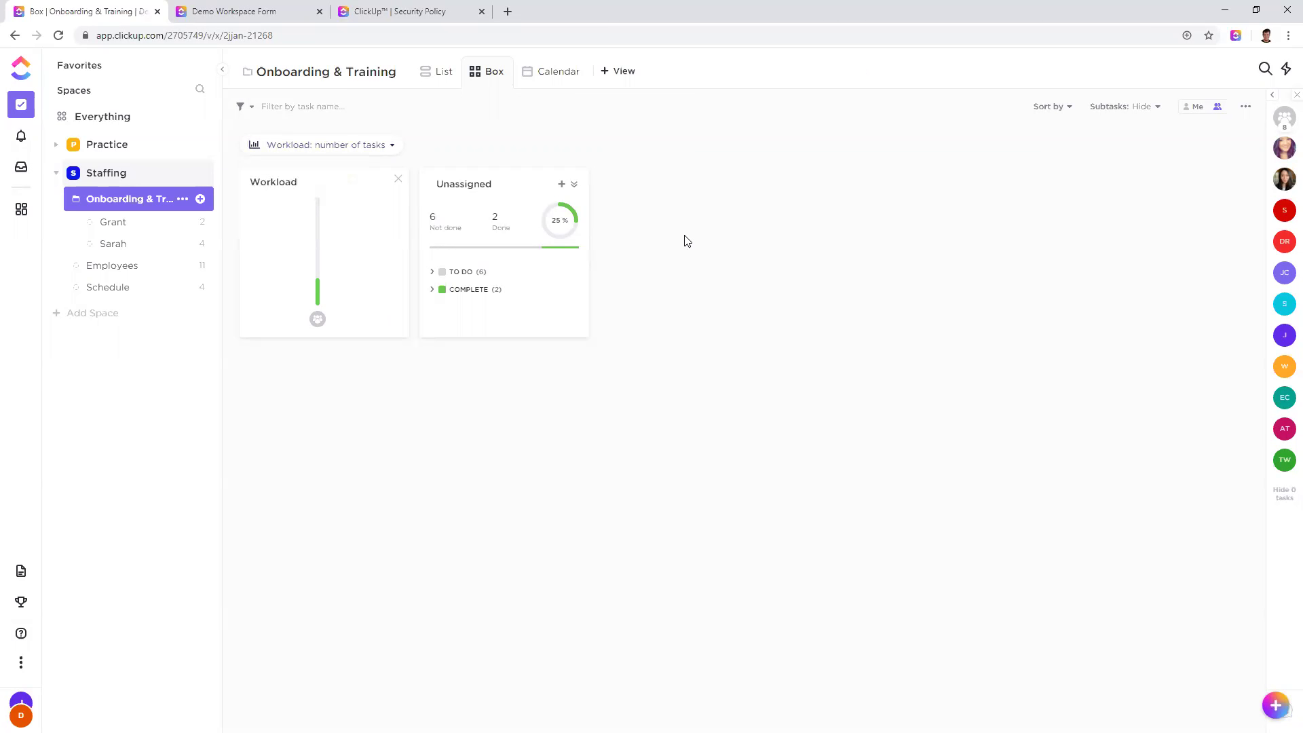
Step: Expand the Complete and To Do groups in the Unassigned box to view their tasks
{"action": "left_click", "coordinate": [433, 290]}
{"action": "left_click", "coordinate": [431, 272]}
{"action": "mouse_move", "coordinate": [484, 301]}
{"action": "left_mouse_down"}
{"action": "mouse_move", "coordinate": [686, 285]}
{"action": "mouse_move", "coordinate": [824, 323]}
{"action": "mouse_move", "coordinate": [486, 309]}
{"action": "left_mouse_up"}
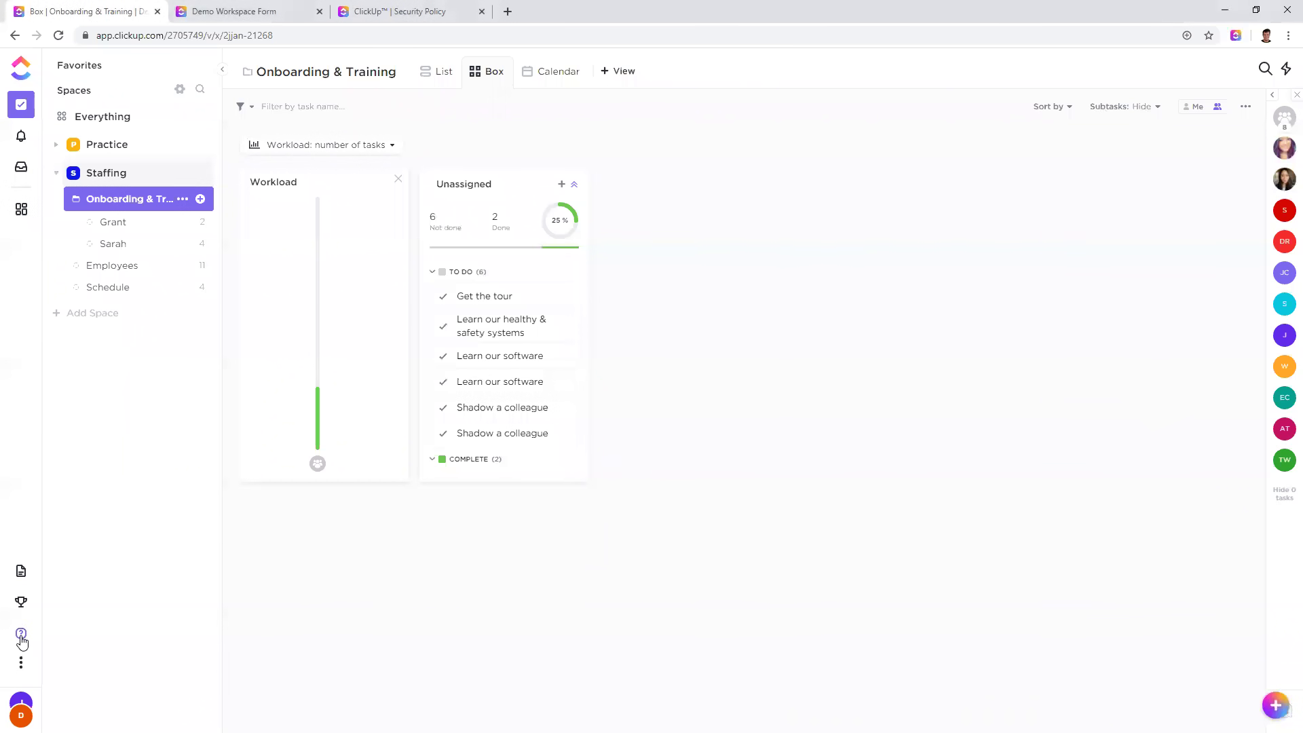
Step: View the help and support options in the Resource Center and close it
{"action": "left_click", "coordinate": [21, 634]}
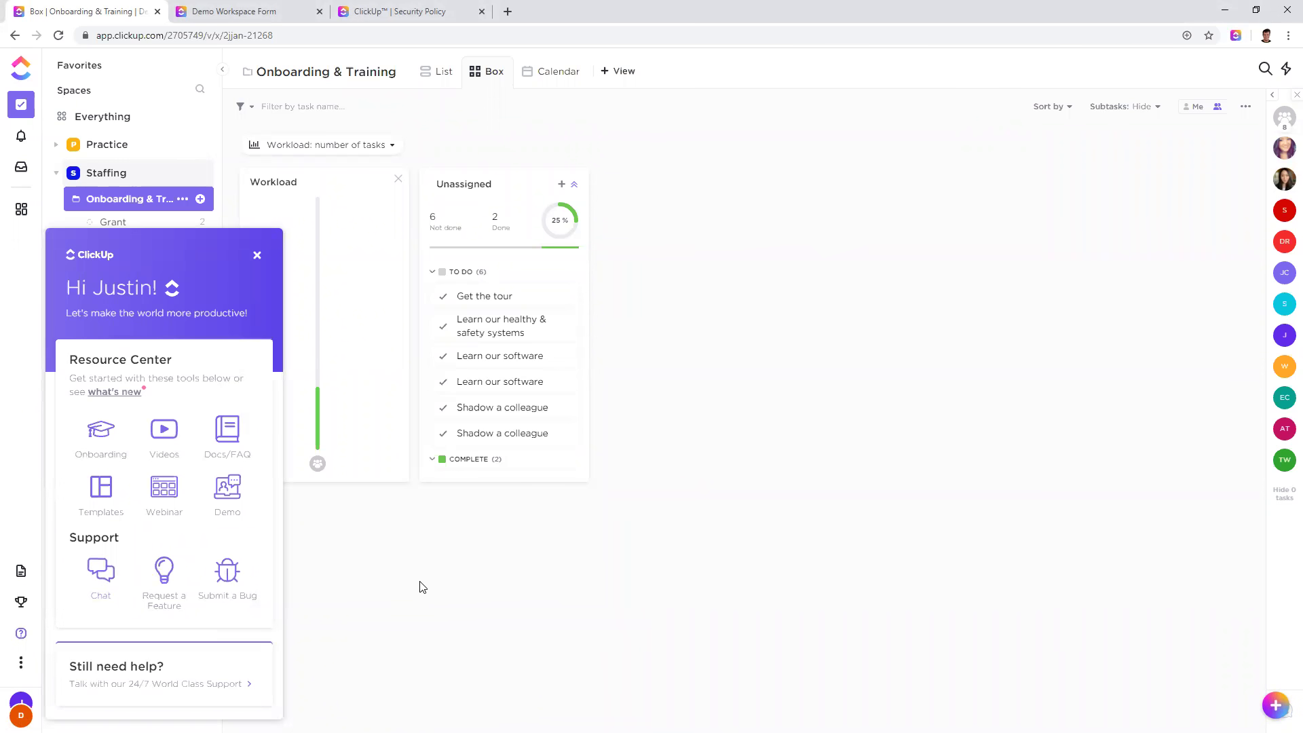
{"action": "left_click", "coordinate": [257, 256]}
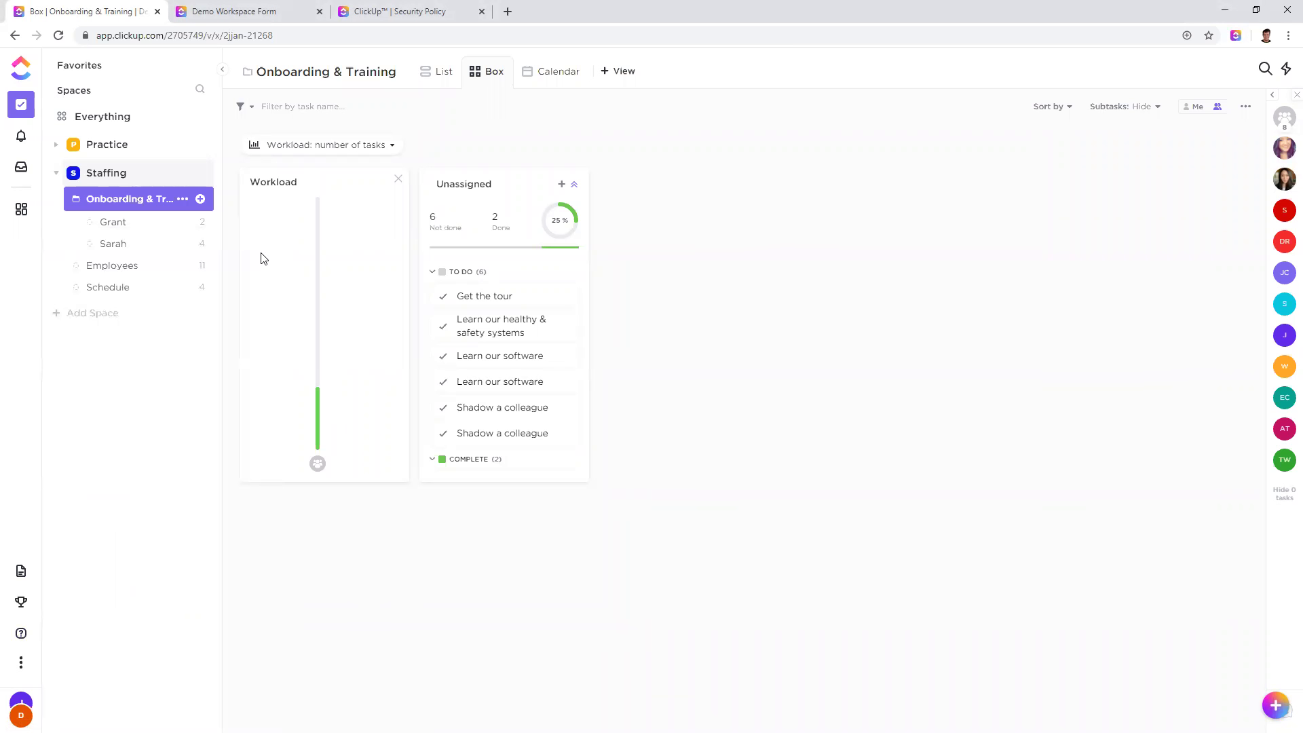